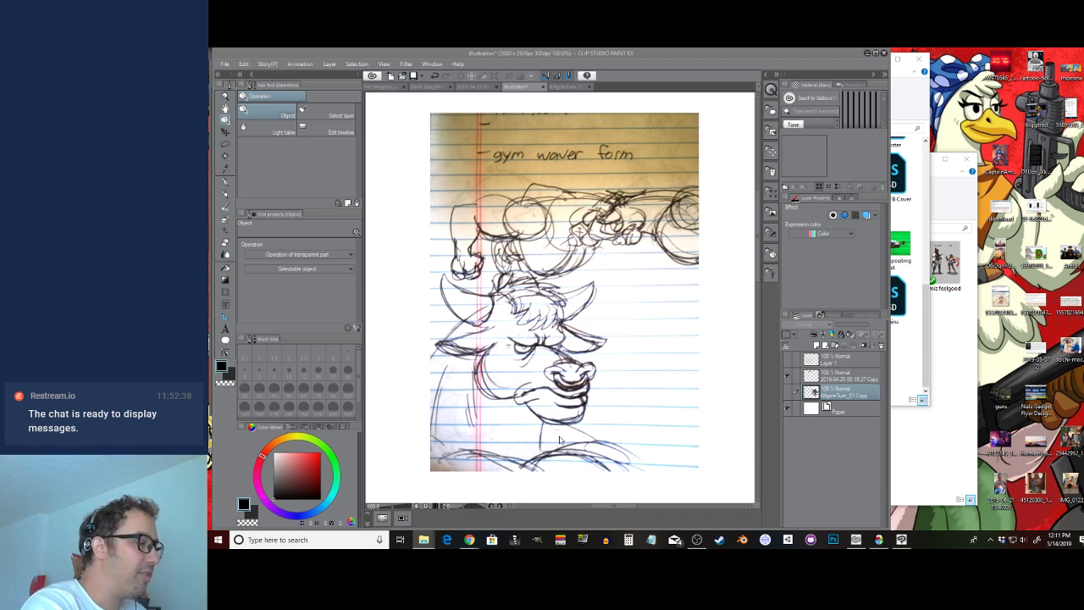
Switch to the Chrome window showing the EARTHWORM JIM comic book campaign on Indiegogo and move the window higher on the desktop
{"action": "mouse_move", "coordinate": [470, 539]}
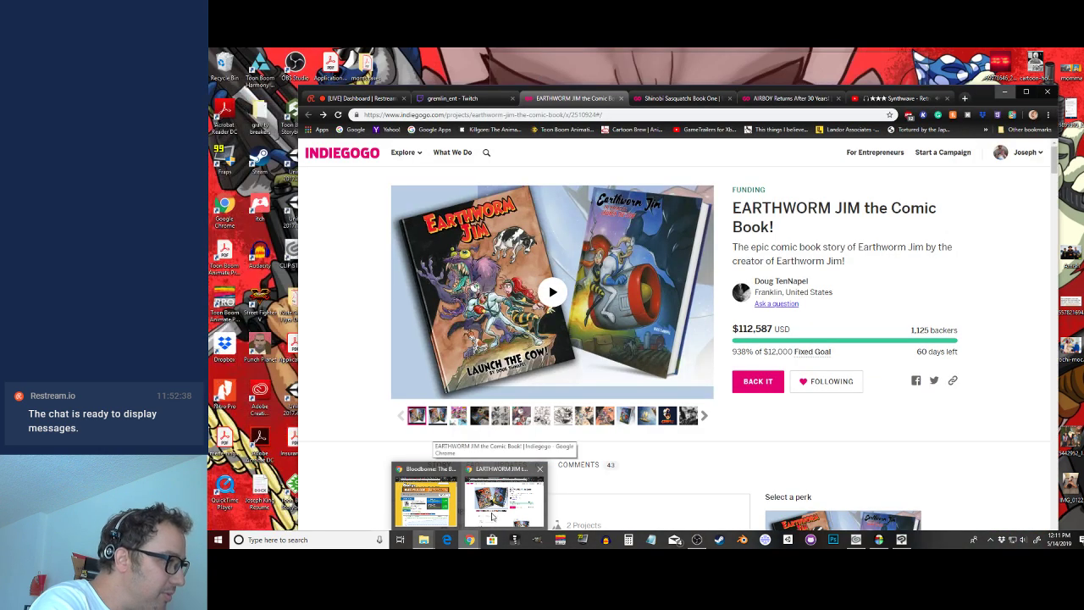
{"action": "left_click", "coordinate": [491, 515]}
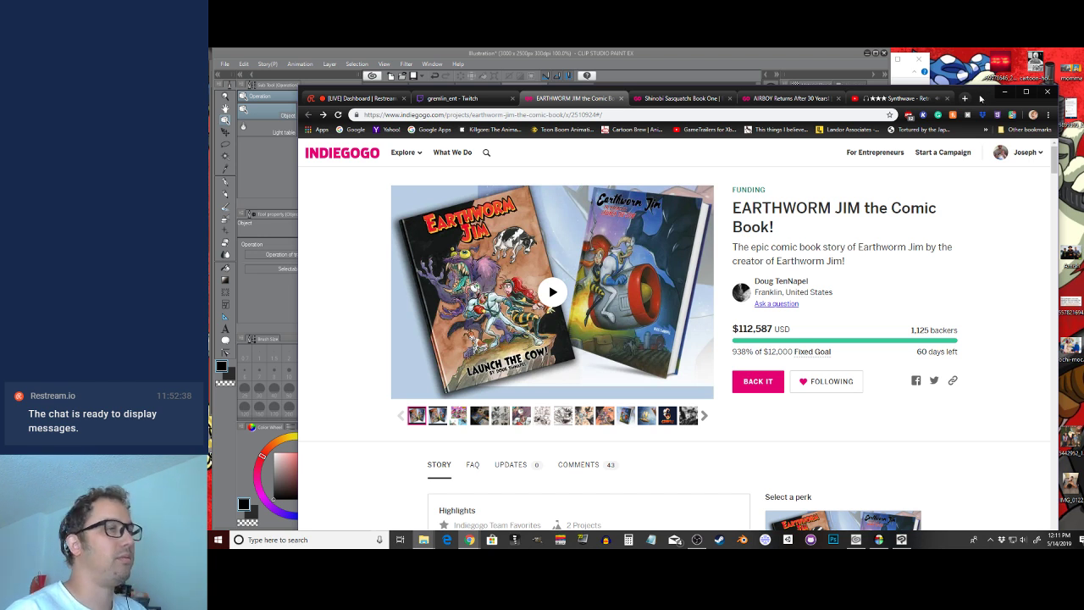
{"action": "left_click_drag", "start_coordinate": [981, 88], "coordinate": [972, 49]}
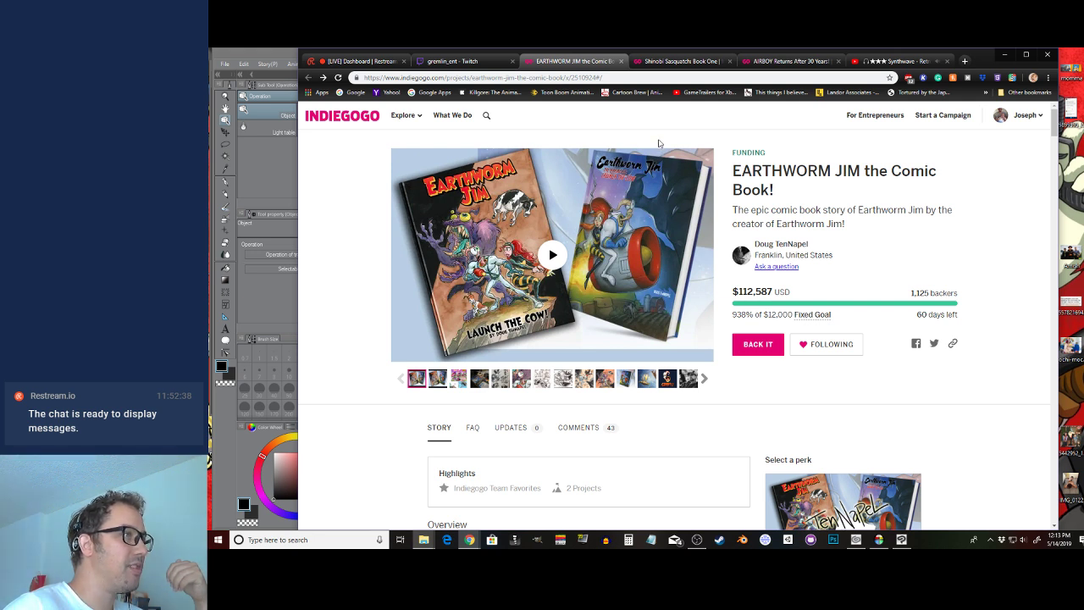
Open the Shinobi Sasquatch: Book One campaign and examine its story description, perk tiers and cover art
{"action": "left_click", "coordinate": [665, 62]}
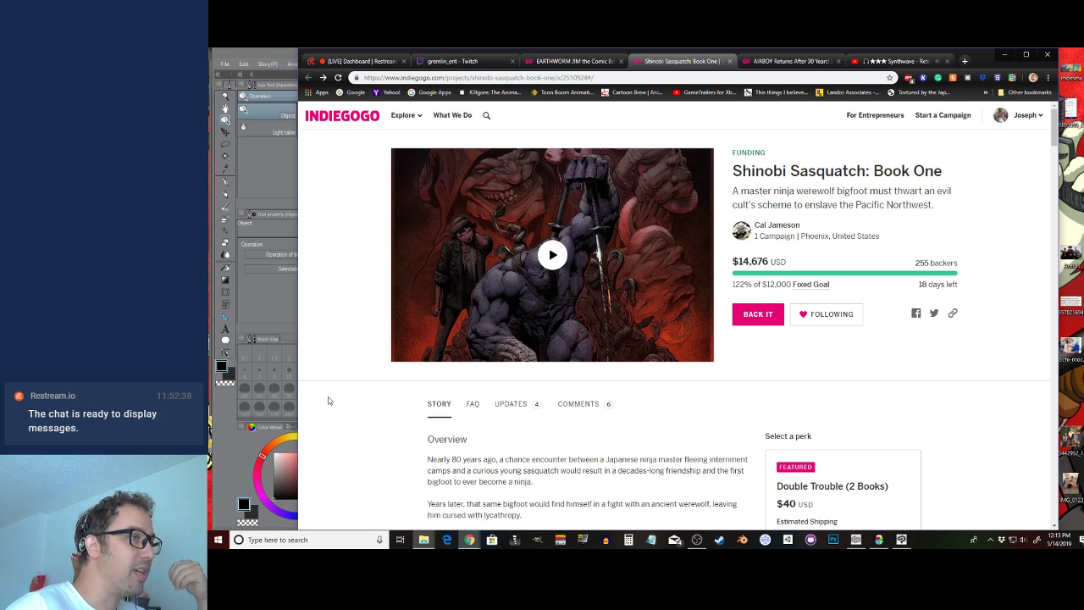
{"action": "scroll", "coordinate": [329, 401], "scroll_direction": "down", "scroll_amount": 10}
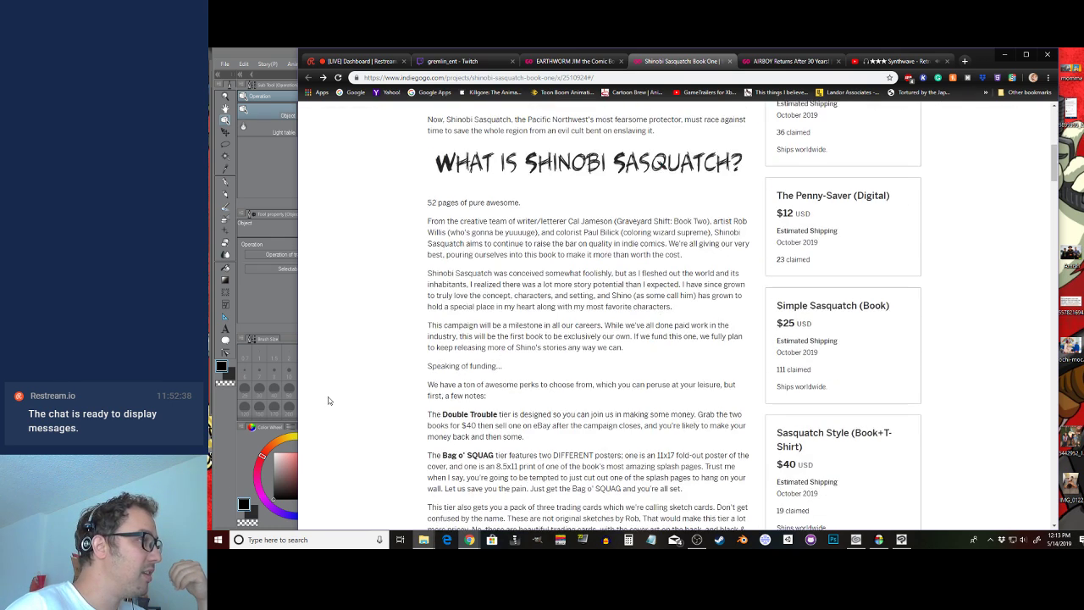
{"action": "scroll", "coordinate": [330, 401], "scroll_direction": "down", "scroll_amount": 4}
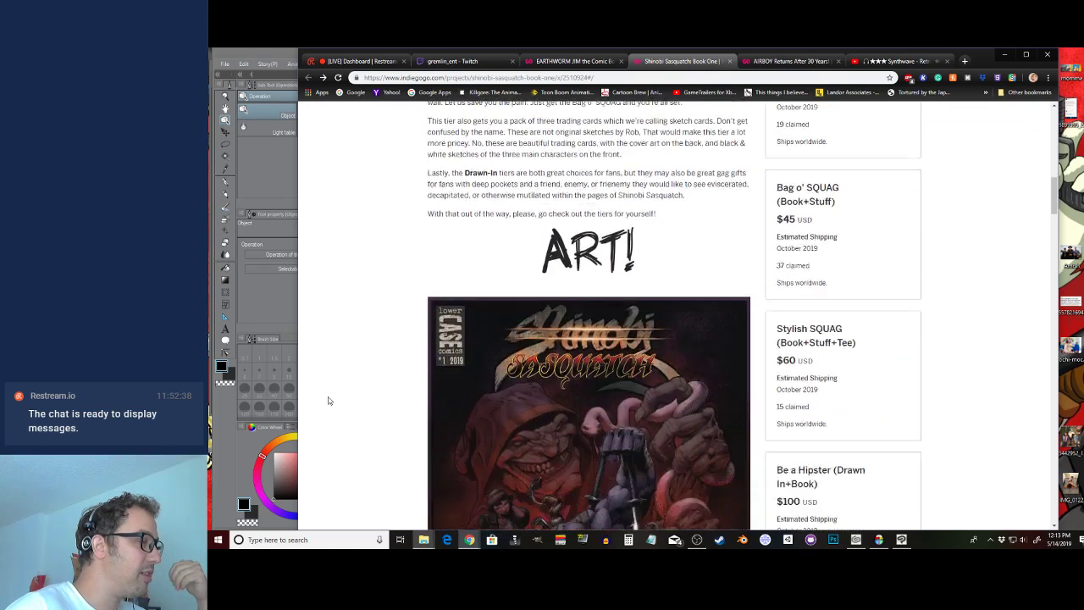
{"action": "scroll", "coordinate": [329, 401], "scroll_direction": "down", "scroll_amount": 1}
{"action": "scroll", "coordinate": [329, 400], "scroll_direction": "up", "scroll_amount": 1}
{"action": "scroll", "coordinate": [329, 401], "scroll_direction": "down", "scroll_amount": 1}
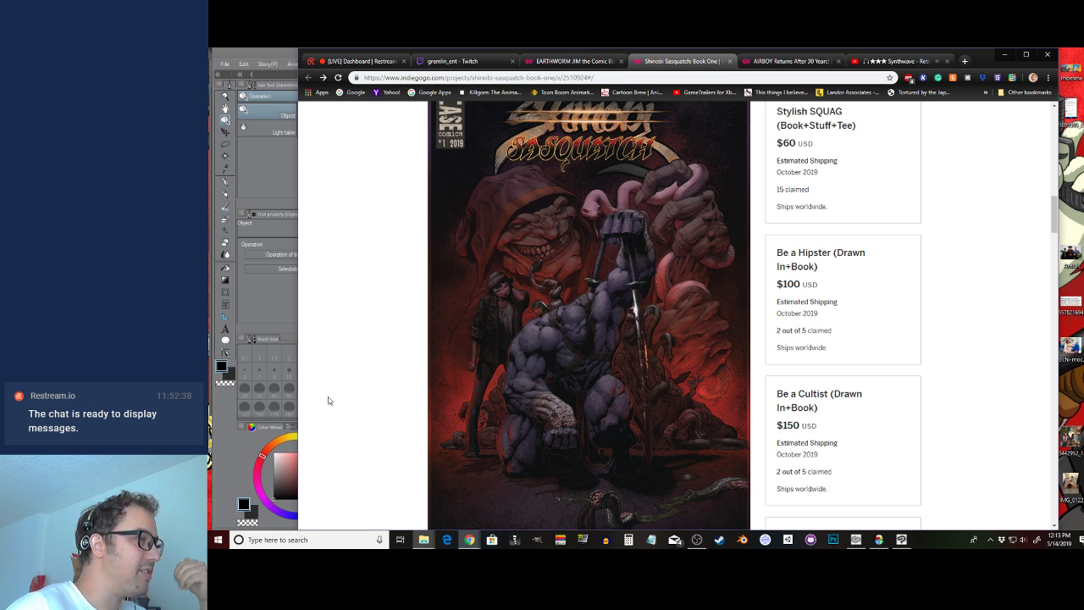
{"action": "scroll", "coordinate": [330, 401], "scroll_direction": "down", "scroll_amount": 1}
{"action": "scroll", "coordinate": [330, 401], "scroll_direction": "down", "scroll_amount": 3}
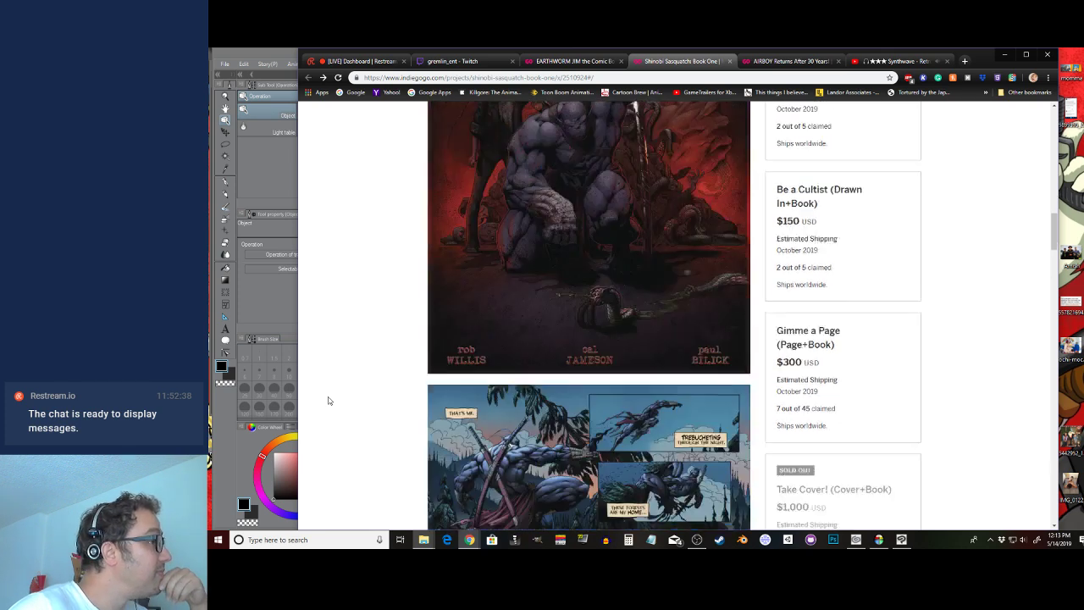
Examine the sample comic pages and the character artwork on the Shinobi Sasquatch campaign, down to the fine print
{"action": "scroll", "coordinate": [329, 401], "scroll_direction": "down", "scroll_amount": 2}
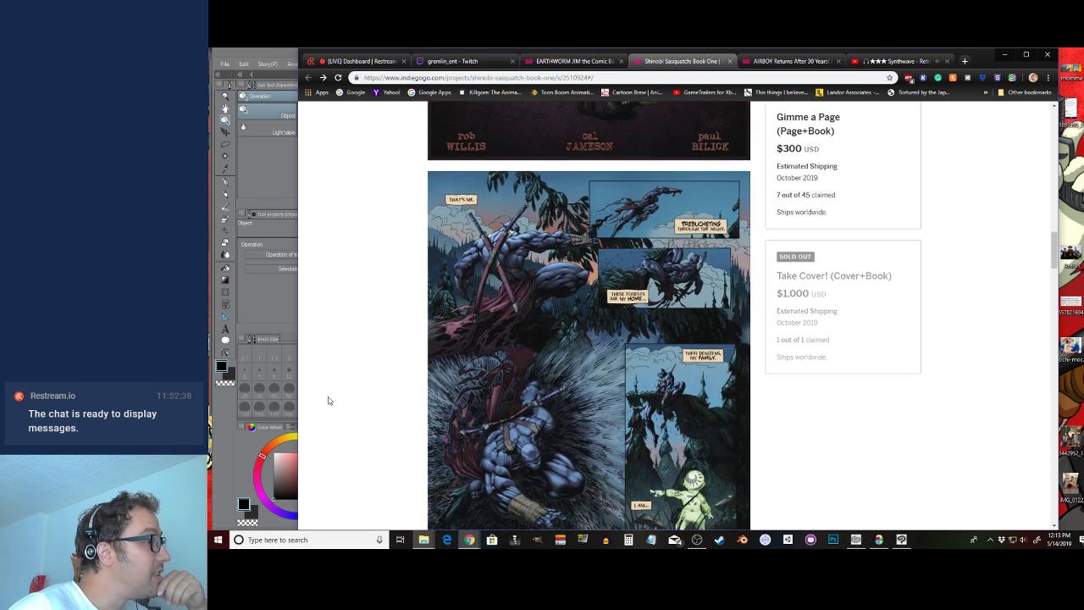
{"action": "scroll", "coordinate": [329, 401], "scroll_direction": "down", "scroll_amount": 5}
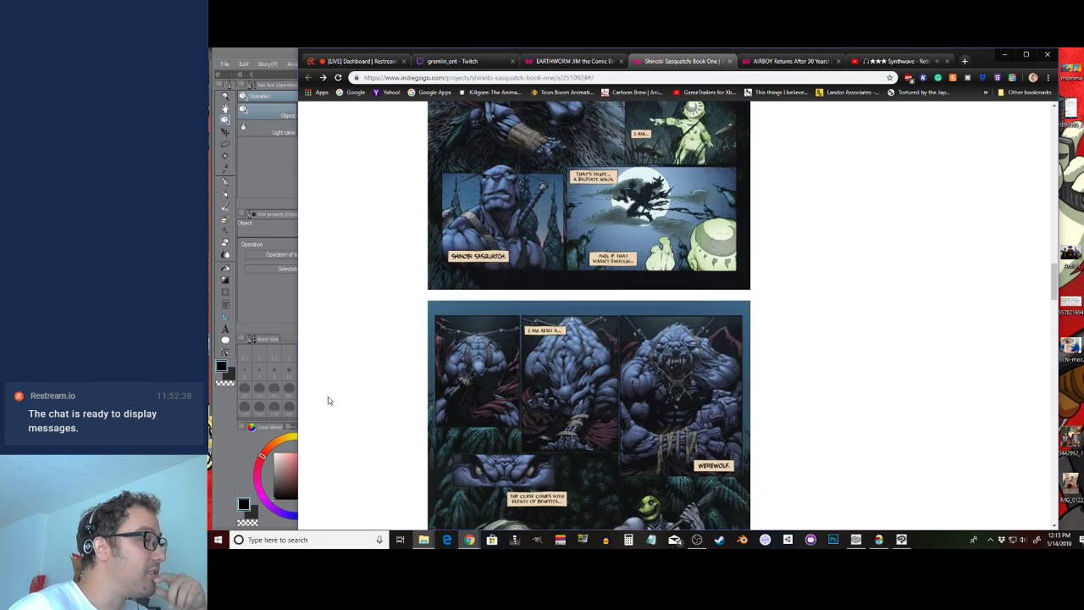
{"action": "scroll", "coordinate": [330, 400], "scroll_direction": "down", "scroll_amount": 3}
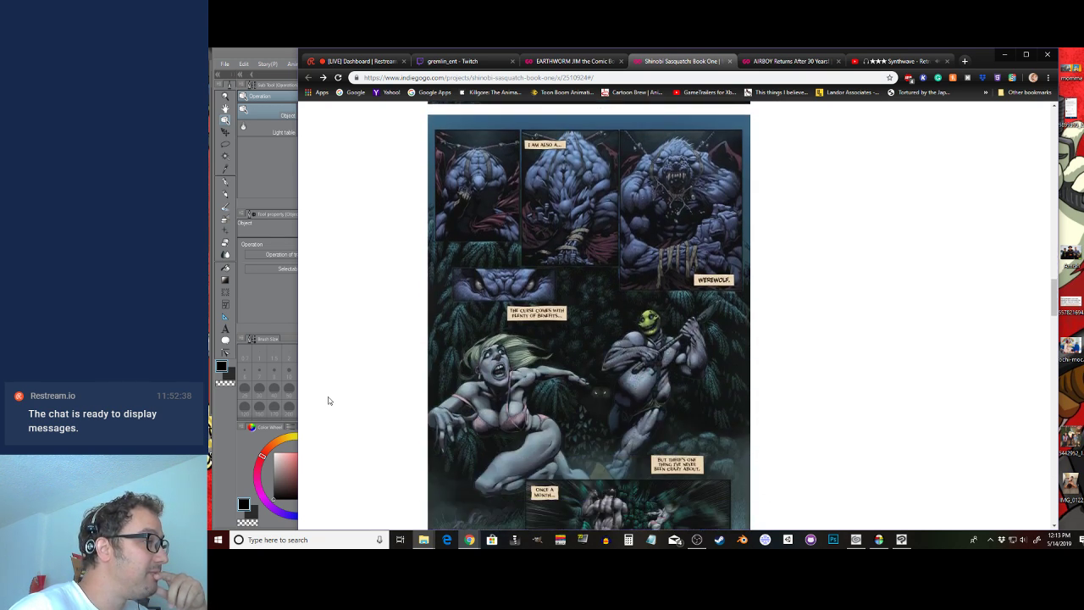
{"action": "scroll", "coordinate": [329, 401], "scroll_direction": "down", "scroll_amount": 1}
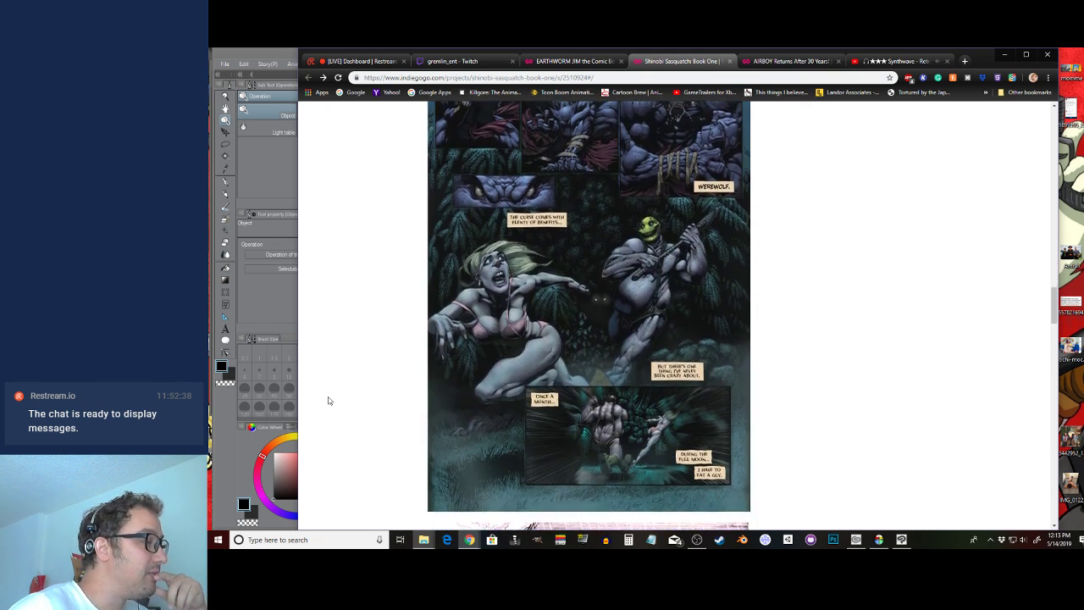
{"action": "scroll", "coordinate": [329, 401], "scroll_direction": "down", "scroll_amount": 1}
{"action": "scroll", "coordinate": [330, 401], "scroll_direction": "up", "scroll_amount": 1}
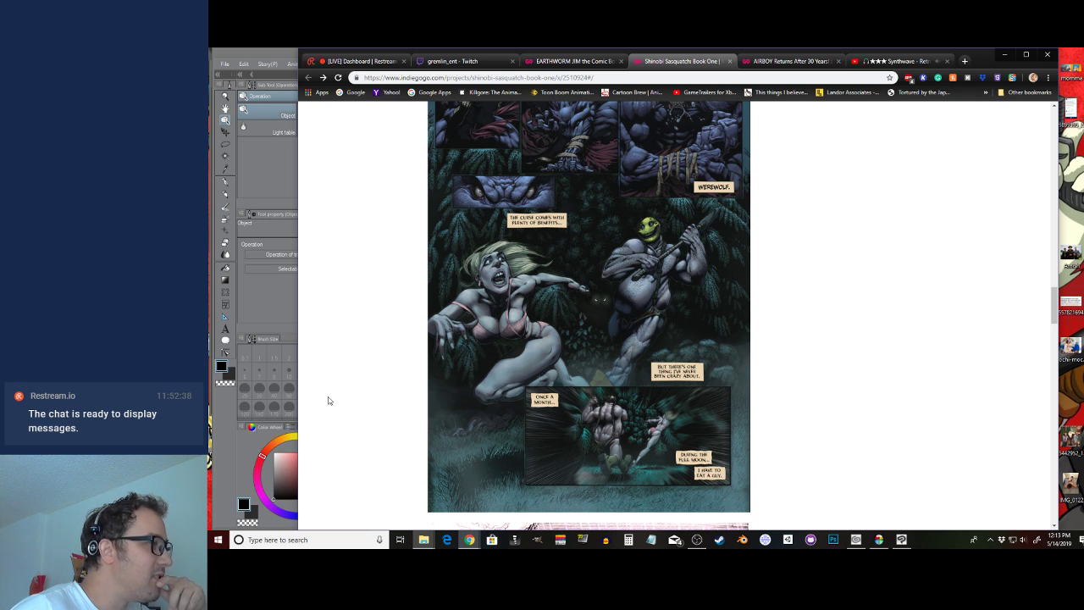
{"action": "scroll", "coordinate": [329, 401], "scroll_direction": "down", "scroll_amount": 5}
{"action": "scroll", "coordinate": [329, 400], "scroll_direction": "up", "scroll_amount": 5}
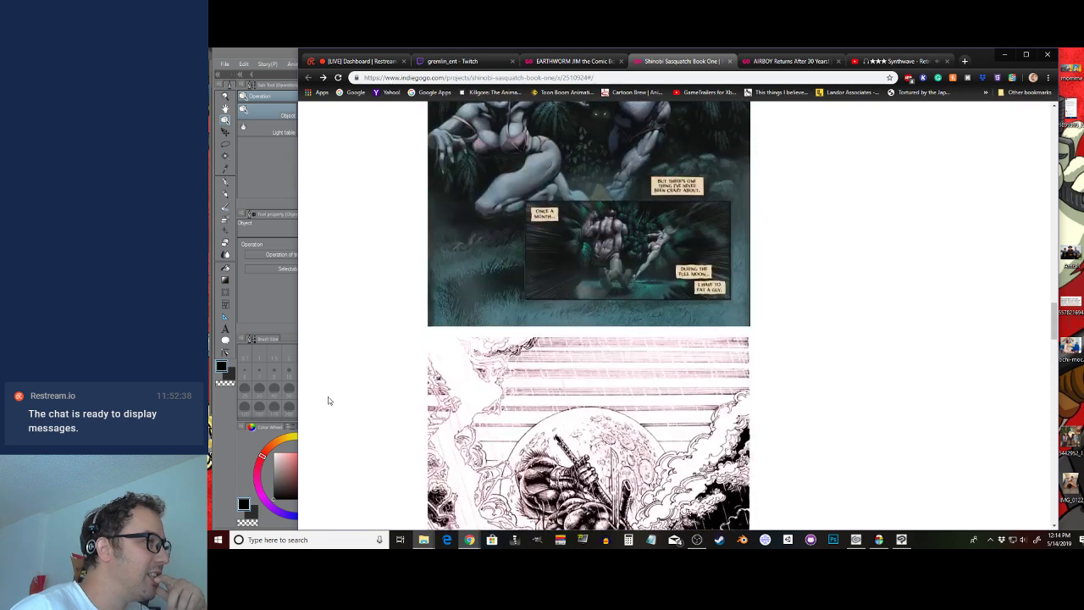
{"action": "scroll", "coordinate": [330, 400], "scroll_direction": "up", "scroll_amount": 2}
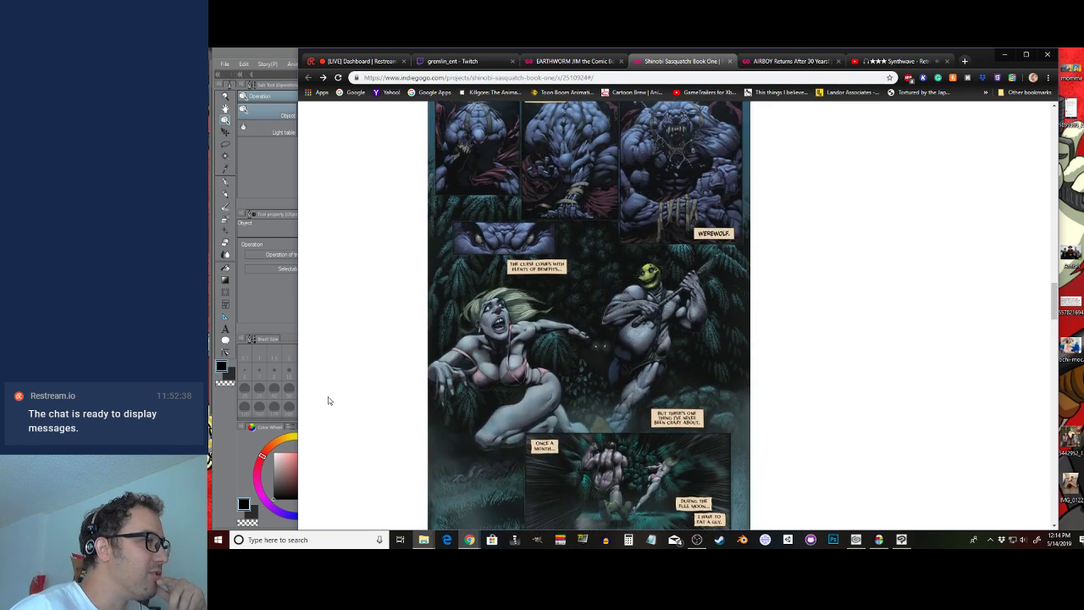
{"action": "scroll", "coordinate": [329, 400], "scroll_direction": "down", "scroll_amount": 5}
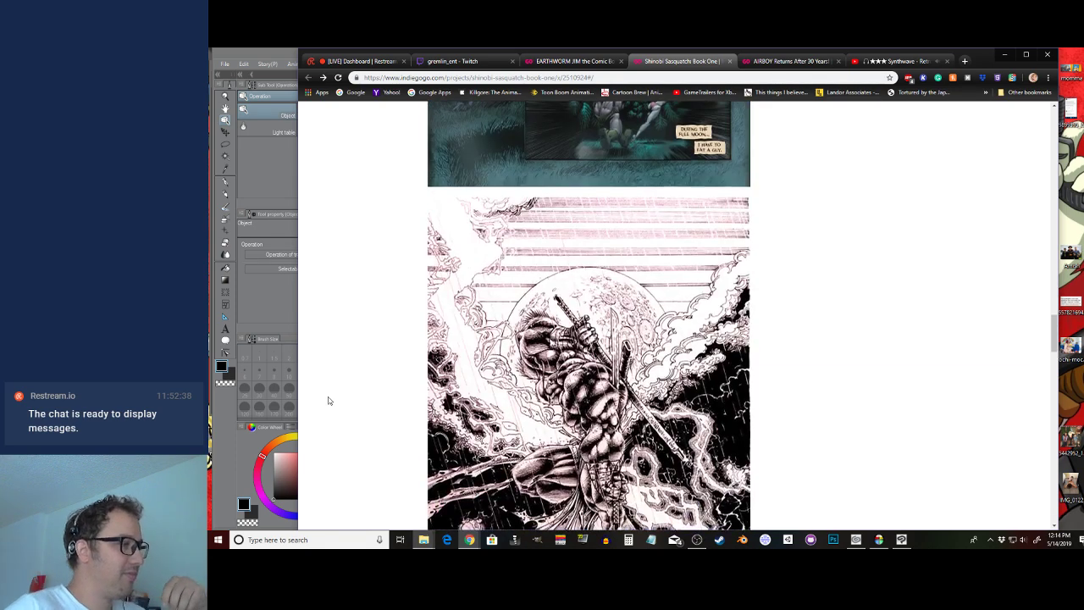
{"action": "scroll", "coordinate": [329, 401], "scroll_direction": "down", "scroll_amount": 4}
{"action": "scroll", "coordinate": [330, 401], "scroll_direction": "down", "scroll_amount": 10}
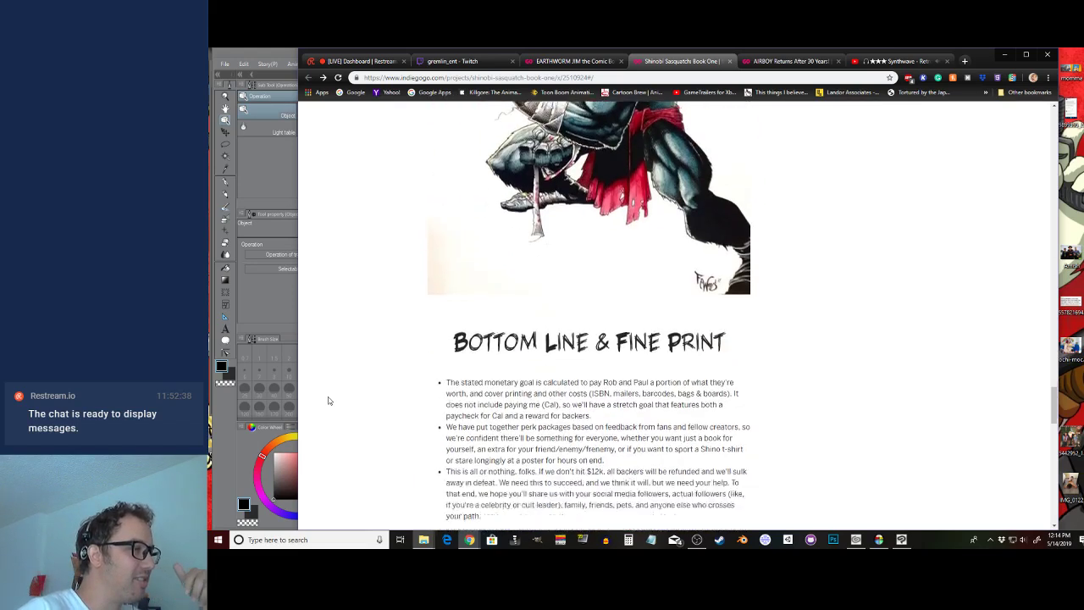
Return to the Shinobi Sasquatch campaign header and review the funding summary and the overview text
{"action": "scroll", "coordinate": [330, 401], "scroll_direction": "up", "scroll_amount": 15}
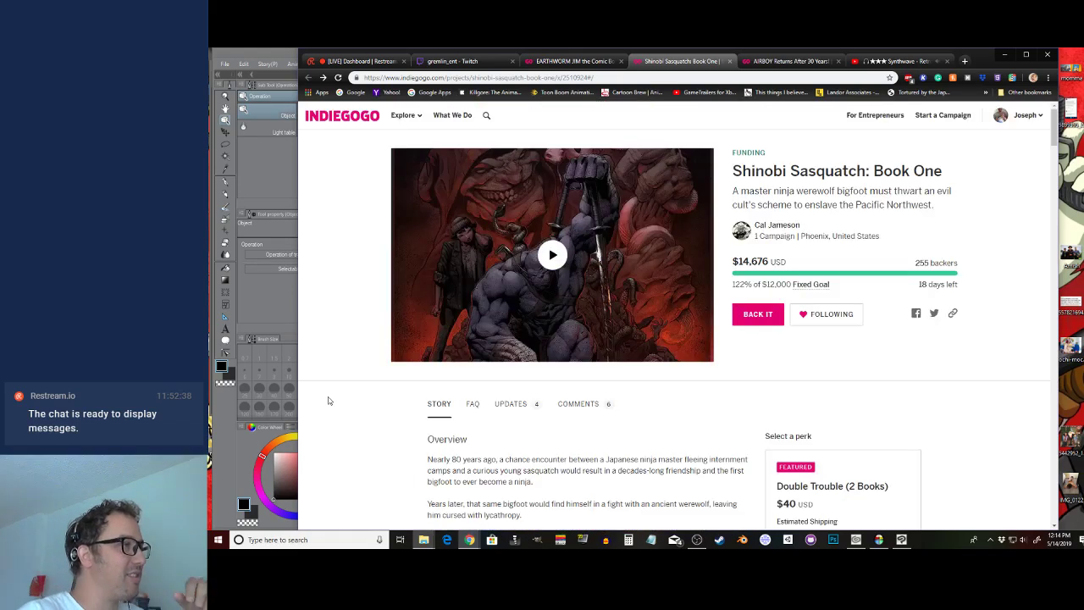
{"action": "scroll", "coordinate": [330, 401], "scroll_direction": "down", "scroll_amount": 1}
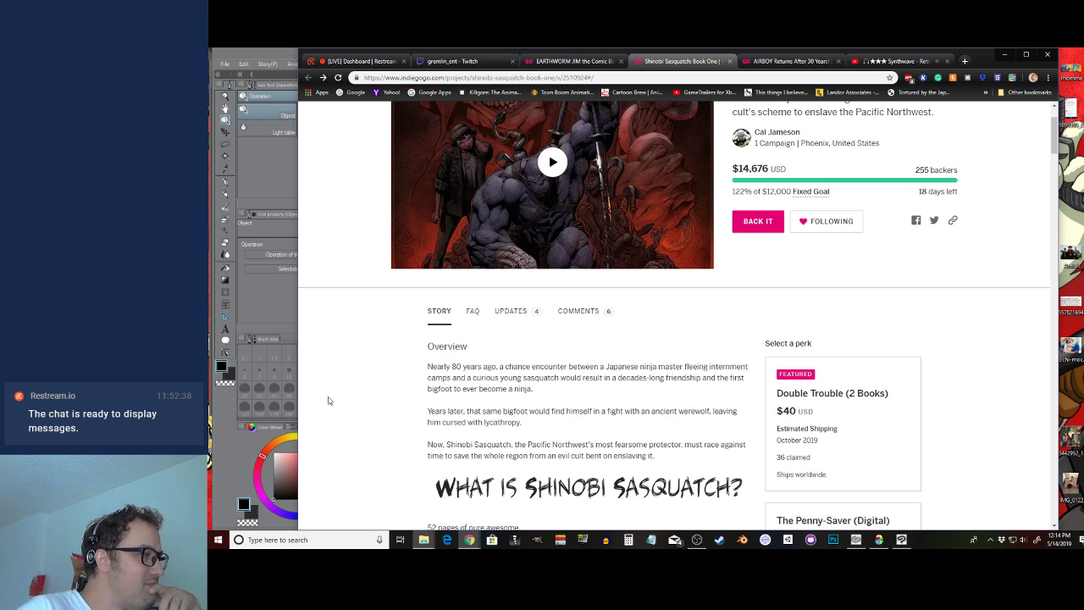
{"action": "scroll", "coordinate": [329, 401], "scroll_direction": "down", "scroll_amount": 2}
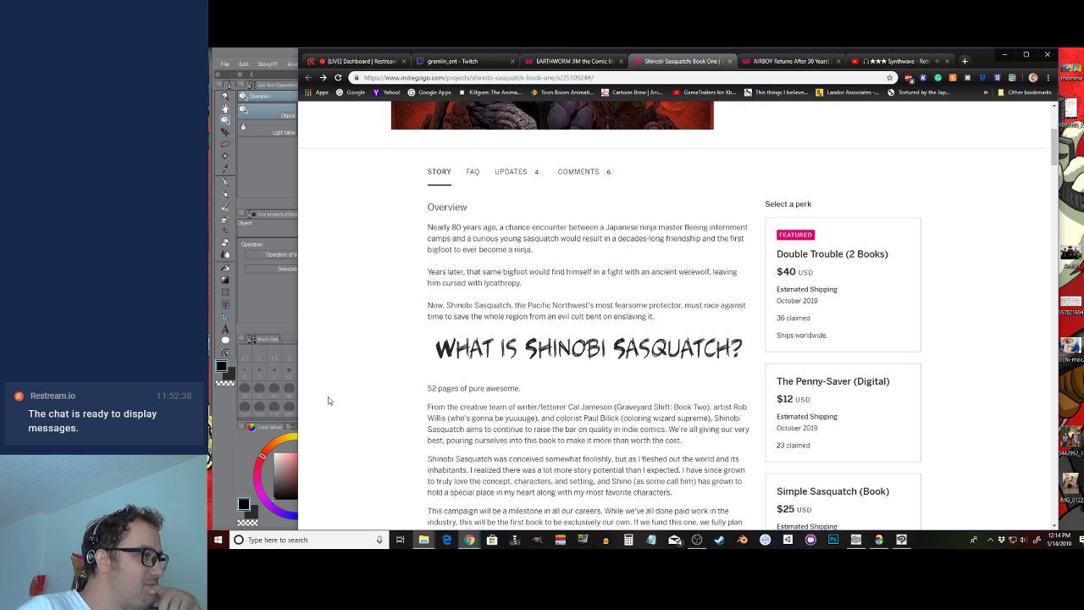
{"action": "scroll", "coordinate": [330, 401], "scroll_direction": "down", "scroll_amount": 1}
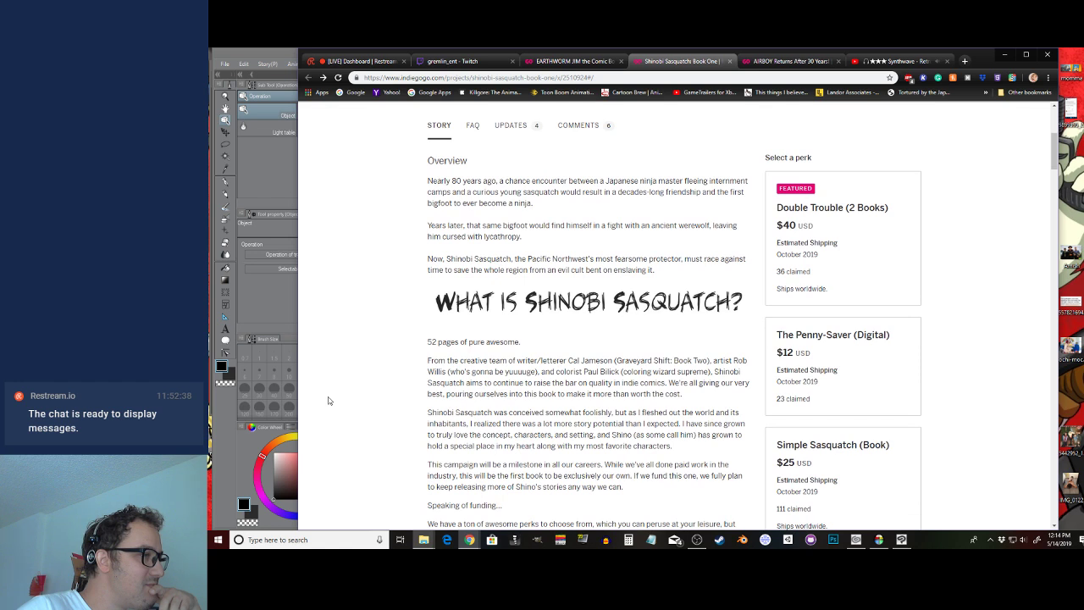
{"action": "scroll", "coordinate": [489, 273], "scroll_direction": "up", "scroll_amount": 3}
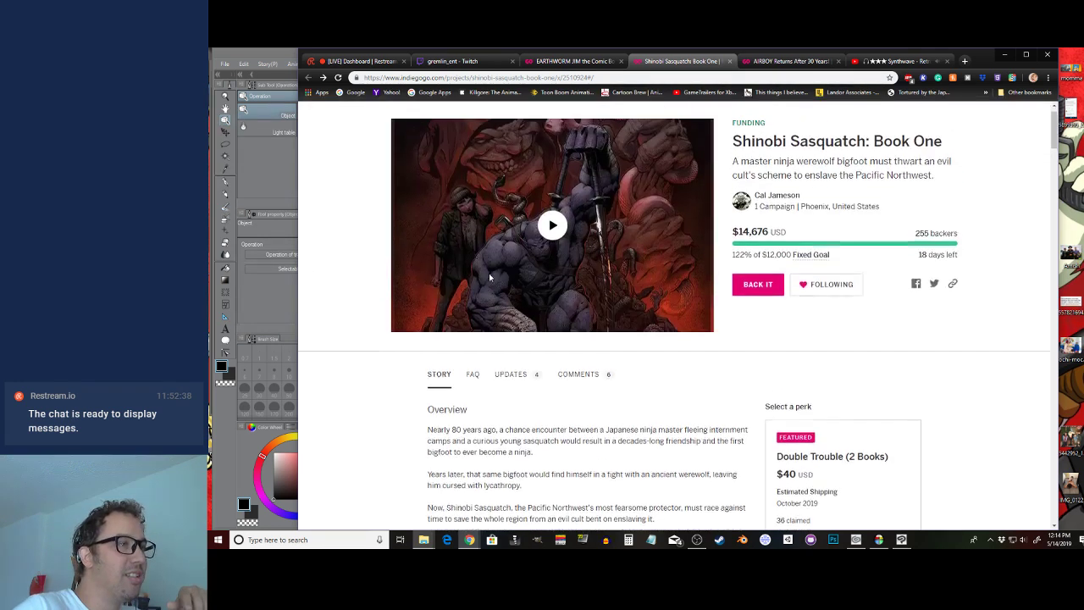
{"action": "scroll", "coordinate": [640, 381], "scroll_direction": "up", "scroll_amount": 1}
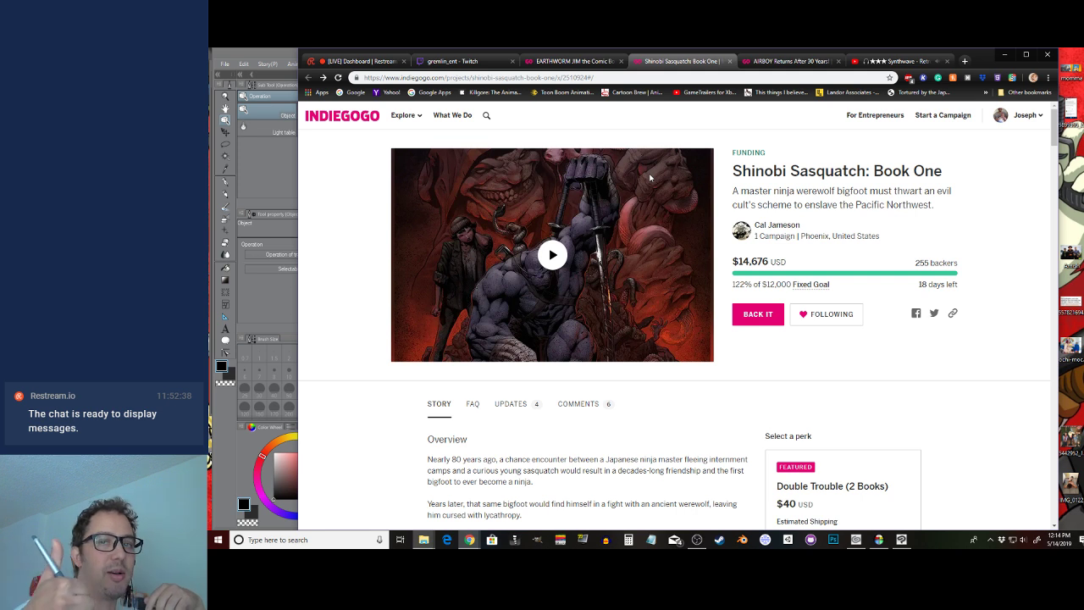
Open the AIRBOY Returns After 30 Years campaign and examine its overview, stretch goals and variant cover perks
{"action": "left_click", "coordinate": [765, 62]}
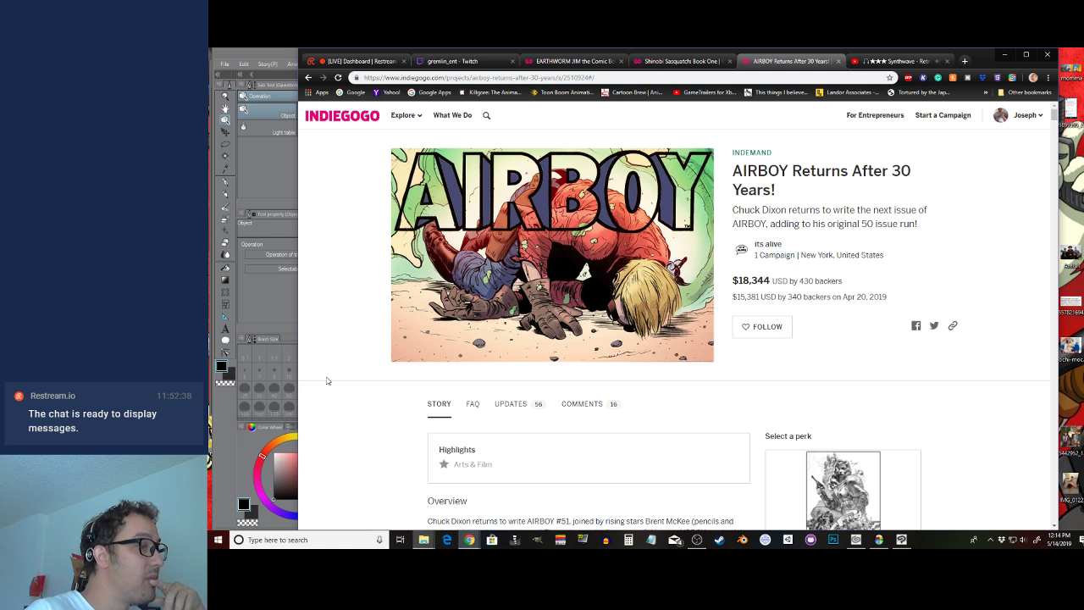
{"action": "scroll", "coordinate": [327, 381], "scroll_direction": "down", "scroll_amount": 1}
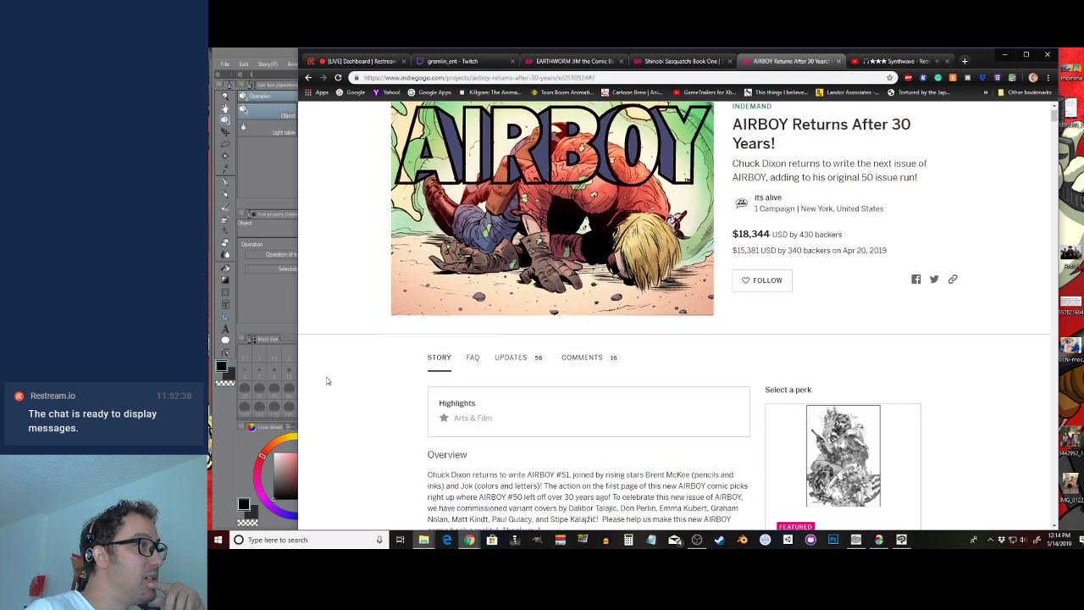
{"action": "scroll", "coordinate": [327, 381], "scroll_direction": "up", "scroll_amount": 1}
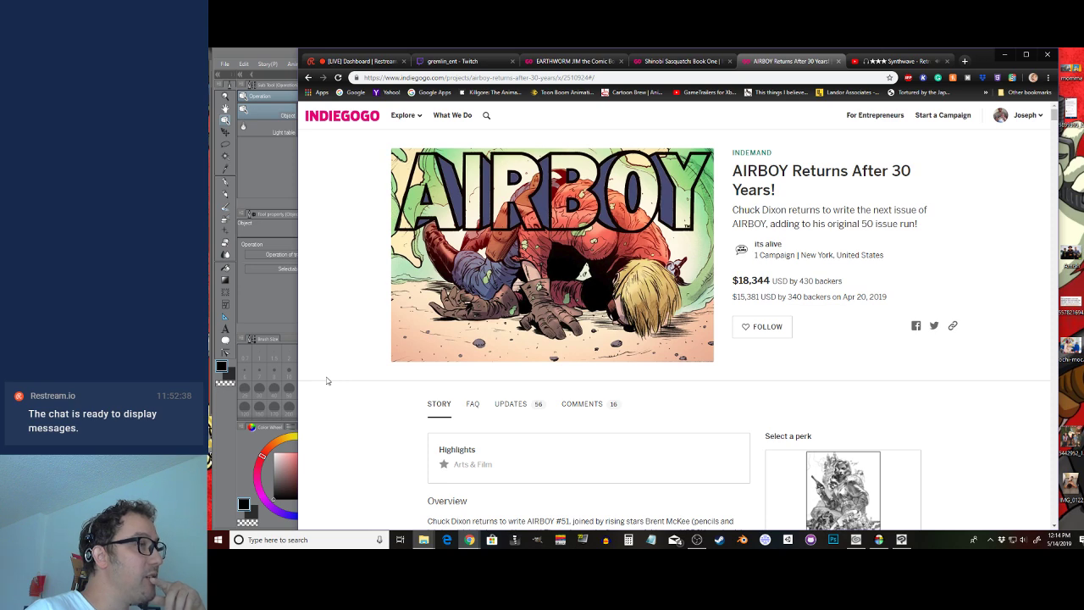
{"action": "scroll", "coordinate": [327, 381], "scroll_direction": "down", "scroll_amount": 10}
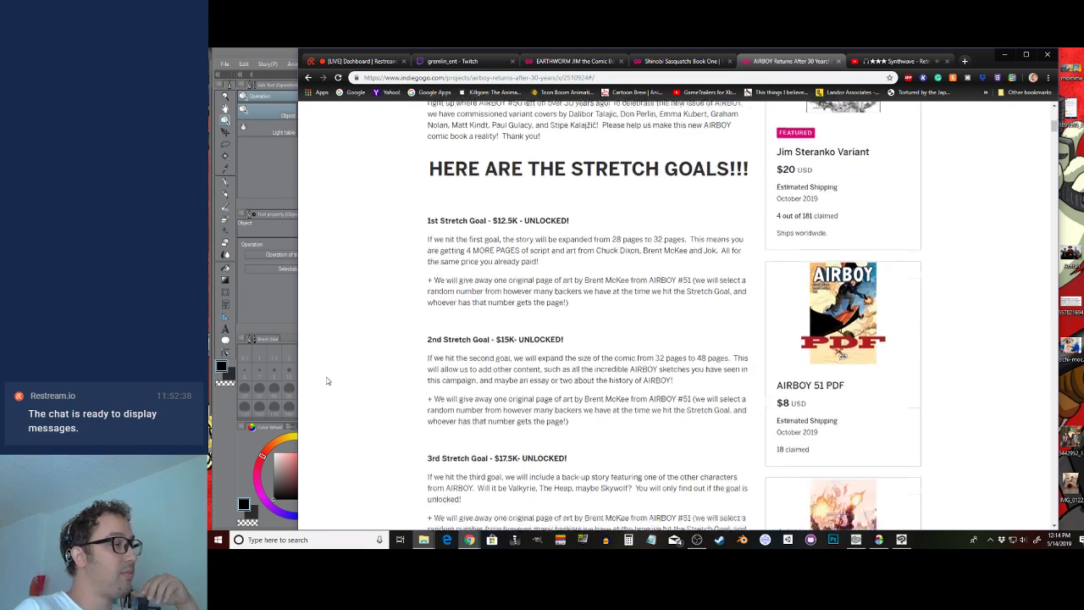
{"action": "scroll", "coordinate": [327, 381], "scroll_direction": "down", "scroll_amount": 10}
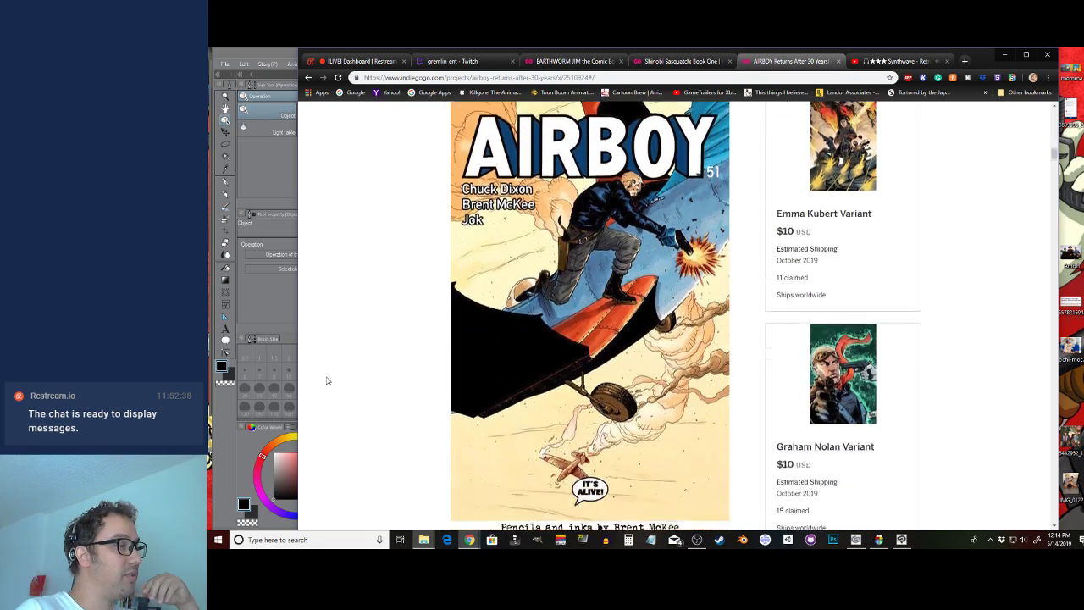
Read the "What is AIRBOY?" section about the character's history, including the 1940's and 1980's covers
{"action": "scroll", "coordinate": [327, 382], "scroll_direction": "up", "scroll_amount": 10}
{"action": "scroll", "coordinate": [327, 381], "scroll_direction": "down", "scroll_amount": 2}
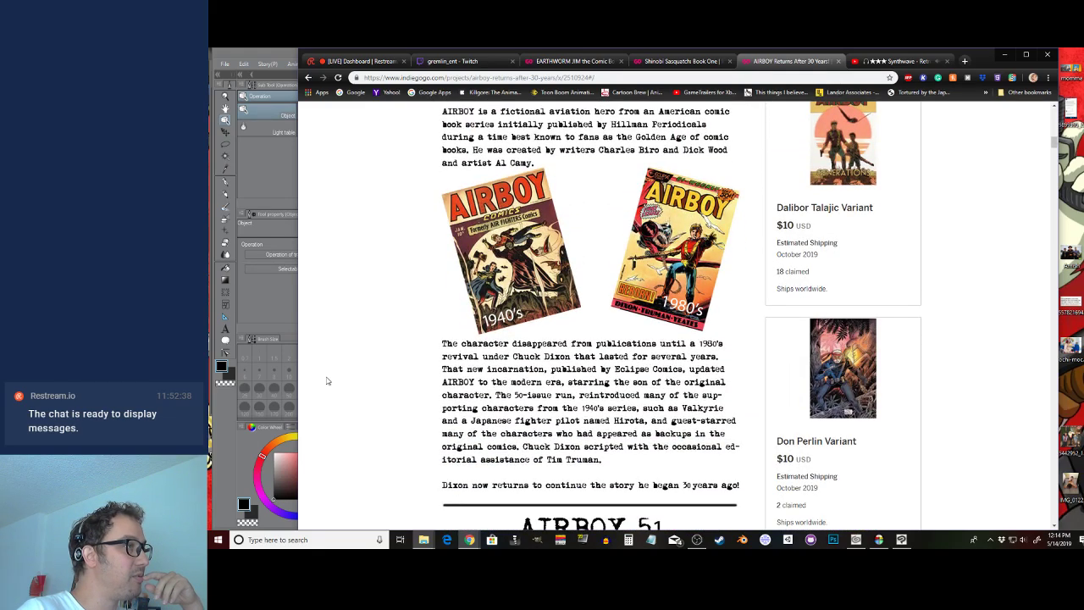
{"action": "scroll", "coordinate": [327, 381], "scroll_direction": "up", "scroll_amount": 1}
{"action": "scroll", "coordinate": [327, 382], "scroll_direction": "down", "scroll_amount": 1}
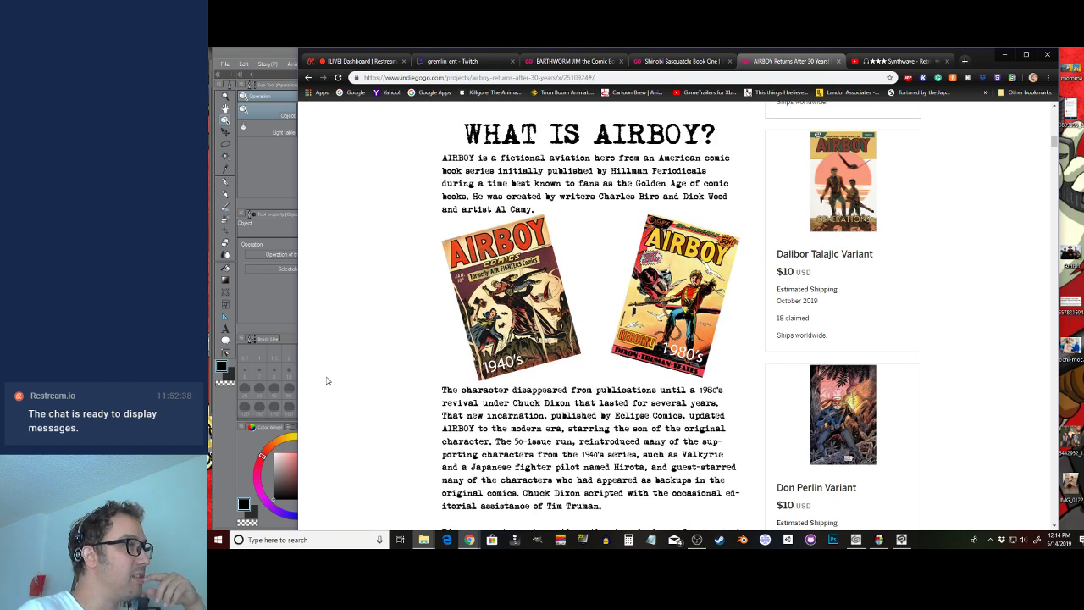
{"action": "scroll", "coordinate": [327, 381], "scroll_direction": "down", "scroll_amount": 3}
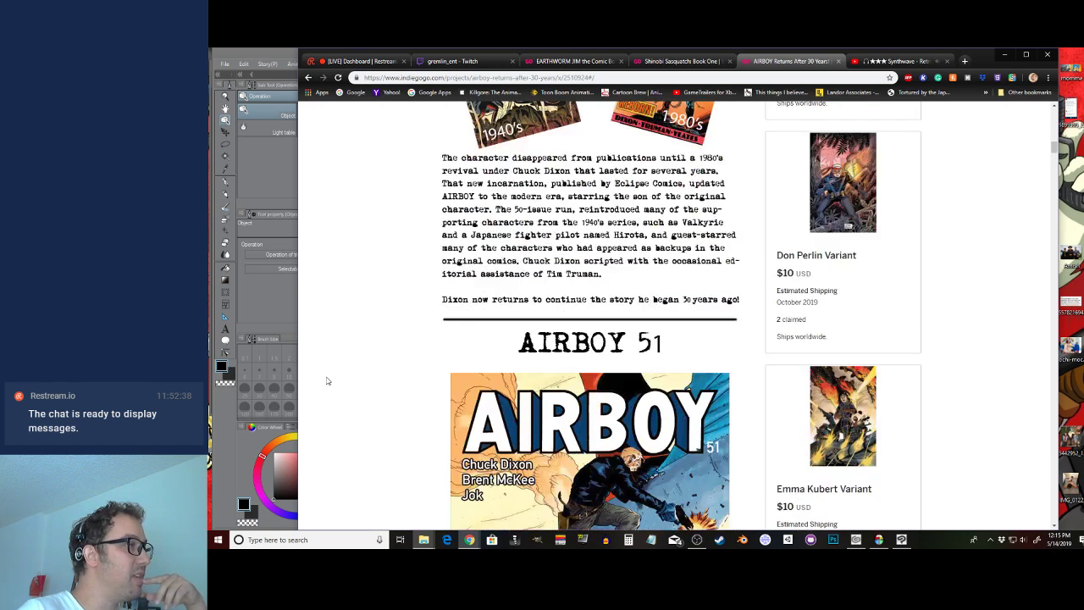
{"action": "scroll", "coordinate": [327, 381], "scroll_direction": "up", "scroll_amount": 2}
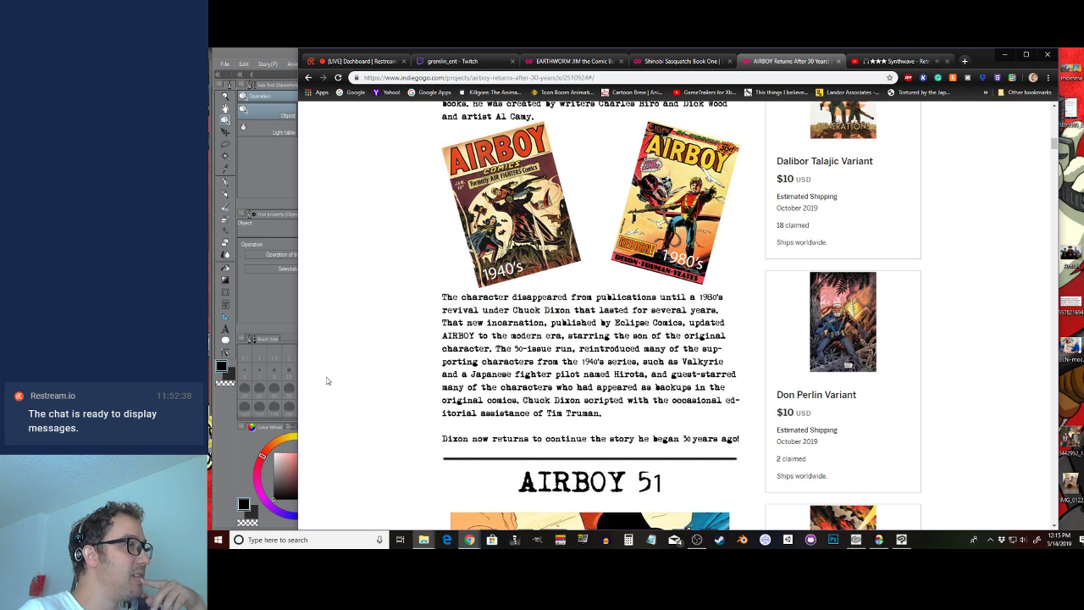
Examine the AIRBOY 51 cover art and read the artist credits and issue description below it
{"action": "scroll", "coordinate": [327, 381], "scroll_direction": "down", "scroll_amount": 5}
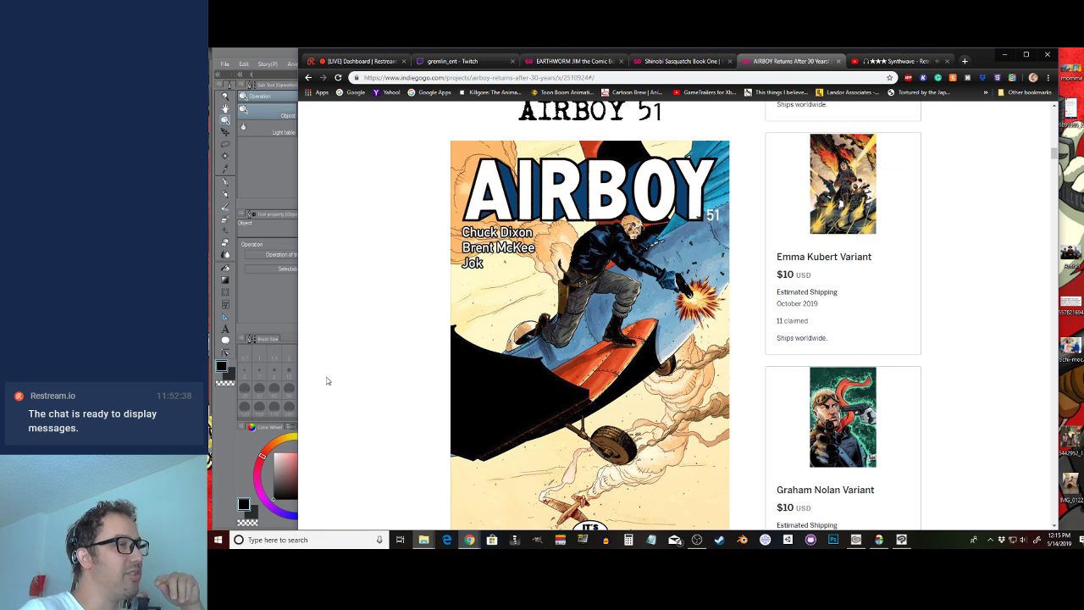
{"action": "scroll", "coordinate": [327, 381], "scroll_direction": "up", "scroll_amount": 4}
{"action": "scroll", "coordinate": [327, 381], "scroll_direction": "down", "scroll_amount": 4}
{"action": "scroll", "coordinate": [327, 382], "scroll_direction": "up", "scroll_amount": 1}
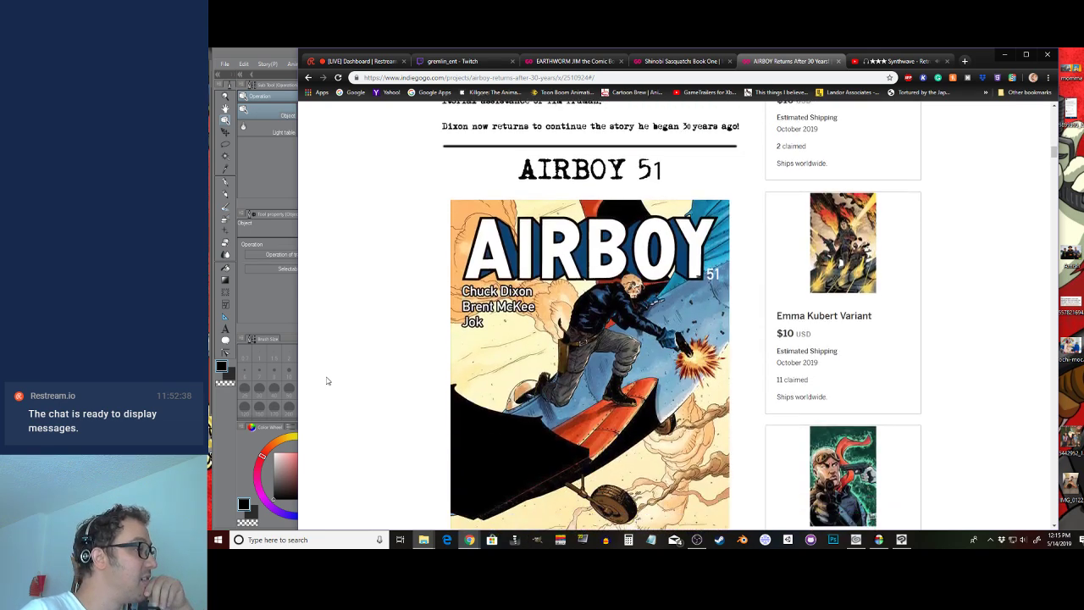
{"action": "scroll", "coordinate": [327, 381], "scroll_direction": "down", "scroll_amount": 5}
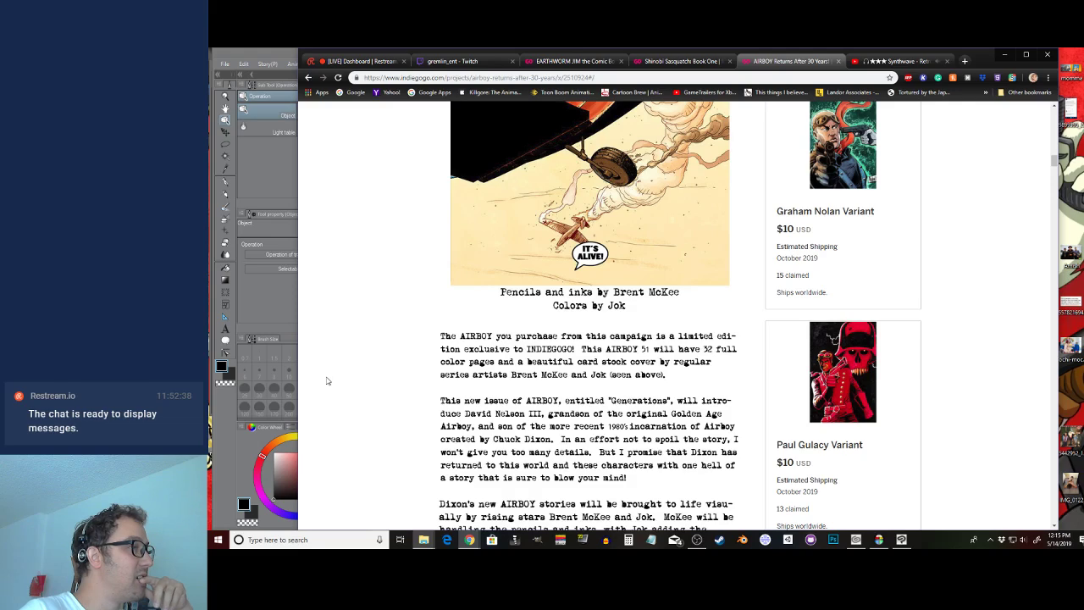
Look through the AIRBOY #51 preview pages and the variant covers listed in "The Variants" section
{"action": "scroll", "coordinate": [327, 381], "scroll_direction": "down", "scroll_amount": 7}
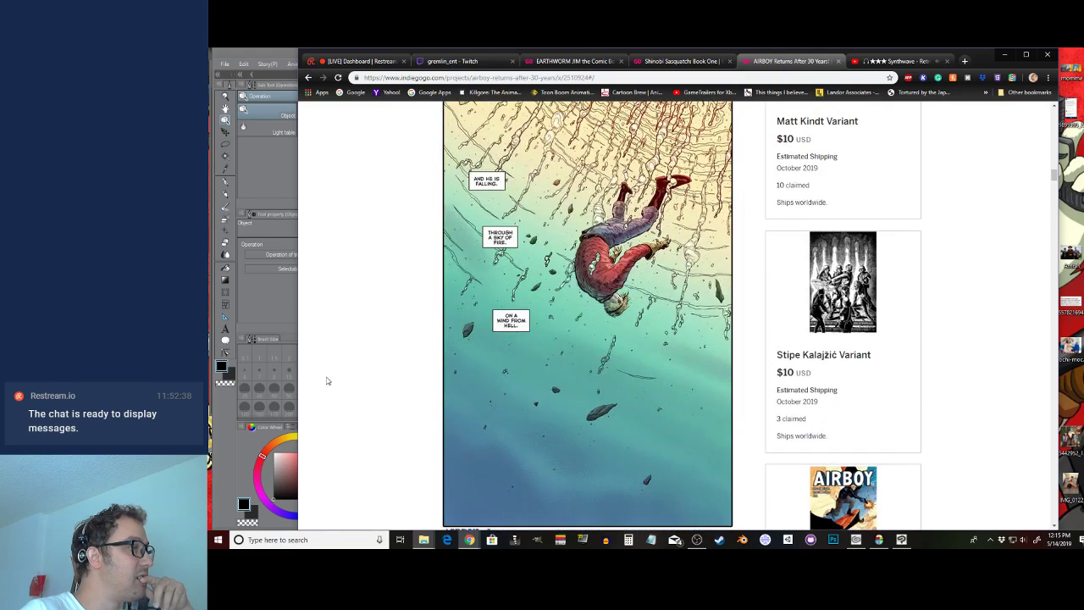
{"action": "scroll", "coordinate": [327, 381], "scroll_direction": "down", "scroll_amount": 10}
{"action": "scroll", "coordinate": [327, 381], "scroll_direction": "down", "scroll_amount": 4}
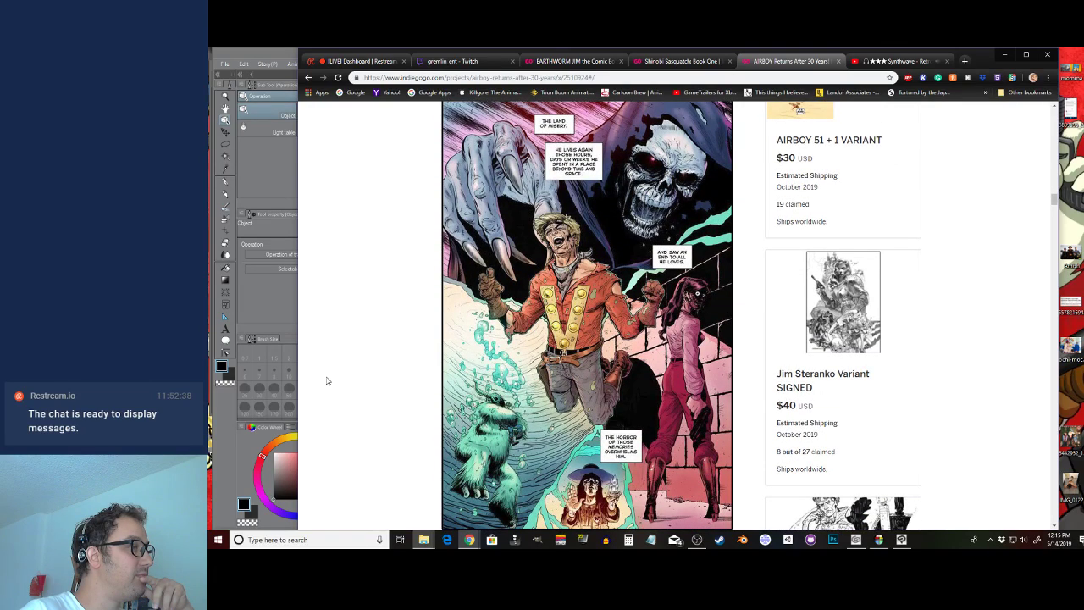
{"action": "scroll", "coordinate": [327, 382], "scroll_direction": "down", "scroll_amount": 3}
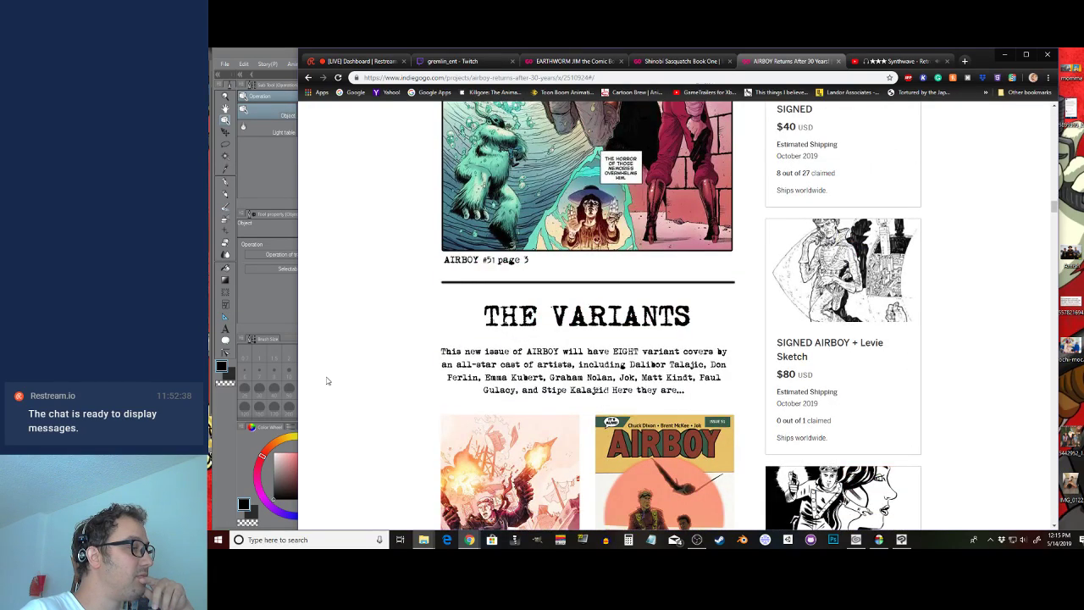
{"action": "scroll", "coordinate": [327, 381], "scroll_direction": "down", "scroll_amount": 3}
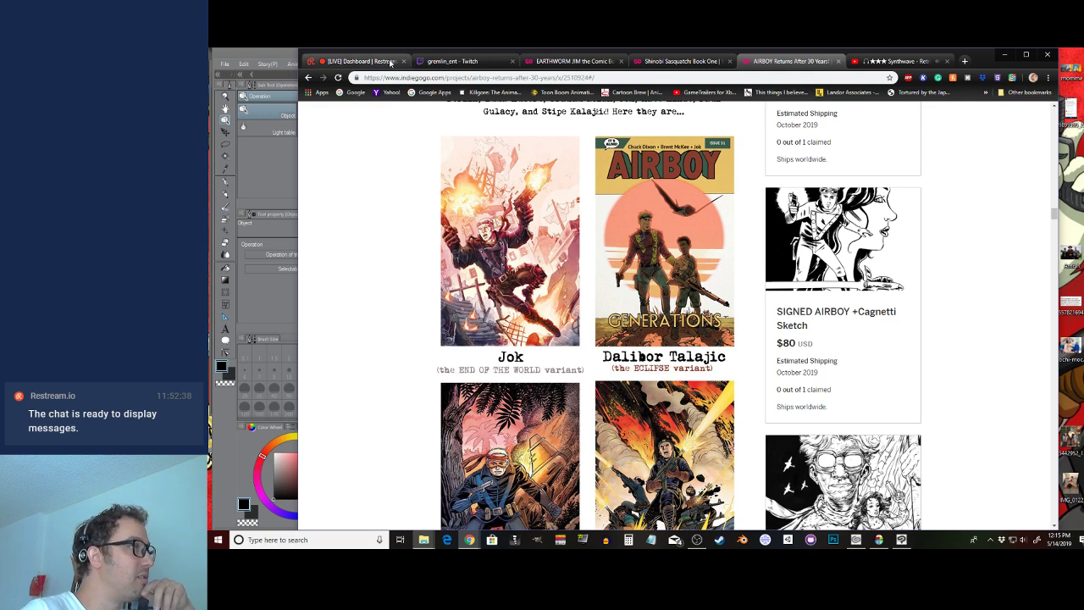
Switch to Clip Studio Paint and show the KilgoreTurn_01 Copy layer with the coloured bull character beside the notebook sketch
{"action": "left_click", "coordinate": [1005, 54]}
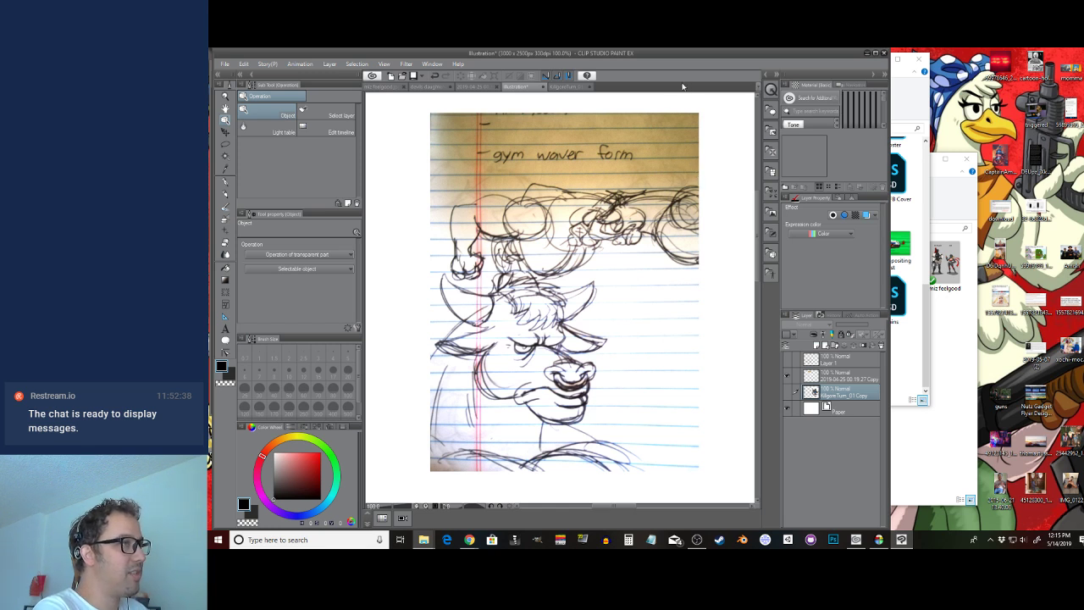
{"action": "scroll", "coordinate": [641, 338], "scroll_direction": "down", "scroll_amount": 2}
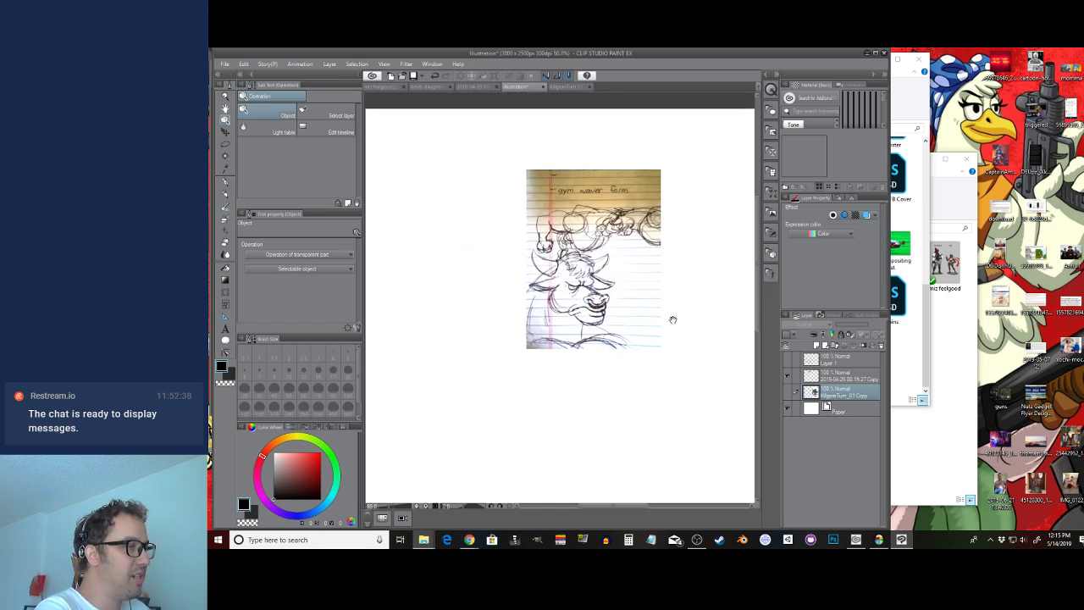
{"action": "scroll", "coordinate": [607, 306], "scroll_direction": "up", "scroll_amount": 1}
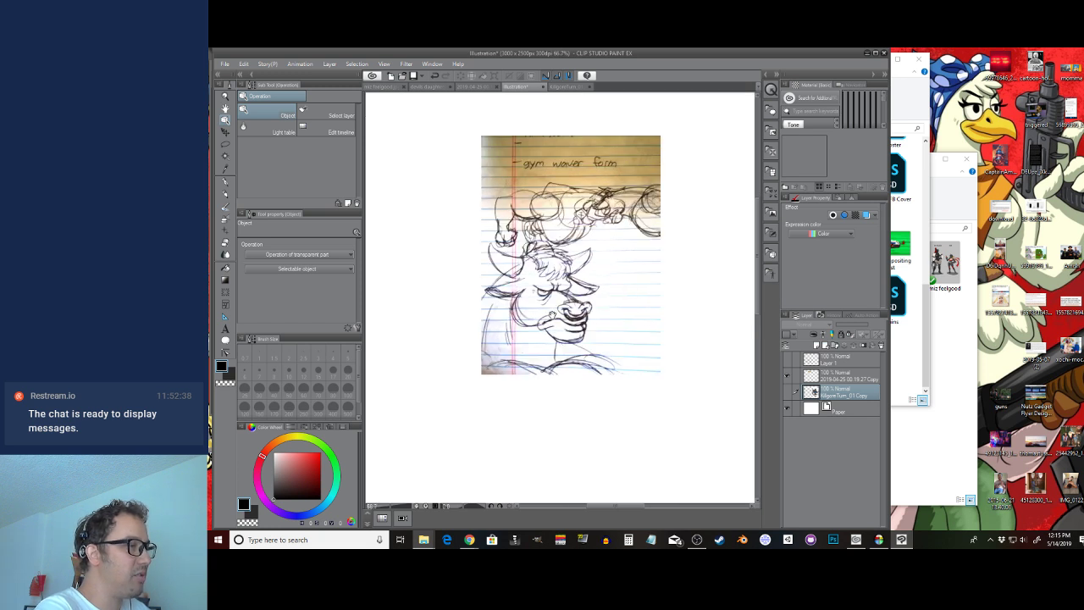
{"action": "mouse_move", "coordinate": [597, 395]}
{"action": "left_mouse_down"}
{"action": "mouse_move", "coordinate": [574, 416]}
{"action": "mouse_move", "coordinate": [590, 406]}
{"action": "left_mouse_up"}
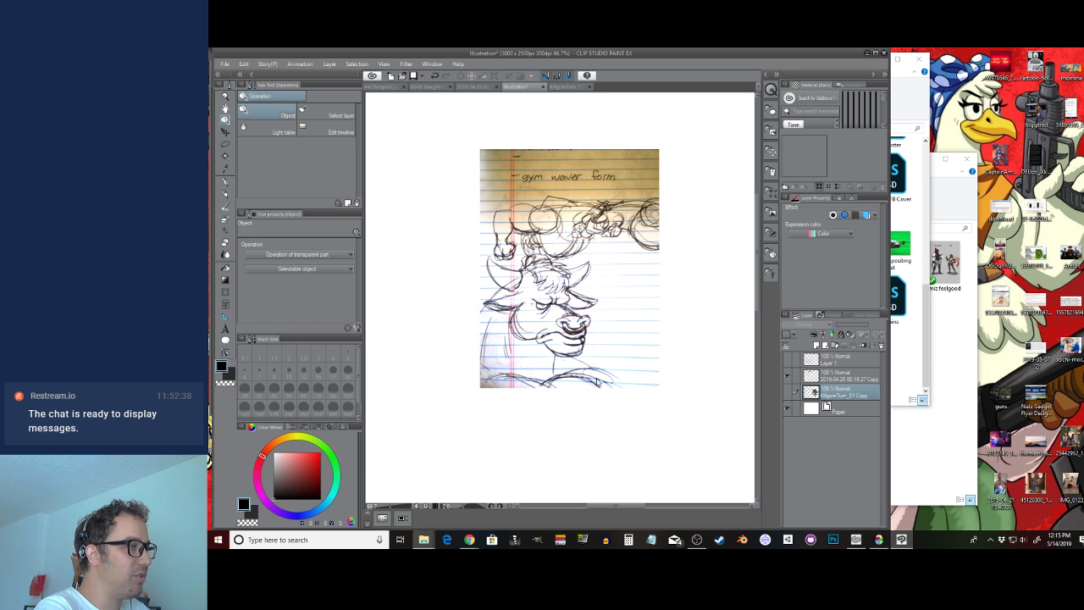
{"action": "left_click", "coordinate": [787, 395]}
{"action": "left_click_drag", "start_coordinate": [694, 394], "coordinate": [559, 331]}
{"action": "scroll", "coordinate": [596, 397], "scroll_direction": "down", "scroll_amount": 1}
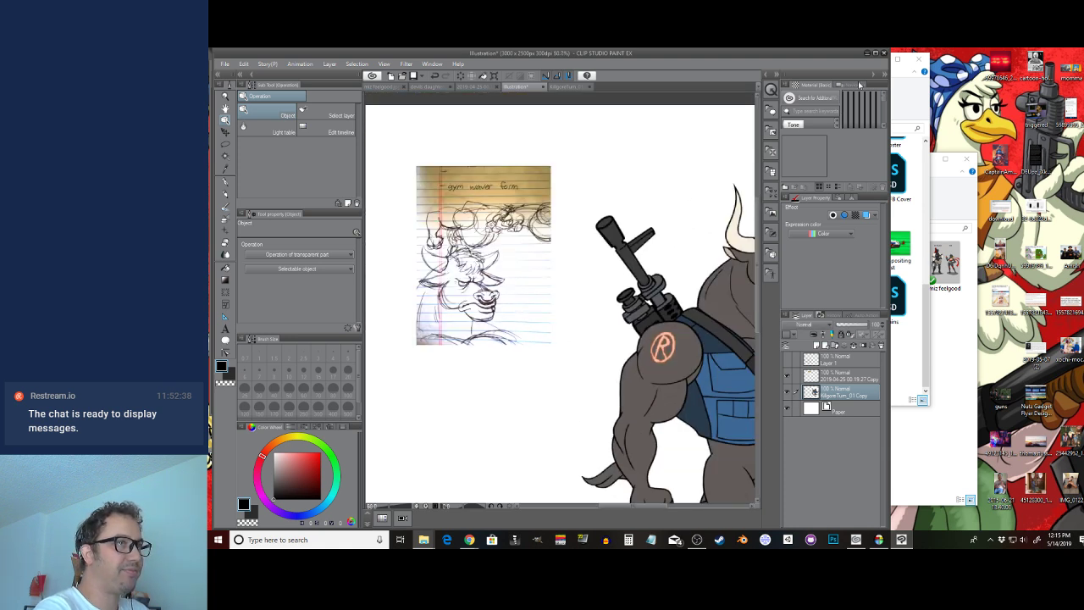
Maximize the drawing window, then show and select Layer 1 with the muscular body line drawing
{"action": "left_click", "coordinate": [876, 52]}
{"action": "mouse_move", "coordinate": [661, 355]}
{"action": "left_mouse_down"}
{"action": "mouse_move", "coordinate": [618, 316]}
{"action": "mouse_move", "coordinate": [579, 378]}
{"action": "mouse_move", "coordinate": [624, 366]}
{"action": "mouse_move", "coordinate": [624, 354]}
{"action": "left_mouse_up"}
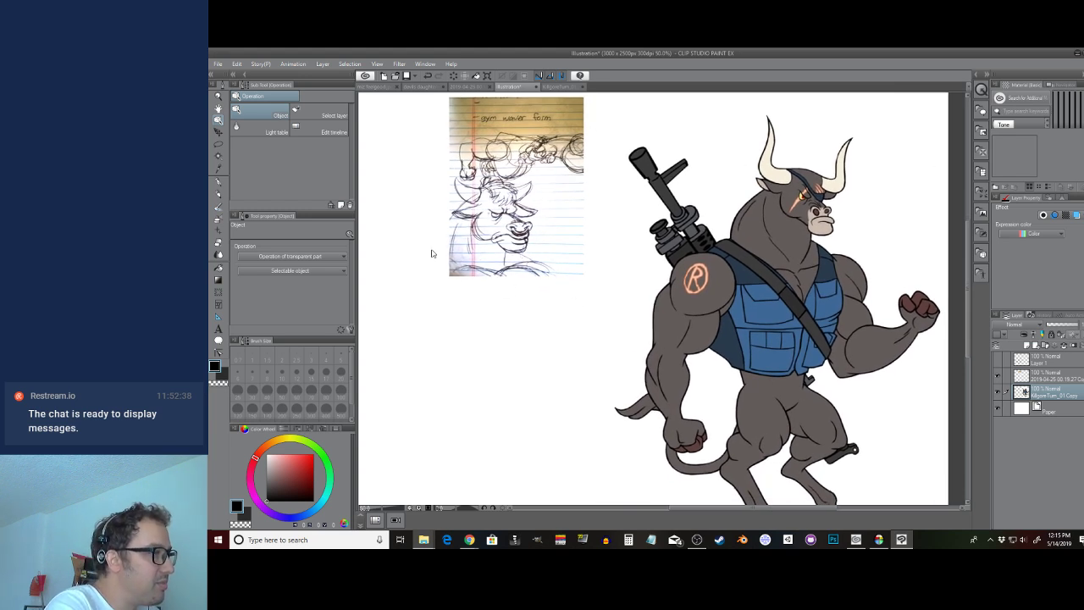
{"action": "left_click_drag", "start_coordinate": [541, 430], "coordinate": [579, 402]}
{"action": "left_click_drag", "start_coordinate": [557, 307], "coordinate": [556, 345]}
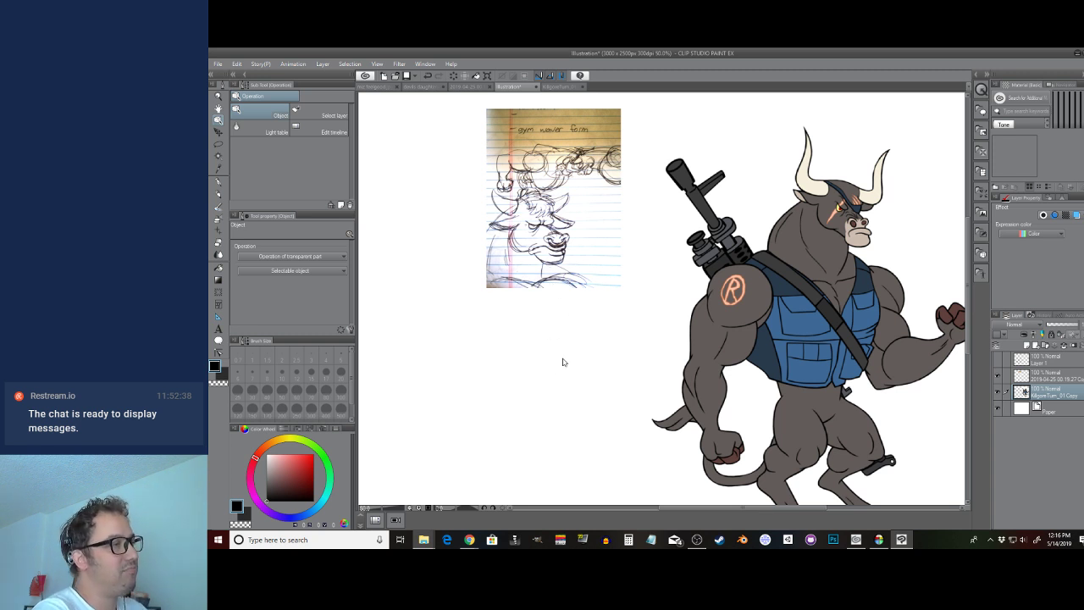
{"action": "left_click_drag", "start_coordinate": [539, 392], "coordinate": [524, 359]}
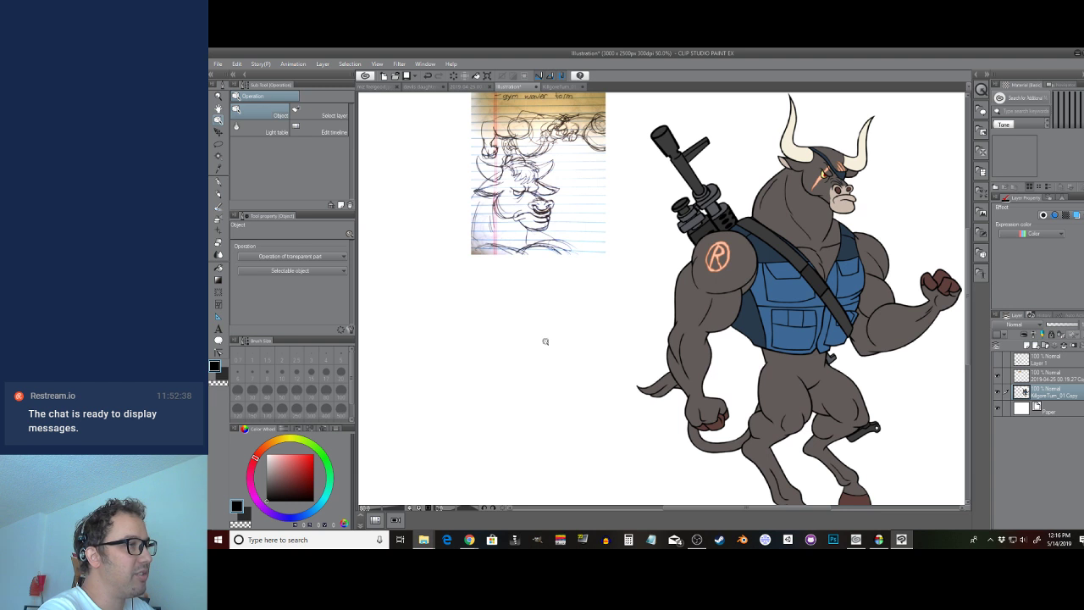
{"action": "scroll", "coordinate": [593, 372], "scroll_direction": "down", "scroll_amount": 3}
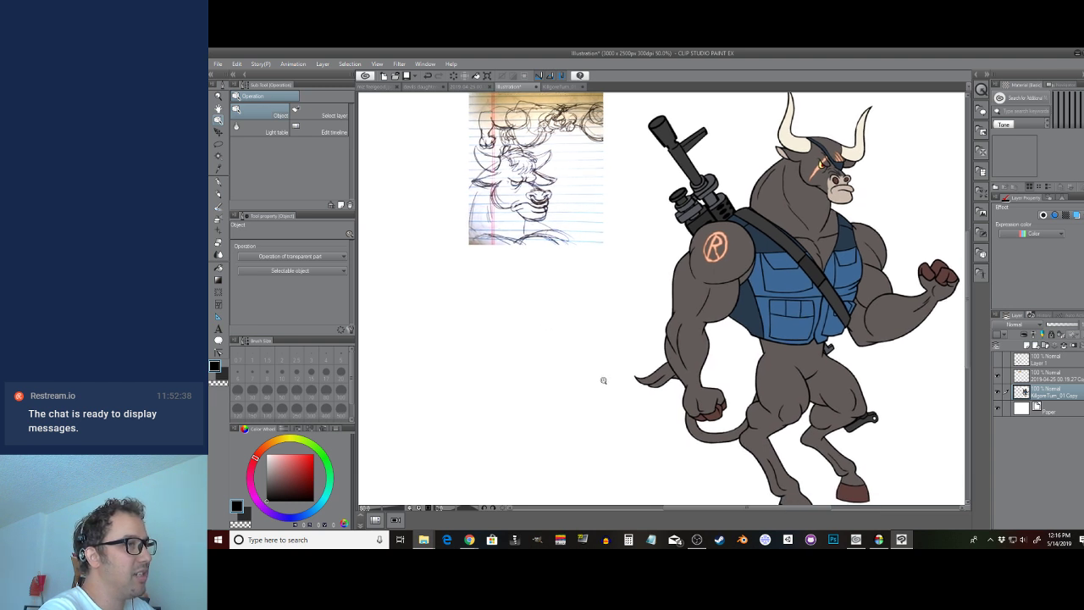
{"action": "mouse_move", "coordinate": [563, 390]}
{"action": "left_mouse_down"}
{"action": "mouse_move", "coordinate": [618, 365]}
{"action": "mouse_move", "coordinate": [616, 355]}
{"action": "left_mouse_up"}
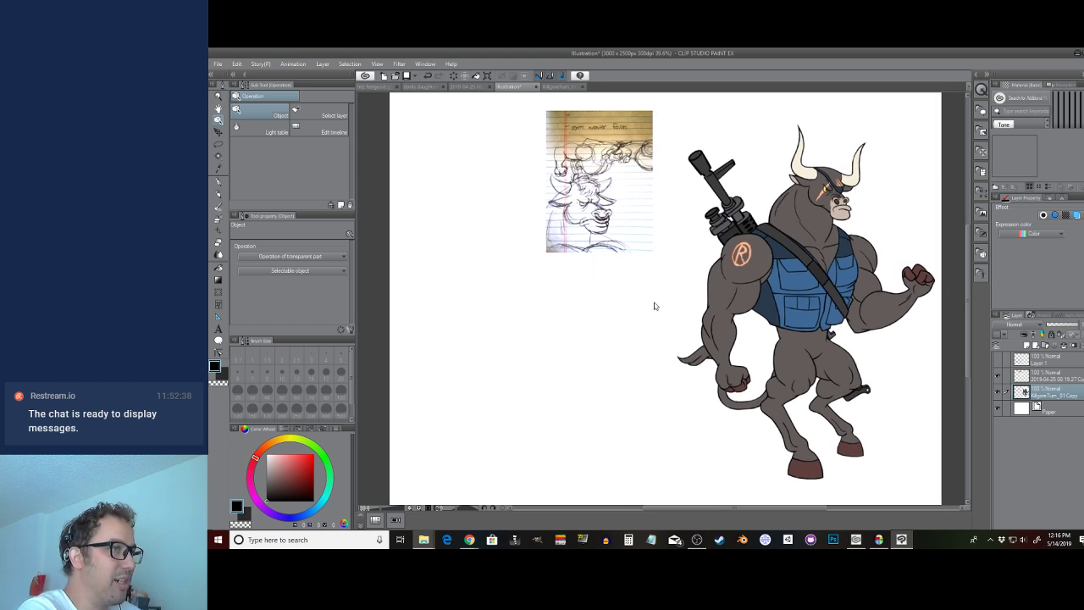
{"action": "scroll", "coordinate": [580, 220], "scroll_direction": "up", "scroll_amount": 1}
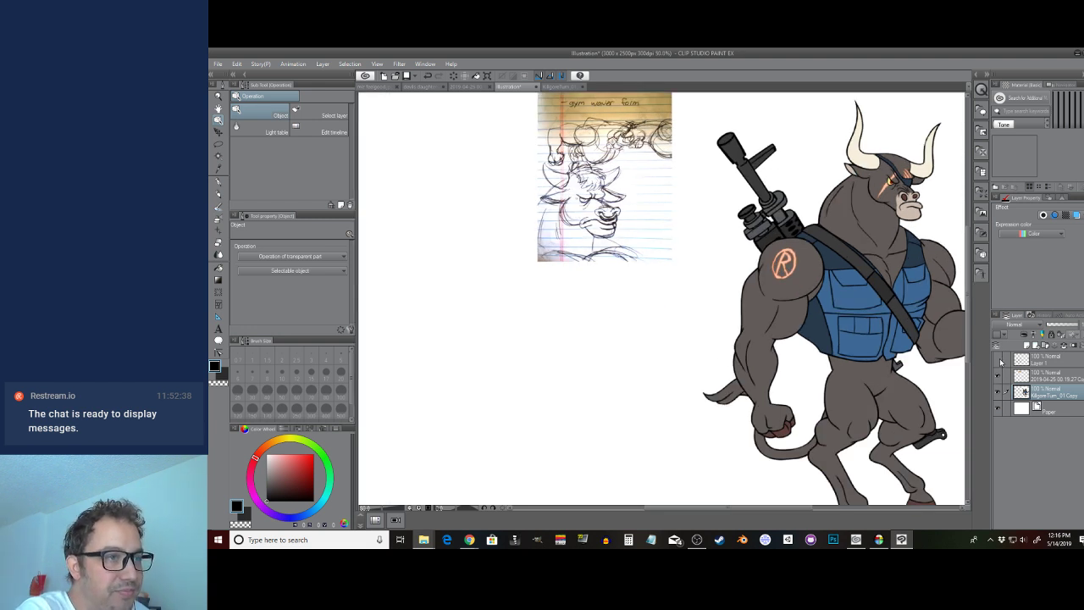
{"action": "left_click", "coordinate": [999, 360]}
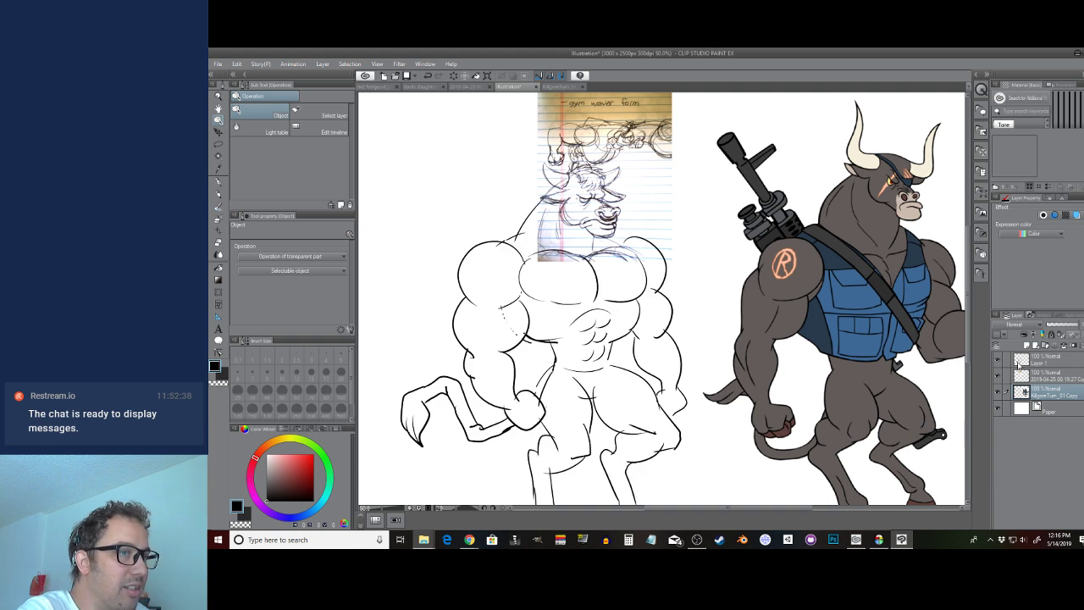
{"action": "left_click", "coordinate": [1018, 362]}
Examine the body line drawing from head to hooves, comparing it with the notebook bull head and the coloured bull character
{"action": "left_click_drag", "start_coordinate": [733, 312], "coordinate": [681, 258]}
{"action": "left_click_drag", "start_coordinate": [668, 382], "coordinate": [673, 364]}
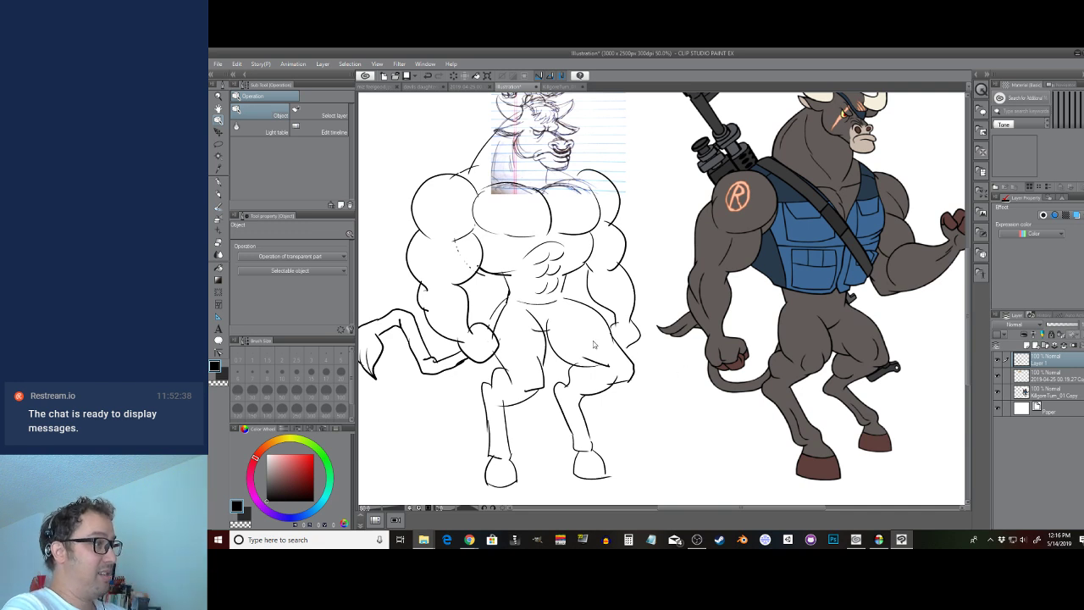
{"action": "left_click_drag", "start_coordinate": [574, 378], "coordinate": [604, 401]}
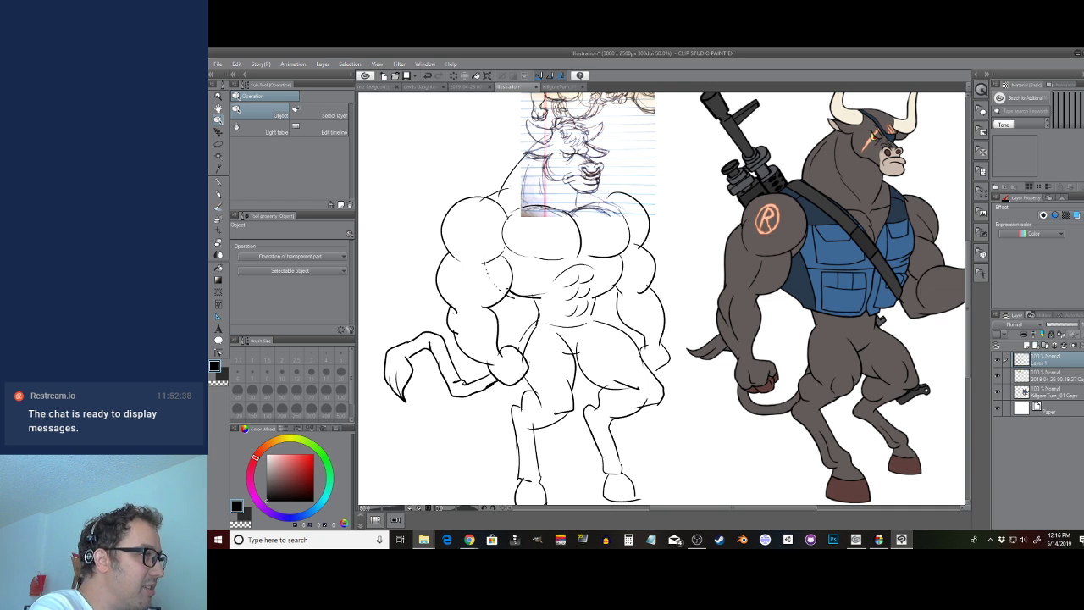
{"action": "scroll", "coordinate": [609, 249], "scroll_direction": "up", "scroll_amount": 2}
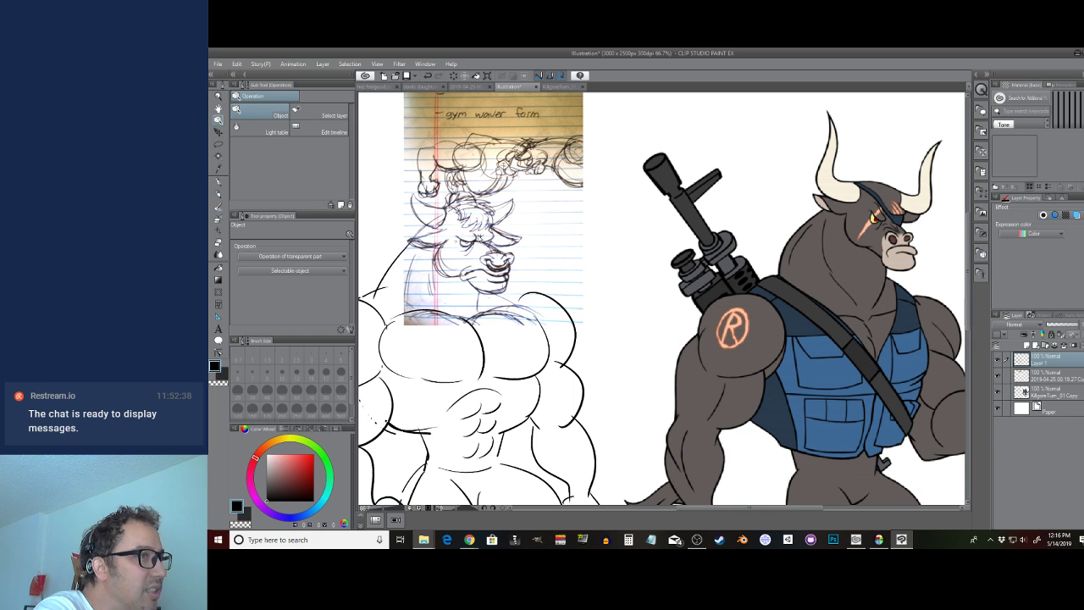
{"action": "scroll", "coordinate": [488, 235], "scroll_direction": "up", "scroll_amount": 2}
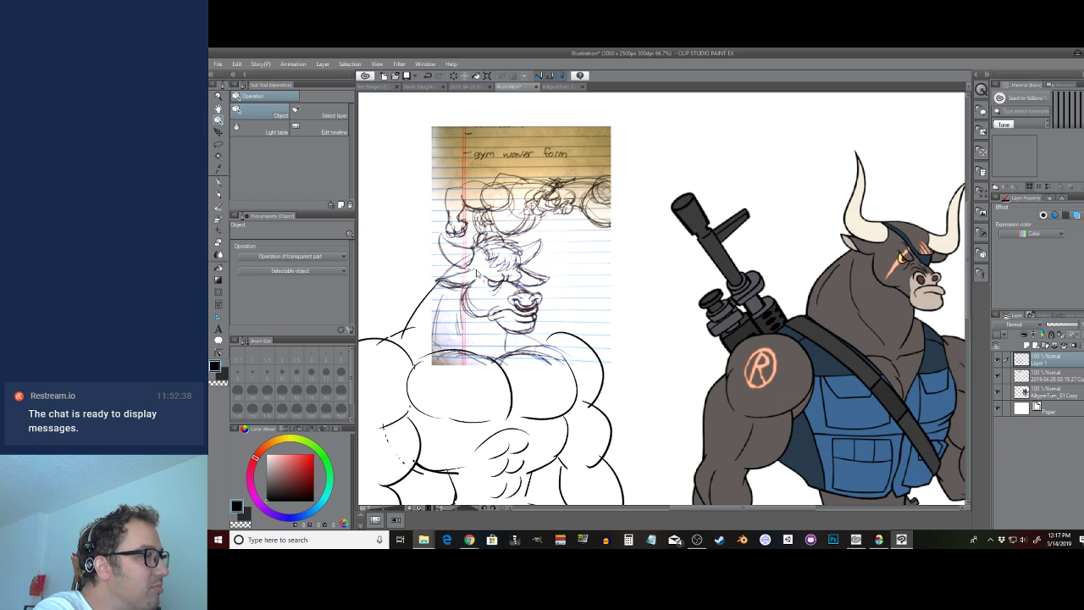
{"action": "mouse_move", "coordinate": [532, 437]}
{"action": "left_mouse_down"}
{"action": "mouse_move", "coordinate": [559, 311]}
{"action": "mouse_move", "coordinate": [671, 237]}
{"action": "mouse_move", "coordinate": [660, 196]}
{"action": "left_mouse_up"}
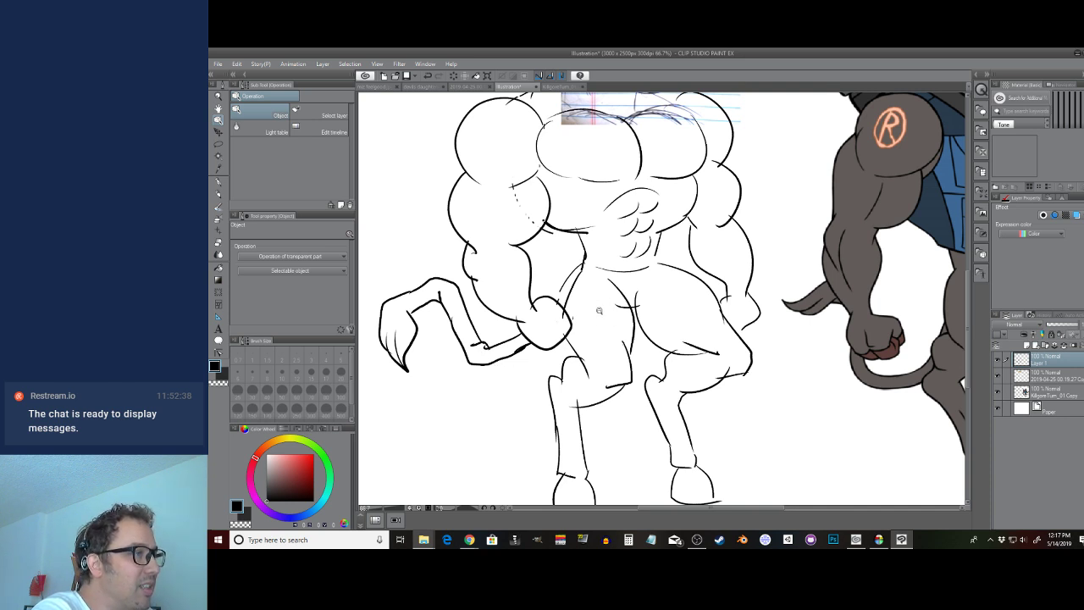
{"action": "scroll", "coordinate": [599, 311], "scroll_direction": "down", "scroll_amount": 1}
{"action": "left_click_drag", "start_coordinate": [607, 361], "coordinate": [613, 363]}
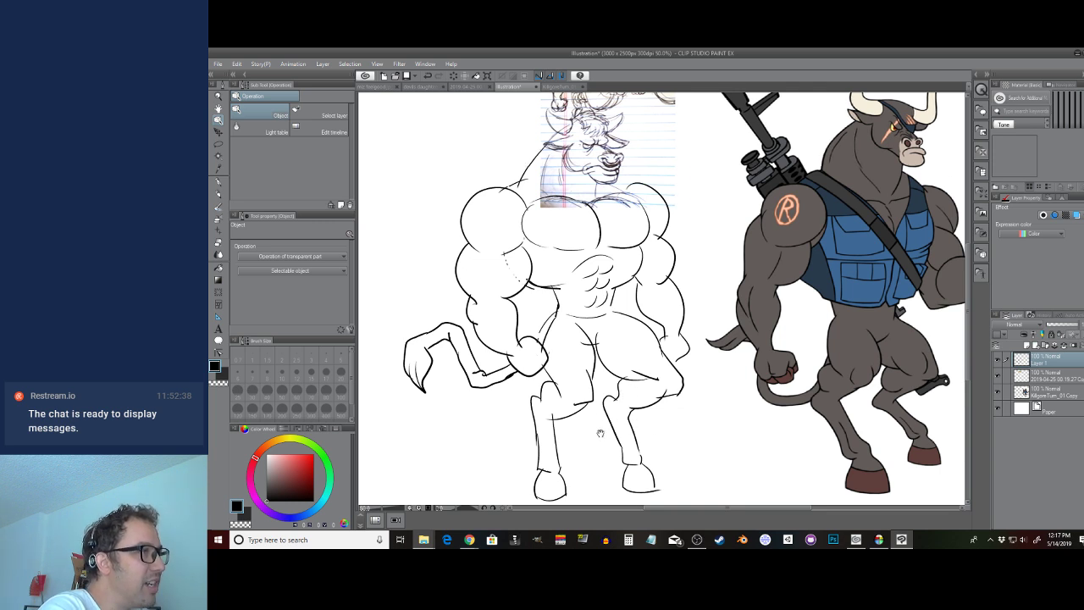
{"action": "left_click_drag", "start_coordinate": [599, 435], "coordinate": [598, 432]}
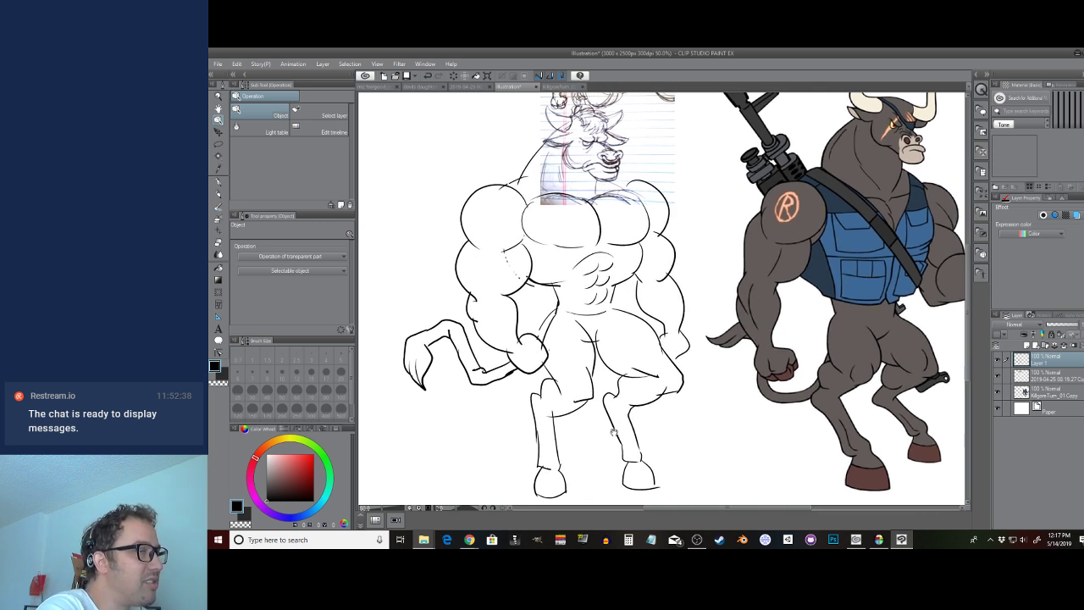
{"action": "left_click_drag", "start_coordinate": [590, 301], "coordinate": [574, 316]}
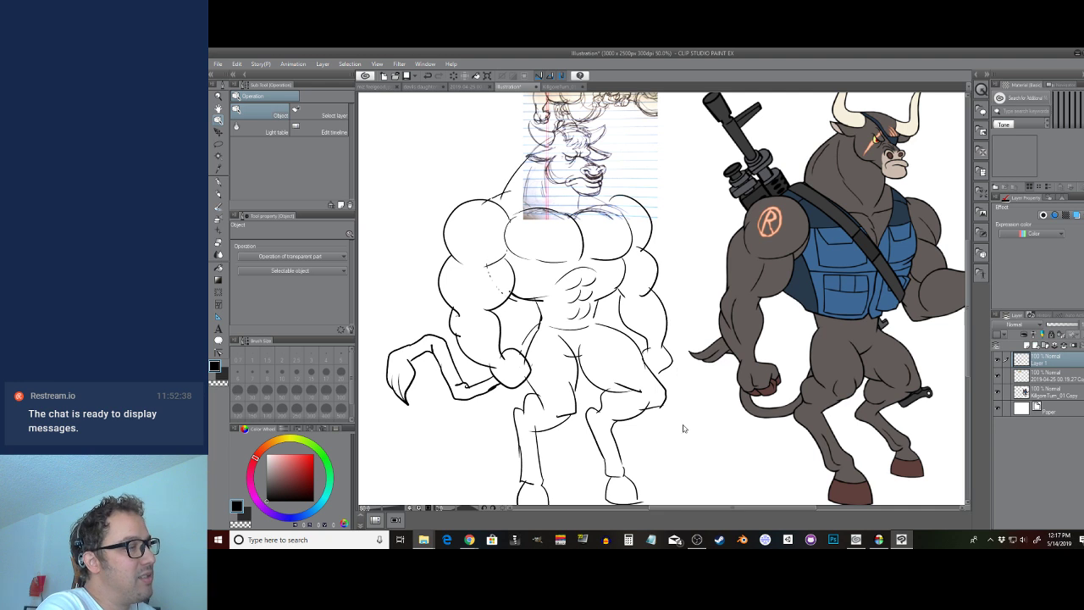
{"action": "left_click_drag", "start_coordinate": [697, 443], "coordinate": [679, 427]}
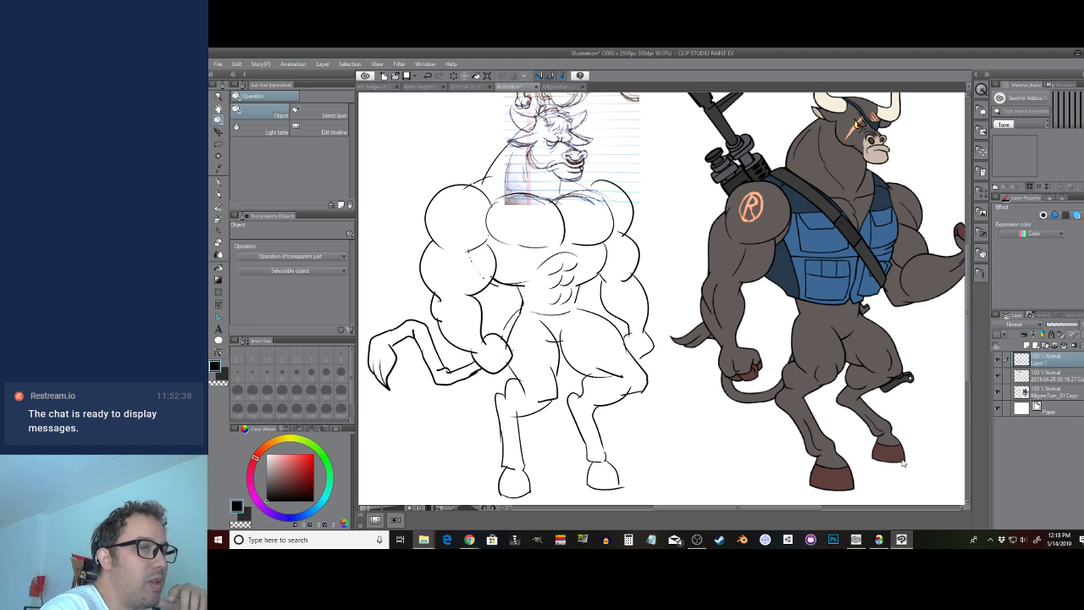
Lower the opacity of Layer 1 to 44% and add a new empty drawing layer above it
{"action": "left_click_drag", "start_coordinate": [1074, 326], "coordinate": [1060, 328]}
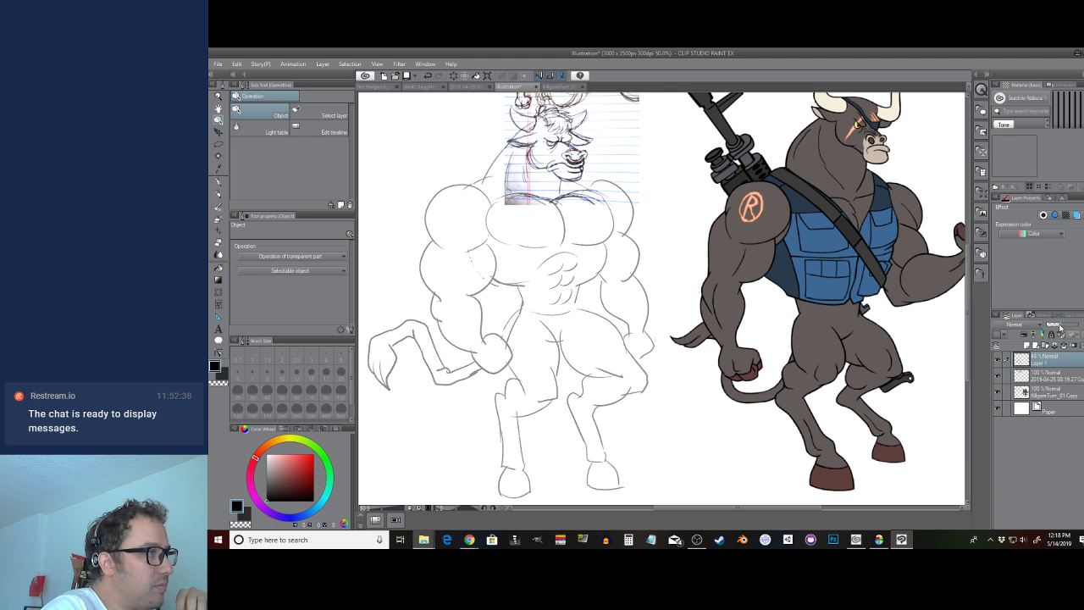
{"action": "left_click", "coordinate": [1027, 345]}
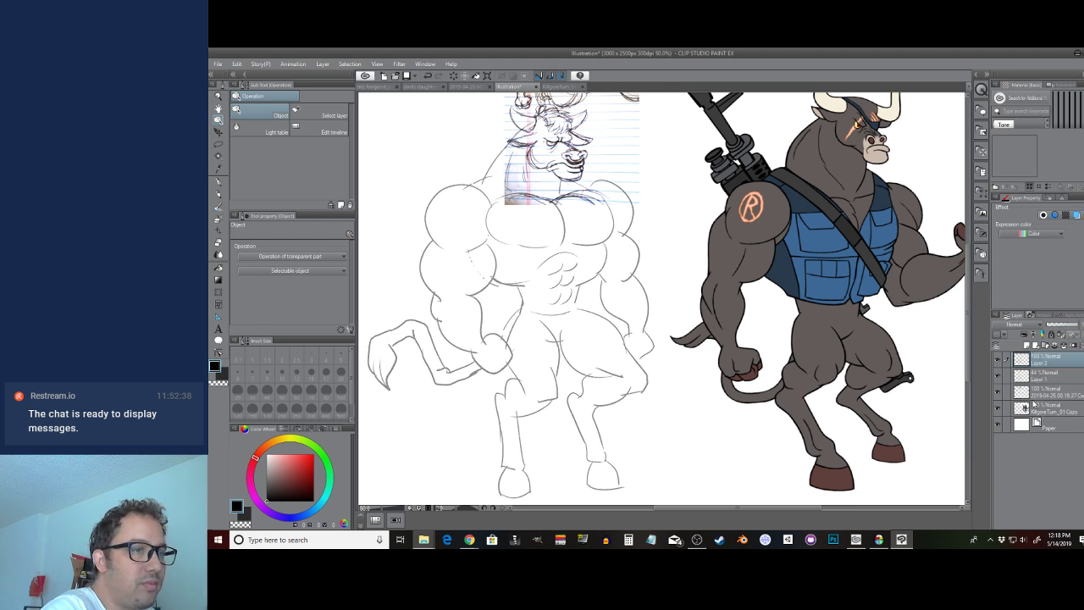
Group the body drawing, notebook sketch and coloured bull layers in a new folder named "ref"
{"action": "left_click", "coordinate": [1043, 347]}
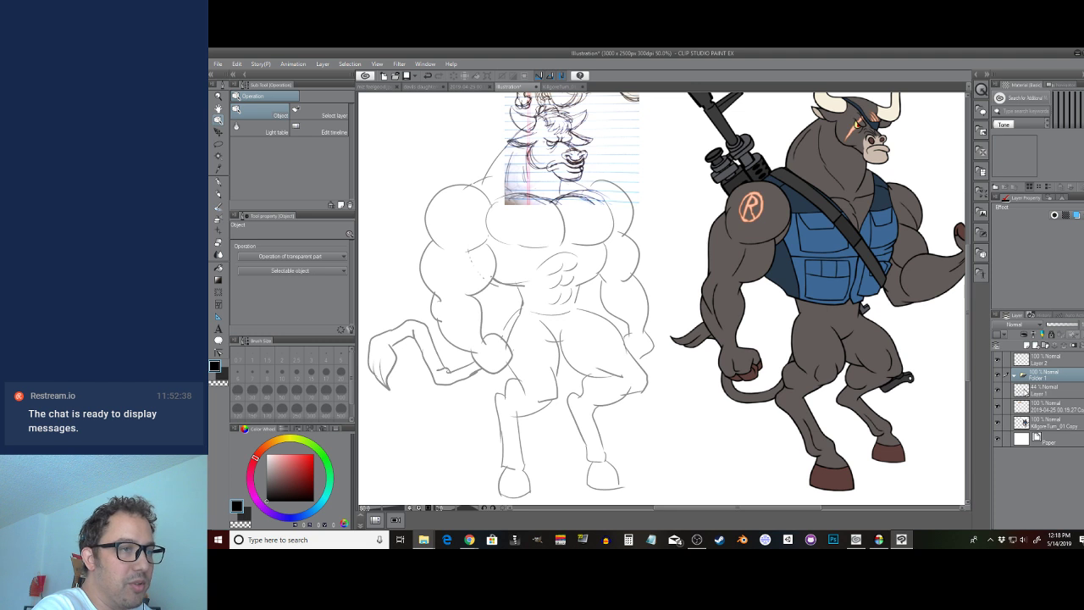
{"action": "left_click", "coordinate": [1025, 422], "text": "shift"}
{"action": "left_click_drag", "start_coordinate": [1025, 422], "coordinate": [1042, 378]}
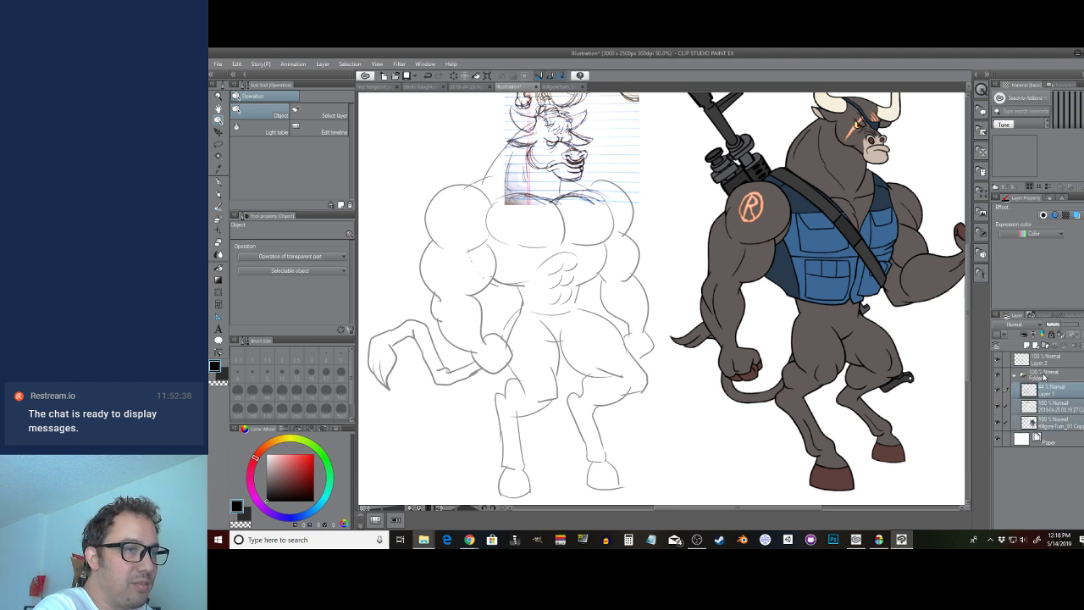
{"action": "left_click", "coordinate": [1044, 378]}
{"action": "double_click", "coordinate": [1048, 378]}
{"action": "type", "text": "re"}
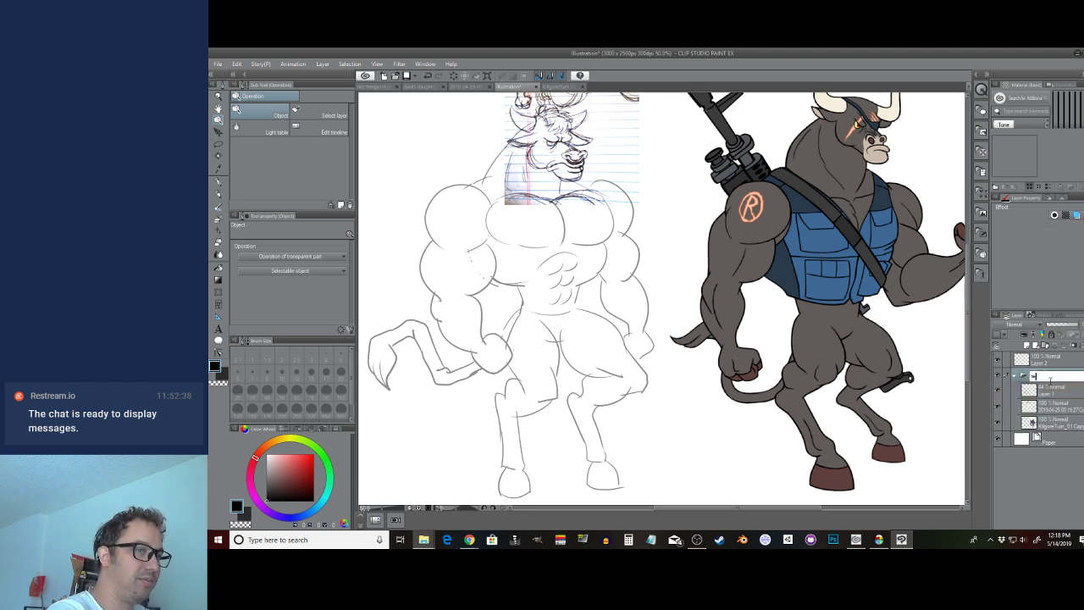
{"action": "type", "text": "ref"}
{"action": "key", "text": "Return"}
Make the empty Layer 2 active for drawing and take the Real G-Pen
{"action": "left_click", "coordinate": [1030, 361]}
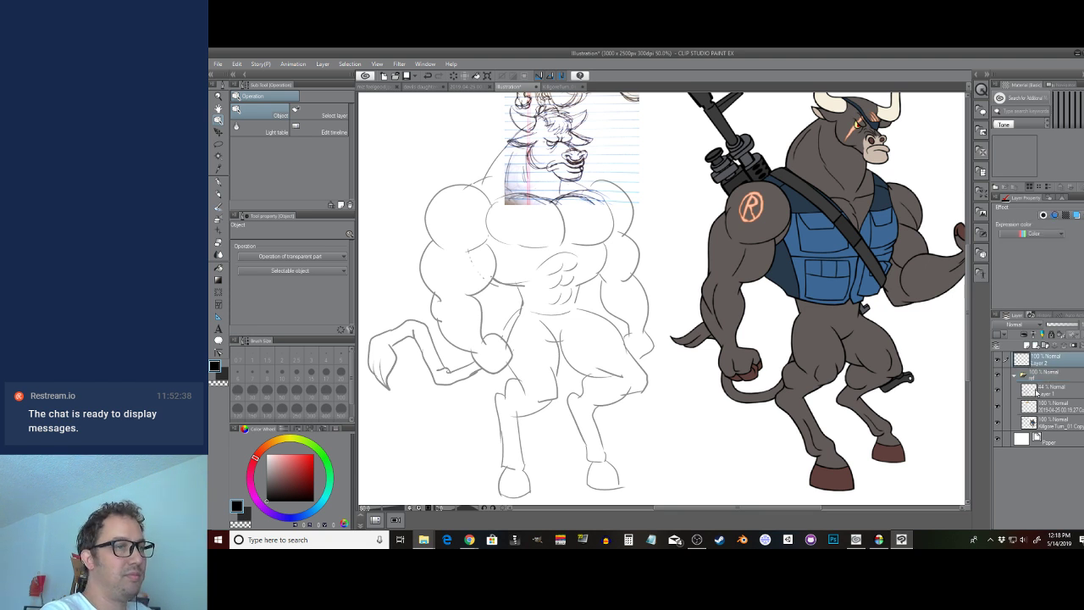
{"action": "key", "text": "p"}
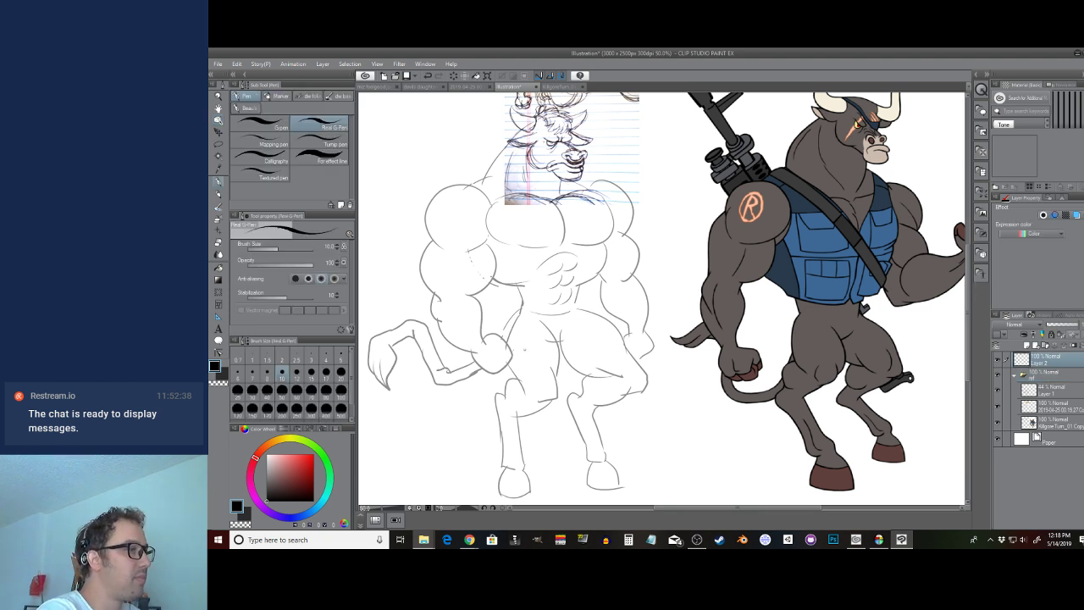
{"action": "left_click_drag", "start_coordinate": [501, 341], "coordinate": [566, 368]}
{"action": "left_click", "coordinate": [293, 376]}
{"action": "left_click_drag", "start_coordinate": [471, 258], "coordinate": [454, 361]}
{"action": "key", "text": "ctrl+z"}
{"action": "left_click", "coordinate": [282, 374]}
{"action": "left_click_drag", "start_coordinate": [728, 277], "coordinate": [717, 356]}
{"action": "key", "text": "ctrl+z"}
Select the faded body drawing layer in the ref folder and hide the notebook sketch layer
{"action": "key", "text": "ctrl+plus"}
{"action": "mouse_move", "coordinate": [584, 277]}
{"action": "left_mouse_down"}
{"action": "mouse_move", "coordinate": [554, 288]}
{"action": "mouse_move", "coordinate": [482, 261]}
{"action": "left_mouse_up"}
{"action": "scroll", "coordinate": [481, 261], "scroll_direction": "down", "scroll_amount": 2}
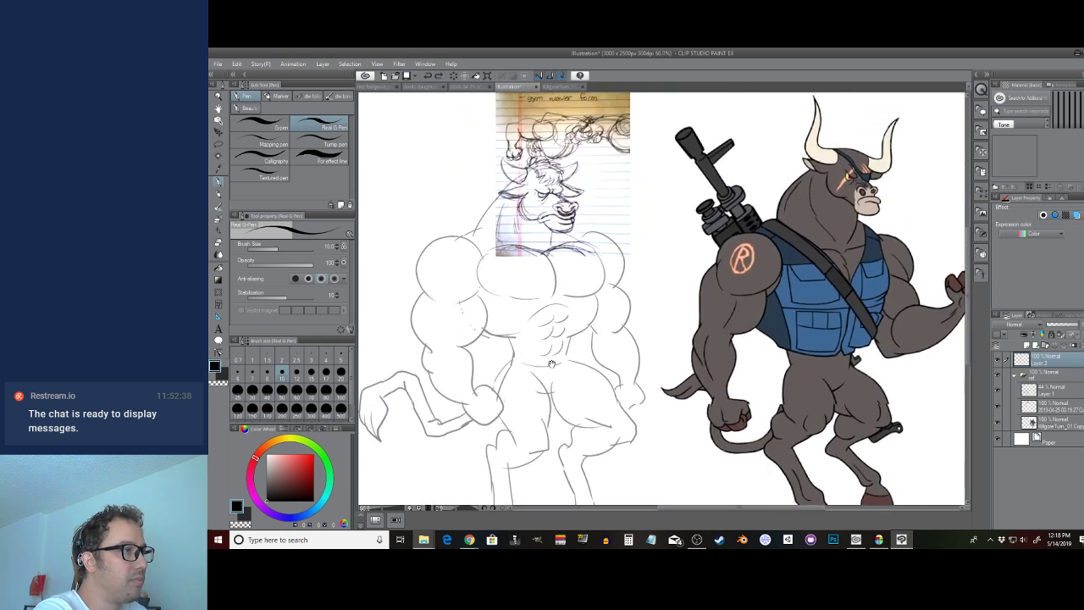
{"action": "left_click_drag", "start_coordinate": [566, 380], "coordinate": [576, 416]}
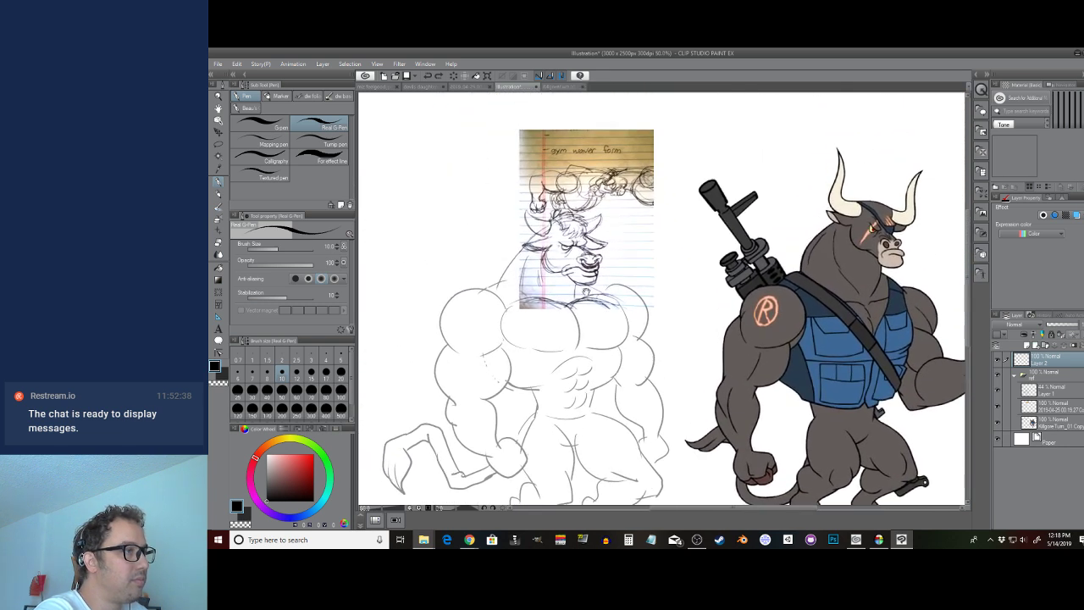
{"action": "left_click", "coordinate": [1032, 390]}
{"action": "left_click", "coordinate": [1000, 390]}
{"action": "left_click", "coordinate": [1000, 390]}
{"action": "left_click", "coordinate": [998, 407]}
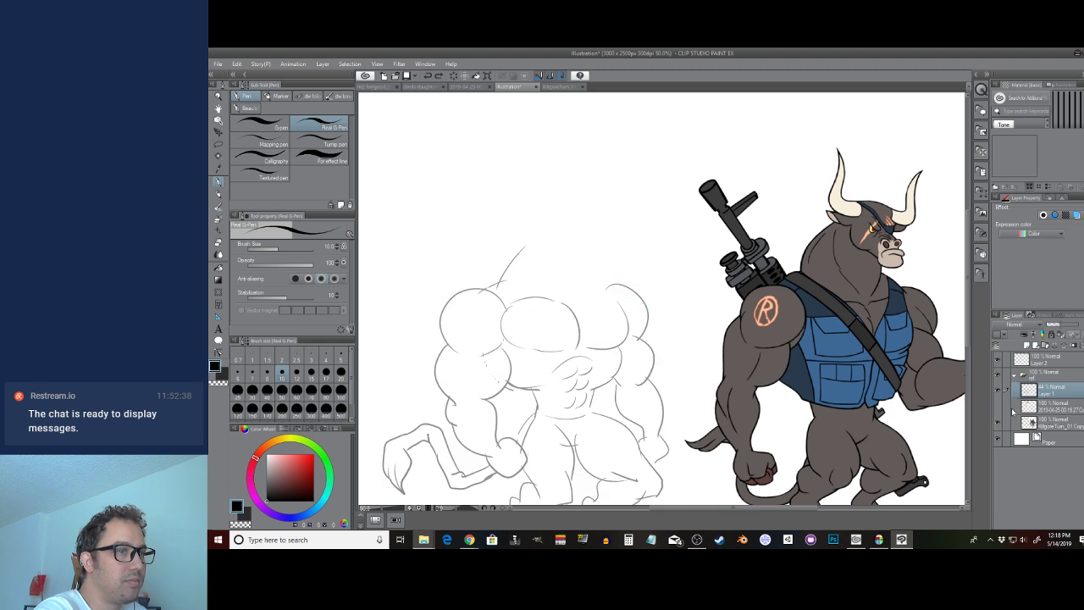
Show the notebook sketch layer, lower its opacity, and make Layer 2 active for drawing
{"action": "left_click", "coordinate": [998, 408]}
{"action": "left_click", "coordinate": [1031, 410]}
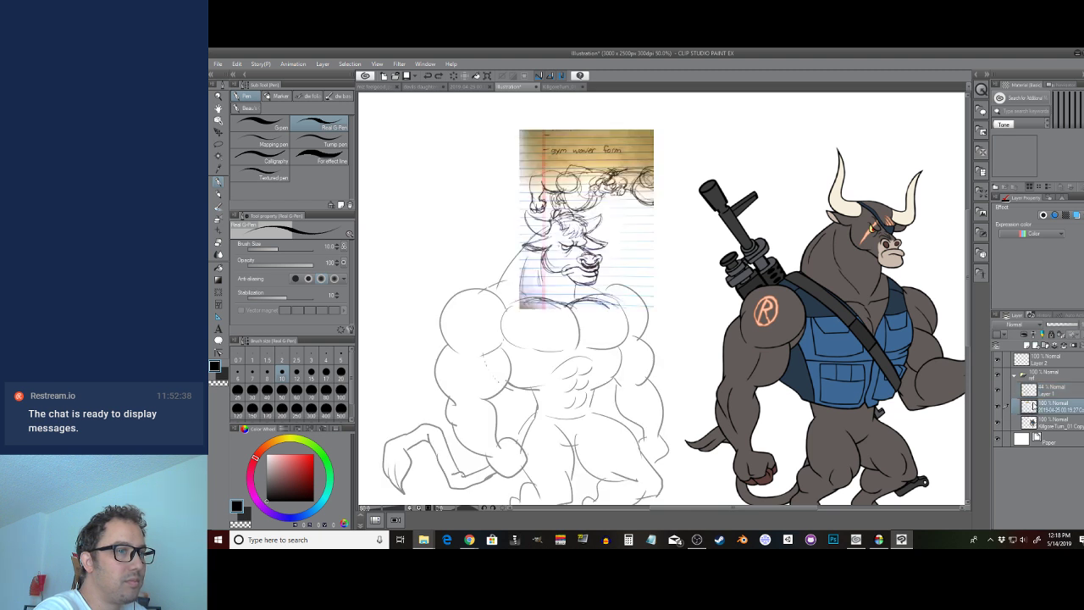
{"action": "left_click", "coordinate": [1070, 326]}
{"action": "left_click", "coordinate": [1017, 363]}
Ink the two angry brow lines over the notebook sketch of the bull's head, redoing strokes that miss
{"action": "left_click_drag", "start_coordinate": [582, 242], "coordinate": [602, 261]}
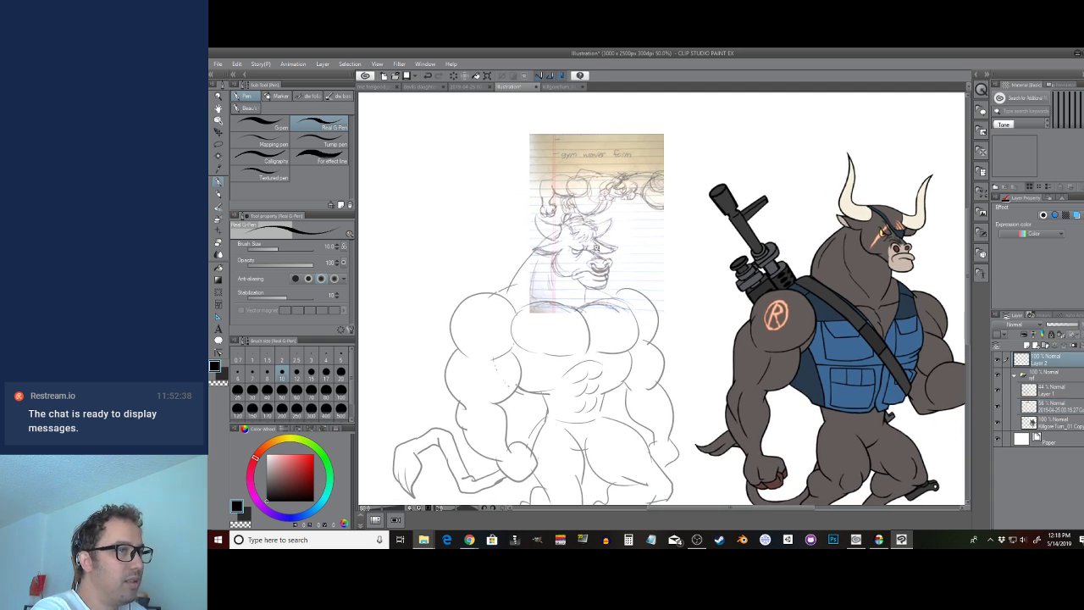
{"action": "scroll", "coordinate": [599, 250], "scroll_direction": "up", "scroll_amount": 1}
{"action": "left_click_drag", "start_coordinate": [664, 294], "coordinate": [598, 312]}
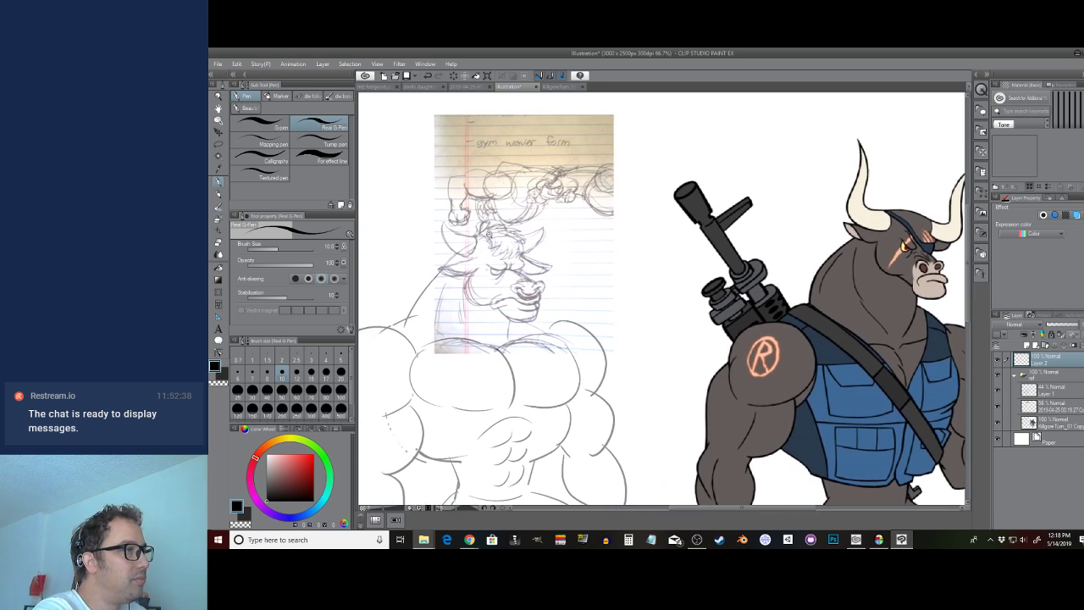
{"action": "scroll", "coordinate": [488, 234], "scroll_direction": "up", "scroll_amount": 1}
{"action": "scroll", "coordinate": [494, 264], "scroll_direction": "up", "scroll_amount": 3}
{"action": "scroll", "coordinate": [593, 277], "scroll_direction": "up", "scroll_amount": 1}
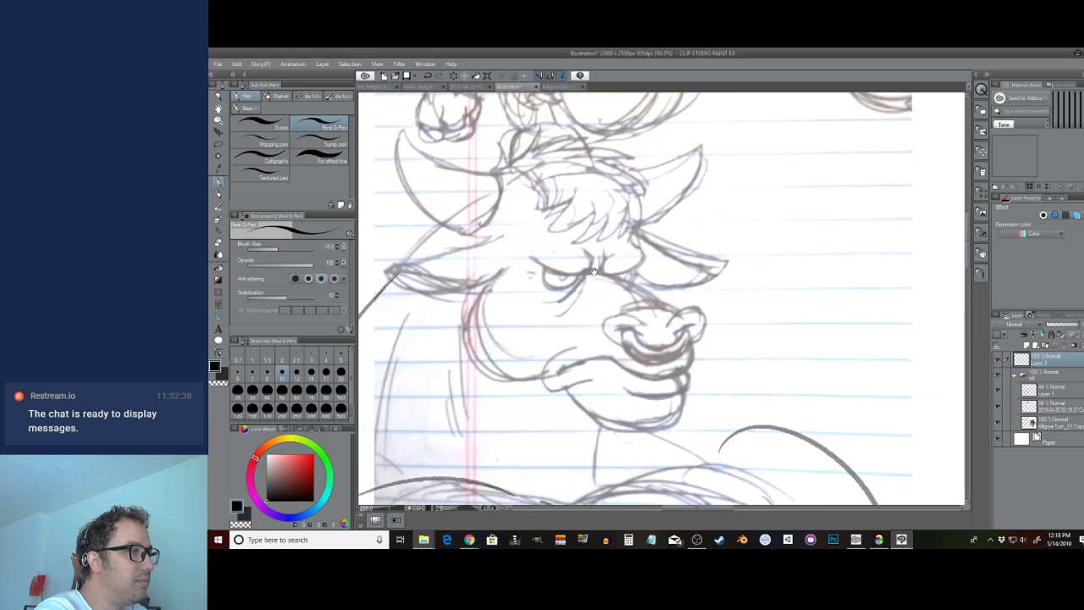
{"action": "mouse_move", "coordinate": [582, 250]}
{"action": "left_mouse_down"}
{"action": "mouse_move", "coordinate": [561, 273]}
{"action": "mouse_move", "coordinate": [589, 263]}
{"action": "mouse_move", "coordinate": [532, 259]}
{"action": "left_mouse_up"}
{"action": "key", "text": "ctrl+z"}
{"action": "mouse_move", "coordinate": [597, 251]}
{"action": "left_mouse_down"}
{"action": "mouse_move", "coordinate": [615, 276]}
{"action": "mouse_move", "coordinate": [649, 256]}
{"action": "mouse_move", "coordinate": [600, 271]}
{"action": "mouse_move", "coordinate": [627, 273]}
{"action": "mouse_move", "coordinate": [633, 239]}
{"action": "left_mouse_up"}
{"action": "key", "text": "ctrl+z"}
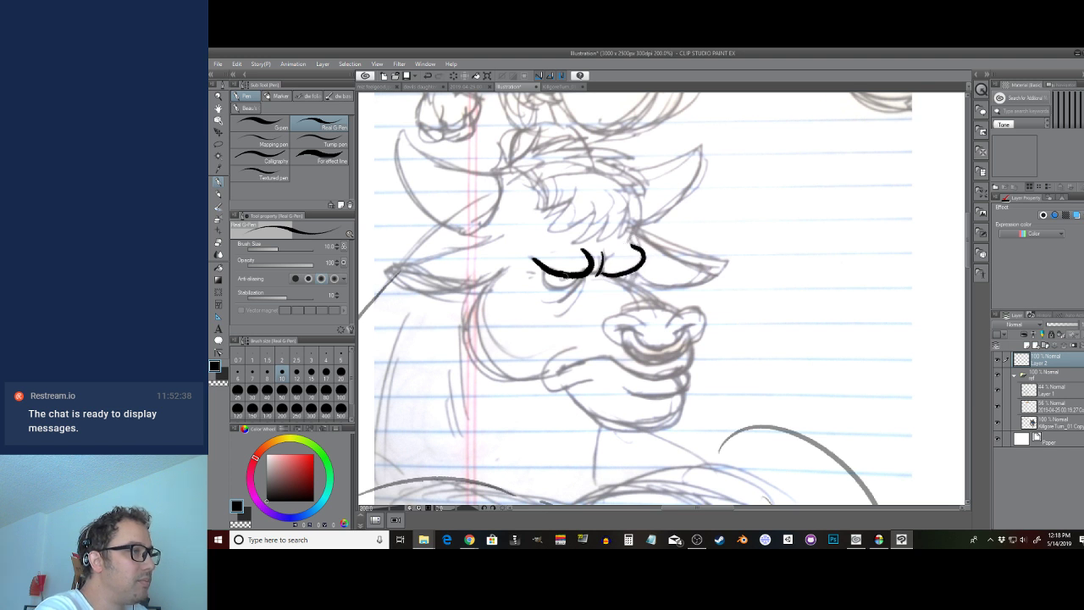
Trim and redraw the near brow line and ink the near eye with its pupil beneath it
{"action": "key", "text": "c"}
{"action": "mouse_move", "coordinate": [586, 278]}
{"action": "left_mouse_down"}
{"action": "mouse_move", "coordinate": [529, 259]}
{"action": "mouse_move", "coordinate": [591, 276]}
{"action": "mouse_move", "coordinate": [590, 266]}
{"action": "mouse_move", "coordinate": [525, 254]}
{"action": "left_mouse_up"}
{"action": "key", "text": "c"}
{"action": "key", "text": "ctrl+z"}
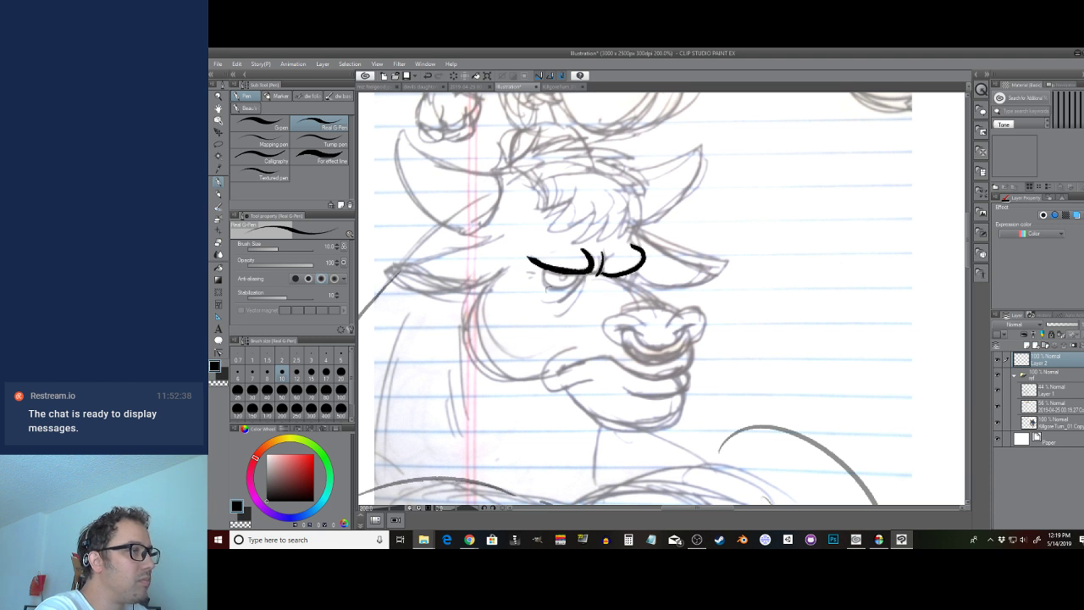
{"action": "key", "text": "ctrl+z"}
{"action": "mouse_move", "coordinate": [586, 268]}
{"action": "left_mouse_down"}
{"action": "mouse_move", "coordinate": [534, 258]}
{"action": "mouse_move", "coordinate": [578, 273]}
{"action": "mouse_move", "coordinate": [551, 287]}
{"action": "mouse_move", "coordinate": [539, 275]}
{"action": "mouse_move", "coordinate": [572, 282]}
{"action": "mouse_move", "coordinate": [549, 262]}
{"action": "left_mouse_up"}
{"action": "key", "text": "ctrl+z"}
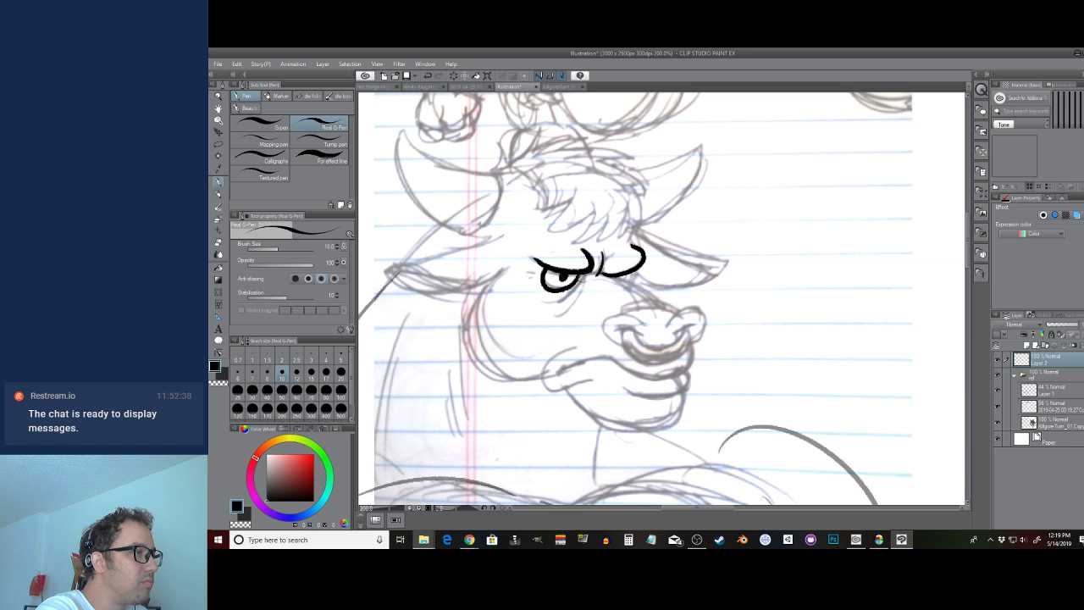
Ink the bridge of the bull's snout, the far nostril and the lower nose line
{"action": "mouse_move", "coordinate": [600, 273]}
{"action": "left_mouse_down"}
{"action": "mouse_move", "coordinate": [677, 316]}
{"action": "mouse_move", "coordinate": [672, 308]}
{"action": "mouse_move", "coordinate": [688, 306]}
{"action": "mouse_move", "coordinate": [703, 326]}
{"action": "mouse_move", "coordinate": [692, 343]}
{"action": "mouse_move", "coordinate": [678, 335]}
{"action": "mouse_move", "coordinate": [656, 351]}
{"action": "mouse_move", "coordinate": [634, 329]}
{"action": "left_mouse_up"}
{"action": "key", "text": "ctrl+z"}
{"action": "key", "text": "ctrl+z"}
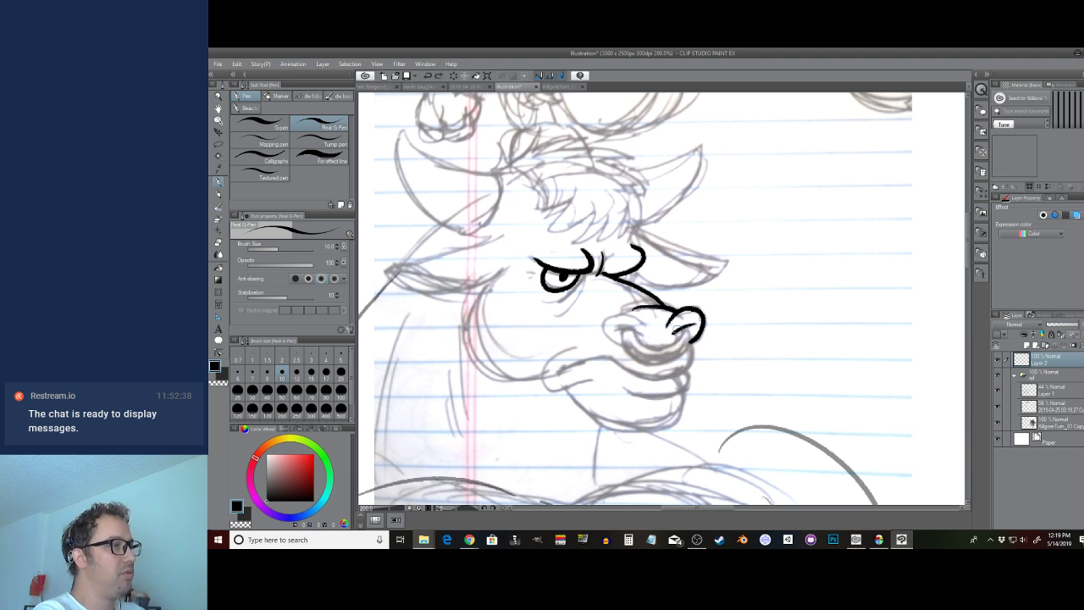
{"action": "mouse_move", "coordinate": [680, 329]}
{"action": "left_mouse_down"}
{"action": "mouse_move", "coordinate": [666, 347]}
{"action": "mouse_move", "coordinate": [642, 348]}
{"action": "mouse_move", "coordinate": [632, 328]}
{"action": "mouse_move", "coordinate": [608, 336]}
{"action": "left_mouse_up"}
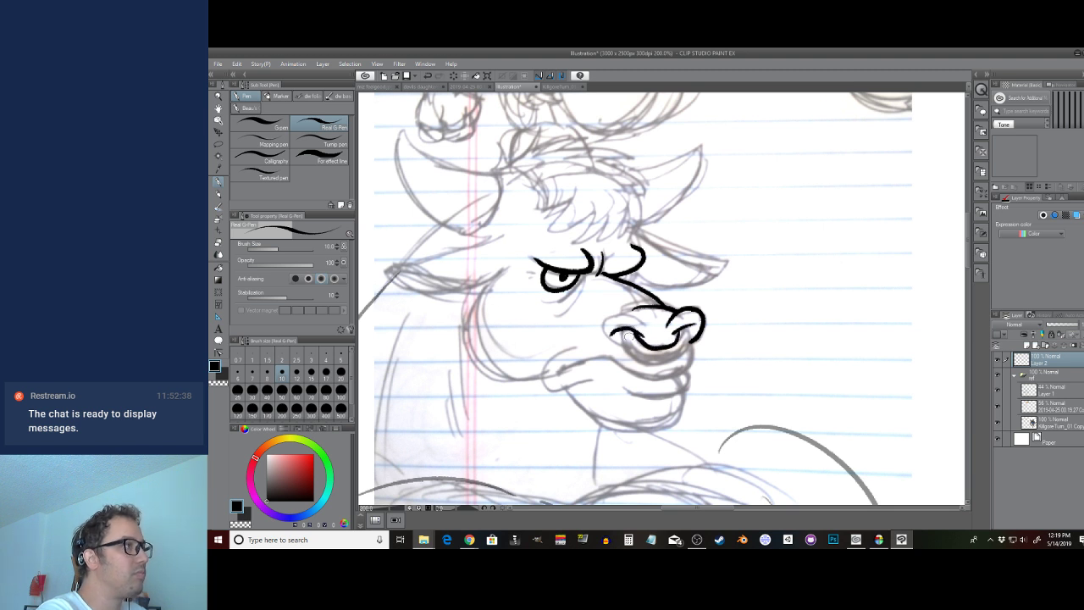
Save the illustration under a new name, choosing the #2 Matador folder in Slaughter Squad and entering the file name "jasper"
{"action": "left_click", "coordinate": [217, 64]}
{"action": "left_click", "coordinate": [239, 148]}
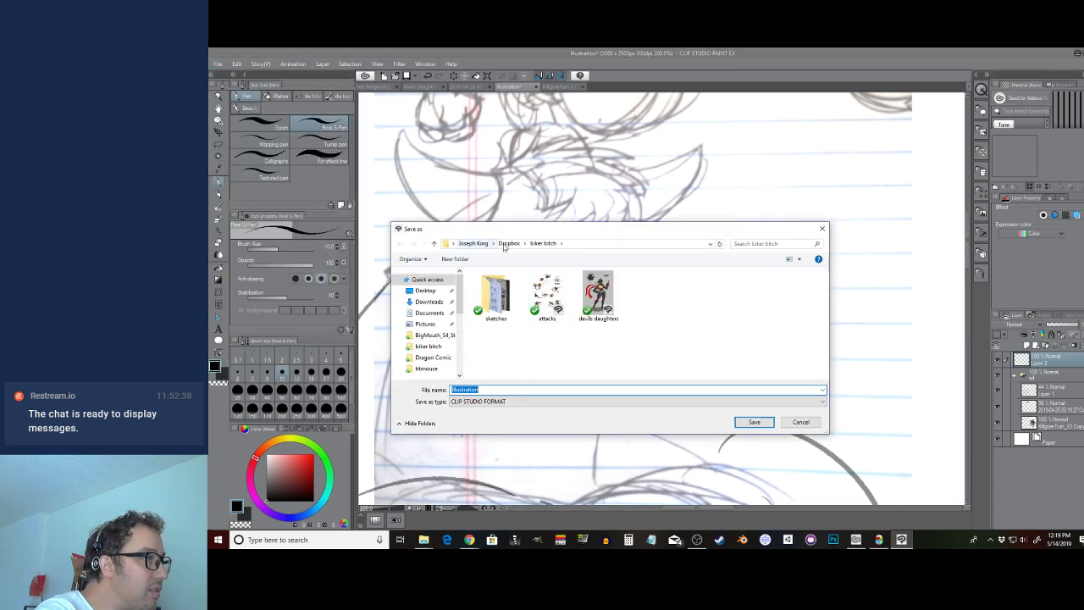
{"action": "left_click", "coordinate": [505, 246]}
{"action": "left_click_drag", "start_coordinate": [825, 293], "coordinate": [826, 339]}
{"action": "double_click", "coordinate": [542, 345]}
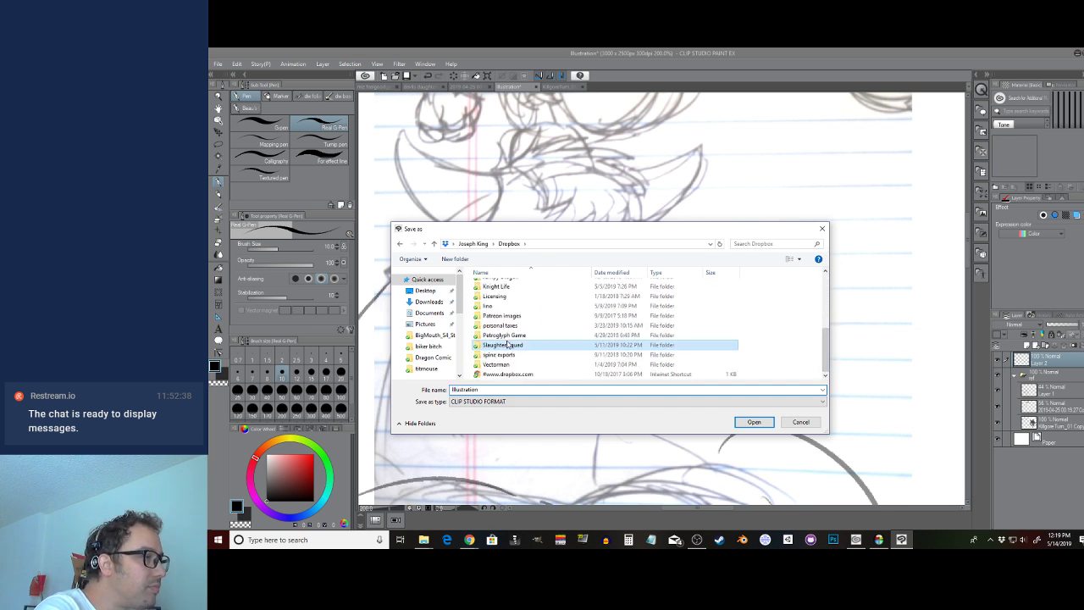
{"action": "double_click", "coordinate": [553, 295]}
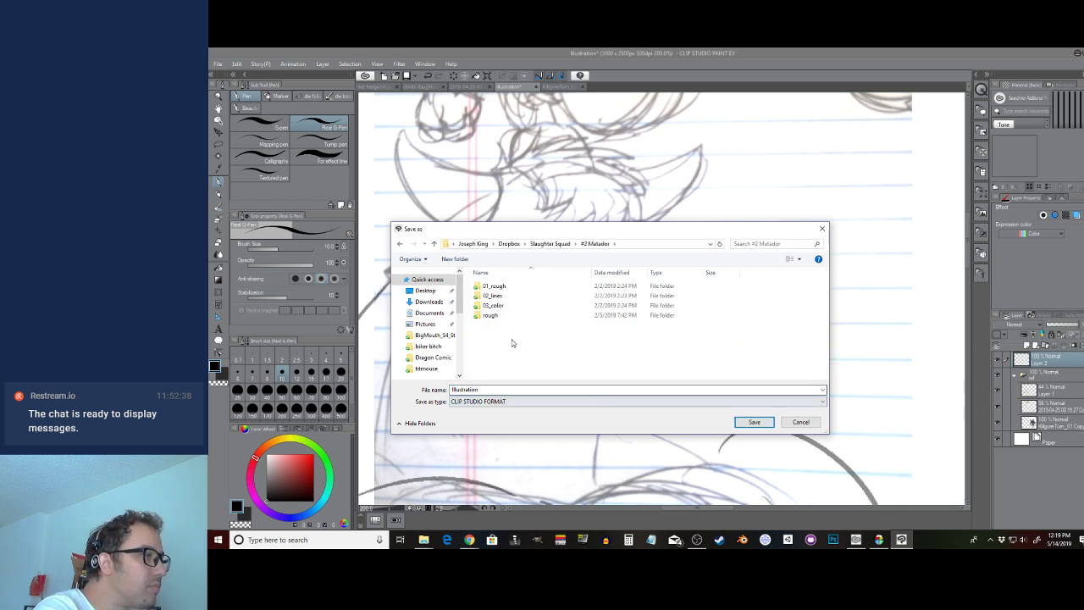
{"action": "double_click", "coordinate": [487, 389]}
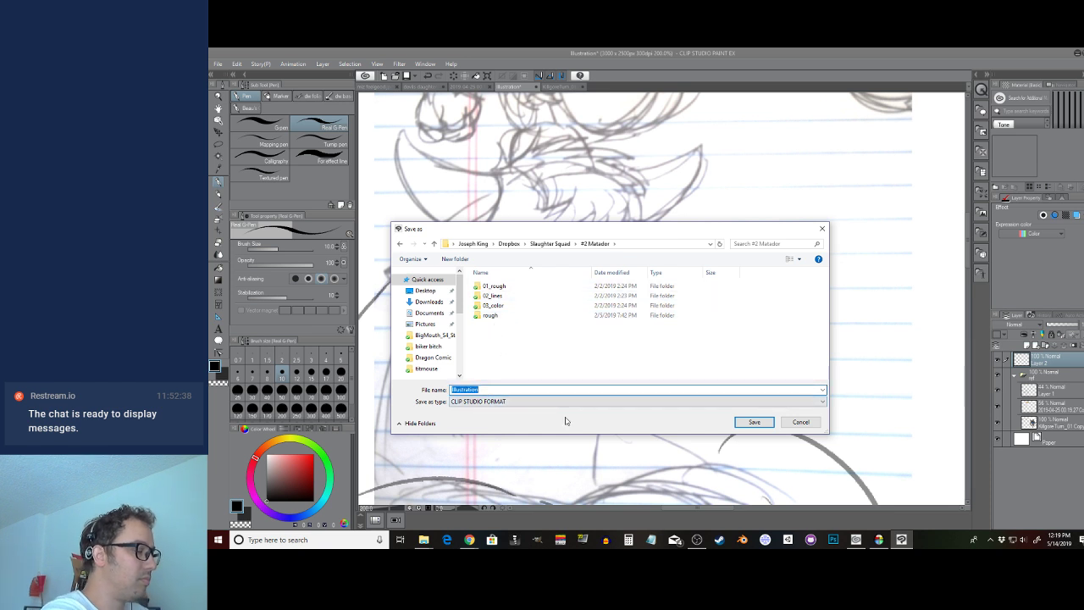
{"action": "type", "text": "0"}
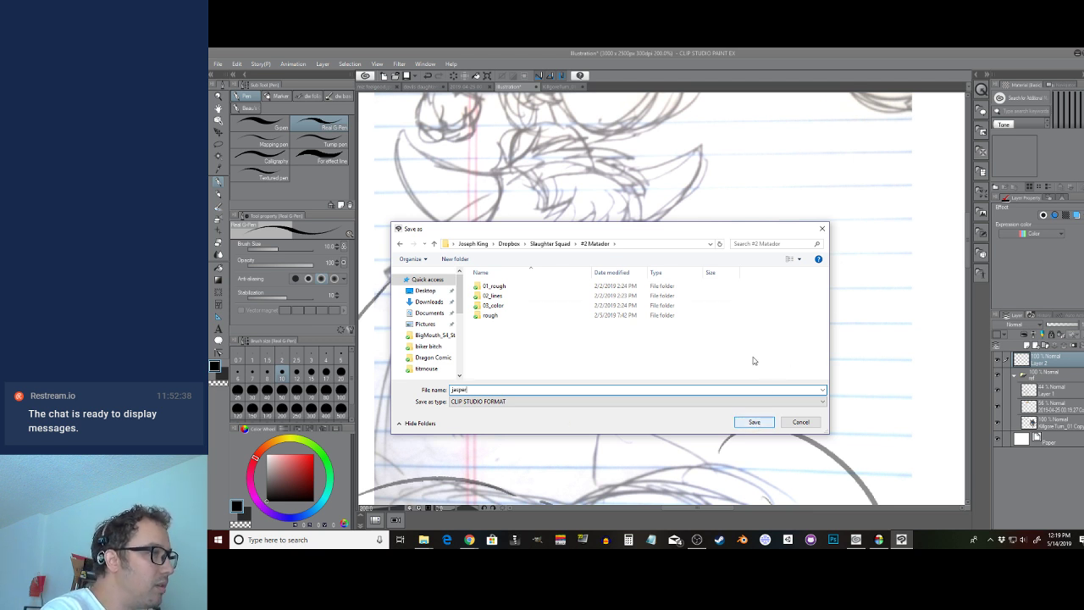
Create a folder named "designs" inside #2 Matador and save the file in it
{"action": "left_click", "coordinate": [455, 260]}
{"action": "type", "text": "d"}
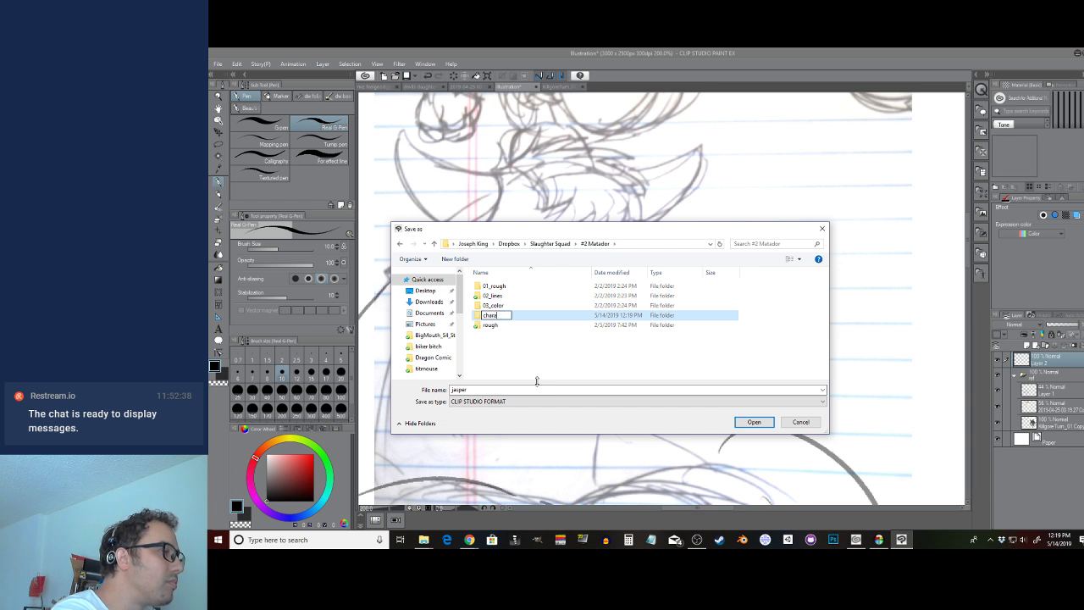
{"action": "key", "text": "BackSpace"}
{"action": "key", "text": "BackSpace"}
{"action": "key", "text": "BackSpace"}
{"action": "type", "text": "designs"}
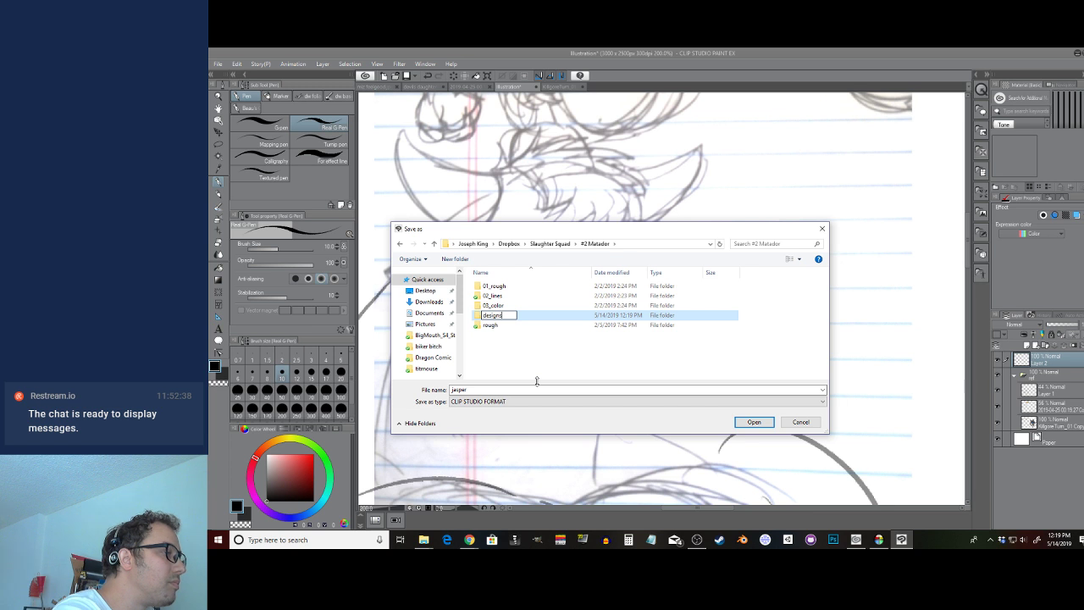
{"action": "key", "text": "Return"}
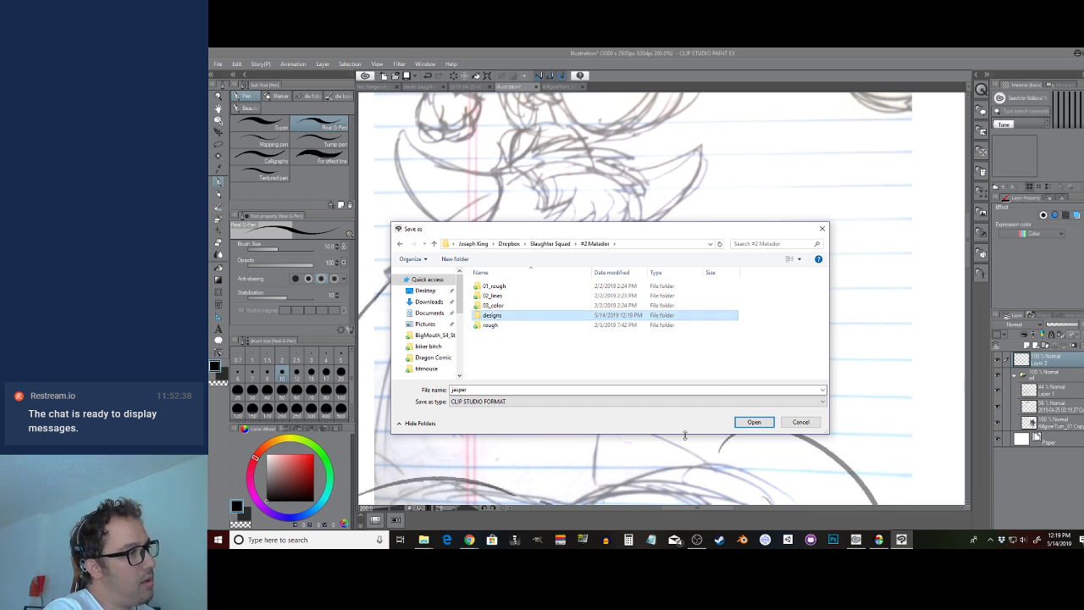
{"action": "left_click", "coordinate": [753, 422]}
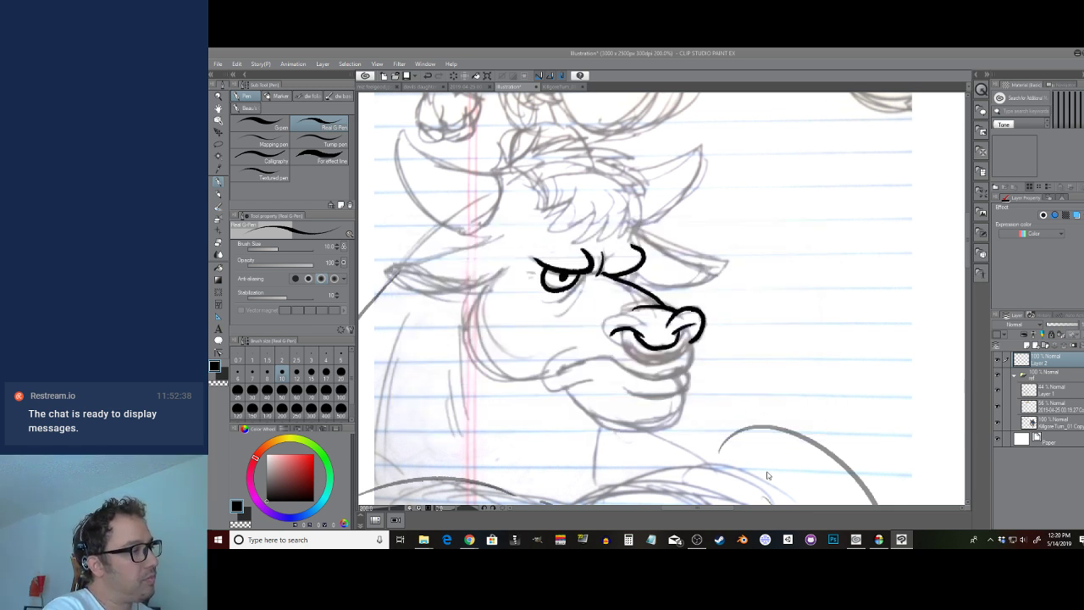
{"action": "left_click", "coordinate": [753, 421]}
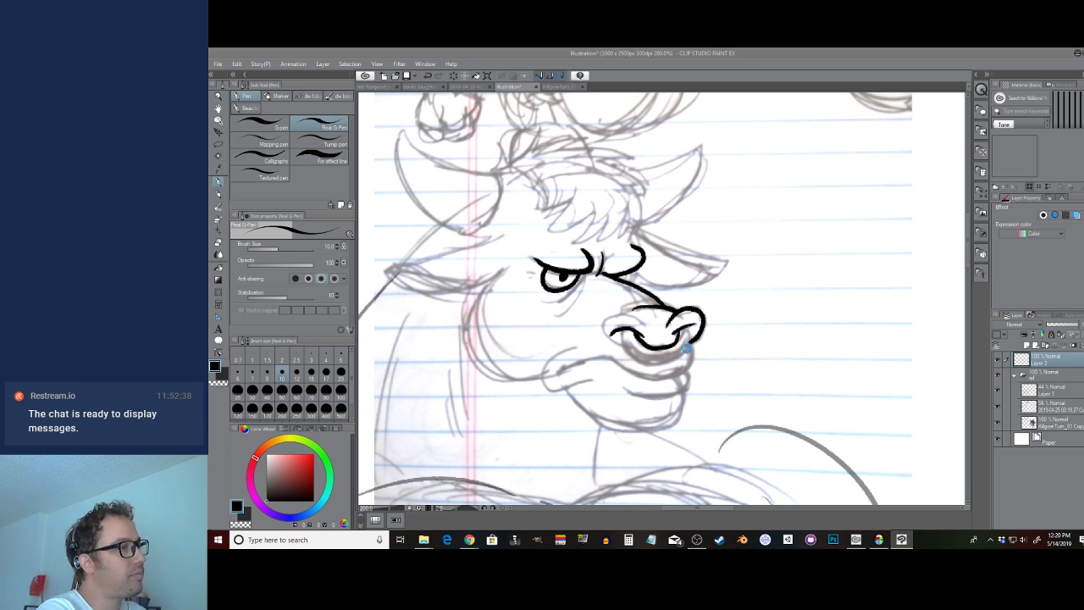
Ink the near nostril, nose ring, lips, mouth corner, chin and jaw of the bull's face
{"action": "mouse_move", "coordinate": [640, 320]}
{"action": "left_mouse_down"}
{"action": "mouse_move", "coordinate": [606, 325]}
{"action": "mouse_move", "coordinate": [662, 362]}
{"action": "mouse_move", "coordinate": [684, 352]}
{"action": "mouse_move", "coordinate": [690, 332]}
{"action": "mouse_move", "coordinate": [686, 352]}
{"action": "mouse_move", "coordinate": [659, 366]}
{"action": "mouse_move", "coordinate": [628, 356]}
{"action": "mouse_move", "coordinate": [625, 327]}
{"action": "left_mouse_up"}
{"action": "key", "text": "ctrl+z"}
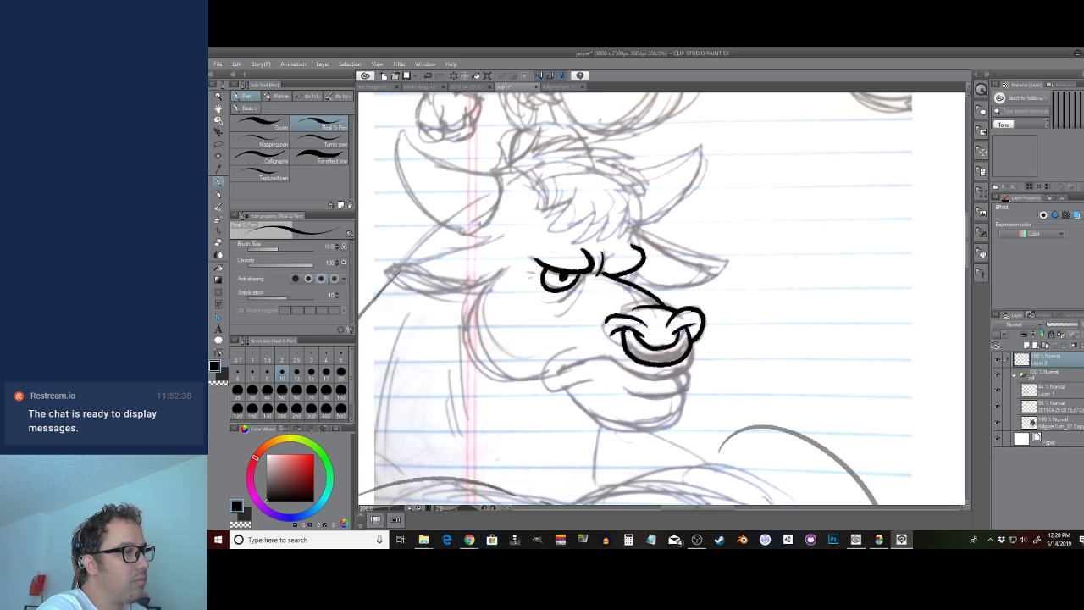
{"action": "mouse_move", "coordinate": [693, 339]}
{"action": "left_mouse_down"}
{"action": "mouse_move", "coordinate": [677, 379]}
{"action": "mouse_move", "coordinate": [653, 382]}
{"action": "mouse_move", "coordinate": [606, 357]}
{"action": "mouse_move", "coordinate": [565, 368]}
{"action": "left_mouse_up"}
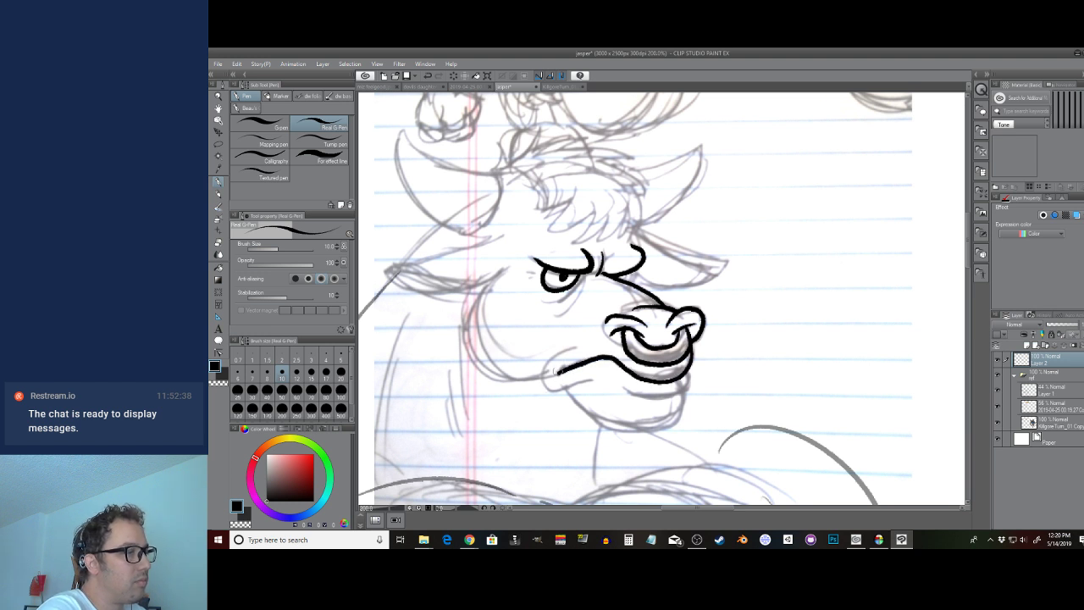
{"action": "mouse_move", "coordinate": [568, 347]}
{"action": "left_mouse_down"}
{"action": "mouse_move", "coordinate": [542, 384]}
{"action": "mouse_move", "coordinate": [589, 384]}
{"action": "left_mouse_up"}
{"action": "mouse_move", "coordinate": [688, 369]}
{"action": "left_mouse_down"}
{"action": "mouse_move", "coordinate": [669, 400]}
{"action": "mouse_move", "coordinate": [628, 390]}
{"action": "mouse_move", "coordinate": [676, 415]}
{"action": "mouse_move", "coordinate": [627, 432]}
{"action": "mouse_move", "coordinate": [585, 415]}
{"action": "mouse_move", "coordinate": [566, 391]}
{"action": "mouse_move", "coordinate": [498, 381]}
{"action": "mouse_move", "coordinate": [469, 335]}
{"action": "mouse_move", "coordinate": [499, 278]}
{"action": "mouse_move", "coordinate": [383, 271]}
{"action": "mouse_move", "coordinate": [468, 293]}
{"action": "left_mouse_up"}
Ink the bull's near ear, redoing its strokes, and draw the far eye under the brow
{"action": "mouse_move", "coordinate": [495, 230]}
{"action": "left_mouse_down"}
{"action": "mouse_move", "coordinate": [424, 260]}
{"action": "mouse_move", "coordinate": [377, 264]}
{"action": "left_mouse_up"}
{"action": "key", "text": "ctrl+z"}
{"action": "key", "text": "ctrl+z"}
{"action": "left_click_drag", "start_coordinate": [499, 235], "coordinate": [383, 267]}
{"action": "key", "text": "ctrl+z"}
{"action": "left_click_drag", "start_coordinate": [631, 252], "coordinate": [635, 283]}
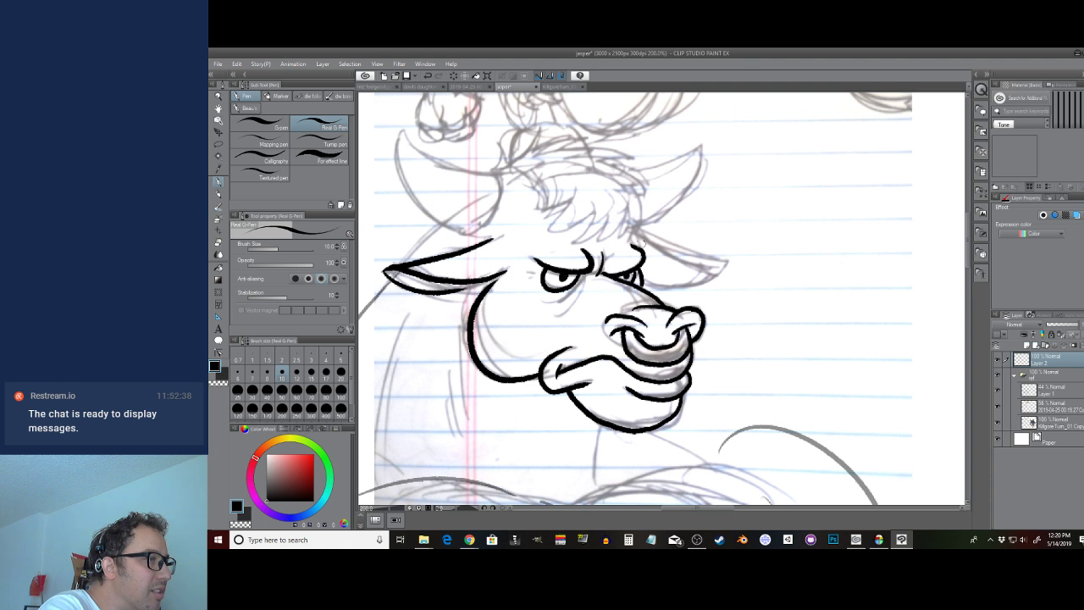
Ink the spiky tuft of hair between the horns and erase stray marks near the brow
{"action": "scroll", "coordinate": [660, 301], "scroll_direction": "up", "scroll_amount": 3}
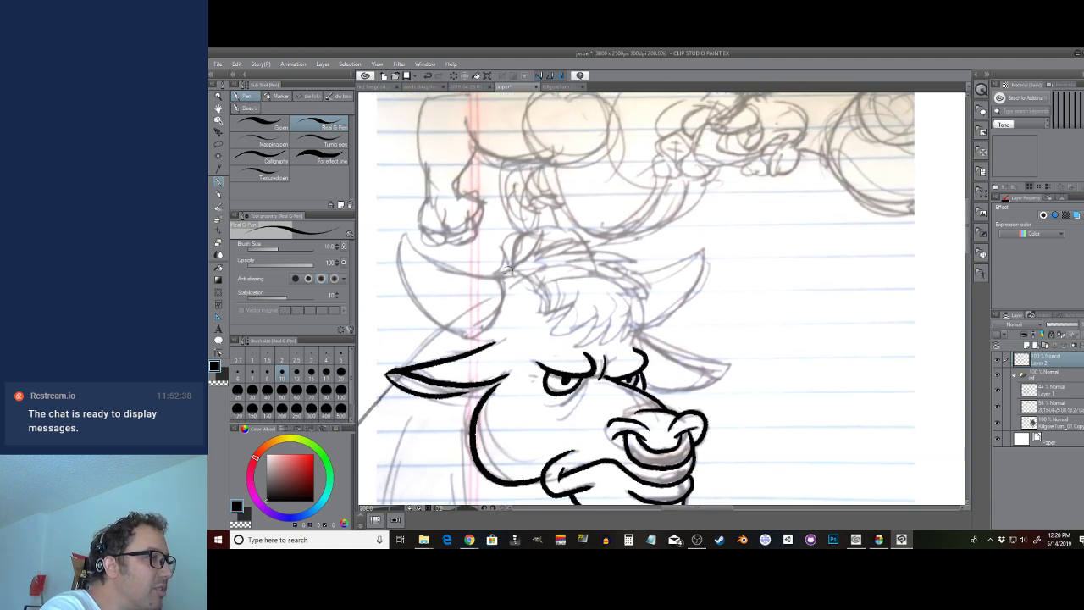
{"action": "mouse_move", "coordinate": [506, 271]}
{"action": "left_mouse_down"}
{"action": "mouse_move", "coordinate": [547, 229]}
{"action": "mouse_move", "coordinate": [549, 254]}
{"action": "mouse_move", "coordinate": [598, 237]}
{"action": "mouse_move", "coordinate": [645, 268]}
{"action": "mouse_move", "coordinate": [622, 272]}
{"action": "mouse_move", "coordinate": [648, 292]}
{"action": "mouse_move", "coordinate": [644, 315]}
{"action": "mouse_move", "coordinate": [622, 344]}
{"action": "mouse_move", "coordinate": [626, 315]}
{"action": "mouse_move", "coordinate": [625, 328]}
{"action": "mouse_move", "coordinate": [593, 349]}
{"action": "left_mouse_up"}
{"action": "mouse_move", "coordinate": [611, 310]}
{"action": "left_mouse_down"}
{"action": "mouse_move", "coordinate": [593, 349]}
{"action": "mouse_move", "coordinate": [566, 350]}
{"action": "mouse_move", "coordinate": [584, 330]}
{"action": "mouse_move", "coordinate": [547, 330]}
{"action": "left_mouse_up"}
{"action": "left_click_drag", "start_coordinate": [576, 293], "coordinate": [549, 332]}
{"action": "left_click_drag", "start_coordinate": [581, 291], "coordinate": [539, 317]}
{"action": "left_click_drag", "start_coordinate": [547, 307], "coordinate": [532, 317]}
{"action": "left_click_drag", "start_coordinate": [545, 273], "coordinate": [539, 315]}
{"action": "mouse_move", "coordinate": [542, 270]}
{"action": "left_mouse_down"}
{"action": "mouse_move", "coordinate": [532, 293]}
{"action": "mouse_move", "coordinate": [512, 286]}
{"action": "left_mouse_up"}
{"action": "left_click_drag", "start_coordinate": [520, 271], "coordinate": [503, 283]}
{"action": "key", "text": "c"}
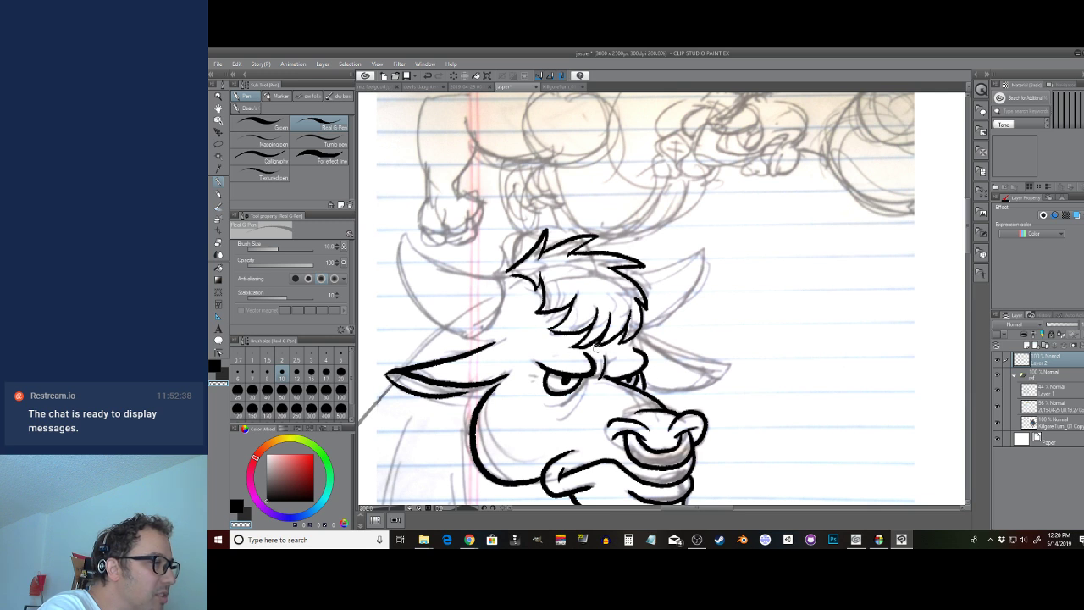
{"action": "key", "text": "c"}
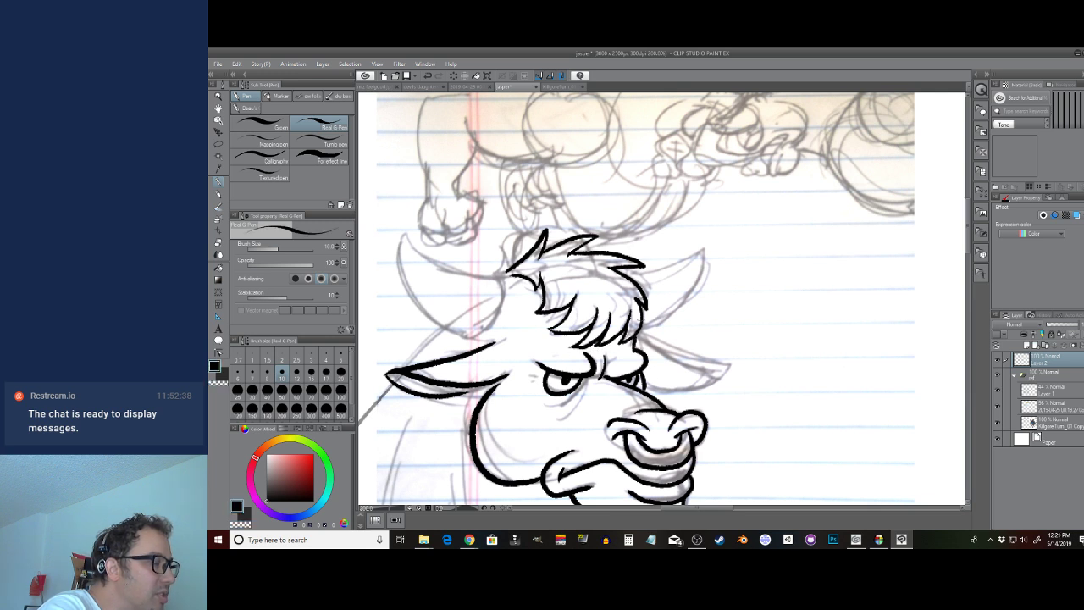
Ink both curved horns and the far ear of the bull's head
{"action": "mouse_move", "coordinate": [633, 278]}
{"action": "left_mouse_down"}
{"action": "mouse_move", "coordinate": [690, 249]}
{"action": "mouse_move", "coordinate": [638, 278]}
{"action": "mouse_move", "coordinate": [684, 258]}
{"action": "mouse_move", "coordinate": [670, 299]}
{"action": "mouse_move", "coordinate": [642, 321]}
{"action": "left_mouse_up"}
{"action": "key", "text": "ctrl+z"}
{"action": "mouse_move", "coordinate": [494, 279]}
{"action": "left_mouse_down"}
{"action": "mouse_move", "coordinate": [564, 317]}
{"action": "mouse_move", "coordinate": [511, 305]}
{"action": "mouse_move", "coordinate": [471, 272]}
{"action": "mouse_move", "coordinate": [473, 300]}
{"action": "mouse_move", "coordinate": [517, 366]}
{"action": "mouse_move", "coordinate": [543, 373]}
{"action": "left_mouse_up"}
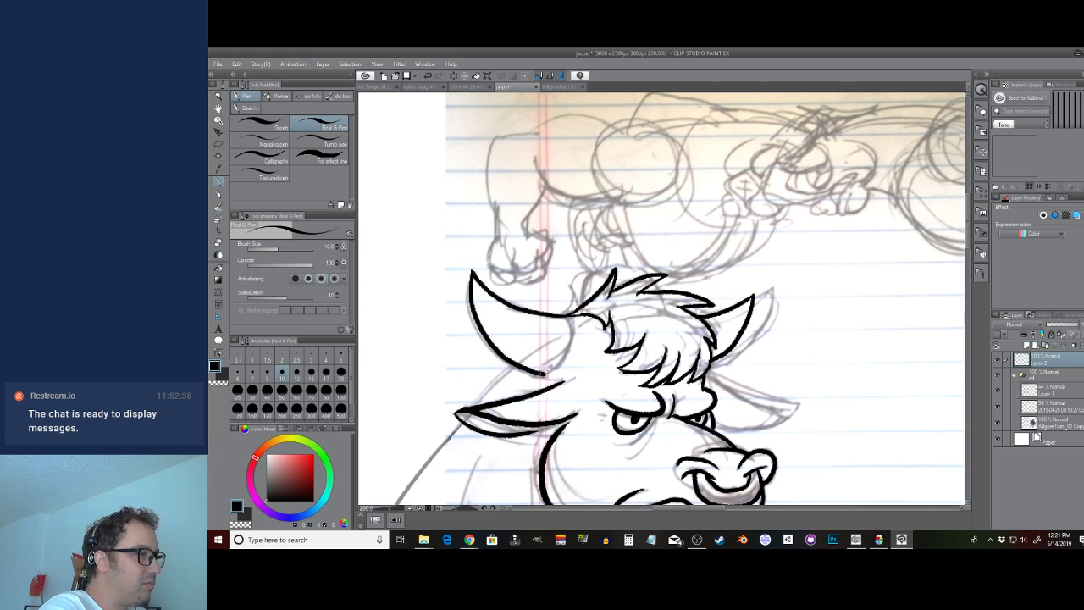
{"action": "mouse_move", "coordinate": [567, 311]}
{"action": "left_mouse_down"}
{"action": "mouse_move", "coordinate": [556, 371]}
{"action": "mouse_move", "coordinate": [532, 381]}
{"action": "left_mouse_up"}
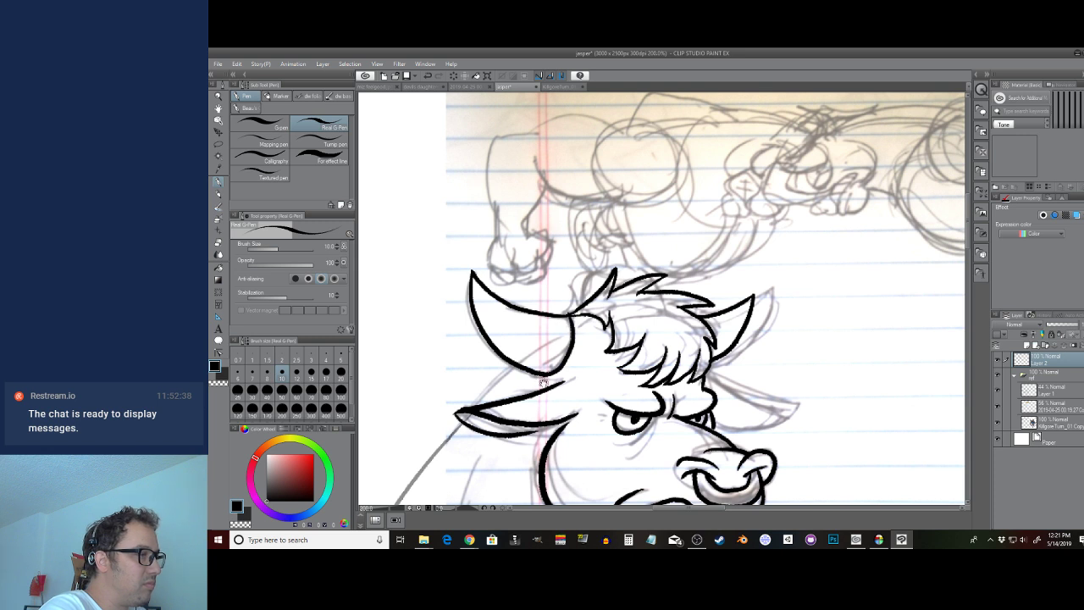
{"action": "left_click_drag", "start_coordinate": [746, 415], "coordinate": [723, 315]}
{"action": "left_click_drag", "start_coordinate": [685, 279], "coordinate": [767, 315]}
{"action": "key", "text": "ctrl+z"}
{"action": "mouse_move", "coordinate": [679, 277]}
{"action": "left_mouse_down"}
{"action": "mouse_move", "coordinate": [732, 311]}
{"action": "mouse_move", "coordinate": [738, 331]}
{"action": "mouse_move", "coordinate": [690, 322]}
{"action": "left_mouse_up"}
Ink the back of the neck from behind the near ear down to the top of the near shoulder
{"action": "left_click_drag", "start_coordinate": [525, 367], "coordinate": [641, 259]}
{"action": "left_click_drag", "start_coordinate": [604, 158], "coordinate": [447, 378]}
{"action": "mouse_move", "coordinate": [457, 348]}
{"action": "left_mouse_down"}
{"action": "mouse_move", "coordinate": [574, 235]}
{"action": "mouse_move", "coordinate": [491, 285]}
{"action": "left_mouse_up"}
{"action": "scroll", "coordinate": [777, 289], "scroll_direction": "down", "scroll_amount": 1}
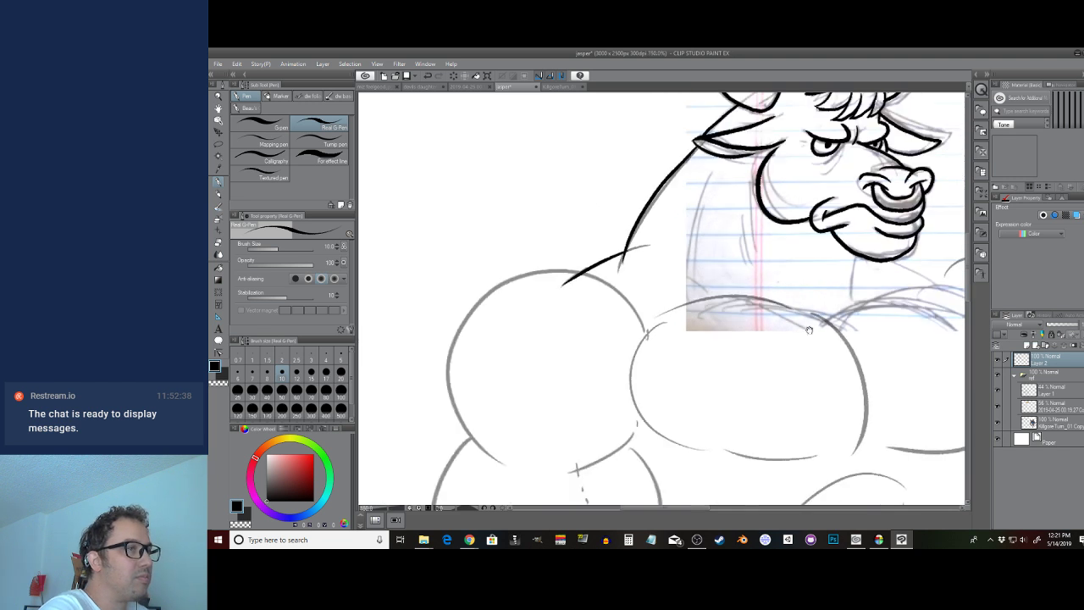
Ink the front of the neck with its muscle lines and outline the far trapezius and shoulder
{"action": "left_click_drag", "start_coordinate": [815, 330], "coordinate": [652, 309]}
{"action": "left_click_drag", "start_coordinate": [694, 236], "coordinate": [684, 268]}
{"action": "left_click_drag", "start_coordinate": [593, 171], "coordinate": [585, 249]}
{"action": "left_click_drag", "start_coordinate": [554, 146], "coordinate": [530, 250]}
{"action": "left_click_drag", "start_coordinate": [533, 198], "coordinate": [521, 265]}
{"action": "scroll", "coordinate": [702, 276], "scroll_direction": "down", "scroll_amount": 3}
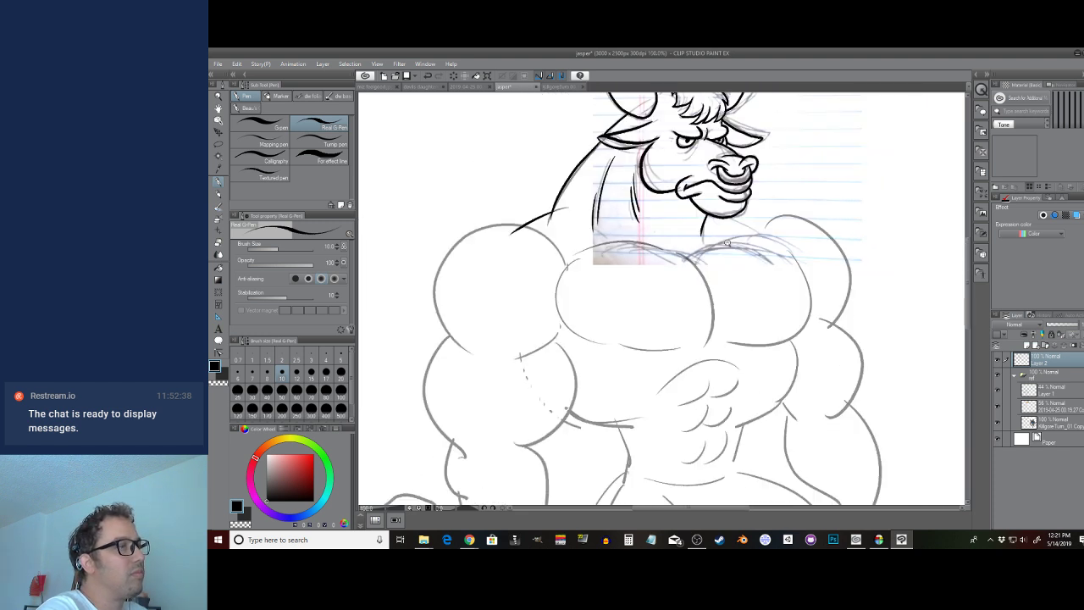
{"action": "mouse_move", "coordinate": [728, 217]}
{"action": "left_mouse_down"}
{"action": "mouse_move", "coordinate": [765, 239]}
{"action": "mouse_move", "coordinate": [789, 224]}
{"action": "mouse_move", "coordinate": [847, 315]}
{"action": "left_mouse_up"}
Try to ink the near shoulder and the inner outline of the near arm over the body sketch
{"action": "left_click_drag", "start_coordinate": [498, 267], "coordinate": [530, 233]}
{"action": "left_click_drag", "start_coordinate": [595, 287], "coordinate": [556, 322]}
{"action": "mouse_move", "coordinate": [551, 194]}
{"action": "left_mouse_down"}
{"action": "mouse_move", "coordinate": [493, 207]}
{"action": "mouse_move", "coordinate": [472, 235]}
{"action": "mouse_move", "coordinate": [468, 280]}
{"action": "mouse_move", "coordinate": [501, 319]}
{"action": "left_mouse_up"}
{"action": "left_click_drag", "start_coordinate": [650, 398], "coordinate": [602, 257]}
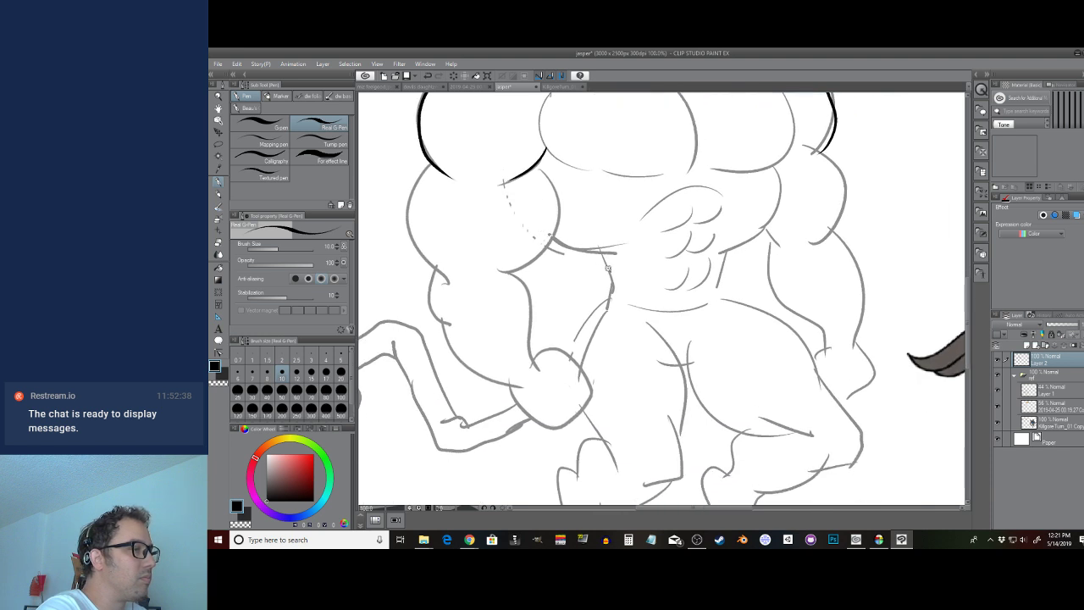
{"action": "scroll", "coordinate": [601, 258], "scroll_direction": "down", "scroll_amount": 3}
{"action": "scroll", "coordinate": [556, 229], "scroll_direction": "up", "scroll_amount": 3}
{"action": "mouse_move", "coordinate": [563, 188]}
{"action": "left_mouse_down"}
{"action": "mouse_move", "coordinate": [581, 254]}
{"action": "mouse_move", "coordinate": [541, 293]}
{"action": "left_mouse_up"}
{"action": "key", "text": "ctrl+z"}
{"action": "mouse_move", "coordinate": [564, 195]}
{"action": "left_mouse_down"}
{"action": "mouse_move", "coordinate": [584, 242]}
{"action": "mouse_move", "coordinate": [581, 269]}
{"action": "mouse_move", "coordinate": [541, 301]}
{"action": "mouse_move", "coordinate": [559, 384]}
{"action": "left_mouse_up"}
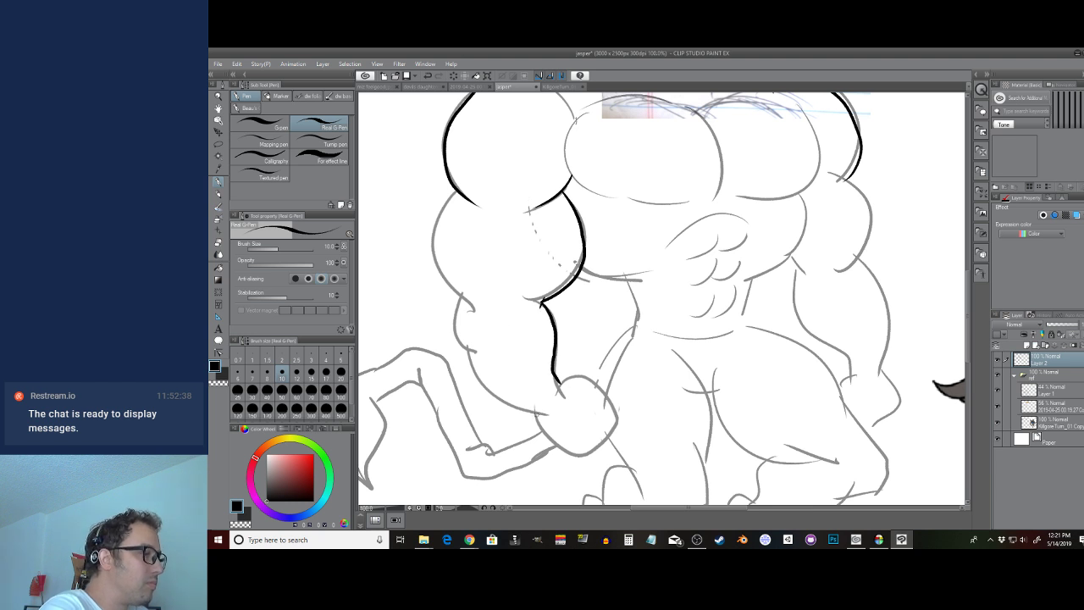
{"action": "key", "text": "ctrl+z"}
{"action": "key", "text": "ctrl+z"}
{"action": "key", "text": "ctrl+z"}
{"action": "key", "text": "ctrl+z"}
{"action": "key", "text": "ctrl+z"}
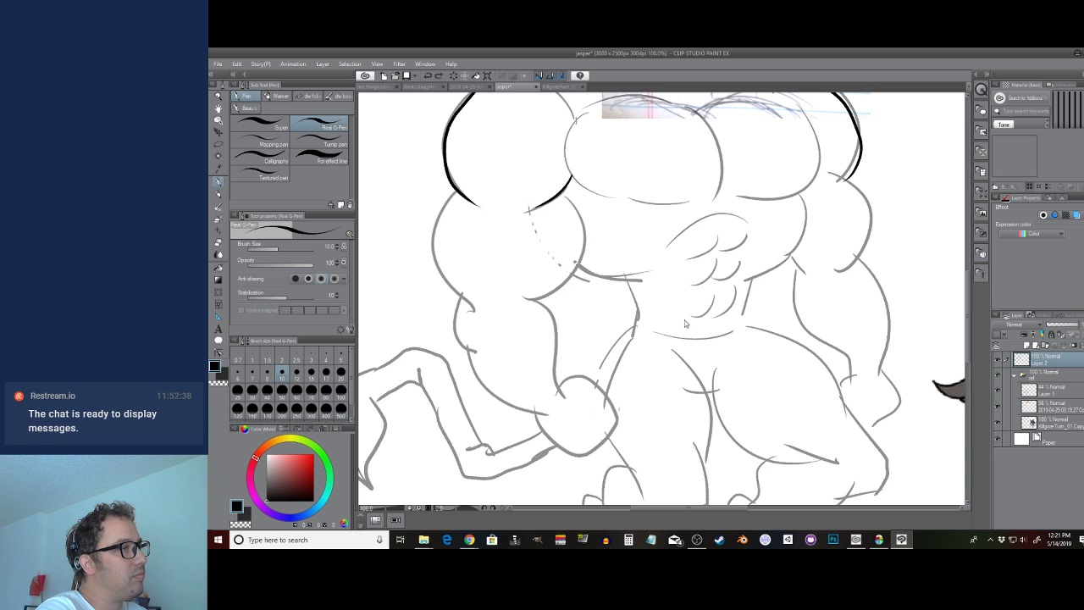
On the body sketch layer, Layer 1, sketch a cloth band around the near upper arm, tied in a knot with two loose ends
{"action": "scroll", "coordinate": [725, 341], "scroll_direction": "down", "scroll_amount": 2}
{"action": "left_click_drag", "start_coordinate": [826, 254], "coordinate": [722, 291]}
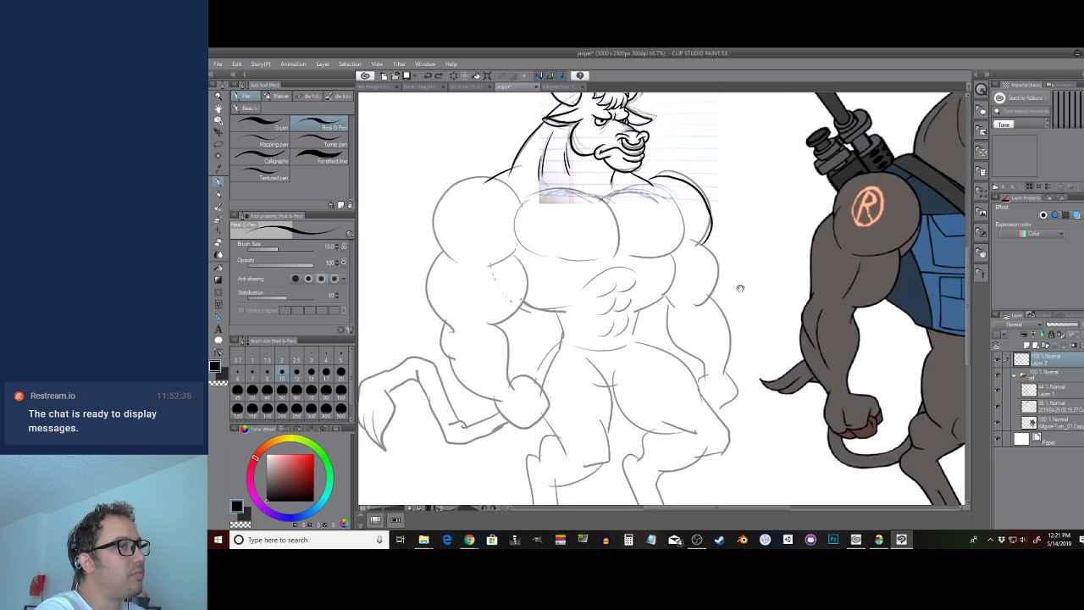
{"action": "left_click", "coordinate": [1050, 390]}
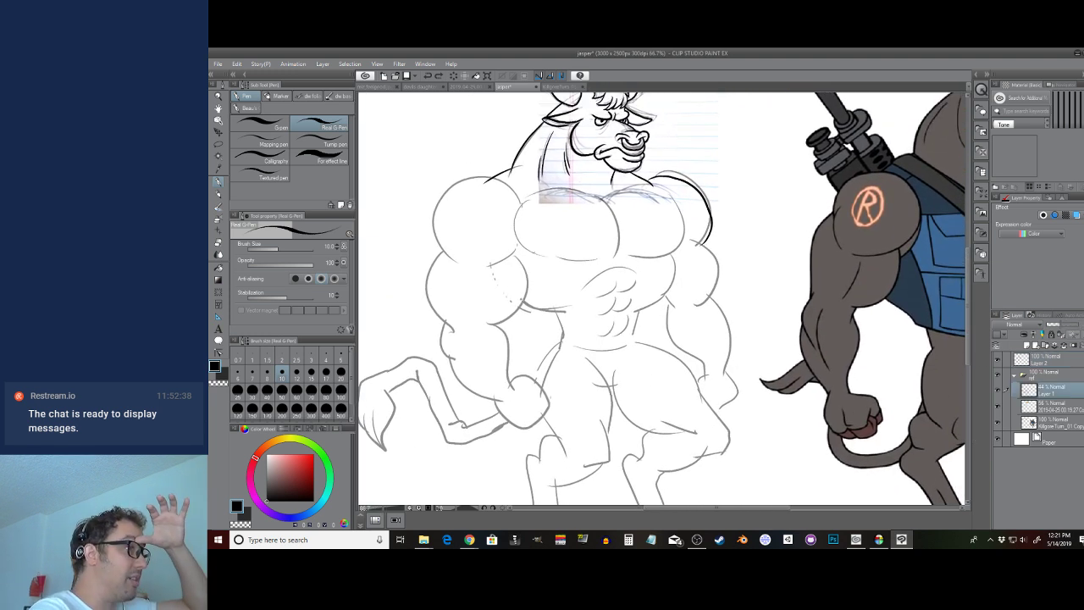
{"action": "left_click_drag", "start_coordinate": [565, 244], "coordinate": [605, 256]}
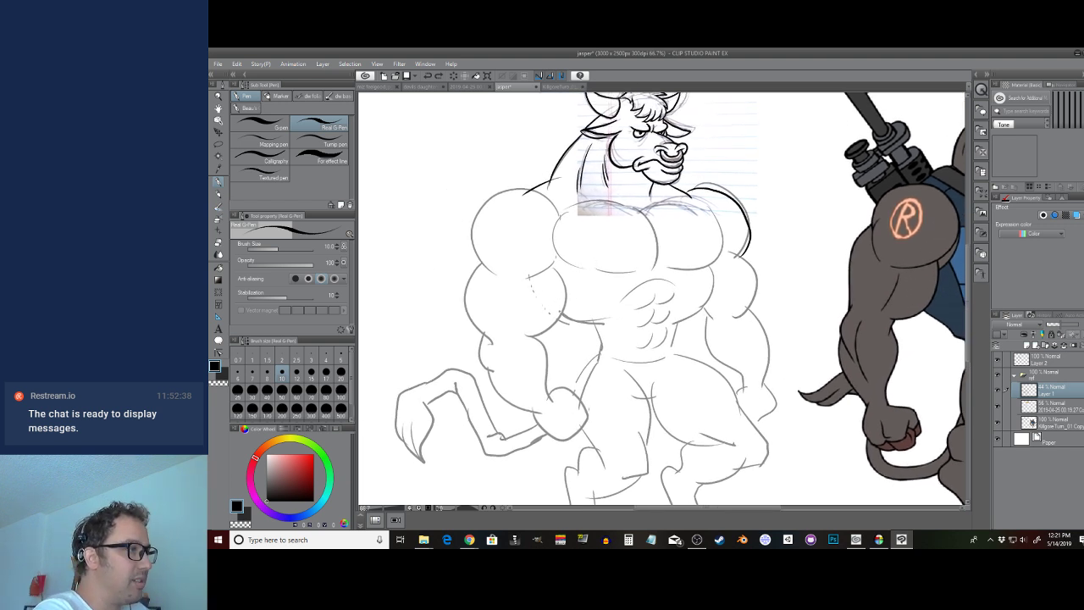
{"action": "left_click_drag", "start_coordinate": [545, 280], "coordinate": [476, 289]}
{"action": "key", "text": "ctrl+z"}
{"action": "left_click_drag", "start_coordinate": [565, 290], "coordinate": [481, 282]}
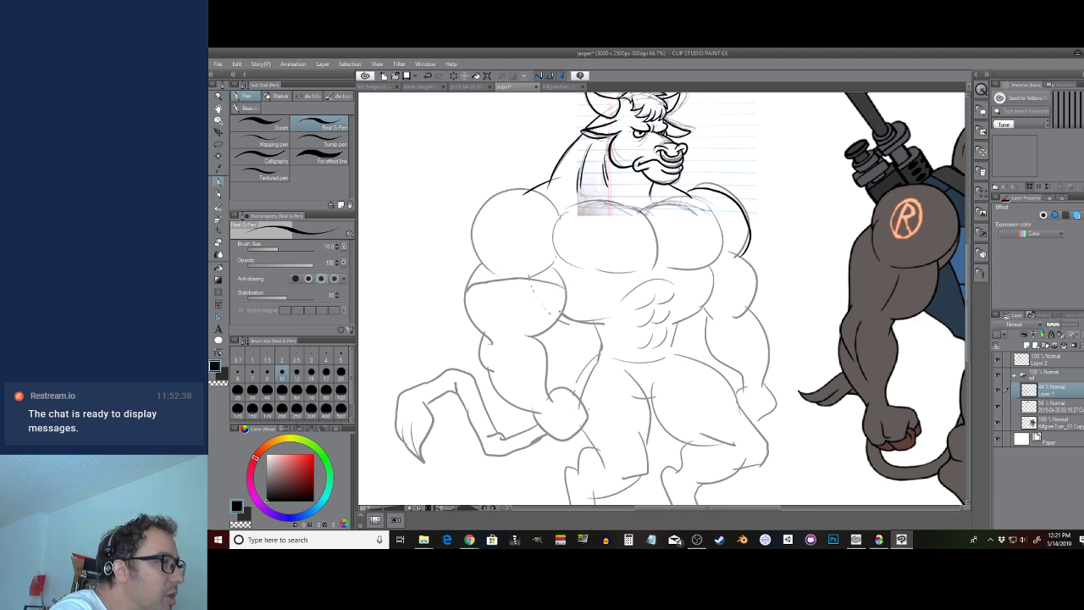
{"action": "left_click_drag", "start_coordinate": [561, 308], "coordinate": [462, 319]}
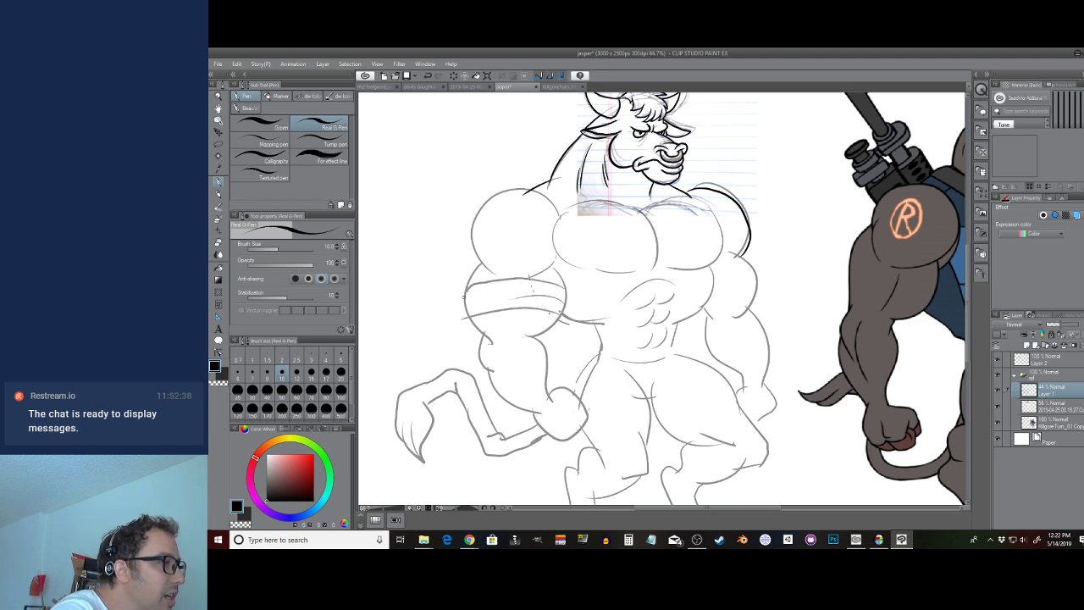
{"action": "mouse_move", "coordinate": [457, 296]}
{"action": "left_mouse_down"}
{"action": "mouse_move", "coordinate": [426, 320]}
{"action": "mouse_move", "coordinate": [449, 343]}
{"action": "left_mouse_up"}
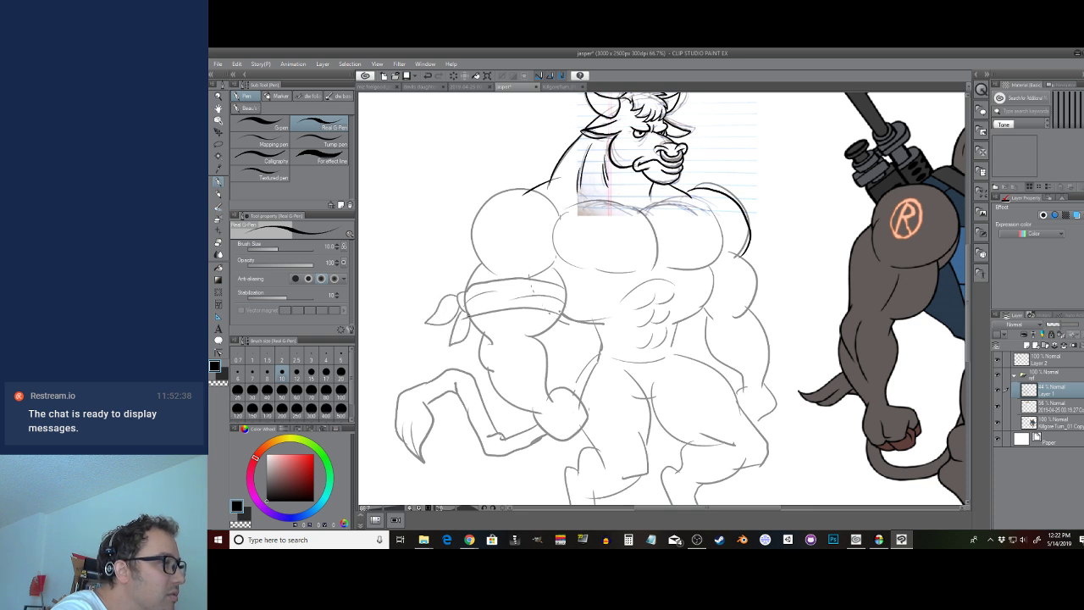
Sketch a tank top's shoulder straps and curved neckline across the bull's chest
{"action": "mouse_move", "coordinate": [651, 264]}
{"action": "left_mouse_down"}
{"action": "mouse_move", "coordinate": [494, 281]}
{"action": "mouse_move", "coordinate": [585, 286]}
{"action": "mouse_move", "coordinate": [590, 300]}
{"action": "left_mouse_up"}
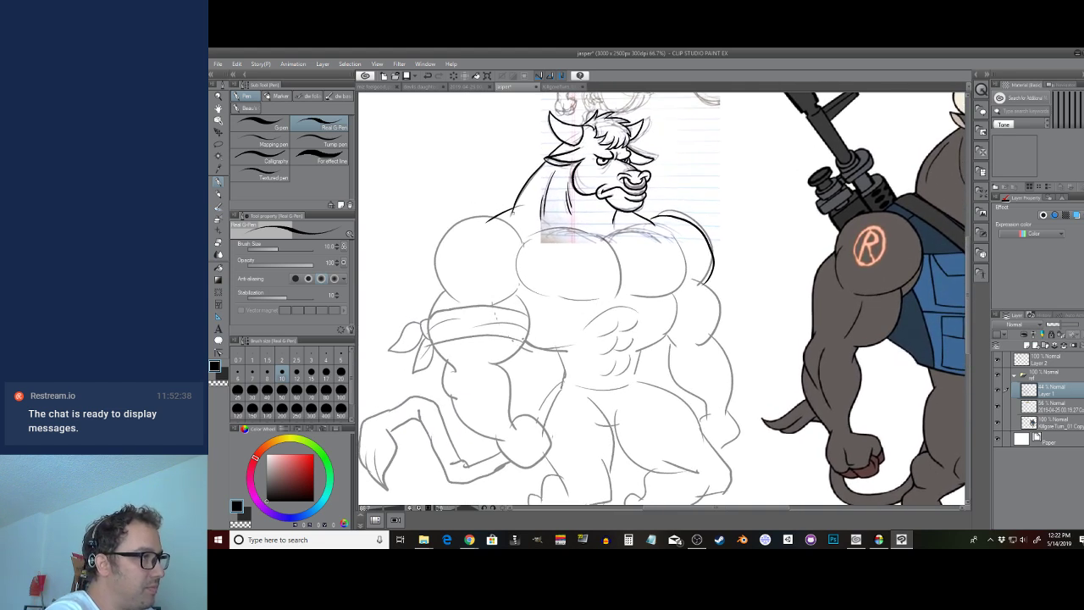
{"action": "left_click_drag", "start_coordinate": [542, 230], "coordinate": [528, 301]}
{"action": "mouse_move", "coordinate": [522, 206]}
{"action": "left_mouse_down"}
{"action": "mouse_move", "coordinate": [639, 229]}
{"action": "mouse_move", "coordinate": [629, 245]}
{"action": "mouse_move", "coordinate": [680, 262]}
{"action": "left_mouse_up"}
{"action": "key", "text": "ctrl+z"}
{"action": "left_click_drag", "start_coordinate": [648, 221], "coordinate": [685, 264]}
{"action": "left_click_drag", "start_coordinate": [565, 375], "coordinate": [638, 366]}
{"action": "key", "text": "ctrl+z"}
{"action": "key", "text": "ctrl+z"}
{"action": "left_click_drag", "start_coordinate": [567, 369], "coordinate": [641, 355]}
{"action": "mouse_move", "coordinate": [580, 389]}
{"action": "left_mouse_down"}
{"action": "mouse_move", "coordinate": [467, 366]}
{"action": "mouse_move", "coordinate": [457, 408]}
{"action": "mouse_move", "coordinate": [563, 357]}
{"action": "mouse_move", "coordinate": [538, 379]}
{"action": "left_mouse_up"}
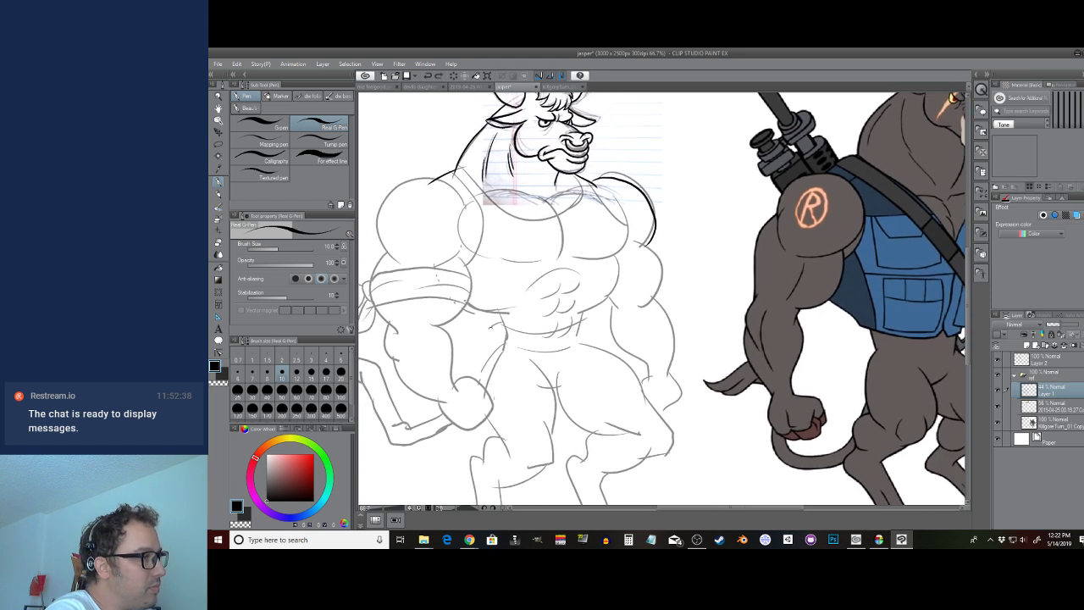
{"action": "mouse_move", "coordinate": [489, 324]}
{"action": "left_mouse_down"}
{"action": "mouse_move", "coordinate": [481, 361]}
{"action": "mouse_move", "coordinate": [559, 354]}
{"action": "left_mouse_up"}
{"action": "key", "text": "ctrl+z"}
{"action": "mouse_move", "coordinate": [504, 320]}
{"action": "left_mouse_down"}
{"action": "mouse_move", "coordinate": [594, 328]}
{"action": "mouse_move", "coordinate": [602, 354]}
{"action": "mouse_move", "coordinate": [493, 363]}
{"action": "mouse_move", "coordinate": [530, 308]}
{"action": "mouse_move", "coordinate": [527, 329]}
{"action": "mouse_move", "coordinate": [501, 330]}
{"action": "left_mouse_up"}
{"action": "left_click_drag", "start_coordinate": [479, 291], "coordinate": [480, 326]}
{"action": "mouse_move", "coordinate": [572, 286]}
{"action": "left_mouse_down"}
{"action": "mouse_move", "coordinate": [572, 317]}
{"action": "mouse_move", "coordinate": [559, 307]}
{"action": "mouse_move", "coordinate": [479, 311]}
{"action": "left_mouse_up"}
{"action": "scroll", "coordinate": [623, 279], "scroll_direction": "up", "scroll_amount": 2}
{"action": "left_click_drag", "start_coordinate": [622, 279], "coordinate": [605, 381]}
{"action": "key", "text": "ctrl+z"}
{"action": "key", "text": "ctrl+z"}
{"action": "key", "text": "ctrl+z"}
{"action": "key", "text": "ctrl+z"}
{"action": "key", "text": "ctrl+z"}
{"action": "key", "text": "ctrl+z"}
{"action": "key", "text": "ctrl+z"}
{"action": "key", "text": "ctrl+z"}
{"action": "key", "text": "ctrl+z"}
{"action": "key", "text": "ctrl+z"}
{"action": "key", "text": "ctrl+z"}
Hide the notebook photo layer briefly to check the inked head, show it again, and make Layer 2 the active layer
{"action": "mouse_move", "coordinate": [606, 288]}
{"action": "left_mouse_down"}
{"action": "mouse_move", "coordinate": [527, 355]}
{"action": "mouse_move", "coordinate": [536, 305]}
{"action": "mouse_move", "coordinate": [607, 309]}
{"action": "mouse_move", "coordinate": [564, 312]}
{"action": "mouse_move", "coordinate": [492, 364]}
{"action": "left_mouse_up"}
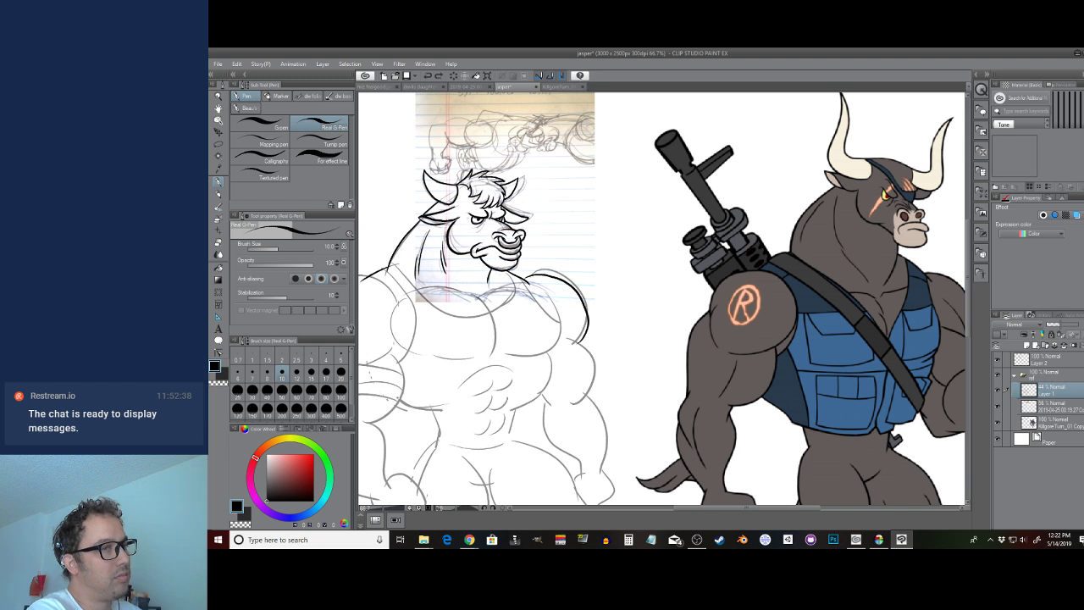
{"action": "left_click", "coordinate": [998, 408]}
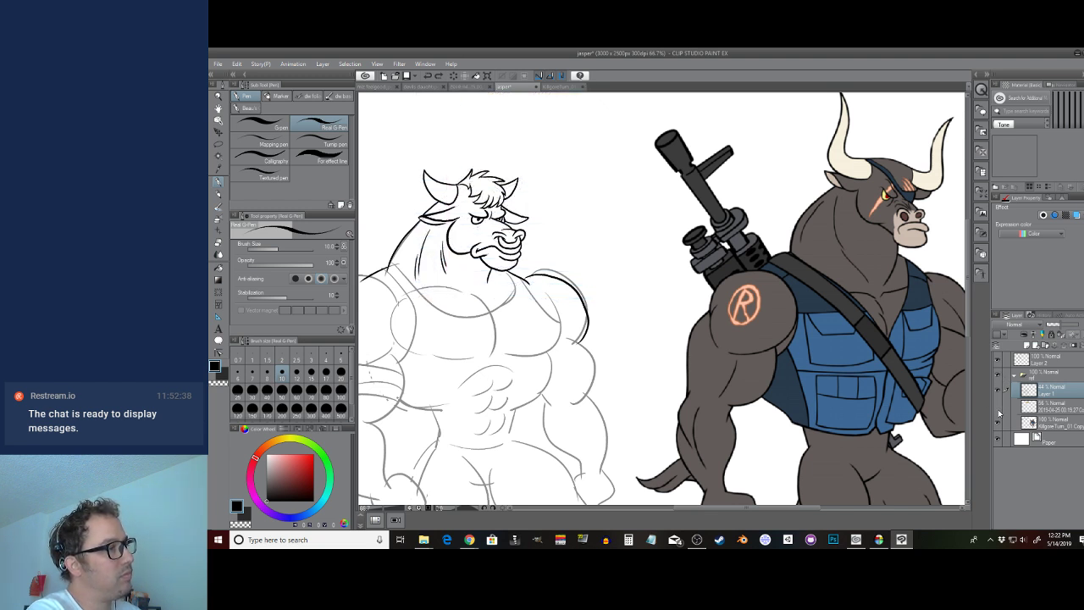
{"action": "left_click", "coordinate": [999, 411]}
{"action": "scroll", "coordinate": [495, 243], "scroll_direction": "up", "scroll_amount": 3}
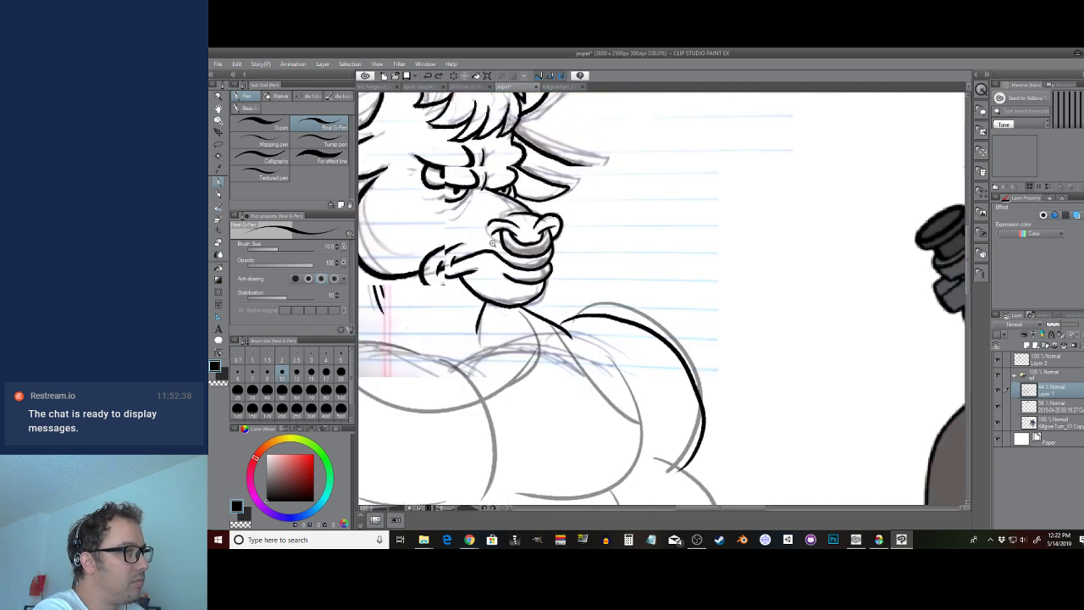
{"action": "left_click", "coordinate": [1041, 359]}
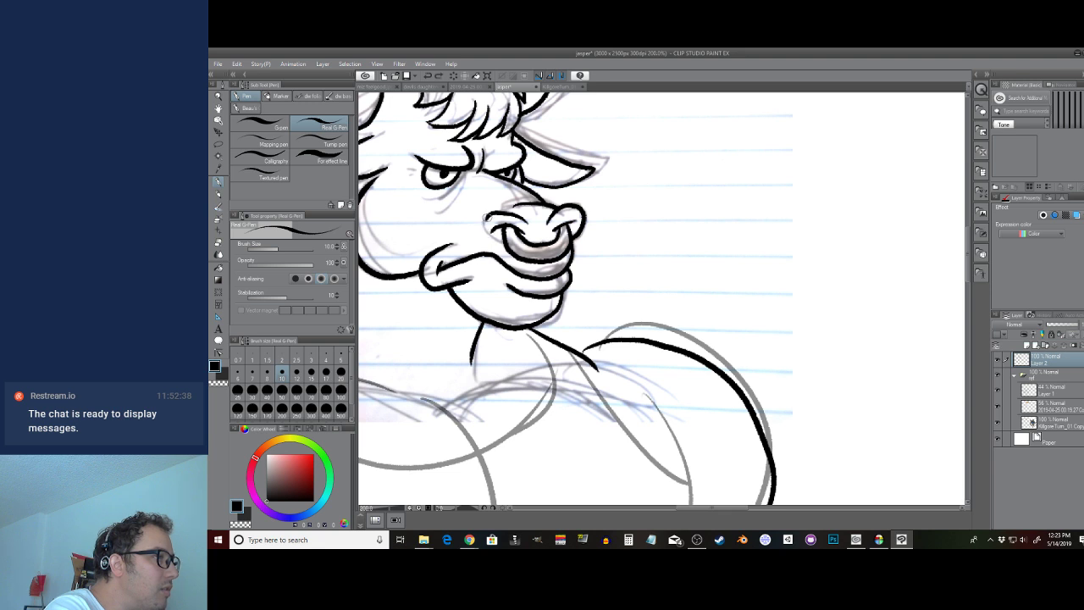
{"action": "scroll", "coordinate": [512, 279], "scroll_direction": "down", "scroll_amount": 5}
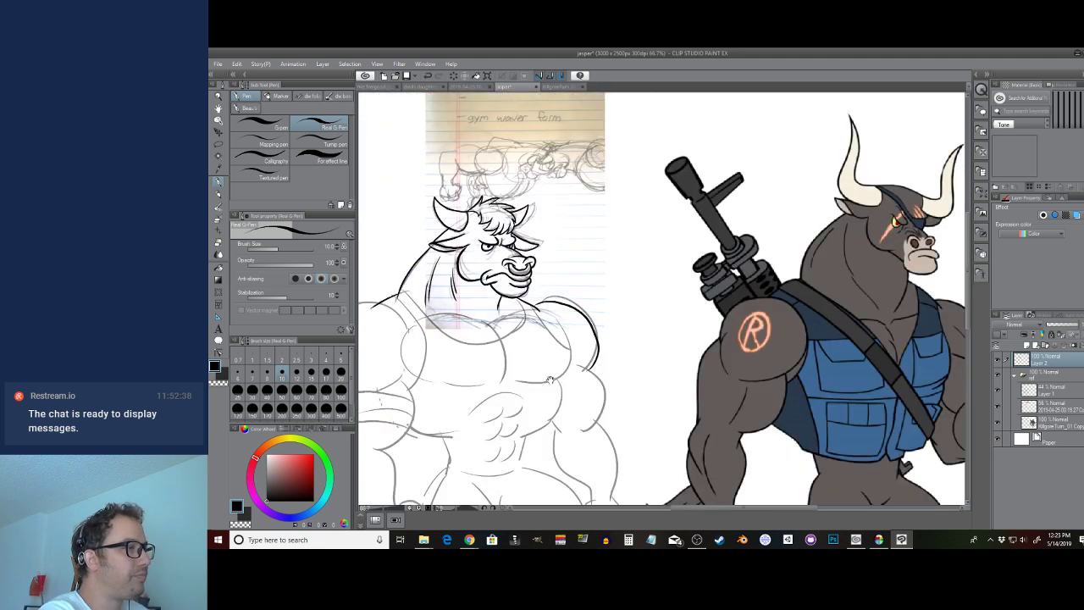
{"action": "scroll", "coordinate": [582, 365], "scroll_direction": "down", "scroll_amount": 1}
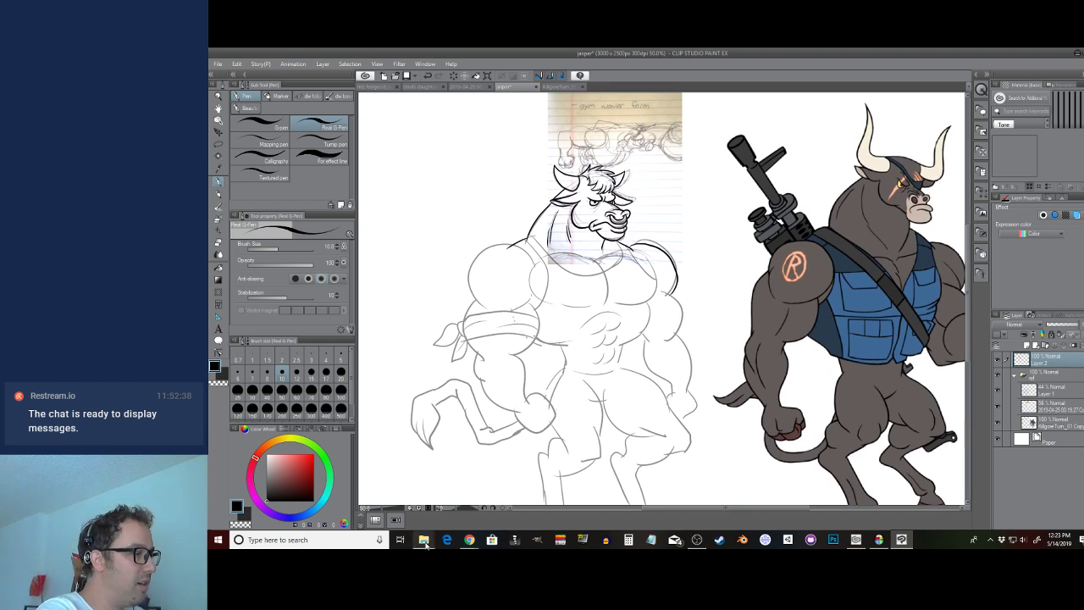
Switch to Chrome, search Google for "microgun" in a new tab, and open the video "XM556 Microgun (100 rounds burst) 5.56mm"
{"action": "mouse_move", "coordinate": [469, 540]}
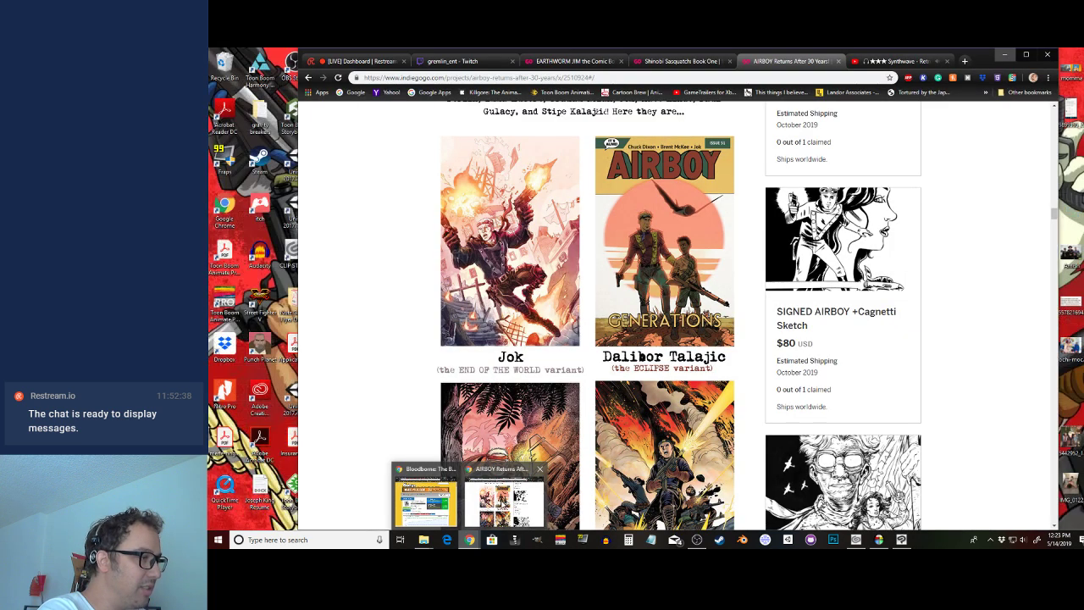
{"action": "left_click", "coordinate": [504, 501]}
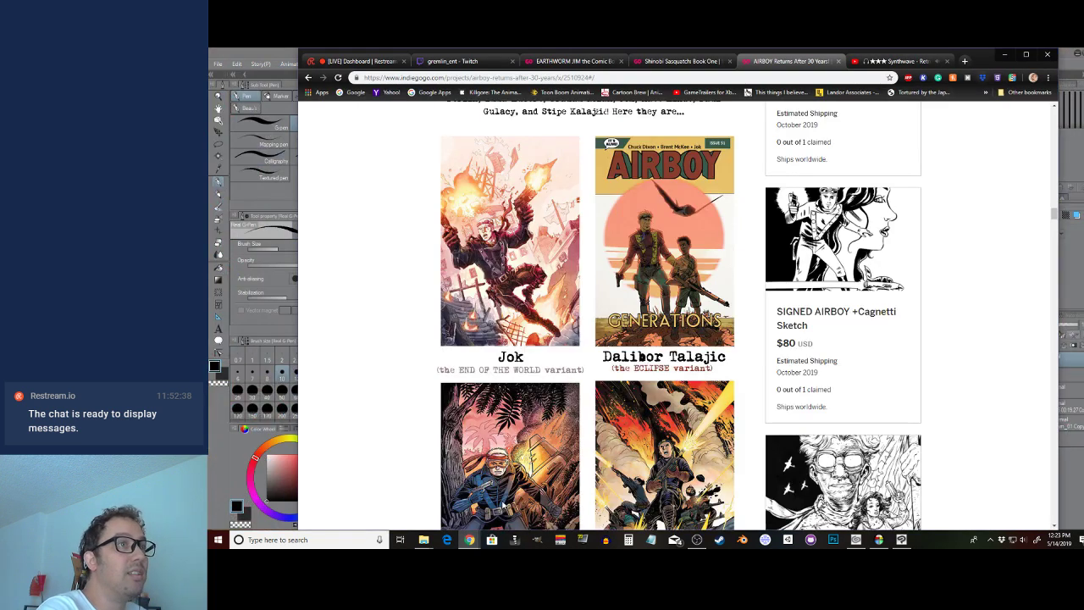
{"action": "key", "text": "ctrl+t"}
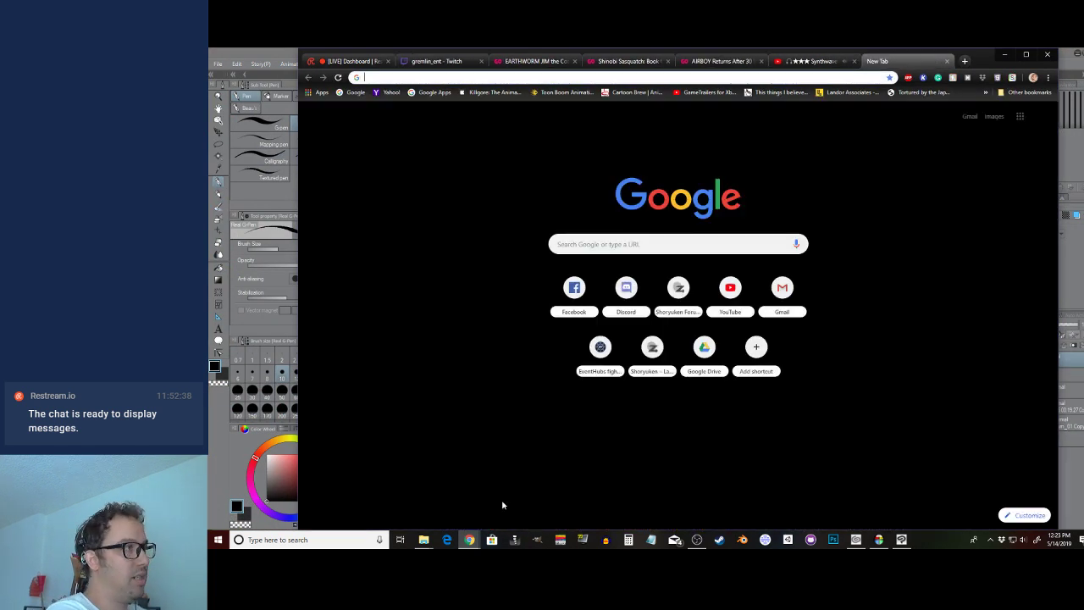
{"action": "type", "text": "microgu"}
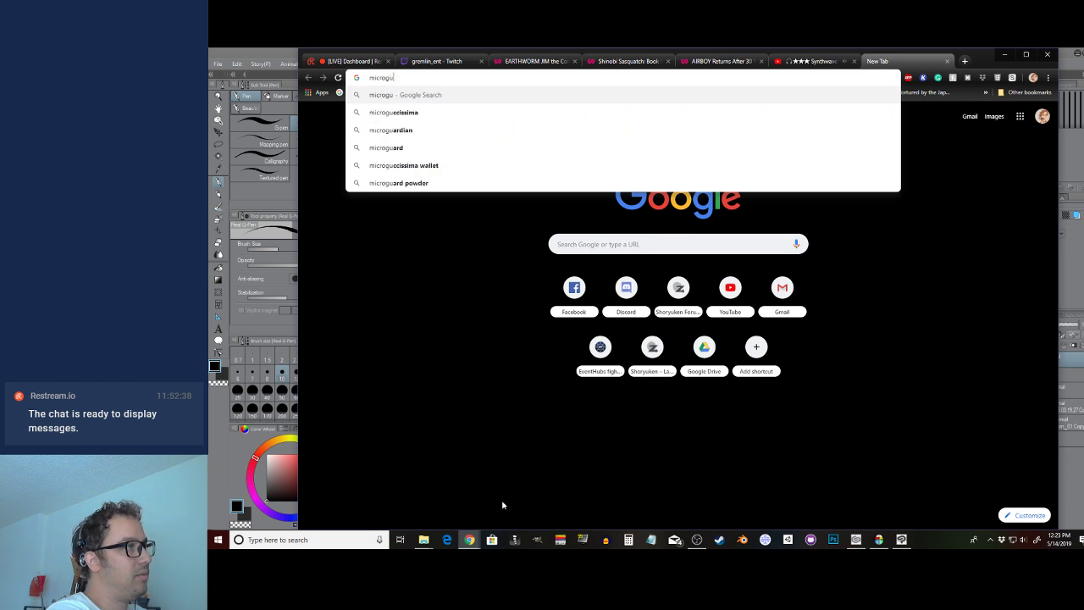
{"action": "type", "text": "n"}
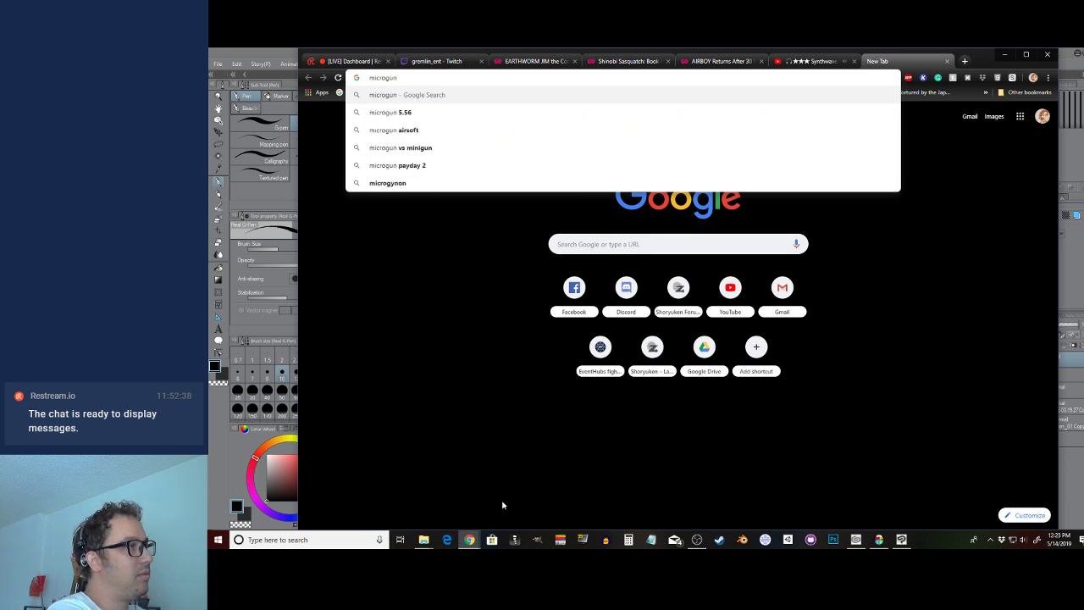
{"action": "key", "text": "Return"}
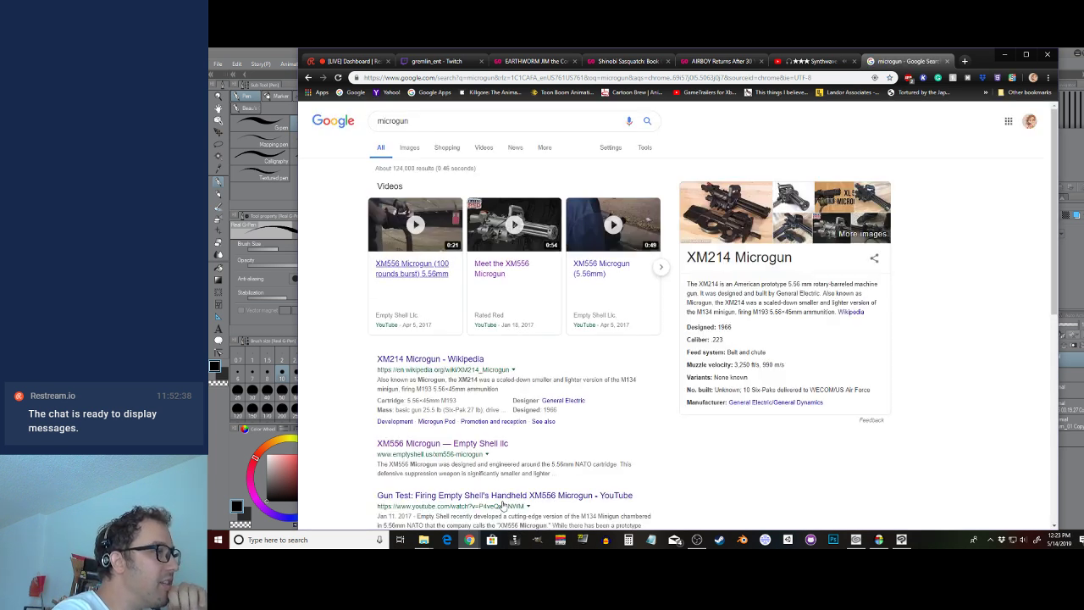
{"action": "left_click", "coordinate": [503, 505]}
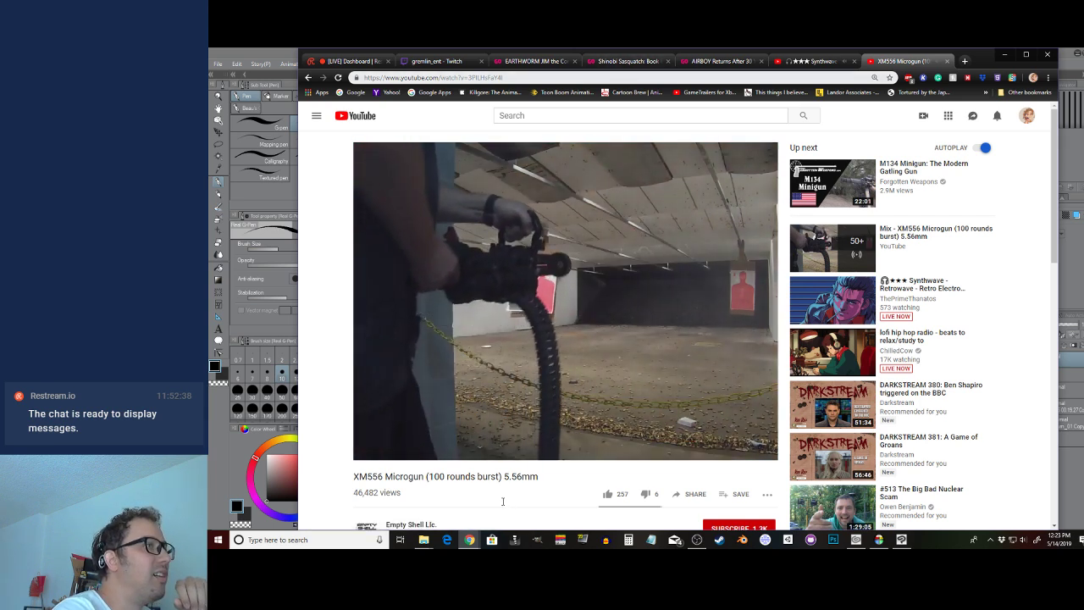
Search Google for "minigun" and show the image results
{"action": "key", "text": "ctrl+l"}
{"action": "type", "text": "minigun"}
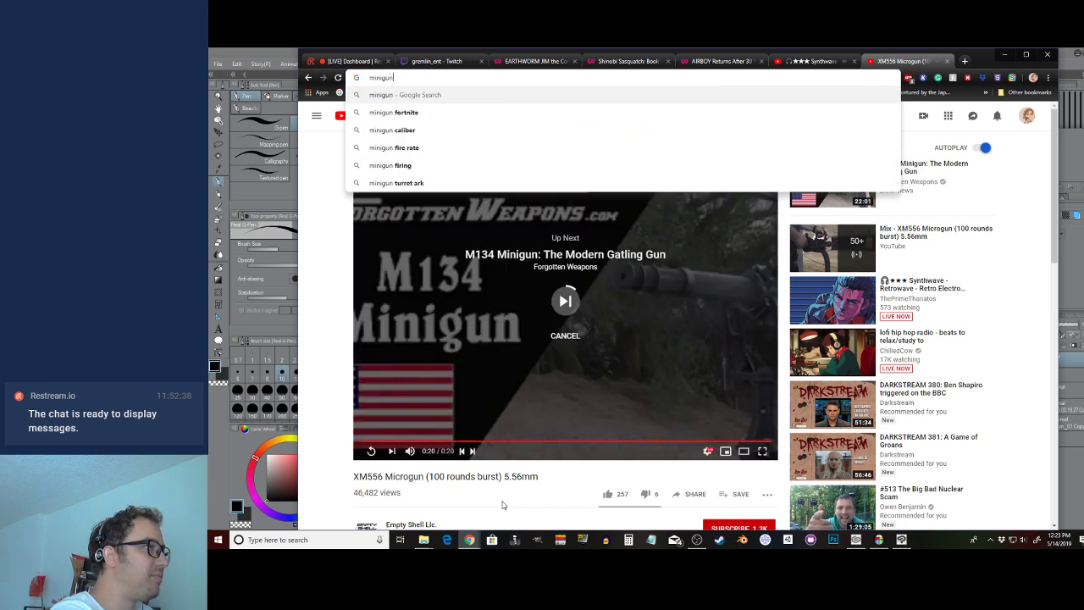
{"action": "key", "text": "Return"}
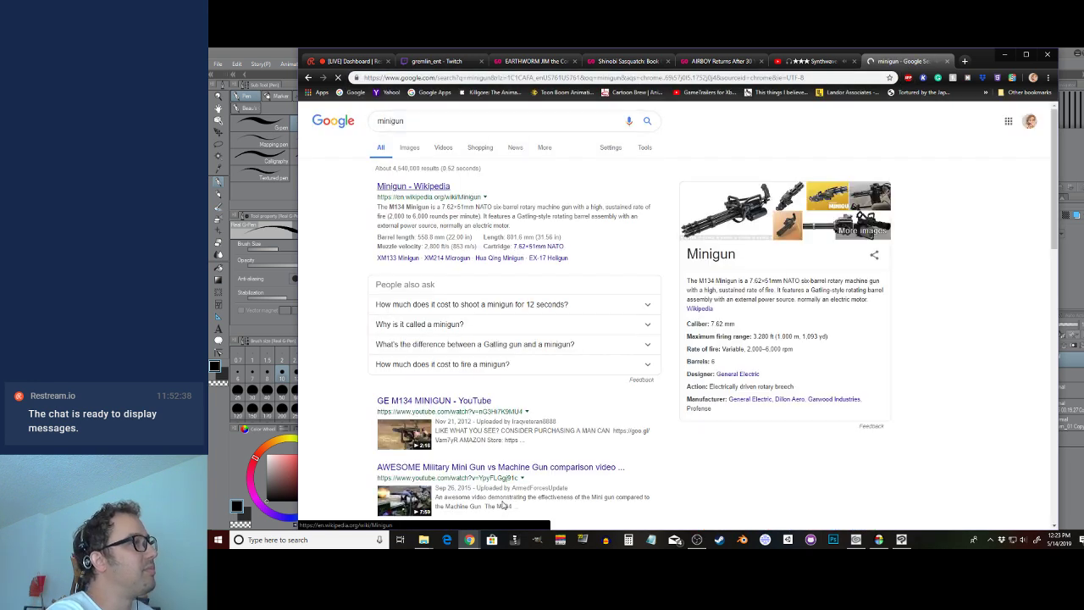
{"action": "left_click", "coordinate": [409, 147]}
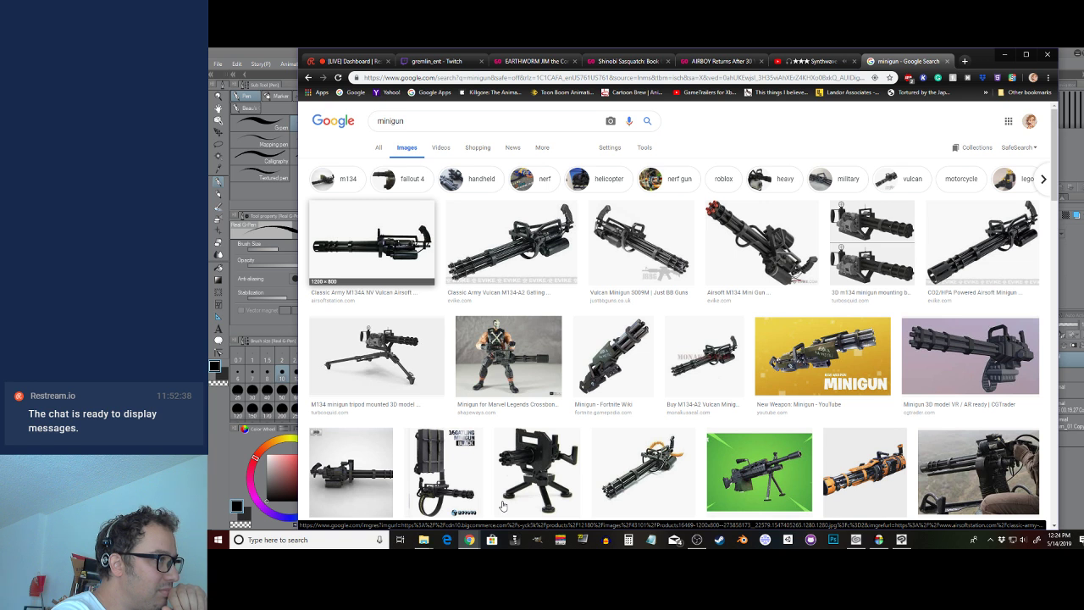
Preview the Classic Army M134A, Classic Army M134-A2 and Echo1 airsoft minigun photos as weapon references
{"action": "key", "text": "Return"}
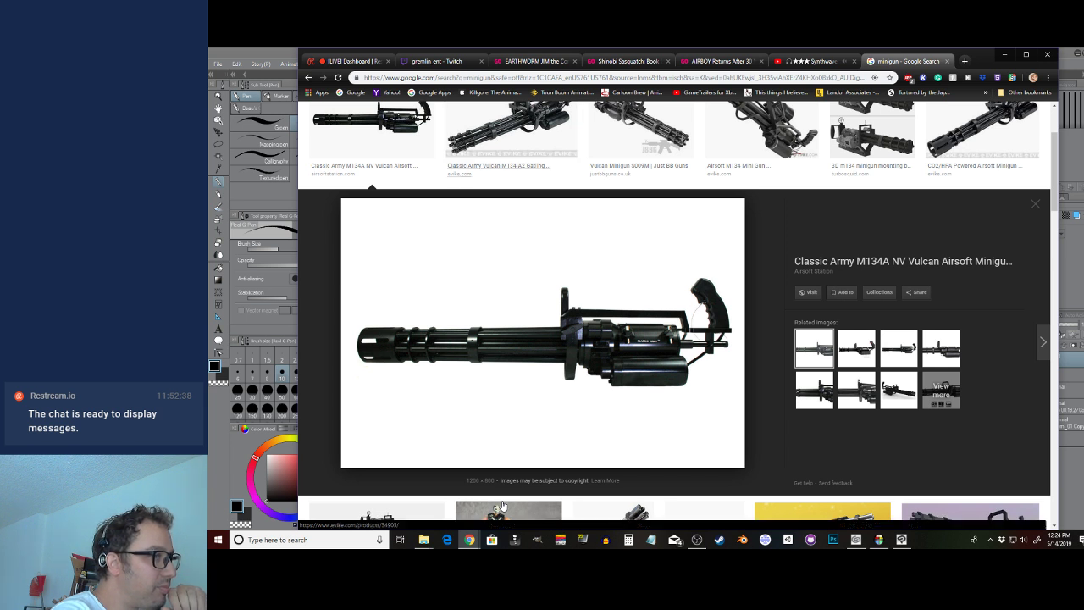
{"action": "left_click", "coordinate": [983, 131]}
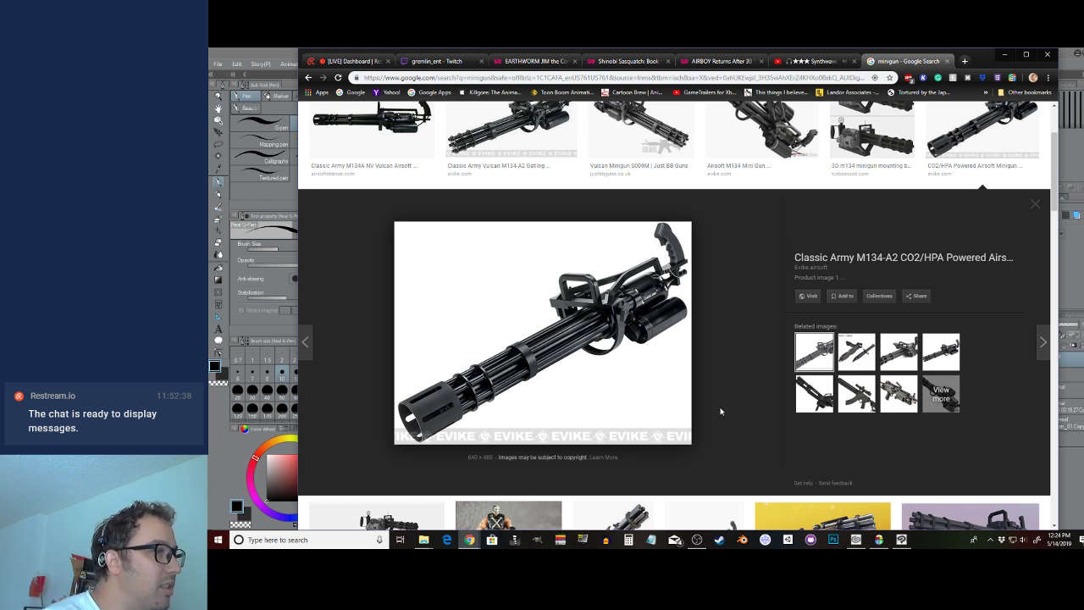
{"action": "scroll", "coordinate": [716, 382], "scroll_direction": "up", "scroll_amount": 1}
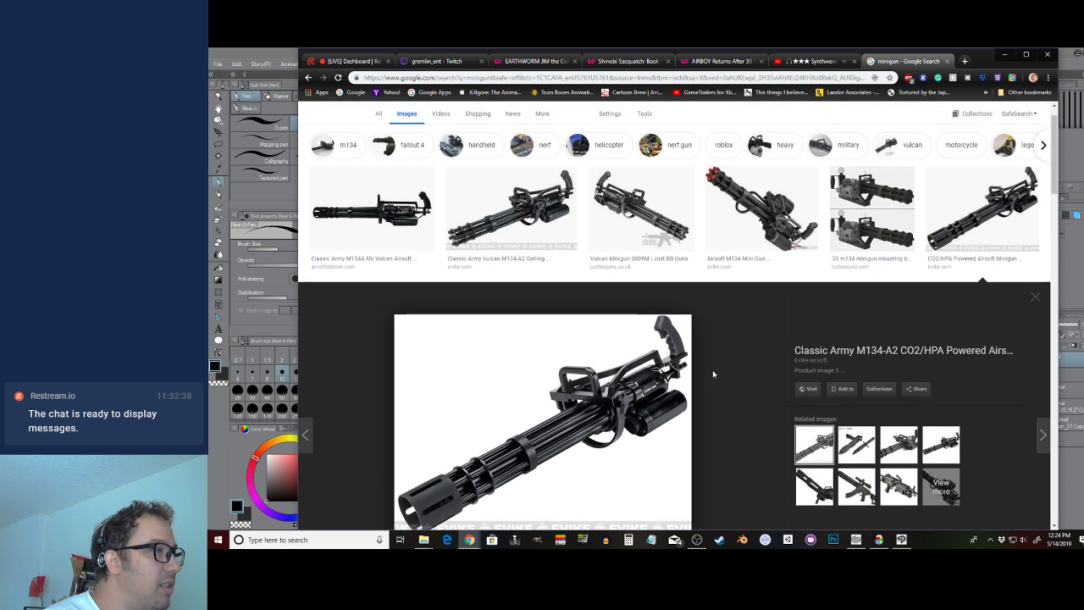
{"action": "scroll", "coordinate": [716, 377], "scroll_direction": "down", "scroll_amount": 1}
{"action": "left_click", "coordinate": [759, 195]}
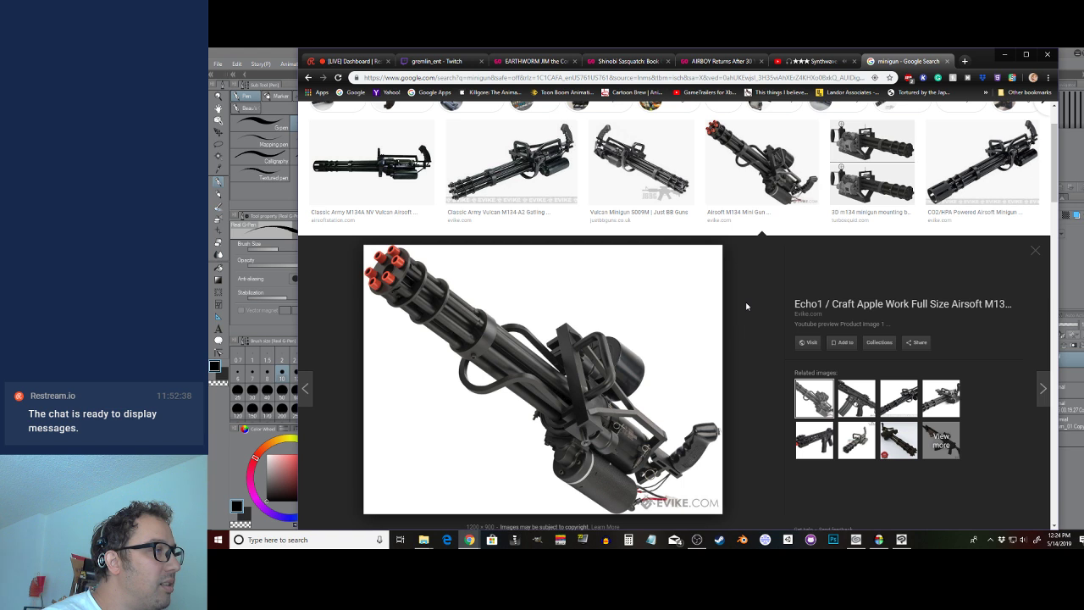
{"action": "scroll", "coordinate": [746, 305], "scroll_direction": "up", "scroll_amount": 1}
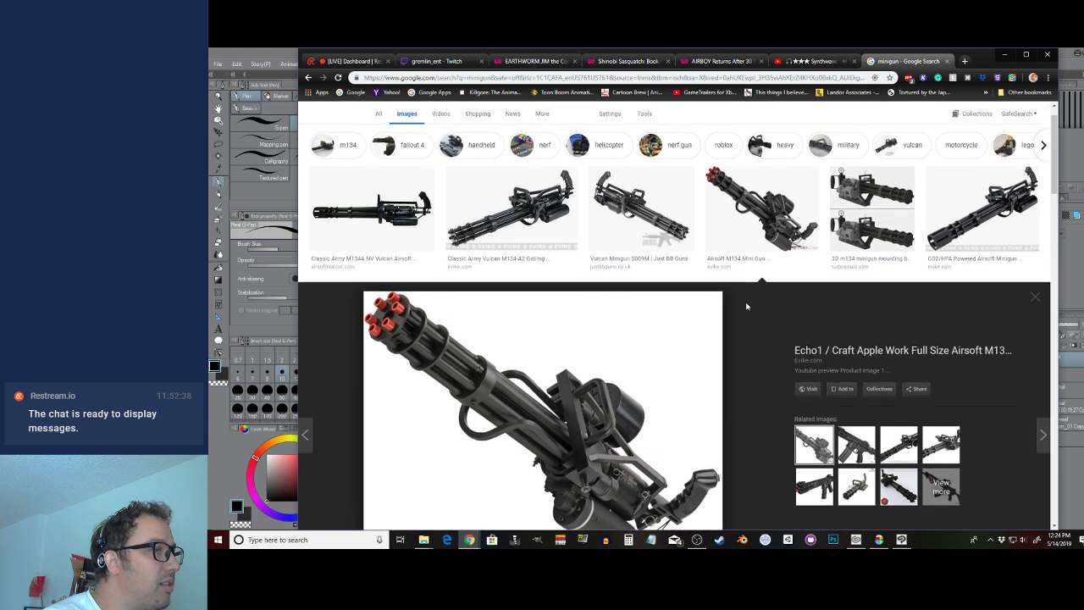
{"action": "scroll", "coordinate": [747, 305], "scroll_direction": "down", "scroll_amount": 1}
{"action": "scroll", "coordinate": [747, 306], "scroll_direction": "up", "scroll_amount": 2}
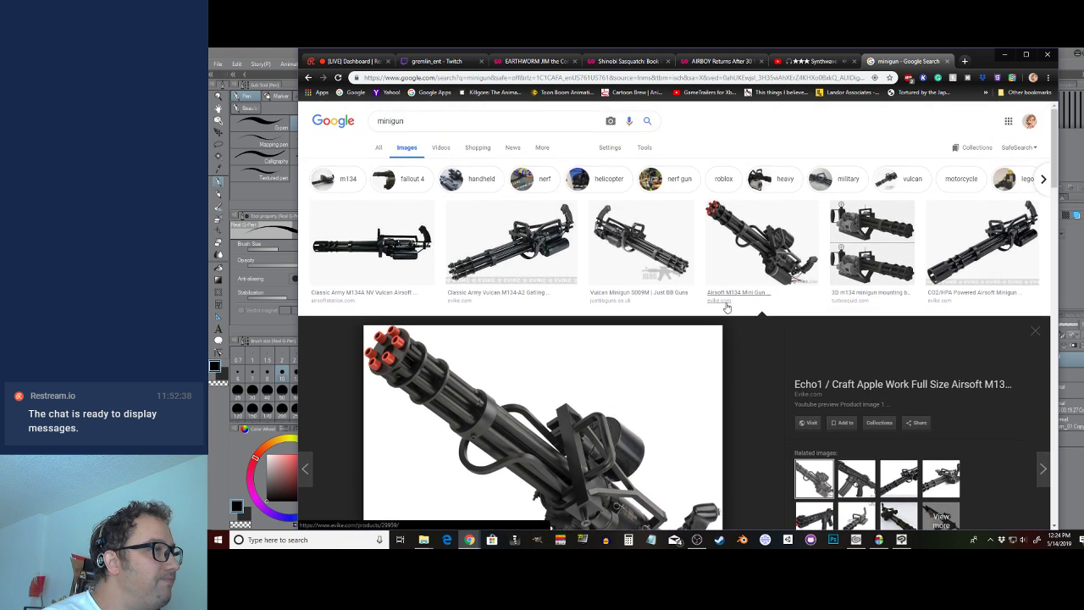
Preview the 3D m134 minigun mounting bracket image, two of its related images, and the Marvel Legends Crossbones minigun figure
{"action": "left_click", "coordinate": [890, 236]}
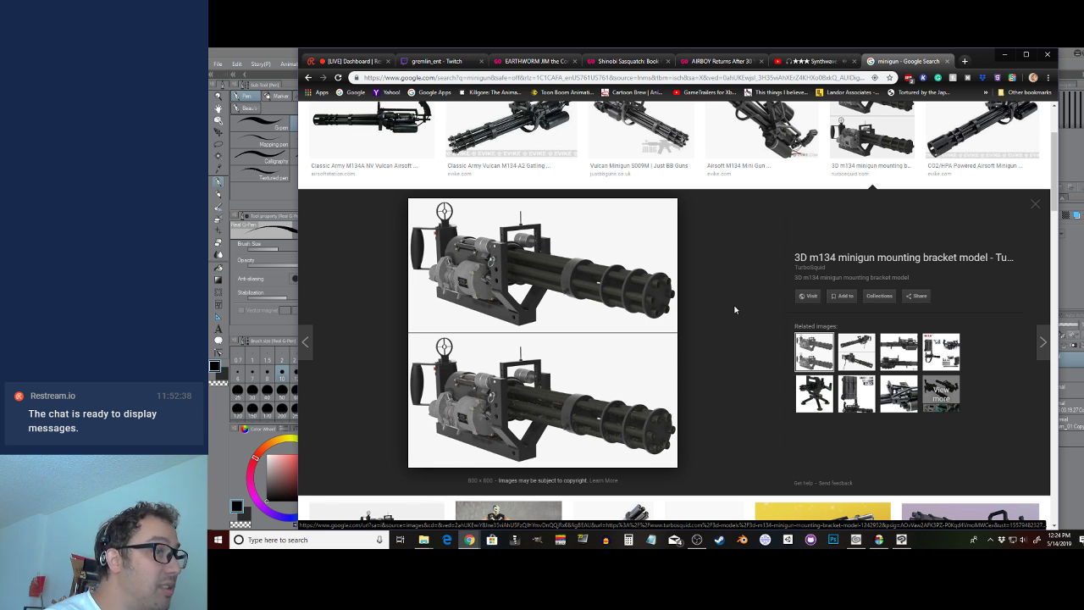
{"action": "left_click", "coordinate": [857, 354]}
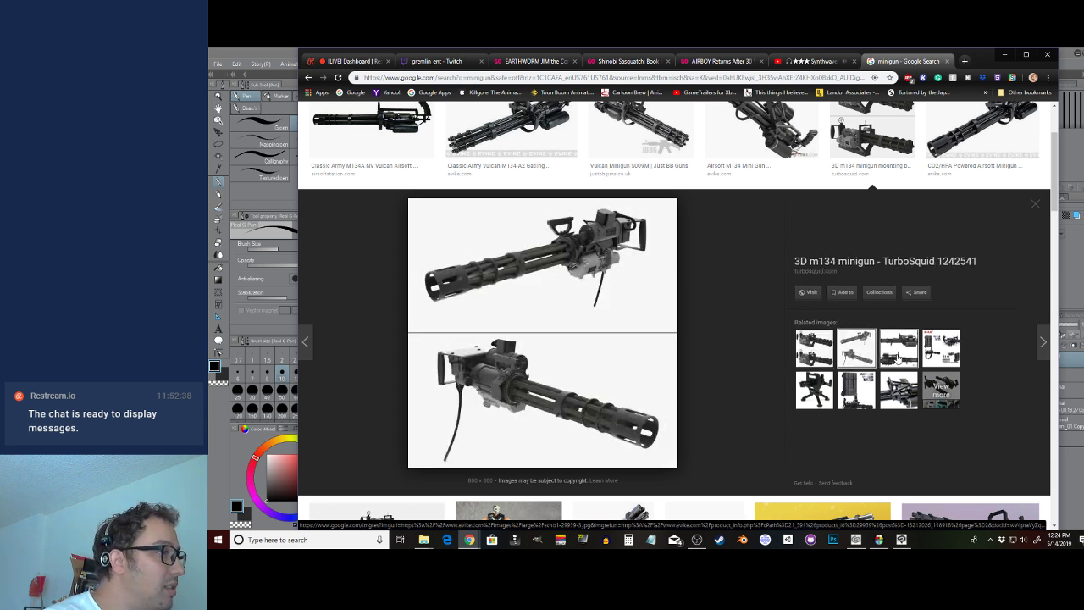
{"action": "left_click", "coordinate": [898, 355]}
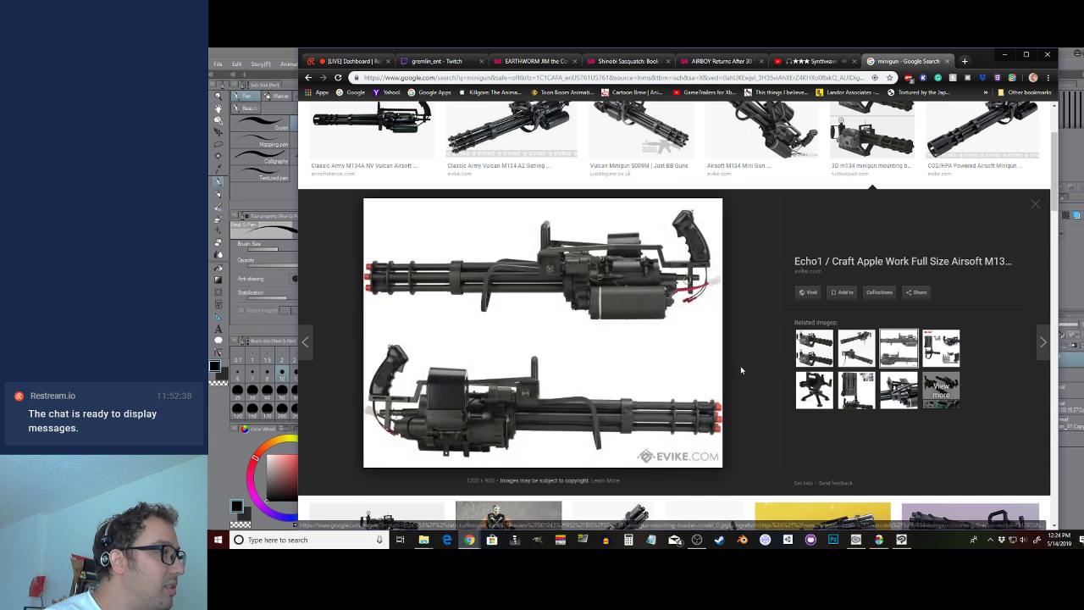
{"action": "scroll", "coordinate": [745, 371], "scroll_direction": "down", "scroll_amount": 3}
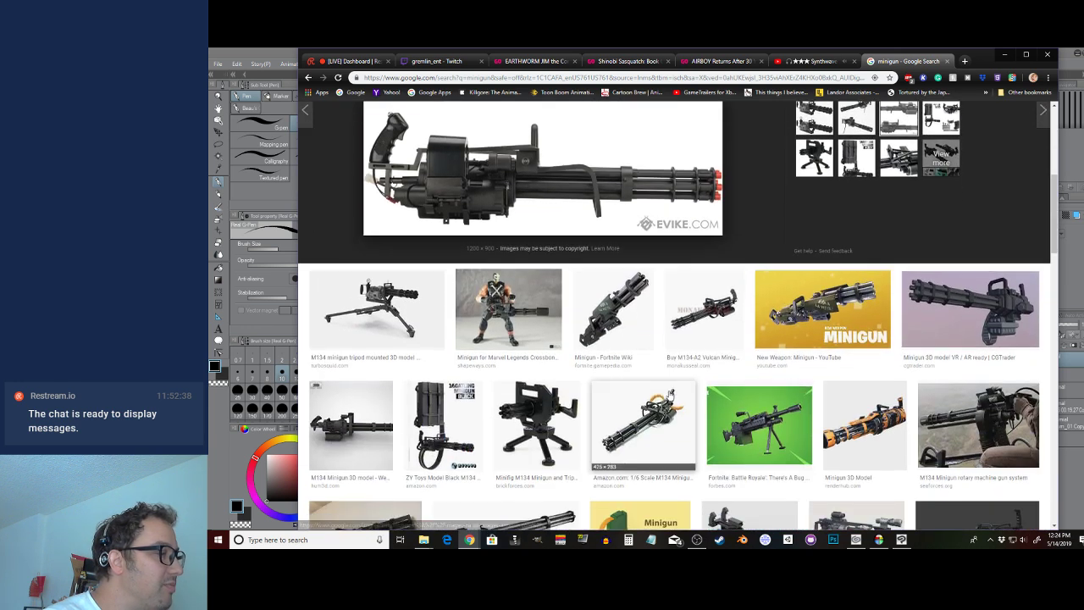
{"action": "left_click", "coordinate": [524, 323]}
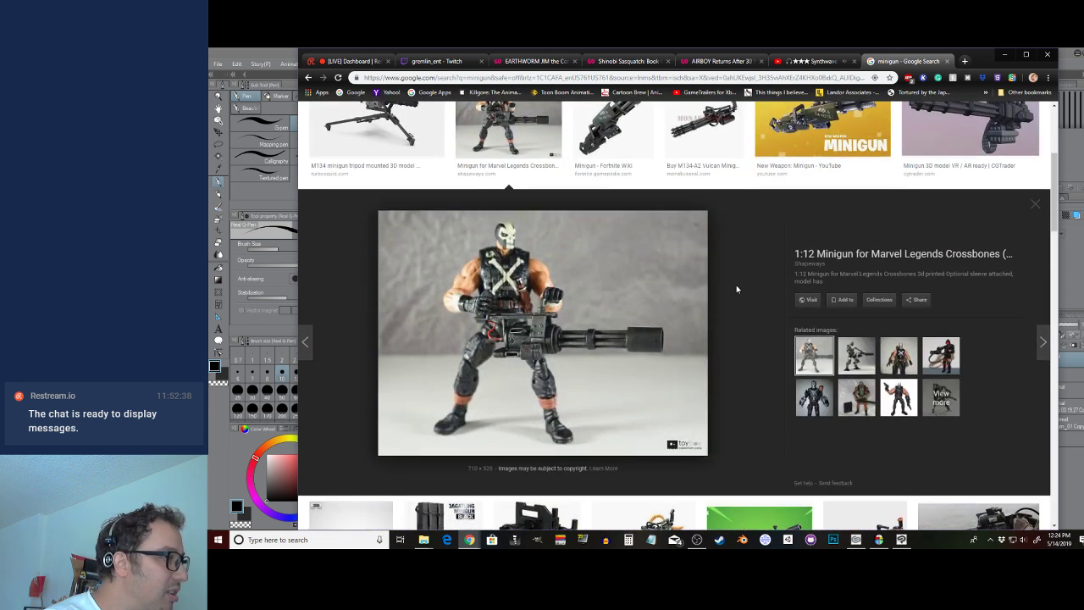
Preview the related Retro-Futuristic Mechborg with Minigun image and the Gatling "STANDARD" Mini-Gun action figure as holding-pose references
{"action": "left_click", "coordinate": [846, 360]}
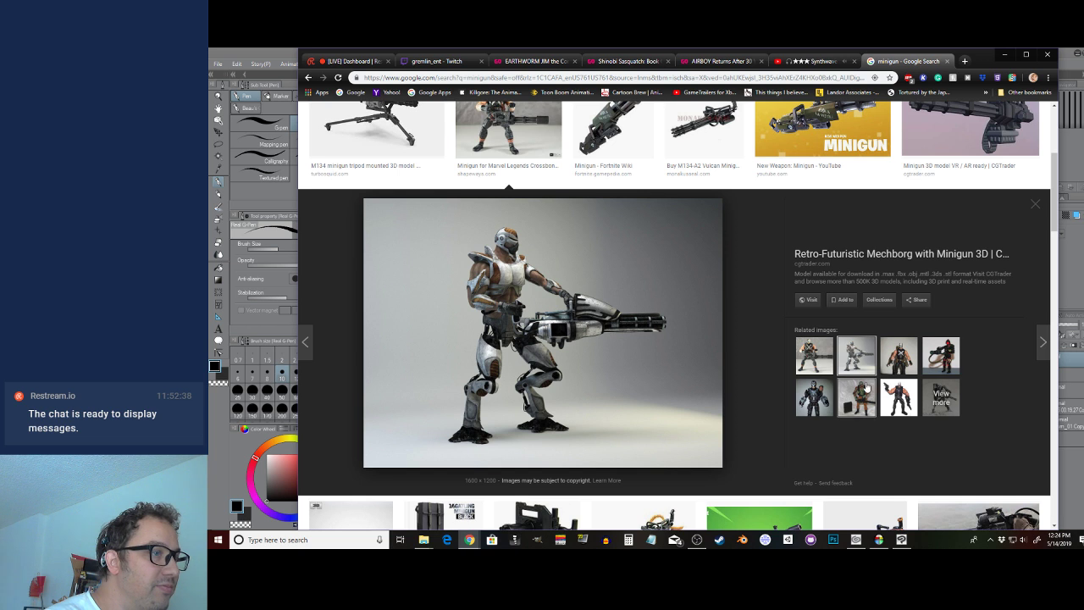
{"action": "left_click", "coordinate": [820, 407]}
{"action": "left_click", "coordinate": [857, 391]}
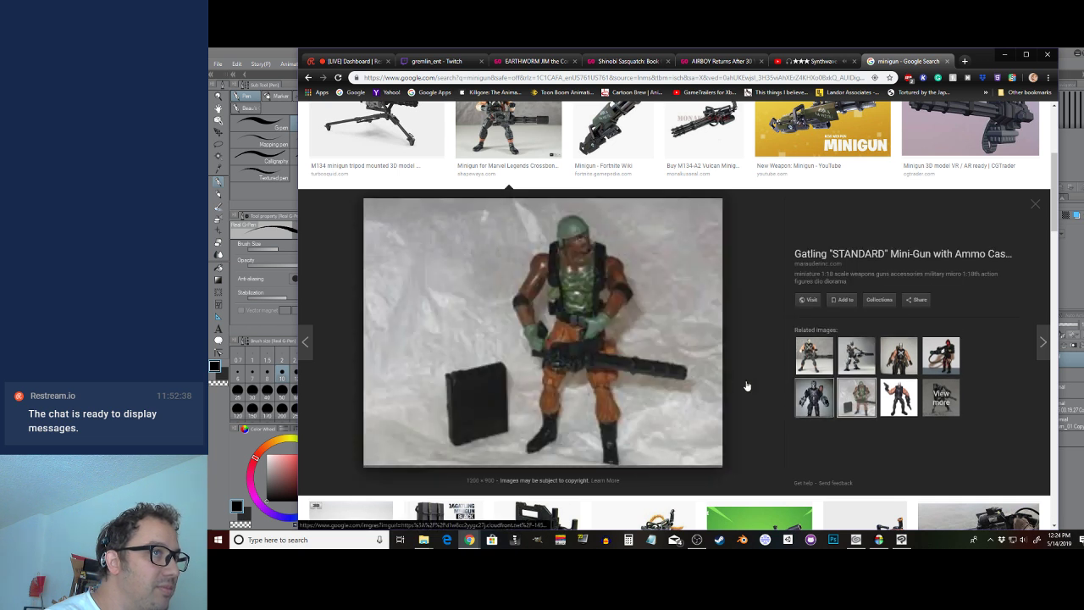
{"action": "scroll", "coordinate": [720, 383], "scroll_direction": "up", "scroll_amount": 1}
{"action": "scroll", "coordinate": [719, 385], "scroll_direction": "down", "scroll_amount": 2}
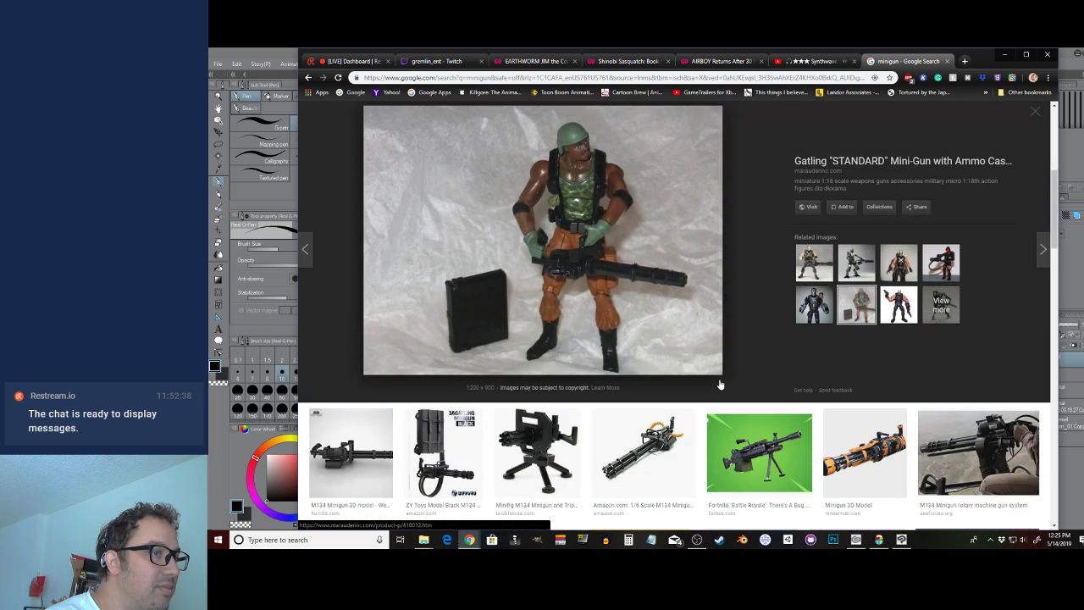
Preview the seaforces.org photo "M134 Minigun rotary machine gun system" from the minigun image results
{"action": "left_click", "coordinate": [985, 449]}
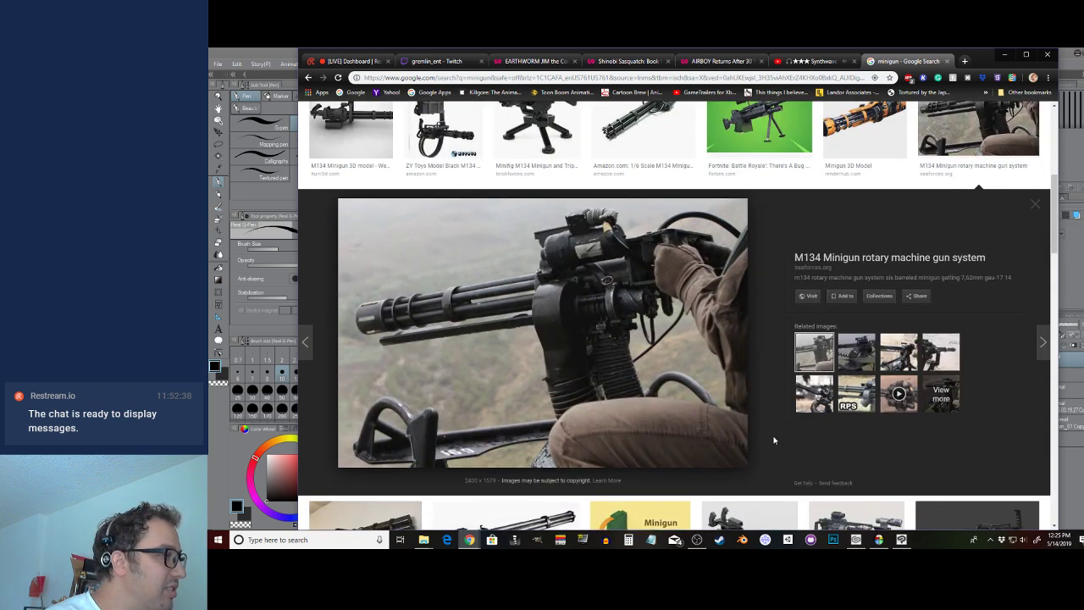
{"action": "scroll", "coordinate": [770, 438], "scroll_direction": "up", "scroll_amount": 2}
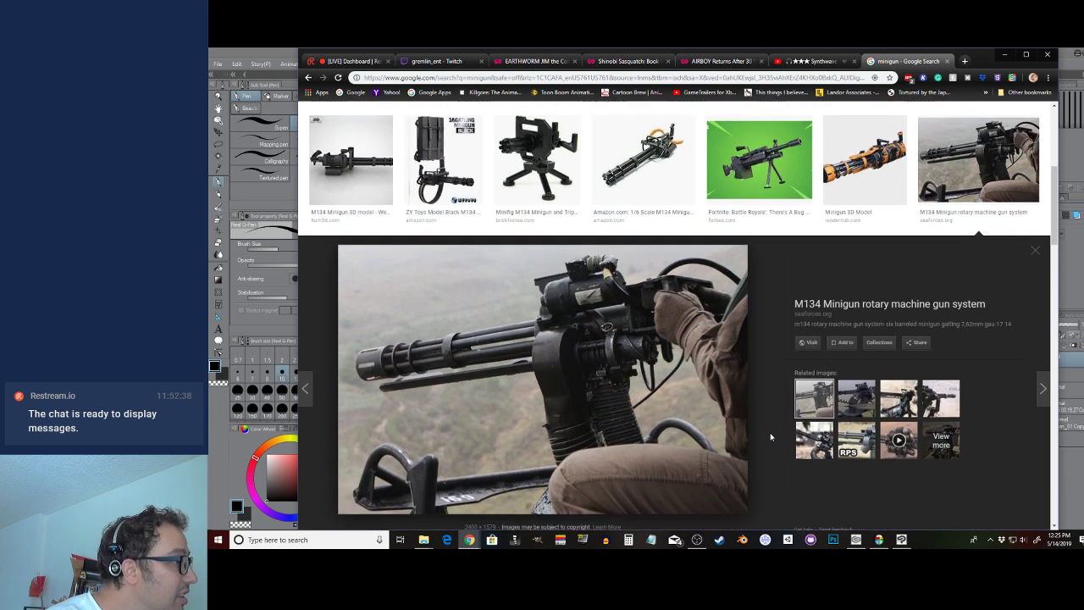
{"action": "scroll", "coordinate": [771, 437], "scroll_direction": "down", "scroll_amount": 1}
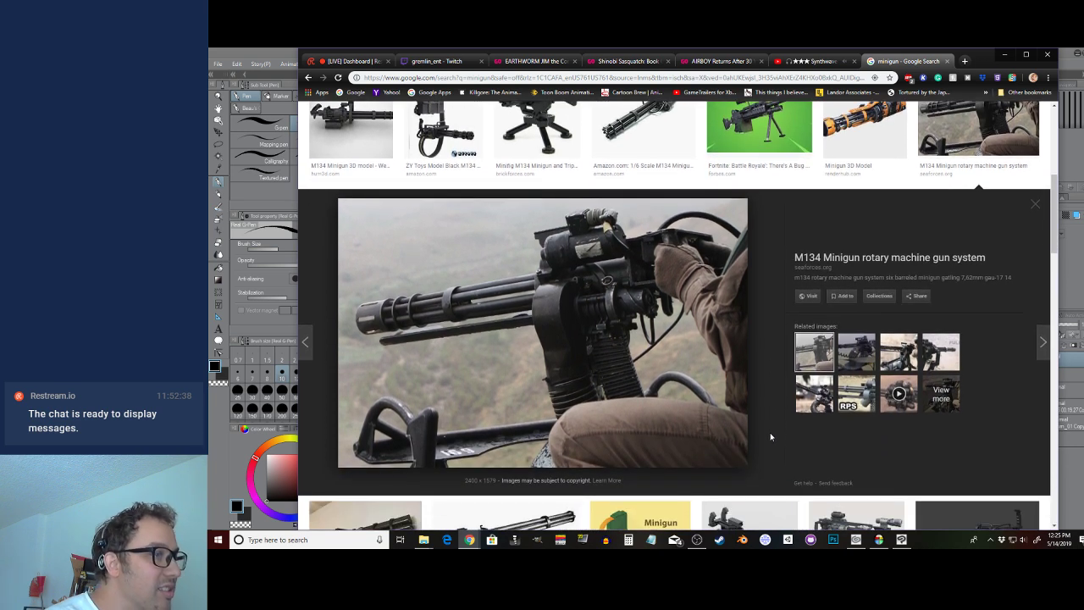
{"action": "scroll", "coordinate": [765, 434], "scroll_direction": "down", "scroll_amount": 2}
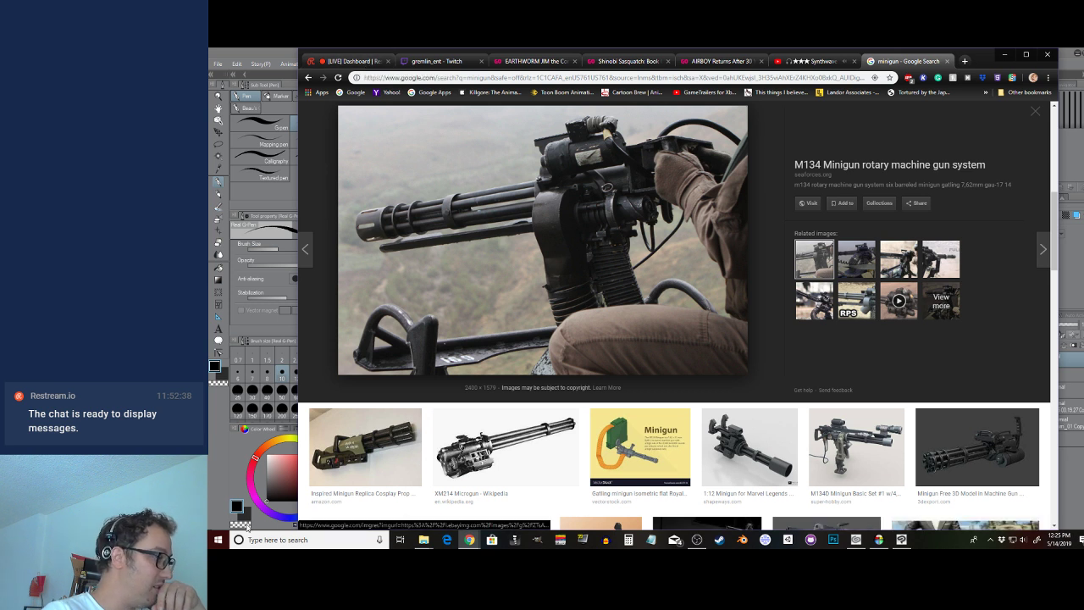
Launch the Restream chat app, move its window aside and bring the Chrome image results back to the front
{"action": "left_click", "coordinate": [211, 538]}
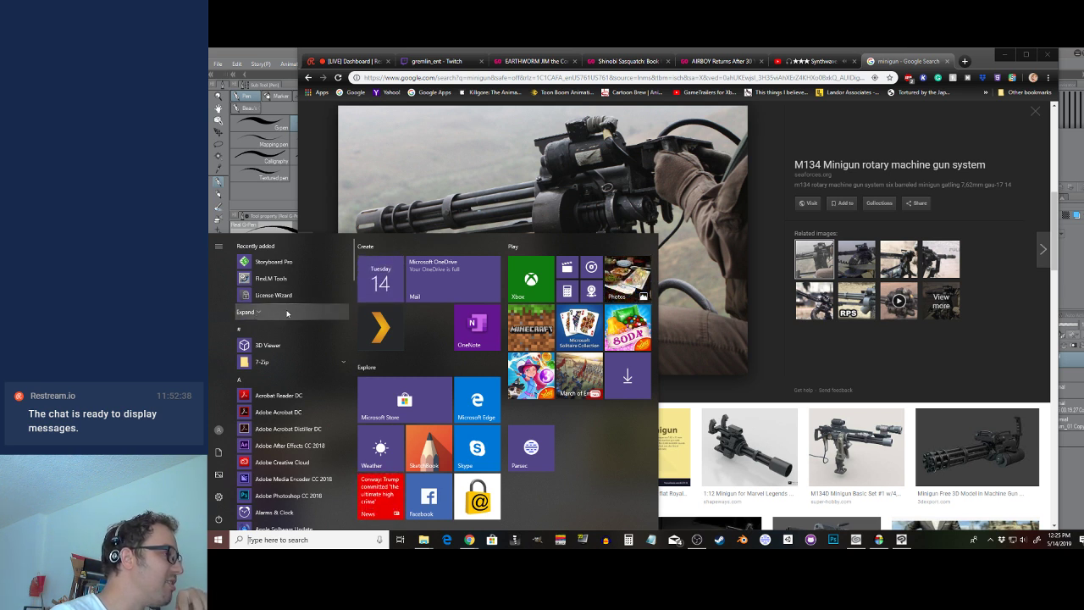
{"action": "left_click_drag", "start_coordinate": [353, 272], "coordinate": [352, 270]}
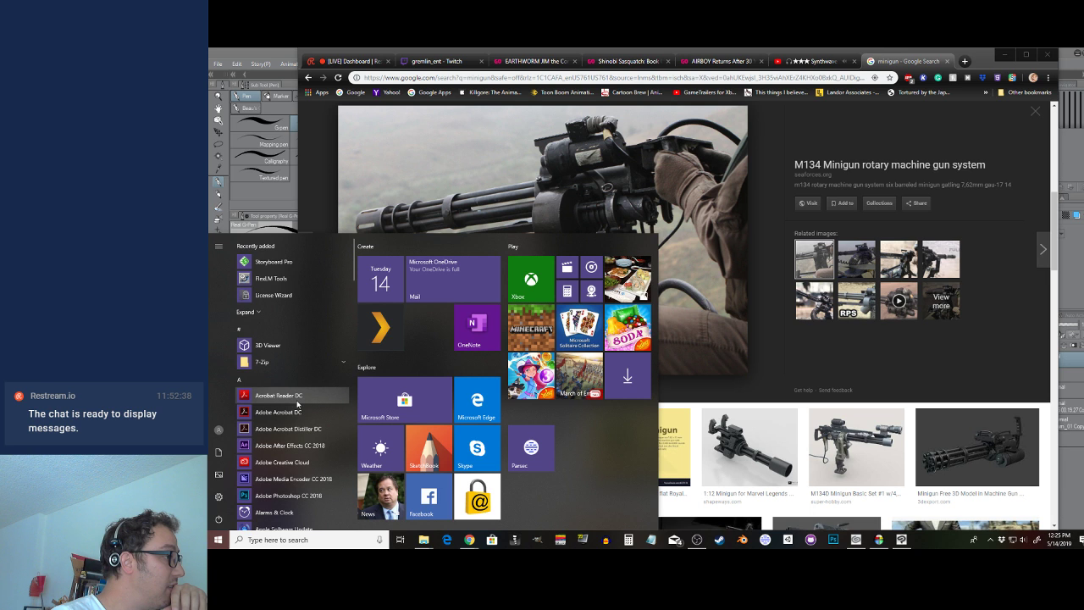
{"action": "scroll", "coordinate": [305, 405], "scroll_direction": "down", "scroll_amount": 5}
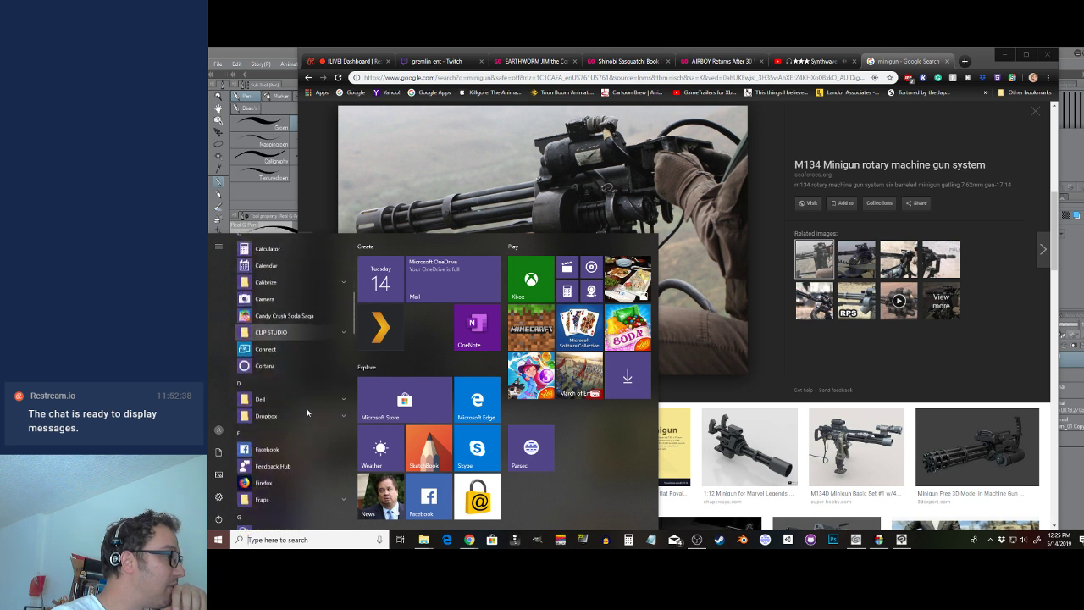
{"action": "scroll", "coordinate": [308, 413], "scroll_direction": "down", "scroll_amount": 10}
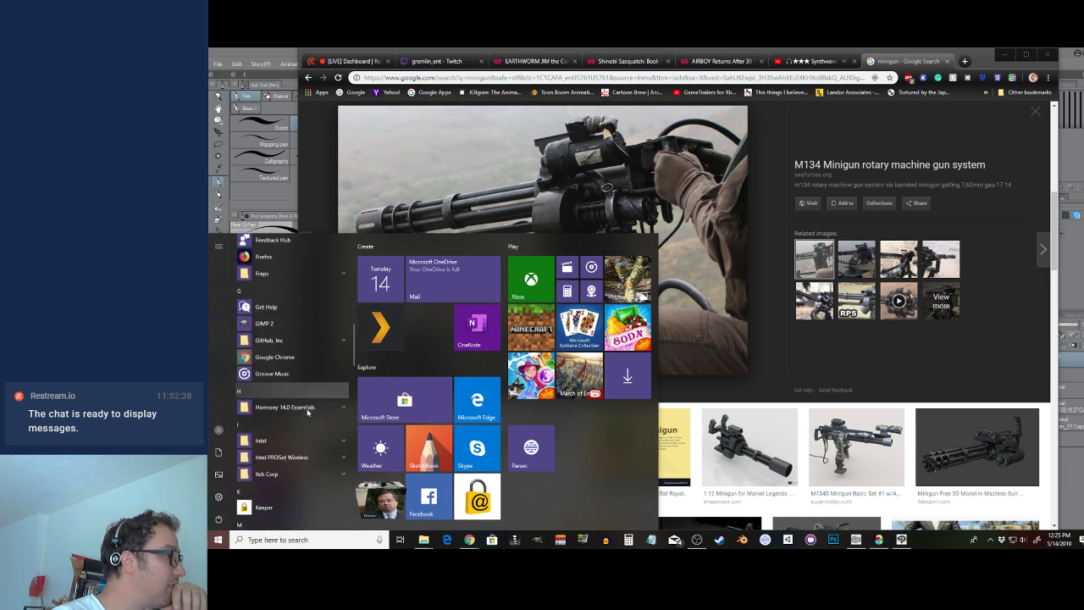
{"action": "scroll", "coordinate": [322, 391], "scroll_direction": "down", "scroll_amount": 10}
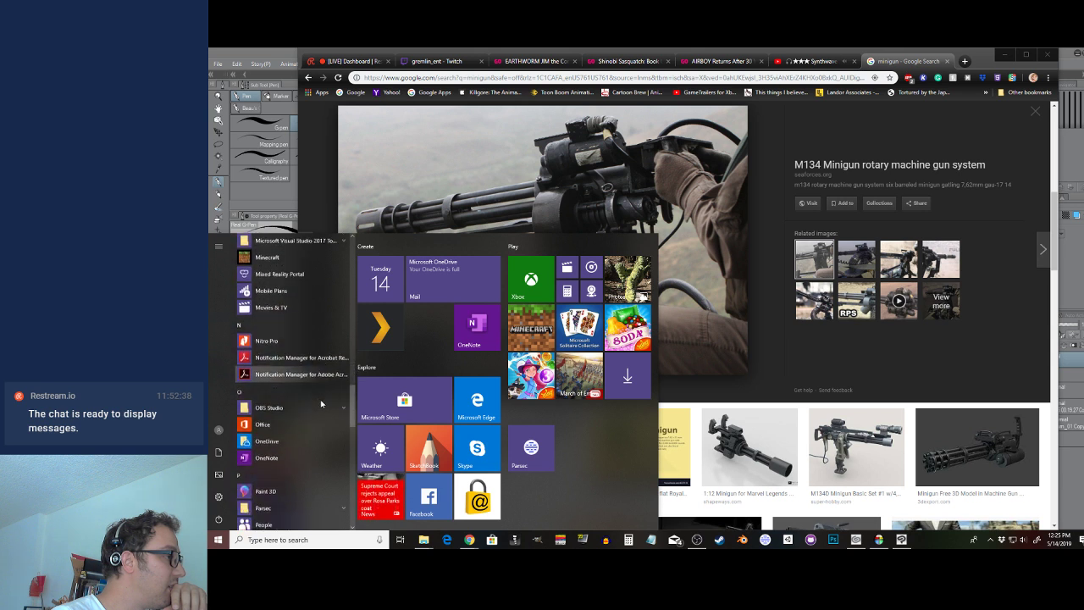
{"action": "left_click", "coordinate": [298, 328]}
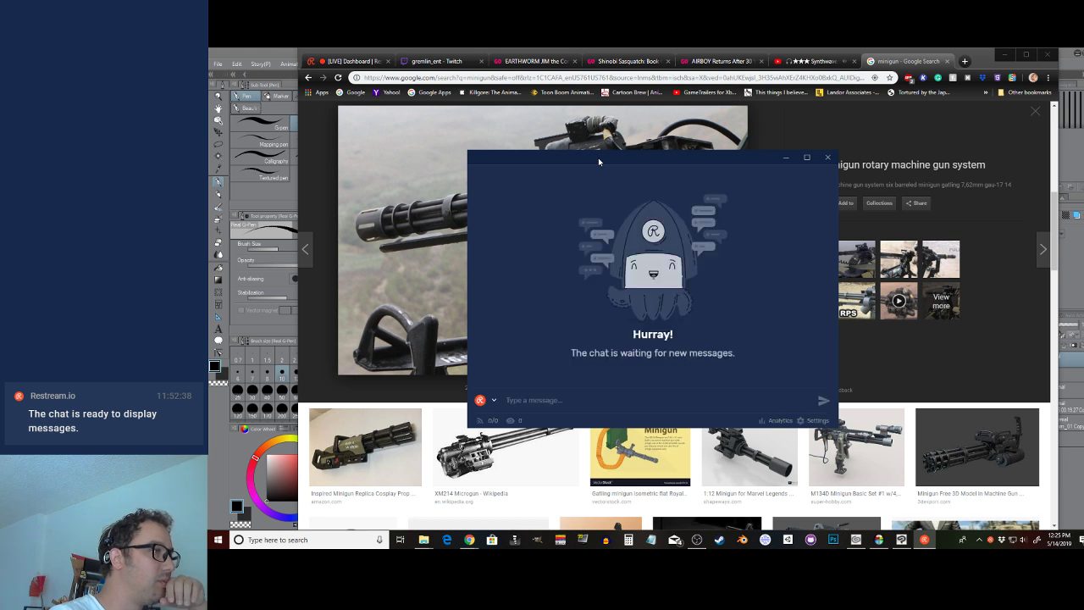
{"action": "left_click_drag", "start_coordinate": [576, 162], "coordinate": [834, 174]}
{"action": "left_click", "coordinate": [884, 121]}
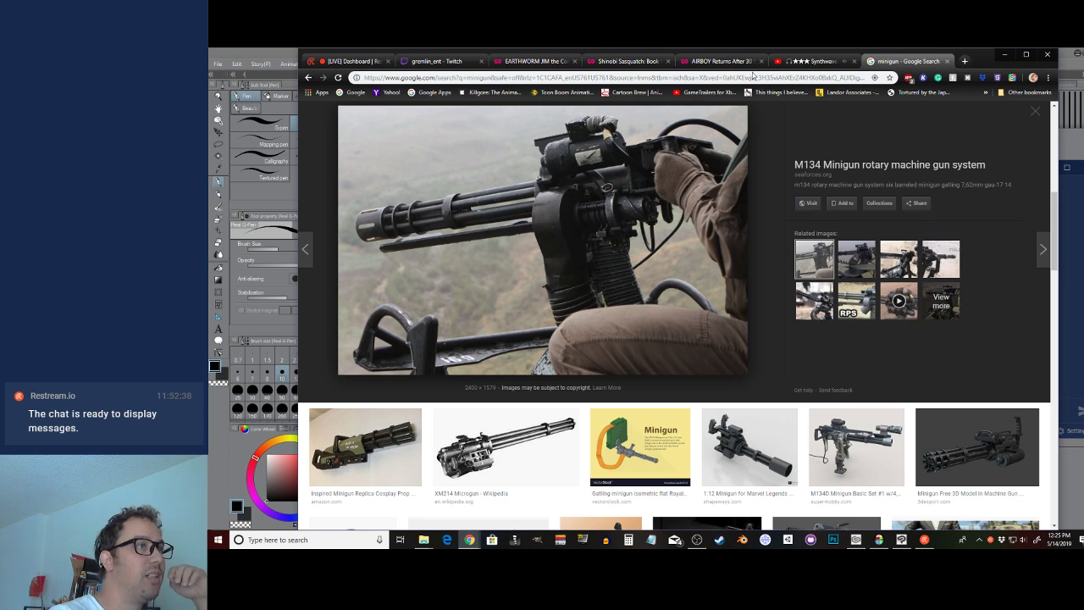
Narrow the minigun image results with the m134 filter
{"action": "scroll", "coordinate": [769, 155], "scroll_direction": "up", "scroll_amount": 3}
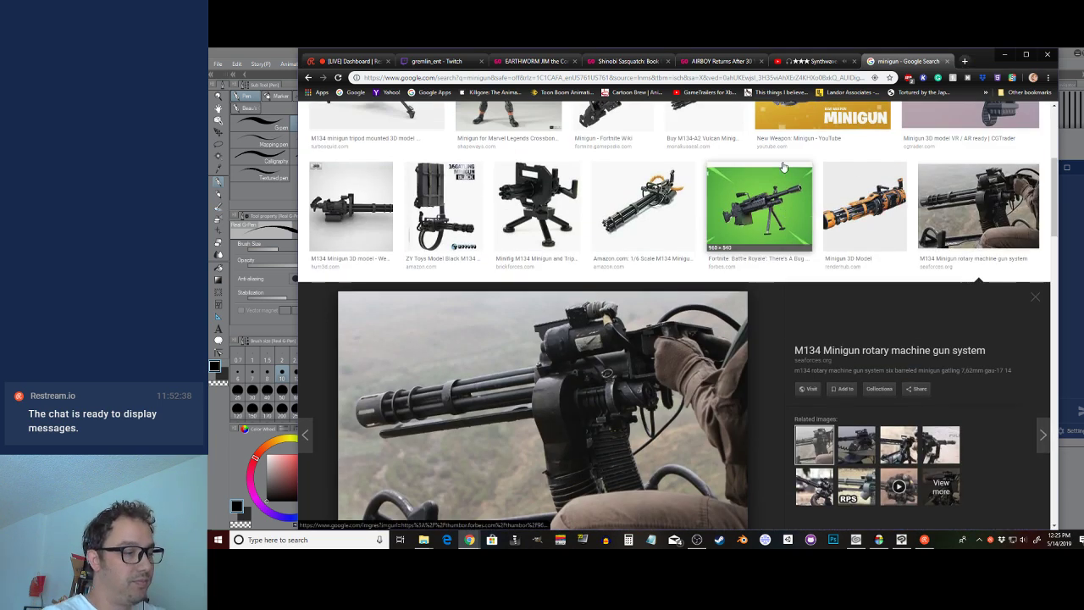
{"action": "scroll", "coordinate": [783, 167], "scroll_direction": "up", "scroll_amount": 1}
{"action": "scroll", "coordinate": [783, 167], "scroll_direction": "up", "scroll_amount": 3}
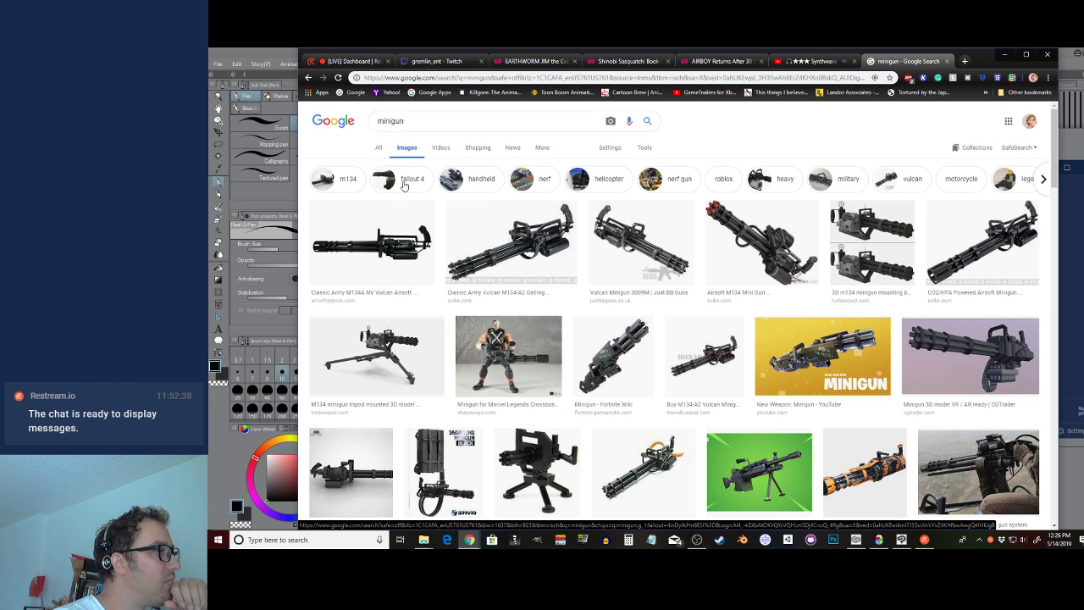
{"action": "left_click", "coordinate": [339, 185]}
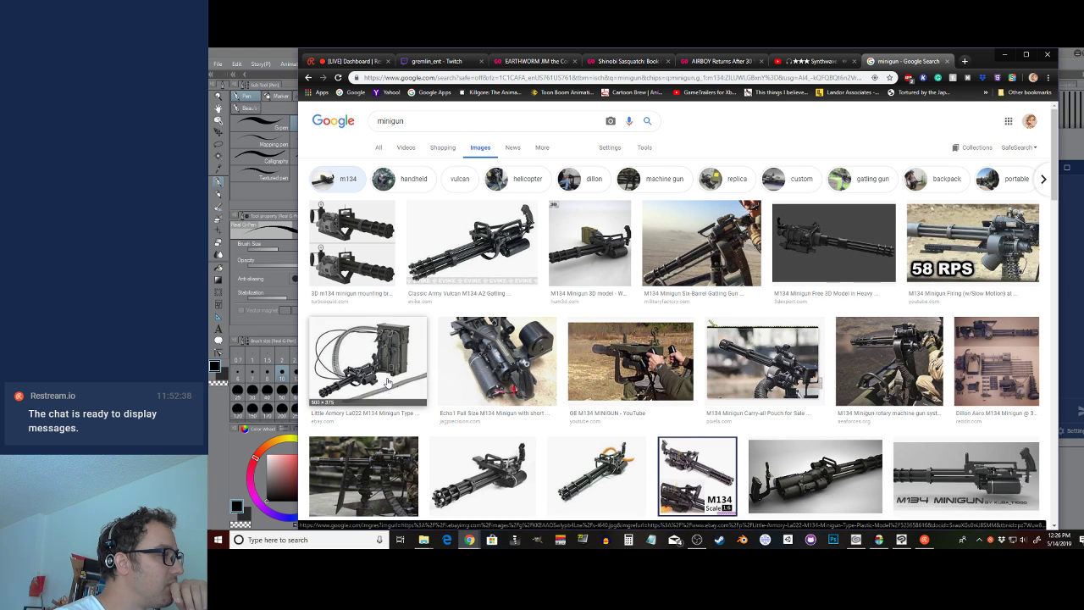
Preview the Little Armory La022 M134 model kit and two photos of the Echo1 Full Size M134 Minigun with short barrel
{"action": "left_click", "coordinate": [386, 349]}
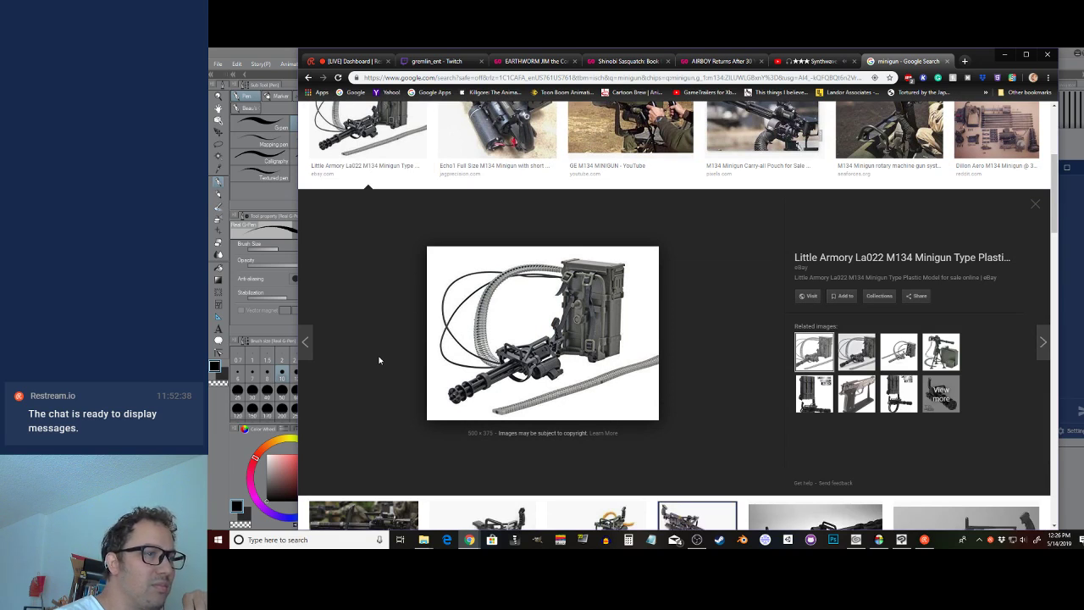
{"action": "left_click", "coordinate": [398, 136]}
{"action": "scroll", "coordinate": [540, 197], "scroll_direction": "up", "scroll_amount": 2}
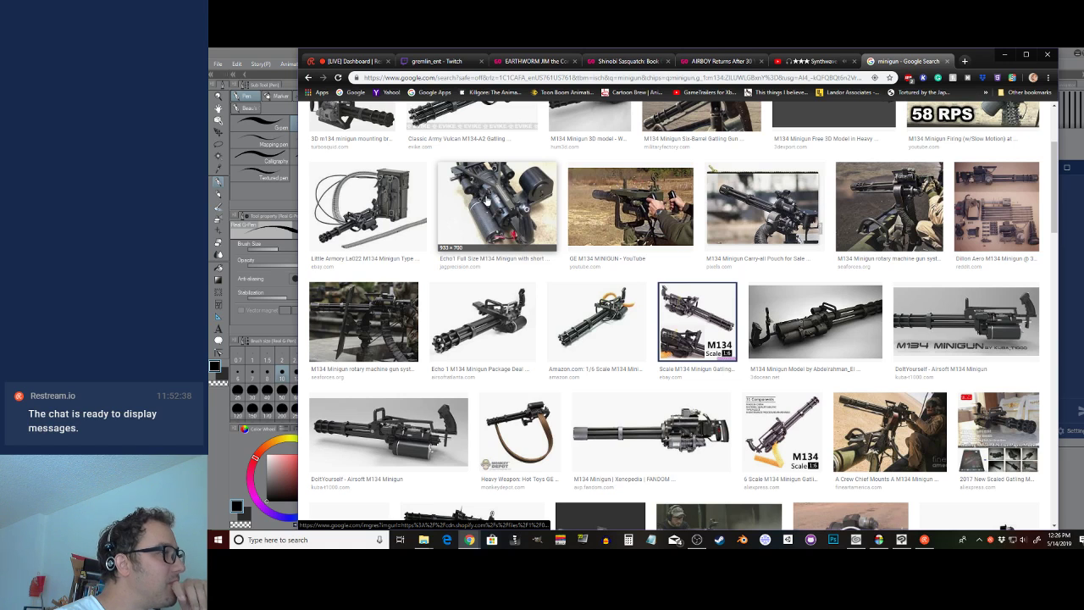
{"action": "left_click", "coordinate": [487, 201]}
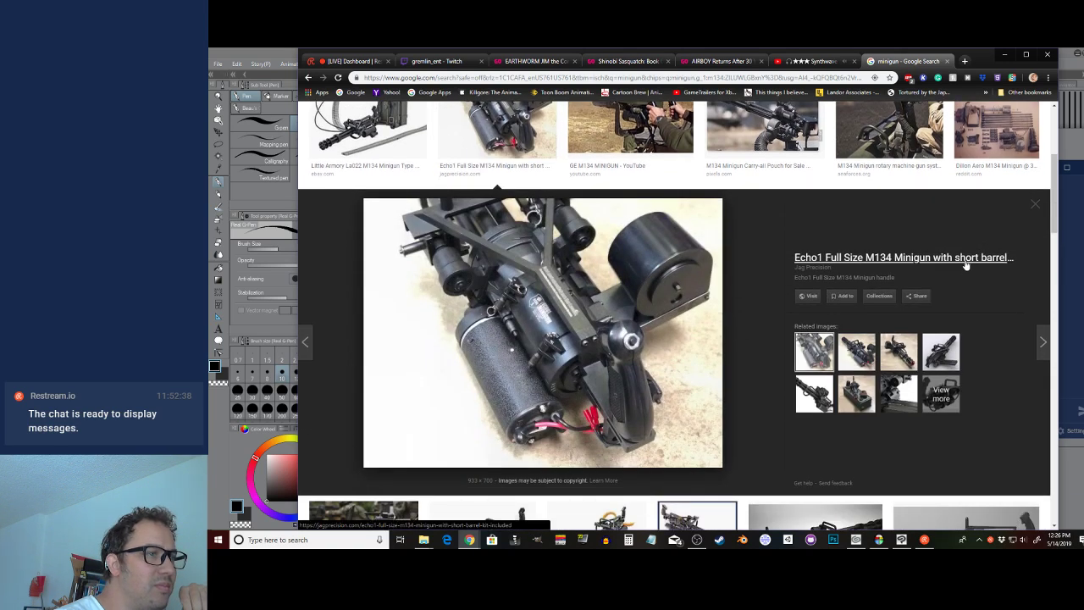
{"action": "left_click", "coordinate": [857, 351]}
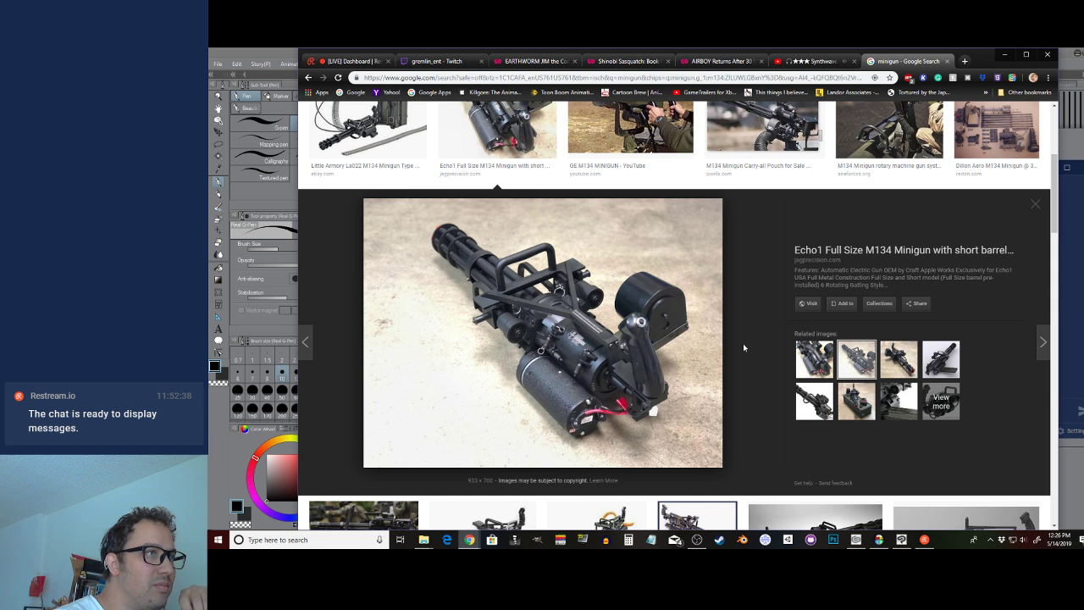
{"action": "scroll", "coordinate": [743, 343], "scroll_direction": "up", "scroll_amount": 1}
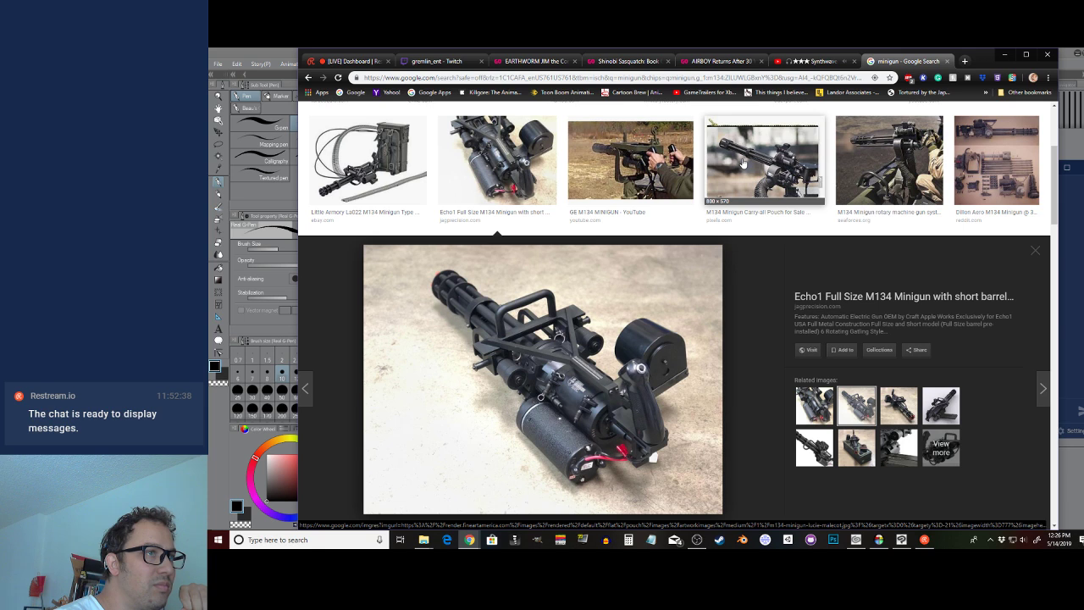
Preview the M134 rotary machine gun photo and its related images, including the crew chief, the minigun motorcycle and the seaforces.org grip close-up
{"action": "left_click", "coordinate": [888, 163]}
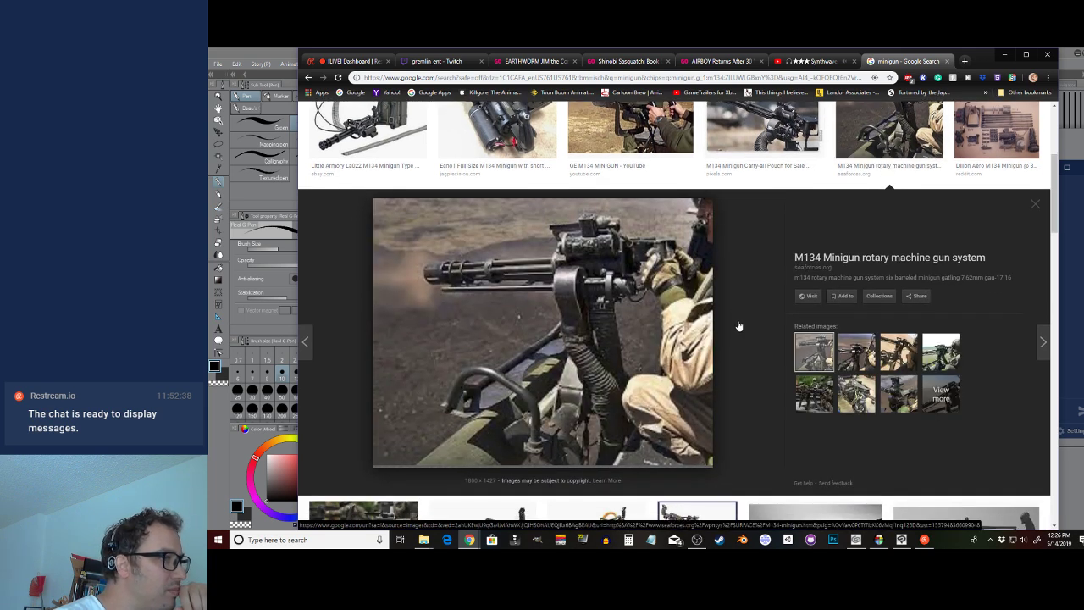
{"action": "left_click", "coordinate": [858, 358]}
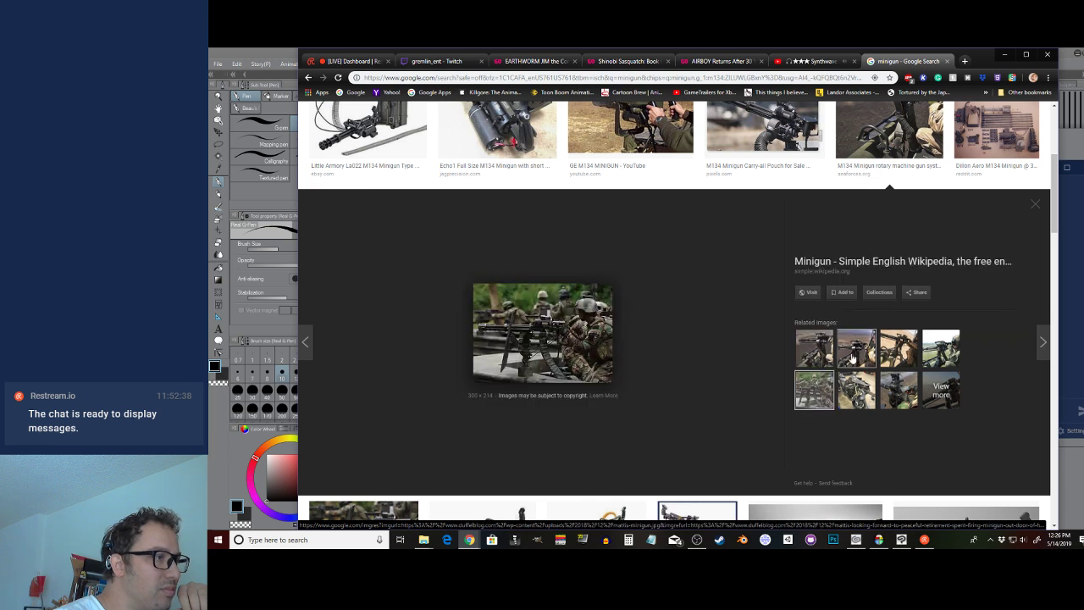
{"action": "left_click", "coordinate": [893, 363]}
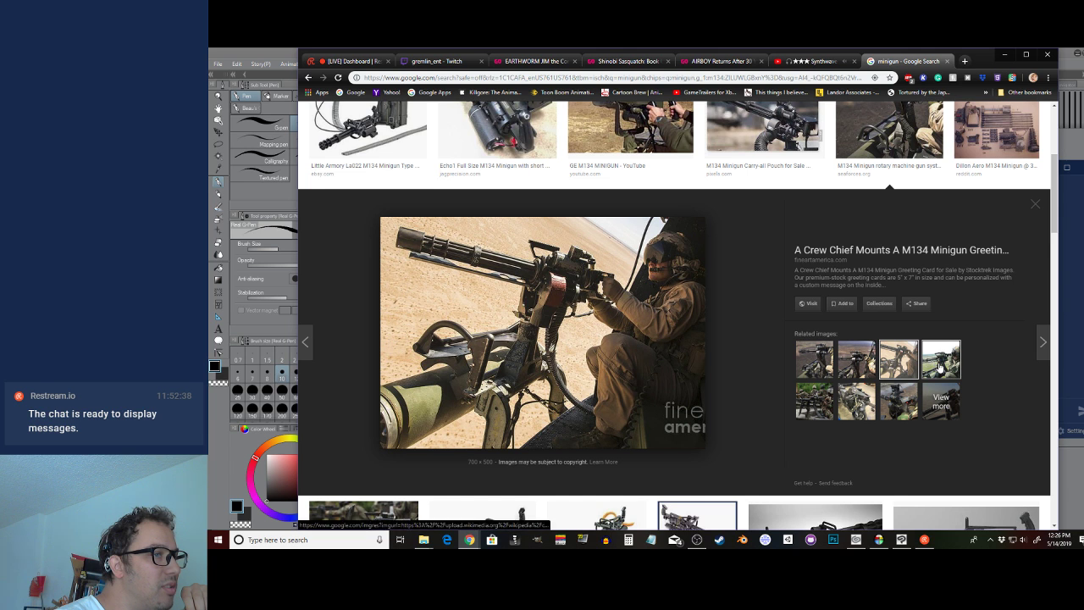
{"action": "left_click", "coordinate": [939, 360]}
{"action": "left_click", "coordinate": [850, 398]}
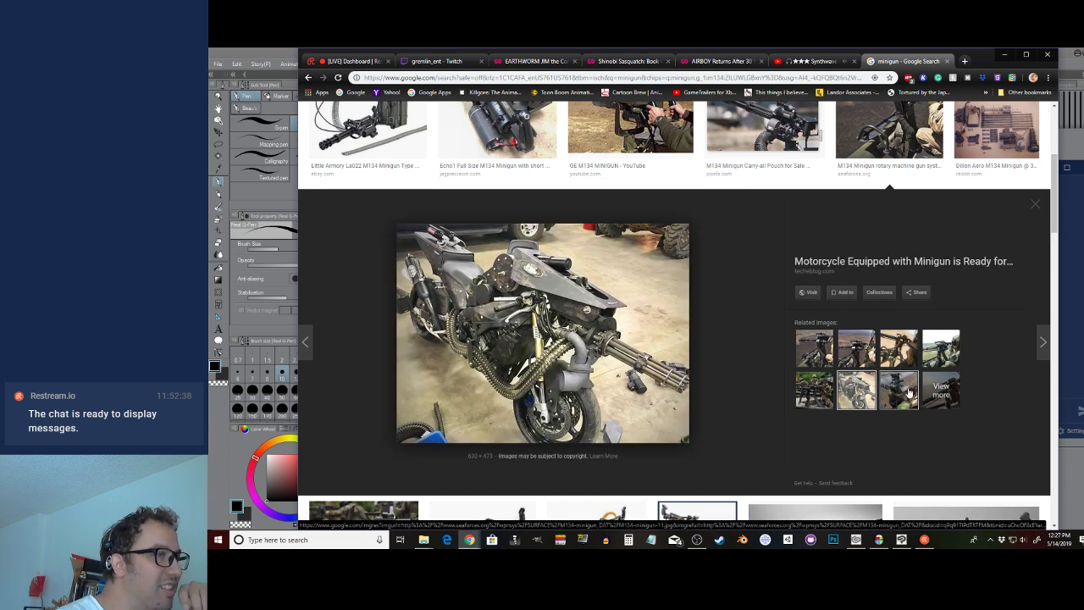
{"action": "left_click", "coordinate": [909, 391]}
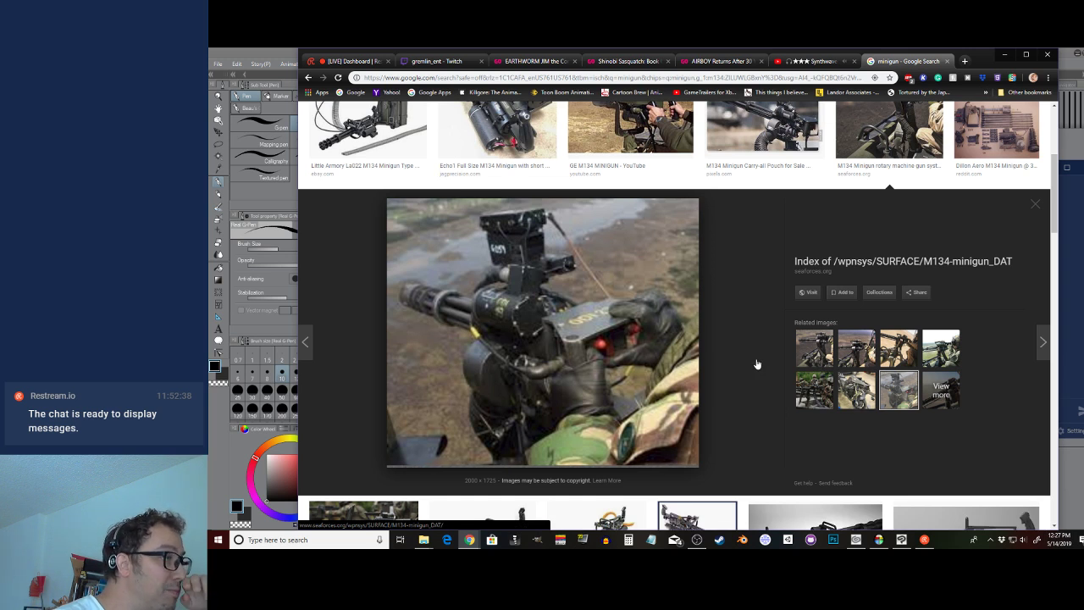
Preview the M134 photo with camouflaged soldiers and its related images, including the guns.com barrel close-up and the seaforces.org side view
{"action": "scroll", "coordinate": [757, 365], "scroll_direction": "down", "scroll_amount": 3}
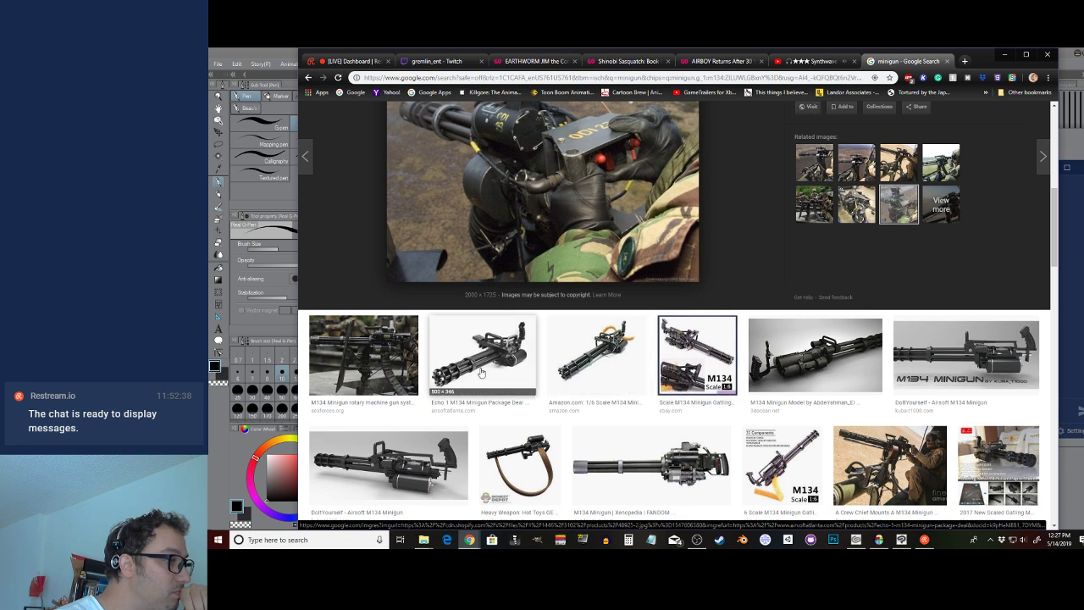
{"action": "scroll", "coordinate": [480, 373], "scroll_direction": "down", "scroll_amount": 1}
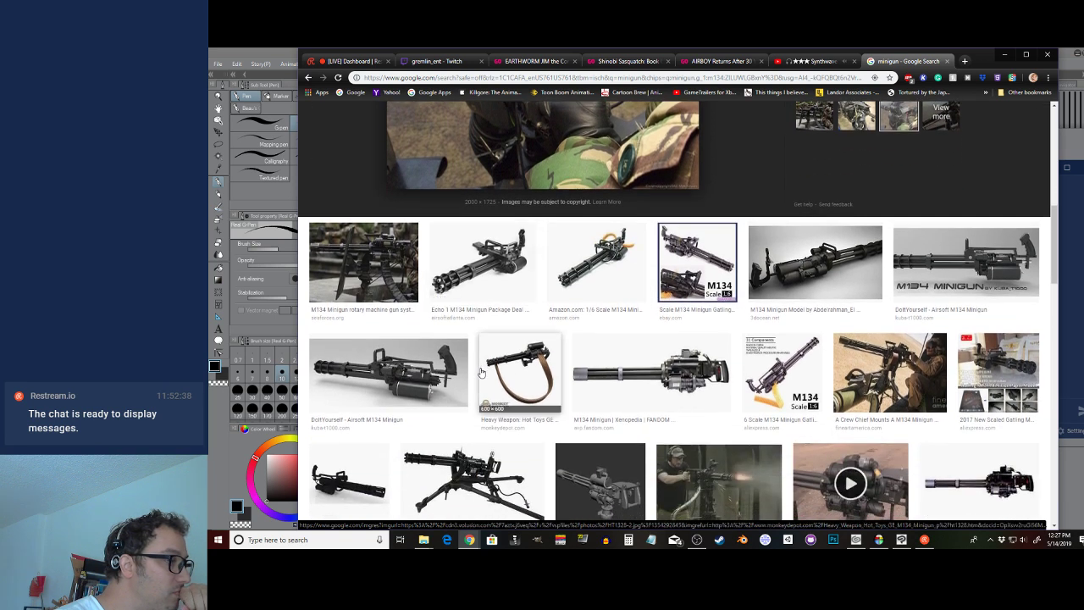
{"action": "left_click", "coordinate": [374, 261]}
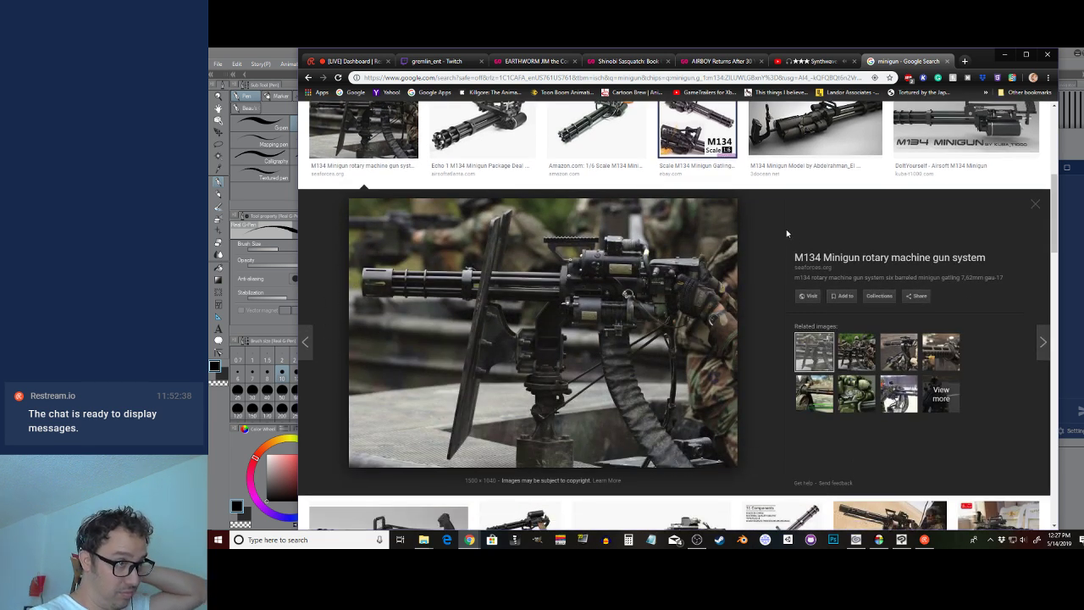
{"action": "left_click", "coordinate": [852, 364]}
{"action": "left_click", "coordinate": [903, 354]}
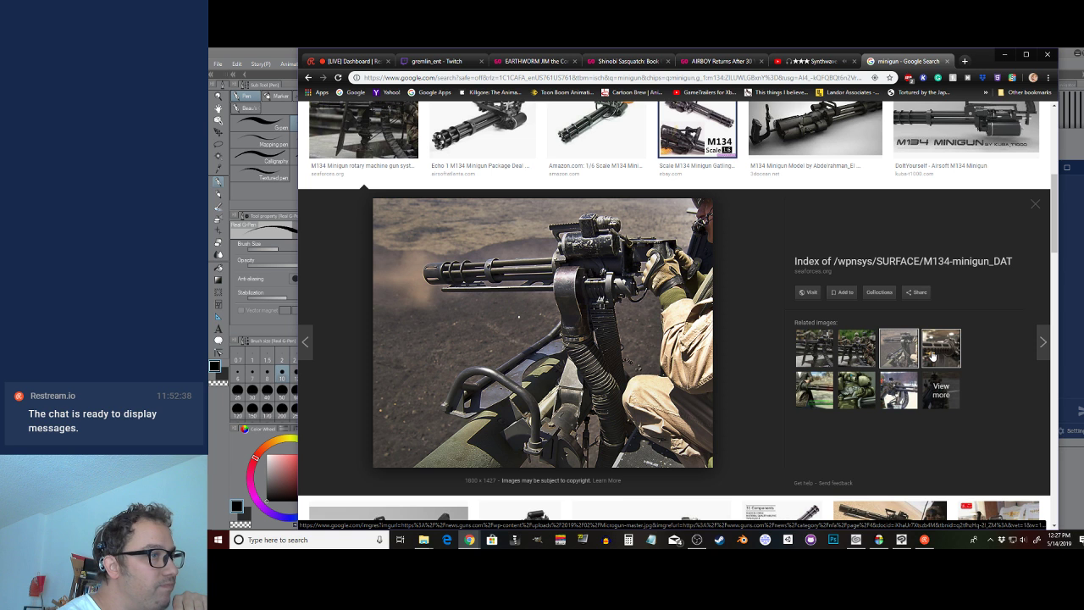
{"action": "left_click", "coordinate": [933, 356]}
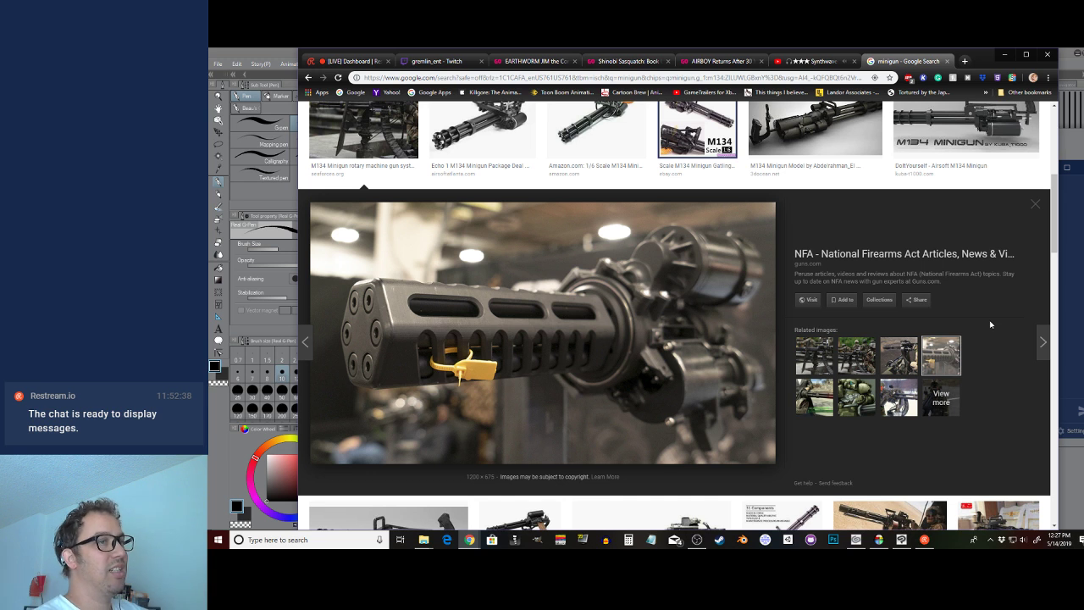
{"action": "left_click", "coordinate": [888, 366]}
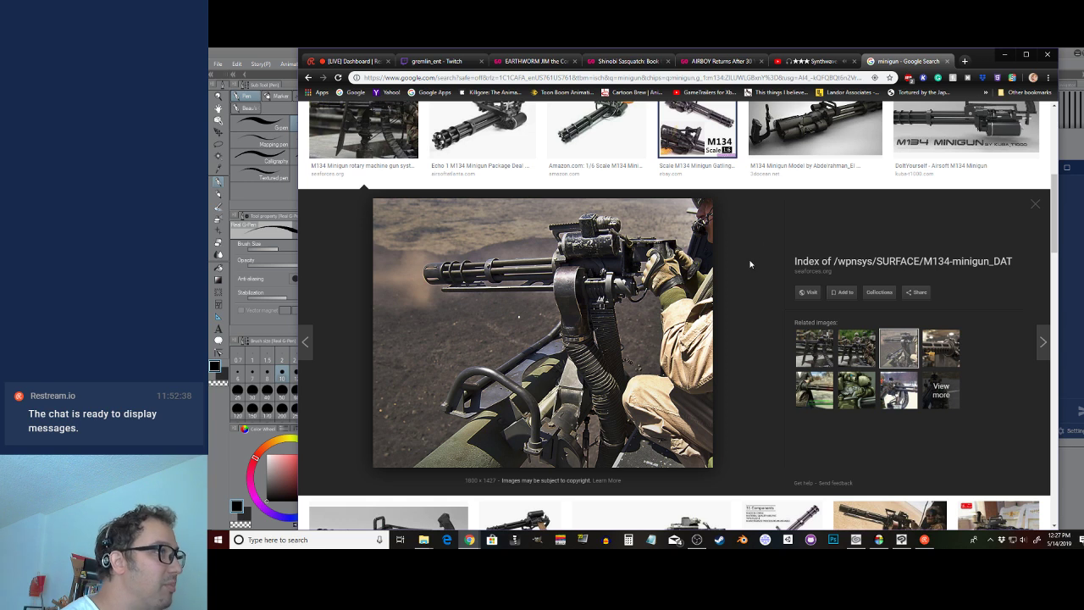
{"action": "scroll", "coordinate": [749, 264], "scroll_direction": "up", "scroll_amount": 4}
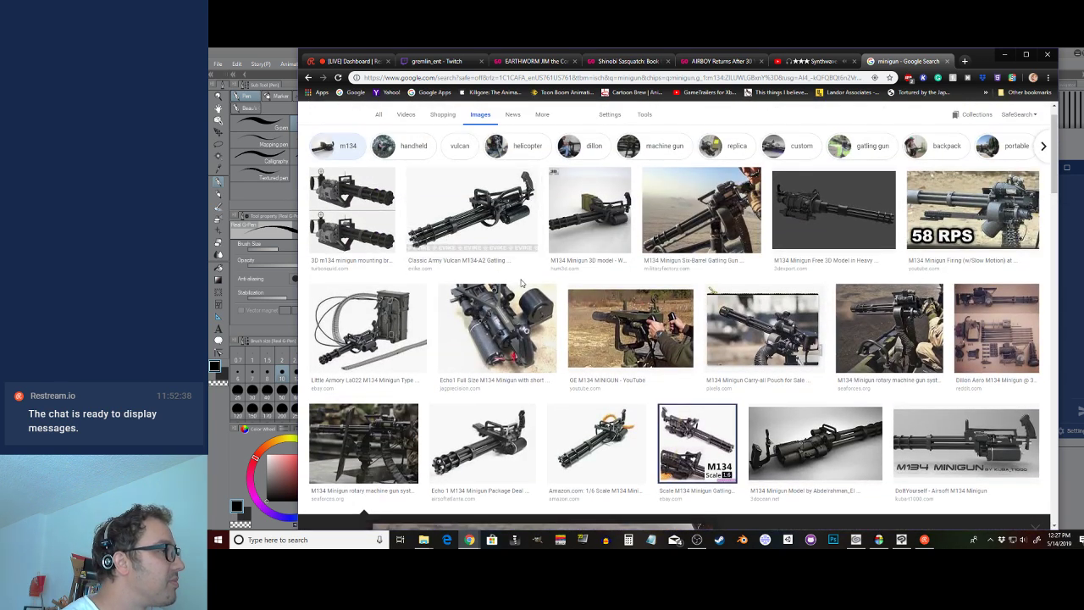
{"action": "scroll", "coordinate": [522, 284], "scroll_direction": "down", "scroll_amount": 2}
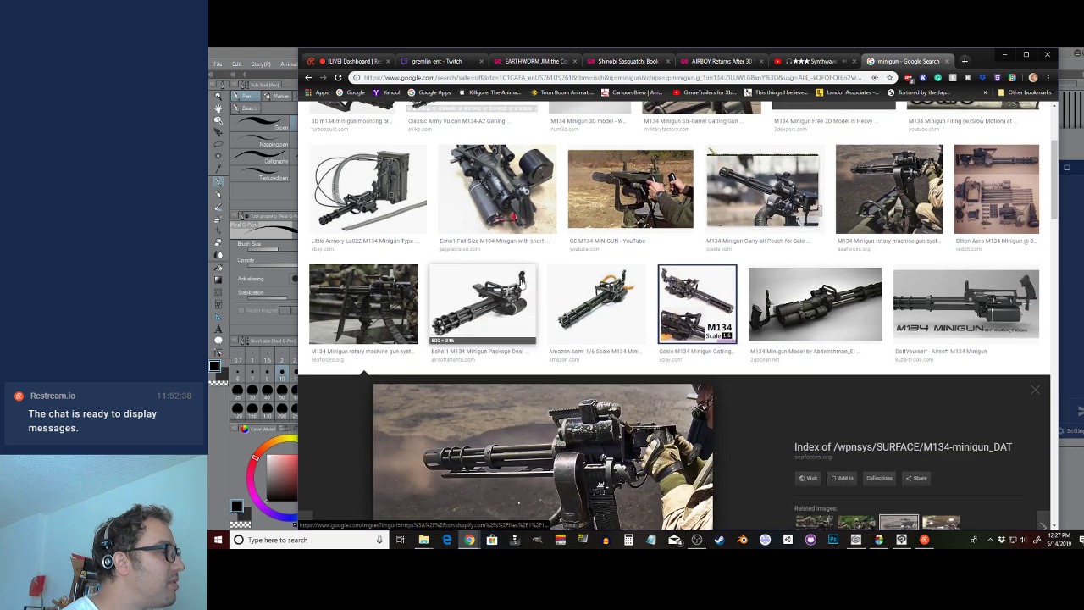
Preview the Classic Army Vulcan M134-A2 Gatling image from the minigun results and shift the browser window aside
{"action": "scroll", "coordinate": [522, 284], "scroll_direction": "down", "scroll_amount": 1}
{"action": "scroll", "coordinate": [524, 285], "scroll_direction": "up", "scroll_amount": 2}
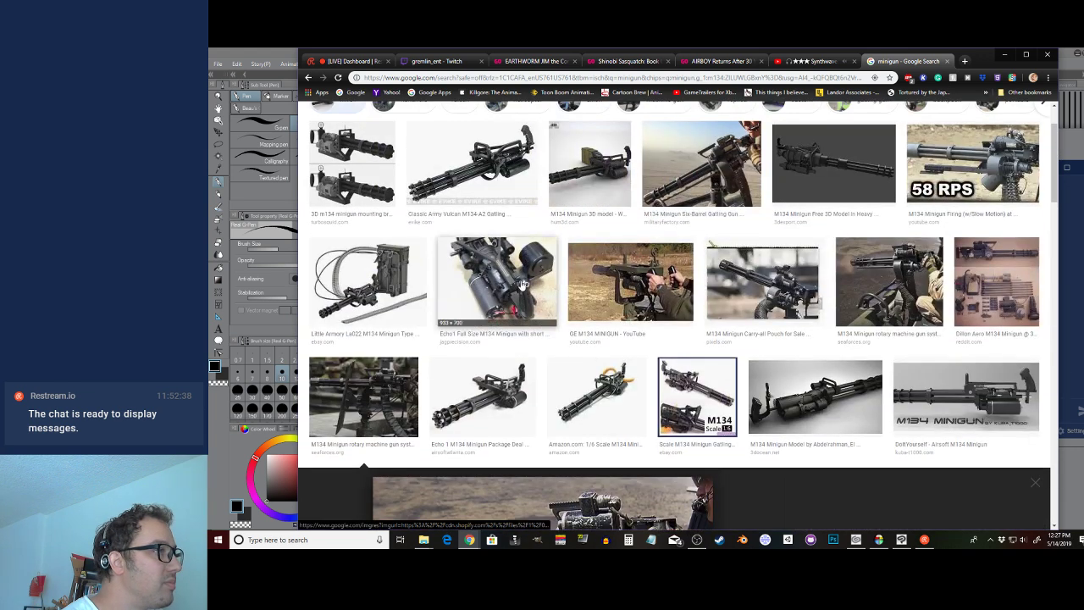
{"action": "left_click", "coordinate": [491, 146]}
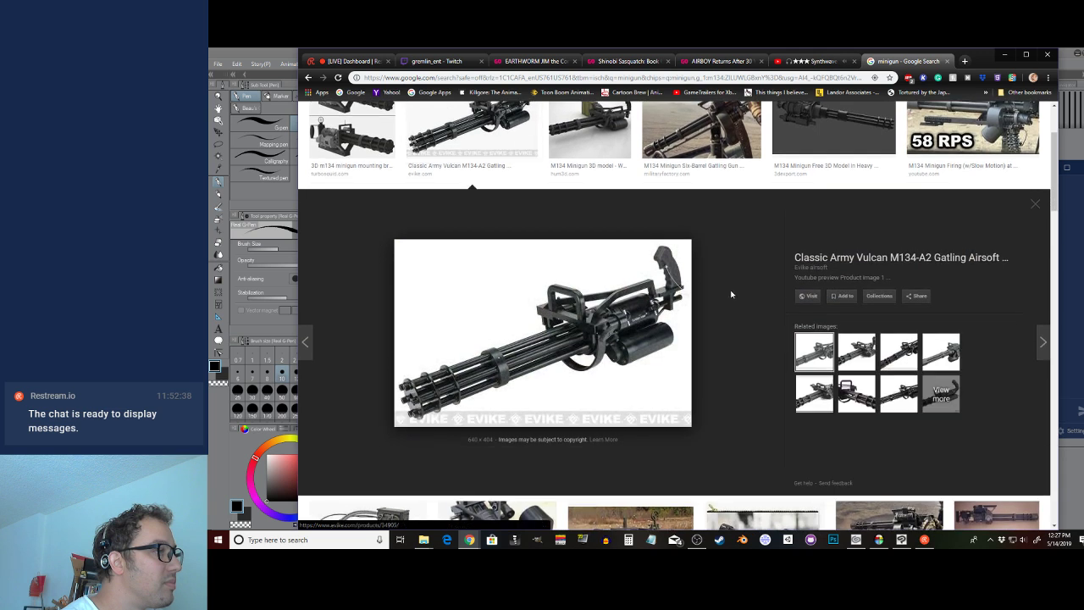
{"action": "left_click_drag", "start_coordinate": [984, 61], "coordinate": [901, 61]}
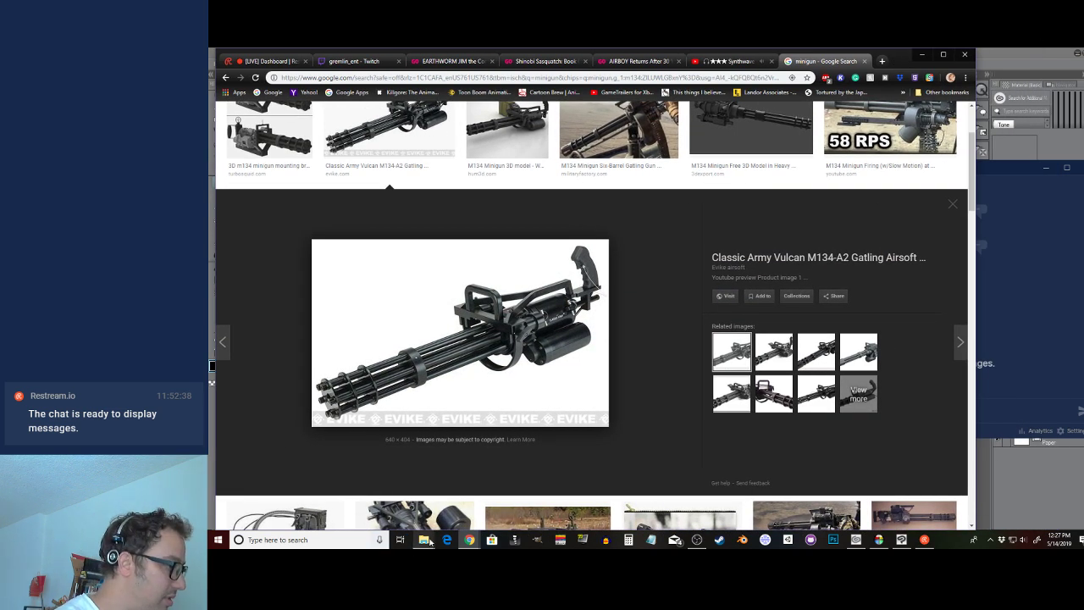
Switch to the KG_images File Explorer window and go to the #2 Matador folder inside Slaughter Squad
{"action": "mouse_move", "coordinate": [430, 542]}
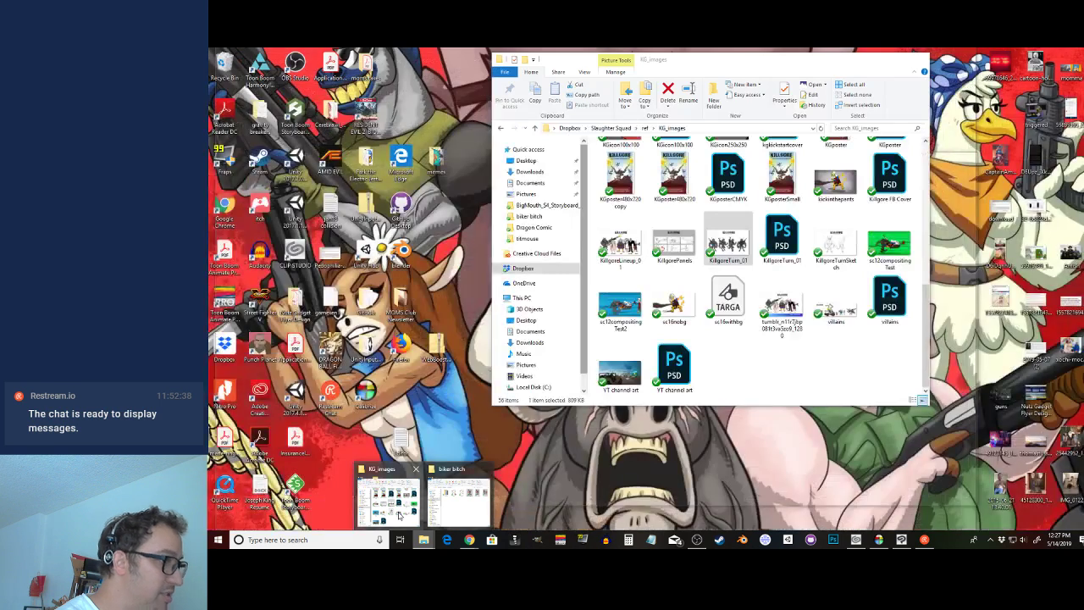
{"action": "left_click", "coordinate": [387, 501]}
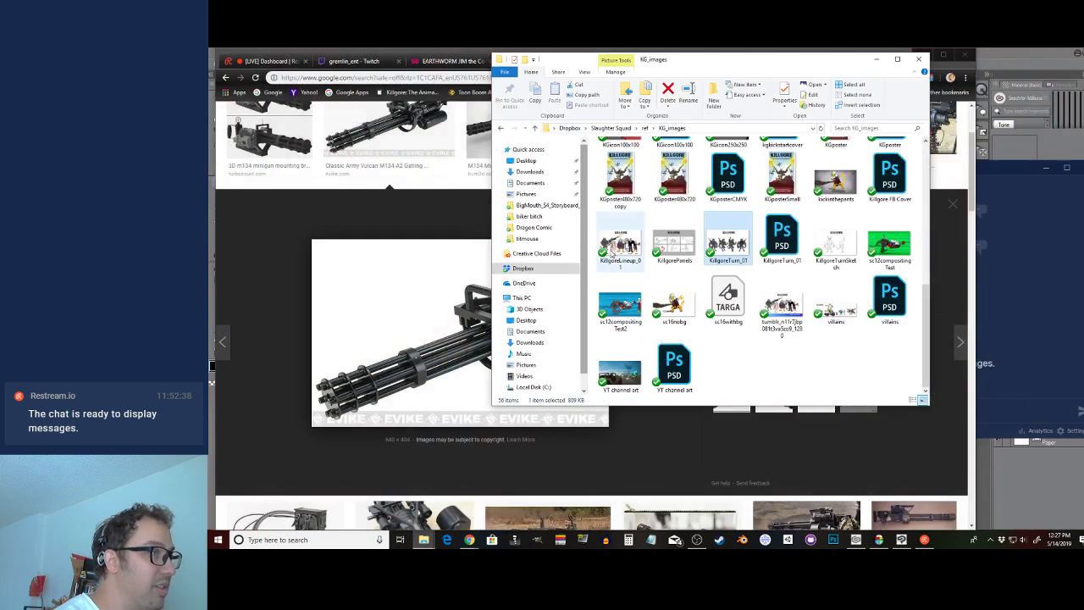
{"action": "left_click", "coordinate": [610, 128]}
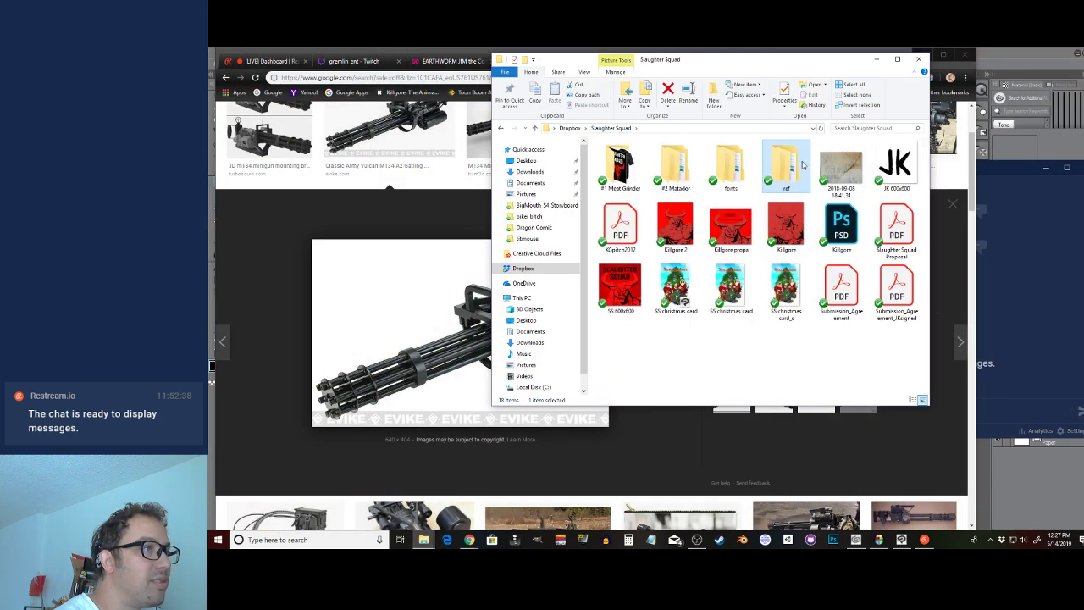
{"action": "double_click", "coordinate": [674, 167]}
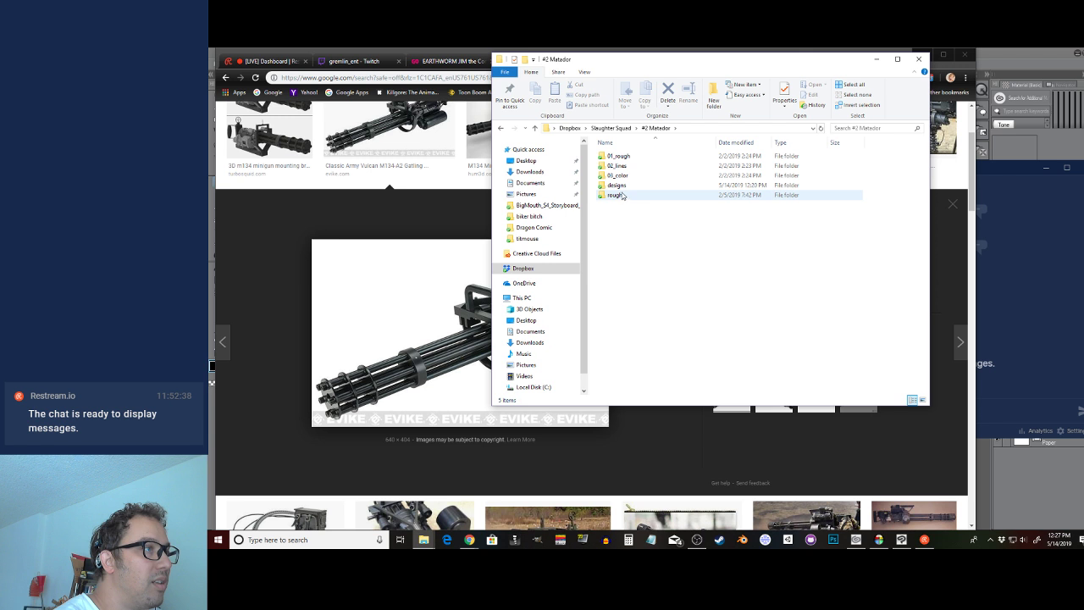
Create a folder named ref inside #2 Matador and open it
{"action": "right_click", "coordinate": [696, 189]}
{"action": "key", "text": "Escape"}
{"action": "left_click", "coordinate": [717, 93]}
{"action": "type", "text": "ref"}
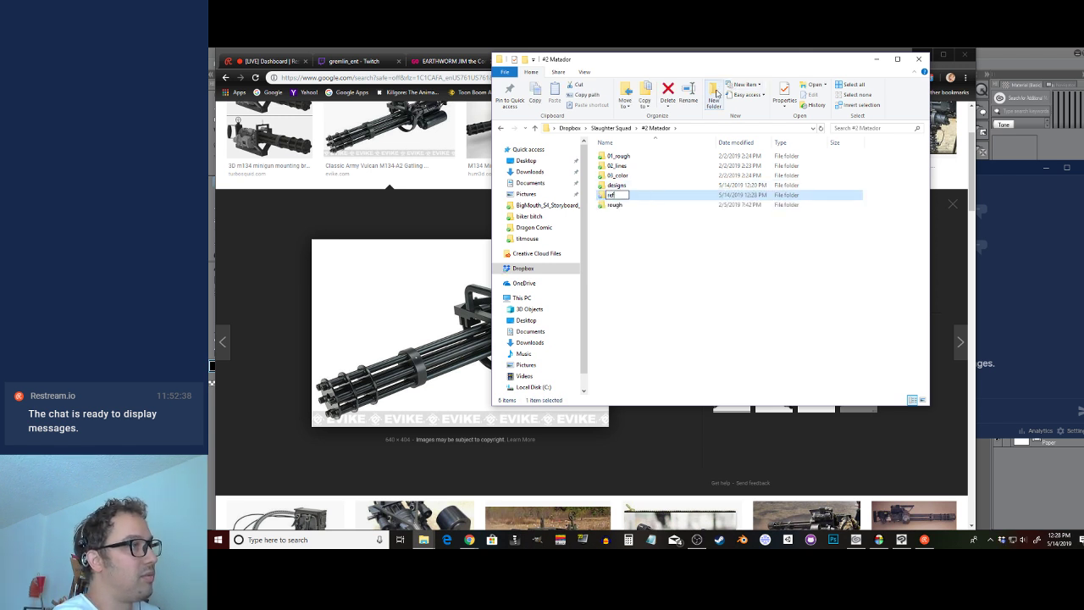
{"action": "key", "text": "Return"}
{"action": "left_click", "coordinate": [617, 187]}
{"action": "double_click", "coordinate": [611, 204]}
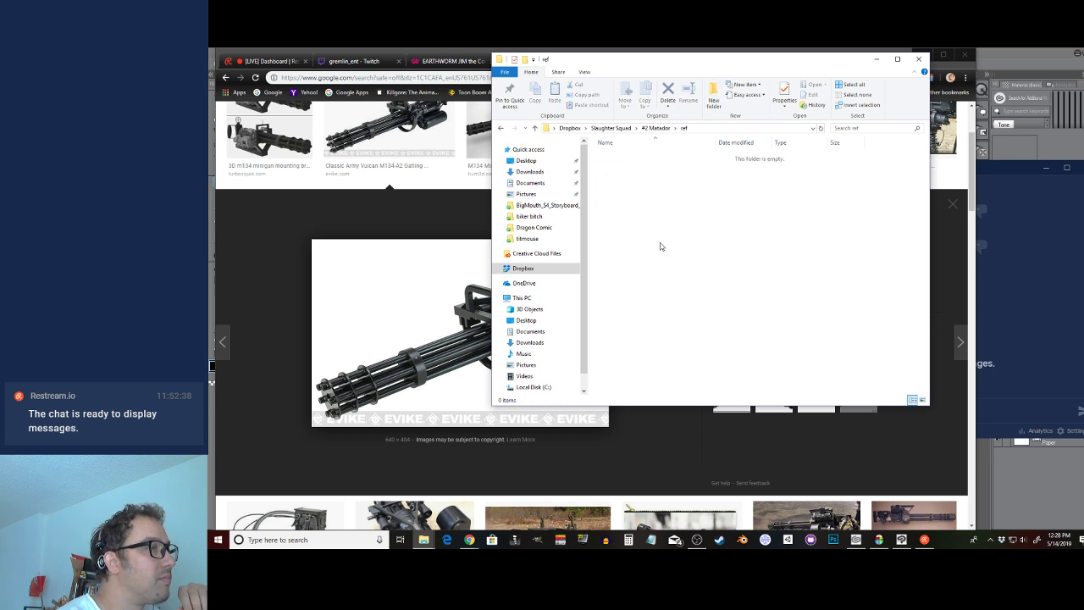
Save the previewed Classic Army Vulcan M134-A2 image from Chrome into the ref folder
{"action": "left_click", "coordinate": [405, 347]}
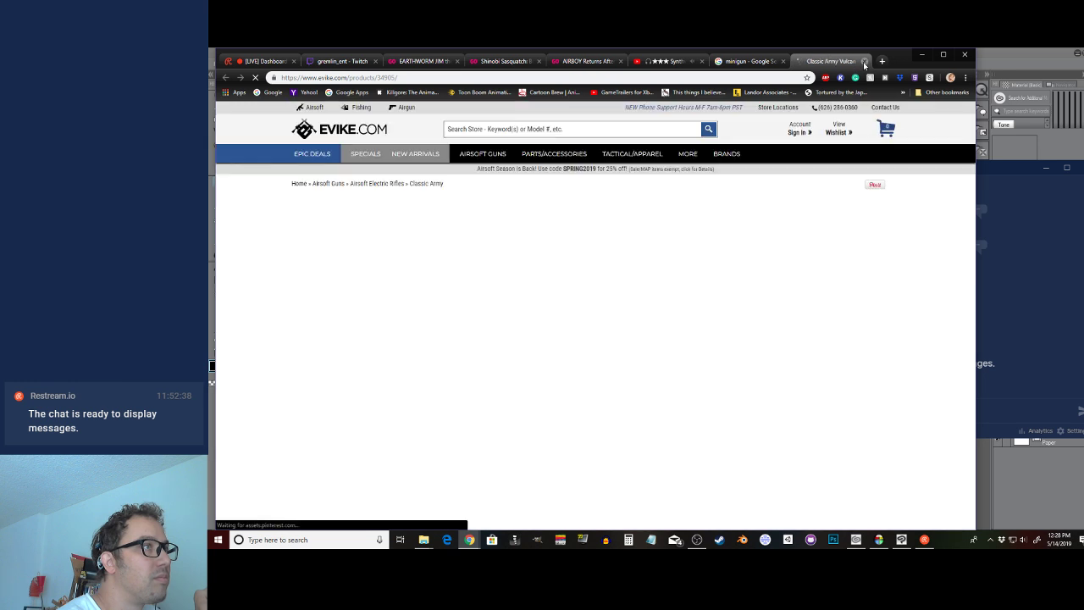
{"action": "left_click", "coordinate": [864, 61]}
{"action": "right_click", "coordinate": [499, 343]}
{"action": "left_click", "coordinate": [566, 411]}
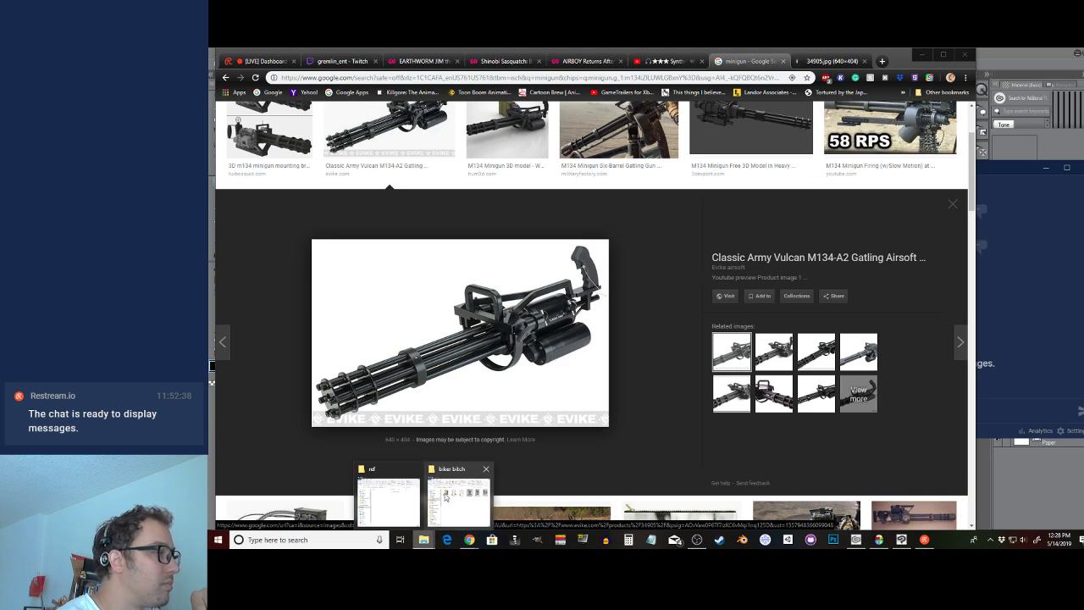
{"action": "left_click", "coordinate": [388, 500]}
{"action": "left_click_drag", "start_coordinate": [686, 66], "coordinate": [882, 110]}
{"action": "left_click_drag", "start_coordinate": [469, 351], "coordinate": [940, 220]}
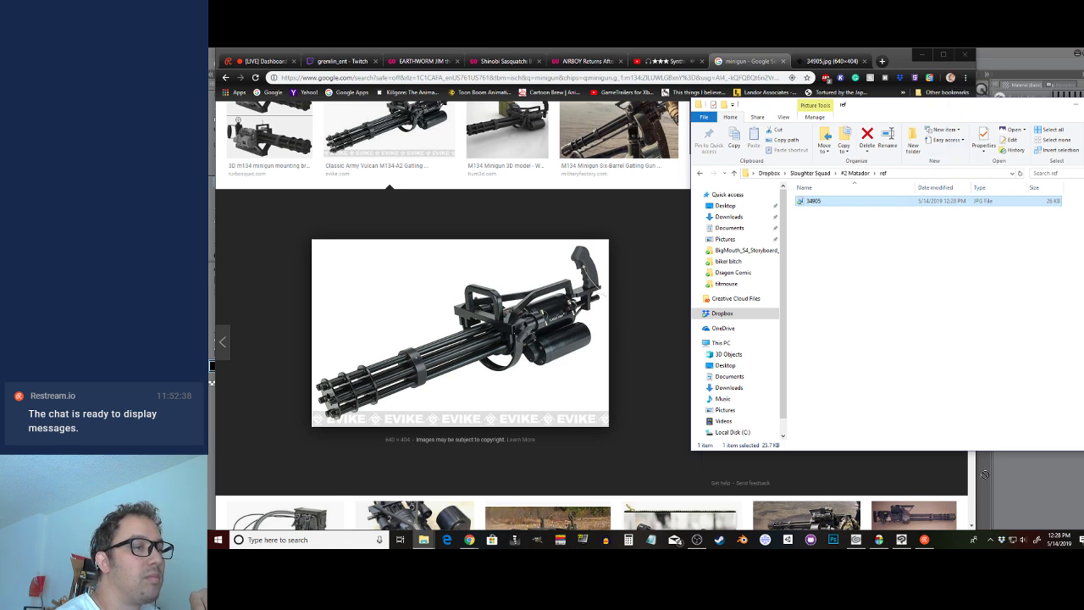
Open the saved 34905 image in Clip Studio Paint and paste a copy of it into the jasper canvas
{"action": "left_click", "coordinate": [923, 55]}
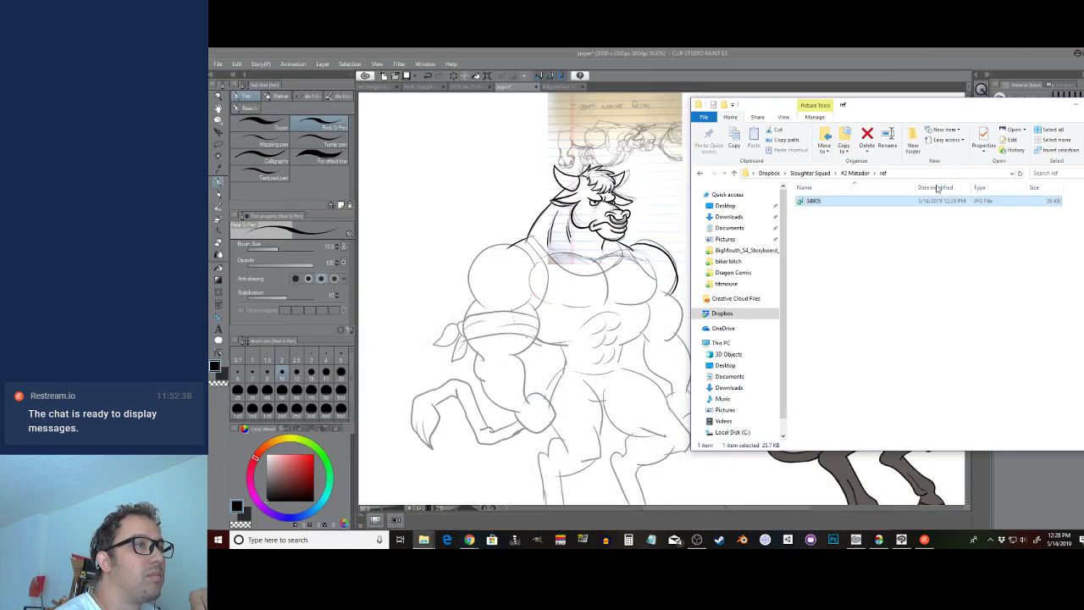
{"action": "left_click_drag", "start_coordinate": [623, 89], "coordinate": [624, 87]}
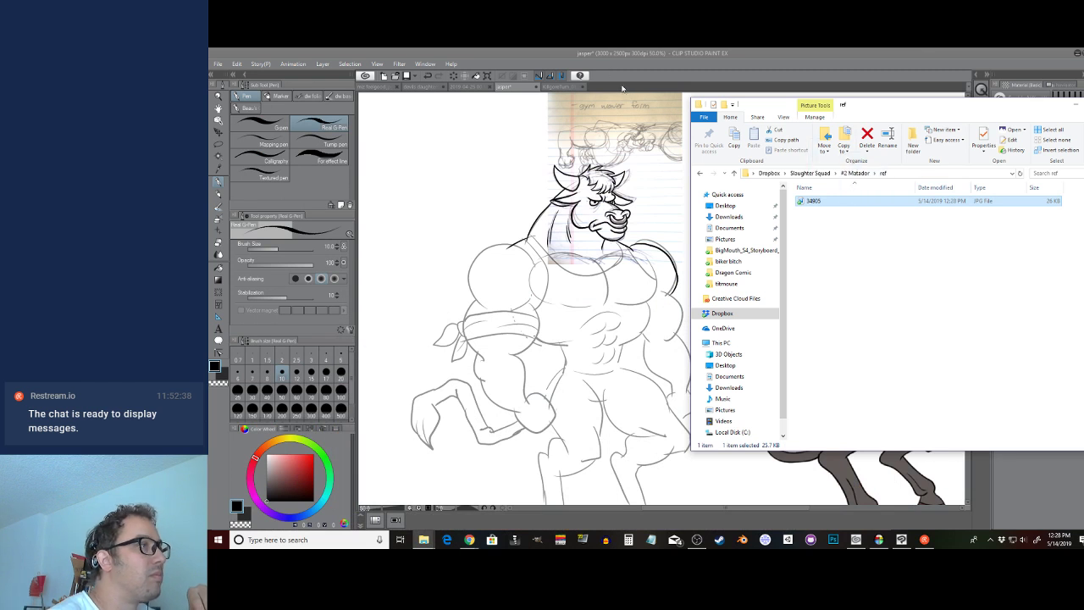
{"action": "left_click", "coordinate": [643, 81]}
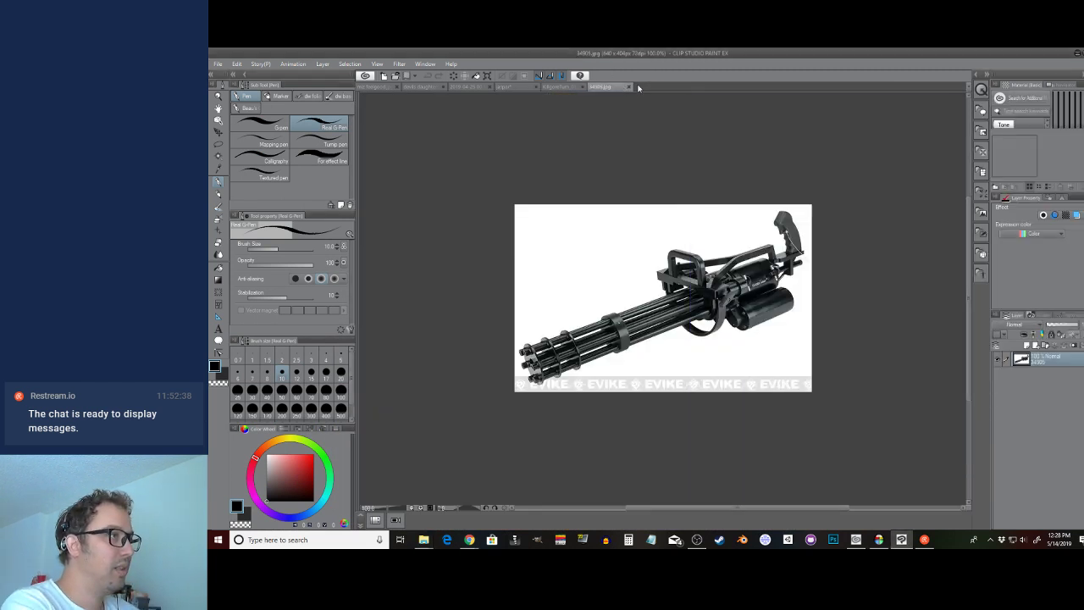
{"action": "left_click", "coordinate": [507, 87]}
{"action": "key", "text": "ctrl+v"}
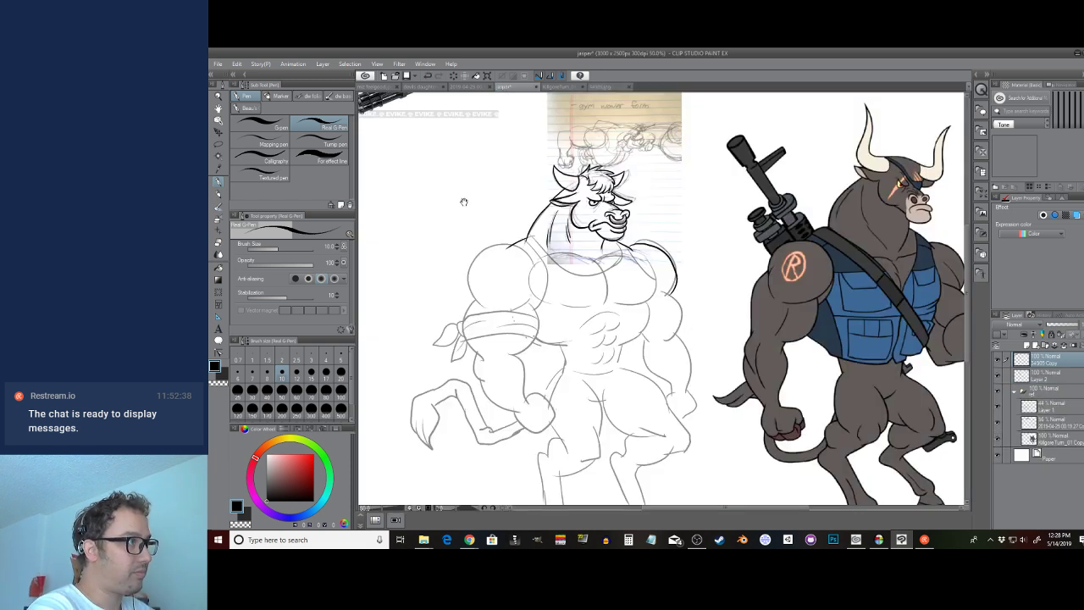
Move the pasted minigun image from the canvas corner down to the bull sketch's bandaged arm
{"action": "key", "text": "o"}
{"action": "left_click_drag", "start_coordinate": [384, 123], "coordinate": [399, 264]}
{"action": "scroll", "coordinate": [544, 313], "scroll_direction": "down", "scroll_amount": 1}
{"action": "left_click_drag", "start_coordinate": [555, 342], "coordinate": [571, 325]}
{"action": "left_click_drag", "start_coordinate": [506, 236], "coordinate": [515, 273]}
Convert the minigun layer's brightness to opacity
{"action": "left_click", "coordinate": [237, 64]}
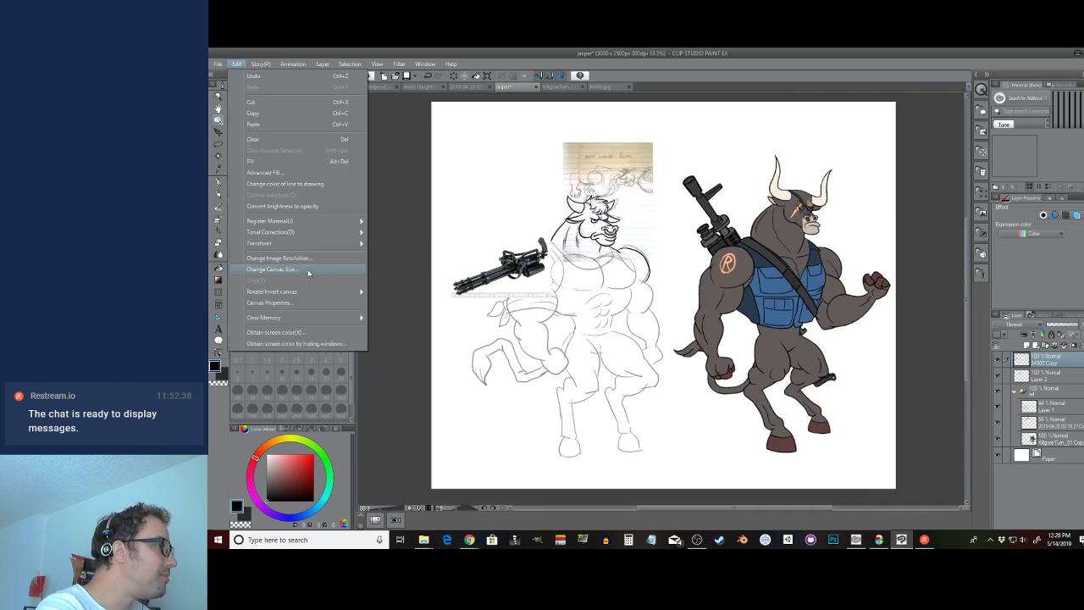
{"action": "mouse_move", "coordinate": [312, 232]}
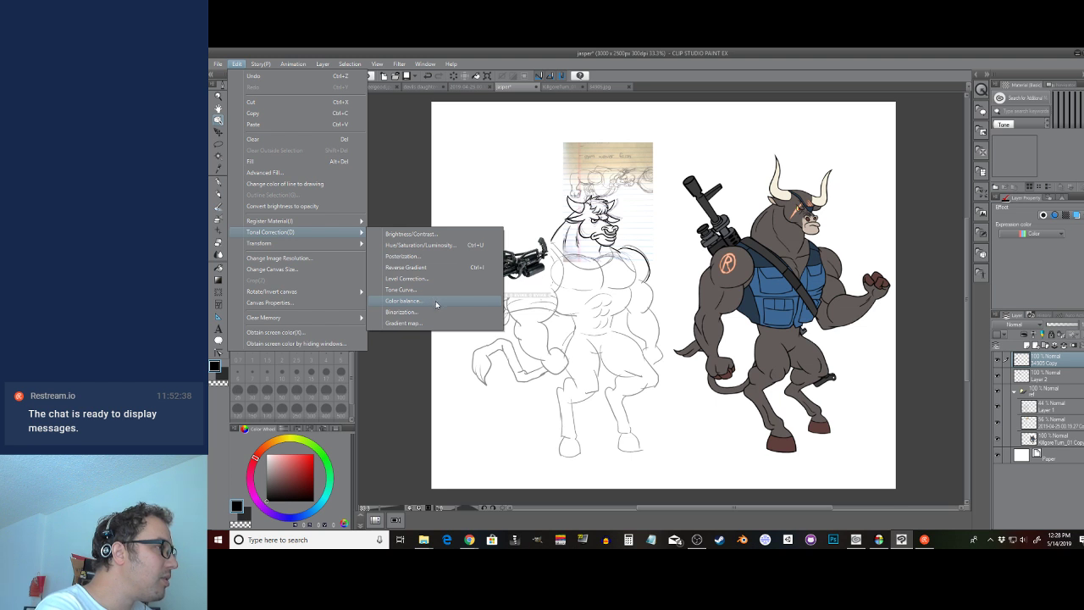
{"action": "left_click", "coordinate": [298, 210]}
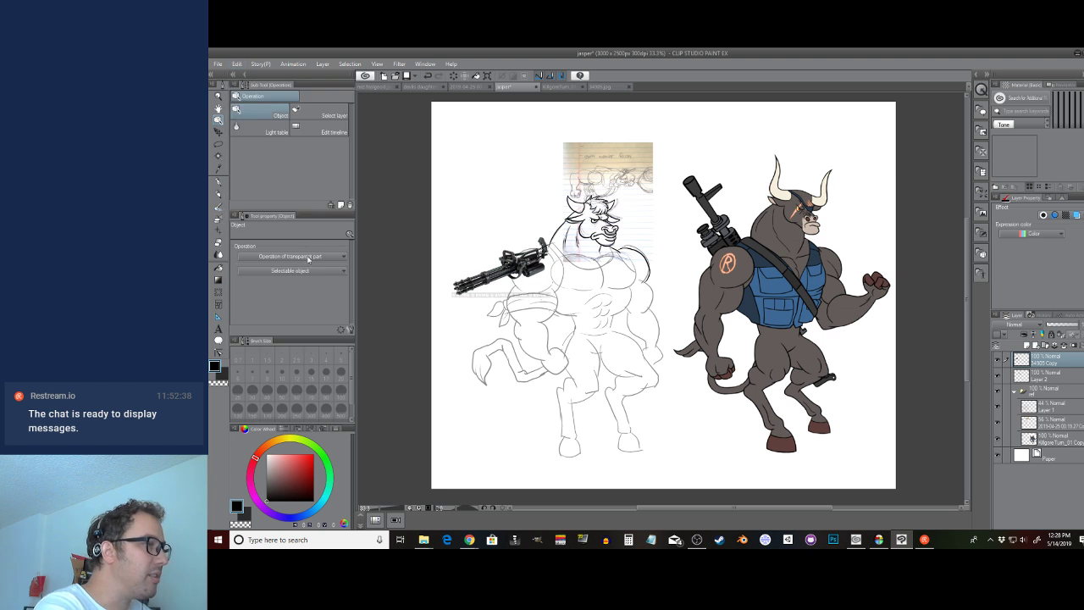
Move the minigun image across the bull sketch's chest and check its transparency by toggling the paper layer's visibility
{"action": "left_click_drag", "start_coordinate": [507, 281], "coordinate": [614, 324]}
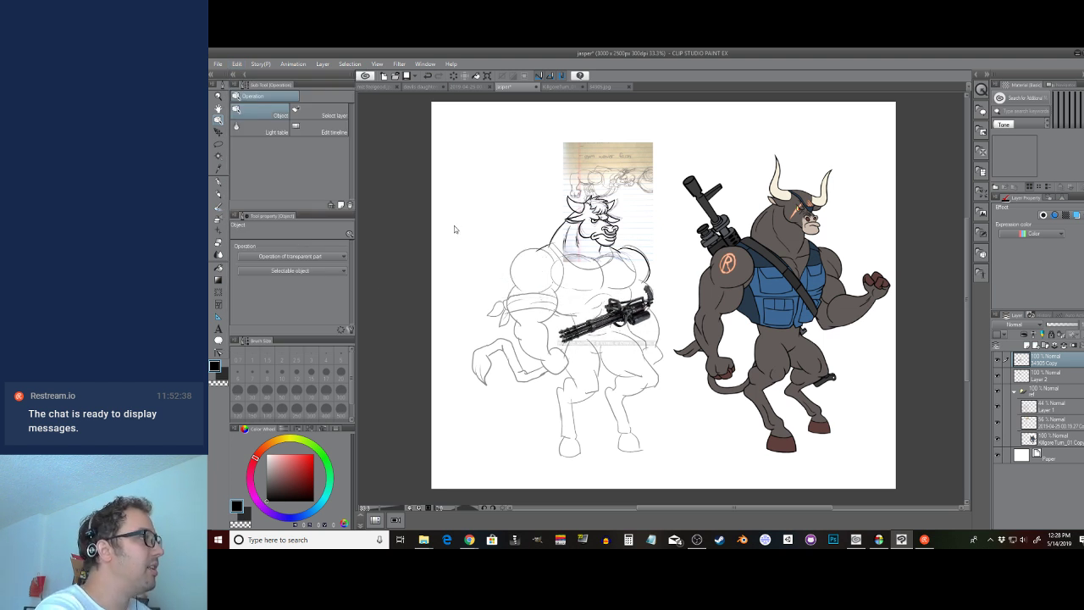
{"action": "left_click", "coordinate": [237, 65]}
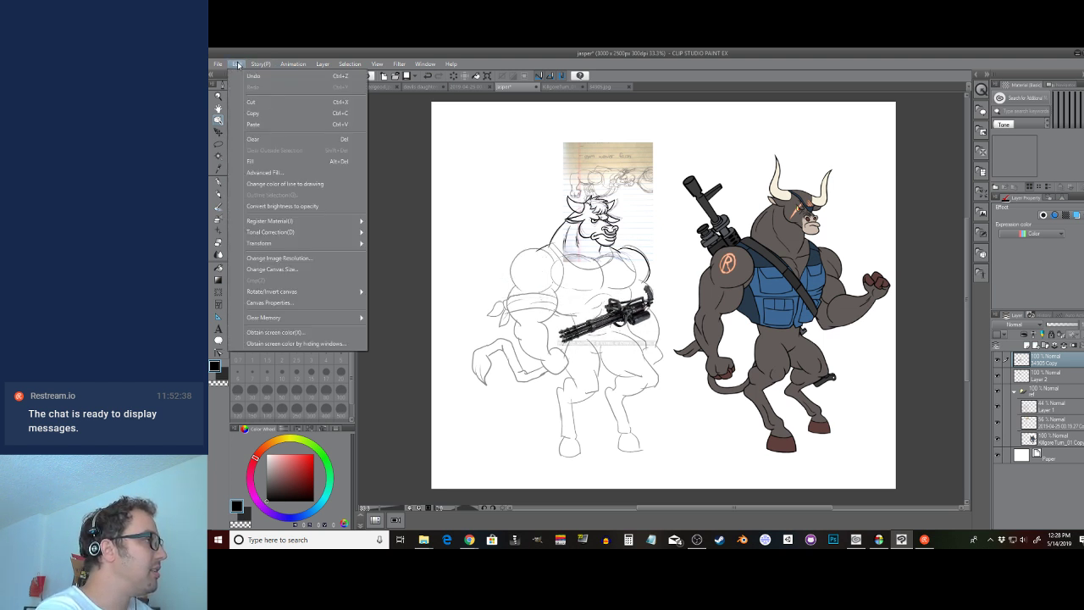
{"action": "left_click", "coordinate": [237, 65]}
{"action": "left_click_drag", "start_coordinate": [631, 315], "coordinate": [631, 283]}
{"action": "left_click", "coordinate": [997, 458]}
{"action": "left_click", "coordinate": [998, 456]}
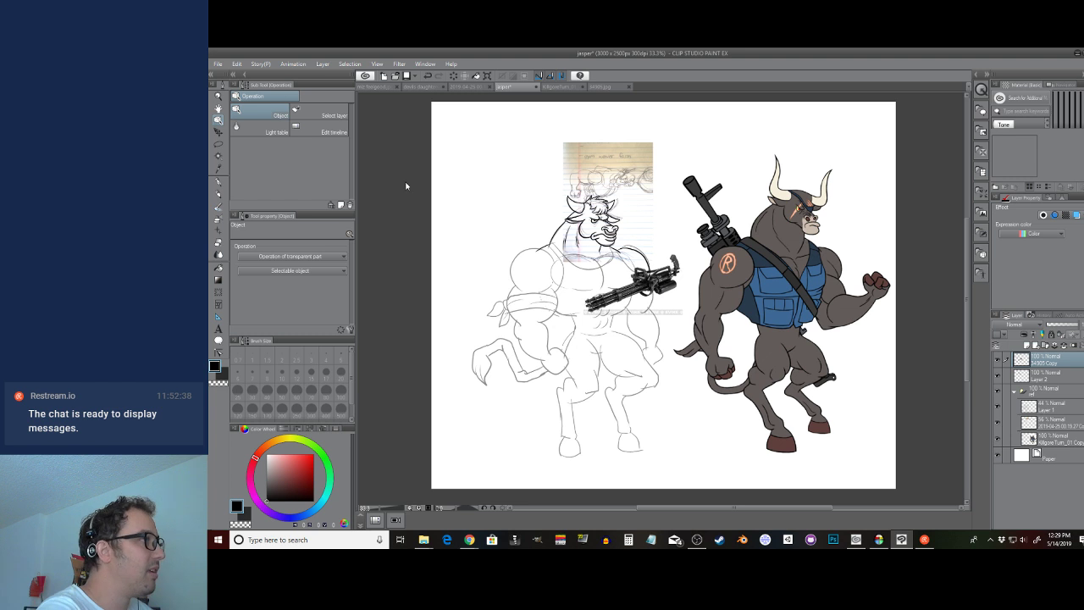
Flip the minigun image horizontally
{"action": "left_click", "coordinate": [237, 64]}
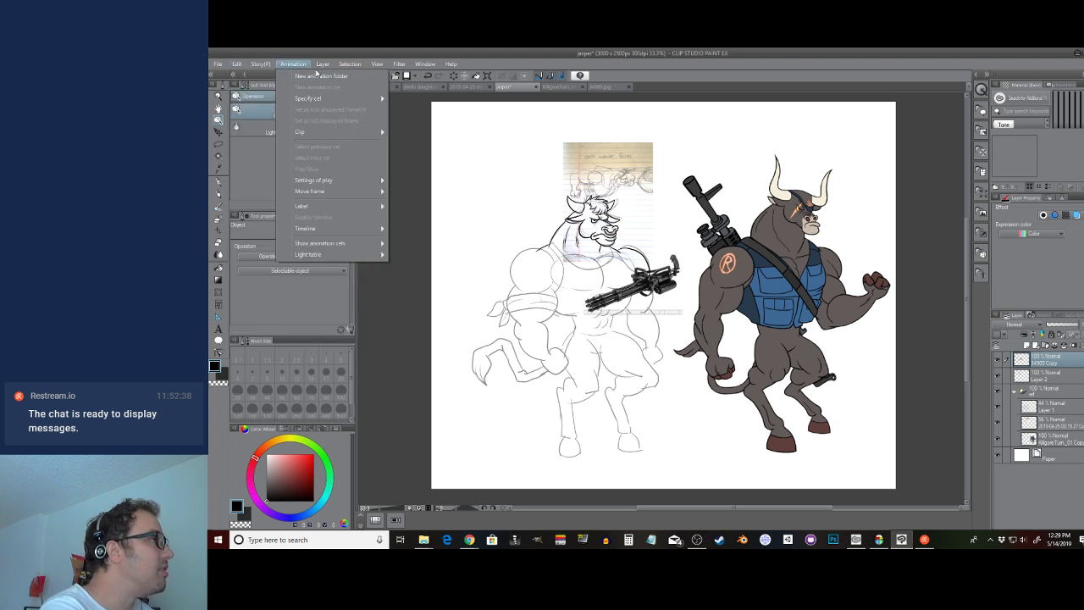
{"action": "mouse_move", "coordinate": [326, 66]}
{"action": "mouse_move", "coordinate": [237, 65]}
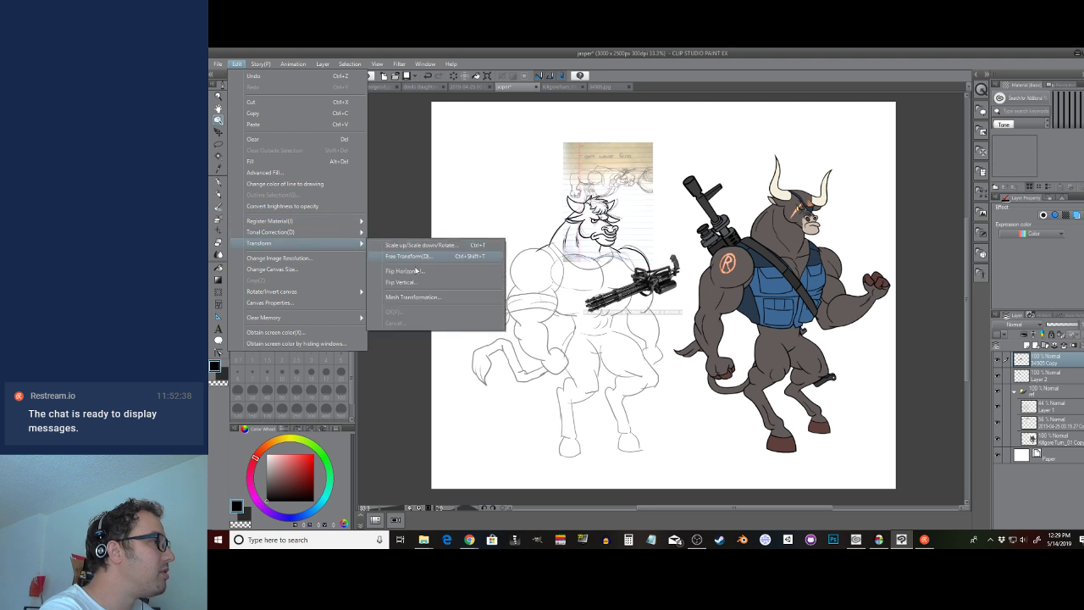
{"action": "left_click", "coordinate": [457, 255]}
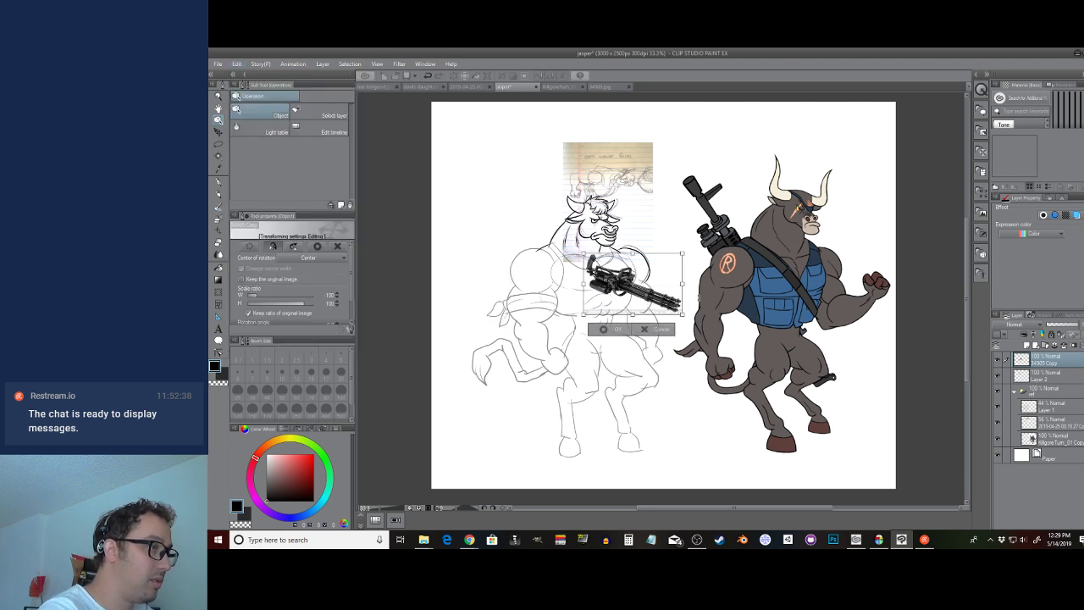
Enlarge and rotate the flipped minigun so it sits nearly level at the bull sketch's waist, with its barrels over the coloured bull
{"action": "mouse_move", "coordinate": [629, 288]}
{"action": "left_mouse_down"}
{"action": "mouse_move", "coordinate": [655, 360]}
{"action": "mouse_move", "coordinate": [593, 364]}
{"action": "mouse_move", "coordinate": [596, 378]}
{"action": "left_mouse_up"}
{"action": "left_click_drag", "start_coordinate": [650, 345], "coordinate": [773, 231]}
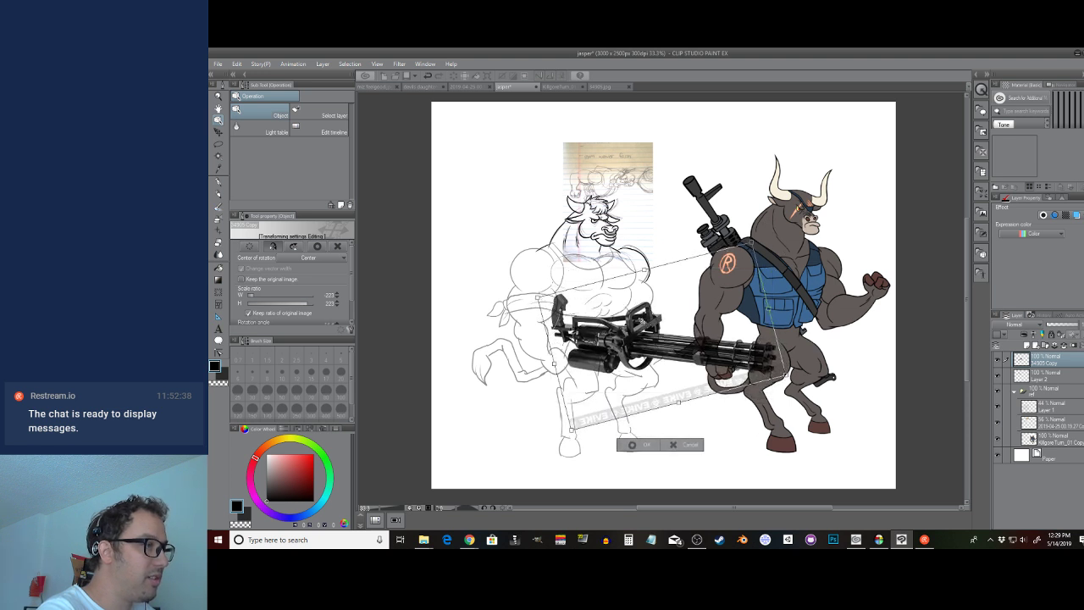
{"action": "left_click_drag", "start_coordinate": [635, 316], "coordinate": [657, 320]}
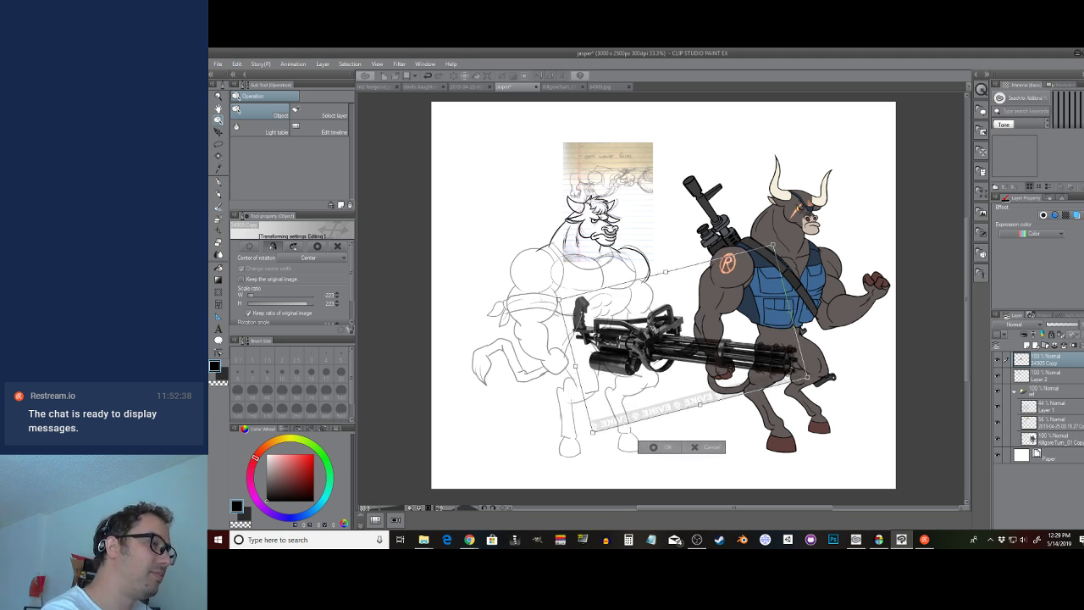
{"action": "key", "text": "Return"}
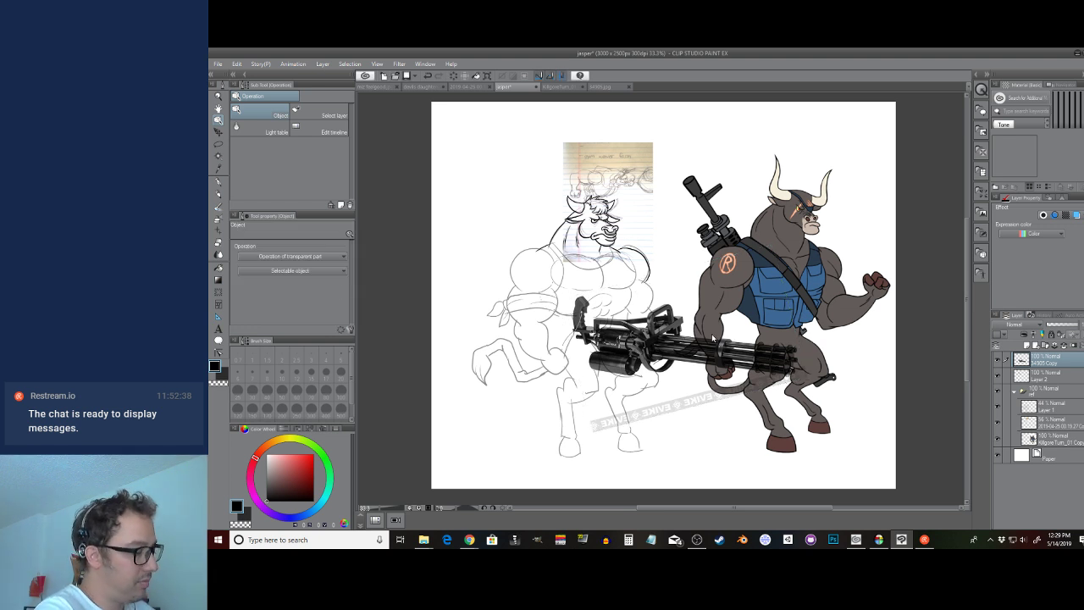
Scale the minigun image down slightly and hide its layer
{"action": "key", "text": "ctrl+t"}
{"action": "left_click_drag", "start_coordinate": [809, 433], "coordinate": [773, 416]}
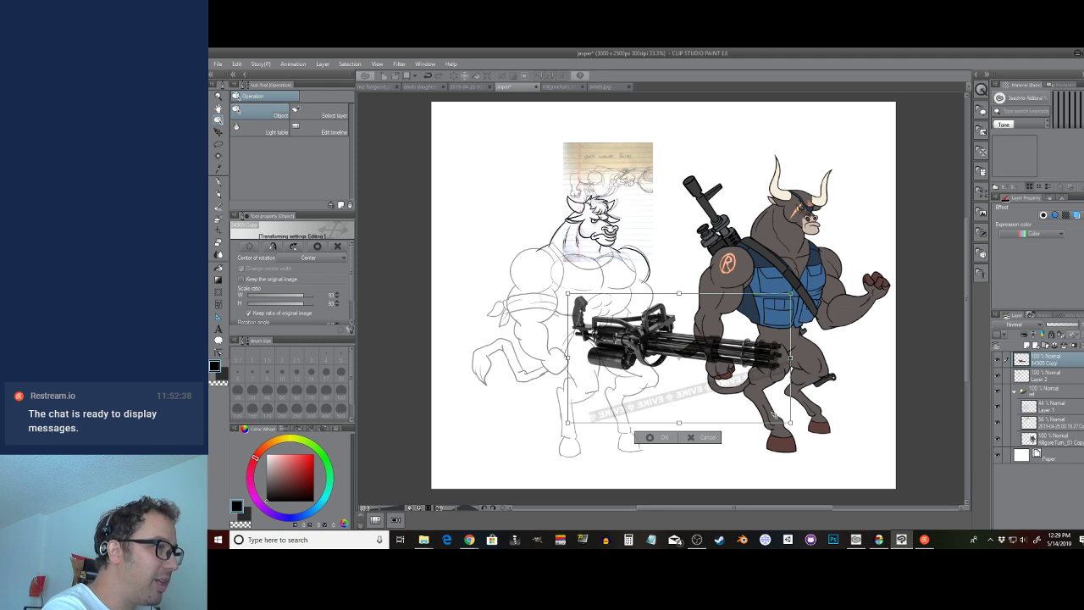
{"action": "left_click_drag", "start_coordinate": [790, 422], "coordinate": [788, 419]}
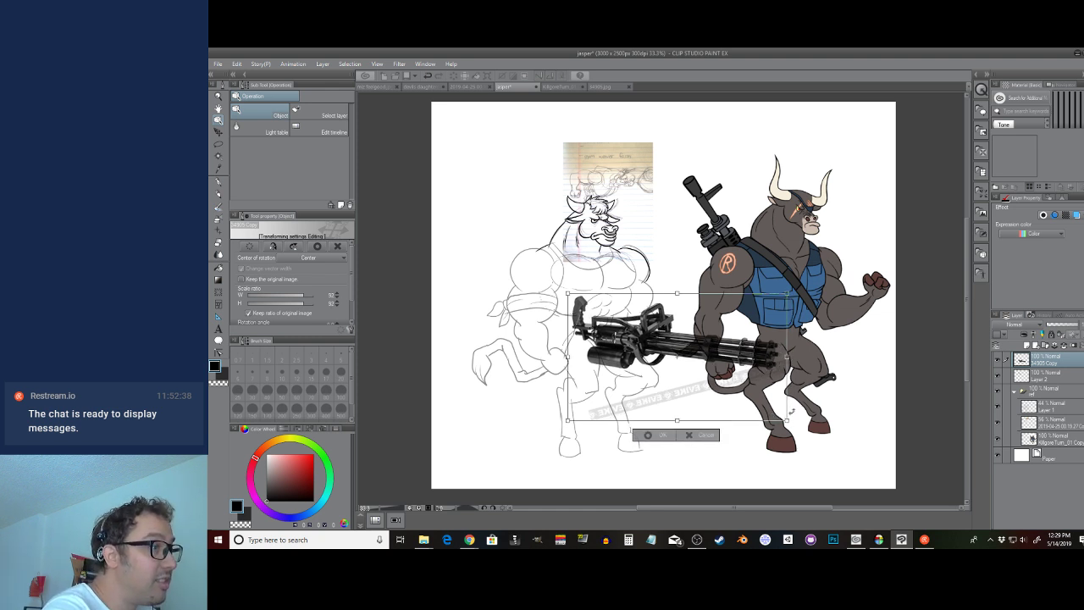
{"action": "left_click_drag", "start_coordinate": [788, 420], "coordinate": [780, 404]}
{"action": "key", "text": "Return"}
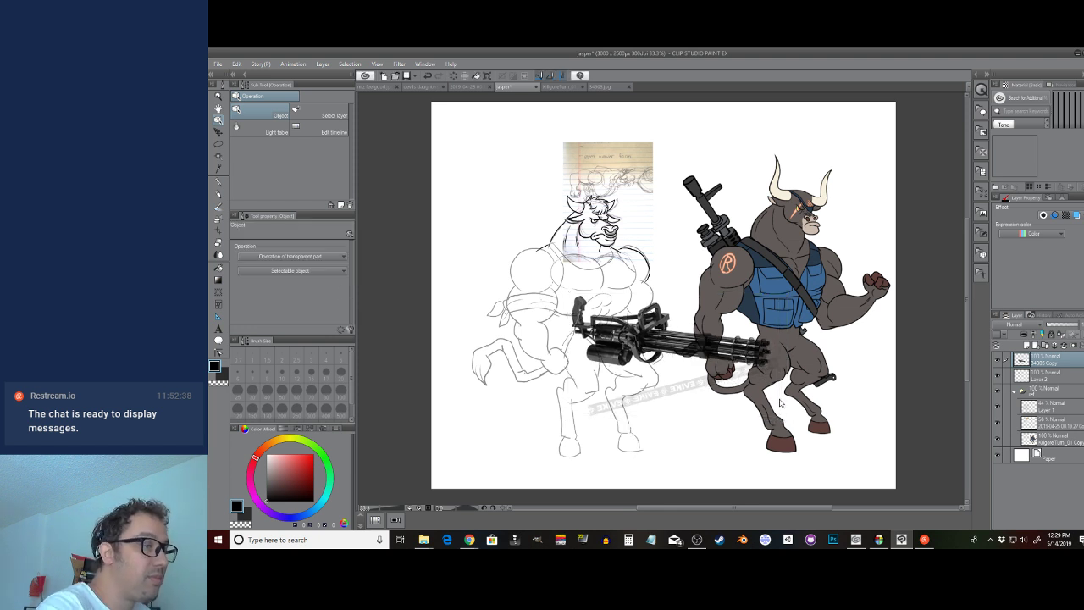
{"action": "left_click", "coordinate": [998, 360]}
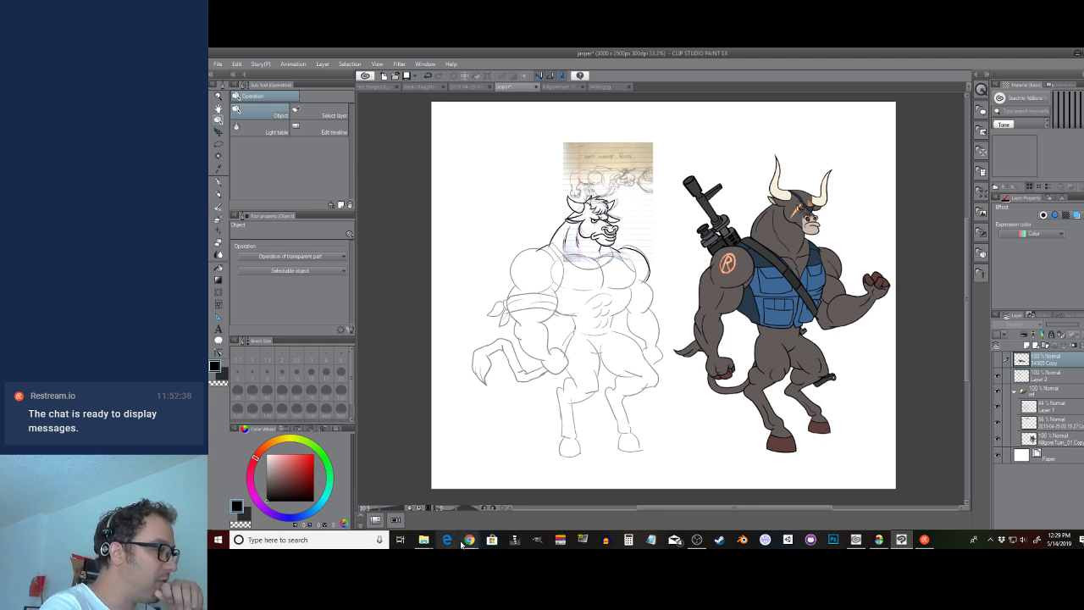
Switch to the Chrome window with the minigun results and search Google Images for "body armor"
{"action": "mouse_move", "coordinate": [470, 540]}
{"action": "left_click", "coordinate": [491, 506]}
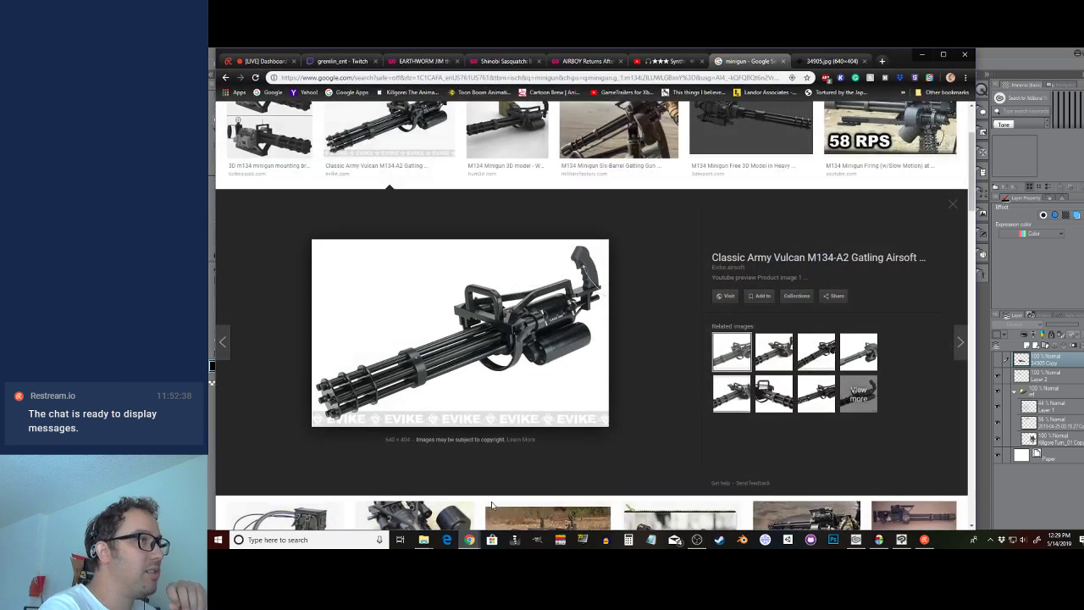
{"action": "scroll", "coordinate": [492, 505], "scroll_direction": "up", "scroll_amount": 2}
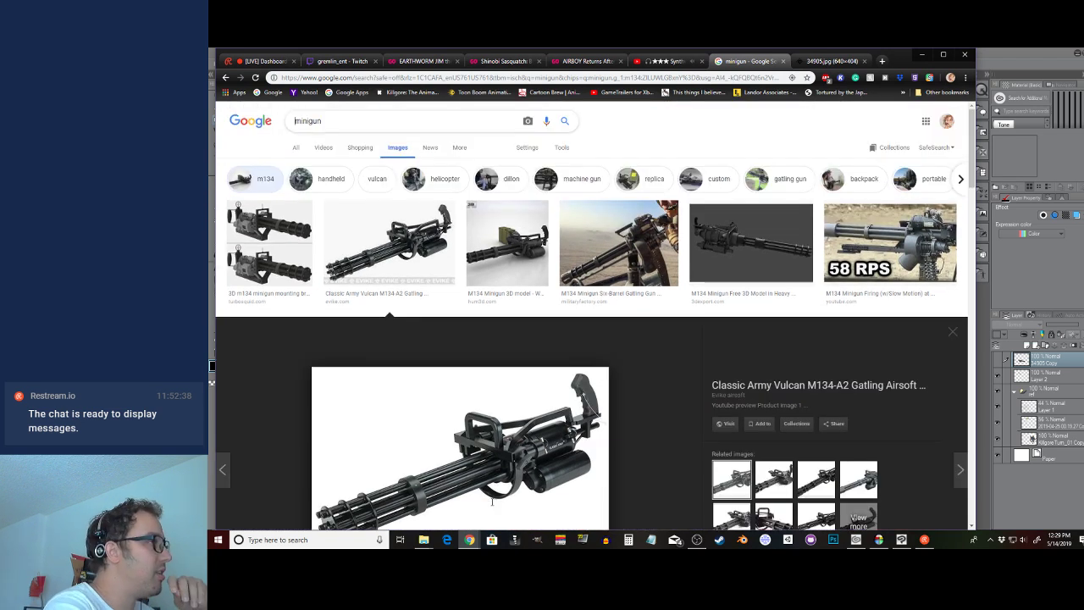
{"action": "left_click", "coordinate": [321, 122]}
{"action": "key", "text": "ctrl+a"}
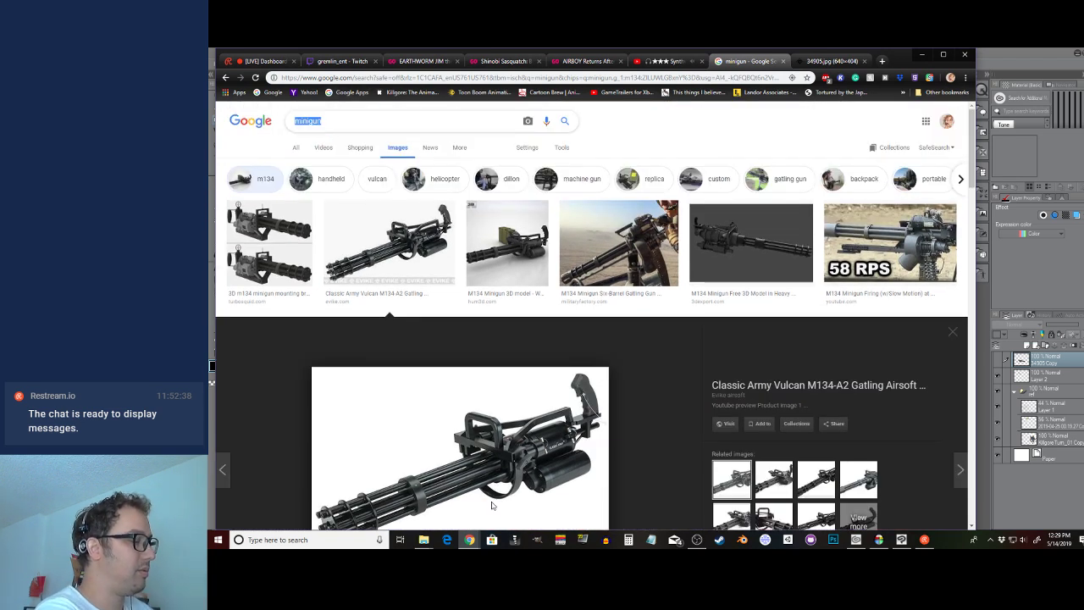
{"action": "type", "text": "body armor"}
{"action": "key", "text": "Return"}
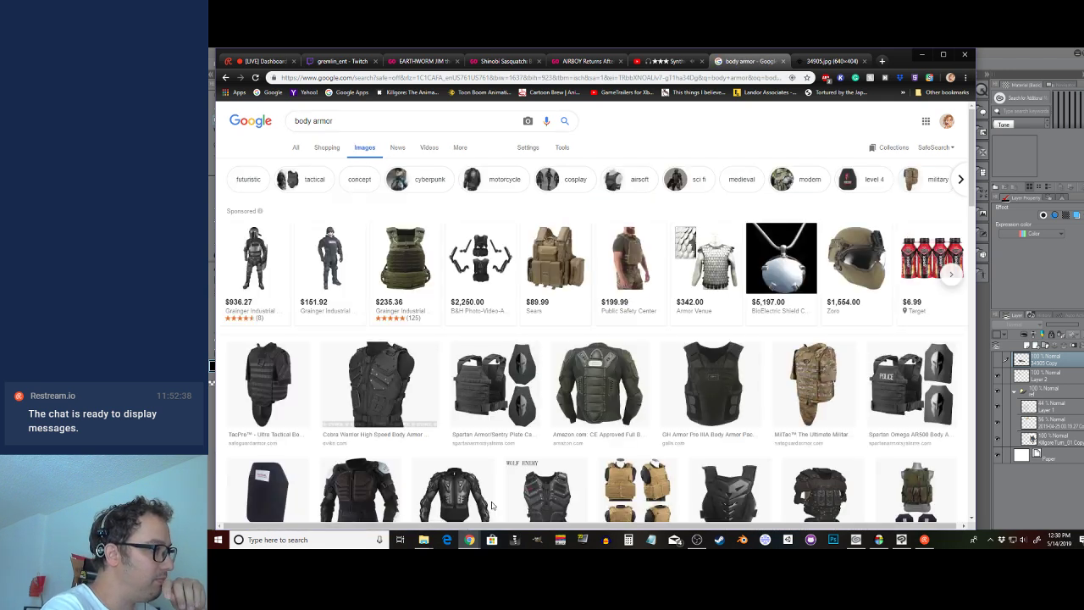
Browse the body armor results and open the preview of the Special Forces Body Armor Vest
{"action": "scroll", "coordinate": [552, 247], "scroll_direction": "down", "scroll_amount": 3}
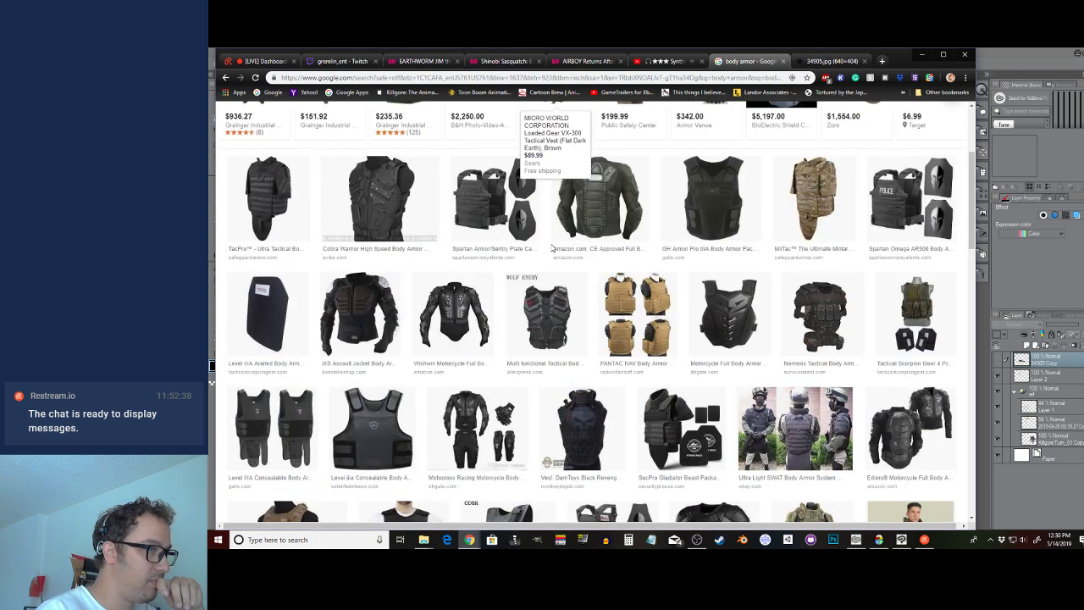
{"action": "scroll", "coordinate": [552, 247], "scroll_direction": "down", "scroll_amount": 3}
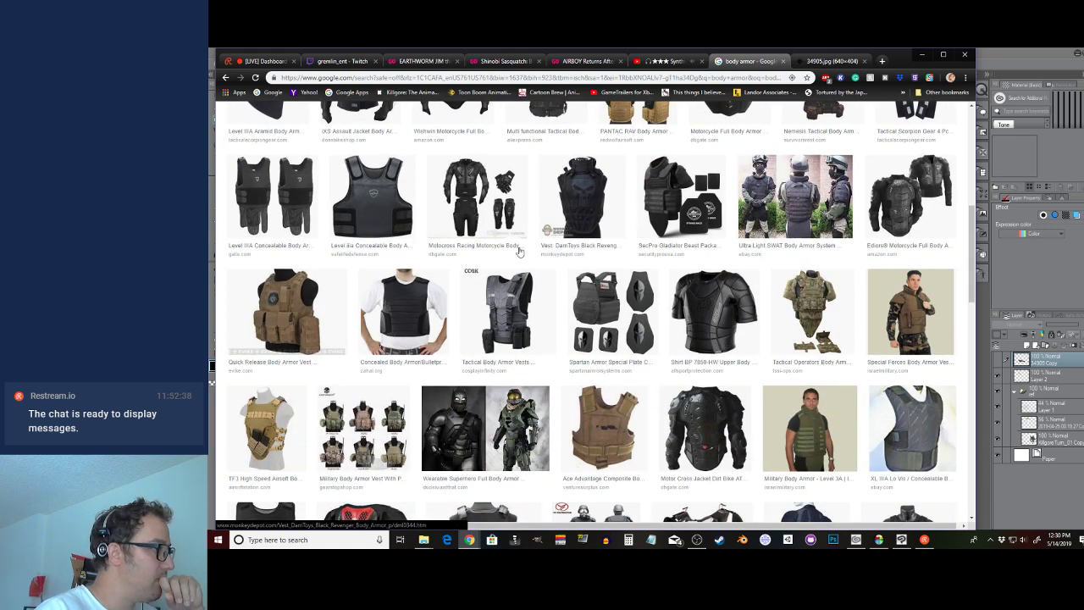
{"action": "left_click", "coordinate": [917, 286]}
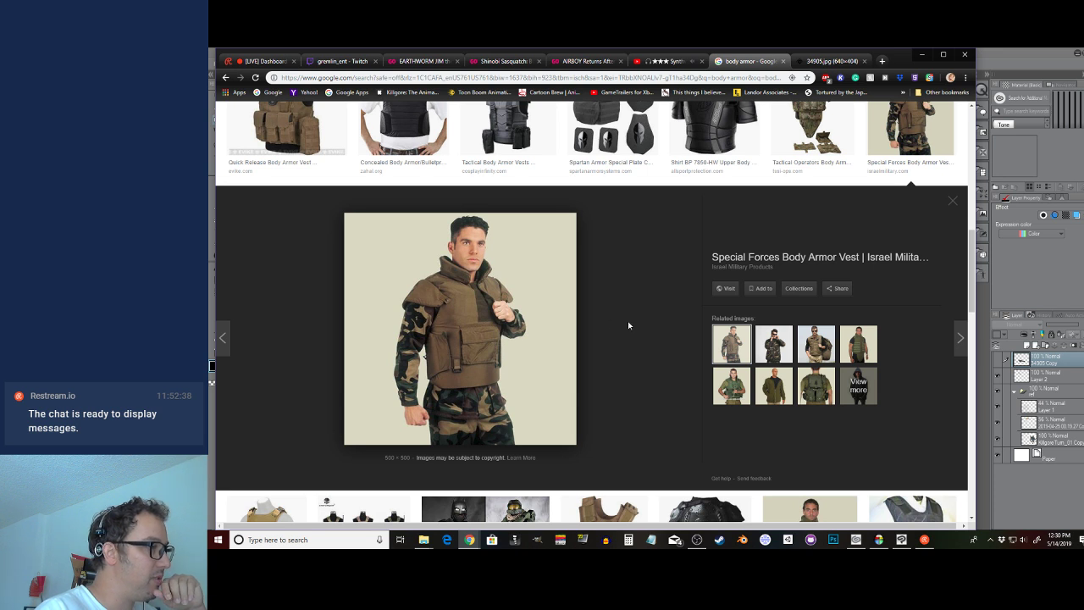
Return to Clip Studio Paint, choose the Real G-Pen and add a new layer above Layer 1 in the sketch folder
{"action": "left_click", "coordinate": [1044, 57]}
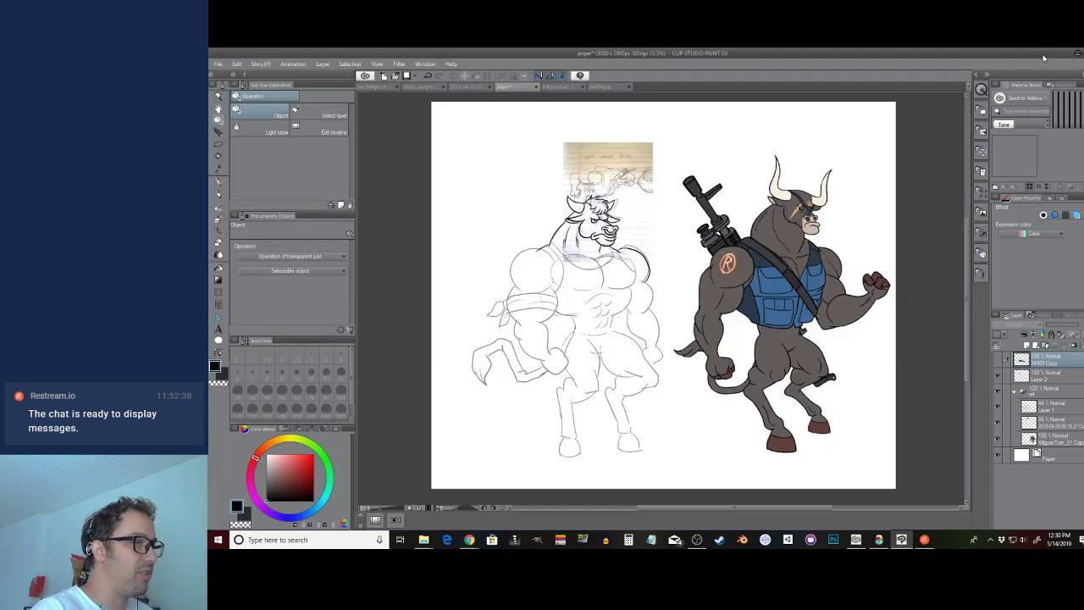
{"action": "left_click", "coordinate": [1027, 372]}
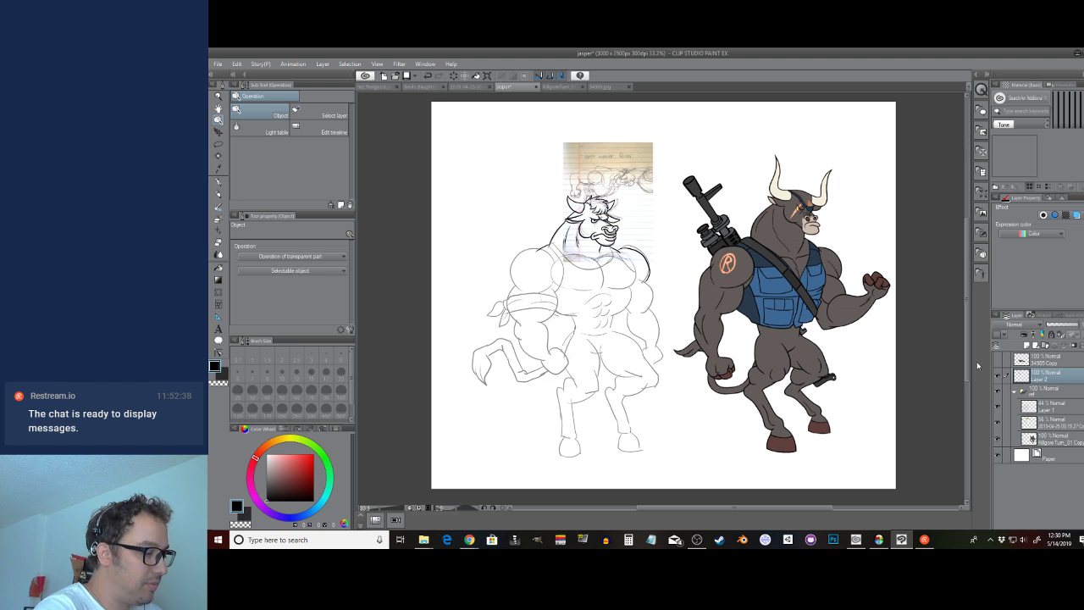
{"action": "key", "text": "p"}
{"action": "scroll", "coordinate": [589, 245], "scroll_direction": "up", "scroll_amount": 2}
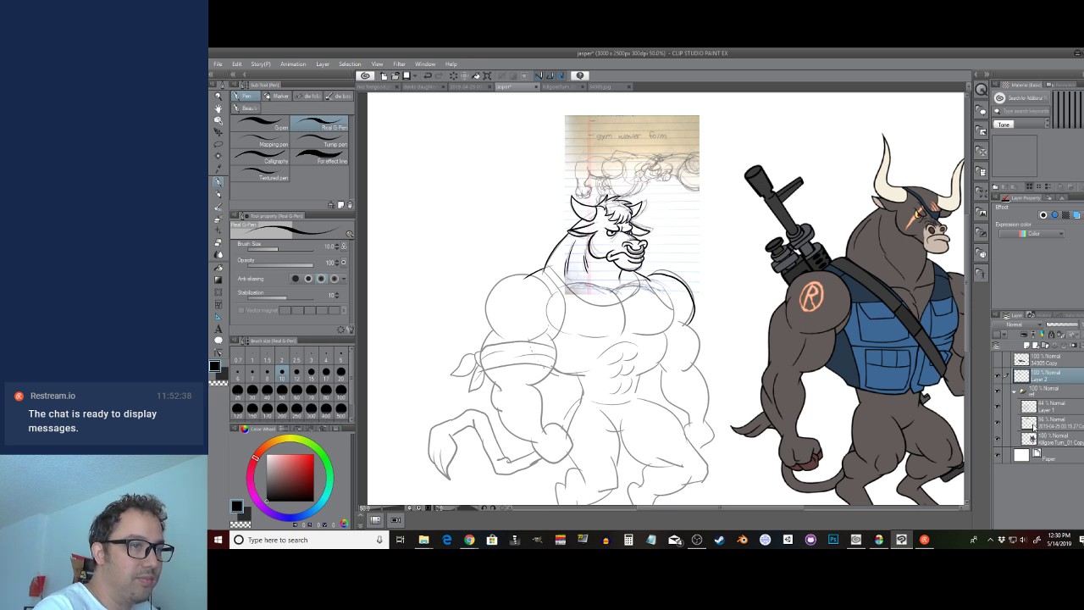
{"action": "left_click", "coordinate": [1030, 411]}
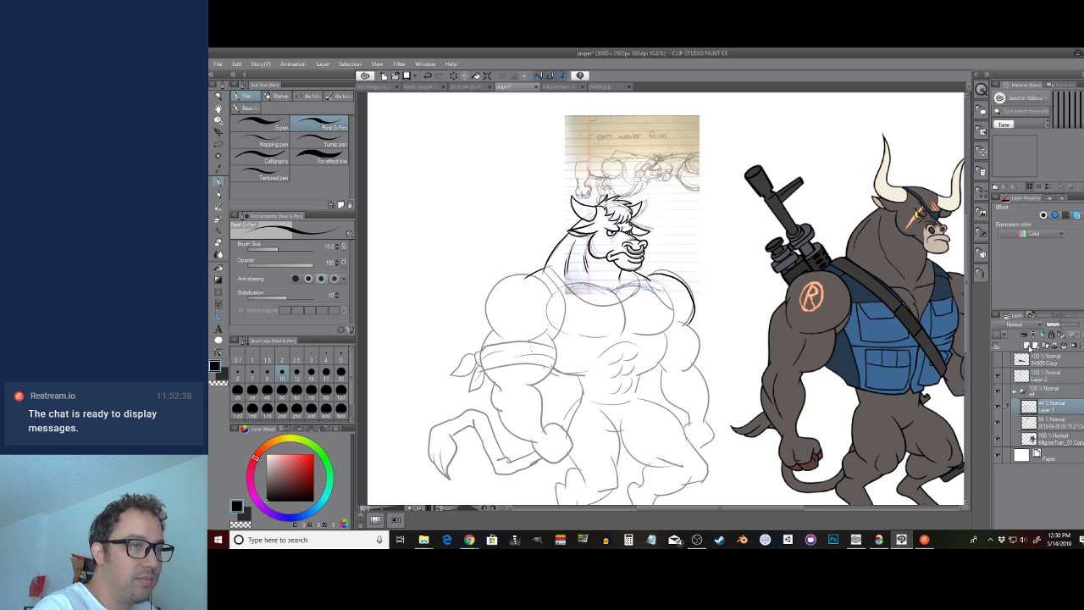
{"action": "left_click", "coordinate": [1027, 345]}
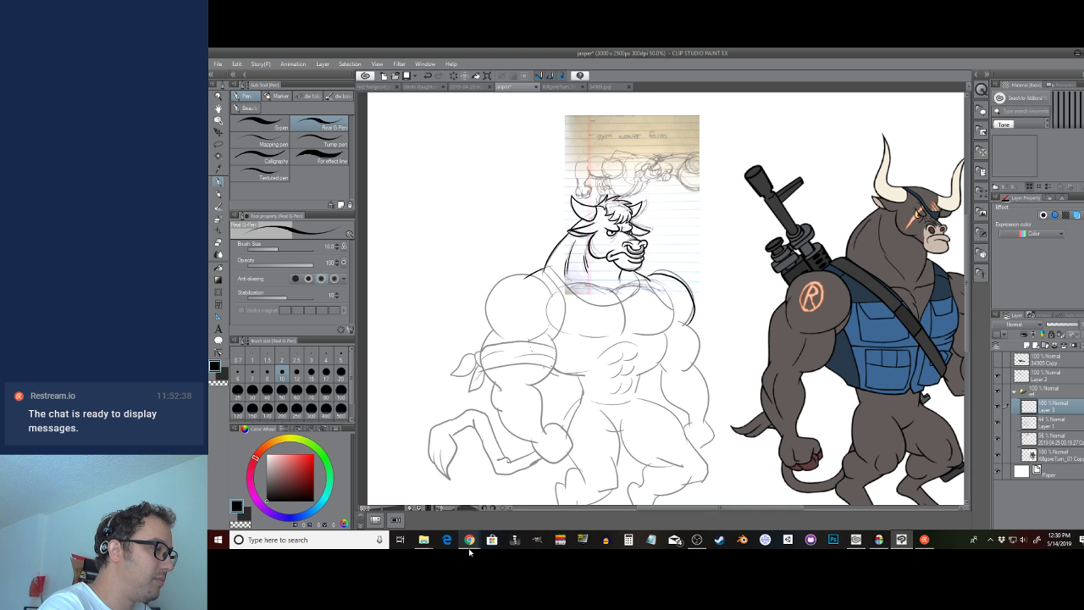
Switch to Chrome and open the full Special Forces Body Armor Vest image in its own tab
{"action": "mouse_move", "coordinate": [469, 540]}
{"action": "left_click", "coordinate": [507, 498]}
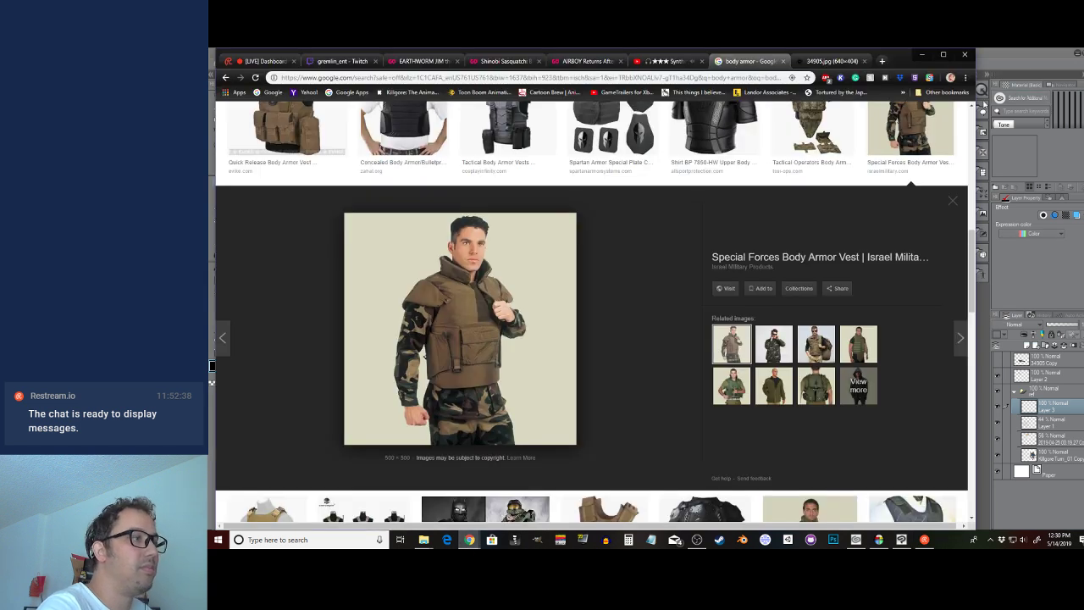
{"action": "right_click", "coordinate": [470, 324]}
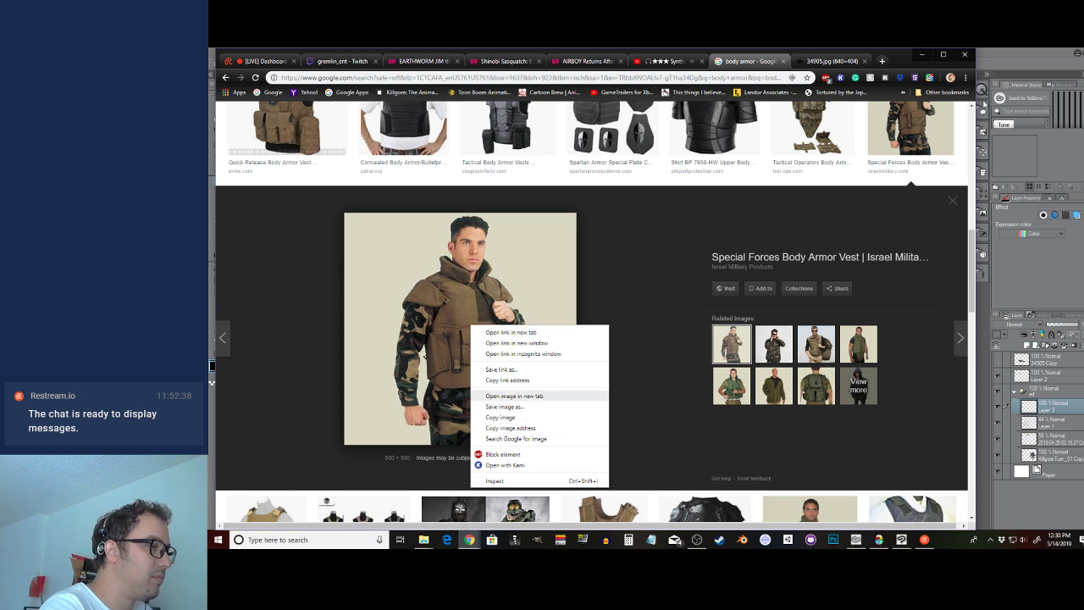
{"action": "left_click", "coordinate": [515, 395]}
{"action": "left_click", "coordinate": [838, 61]}
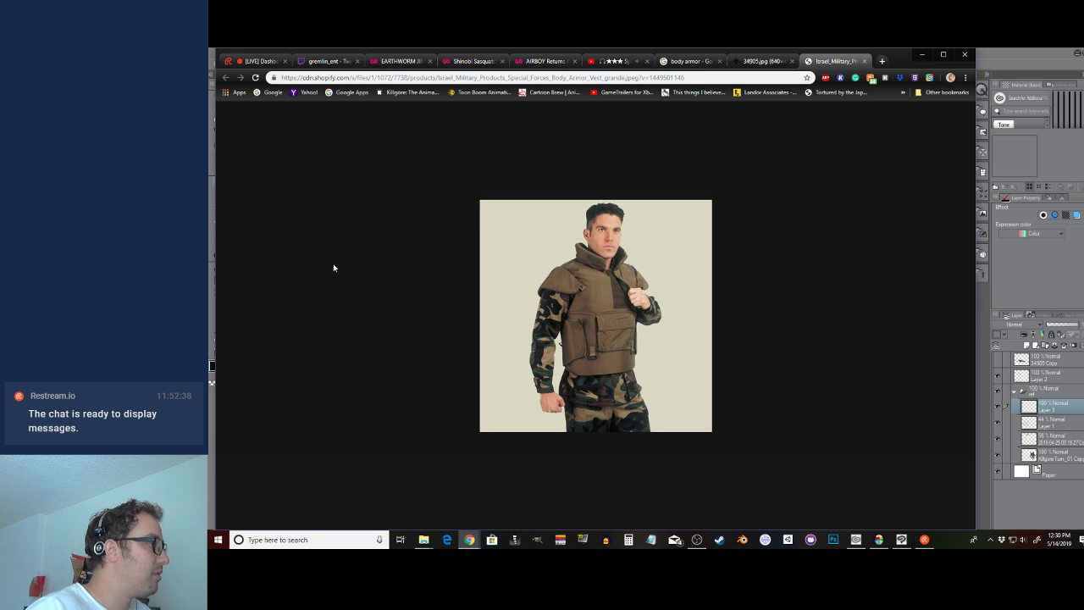
Narrow the browser and Clip Studio Paint windows so the vest reference sits beside the canvas
{"action": "left_click_drag", "start_coordinate": [215, 278], "coordinate": [655, 262]}
{"action": "left_click_drag", "start_coordinate": [905, 61], "coordinate": [1065, 60]}
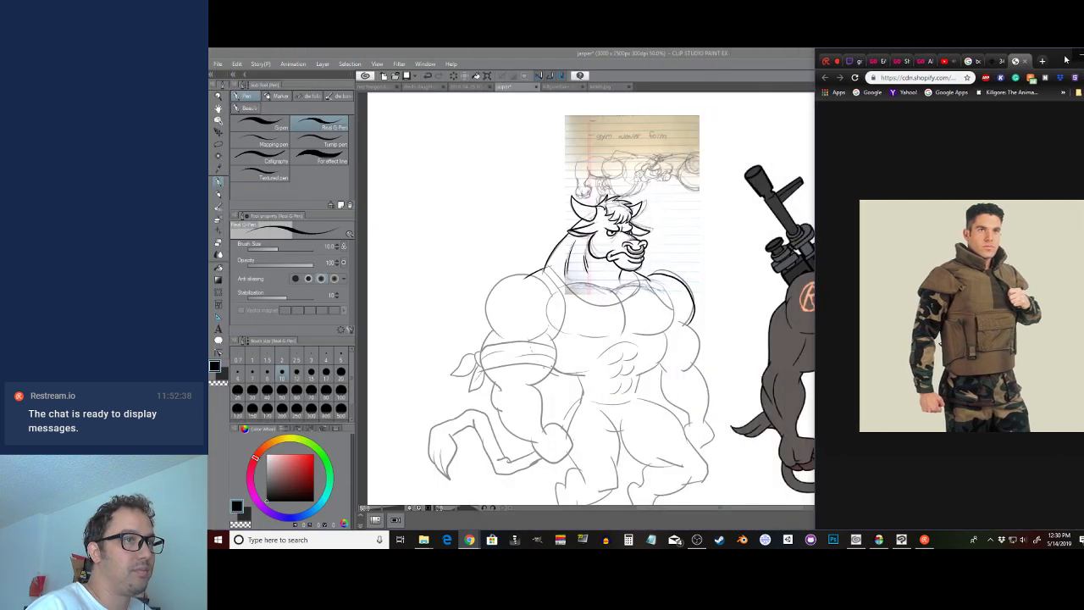
{"action": "left_click", "coordinate": [792, 65]}
{"action": "left_click", "coordinate": [1083, 53]}
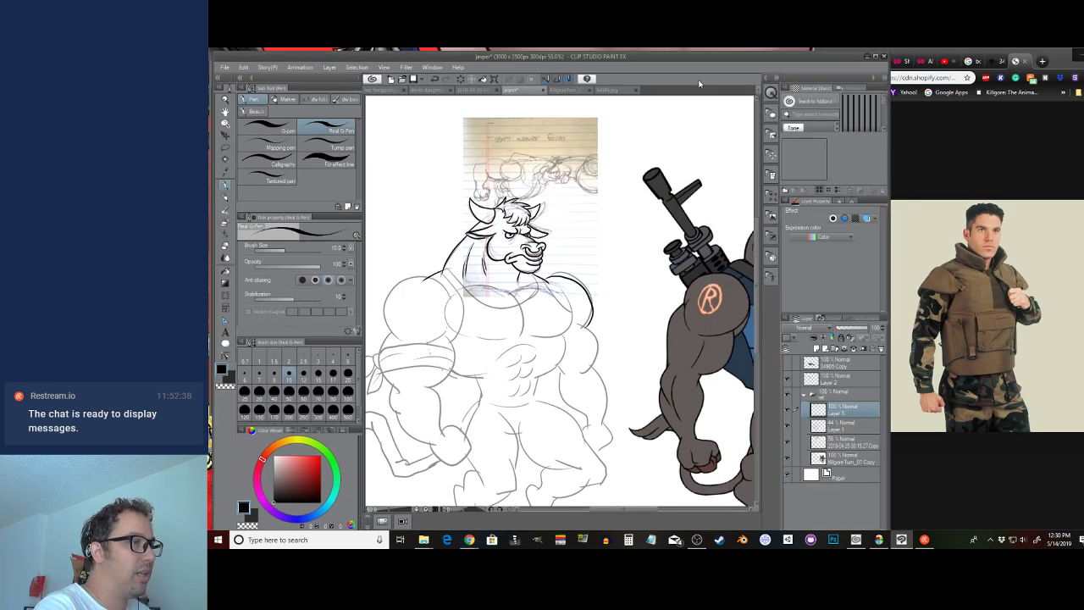
Draw the vest's raised angular collar around the back and side of the bull's neck
{"action": "left_click_drag", "start_coordinate": [654, 318], "coordinate": [542, 304]}
{"action": "scroll", "coordinate": [610, 386], "scroll_direction": "down", "scroll_amount": 1}
{"action": "left_click_drag", "start_coordinate": [609, 385], "coordinate": [600, 408]}
{"action": "scroll", "coordinate": [574, 343], "scroll_direction": "down", "scroll_amount": 2}
{"action": "scroll", "coordinate": [534, 368], "scroll_direction": "up", "scroll_amount": 3}
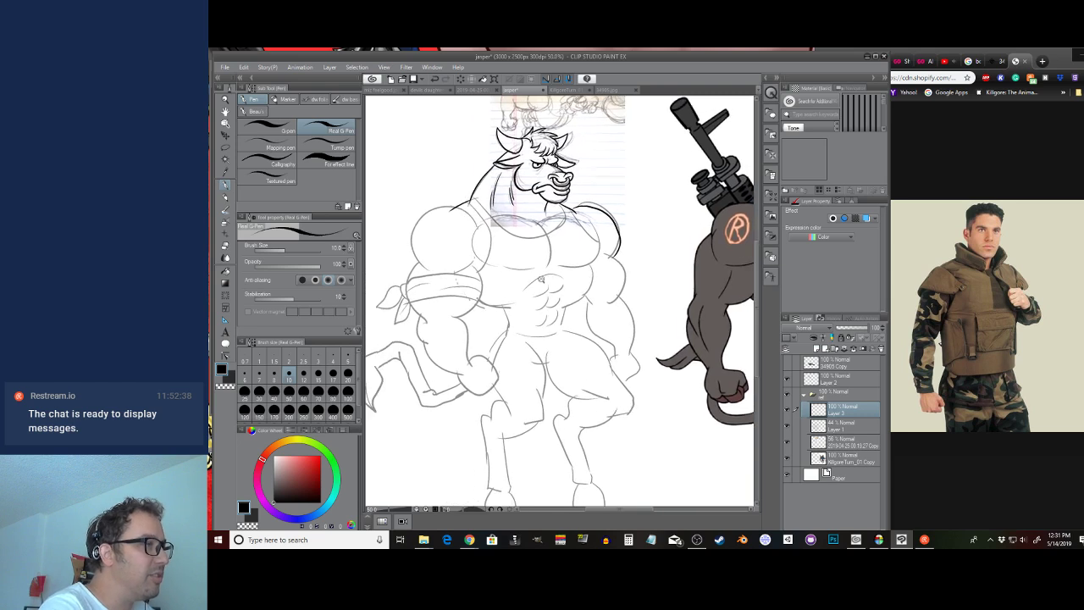
{"action": "left_click_drag", "start_coordinate": [477, 243], "coordinate": [500, 256]}
{"action": "scroll", "coordinate": [501, 256], "scroll_direction": "up", "scroll_amount": 2}
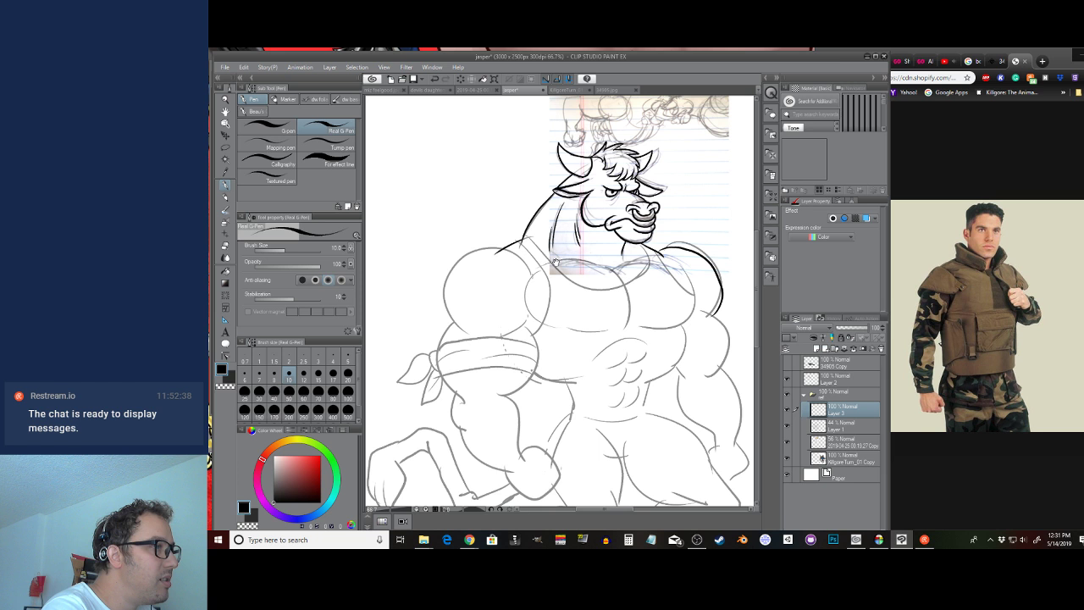
{"action": "left_click_drag", "start_coordinate": [677, 320], "coordinate": [662, 345]}
{"action": "mouse_move", "coordinate": [539, 293]}
{"action": "left_mouse_down"}
{"action": "mouse_move", "coordinate": [548, 259]}
{"action": "mouse_move", "coordinate": [508, 232]}
{"action": "left_mouse_up"}
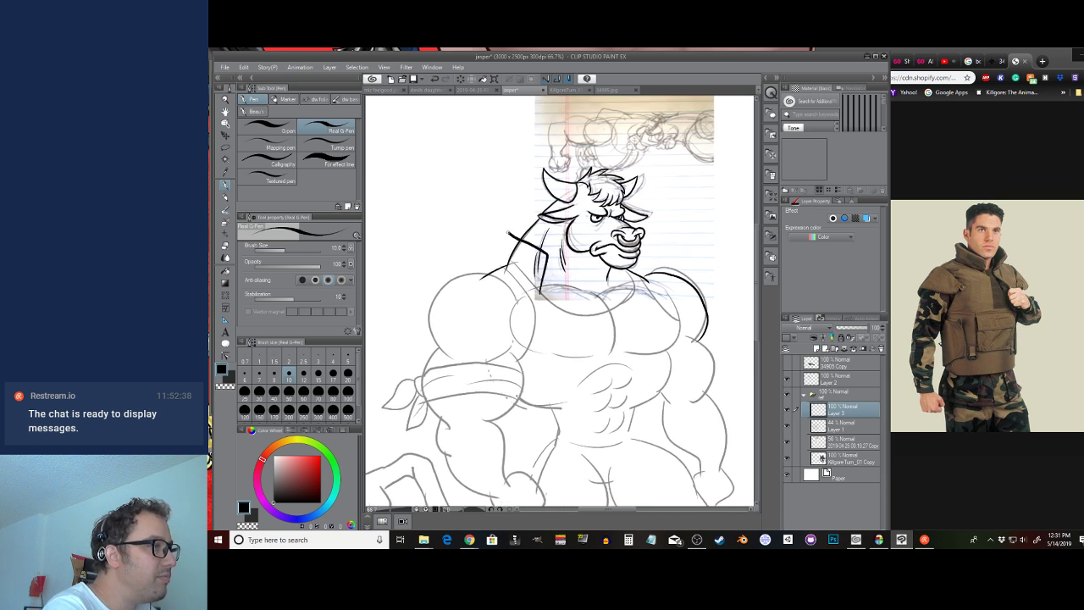
{"action": "key", "text": "ctrl+z"}
Draw the vest's front seam curving down the chest and extend the neckline beneath the bull's chin
{"action": "mouse_move", "coordinate": [555, 293]}
{"action": "left_mouse_down"}
{"action": "mouse_move", "coordinate": [514, 226]}
{"action": "mouse_move", "coordinate": [502, 229]}
{"action": "mouse_move", "coordinate": [498, 256]}
{"action": "mouse_move", "coordinate": [565, 267]}
{"action": "mouse_move", "coordinate": [557, 296]}
{"action": "mouse_move", "coordinate": [594, 309]}
{"action": "mouse_move", "coordinate": [577, 294]}
{"action": "mouse_move", "coordinate": [609, 292]}
{"action": "mouse_move", "coordinate": [574, 293]}
{"action": "mouse_move", "coordinate": [581, 340]}
{"action": "left_mouse_up"}
{"action": "key", "text": "ctrl+z"}
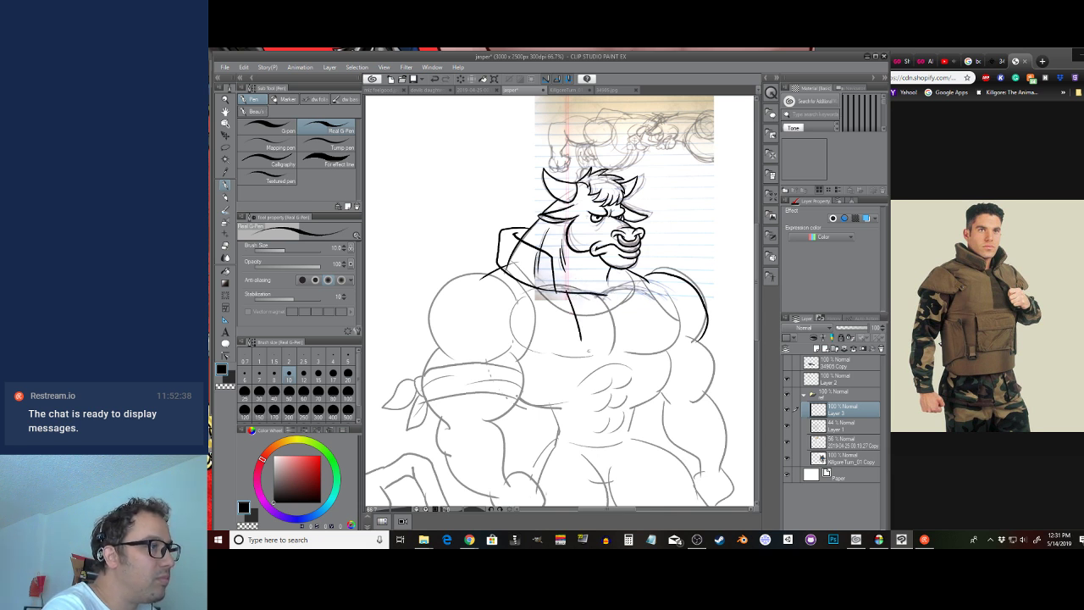
{"action": "key", "text": "ctrl+z"}
{"action": "left_click_drag", "start_coordinate": [564, 289], "coordinate": [583, 360]}
{"action": "left_click_drag", "start_coordinate": [595, 294], "coordinate": [626, 283]}
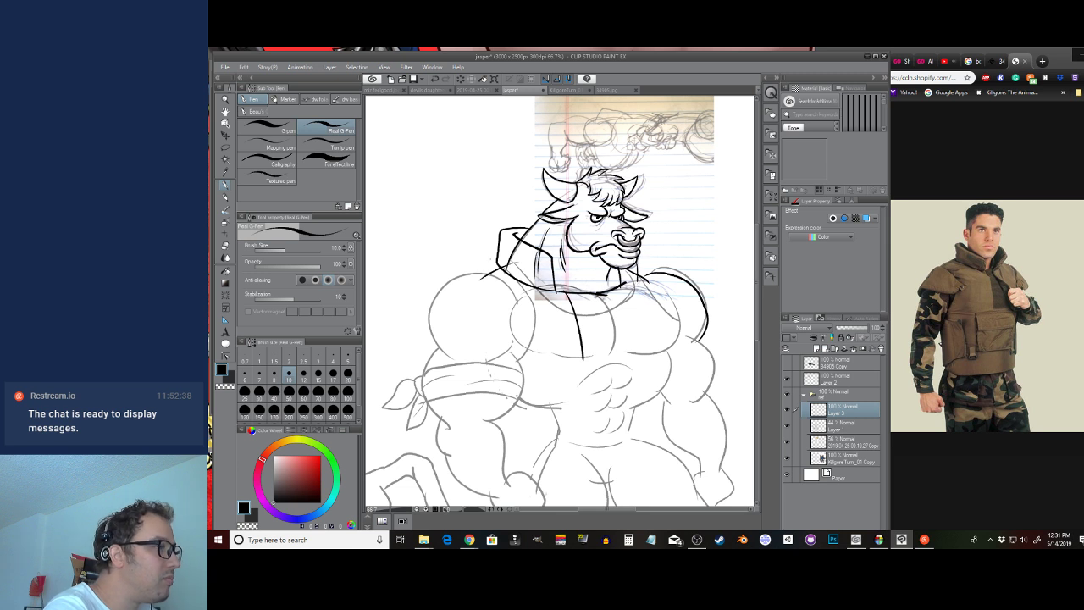
{"action": "key", "text": "c"}
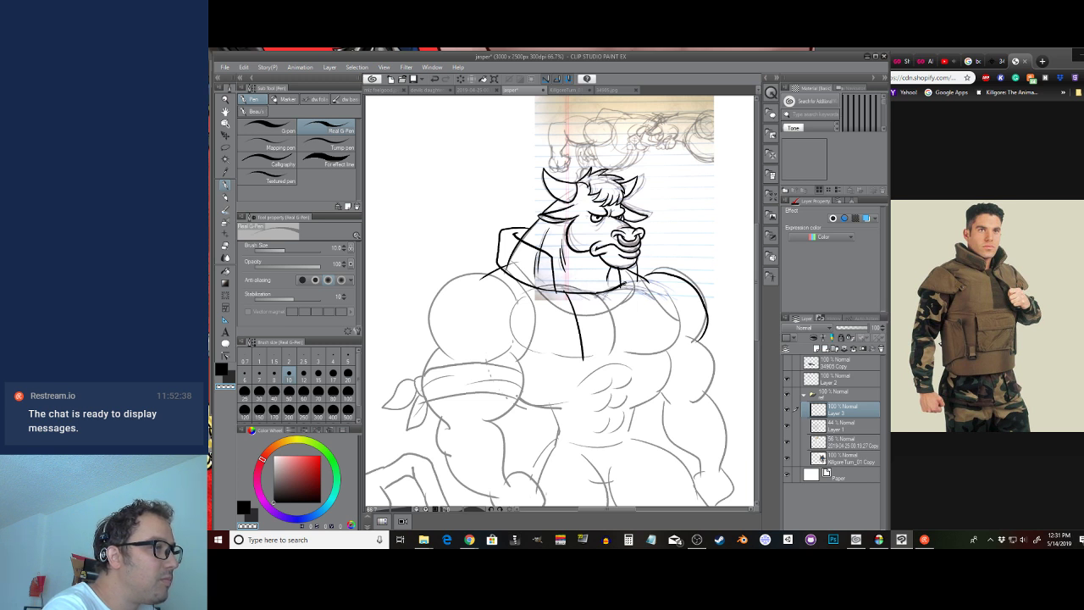
{"action": "key", "text": "c"}
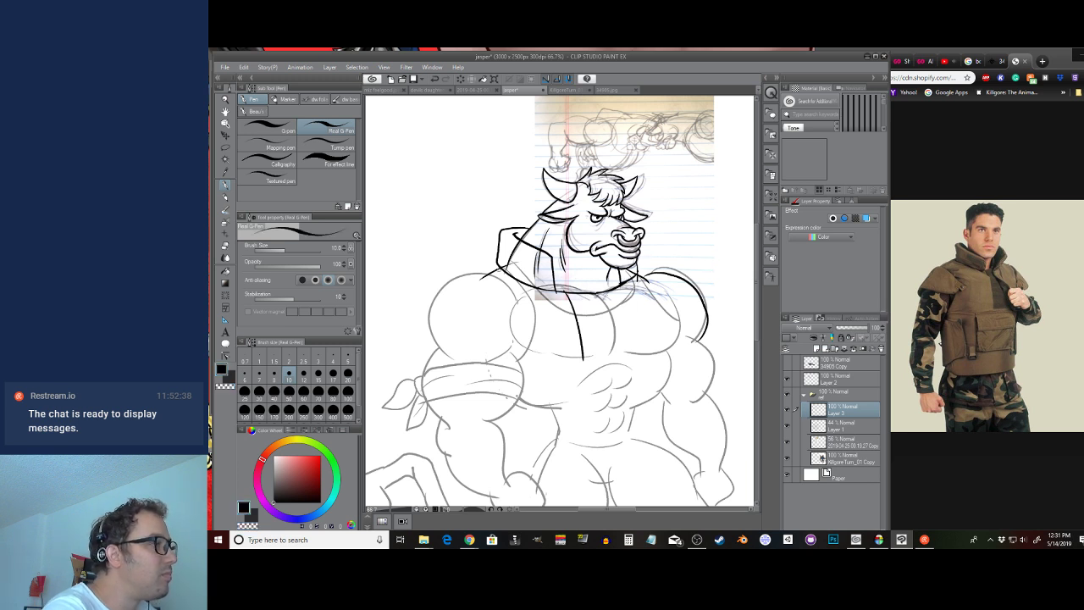
Draw a curved armor pad over the bull's near shoulder, ending in a small riveted strap tab at the chest
{"action": "mouse_move", "coordinate": [518, 288]}
{"action": "left_mouse_down"}
{"action": "mouse_move", "coordinate": [468, 266]}
{"action": "mouse_move", "coordinate": [422, 289]}
{"action": "left_mouse_up"}
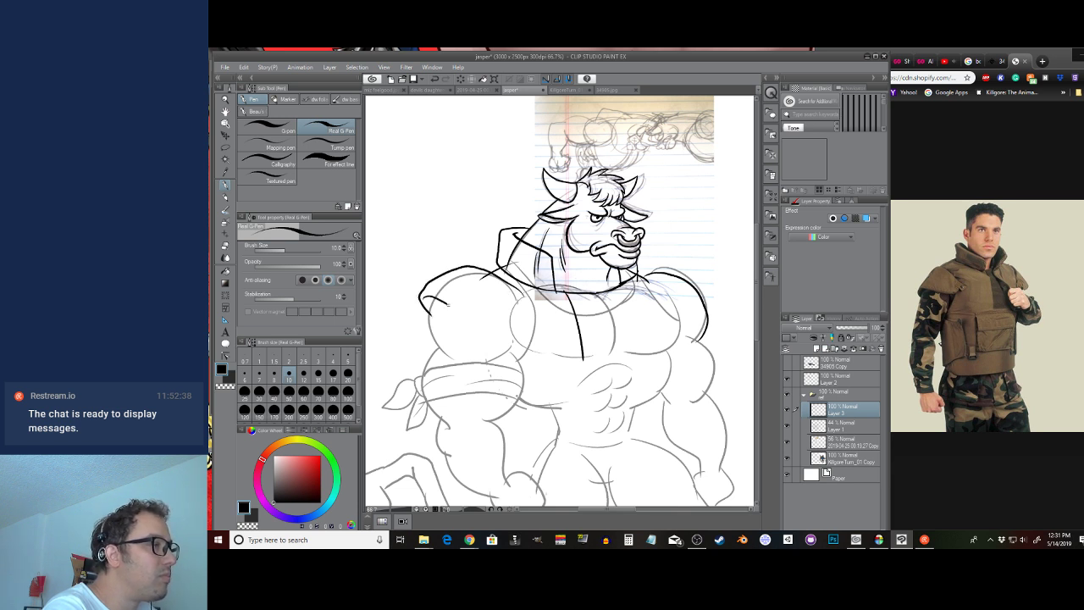
{"action": "key", "text": "ctrl+z"}
{"action": "left_click_drag", "start_coordinate": [536, 306], "coordinate": [462, 271]}
{"action": "mouse_move", "coordinate": [544, 314]}
{"action": "left_mouse_down"}
{"action": "mouse_move", "coordinate": [540, 326]}
{"action": "mouse_move", "coordinate": [521, 316]}
{"action": "mouse_move", "coordinate": [533, 314]}
{"action": "mouse_move", "coordinate": [520, 328]}
{"action": "mouse_move", "coordinate": [423, 312]}
{"action": "mouse_move", "coordinate": [410, 320]}
{"action": "mouse_move", "coordinate": [440, 272]}
{"action": "mouse_move", "coordinate": [473, 269]}
{"action": "left_mouse_up"}
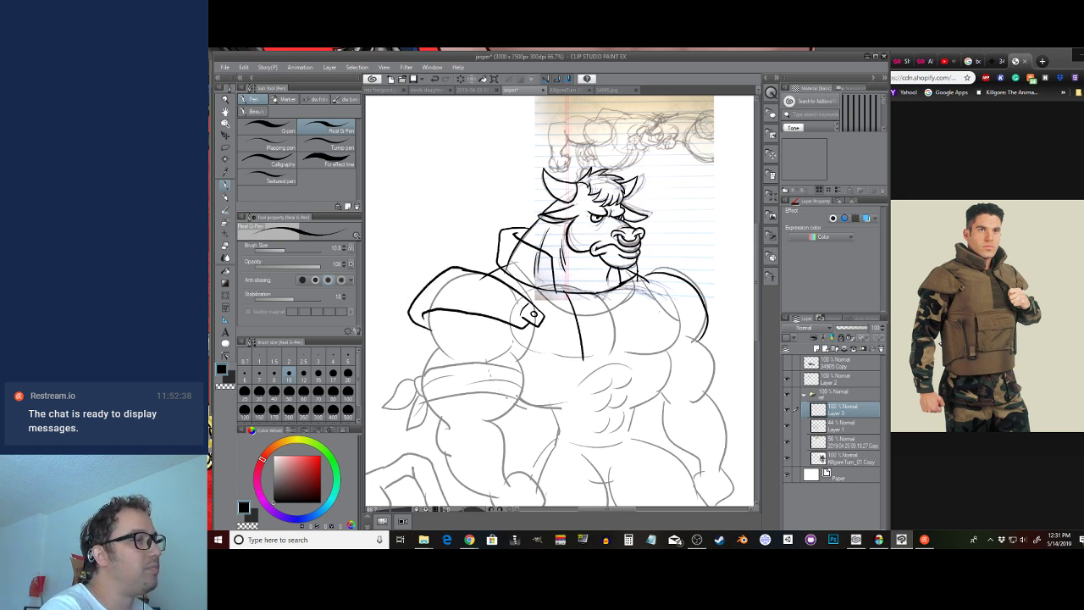
Draw the matching armor pad over the bull's far shoulder, undoing and redrawing stray strokes
{"action": "mouse_move", "coordinate": [642, 301]}
{"action": "left_mouse_down"}
{"action": "mouse_move", "coordinate": [664, 296]}
{"action": "mouse_move", "coordinate": [648, 303]}
{"action": "left_mouse_up"}
{"action": "key", "text": "ctrl+z"}
{"action": "key", "text": "ctrl+z"}
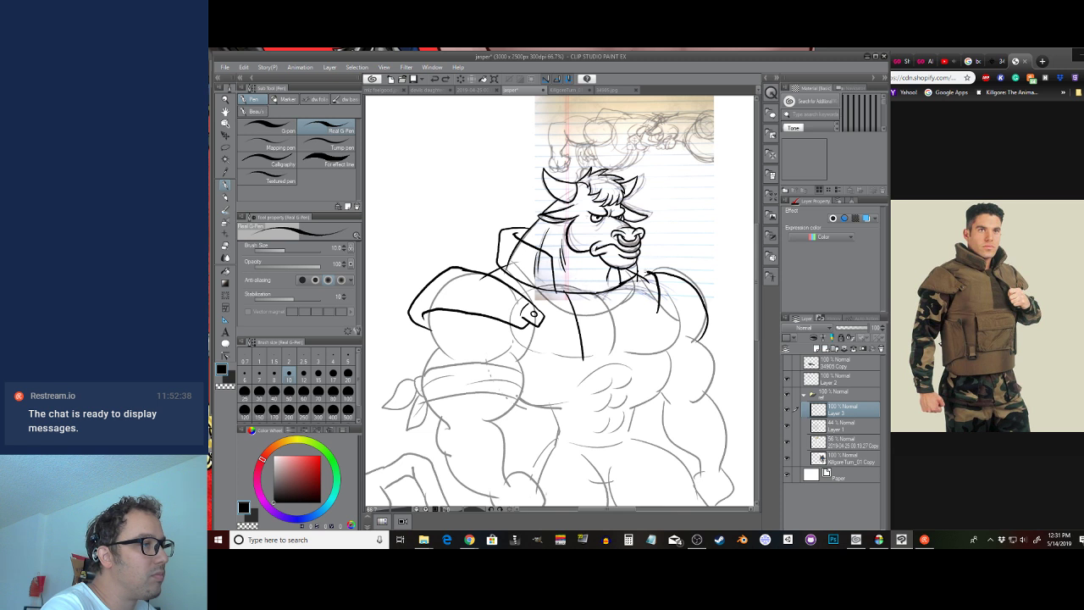
{"action": "mouse_move", "coordinate": [637, 270]}
{"action": "left_mouse_down"}
{"action": "mouse_move", "coordinate": [687, 273]}
{"action": "mouse_move", "coordinate": [701, 294]}
{"action": "mouse_move", "coordinate": [679, 321]}
{"action": "left_mouse_up"}
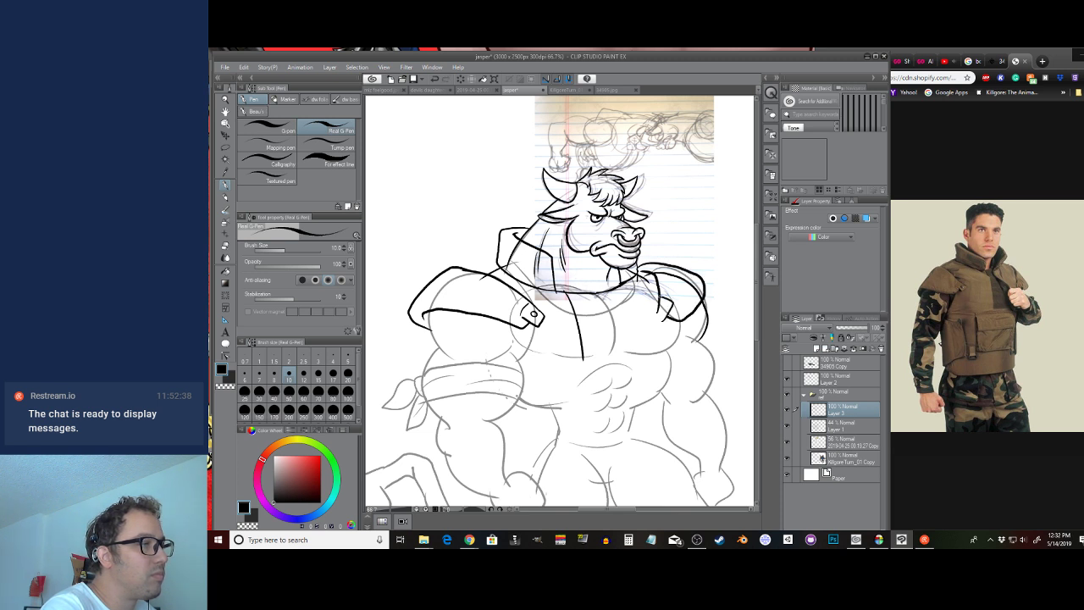
{"action": "left_click_drag", "start_coordinate": [658, 303], "coordinate": [678, 320]}
{"action": "key", "text": "ctrl+z"}
{"action": "key", "text": "ctrl+z"}
Clean up the far shoulder pad's overlapping lines and add a small riveted strap tab at its chest end
{"action": "key", "text": "c"}
{"action": "key", "text": "c"}
{"action": "key", "text": "c"}
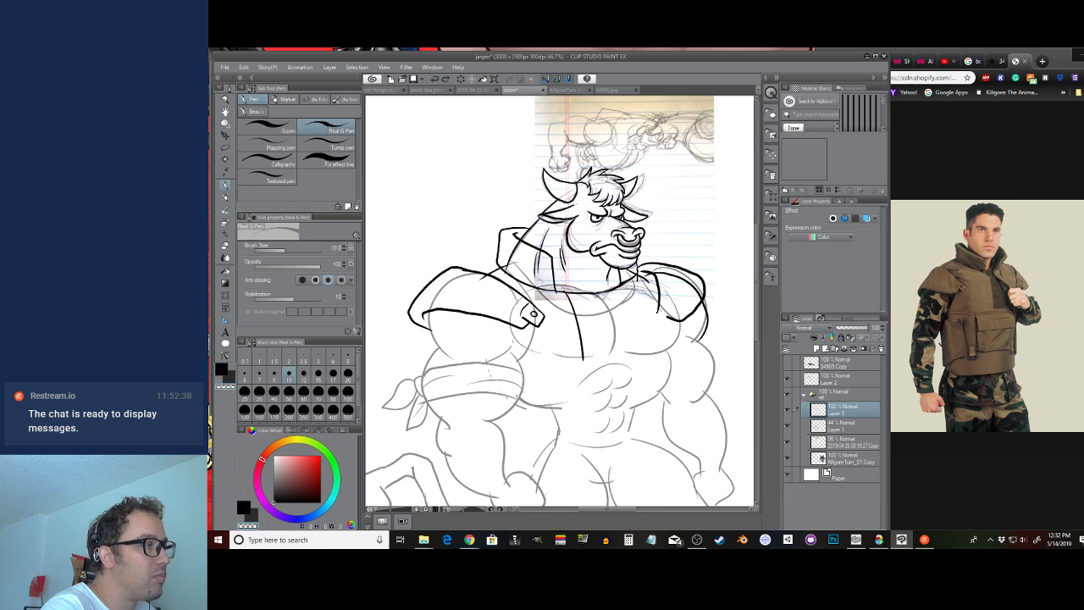
{"action": "key", "text": "c"}
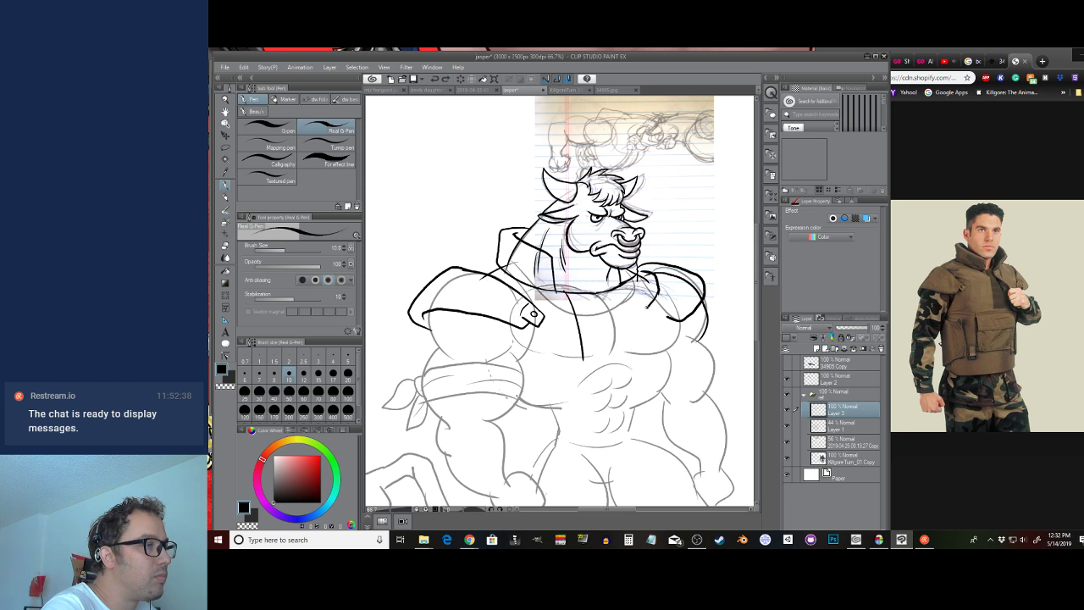
{"action": "mouse_move", "coordinate": [645, 308]}
{"action": "left_mouse_down"}
{"action": "mouse_move", "coordinate": [650, 322]}
{"action": "mouse_move", "coordinate": [666, 298]}
{"action": "left_mouse_up"}
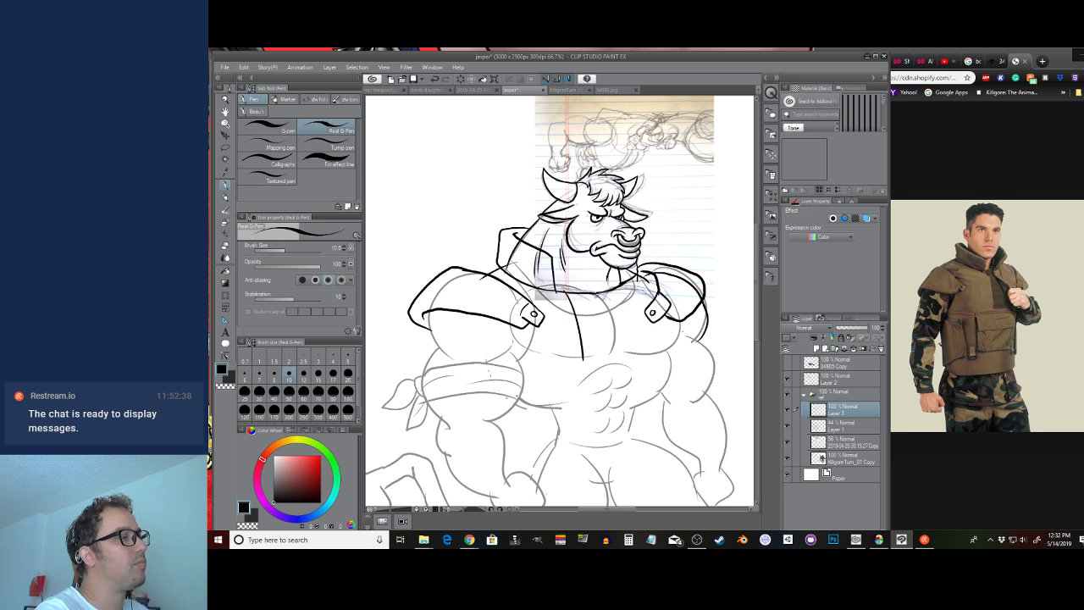
{"action": "key", "text": "ctrl+z"}
{"action": "key", "text": "ctrl+z"}
{"action": "key", "text": "ctrl+z"}
{"action": "mouse_move", "coordinate": [655, 274]}
{"action": "left_mouse_down"}
{"action": "mouse_move", "coordinate": [674, 306]}
{"action": "mouse_move", "coordinate": [649, 307]}
{"action": "mouse_move", "coordinate": [669, 307]}
{"action": "mouse_move", "coordinate": [657, 314]}
{"action": "mouse_move", "coordinate": [667, 317]}
{"action": "mouse_move", "coordinate": [668, 282]}
{"action": "left_mouse_up"}
{"action": "key", "text": "ctrl+z"}
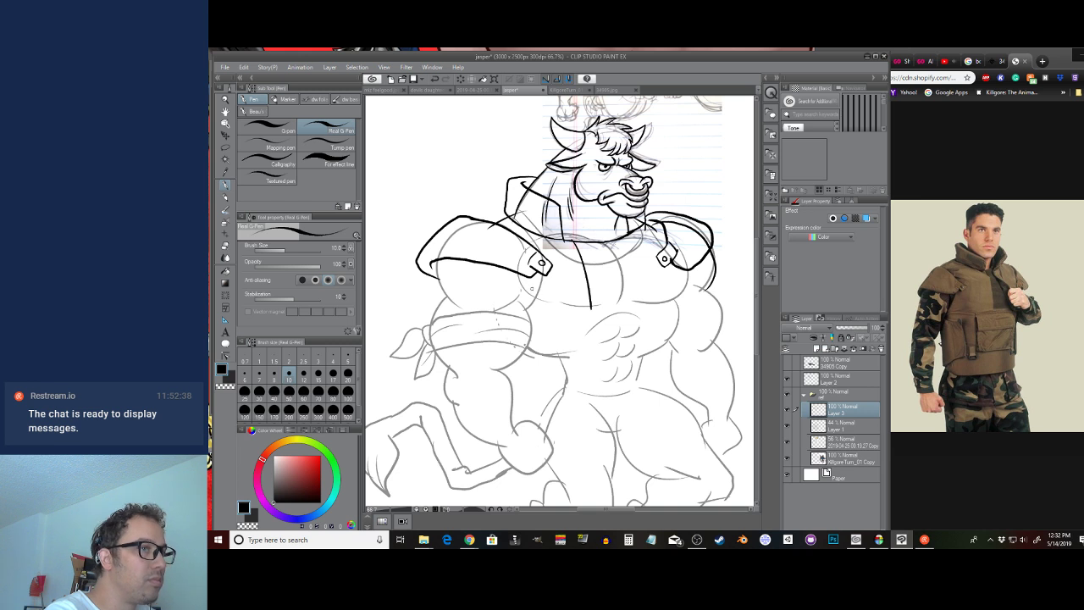
Draw the vest's armhole edges below both strap tabs and join them with a horizontal line under the pecs
{"action": "left_click_drag", "start_coordinate": [540, 276], "coordinate": [526, 308]}
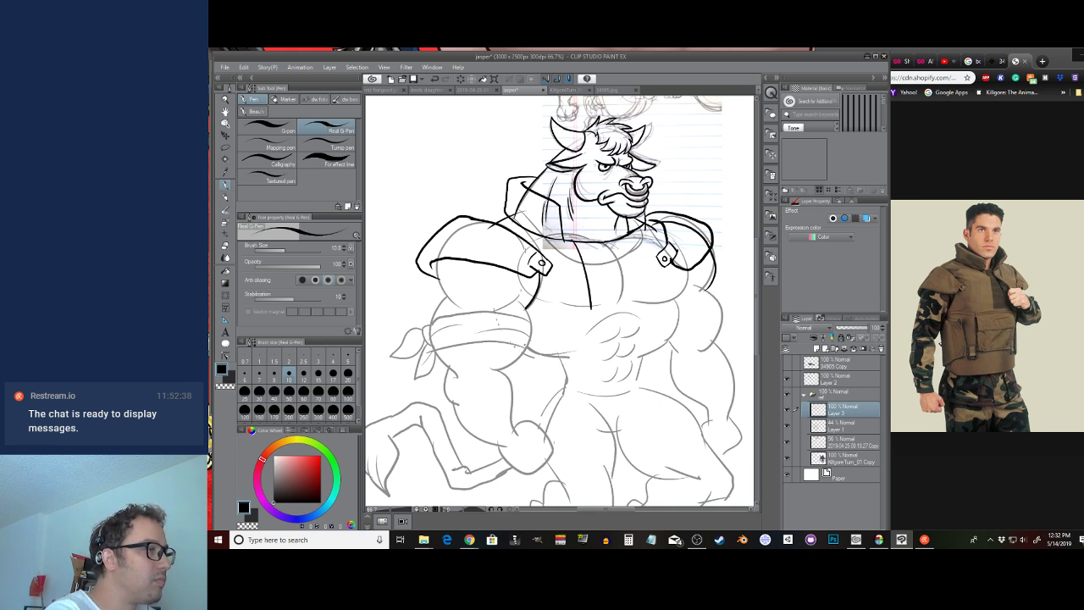
{"action": "mouse_move", "coordinate": [677, 264]}
{"action": "left_mouse_down"}
{"action": "mouse_move", "coordinate": [682, 294]}
{"action": "mouse_move", "coordinate": [618, 303]}
{"action": "left_mouse_up"}
{"action": "key", "text": "ctrl+z"}
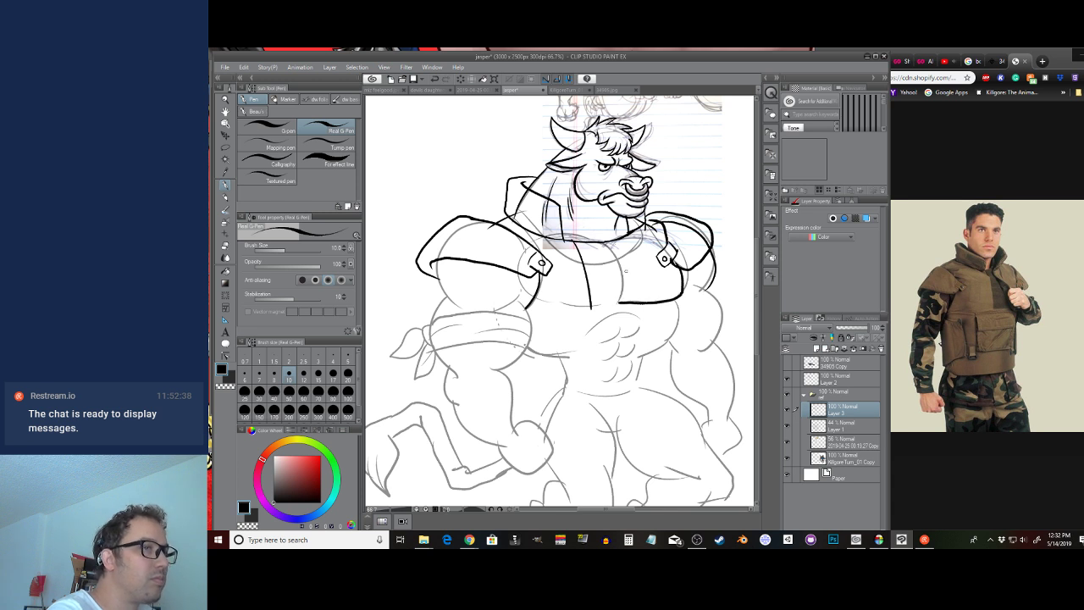
{"action": "left_click_drag", "start_coordinate": [619, 303], "coordinate": [529, 296]}
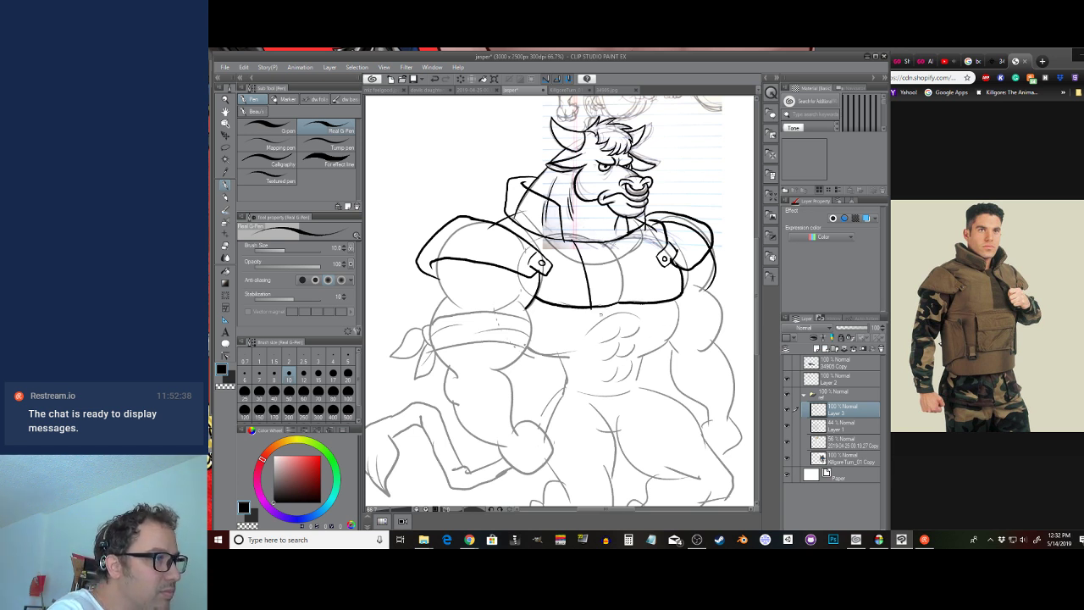
Draw the rounded muscle contour of the bull's near shoulder below the armor pad, undoing stray strokes
{"action": "mouse_move", "coordinate": [595, 308]}
{"action": "left_mouse_down"}
{"action": "mouse_move", "coordinate": [597, 340]}
{"action": "mouse_move", "coordinate": [673, 334]}
{"action": "left_mouse_up"}
{"action": "key", "text": "ctrl+z"}
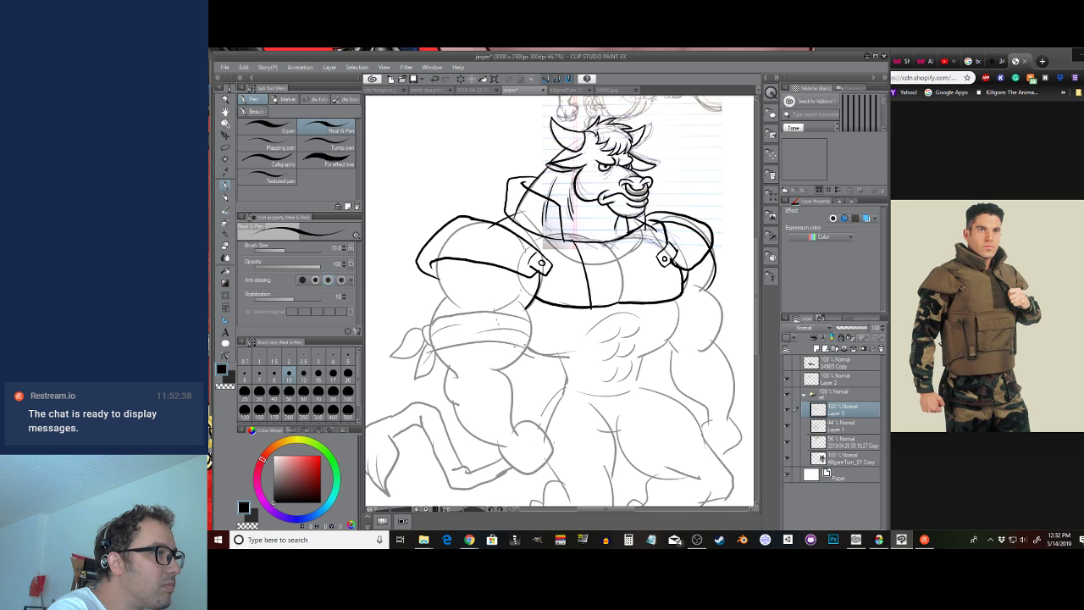
{"action": "mouse_move", "coordinate": [524, 282]}
{"action": "left_mouse_down"}
{"action": "mouse_move", "coordinate": [504, 305]}
{"action": "mouse_move", "coordinate": [537, 293]}
{"action": "mouse_move", "coordinate": [491, 307]}
{"action": "left_mouse_up"}
{"action": "key", "text": "ctrl+z"}
{"action": "key", "text": "ctrl+z"}
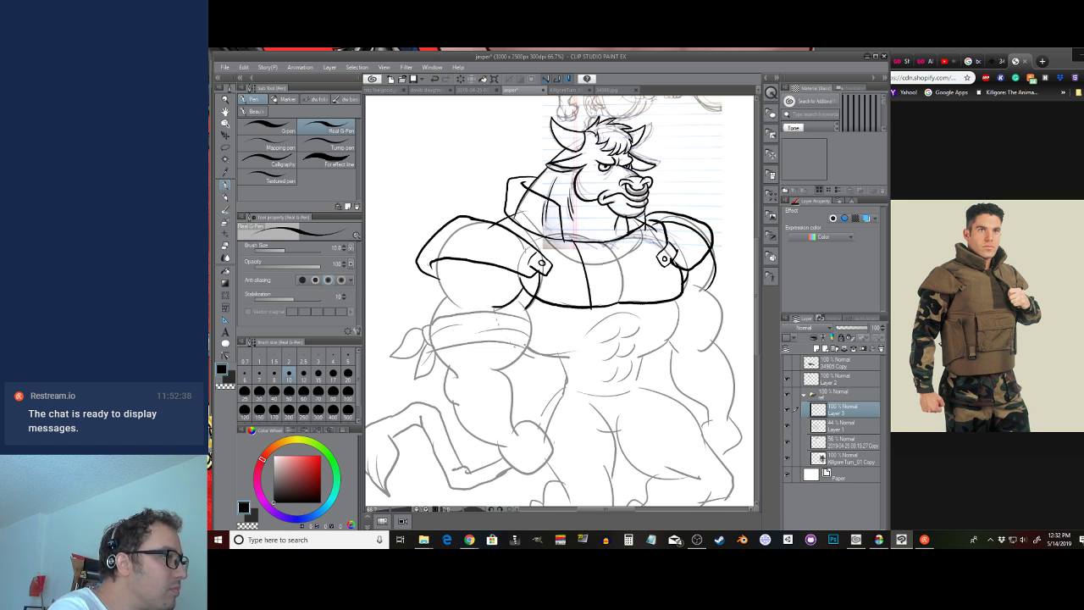
{"action": "left_click_drag", "start_coordinate": [434, 261], "coordinate": [458, 304]}
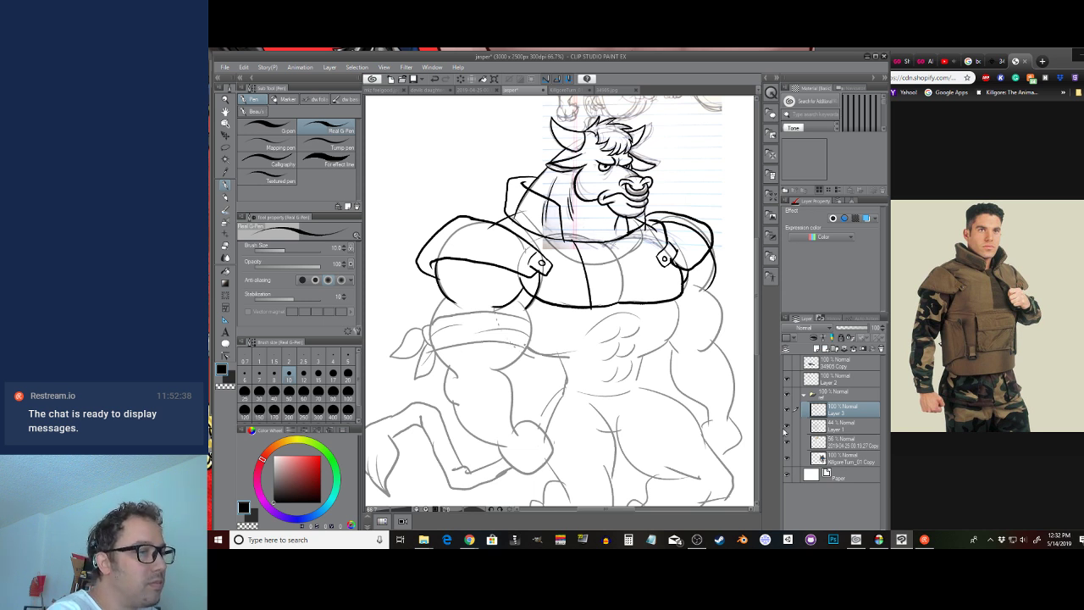
{"action": "left_click", "coordinate": [788, 426]}
{"action": "left_click", "coordinate": [789, 427]}
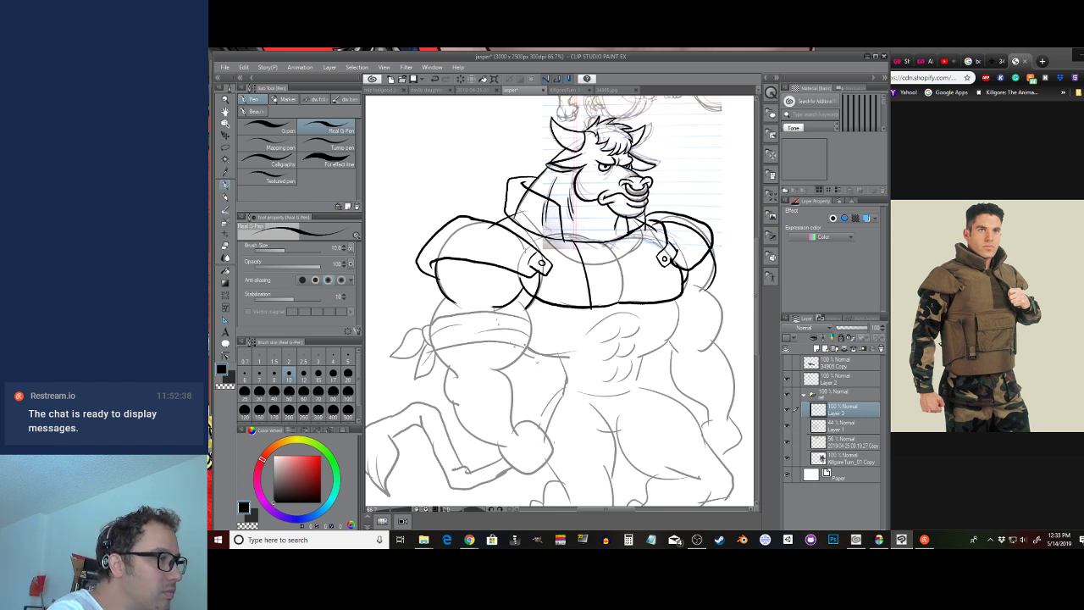
Draw the vest's lower side edge at the near waist and outline a flapped pouch at the front of the abdomen
{"action": "left_click_drag", "start_coordinate": [525, 347], "coordinate": [566, 360]}
{"action": "key", "text": "ctrl+z"}
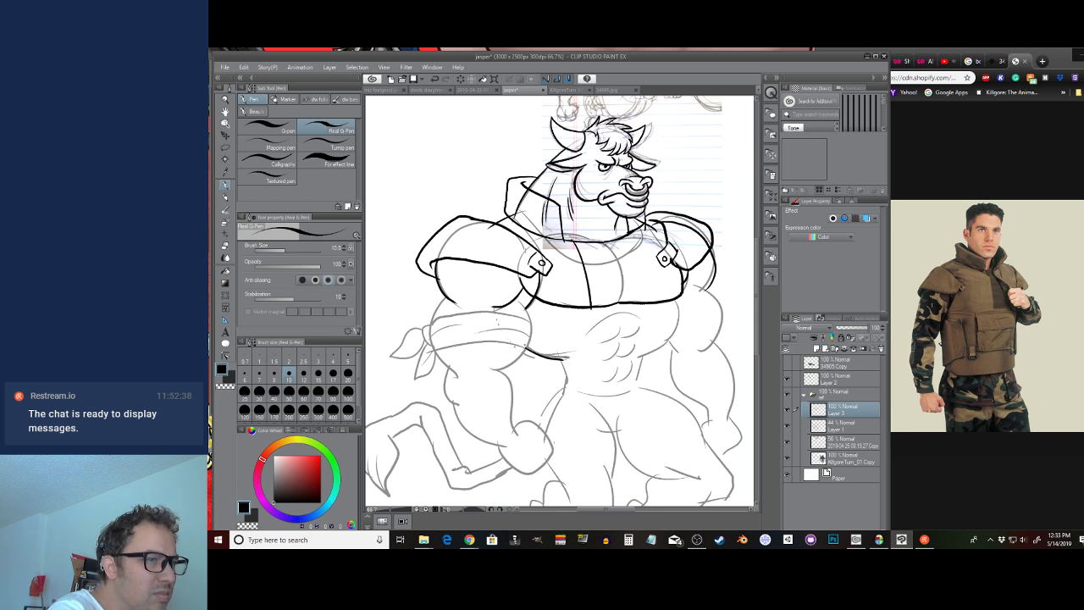
{"action": "mouse_move", "coordinate": [582, 310]}
{"action": "left_mouse_down"}
{"action": "mouse_move", "coordinate": [586, 334]}
{"action": "mouse_move", "coordinate": [648, 326]}
{"action": "mouse_move", "coordinate": [652, 309]}
{"action": "mouse_move", "coordinate": [635, 331]}
{"action": "mouse_move", "coordinate": [597, 334]}
{"action": "mouse_move", "coordinate": [586, 312]}
{"action": "mouse_move", "coordinate": [581, 343]}
{"action": "mouse_move", "coordinate": [582, 369]}
{"action": "mouse_move", "coordinate": [646, 364]}
{"action": "left_mouse_up"}
{"action": "key", "text": "ctrl+z"}
{"action": "left_click_drag", "start_coordinate": [646, 327], "coordinate": [641, 363]}
{"action": "left_click_drag", "start_coordinate": [593, 326], "coordinate": [593, 361]}
{"action": "key", "text": "ctrl+z"}
{"action": "left_click_drag", "start_coordinate": [583, 311], "coordinate": [593, 366]}
{"action": "key", "text": "ctrl+z"}
{"action": "key", "text": "ctrl+z"}
Erase the front pouch's bottom edge, redraw it slightly lower, and add a line across the top of its flap
{"action": "key", "text": "c"}
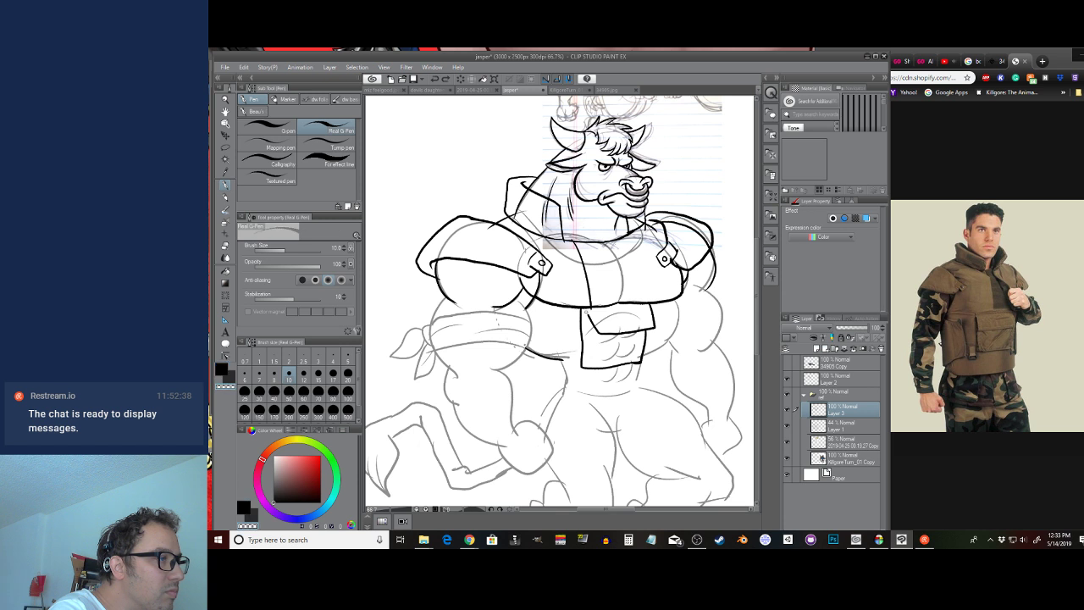
{"action": "key", "text": "c"}
{"action": "mouse_move", "coordinate": [586, 313]}
{"action": "left_mouse_down"}
{"action": "mouse_move", "coordinate": [593, 366]}
{"action": "mouse_move", "coordinate": [620, 365]}
{"action": "mouse_move", "coordinate": [600, 366]}
{"action": "left_mouse_up"}
{"action": "key", "text": "c"}
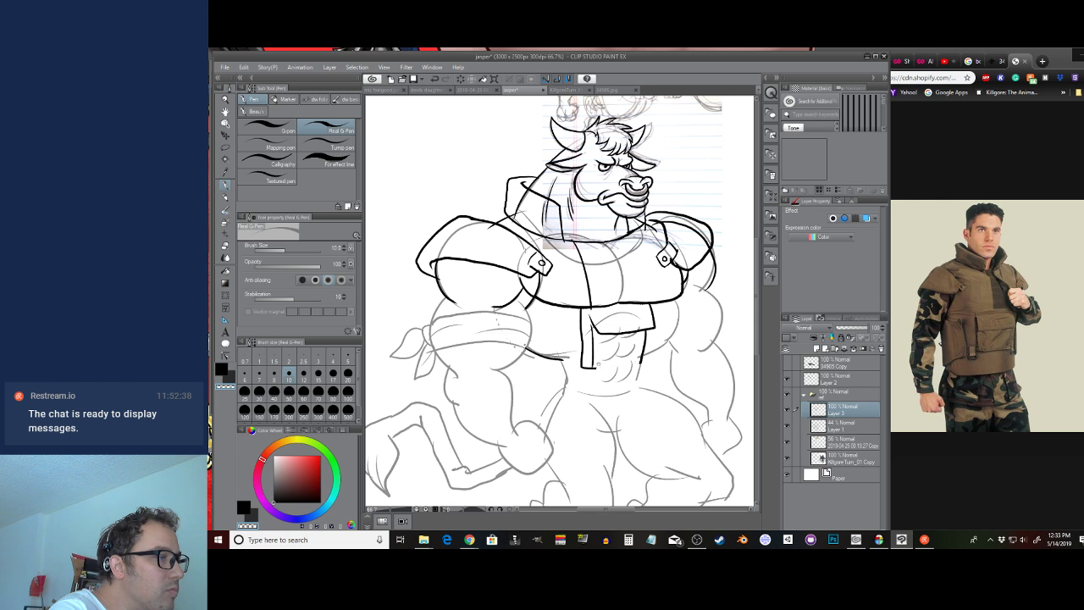
{"action": "key", "text": "c"}
{"action": "mouse_move", "coordinate": [583, 370]}
{"action": "left_mouse_down"}
{"action": "mouse_move", "coordinate": [644, 367]}
{"action": "mouse_move", "coordinate": [582, 370]}
{"action": "left_mouse_up"}
{"action": "key", "text": "ctrl+z"}
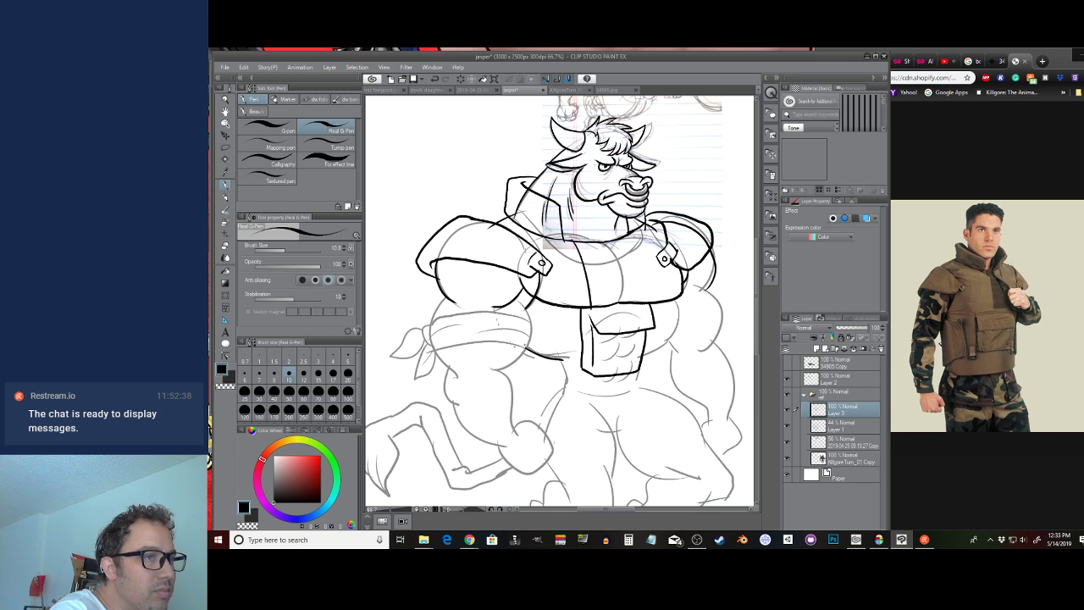
{"action": "left_click_drag", "start_coordinate": [596, 320], "coordinate": [653, 316]}
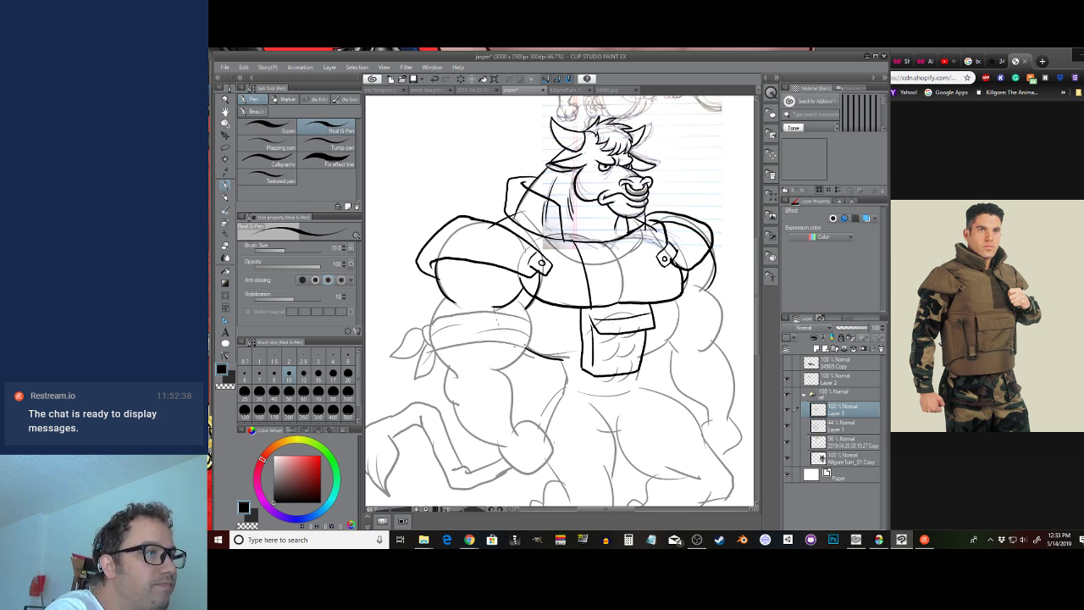
Draw an angular side pouch on the vest's near waist beside the front pouch
{"action": "left_click", "coordinate": [787, 379]}
{"action": "left_click", "coordinate": [787, 379]}
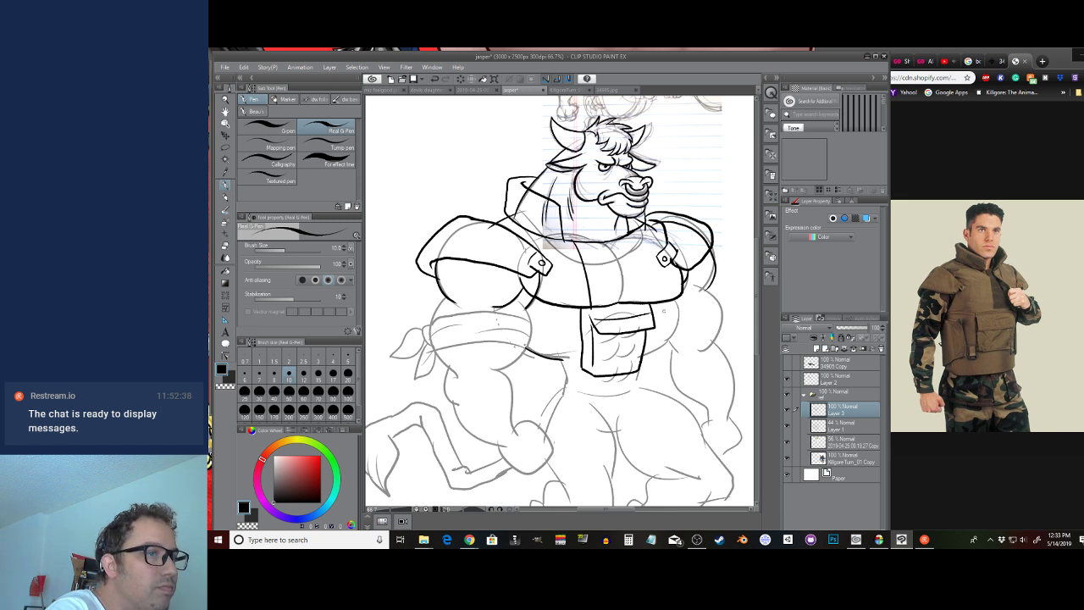
{"action": "left_click_drag", "start_coordinate": [561, 319], "coordinate": [571, 360]}
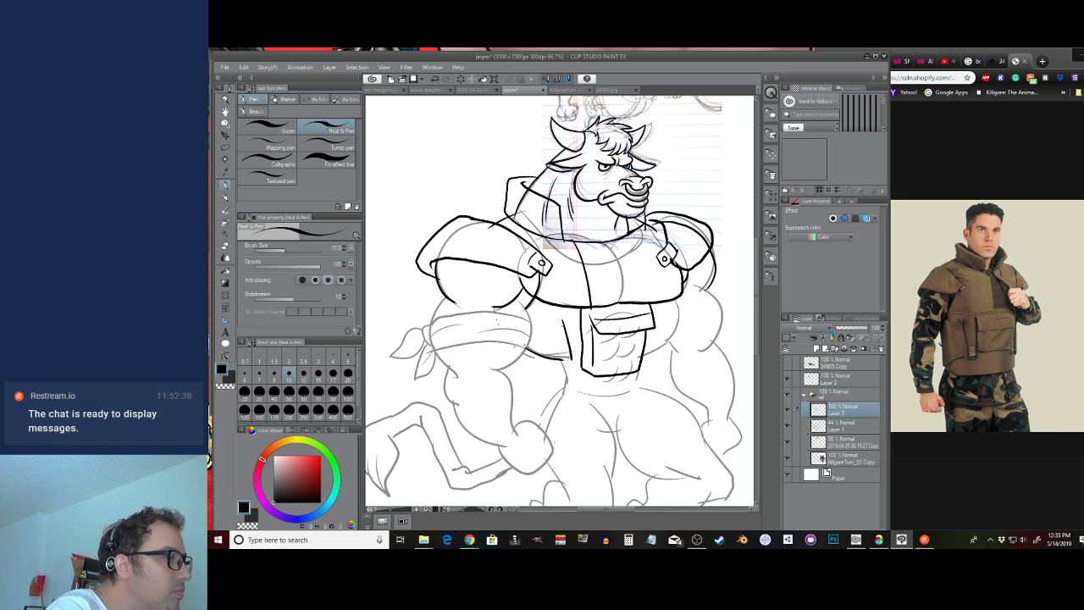
{"action": "left_click_drag", "start_coordinate": [562, 321], "coordinate": [530, 315]}
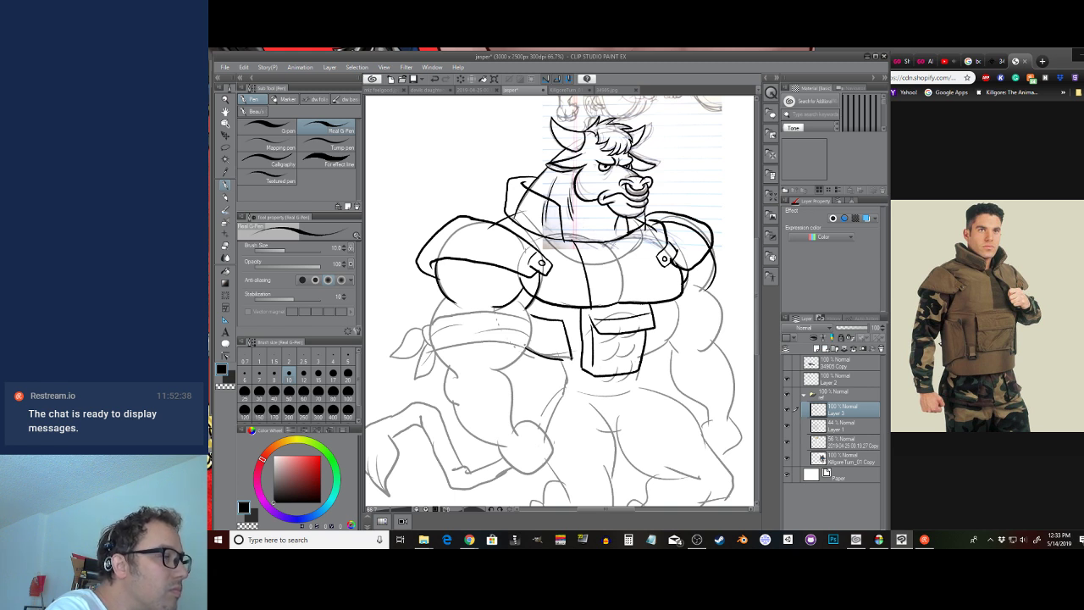
{"action": "mouse_move", "coordinate": [572, 357]}
{"action": "left_mouse_down"}
{"action": "mouse_move", "coordinate": [566, 367]}
{"action": "mouse_move", "coordinate": [549, 358]}
{"action": "mouse_move", "coordinate": [572, 360]}
{"action": "left_mouse_up"}
{"action": "key", "text": "ctrl+z"}
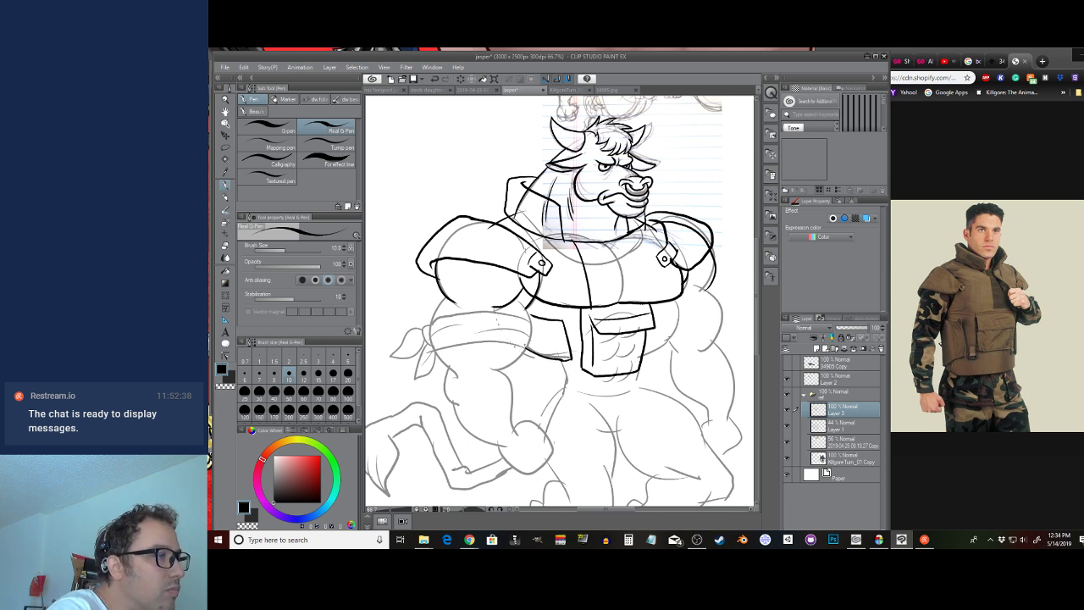
Draw the vest's far side edge and a matching angular side pouch on the far waist
{"action": "left_click_drag", "start_coordinate": [678, 296], "coordinate": [670, 338]}
{"action": "key", "text": "ctrl+z"}
{"action": "mouse_move", "coordinate": [677, 300]}
{"action": "left_mouse_down"}
{"action": "mouse_move", "coordinate": [647, 354]}
{"action": "mouse_move", "coordinate": [655, 355]}
{"action": "left_mouse_up"}
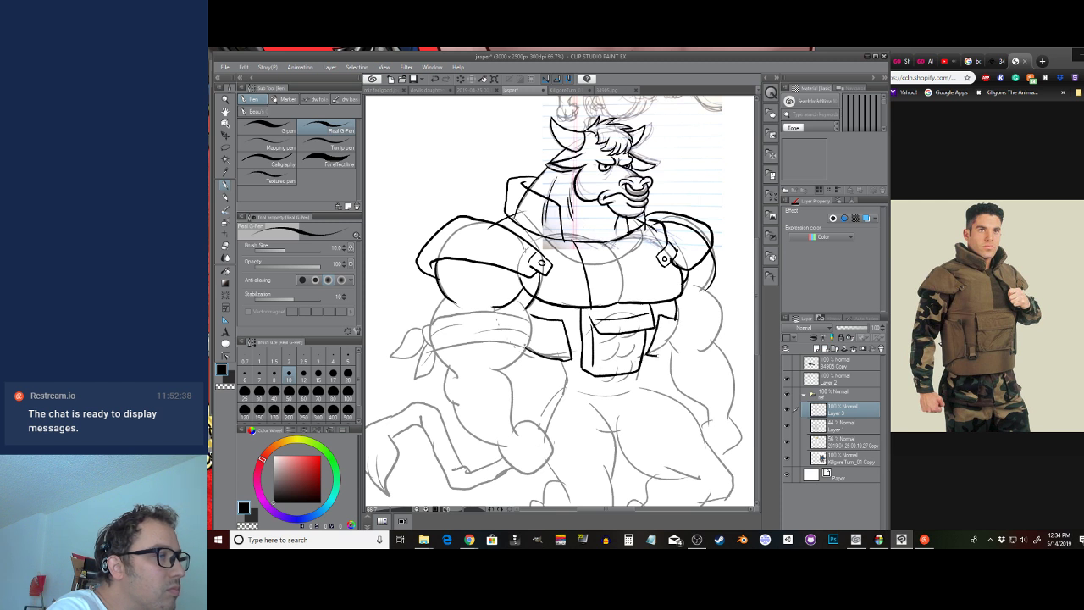
{"action": "left_click_drag", "start_coordinate": [680, 319], "coordinate": [664, 357]}
{"action": "left_click_drag", "start_coordinate": [571, 350], "coordinate": [583, 352]}
{"action": "left_click_drag", "start_coordinate": [573, 350], "coordinate": [581, 367]}
{"action": "left_click_drag", "start_coordinate": [579, 353], "coordinate": [580, 366]}
{"action": "left_click_drag", "start_coordinate": [650, 350], "coordinate": [640, 370]}
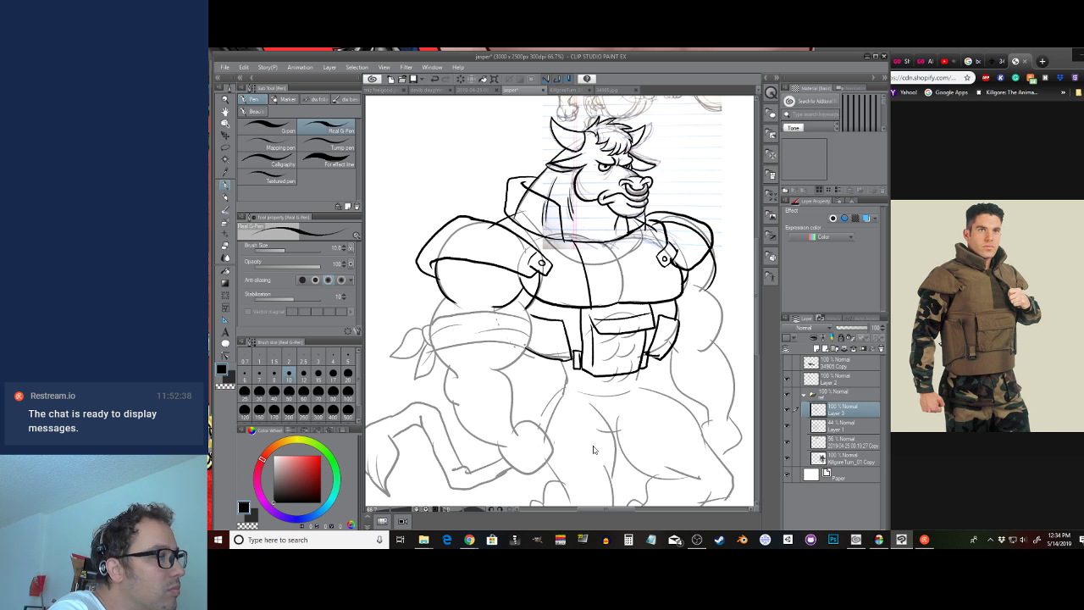
{"action": "key", "text": "ctrl+z"}
{"action": "key", "text": "ctrl+z"}
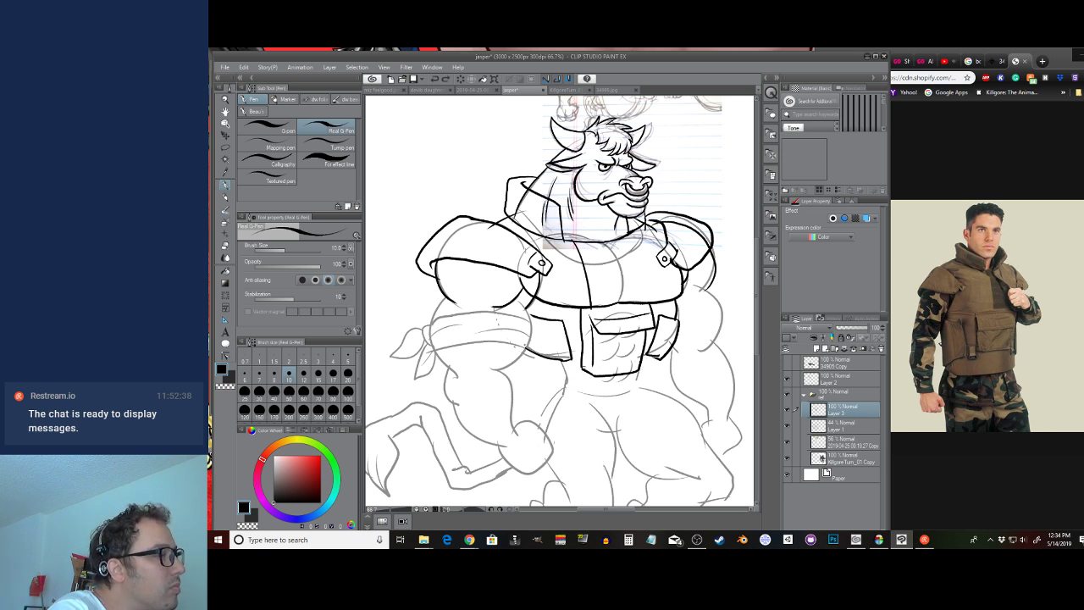
Draw the vest's bottom hem just below the front pouch, undoing stray strokes
{"action": "mouse_move", "coordinate": [553, 359]}
{"action": "left_mouse_down"}
{"action": "mouse_move", "coordinate": [566, 379]}
{"action": "mouse_move", "coordinate": [633, 383]}
{"action": "mouse_move", "coordinate": [653, 352]}
{"action": "mouse_move", "coordinate": [620, 381]}
{"action": "mouse_move", "coordinate": [561, 378]}
{"action": "left_mouse_up"}
{"action": "key", "text": "ctrl+z"}
{"action": "key", "text": "ctrl+z"}
{"action": "left_click_drag", "start_coordinate": [606, 341], "coordinate": [636, 344]}
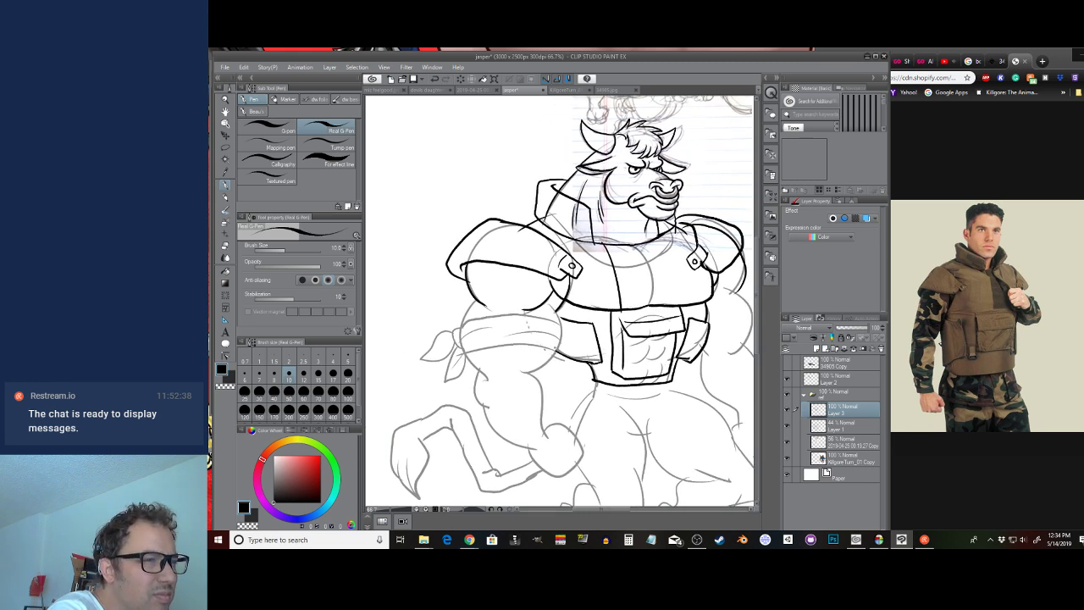
Add slanted inner lines to both side pouches to give them depth
{"action": "left_click_drag", "start_coordinate": [566, 326], "coordinate": [589, 361]}
{"action": "key", "text": "c"}
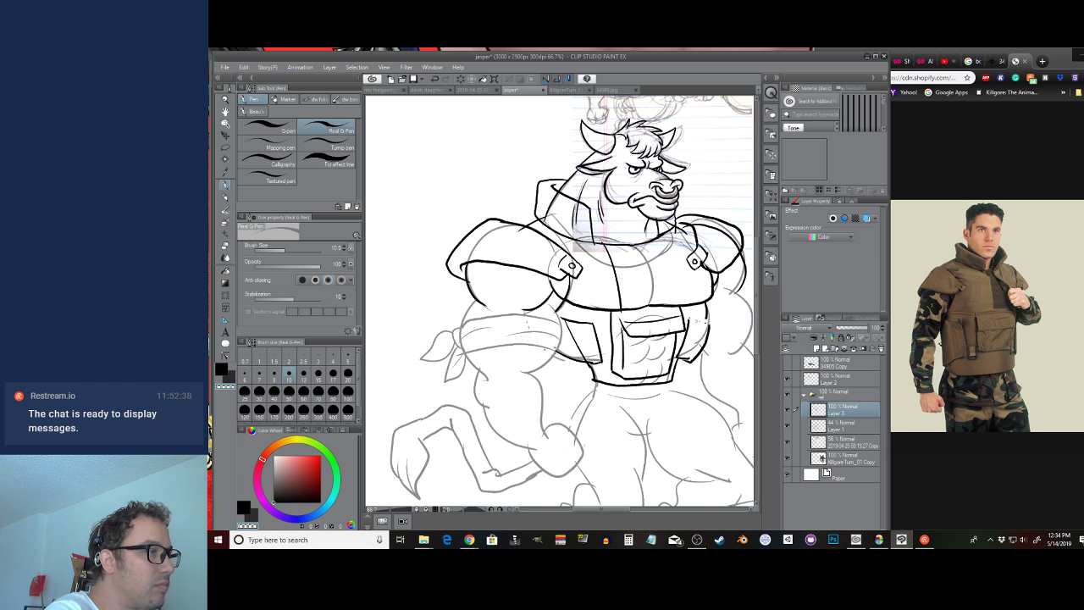
{"action": "key", "text": "c"}
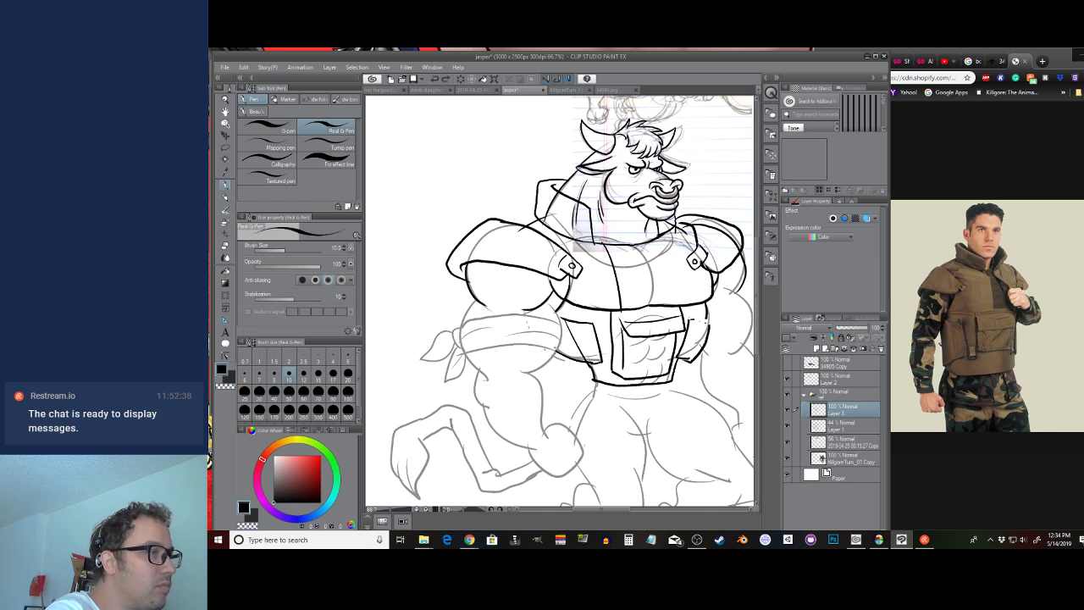
{"action": "left_click_drag", "start_coordinate": [705, 321], "coordinate": [688, 359]}
Move the vest line-art layer, Layer 3, out of the ref folder to directly above it
{"action": "left_click", "coordinate": [788, 427]}
{"action": "left_click", "coordinate": [787, 427]}
{"action": "left_click_drag", "start_coordinate": [823, 406], "coordinate": [821, 387]}
{"action": "left_click_drag", "start_coordinate": [615, 401], "coordinate": [559, 339]}
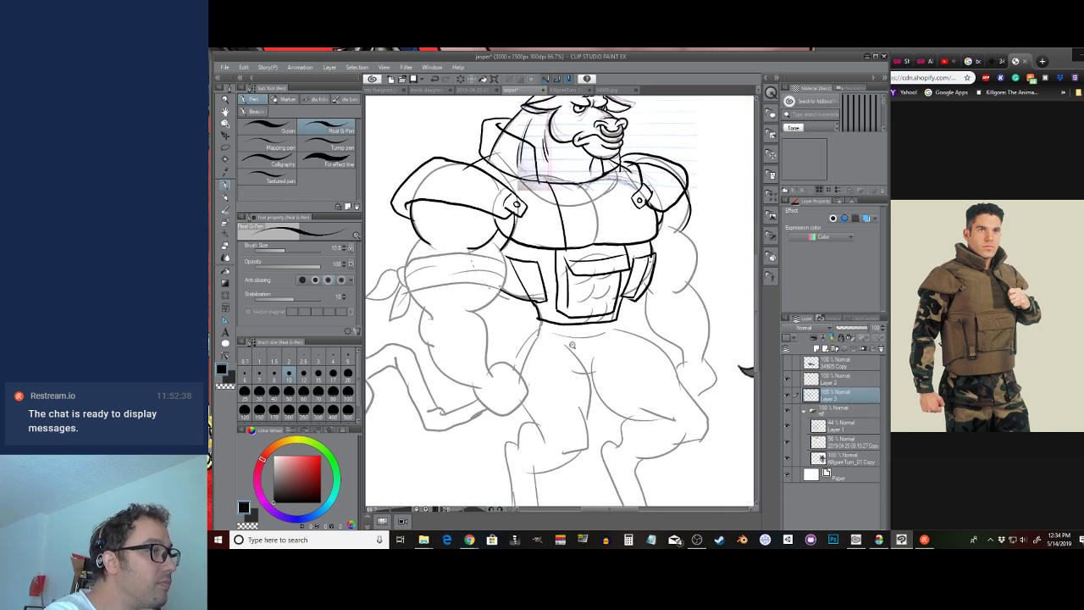
{"action": "left_click", "coordinate": [638, 339], "text": "alt"}
{"action": "mouse_move", "coordinate": [655, 375]}
{"action": "left_mouse_down"}
{"action": "mouse_move", "coordinate": [636, 348]}
{"action": "mouse_move", "coordinate": [654, 380]}
{"action": "left_mouse_up"}
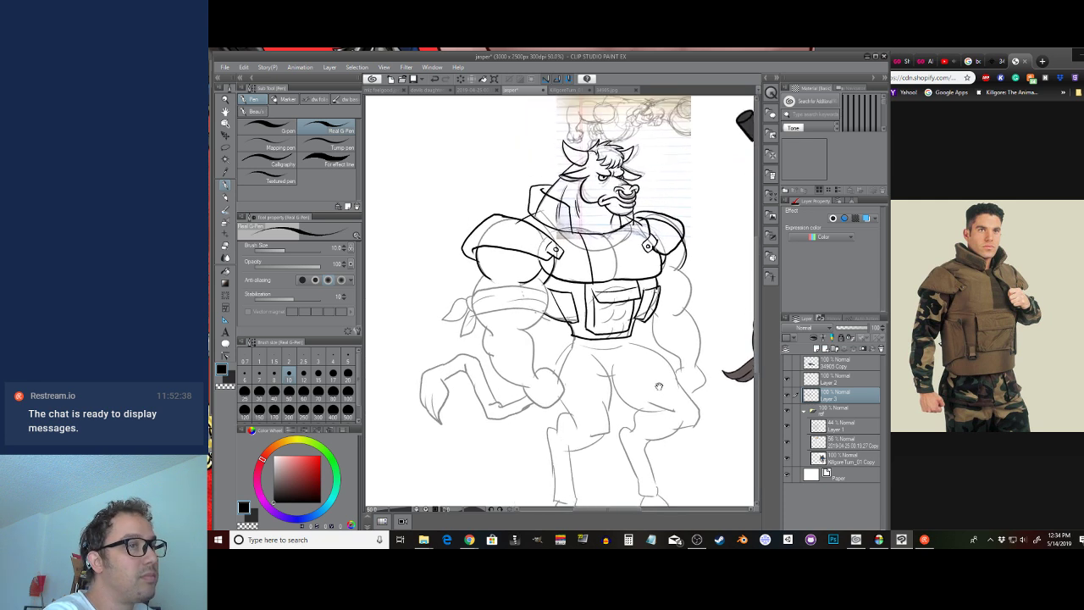
Erase the vest's single chest centre line and draw two parallel curved lines as a front closure strip
{"action": "scroll", "coordinate": [624, 269], "scroll_direction": "up", "scroll_amount": 3}
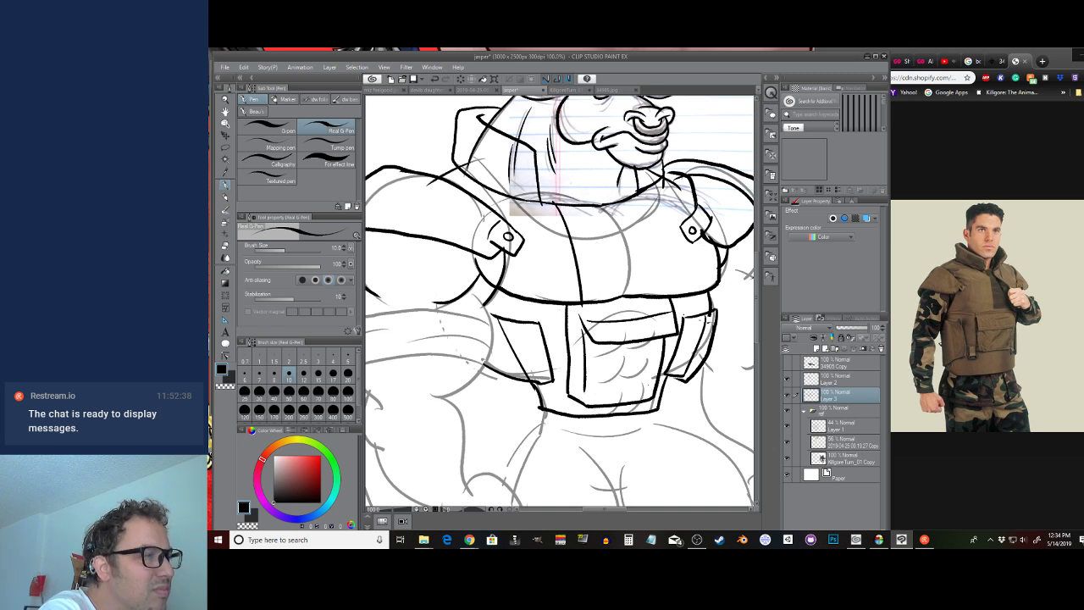
{"action": "key", "text": "x"}
{"action": "key", "text": "ctrl+z"}
{"action": "key", "text": "ctrl+z"}
{"action": "key", "text": "ctrl+z"}
{"action": "key", "text": "ctrl+z"}
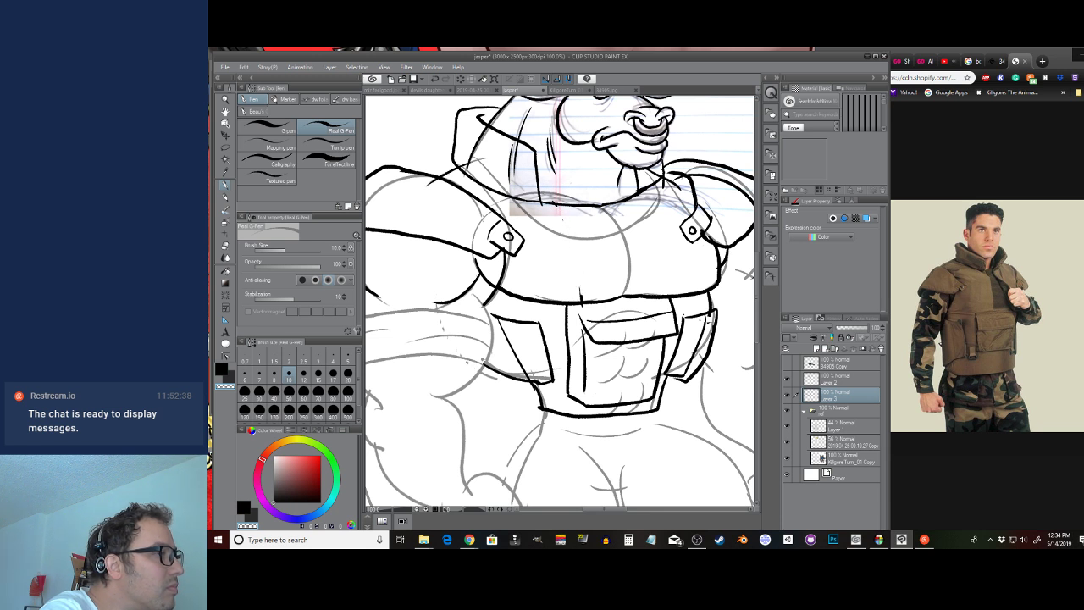
{"action": "key", "text": "c"}
{"action": "left_click_drag", "start_coordinate": [581, 207], "coordinate": [602, 298]}
{"action": "key", "text": "ctrl+z"}
{"action": "mouse_move", "coordinate": [582, 205]}
{"action": "left_mouse_down"}
{"action": "mouse_move", "coordinate": [604, 293]}
{"action": "mouse_move", "coordinate": [627, 244]}
{"action": "mouse_move", "coordinate": [631, 300]}
{"action": "left_mouse_up"}
{"action": "scroll", "coordinate": [634, 347], "scroll_direction": "down", "scroll_amount": 2}
{"action": "scroll", "coordinate": [670, 308], "scroll_direction": "up", "scroll_amount": 1}
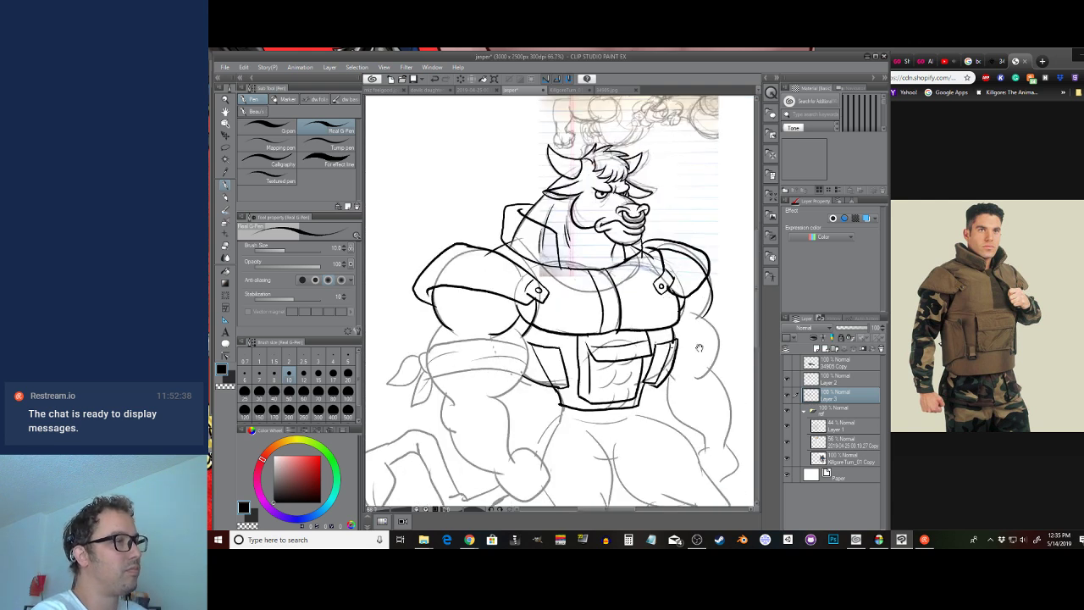
Ink the near arm's inner contour down to the wrist and add short muscle lines on the upper arm and forearm
{"action": "left_click", "coordinate": [788, 430]}
{"action": "left_click", "coordinate": [789, 431]}
{"action": "mouse_move", "coordinate": [527, 340]}
{"action": "left_mouse_down"}
{"action": "mouse_move", "coordinate": [592, 283]}
{"action": "mouse_move", "coordinate": [590, 315]}
{"action": "mouse_move", "coordinate": [544, 369]}
{"action": "left_mouse_up"}
{"action": "scroll", "coordinate": [594, 283], "scroll_direction": "up", "scroll_amount": 1}
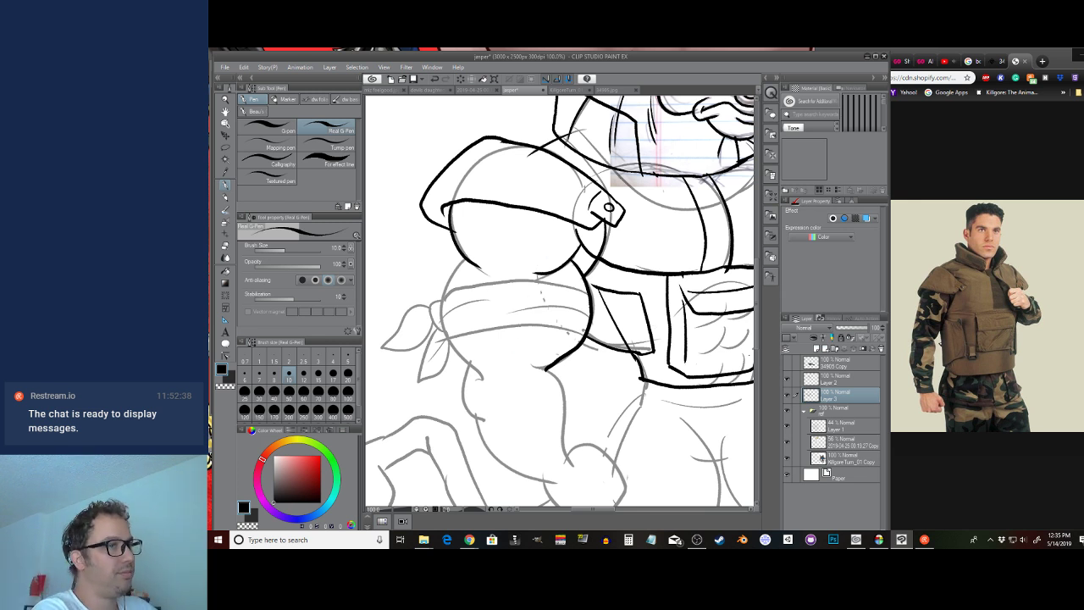
{"action": "mouse_move", "coordinate": [507, 315]}
{"action": "left_mouse_down"}
{"action": "mouse_move", "coordinate": [509, 344]}
{"action": "mouse_move", "coordinate": [530, 322]}
{"action": "mouse_move", "coordinate": [549, 344]}
{"action": "mouse_move", "coordinate": [553, 413]}
{"action": "left_mouse_up"}
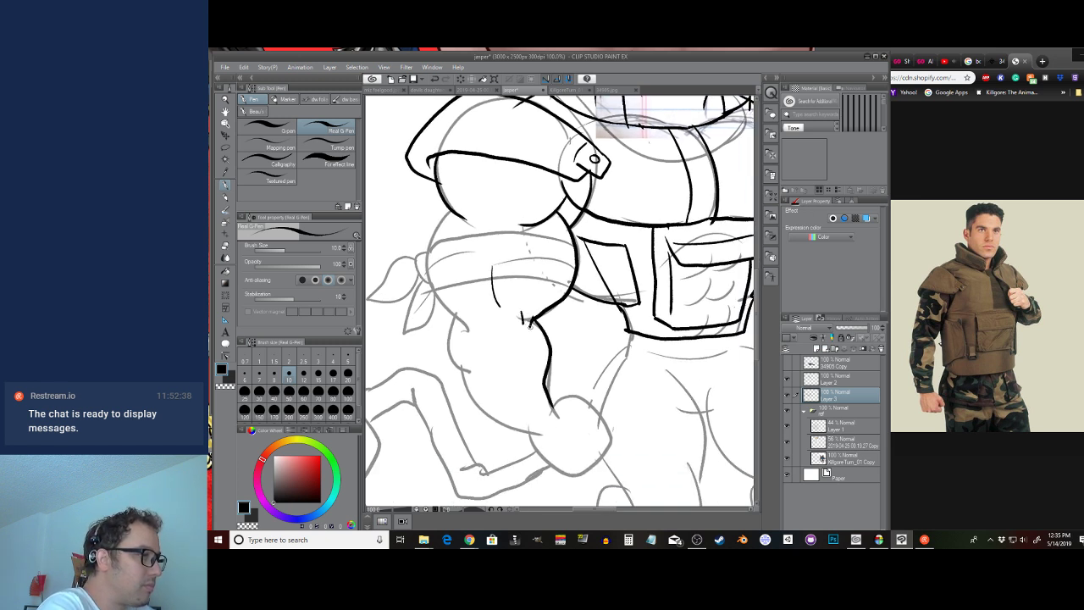
{"action": "mouse_move", "coordinate": [480, 342]}
{"action": "left_mouse_down"}
{"action": "mouse_move", "coordinate": [505, 380]}
{"action": "mouse_move", "coordinate": [498, 395]}
{"action": "left_mouse_up"}
{"action": "mouse_move", "coordinate": [559, 401]}
{"action": "left_mouse_down"}
{"action": "mouse_move", "coordinate": [521, 347]}
{"action": "mouse_move", "coordinate": [548, 369]}
{"action": "left_mouse_up"}
Draw the upper and lower edges of the cloth band around the near arm, undoing the last touch-ups at its inner end
{"action": "left_click_drag", "start_coordinate": [431, 263], "coordinate": [467, 333]}
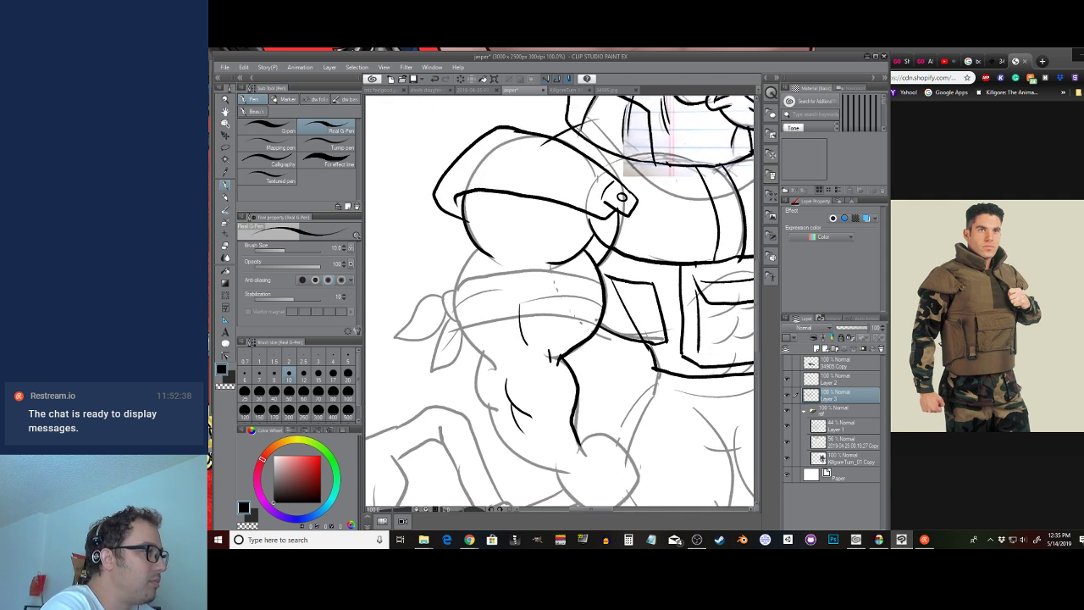
{"action": "mouse_move", "coordinate": [598, 325]}
{"action": "left_mouse_down"}
{"action": "mouse_move", "coordinate": [566, 311]}
{"action": "mouse_move", "coordinate": [483, 315]}
{"action": "mouse_move", "coordinate": [460, 335]}
{"action": "left_mouse_up"}
{"action": "mouse_move", "coordinate": [603, 286]}
{"action": "left_mouse_down"}
{"action": "mouse_move", "coordinate": [539, 270]}
{"action": "mouse_move", "coordinate": [466, 277]}
{"action": "mouse_move", "coordinate": [448, 305]}
{"action": "mouse_move", "coordinate": [456, 319]}
{"action": "left_mouse_up"}
{"action": "key", "text": "c"}
{"action": "mouse_move", "coordinate": [599, 322]}
{"action": "left_mouse_down"}
{"action": "mouse_move", "coordinate": [599, 286]}
{"action": "mouse_move", "coordinate": [597, 333]}
{"action": "left_mouse_up"}
{"action": "key", "text": "c"}
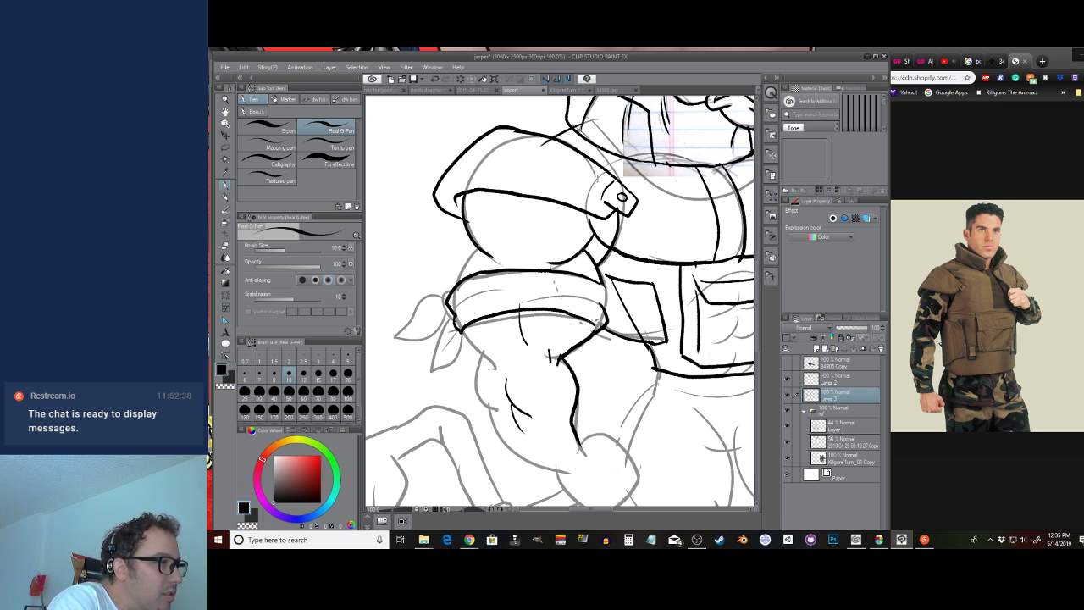
{"action": "key", "text": "ctrl+z"}
{"action": "key", "text": "ctrl+z"}
{"action": "key", "text": "ctrl+z"}
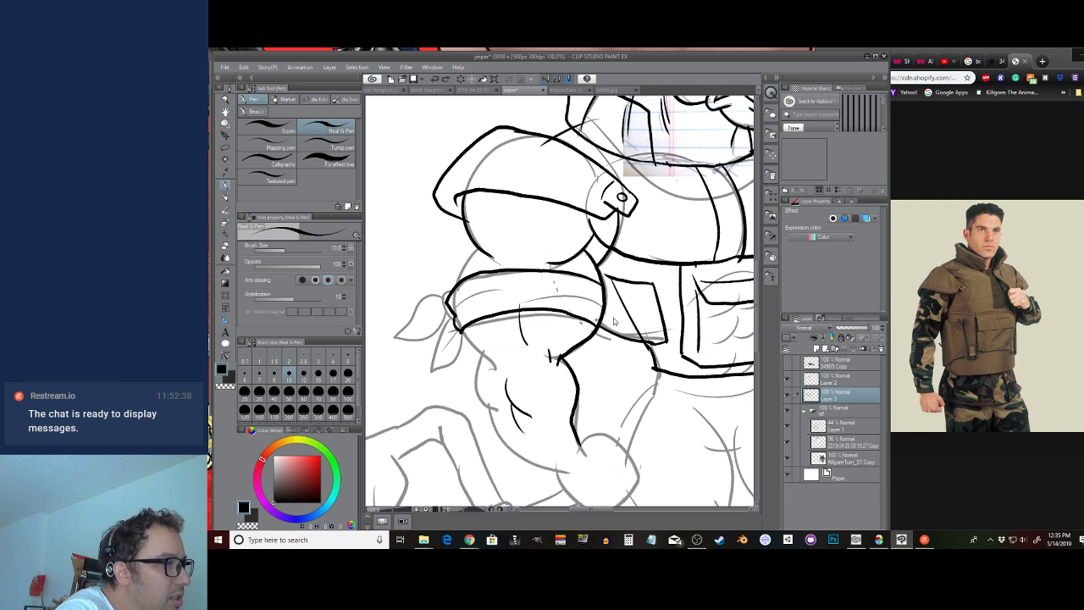
Check the line art with the ref folder hidden, show it again, and redraw the band's inner end bulging past the arm
{"action": "scroll", "coordinate": [606, 318], "scroll_direction": "up", "scroll_amount": 4}
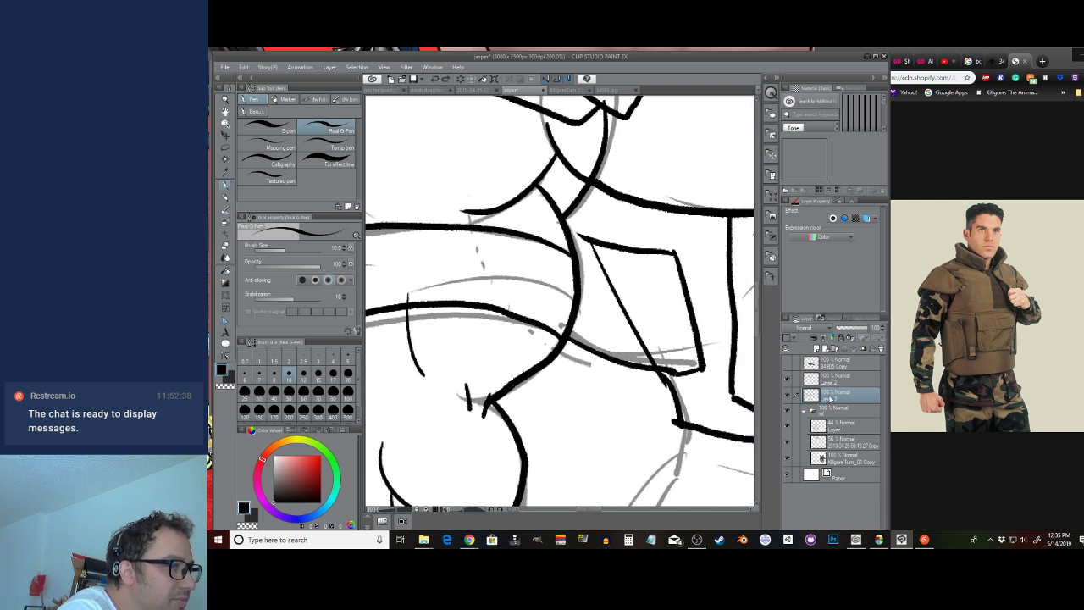
{"action": "left_click", "coordinate": [785, 410]}
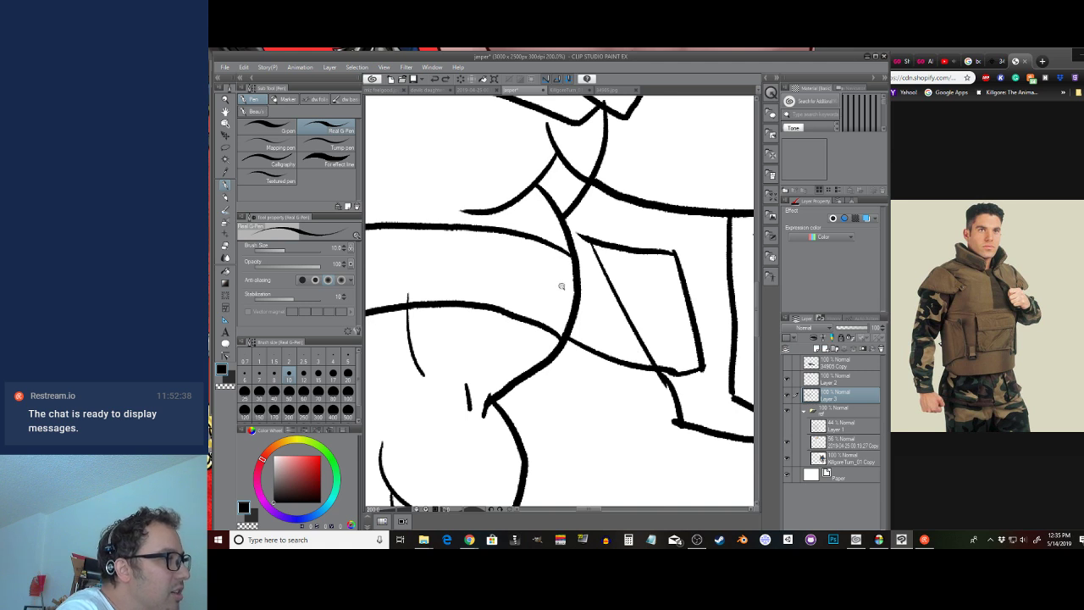
{"action": "scroll", "coordinate": [560, 288], "scroll_direction": "down", "scroll_amount": 3}
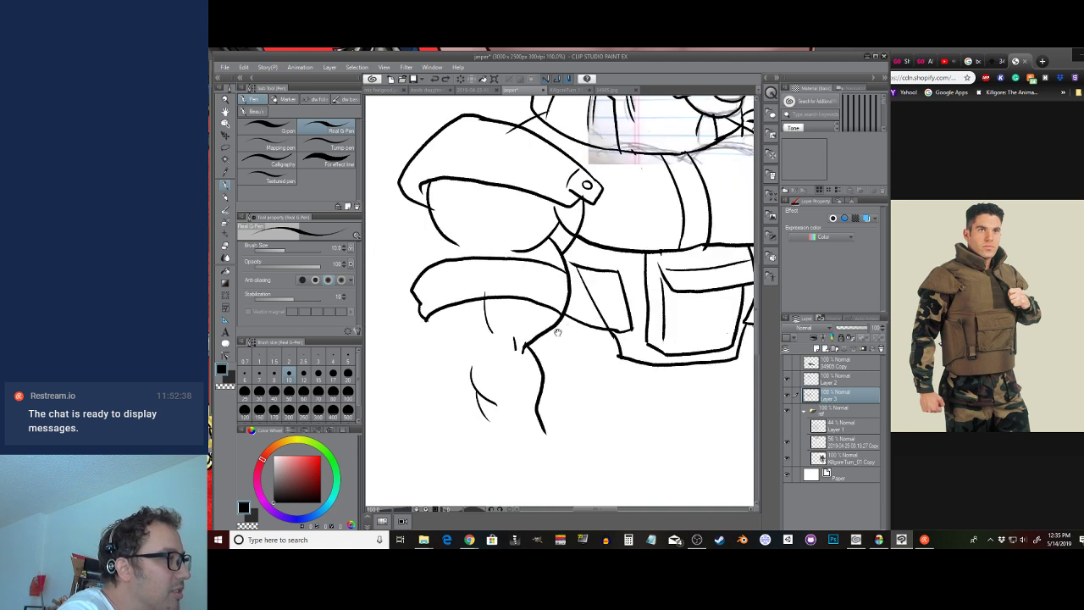
{"action": "left_click", "coordinate": [787, 410]}
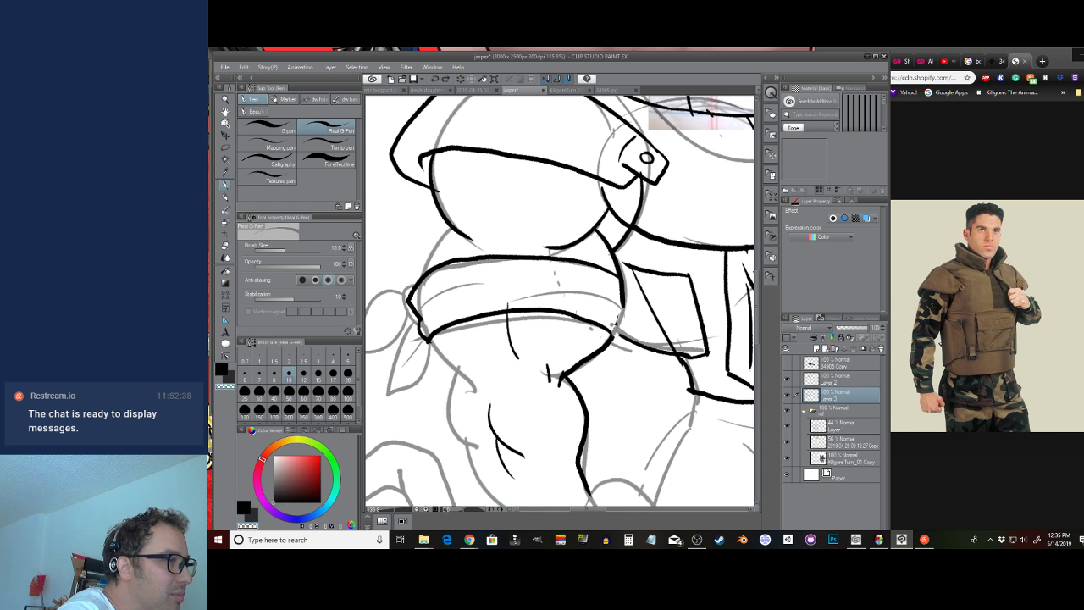
{"action": "key", "text": "c"}
{"action": "mouse_move", "coordinate": [619, 297]}
{"action": "left_mouse_down"}
{"action": "mouse_move", "coordinate": [624, 335]}
{"action": "mouse_move", "coordinate": [609, 343]}
{"action": "left_mouse_up"}
{"action": "left_click_drag", "start_coordinate": [619, 274], "coordinate": [629, 332]}
Add curved fold lines inside the arm band and ink the arm's outer contour between the shoulder and the band
{"action": "left_click_drag", "start_coordinate": [582, 285], "coordinate": [519, 282]}
{"action": "key", "text": "space"}
{"action": "left_click_drag", "start_coordinate": [527, 332], "coordinate": [597, 332]}
{"action": "key", "text": "ctrl+z"}
{"action": "mouse_move", "coordinate": [600, 281]}
{"action": "left_mouse_down"}
{"action": "mouse_move", "coordinate": [512, 298]}
{"action": "mouse_move", "coordinate": [523, 282]}
{"action": "left_mouse_up"}
{"action": "key", "text": "ctrl+z"}
{"action": "left_click_drag", "start_coordinate": [625, 271], "coordinate": [541, 284]}
{"action": "left_click_drag", "start_coordinate": [521, 227], "coordinate": [496, 272]}
Draw the arm band's knot and its two pointed cloth tails with fold lines
{"action": "key", "text": "space"}
{"action": "mouse_move", "coordinate": [510, 310]}
{"action": "left_mouse_down"}
{"action": "mouse_move", "coordinate": [546, 320]}
{"action": "mouse_move", "coordinate": [508, 337]}
{"action": "mouse_move", "coordinate": [530, 346]}
{"action": "mouse_move", "coordinate": [504, 334]}
{"action": "mouse_move", "coordinate": [515, 308]}
{"action": "mouse_move", "coordinate": [494, 412]}
{"action": "left_mouse_up"}
{"action": "mouse_move", "coordinate": [534, 344]}
{"action": "left_mouse_down"}
{"action": "mouse_move", "coordinate": [532, 364]}
{"action": "mouse_move", "coordinate": [493, 412]}
{"action": "left_mouse_up"}
{"action": "left_click_drag", "start_coordinate": [532, 341], "coordinate": [513, 382]}
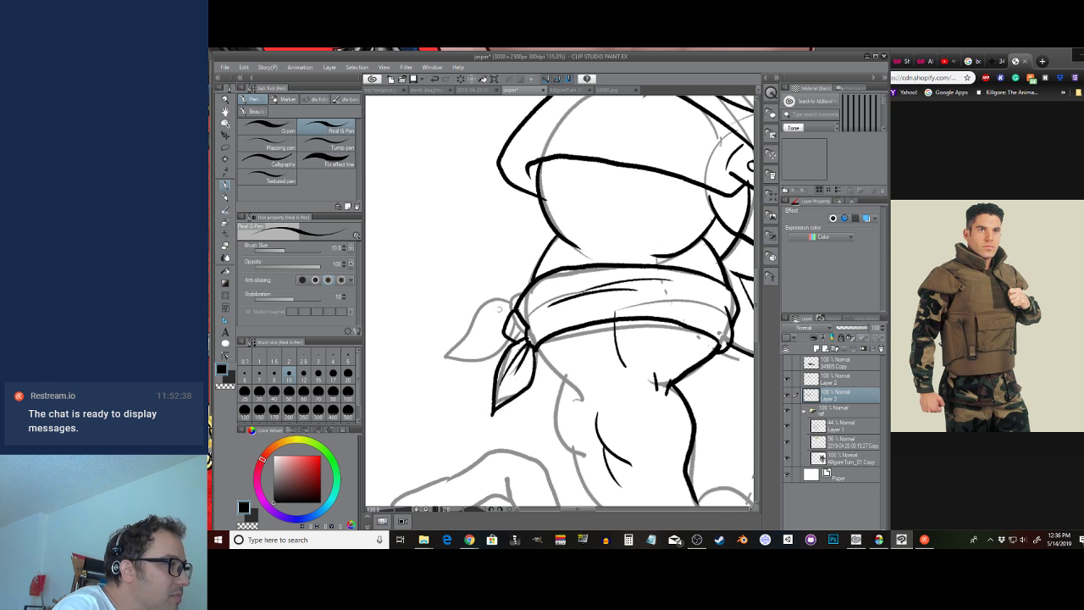
{"action": "mouse_move", "coordinate": [518, 305]}
{"action": "left_mouse_down"}
{"action": "mouse_move", "coordinate": [479, 310]}
{"action": "mouse_move", "coordinate": [435, 359]}
{"action": "mouse_move", "coordinate": [483, 357]}
{"action": "mouse_move", "coordinate": [506, 327]}
{"action": "mouse_move", "coordinate": [470, 357]}
{"action": "mouse_move", "coordinate": [440, 359]}
{"action": "mouse_move", "coordinate": [492, 303]}
{"action": "mouse_move", "coordinate": [516, 307]}
{"action": "left_mouse_up"}
{"action": "key", "text": "ctrl+z"}
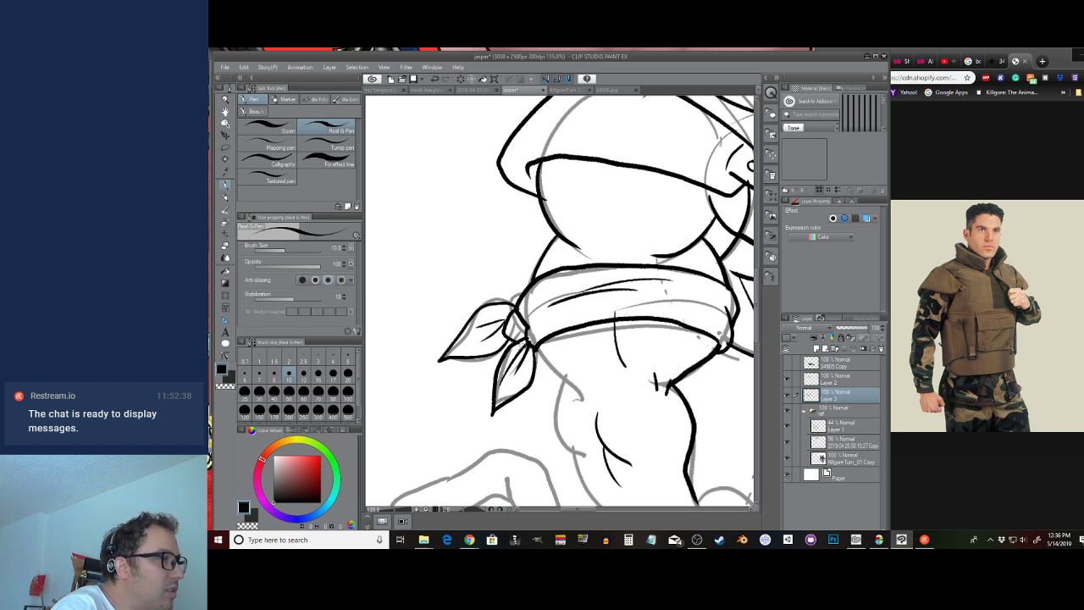
Ink the near arm's outer contour below the band around the elbow and forearm
{"action": "scroll", "coordinate": [664, 312], "scroll_direction": "down", "scroll_amount": 2}
{"action": "scroll", "coordinate": [665, 312], "scroll_direction": "down", "scroll_amount": 1}
{"action": "mouse_move", "coordinate": [603, 348]}
{"action": "left_mouse_down"}
{"action": "mouse_move", "coordinate": [605, 323]}
{"action": "mouse_move", "coordinate": [592, 370]}
{"action": "mouse_move", "coordinate": [617, 384]}
{"action": "left_mouse_up"}
{"action": "mouse_move", "coordinate": [715, 320]}
{"action": "left_mouse_down"}
{"action": "mouse_move", "coordinate": [681, 280]}
{"action": "mouse_move", "coordinate": [659, 359]}
{"action": "left_mouse_up"}
Hide the Layer 1 sketch and make Layer 2, with the head line art, the active layer
{"action": "left_click", "coordinate": [788, 427]}
{"action": "left_click_drag", "start_coordinate": [545, 180], "coordinate": [490, 259]}
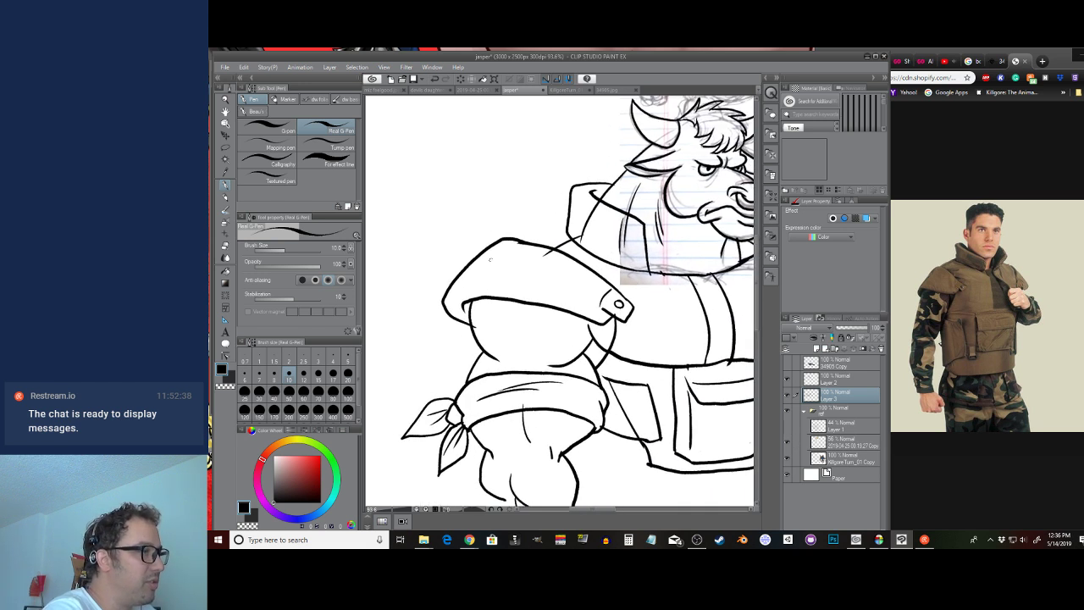
{"action": "left_click", "coordinate": [813, 382]}
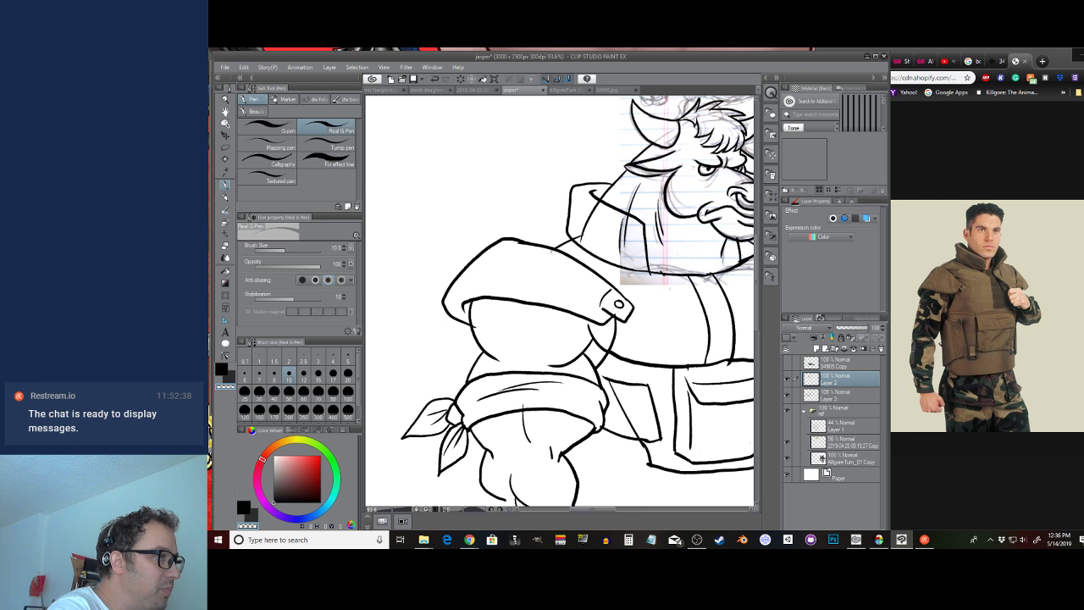
Clean up stray overlapping lines around the vest's collar and the smaller shoulder pad
{"action": "left_click_drag", "start_coordinate": [583, 234], "coordinate": [594, 209]}
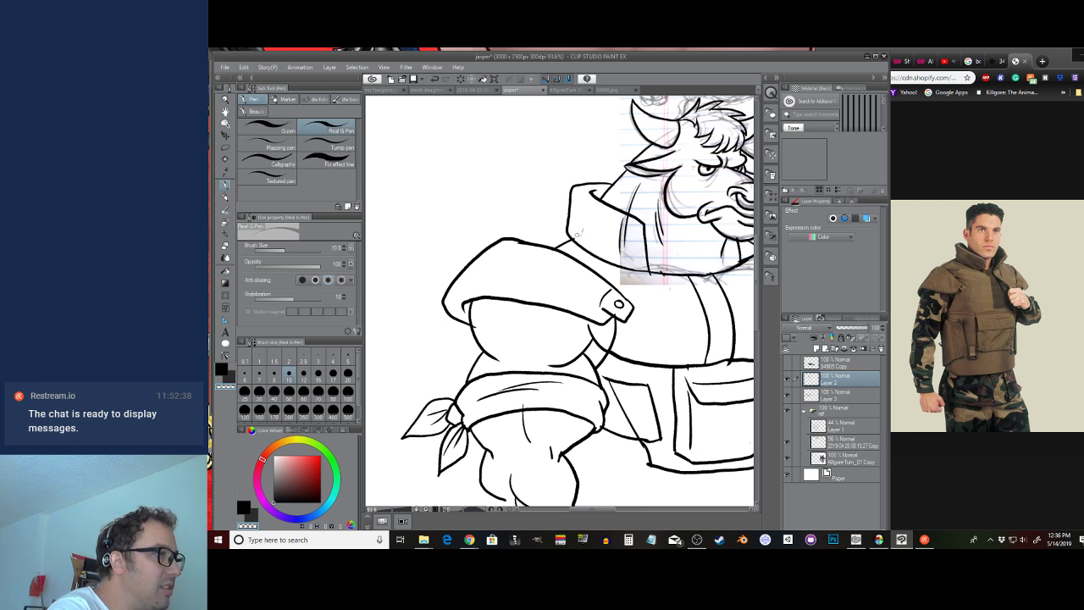
{"action": "left_click_drag", "start_coordinate": [649, 321], "coordinate": [499, 328]}
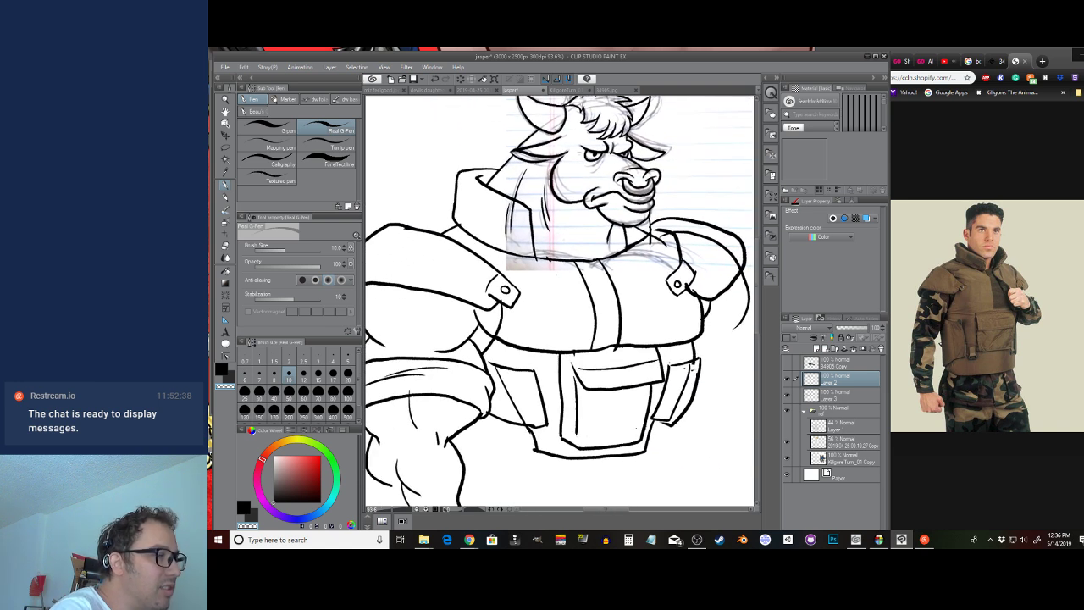
{"action": "left_click_drag", "start_coordinate": [643, 267], "coordinate": [559, 308]}
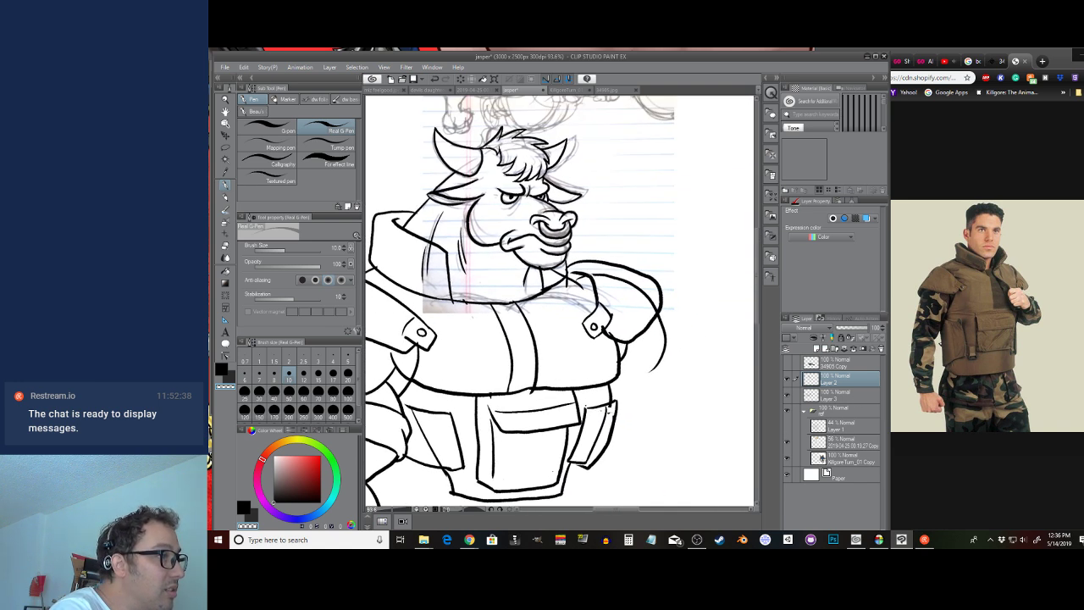
{"action": "left_click_drag", "start_coordinate": [596, 274], "coordinate": [633, 286]}
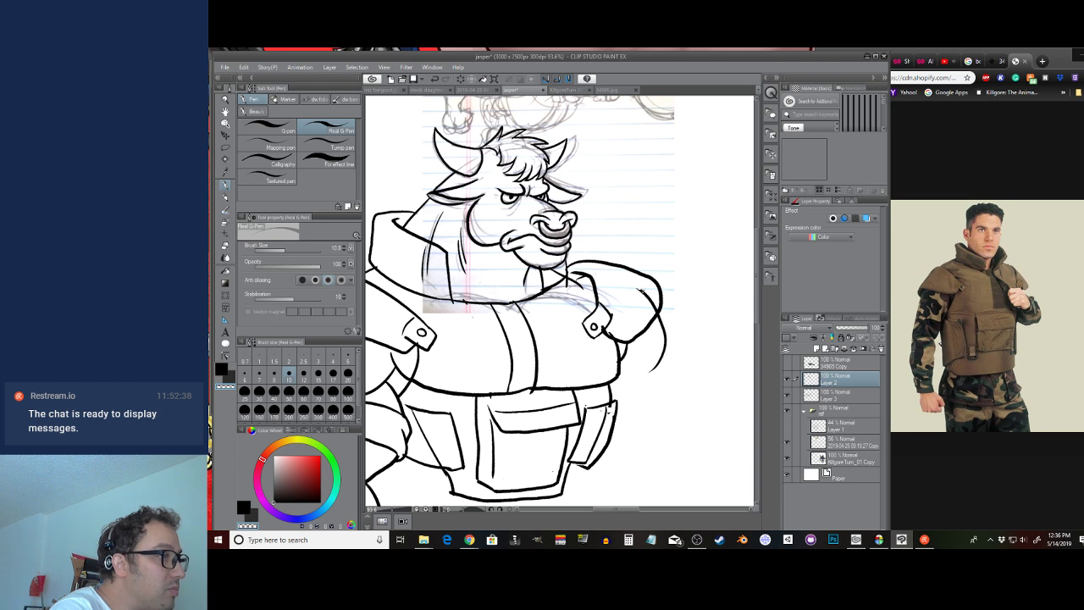
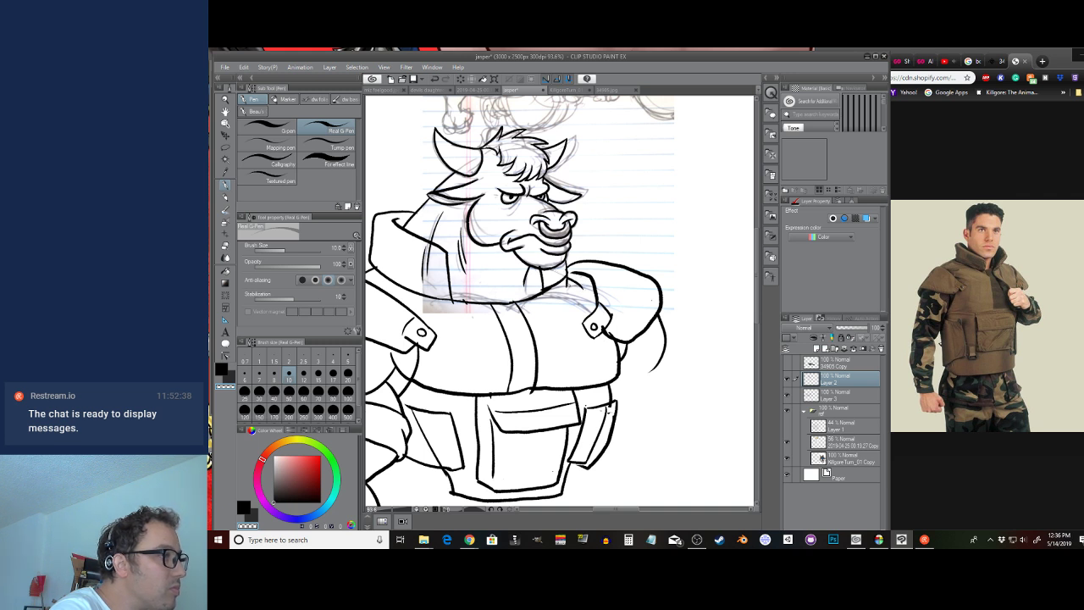
{"action": "left_click", "coordinate": [838, 395]}
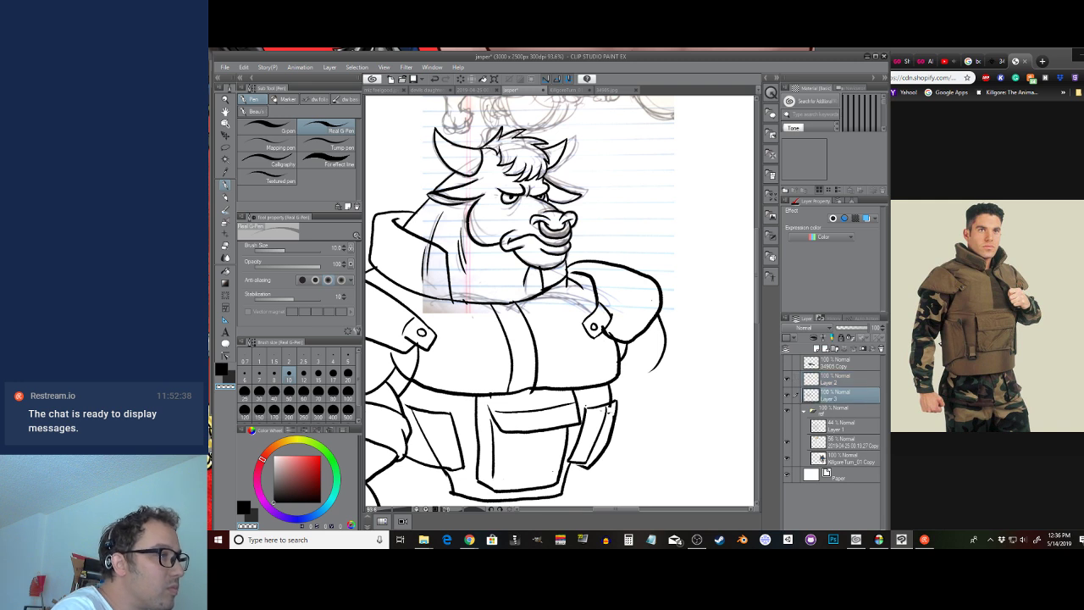
{"action": "left_click_drag", "start_coordinate": [444, 298], "coordinate": [563, 314]}
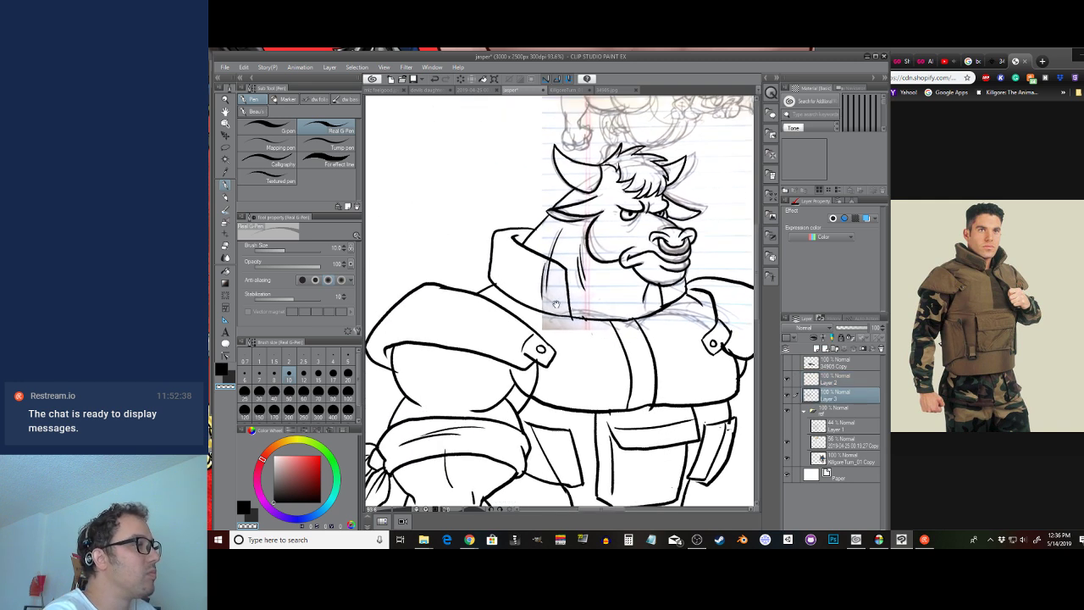
{"action": "left_click", "coordinate": [819, 380]}
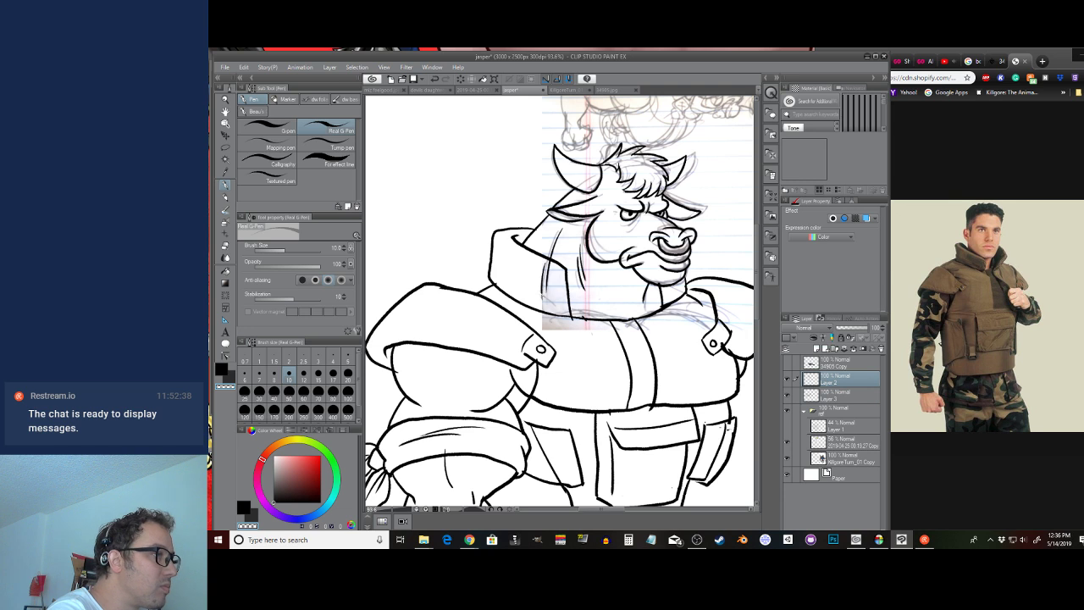
{"action": "left_click_drag", "start_coordinate": [546, 270], "coordinate": [551, 293]}
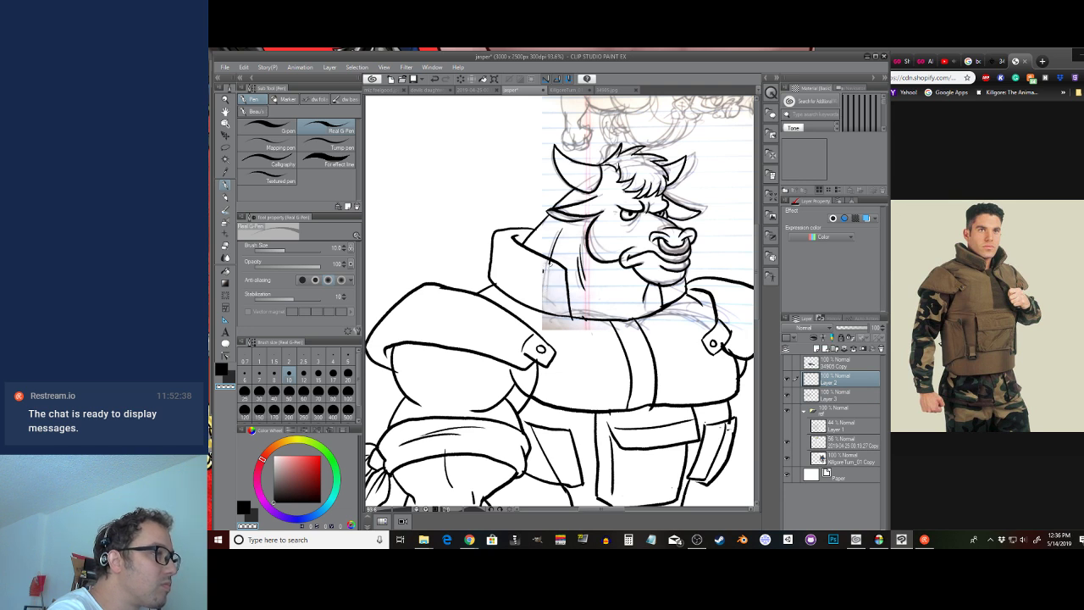
Show the rough body sketch on Layer 1 beneath the line art
{"action": "scroll", "coordinate": [669, 323], "scroll_direction": "down", "scroll_amount": 1}
{"action": "left_click_drag", "start_coordinate": [667, 324], "coordinate": [610, 240]}
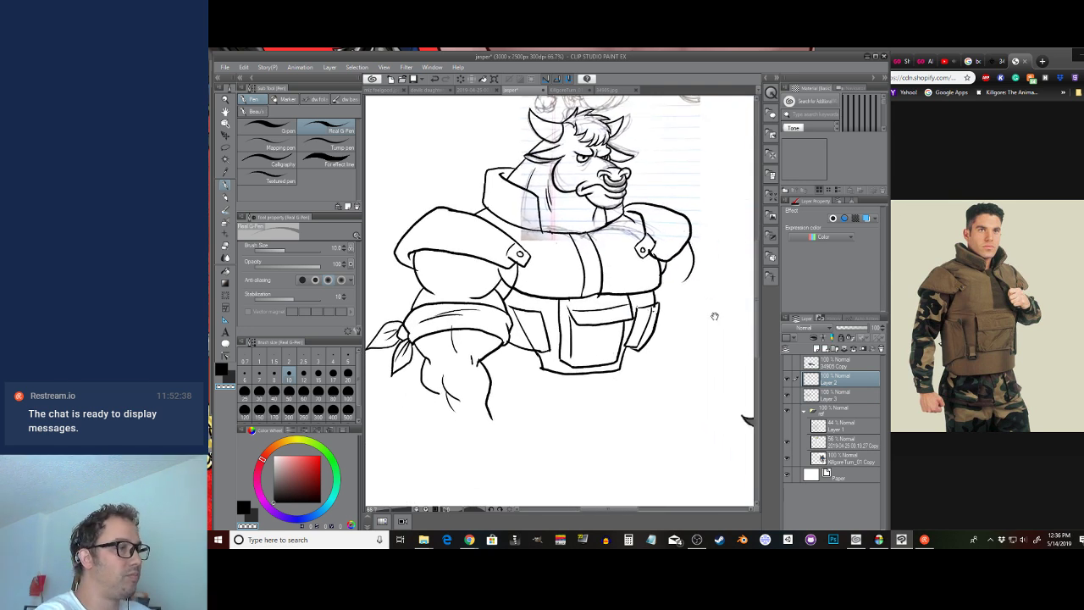
{"action": "left_click", "coordinate": [788, 424]}
{"action": "scroll", "coordinate": [542, 330], "scroll_direction": "down", "scroll_amount": 1}
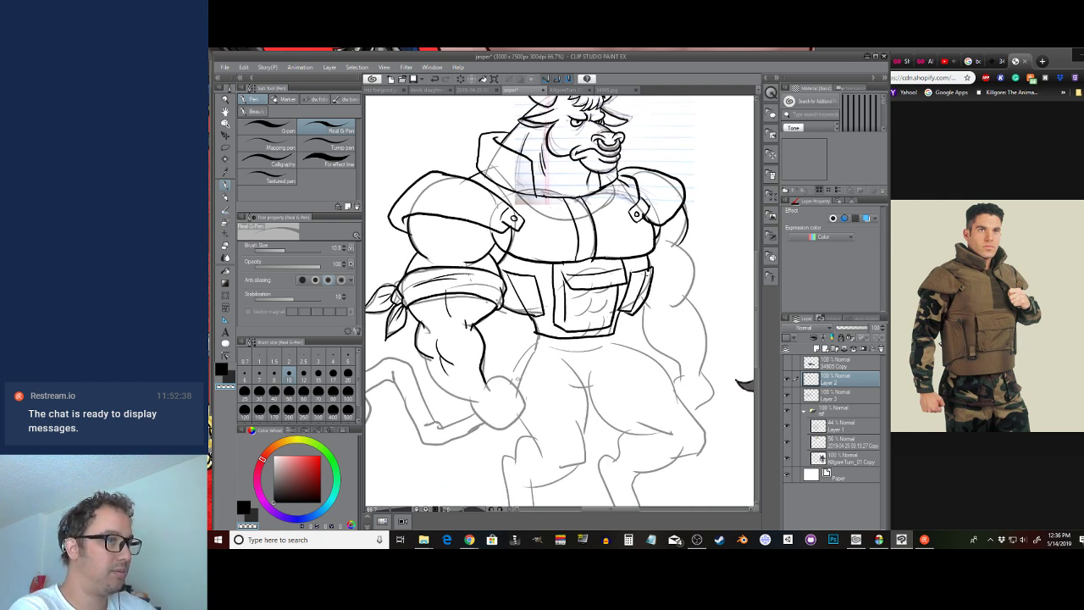
Ink the clenched fist of the arm with the tied armband on Layer 2, including the finger and knuckle lines
{"action": "key", "text": "p"}
{"action": "key", "text": "p"}
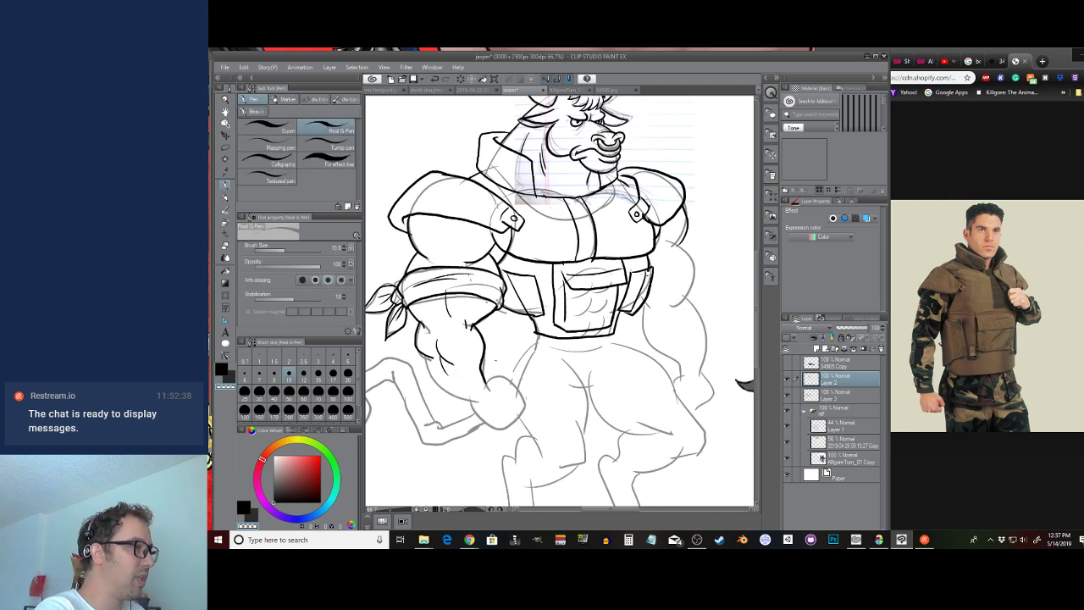
{"action": "scroll", "coordinate": [462, 377], "scroll_direction": "up", "scroll_amount": 1}
{"action": "mouse_move", "coordinate": [491, 328]}
{"action": "left_mouse_down"}
{"action": "mouse_move", "coordinate": [486, 344]}
{"action": "mouse_move", "coordinate": [533, 371]}
{"action": "mouse_move", "coordinate": [591, 329]}
{"action": "mouse_move", "coordinate": [615, 357]}
{"action": "mouse_move", "coordinate": [601, 362]}
{"action": "mouse_move", "coordinate": [624, 394]}
{"action": "mouse_move", "coordinate": [565, 400]}
{"action": "mouse_move", "coordinate": [607, 407]}
{"action": "mouse_move", "coordinate": [569, 410]}
{"action": "mouse_move", "coordinate": [593, 416]}
{"action": "mouse_move", "coordinate": [568, 408]}
{"action": "mouse_move", "coordinate": [591, 412]}
{"action": "left_mouse_up"}
{"action": "key", "text": "c"}
{"action": "key", "text": "ctrl+z"}
{"action": "key", "text": "ctrl+z"}
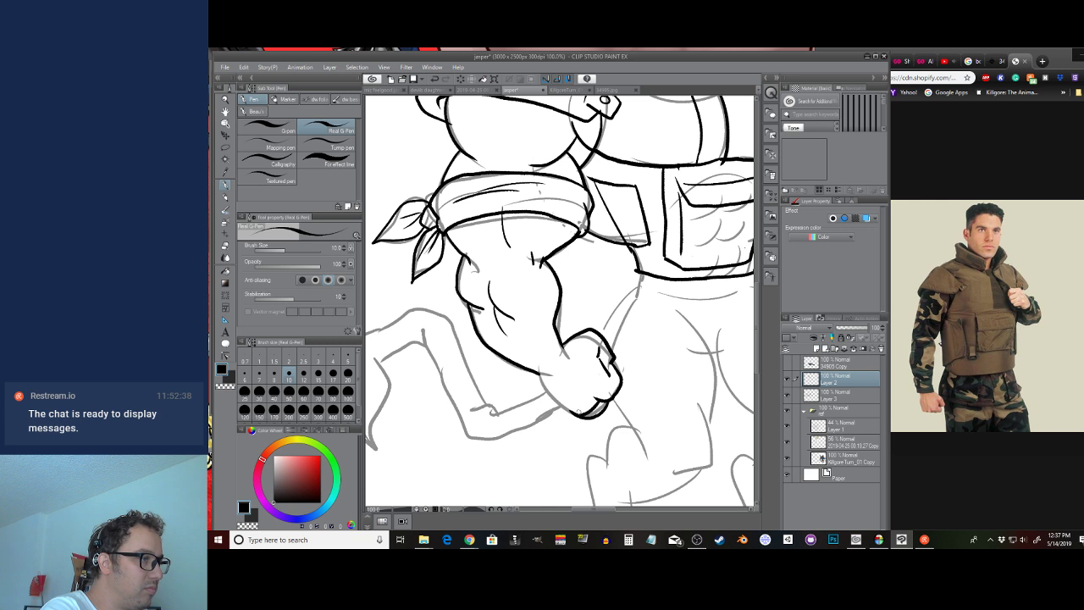
{"action": "mouse_move", "coordinate": [606, 377]}
{"action": "left_mouse_down"}
{"action": "mouse_move", "coordinate": [598, 396]}
{"action": "mouse_move", "coordinate": [578, 381]}
{"action": "mouse_move", "coordinate": [562, 408]}
{"action": "mouse_move", "coordinate": [578, 415]}
{"action": "left_mouse_up"}
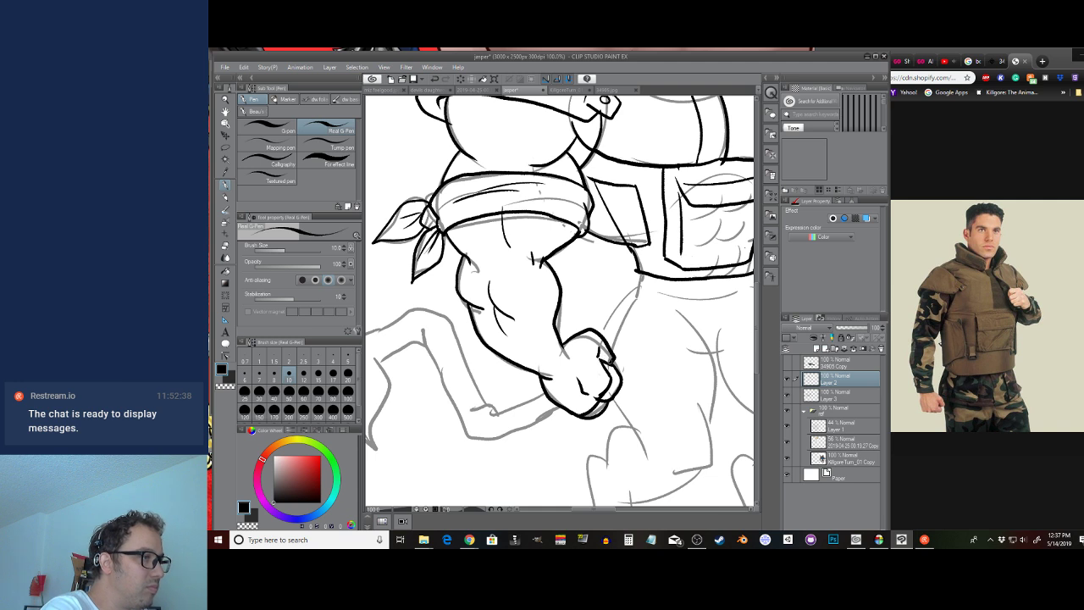
{"action": "left_click_drag", "start_coordinate": [596, 339], "coordinate": [605, 361]}
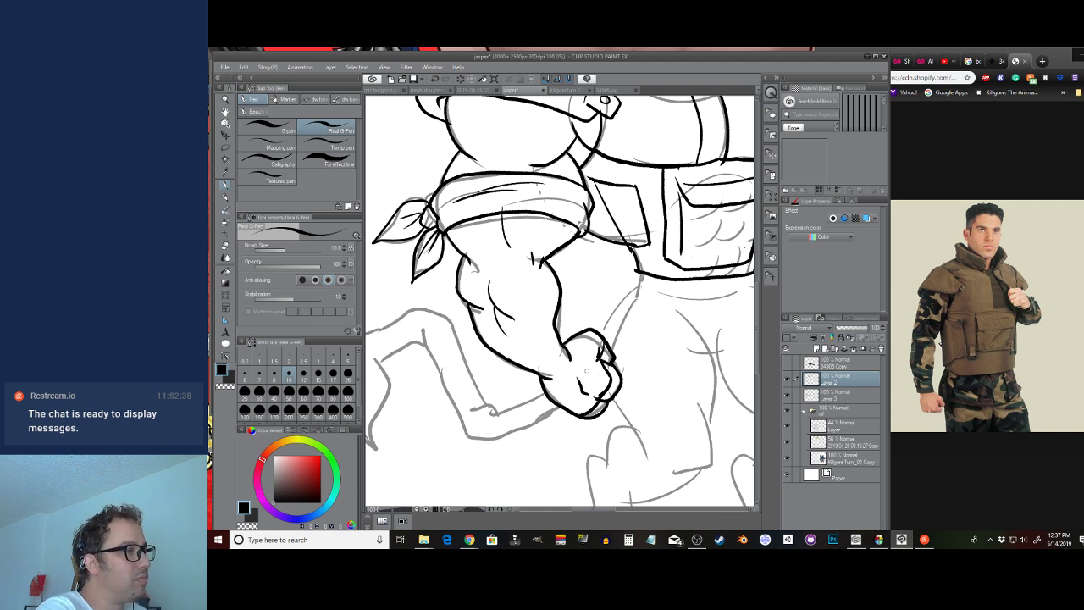
Ink the upper arm and forearm outlines of the arm without the armband, down to the wrist
{"action": "scroll", "coordinate": [680, 320], "scroll_direction": "down", "scroll_amount": 1}
{"action": "left_click_drag", "start_coordinate": [654, 329], "coordinate": [440, 381]}
{"action": "left_click_drag", "start_coordinate": [577, 291], "coordinate": [605, 319]}
{"action": "left_click", "coordinate": [608, 305], "text": "ctrl"}
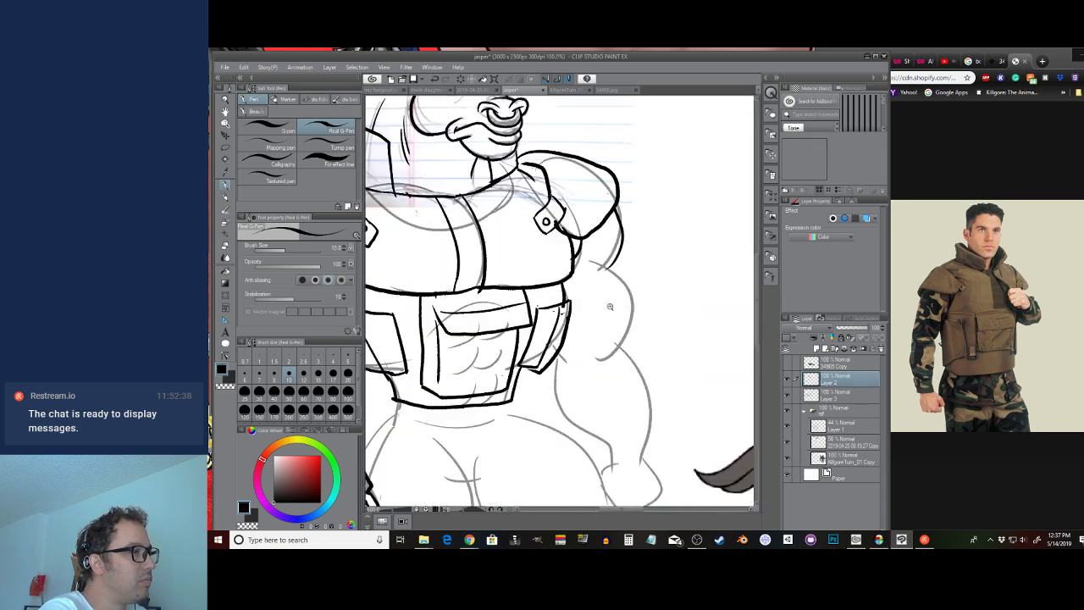
{"action": "scroll", "coordinate": [609, 305], "scroll_direction": "up", "scroll_amount": 1}
{"action": "mouse_move", "coordinate": [583, 232]}
{"action": "left_mouse_down"}
{"action": "mouse_move", "coordinate": [634, 278]}
{"action": "mouse_move", "coordinate": [578, 391]}
{"action": "left_mouse_up"}
{"action": "mouse_move", "coordinate": [543, 352]}
{"action": "left_mouse_down"}
{"action": "mouse_move", "coordinate": [568, 382]}
{"action": "mouse_move", "coordinate": [549, 391]}
{"action": "mouse_move", "coordinate": [559, 310]}
{"action": "mouse_move", "coordinate": [532, 347]}
{"action": "mouse_move", "coordinate": [615, 422]}
{"action": "left_mouse_up"}
{"action": "left_click_drag", "start_coordinate": [635, 264], "coordinate": [678, 426]}
{"action": "scroll", "coordinate": [644, 373], "scroll_direction": "down", "scroll_amount": 3}
{"action": "left_click_drag", "start_coordinate": [598, 313], "coordinate": [603, 342]}
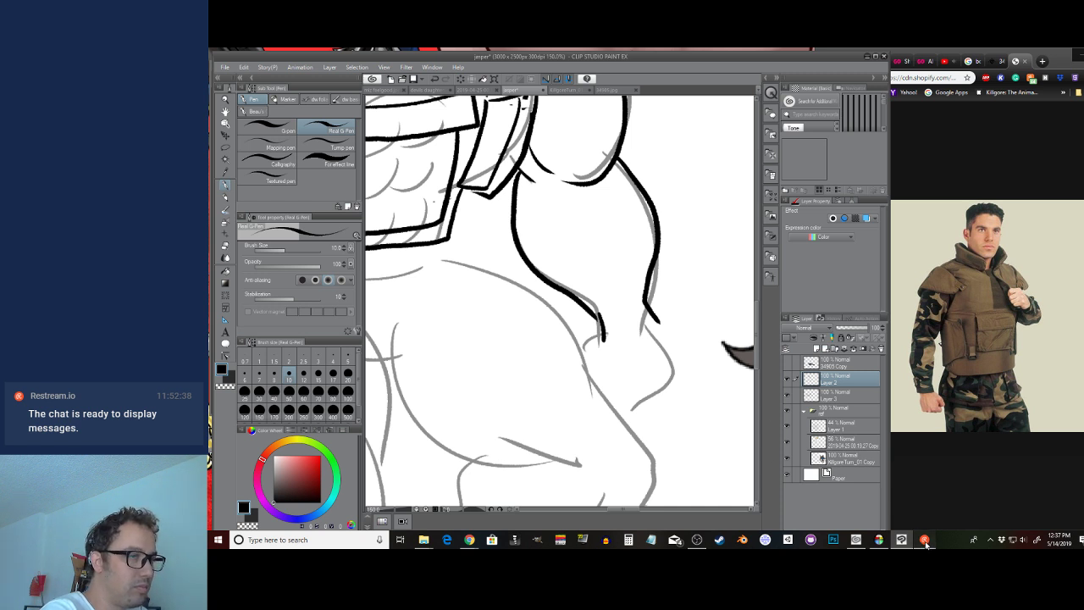
Ink the fist of the arm without the armband, adding the thumb and curled fingers
{"action": "mouse_move", "coordinate": [585, 305]}
{"action": "left_mouse_down"}
{"action": "mouse_move", "coordinate": [604, 329]}
{"action": "mouse_move", "coordinate": [617, 299]}
{"action": "mouse_move", "coordinate": [567, 323]}
{"action": "mouse_move", "coordinate": [580, 343]}
{"action": "mouse_move", "coordinate": [611, 347]}
{"action": "left_mouse_up"}
{"action": "mouse_move", "coordinate": [623, 269]}
{"action": "left_mouse_down"}
{"action": "mouse_move", "coordinate": [662, 355]}
{"action": "mouse_move", "coordinate": [638, 367]}
{"action": "left_mouse_up"}
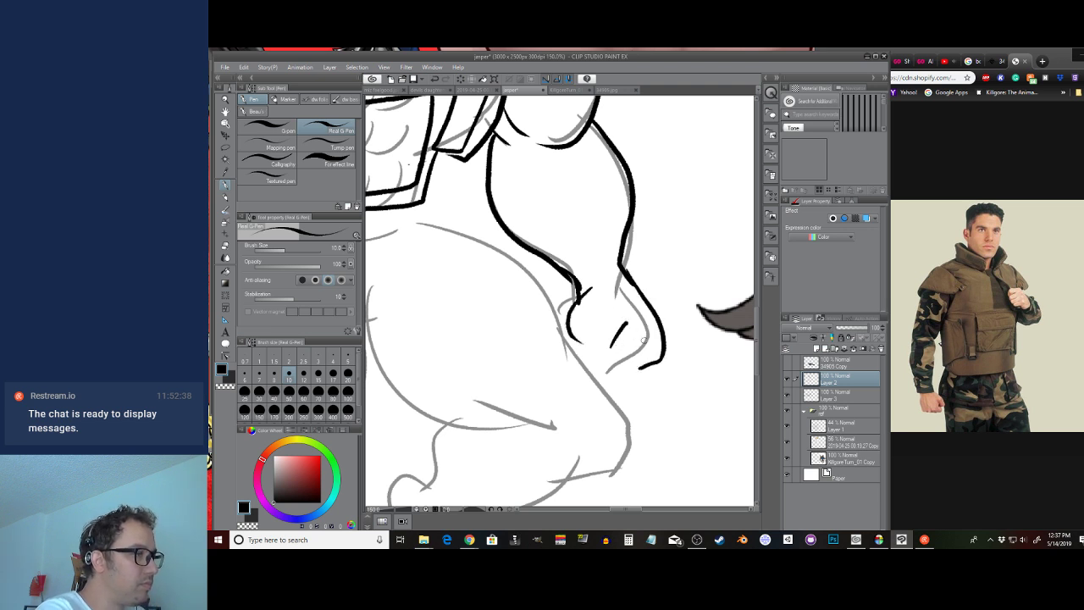
{"action": "mouse_move", "coordinate": [616, 331]}
{"action": "left_mouse_down"}
{"action": "mouse_move", "coordinate": [660, 359]}
{"action": "mouse_move", "coordinate": [612, 367]}
{"action": "mouse_move", "coordinate": [615, 379]}
{"action": "mouse_move", "coordinate": [617, 339]}
{"action": "mouse_move", "coordinate": [593, 369]}
{"action": "mouse_move", "coordinate": [583, 343]}
{"action": "mouse_move", "coordinate": [605, 355]}
{"action": "mouse_move", "coordinate": [613, 332]}
{"action": "mouse_move", "coordinate": [582, 351]}
{"action": "mouse_move", "coordinate": [614, 344]}
{"action": "left_mouse_up"}
{"action": "key", "text": "c"}
{"action": "key", "text": "c"}
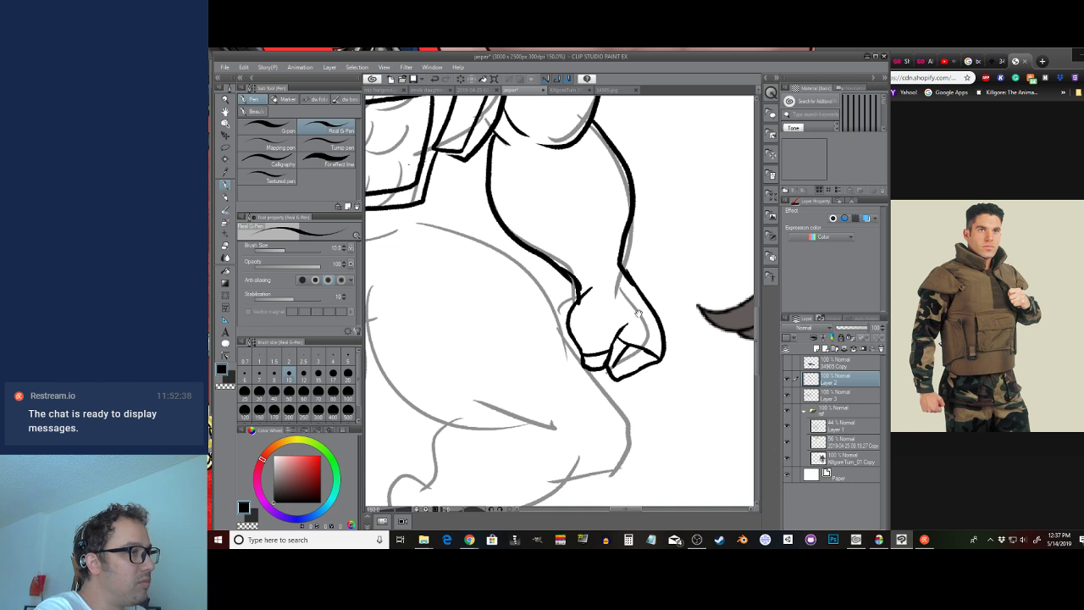
Erase and redraw the inner forearm contour above the newly inked fist, and add a curved muscle line inside the forearm
{"action": "mouse_move", "coordinate": [581, 288]}
{"action": "left_mouse_down"}
{"action": "mouse_move", "coordinate": [631, 376]}
{"action": "mouse_move", "coordinate": [554, 313]}
{"action": "left_mouse_up"}
{"action": "key", "text": "c"}
{"action": "mouse_move", "coordinate": [554, 313]}
{"action": "left_mouse_down"}
{"action": "mouse_move", "coordinate": [588, 341]}
{"action": "mouse_move", "coordinate": [548, 308]}
{"action": "left_mouse_up"}
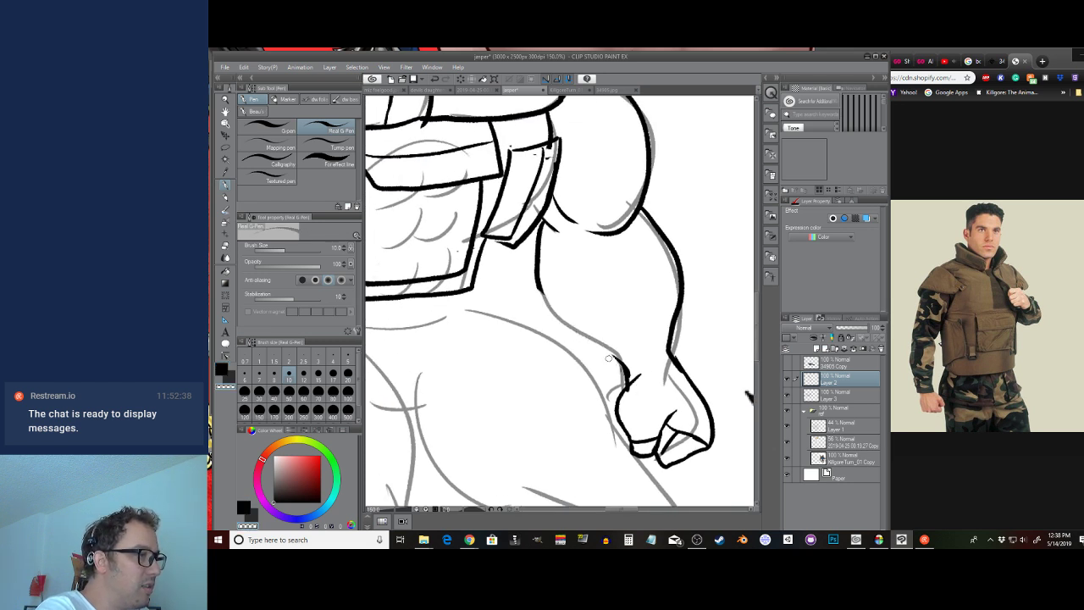
{"action": "mouse_move", "coordinate": [627, 378]}
{"action": "left_mouse_down"}
{"action": "mouse_move", "coordinate": [619, 354]}
{"action": "mouse_move", "coordinate": [540, 298]}
{"action": "mouse_move", "coordinate": [539, 278]}
{"action": "left_mouse_up"}
{"action": "key", "text": "c"}
{"action": "key", "text": "ctrl+z"}
{"action": "left_click_drag", "start_coordinate": [613, 246], "coordinate": [628, 309]}
{"action": "key", "text": "ctrl+z"}
{"action": "left_click_drag", "start_coordinate": [636, 375], "coordinate": [615, 421]}
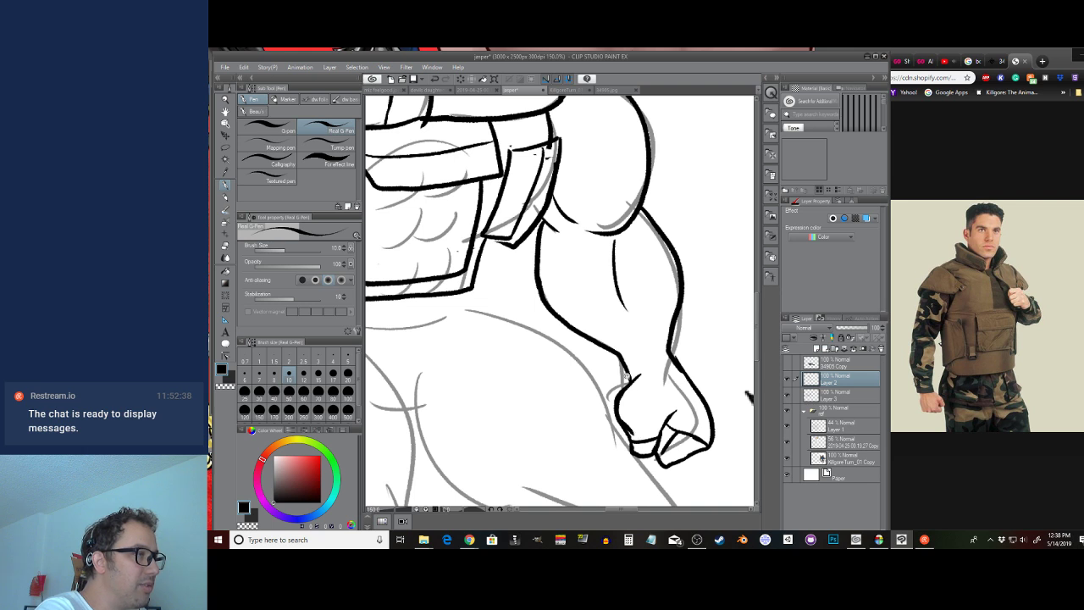
Erase and redraw the lower edge of the vest's side pouch beside the arm without the armband, on Layer 3
{"action": "scroll", "coordinate": [632, 393], "scroll_direction": "down", "scroll_amount": 4}
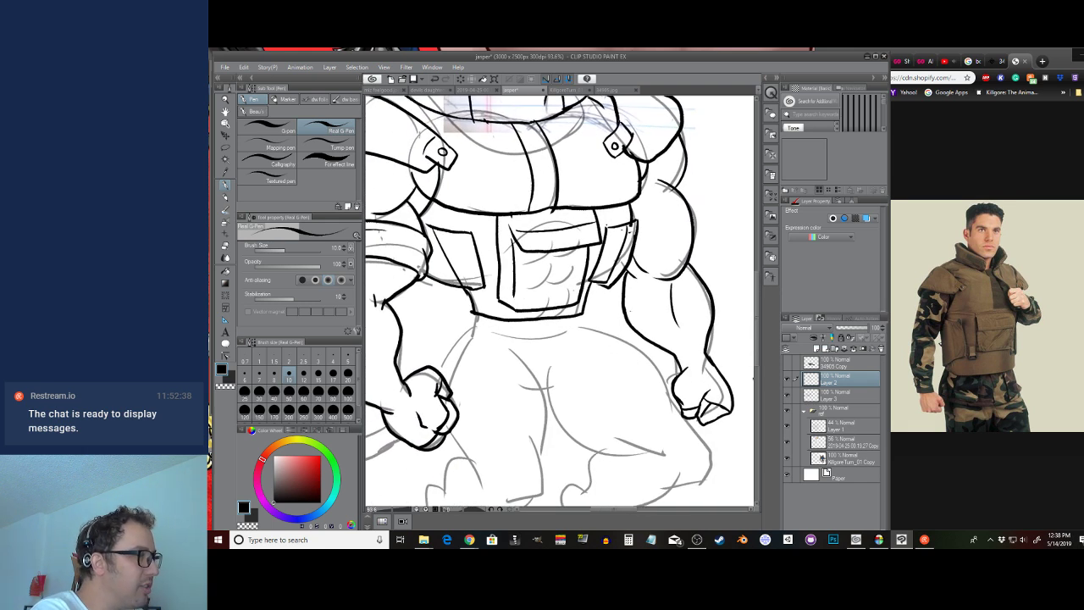
{"action": "scroll", "coordinate": [603, 280], "scroll_direction": "up", "scroll_amount": 1}
{"action": "left_click_drag", "start_coordinate": [593, 284], "coordinate": [588, 306]}
{"action": "key", "text": "c"}
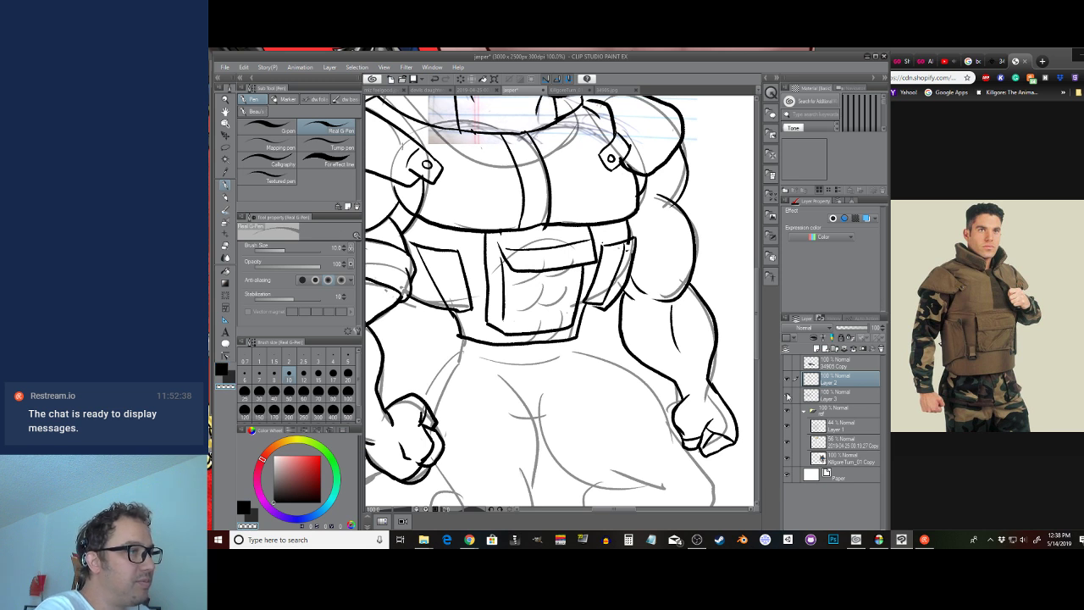
{"action": "left_click", "coordinate": [835, 395]}
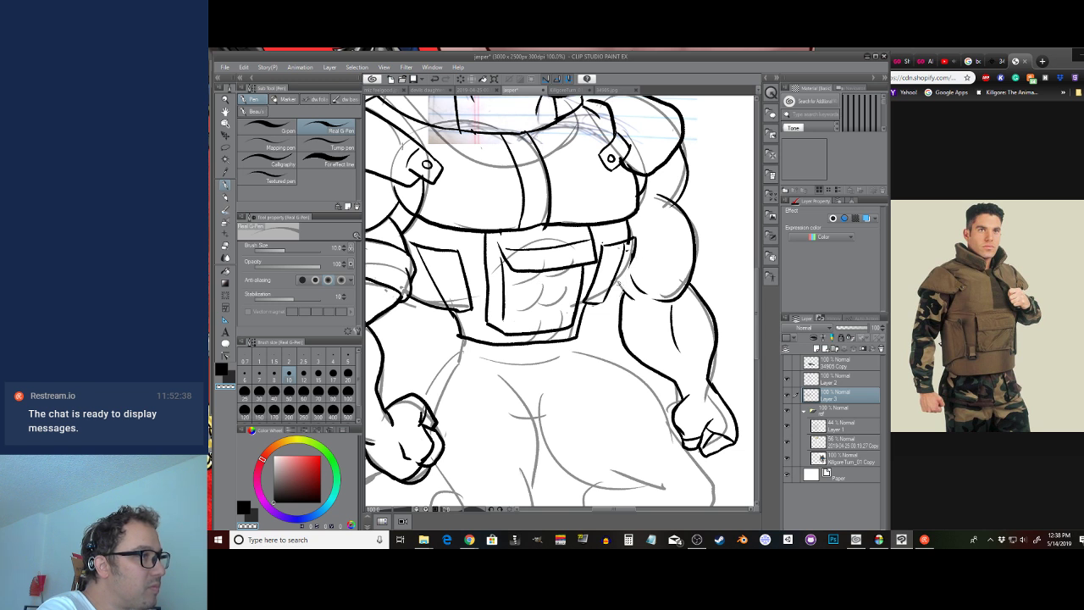
{"action": "key", "text": "c"}
{"action": "mouse_move", "coordinate": [635, 238]}
{"action": "left_mouse_down"}
{"action": "mouse_move", "coordinate": [619, 286]}
{"action": "mouse_move", "coordinate": [593, 308]}
{"action": "left_mouse_up"}
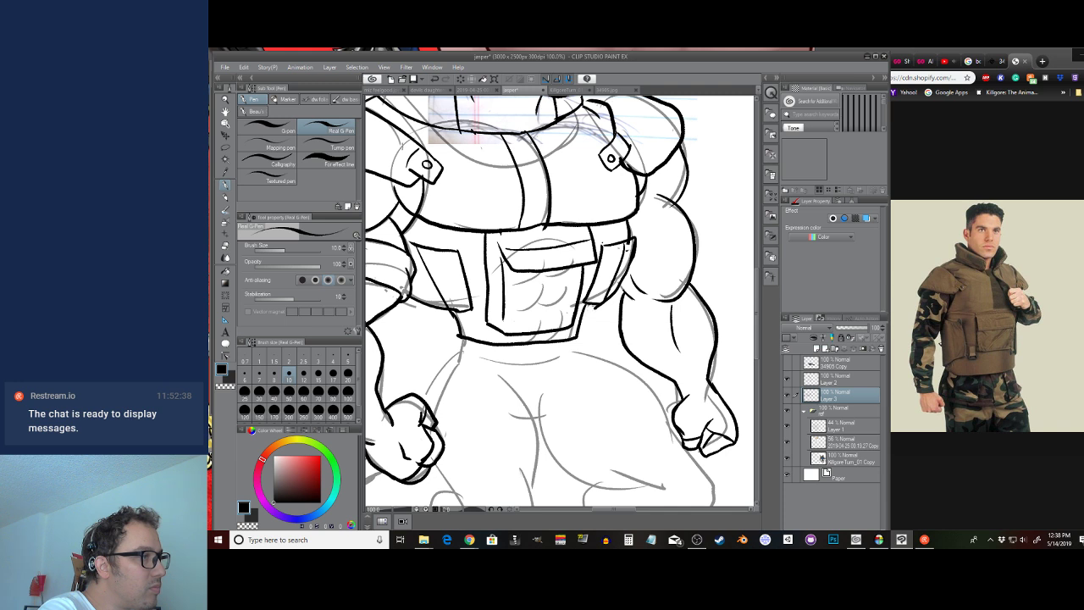
{"action": "key", "text": "c"}
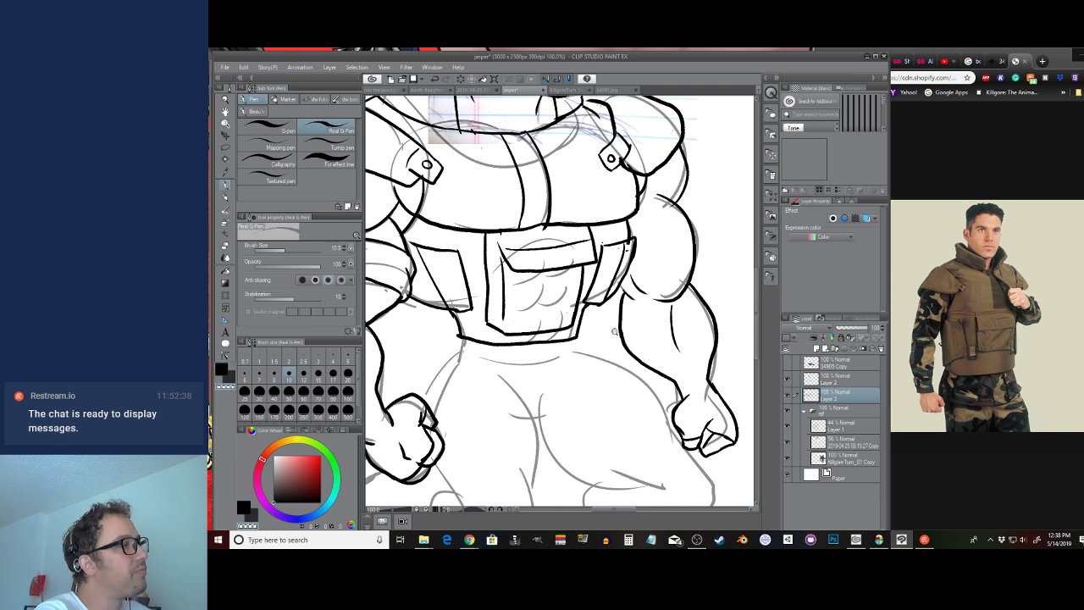
Ink the hip line below the vest and the inner thigh contour of the leg beside the armband arm on Layer 3
{"action": "scroll", "coordinate": [616, 331], "scroll_direction": "down", "scroll_amount": 2}
{"action": "left_click_drag", "start_coordinate": [539, 368], "coordinate": [620, 427]}
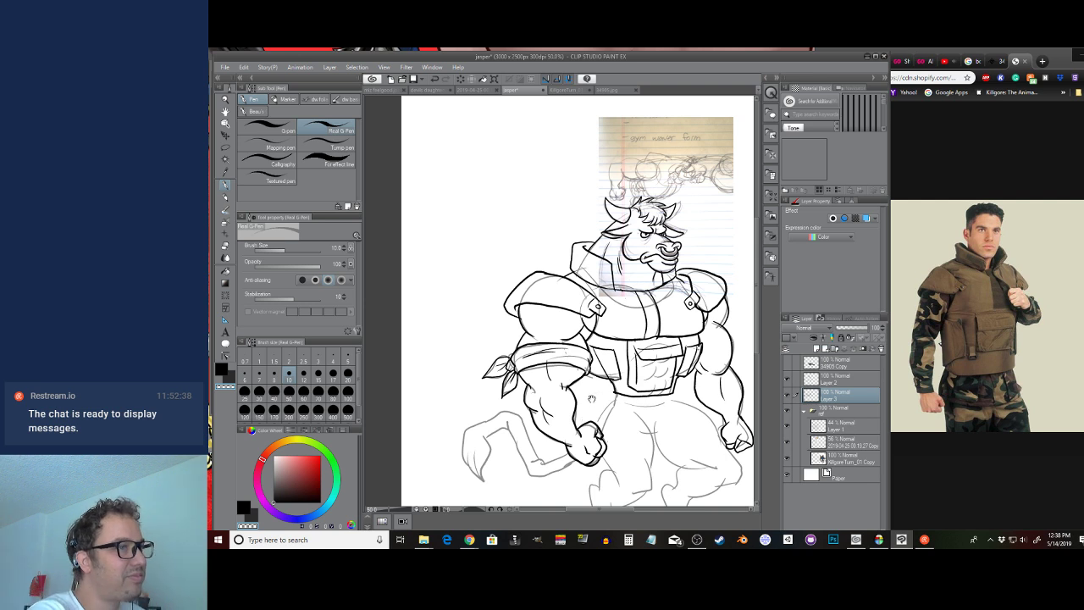
{"action": "mouse_move", "coordinate": [675, 398]}
{"action": "left_mouse_down"}
{"action": "mouse_move", "coordinate": [636, 316]}
{"action": "mouse_move", "coordinate": [648, 330]}
{"action": "mouse_move", "coordinate": [645, 310]}
{"action": "mouse_move", "coordinate": [668, 350]}
{"action": "mouse_move", "coordinate": [648, 356]}
{"action": "mouse_move", "coordinate": [601, 310]}
{"action": "mouse_move", "coordinate": [620, 234]}
{"action": "mouse_move", "coordinate": [569, 289]}
{"action": "left_mouse_up"}
{"action": "scroll", "coordinate": [590, 247], "scroll_direction": "up", "scroll_amount": 1}
{"action": "key", "text": "c"}
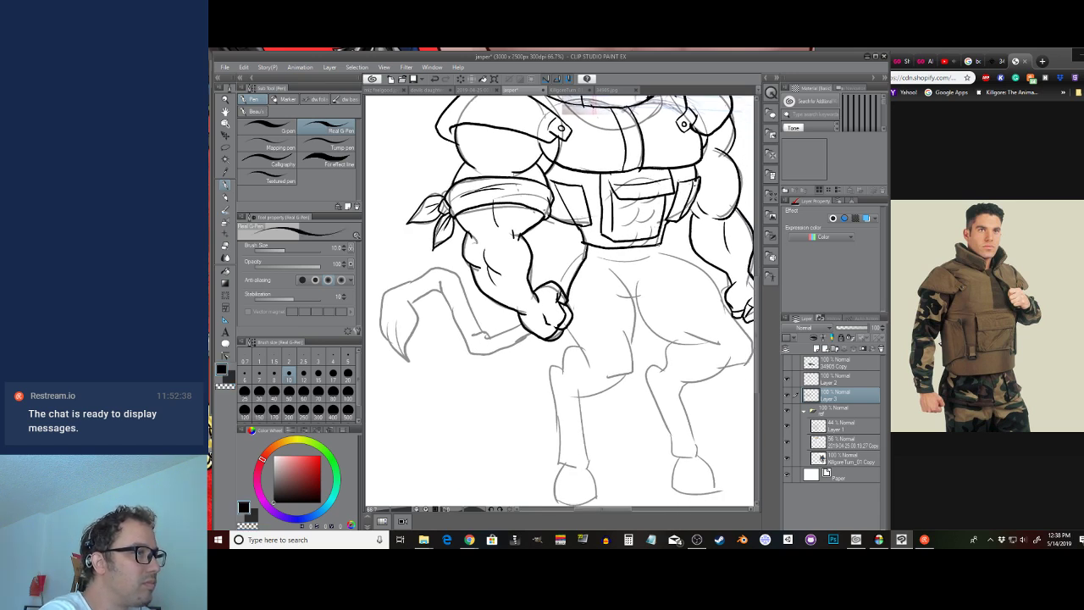
{"action": "mouse_move", "coordinate": [648, 291]}
{"action": "left_mouse_down"}
{"action": "mouse_move", "coordinate": [628, 297]}
{"action": "mouse_move", "coordinate": [631, 364]}
{"action": "mouse_move", "coordinate": [615, 382]}
{"action": "left_mouse_up"}
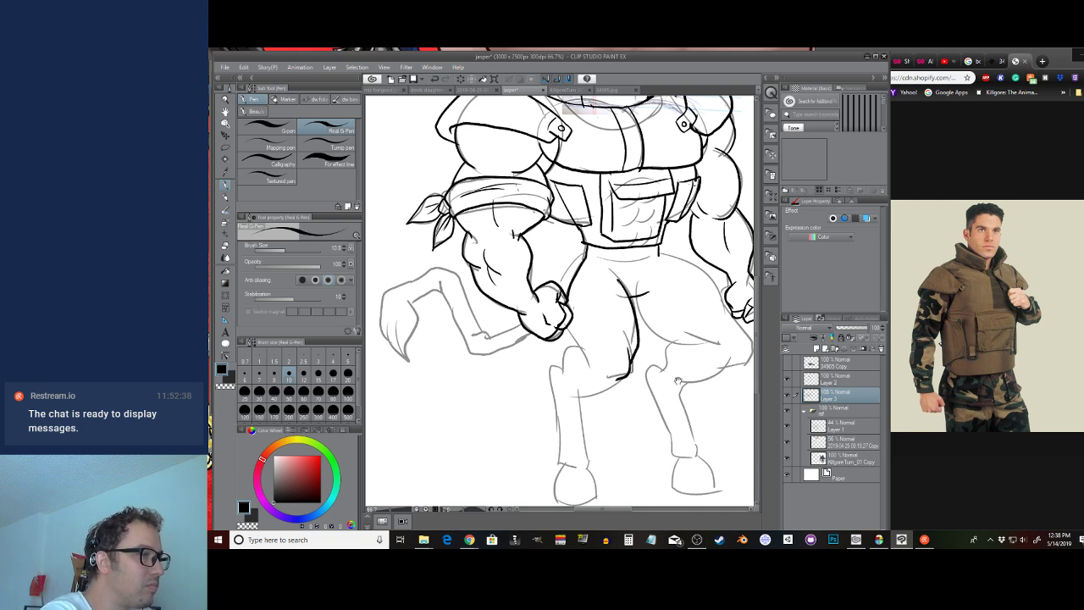
Maximize the drawing window and ink the knee and lower leg on the armband side down to the hoof
{"action": "left_click_drag", "start_coordinate": [681, 385], "coordinate": [585, 349]}
{"action": "left_click", "coordinate": [875, 56]}
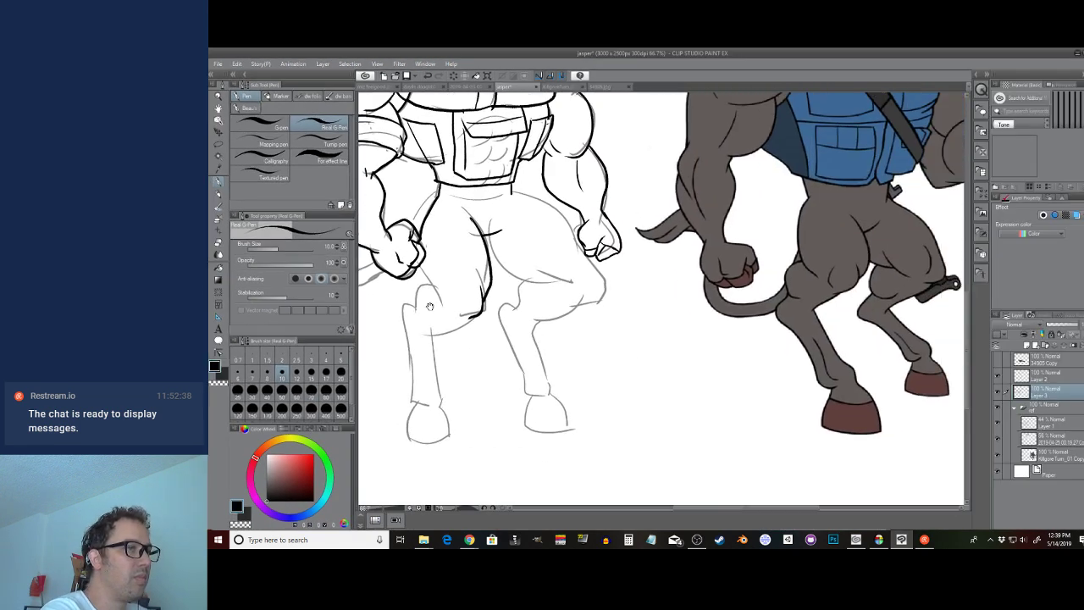
{"action": "mouse_move", "coordinate": [555, 323]}
{"action": "left_mouse_down"}
{"action": "mouse_move", "coordinate": [506, 341]}
{"action": "mouse_move", "coordinate": [520, 358]}
{"action": "left_mouse_up"}
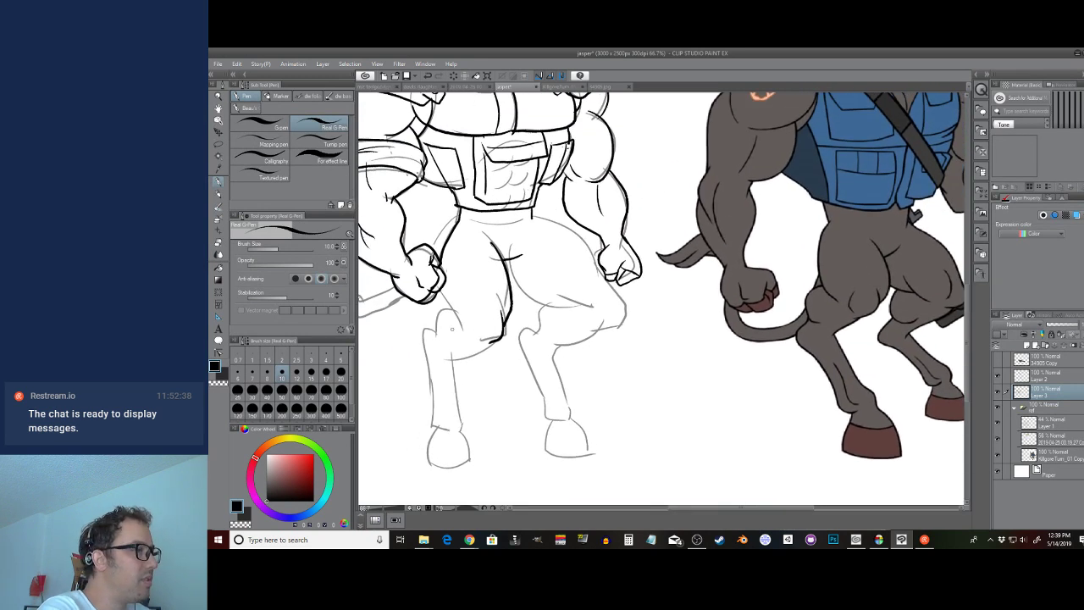
{"action": "mouse_move", "coordinate": [447, 302]}
{"action": "left_mouse_down"}
{"action": "mouse_move", "coordinate": [463, 324]}
{"action": "mouse_move", "coordinate": [457, 358]}
{"action": "left_mouse_up"}
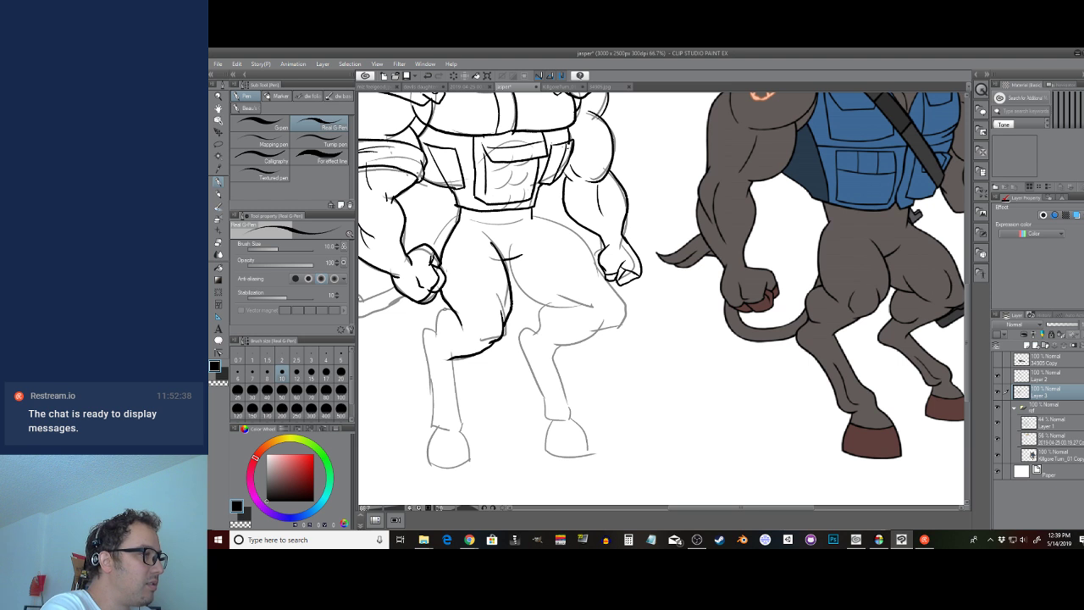
{"action": "mouse_move", "coordinate": [450, 305]}
{"action": "left_mouse_down"}
{"action": "mouse_move", "coordinate": [434, 325]}
{"action": "mouse_move", "coordinate": [433, 385]}
{"action": "mouse_move", "coordinate": [460, 401]}
{"action": "mouse_move", "coordinate": [462, 428]}
{"action": "left_mouse_up"}
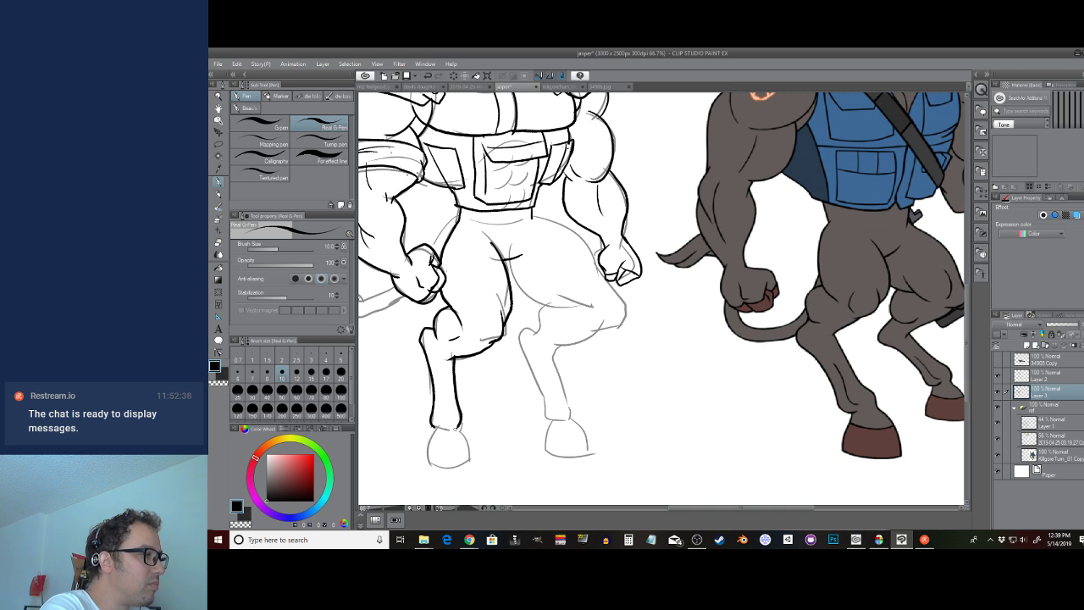
Ink the thigh, inner muscle line and bent knee of the leg on the side without the armband, on Layer 3
{"action": "mouse_move", "coordinate": [639, 374]}
{"action": "left_mouse_down"}
{"action": "mouse_move", "coordinate": [556, 412]}
{"action": "mouse_move", "coordinate": [590, 418]}
{"action": "left_mouse_up"}
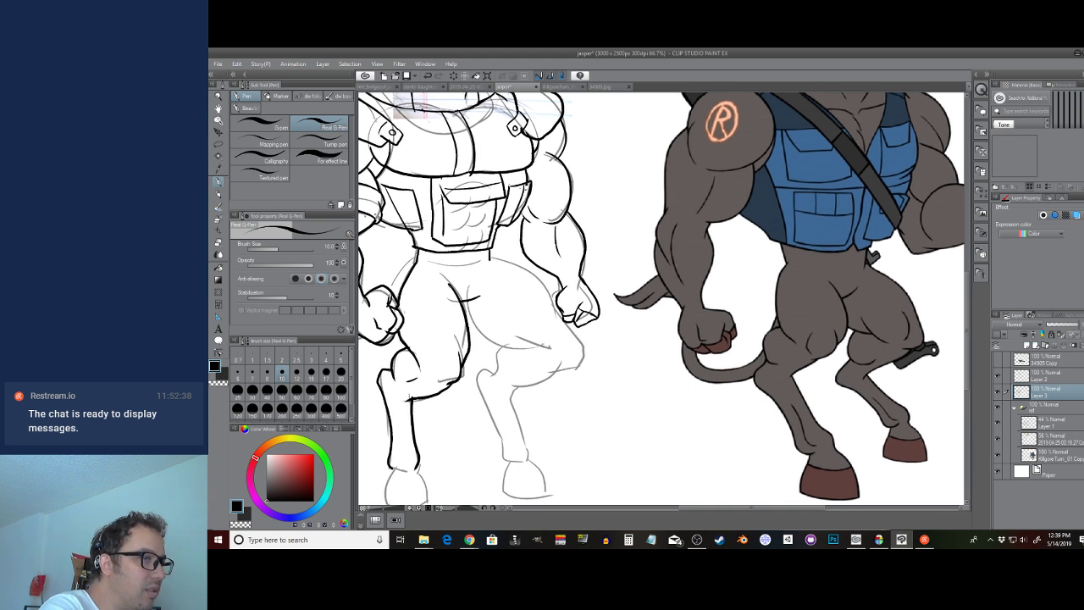
{"action": "left_click_drag", "start_coordinate": [552, 348], "coordinate": [521, 336]}
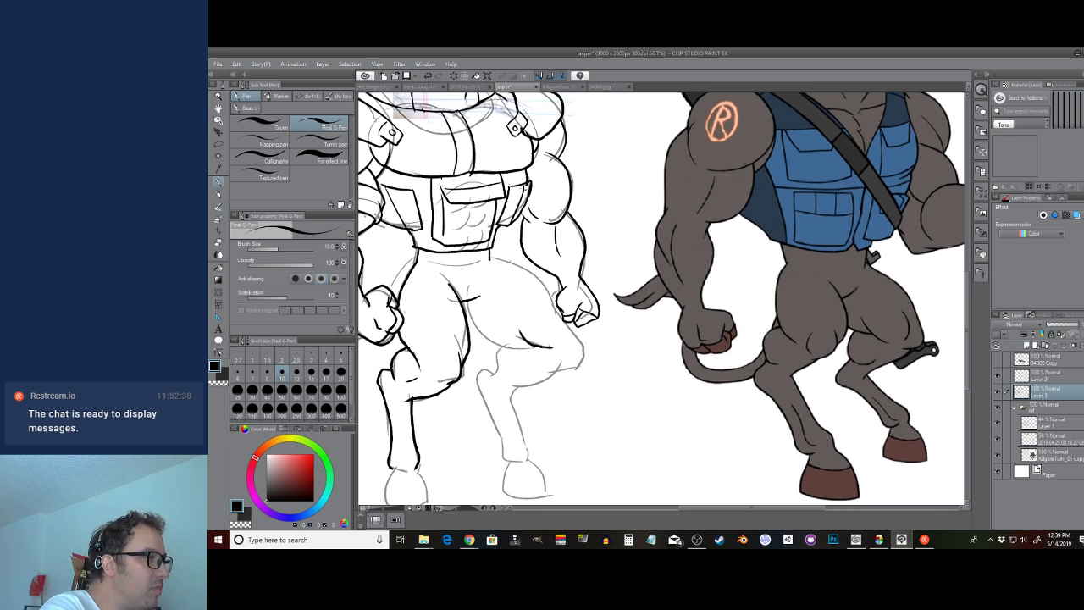
{"action": "mouse_move", "coordinate": [486, 257]}
{"action": "left_mouse_down"}
{"action": "mouse_move", "coordinate": [539, 286]}
{"action": "mouse_move", "coordinate": [550, 310]}
{"action": "left_mouse_up"}
{"action": "key", "text": "ctrl+z"}
{"action": "mouse_move", "coordinate": [485, 257]}
{"action": "left_mouse_down"}
{"action": "mouse_move", "coordinate": [544, 285]}
{"action": "mouse_move", "coordinate": [583, 356]}
{"action": "mouse_move", "coordinate": [552, 373]}
{"action": "mouse_move", "coordinate": [487, 333]}
{"action": "mouse_move", "coordinate": [468, 303]}
{"action": "left_mouse_up"}
{"action": "mouse_move", "coordinate": [514, 369]}
{"action": "left_mouse_down"}
{"action": "mouse_move", "coordinate": [553, 331]}
{"action": "mouse_move", "coordinate": [543, 338]}
{"action": "mouse_move", "coordinate": [589, 333]}
{"action": "left_mouse_up"}
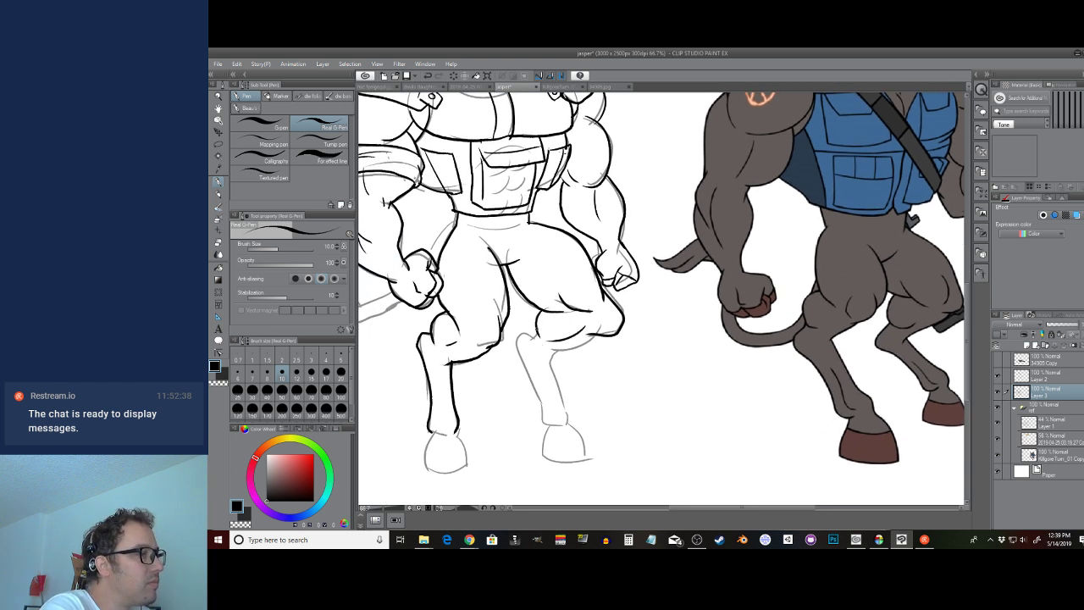
Ink both sides of the lower leg below the newly inked knee, and outline both hooves
{"action": "left_click_drag", "start_coordinate": [515, 344], "coordinate": [542, 418]}
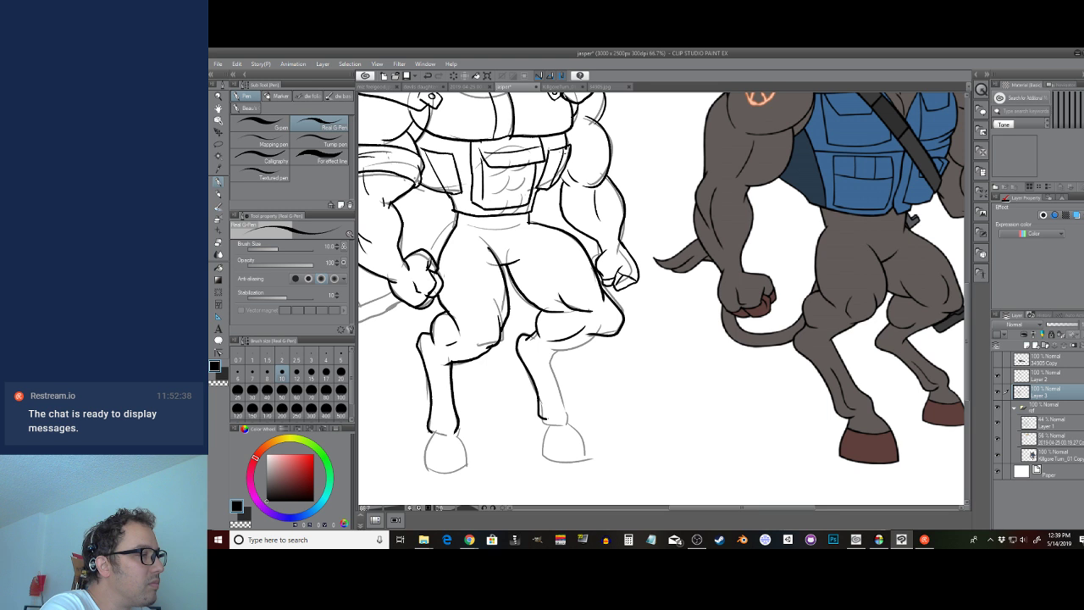
{"action": "mouse_move", "coordinate": [550, 349]}
{"action": "left_mouse_down"}
{"action": "mouse_move", "coordinate": [596, 338]}
{"action": "mouse_move", "coordinate": [569, 402]}
{"action": "mouse_move", "coordinate": [549, 383]}
{"action": "mouse_move", "coordinate": [572, 407]}
{"action": "mouse_move", "coordinate": [521, 410]}
{"action": "mouse_move", "coordinate": [572, 418]}
{"action": "mouse_move", "coordinate": [569, 403]}
{"action": "left_mouse_up"}
{"action": "mouse_move", "coordinate": [465, 383]}
{"action": "left_mouse_down"}
{"action": "mouse_move", "coordinate": [489, 369]}
{"action": "mouse_move", "coordinate": [474, 410]}
{"action": "mouse_move", "coordinate": [471, 396]}
{"action": "mouse_move", "coordinate": [477, 416]}
{"action": "mouse_move", "coordinate": [423, 414]}
{"action": "mouse_move", "coordinate": [438, 386]}
{"action": "mouse_move", "coordinate": [477, 402]}
{"action": "left_mouse_up"}
{"action": "key", "text": "ctrl+z"}
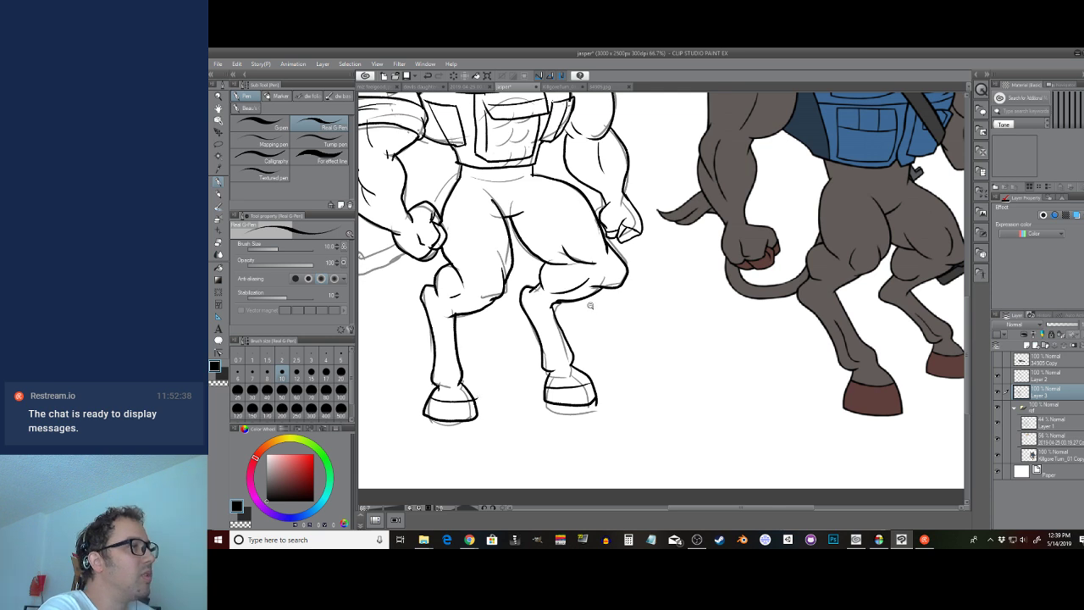
Ink the curved tail behind the fist on the armband side, from the hip to the tufted tip
{"action": "scroll", "coordinate": [589, 309], "scroll_direction": "down", "scroll_amount": 2}
{"action": "left_click_drag", "start_coordinate": [685, 222], "coordinate": [690, 326]}
{"action": "scroll", "coordinate": [496, 380], "scroll_direction": "up", "scroll_amount": 2}
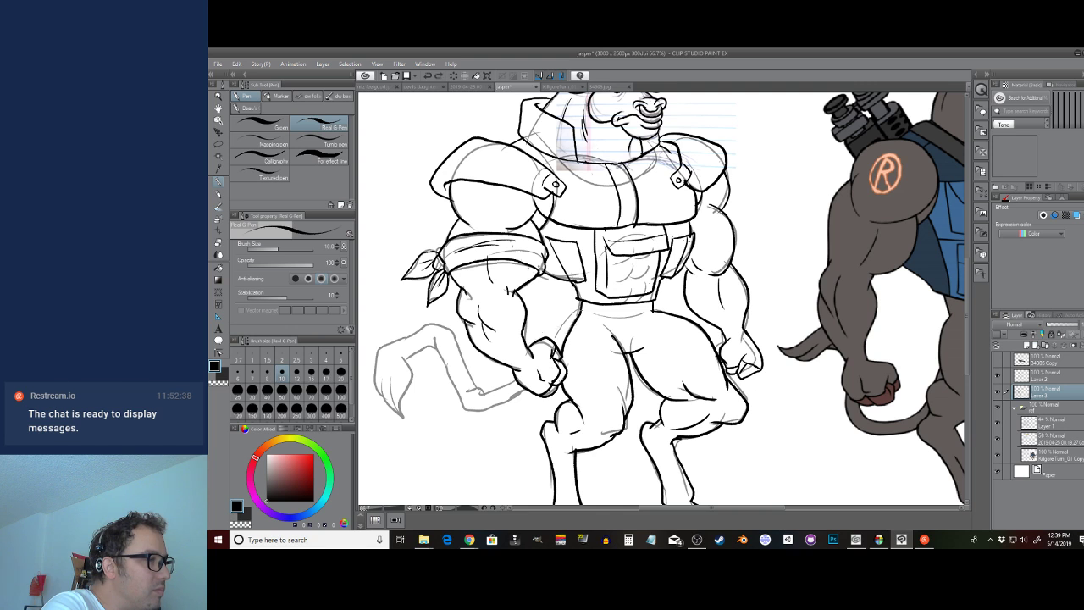
{"action": "left_click_drag", "start_coordinate": [549, 413], "coordinate": [585, 417]}
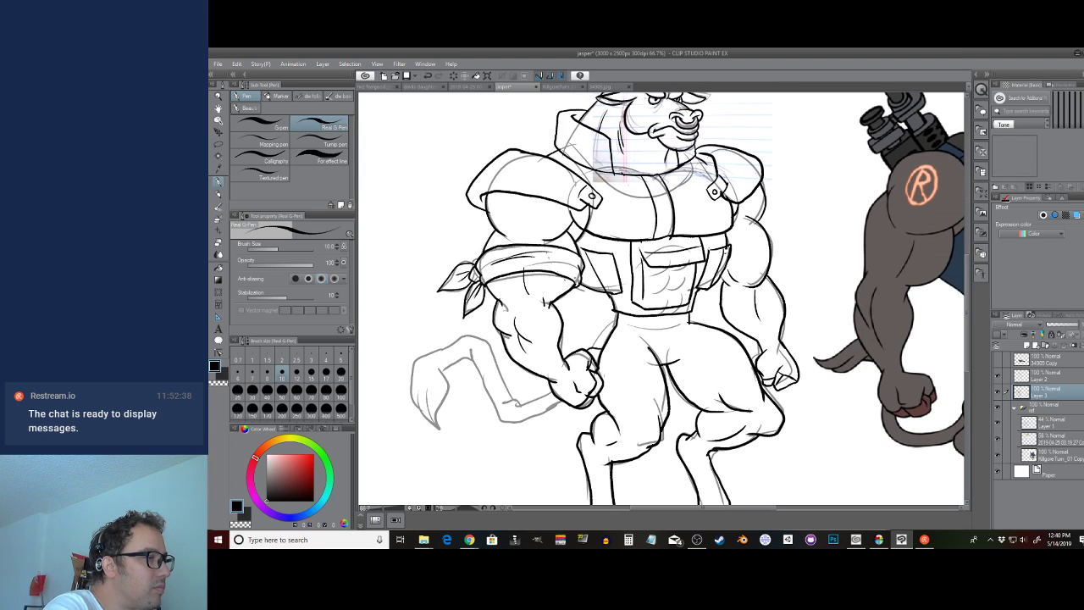
{"action": "mouse_move", "coordinate": [617, 341]}
{"action": "left_mouse_down"}
{"action": "mouse_move", "coordinate": [576, 342]}
{"action": "mouse_move", "coordinate": [528, 396]}
{"action": "mouse_move", "coordinate": [537, 410]}
{"action": "mouse_move", "coordinate": [517, 420]}
{"action": "mouse_move", "coordinate": [502, 422]}
{"action": "mouse_move", "coordinate": [471, 357]}
{"action": "left_mouse_up"}
{"action": "key", "text": "ctrl+z"}
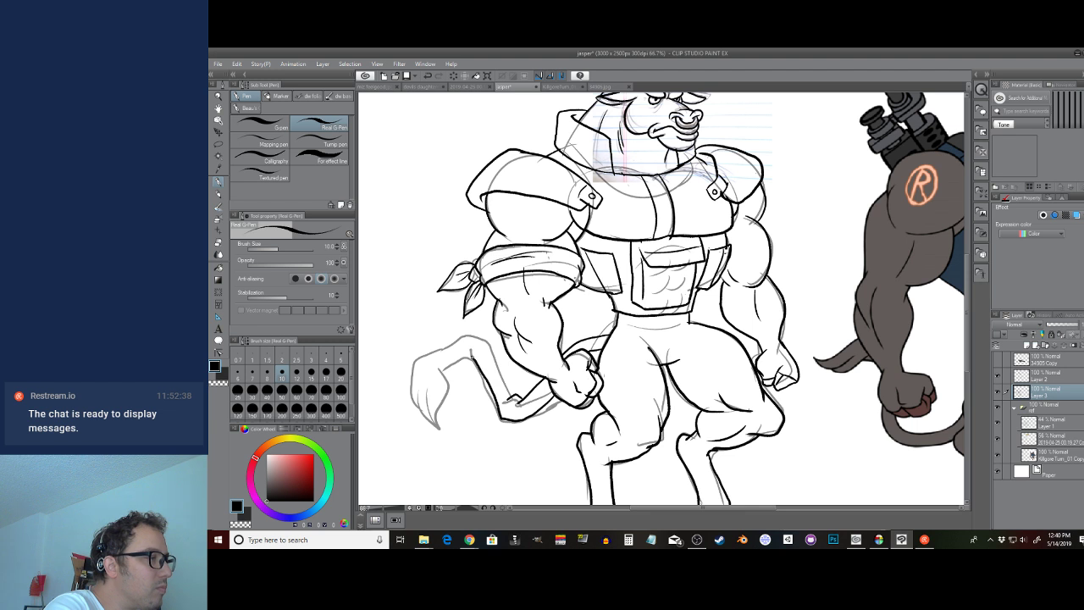
{"action": "mouse_move", "coordinate": [512, 397]}
{"action": "left_mouse_down"}
{"action": "mouse_move", "coordinate": [476, 335]}
{"action": "mouse_move", "coordinate": [429, 355]}
{"action": "mouse_move", "coordinate": [411, 386]}
{"action": "mouse_move", "coordinate": [442, 433]}
{"action": "mouse_move", "coordinate": [428, 428]}
{"action": "mouse_move", "coordinate": [443, 400]}
{"action": "mouse_move", "coordinate": [435, 366]}
{"action": "mouse_move", "coordinate": [435, 378]}
{"action": "left_mouse_up"}
Collapse and hide the ref folder so that only the line art remains shown
{"action": "scroll", "coordinate": [573, 311], "scroll_direction": "down", "scroll_amount": 2}
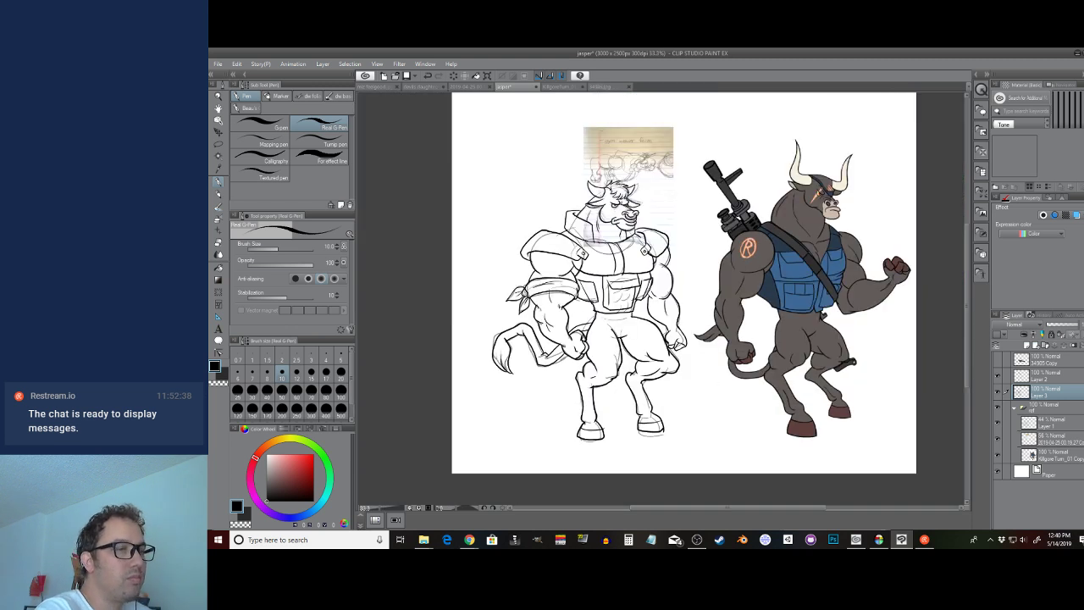
{"action": "left_click", "coordinate": [1014, 407]}
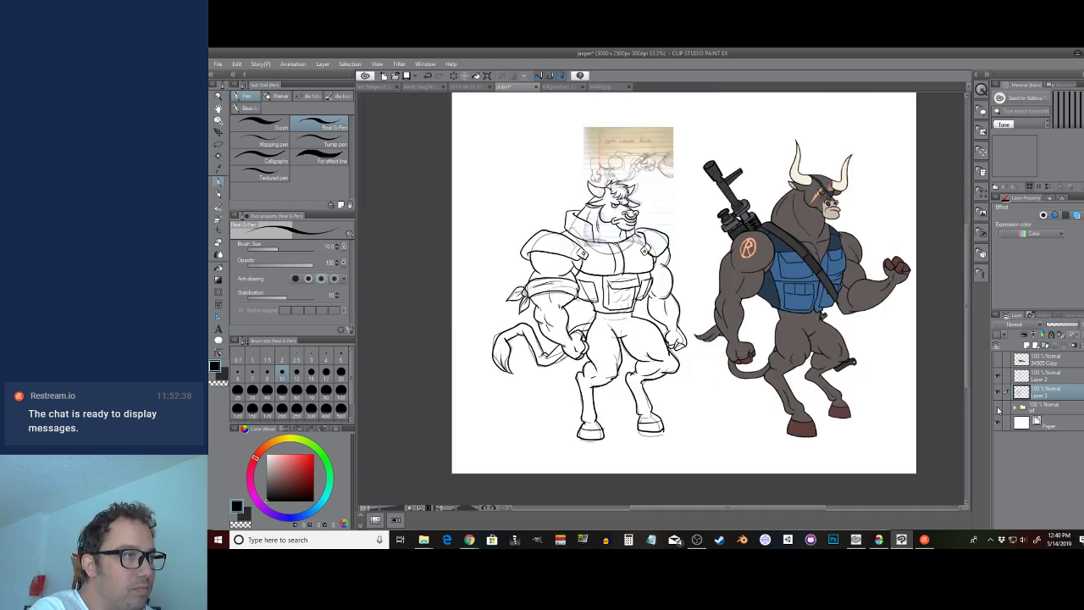
{"action": "left_click", "coordinate": [998, 408]}
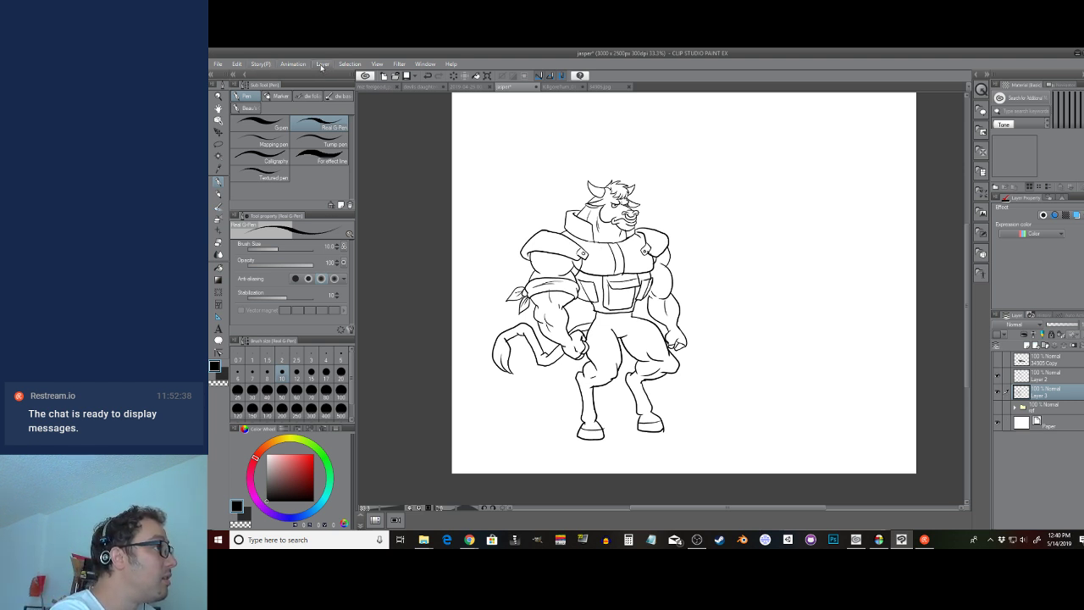
{"action": "left_click", "coordinate": [377, 65]}
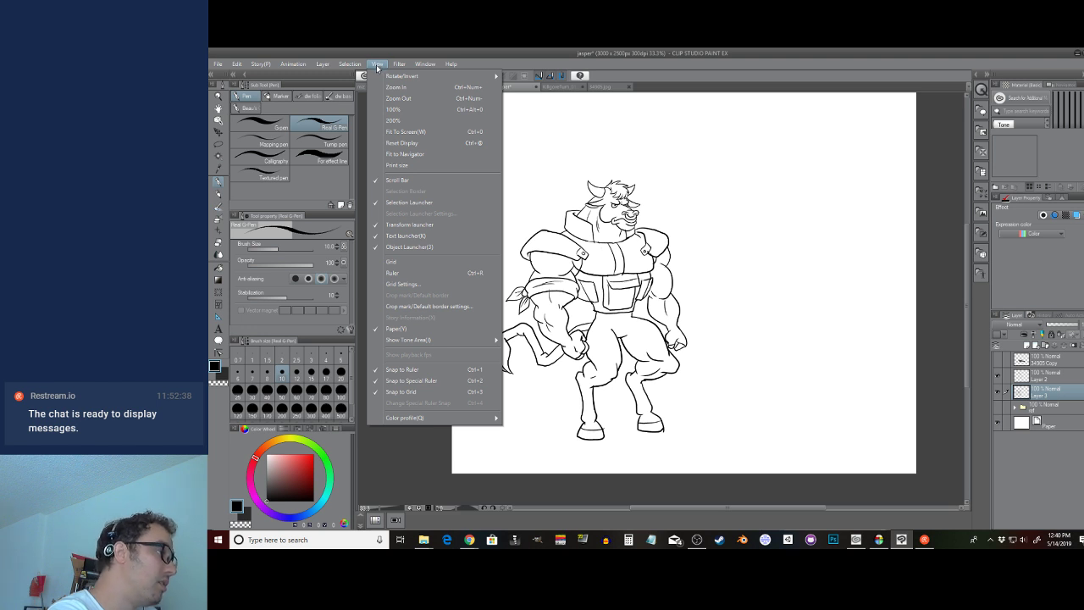
{"action": "left_click", "coordinate": [378, 65]}
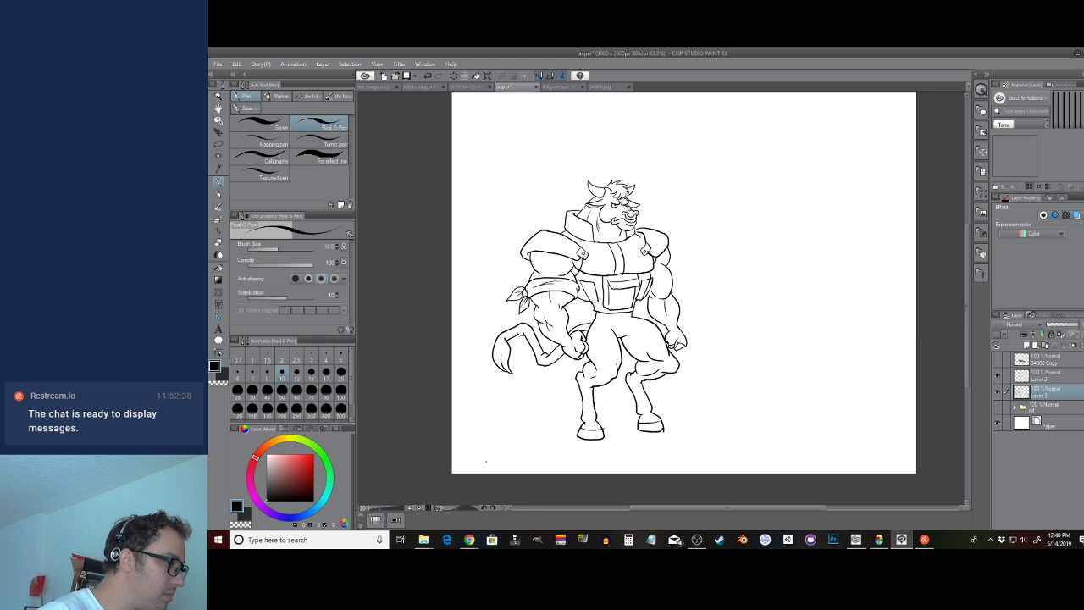
{"action": "left_click", "coordinate": [495, 508]}
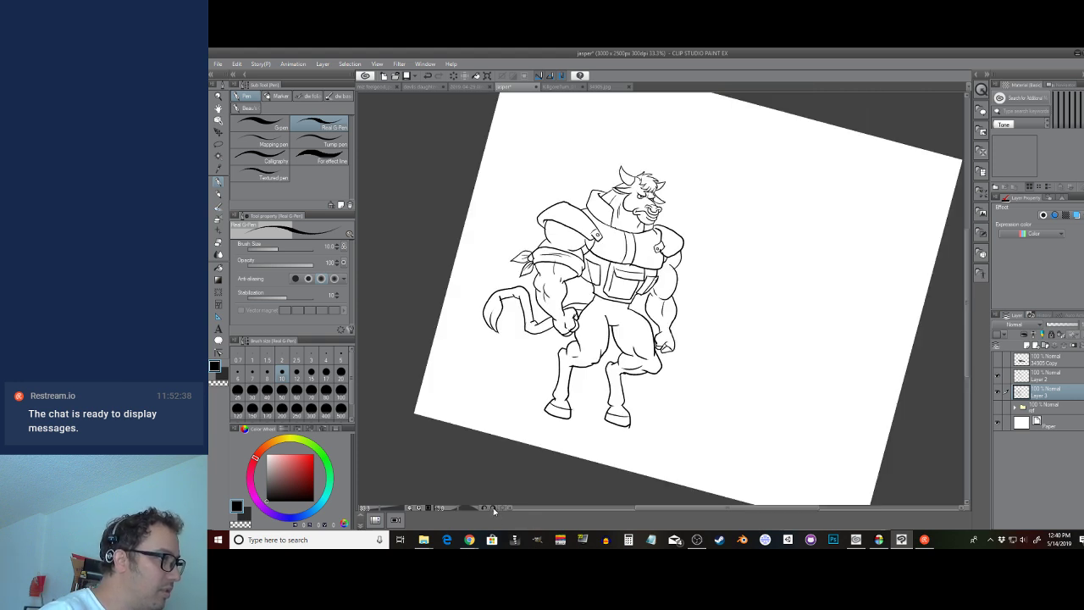
{"action": "left_click", "coordinate": [495, 508]}
{"action": "left_click", "coordinate": [494, 508]}
{"action": "left_click", "coordinate": [495, 508]}
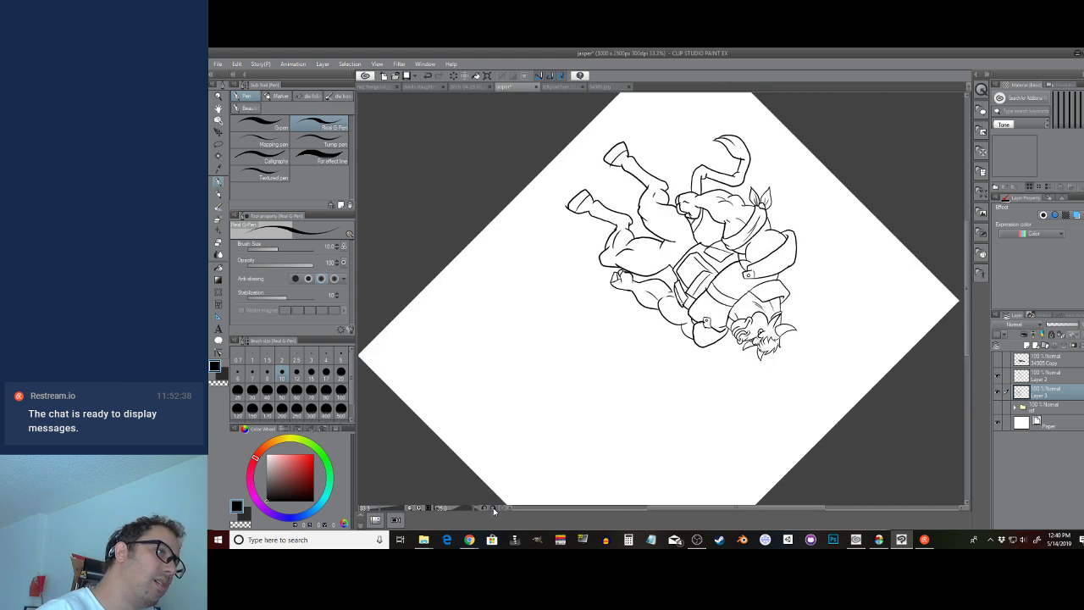
{"action": "left_click", "coordinate": [495, 508]}
{"action": "left_click", "coordinate": [494, 508]}
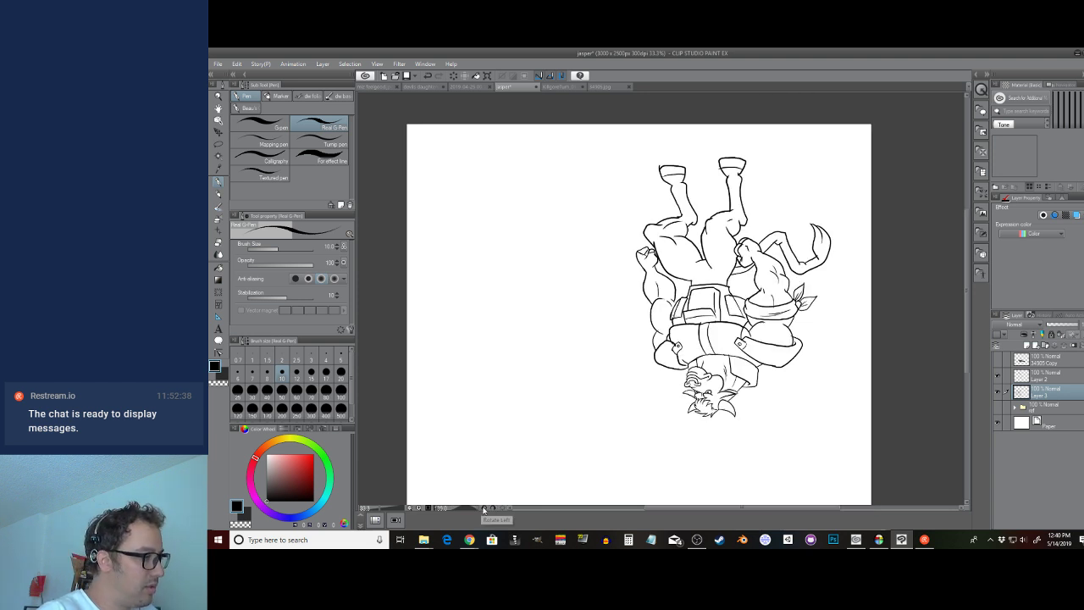
{"action": "left_click", "coordinate": [504, 508]}
Merge Layer 2 down into Layer 3 to combine the line art on one layer
{"action": "left_click", "coordinate": [218, 144]}
{"action": "left_click", "coordinate": [1023, 380]}
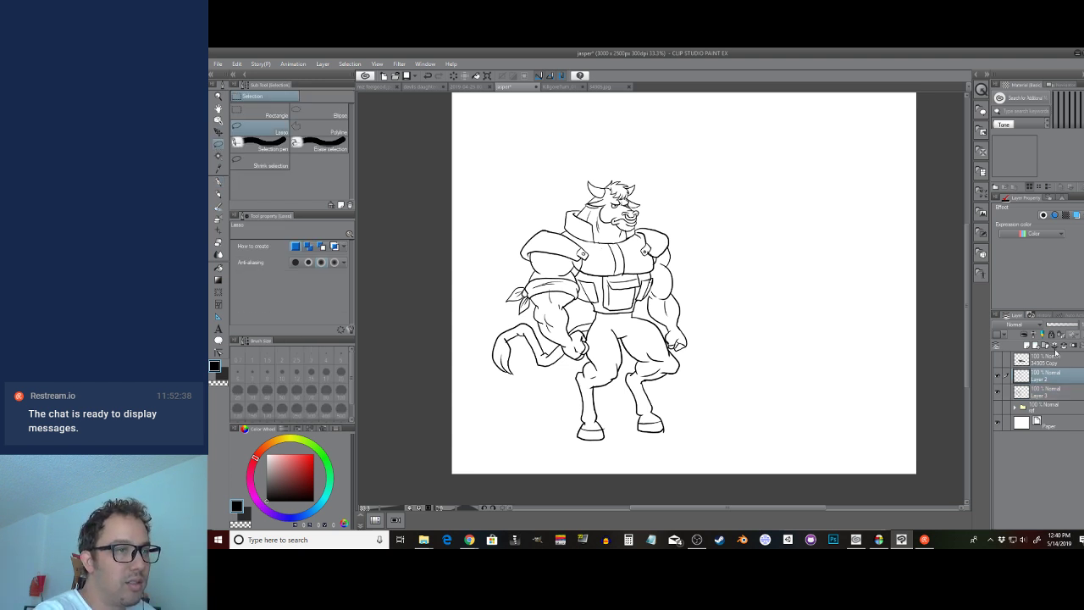
{"action": "left_click", "coordinate": [1064, 345]}
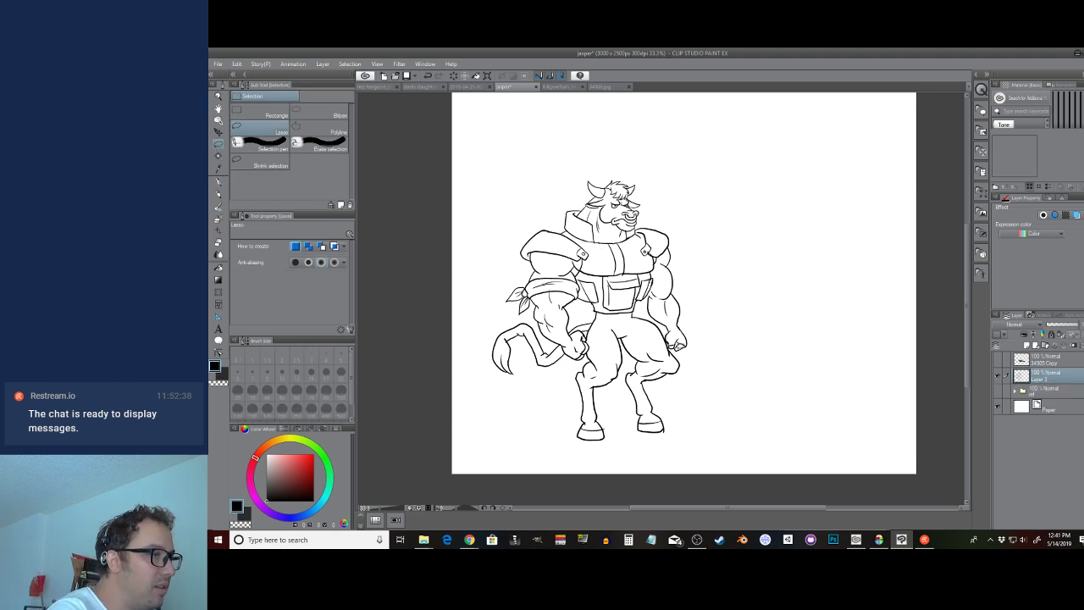
Lasso-select the bull's head, torso and both arms, leaving the legs and tail out of the selection
{"action": "scroll", "coordinate": [601, 329], "scroll_direction": "up", "scroll_amount": 2}
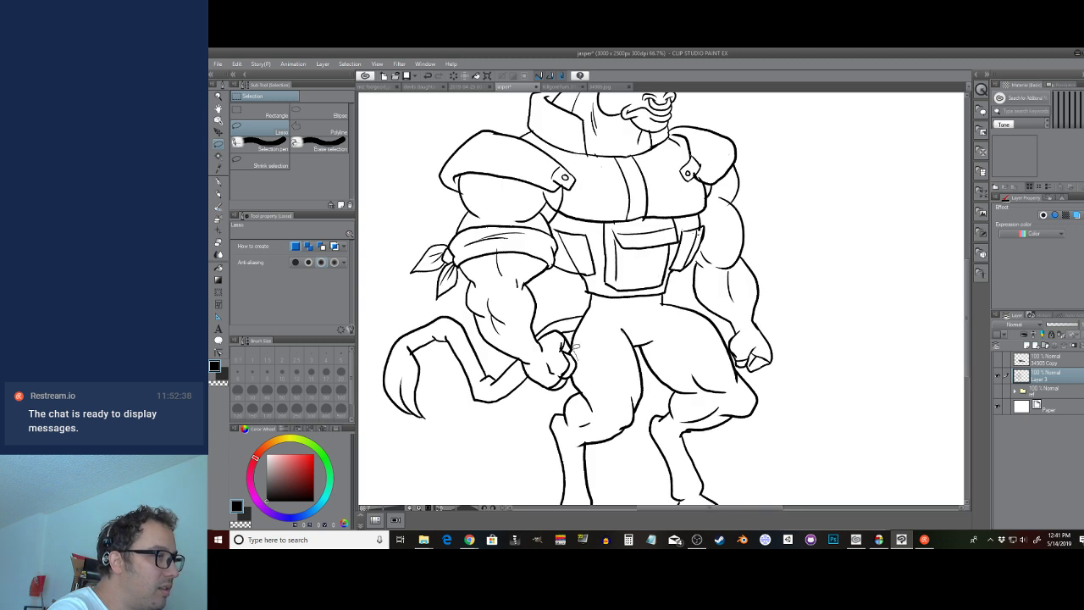
{"action": "mouse_move", "coordinate": [566, 333]}
{"action": "left_mouse_down"}
{"action": "mouse_move", "coordinate": [548, 285]}
{"action": "mouse_move", "coordinate": [647, 301]}
{"action": "mouse_move", "coordinate": [676, 291]}
{"action": "mouse_move", "coordinate": [673, 268]}
{"action": "mouse_move", "coordinate": [665, 283]}
{"action": "mouse_move", "coordinate": [630, 290]}
{"action": "mouse_move", "coordinate": [573, 273]}
{"action": "mouse_move", "coordinate": [535, 331]}
{"action": "mouse_move", "coordinate": [564, 326]}
{"action": "mouse_move", "coordinate": [583, 364]}
{"action": "mouse_move", "coordinate": [543, 398]}
{"action": "mouse_move", "coordinate": [514, 364]}
{"action": "mouse_move", "coordinate": [478, 348]}
{"action": "mouse_move", "coordinate": [462, 305]}
{"action": "mouse_move", "coordinate": [433, 294]}
{"action": "mouse_move", "coordinate": [449, 101]}
{"action": "mouse_move", "coordinate": [584, 95]}
{"action": "mouse_move", "coordinate": [811, 358]}
{"action": "mouse_move", "coordinate": [809, 517]}
{"action": "mouse_move", "coordinate": [786, 435]}
{"action": "mouse_move", "coordinate": [794, 346]}
{"action": "mouse_move", "coordinate": [674, 205]}
{"action": "left_mouse_up"}
{"action": "key", "text": "ctrl+d"}
{"action": "scroll", "coordinate": [796, 464], "scroll_direction": "down", "scroll_amount": 3}
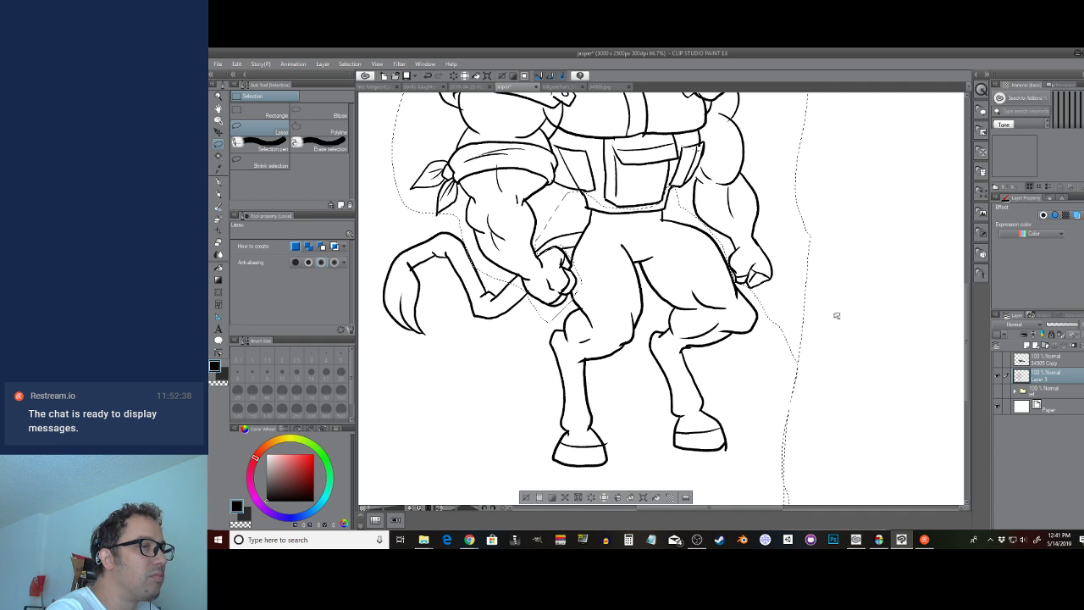
{"action": "mouse_move", "coordinate": [842, 322]}
{"action": "left_mouse_down"}
{"action": "mouse_move", "coordinate": [911, 337]}
{"action": "mouse_move", "coordinate": [889, 321]}
{"action": "left_mouse_up"}
{"action": "left_click_drag", "start_coordinate": [840, 365], "coordinate": [812, 238]}
{"action": "mouse_move", "coordinate": [827, 315]}
{"action": "left_mouse_down"}
{"action": "mouse_move", "coordinate": [748, 314]}
{"action": "mouse_move", "coordinate": [807, 339]}
{"action": "left_mouse_up"}
{"action": "left_click_drag", "start_coordinate": [700, 186], "coordinate": [744, 490]}
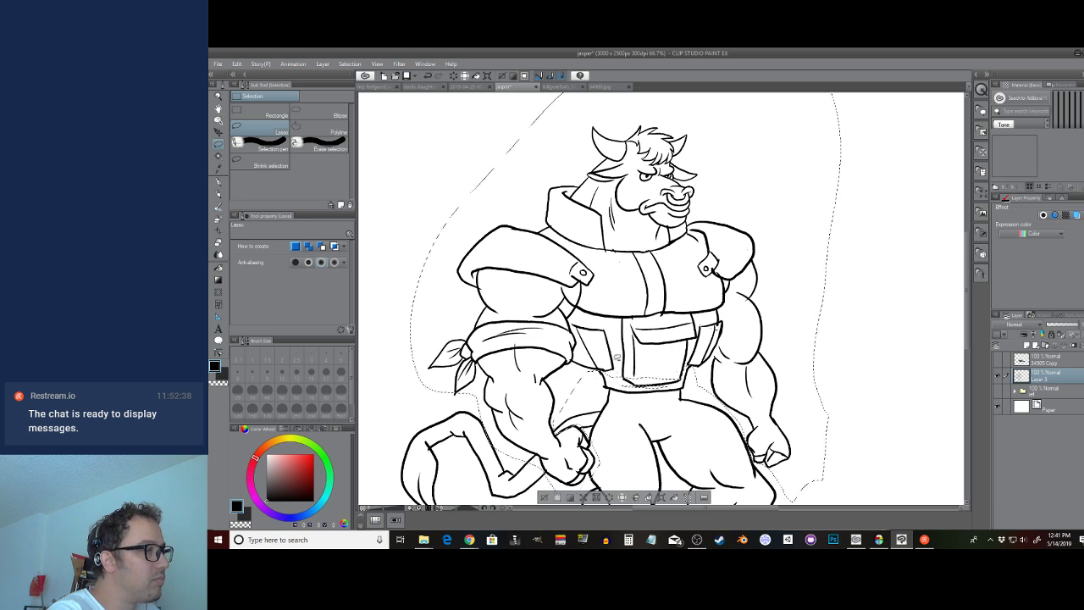
Trim the lower vest with its pouches and the area beside the tail out of the upper-body selection
{"action": "mouse_move", "coordinate": [504, 388]}
{"action": "left_mouse_down"}
{"action": "mouse_move", "coordinate": [525, 362]}
{"action": "mouse_move", "coordinate": [559, 375]}
{"action": "mouse_move", "coordinate": [461, 354]}
{"action": "left_mouse_up"}
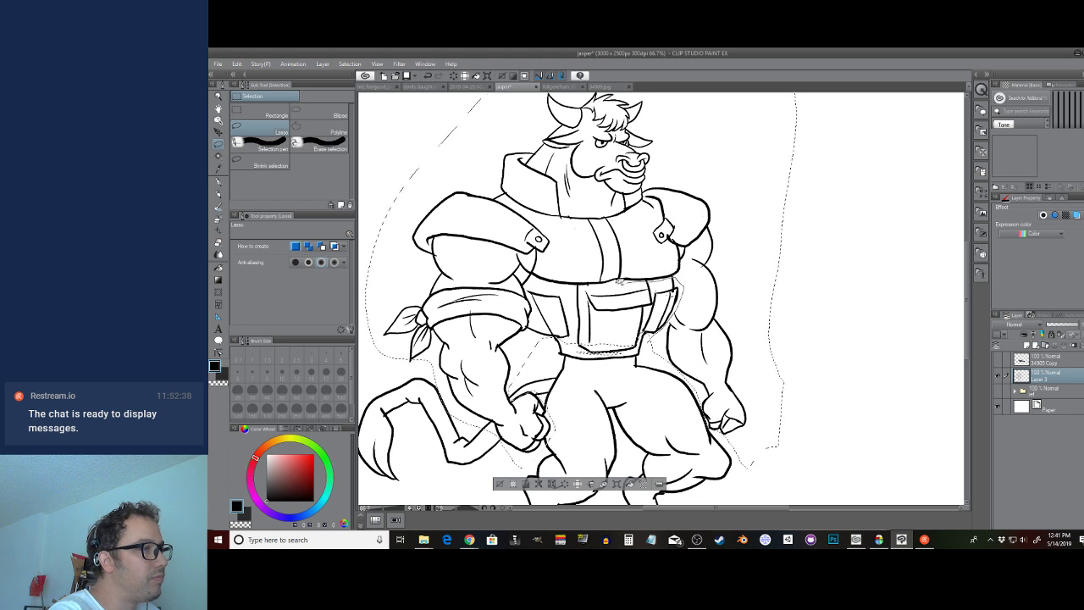
{"action": "mouse_move", "coordinate": [593, 283]}
{"action": "left_mouse_down"}
{"action": "mouse_move", "coordinate": [529, 286]}
{"action": "mouse_move", "coordinate": [539, 312]}
{"action": "left_mouse_up"}
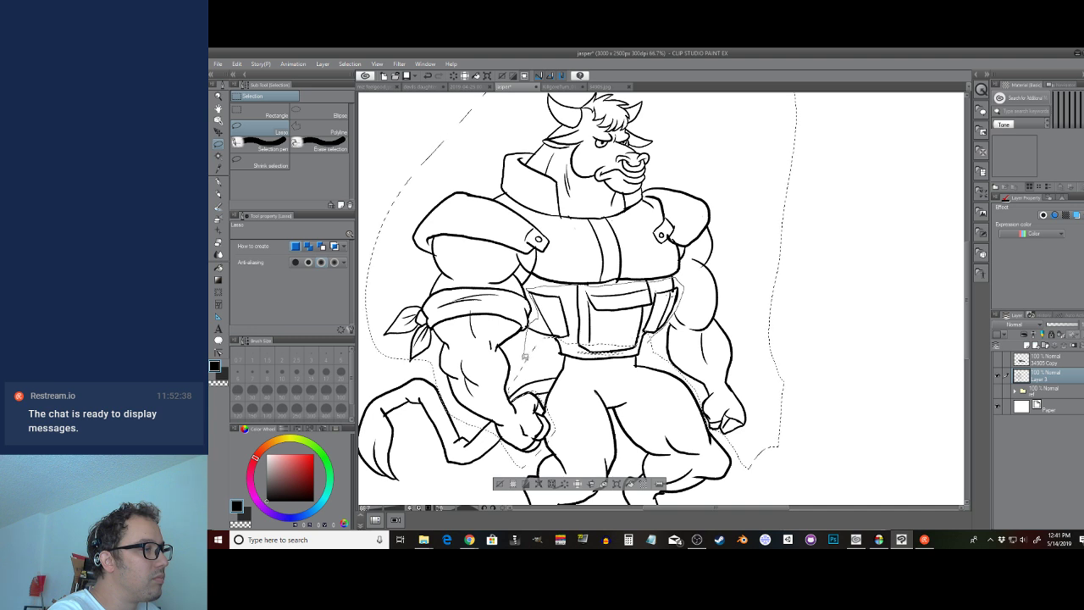
{"action": "left_click_drag", "start_coordinate": [559, 359], "coordinate": [627, 350]}
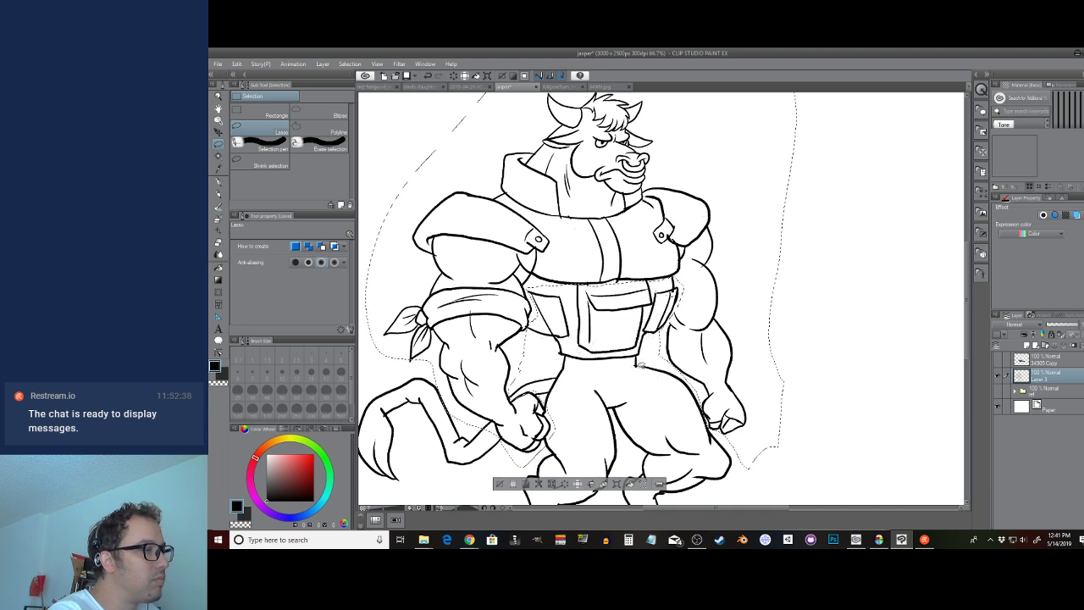
{"action": "left_click_drag", "start_coordinate": [516, 364], "coordinate": [596, 366]}
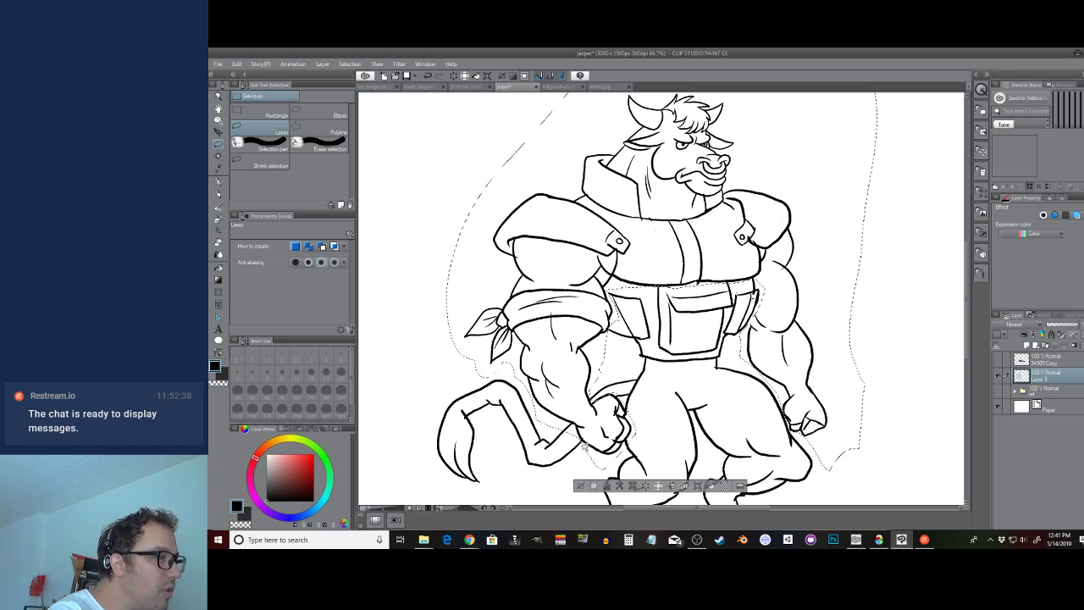
{"action": "scroll", "coordinate": [574, 422], "scroll_direction": "right", "scroll_amount": 3}
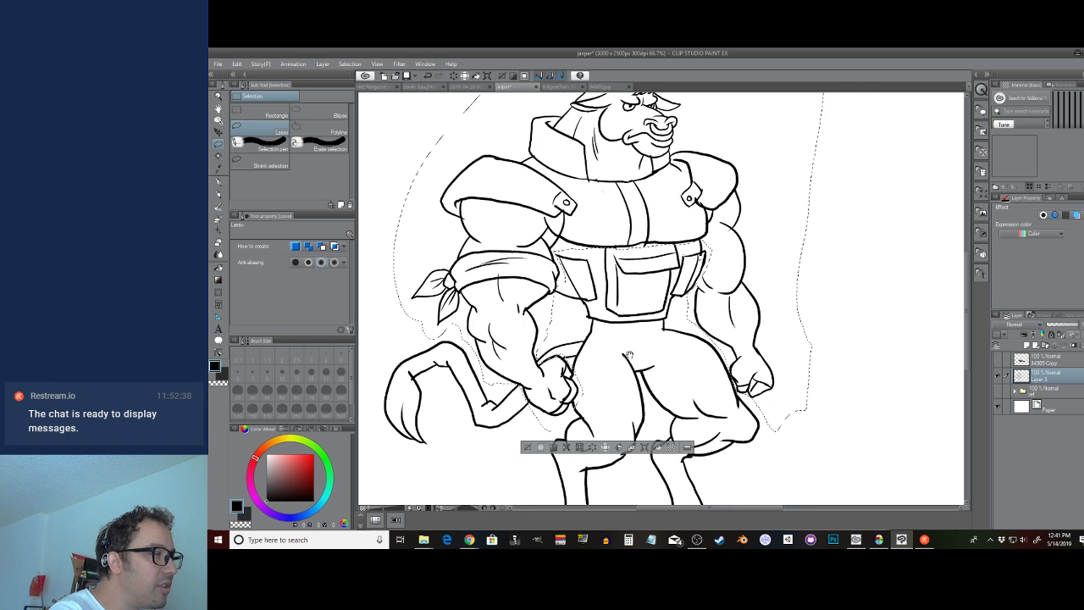
{"action": "scroll", "coordinate": [637, 392], "scroll_direction": "down", "scroll_amount": 3}
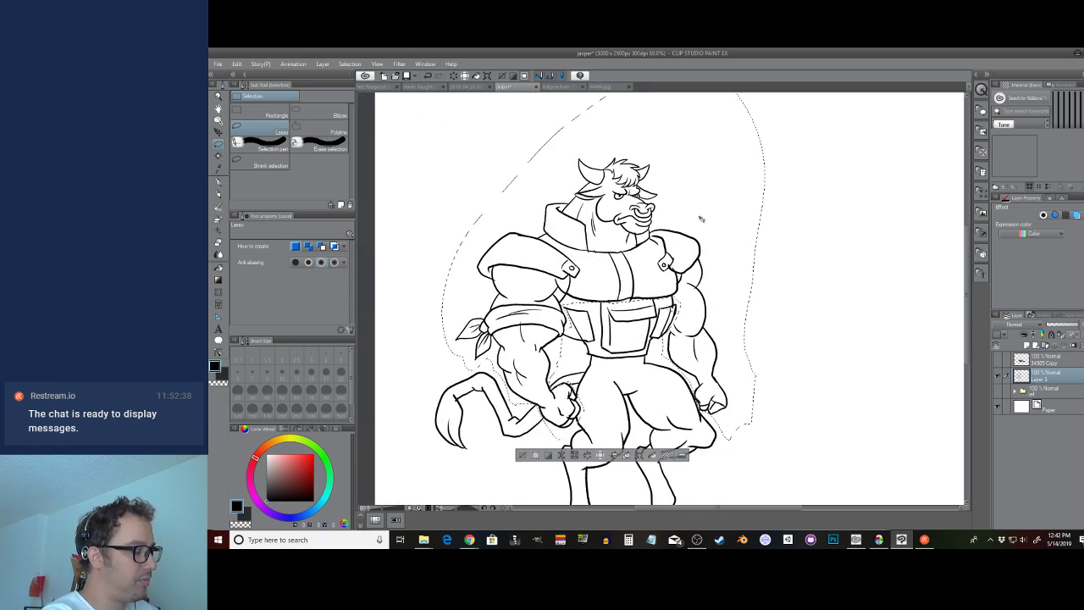
Nudge the selected head, chest and arms slightly to the right over the waist
{"action": "key", "text": "o"}
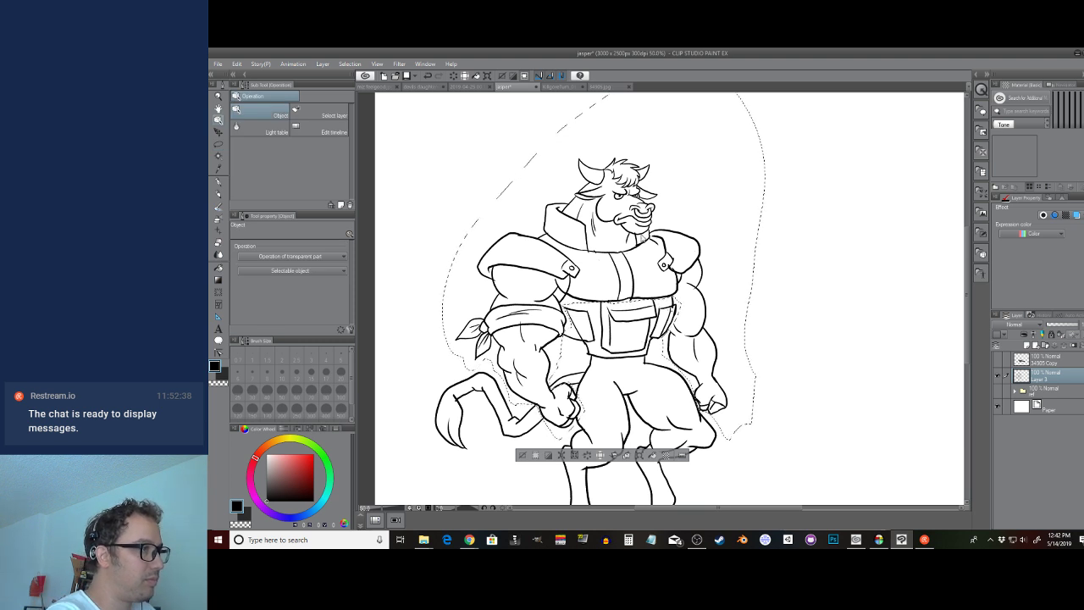
{"action": "key", "text": "Right"}
{"action": "key", "text": "Right"}
{"action": "key", "text": "Right"}
{"action": "key", "text": "Right"}
{"action": "key", "text": "Right"}
{"action": "key", "text": "Right"}
{"action": "key", "text": "Right"}
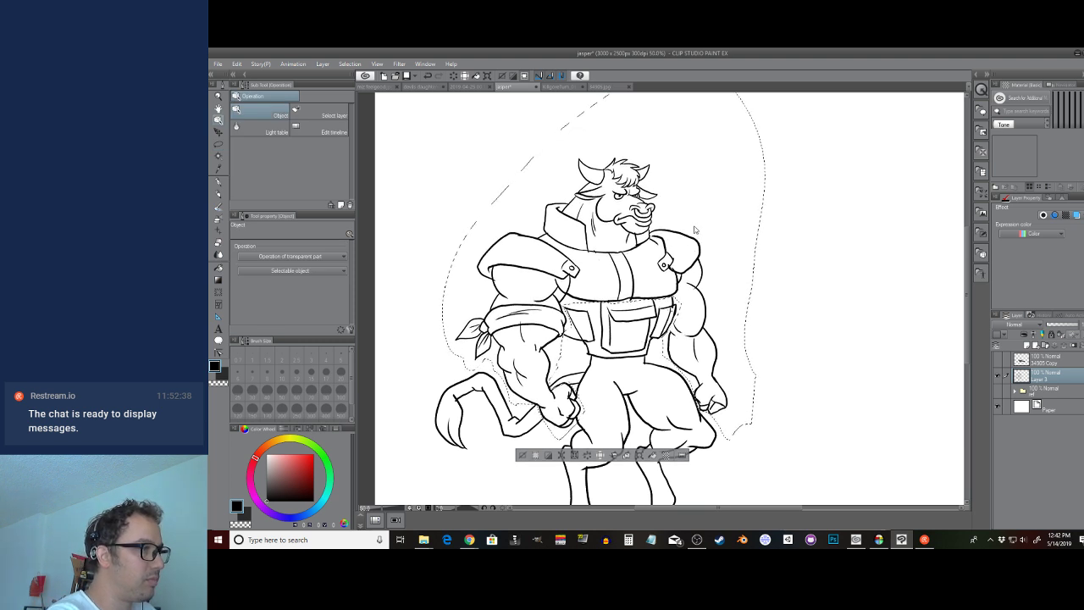
{"action": "key", "text": "Right"}
{"action": "key", "text": "Right"}
{"action": "key", "text": "Right"}
{"action": "key", "text": "Right"}
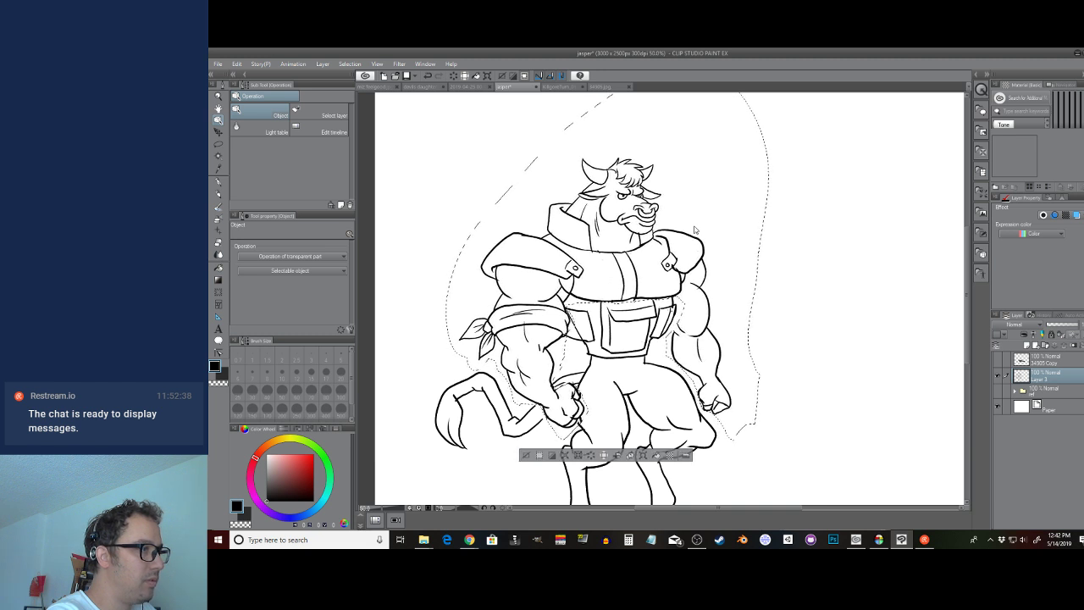
{"action": "key", "text": "Right"}
{"action": "key", "text": "Right"}
{"action": "key", "text": "Right"}
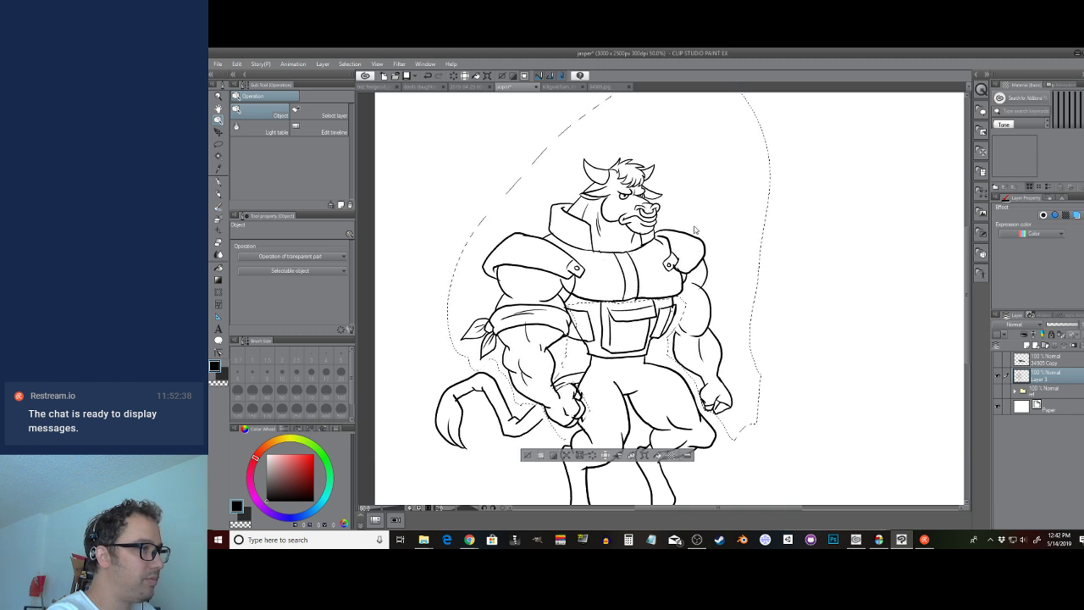
Reduce the lasso selection to the armband arm and its shoulder pad, removing the head, chest and other arm
{"action": "left_click", "coordinate": [218, 144]}
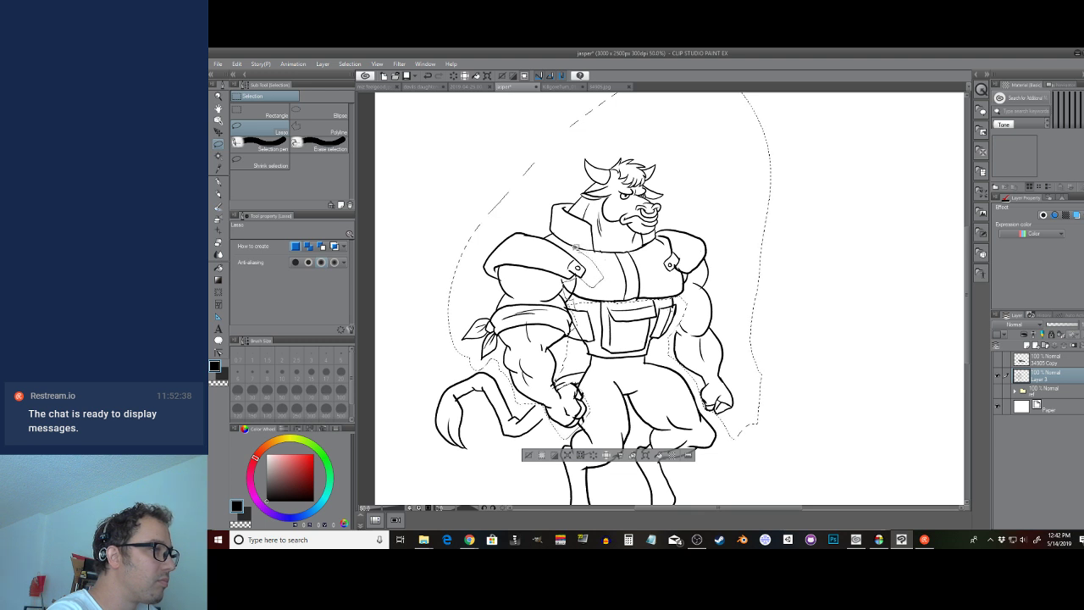
{"action": "mouse_move", "coordinate": [549, 238]}
{"action": "left_mouse_down"}
{"action": "mouse_move", "coordinate": [703, 107]}
{"action": "mouse_move", "coordinate": [806, 445]}
{"action": "mouse_move", "coordinate": [792, 407]}
{"action": "left_mouse_up"}
{"action": "left_click_drag", "start_coordinate": [845, 380], "coordinate": [851, 275]}
{"action": "mouse_move", "coordinate": [823, 193]}
{"action": "left_mouse_down"}
{"action": "mouse_move", "coordinate": [690, 194]}
{"action": "mouse_move", "coordinate": [857, 140]}
{"action": "mouse_move", "coordinate": [843, 246]}
{"action": "left_mouse_up"}
{"action": "mouse_move", "coordinate": [728, 387]}
{"action": "left_mouse_down"}
{"action": "mouse_move", "coordinate": [778, 192]}
{"action": "mouse_move", "coordinate": [760, 224]}
{"action": "left_mouse_up"}
Nudge the selected armband arm and shoulder pad to the right, closer to the torso
{"action": "key", "text": "ctrl"}
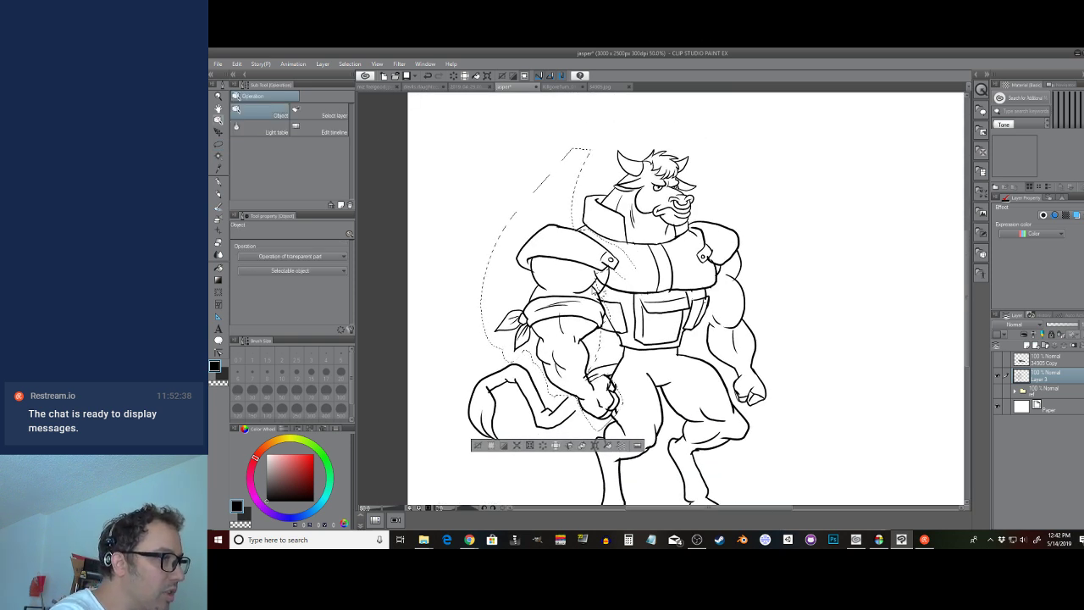
{"action": "key", "text": "ctrl+Right"}
{"action": "key", "text": "ctrl+Right"}
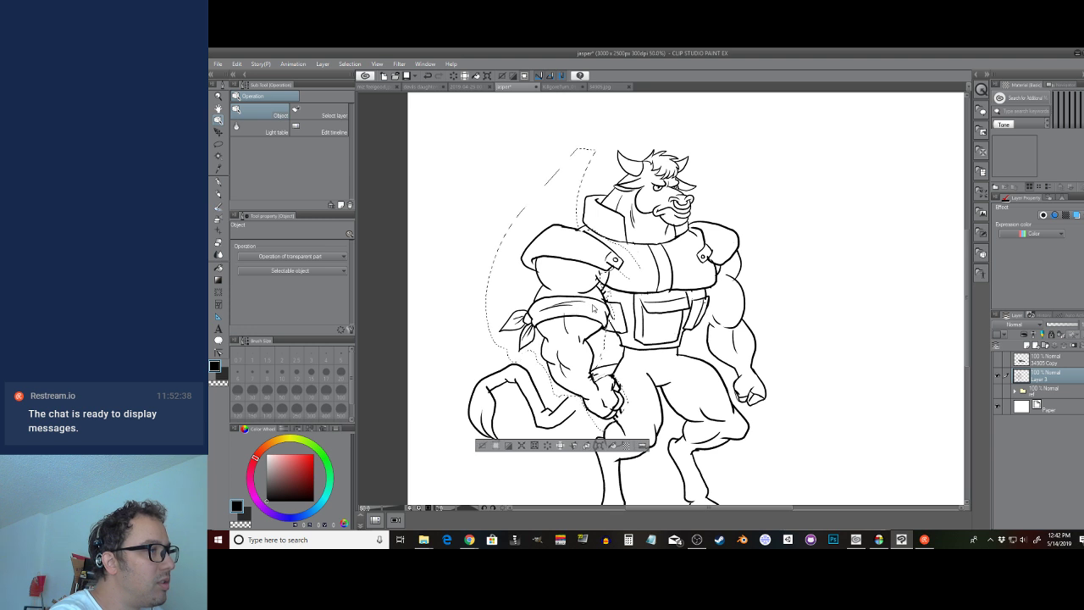
{"action": "key", "text": "Right"}
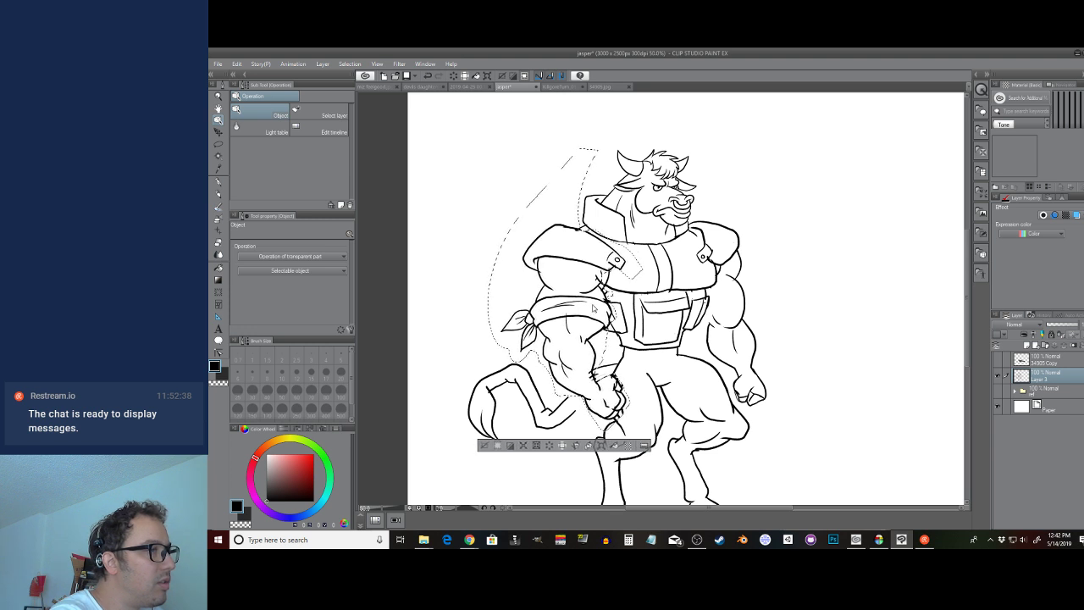
Nudge the selected armband arm and shoulder pad slightly back to the left and clear the selection
{"action": "key", "text": "Left"}
{"action": "key", "text": "Left"}
{"action": "key", "text": "Left"}
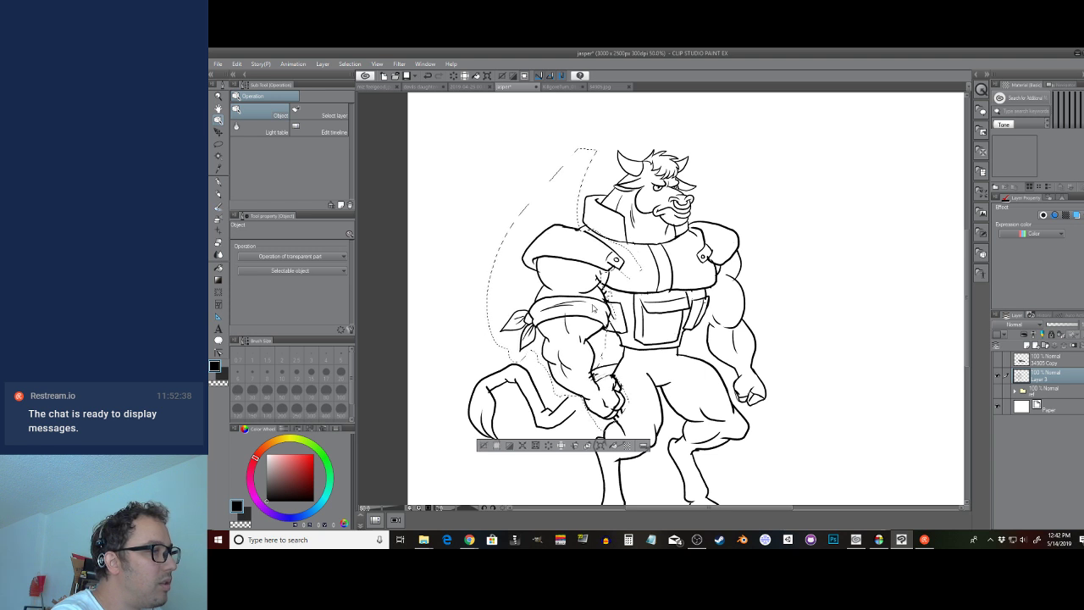
{"action": "left_click", "coordinate": [663, 329]}
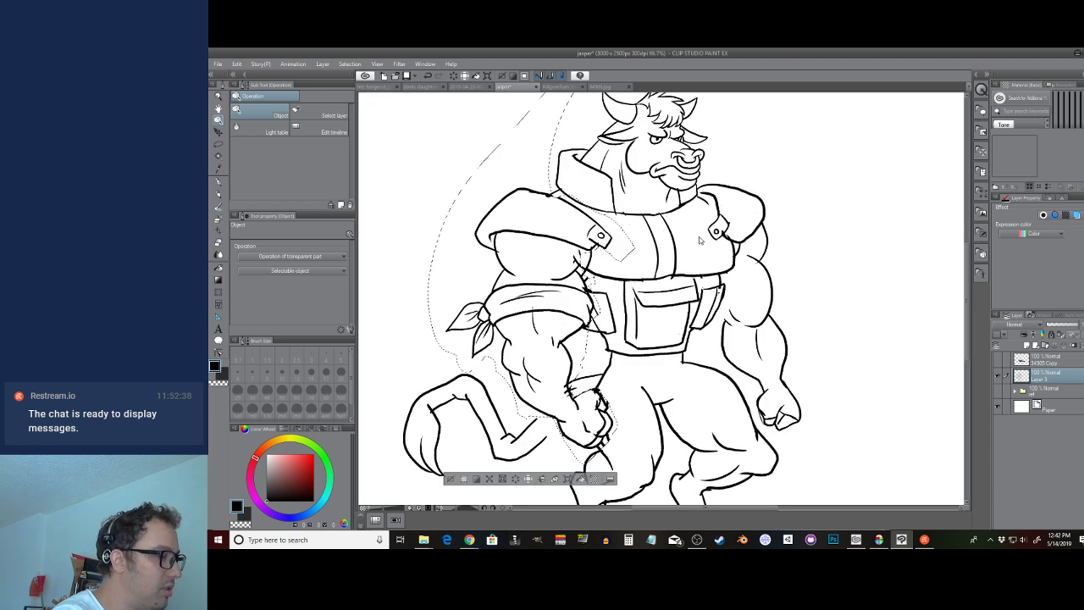
{"action": "key", "text": "ctrl+d"}
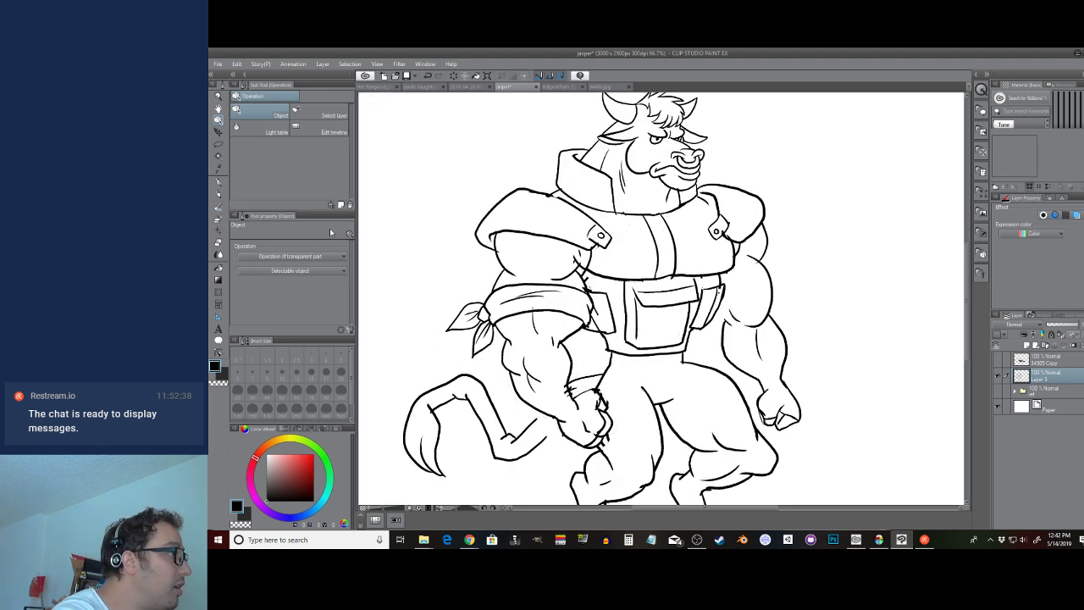
Select the vest's large central pouch with a freehand lasso, ready for moving
{"action": "left_click", "coordinate": [219, 144]}
{"action": "mouse_move", "coordinate": [636, 337]}
{"action": "left_mouse_down"}
{"action": "mouse_move", "coordinate": [659, 328]}
{"action": "mouse_move", "coordinate": [644, 349]}
{"action": "mouse_move", "coordinate": [620, 332]}
{"action": "left_mouse_up"}
{"action": "left_click_drag", "start_coordinate": [659, 279], "coordinate": [673, 326]}
{"action": "key", "text": "o"}
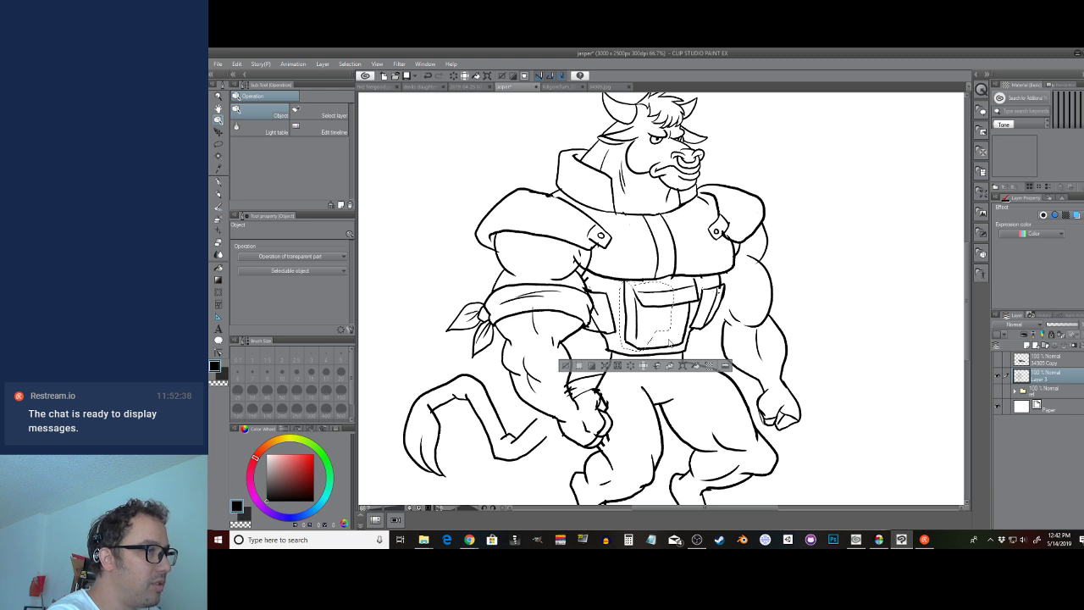
Try nudging the selected central pouch slightly to the right on its own
{"action": "key", "text": "Right"}
{"action": "key", "text": "Right"}
{"action": "key", "text": "Right"}
{"action": "key", "text": "Right"}
{"action": "key", "text": "Right"}
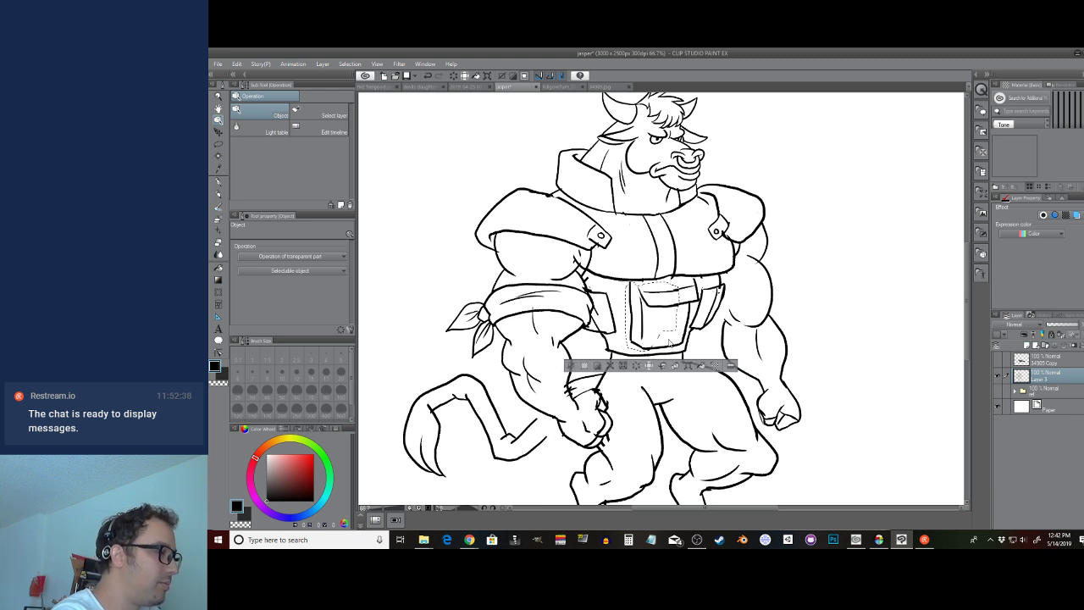
{"action": "key", "text": "ctrl+d"}
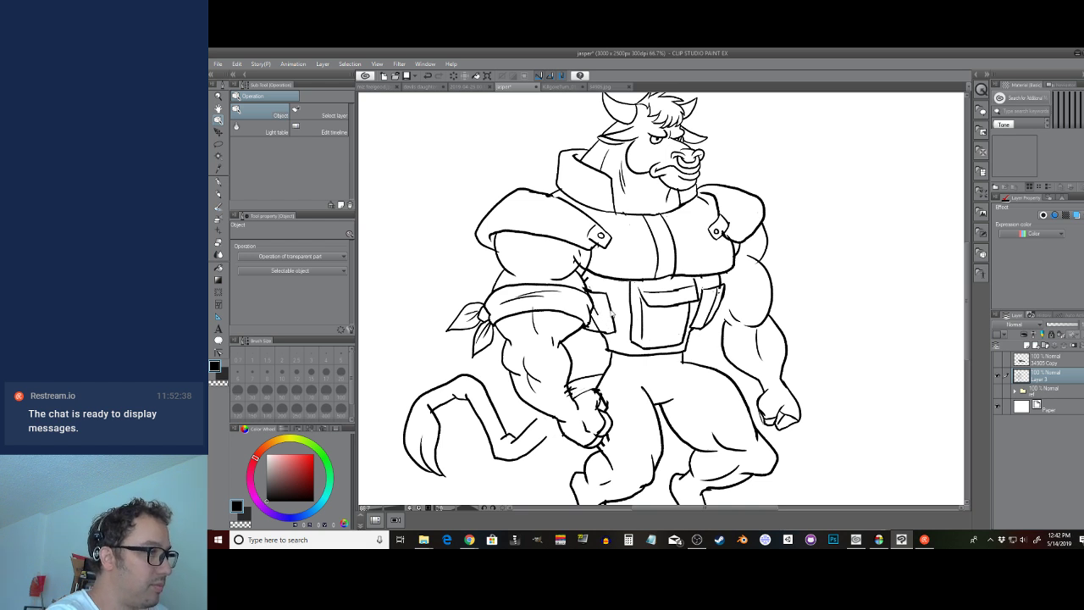
{"action": "key", "text": "p"}
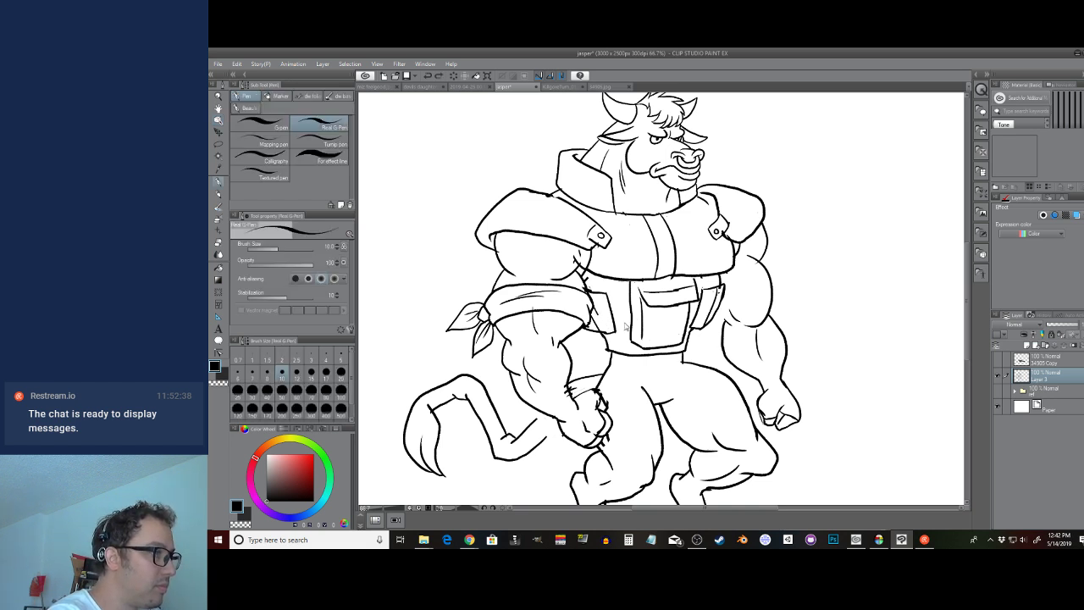
{"action": "key", "text": "ctrl+shift+d"}
{"action": "key", "text": "ctrl+d"}
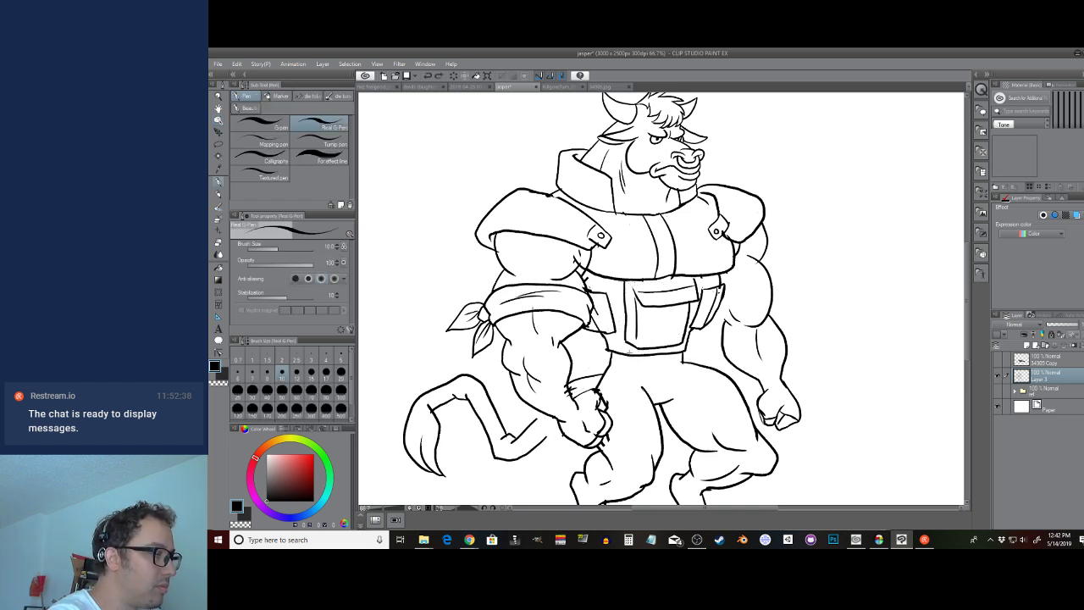
Restore the central pouch selection, add the pouch beside the armband arm, nudge both slightly right and deselect
{"action": "key", "text": "ctrl+shift+d"}
{"action": "left_click", "coordinate": [218, 146]}
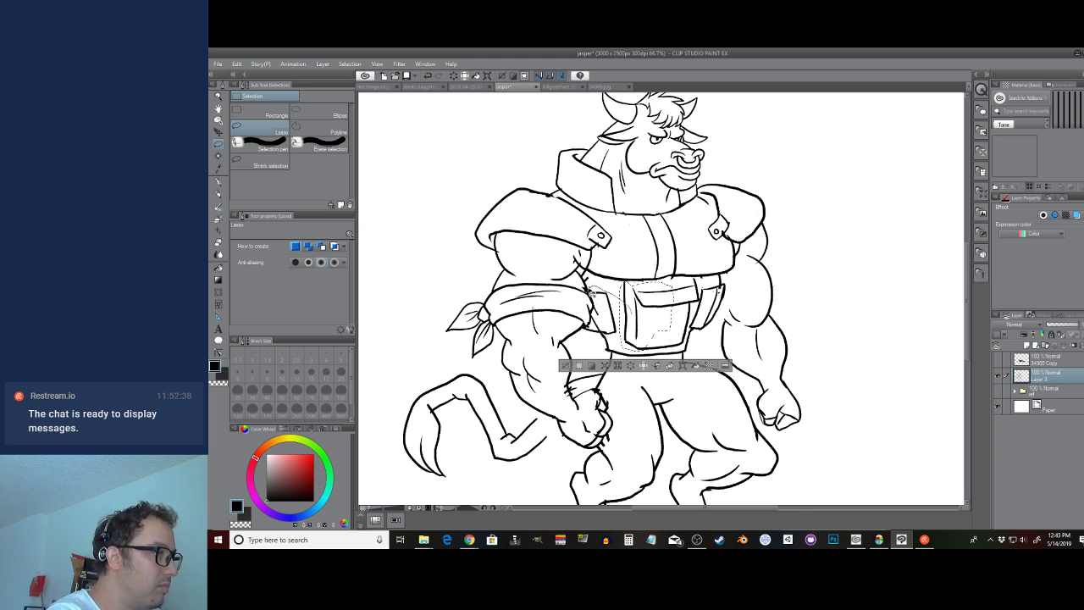
{"action": "left_click_drag", "start_coordinate": [614, 334], "coordinate": [627, 337]}
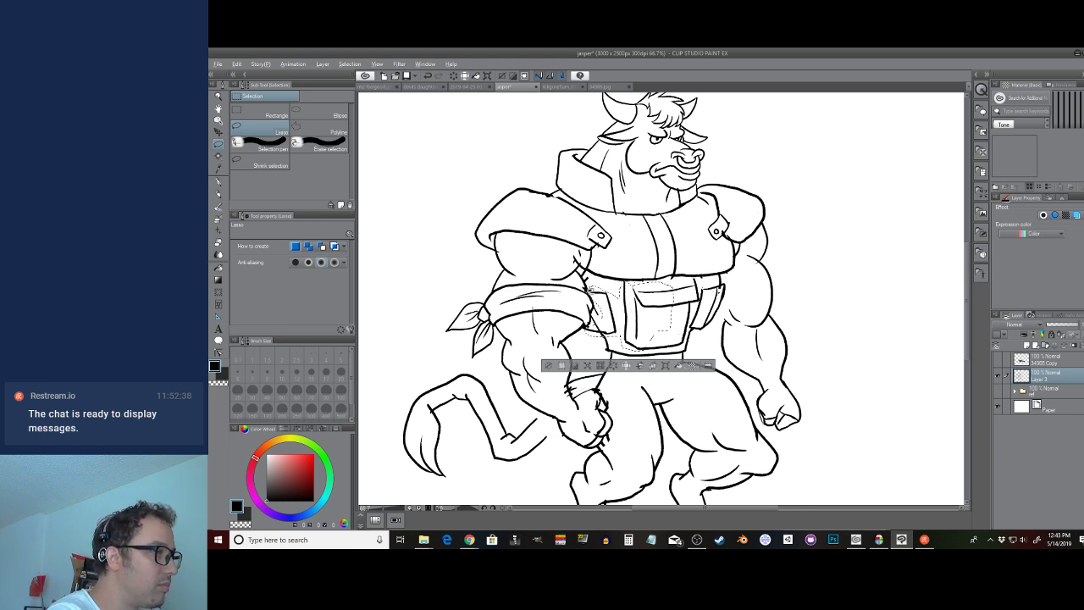
{"action": "key", "text": "o"}
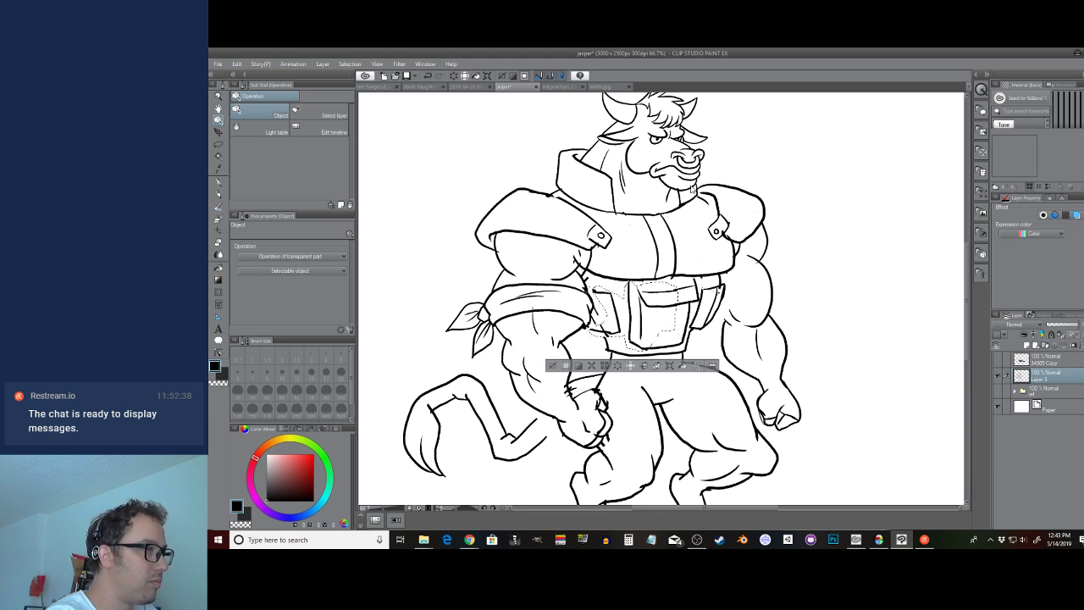
{"action": "key", "text": "ctrl+d"}
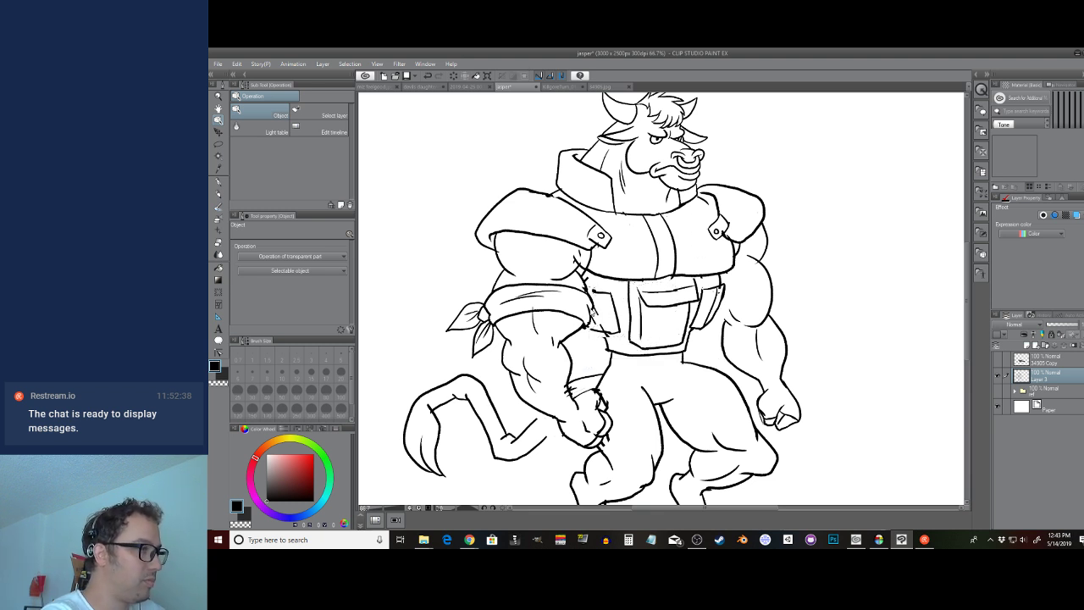
Erase the stray line ends where the armband arm meets the lower edge of the chest piece
{"action": "key", "text": "p"}
{"action": "scroll", "coordinate": [589, 302], "scroll_direction": "up", "scroll_amount": 4}
{"action": "key", "text": "c"}
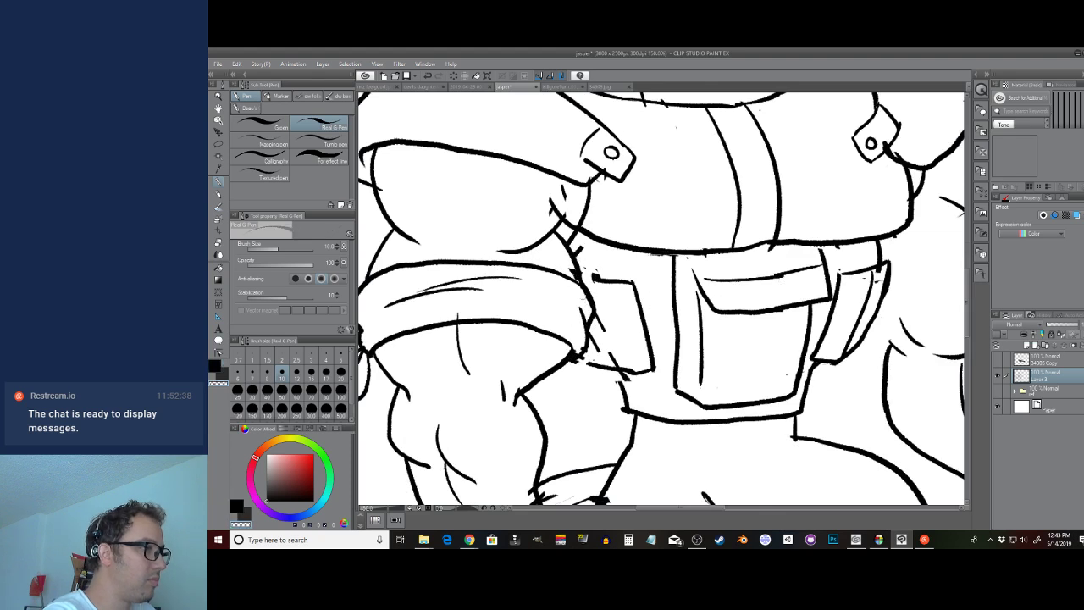
{"action": "mouse_move", "coordinate": [568, 269]}
{"action": "left_mouse_down"}
{"action": "mouse_move", "coordinate": [578, 279]}
{"action": "mouse_move", "coordinate": [576, 255]}
{"action": "left_mouse_up"}
{"action": "left_click_drag", "start_coordinate": [562, 187], "coordinate": [562, 221]}
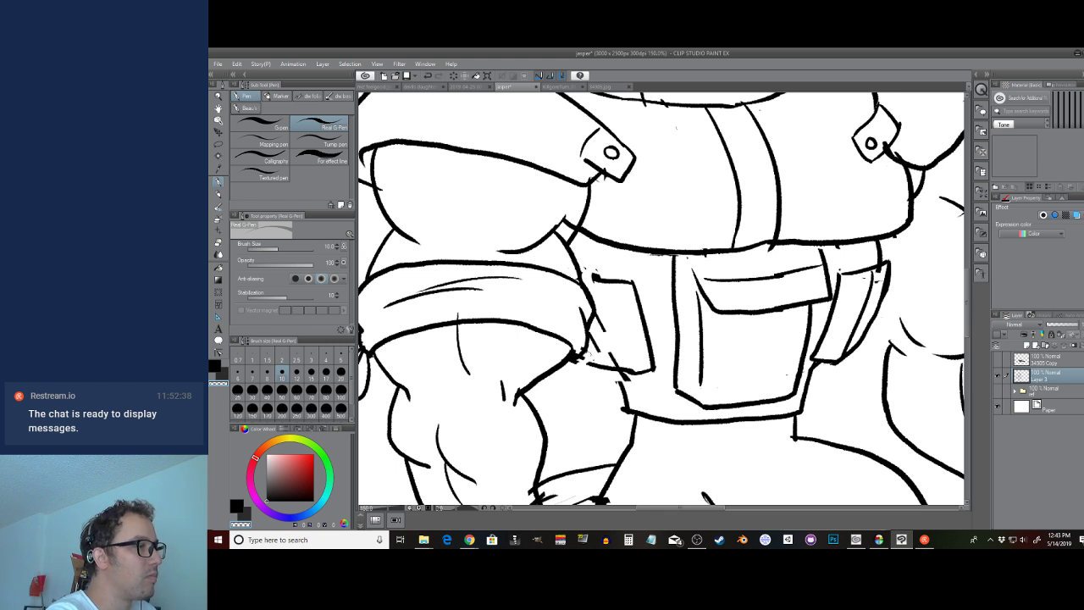
Erase the overlapping marks between armband and side pouch, and redraw the pouch's lower edge and the armband's end
{"action": "left_click_drag", "start_coordinate": [588, 354], "coordinate": [570, 364]}
{"action": "left_click_drag", "start_coordinate": [595, 272], "coordinate": [622, 275]}
{"action": "mouse_move", "coordinate": [613, 358]}
{"action": "left_mouse_down"}
{"action": "mouse_move", "coordinate": [595, 322]}
{"action": "mouse_move", "coordinate": [590, 342]}
{"action": "mouse_move", "coordinate": [637, 382]}
{"action": "mouse_move", "coordinate": [620, 381]}
{"action": "mouse_move", "coordinate": [634, 376]}
{"action": "mouse_move", "coordinate": [635, 397]}
{"action": "mouse_move", "coordinate": [620, 372]}
{"action": "mouse_move", "coordinate": [624, 409]}
{"action": "left_mouse_up"}
{"action": "key", "text": "c"}
{"action": "left_click_drag", "start_coordinate": [653, 369], "coordinate": [569, 354]}
{"action": "left_click_drag", "start_coordinate": [582, 310], "coordinate": [576, 354]}
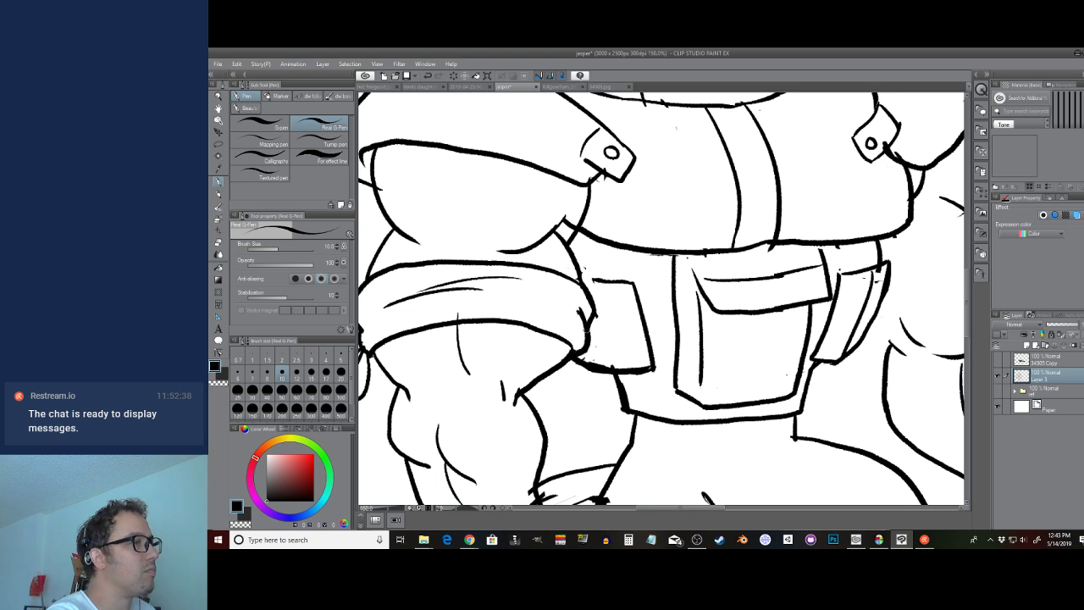
Extend the side pouch's upper edge to the armband and clean up the nearby vest lines
{"action": "left_click_drag", "start_coordinate": [625, 282], "coordinate": [580, 275]}
{"action": "key", "text": "c"}
{"action": "mouse_move", "coordinate": [589, 360]}
{"action": "left_mouse_down"}
{"action": "mouse_move", "coordinate": [655, 370]}
{"action": "mouse_move", "coordinate": [580, 358]}
{"action": "mouse_move", "coordinate": [604, 375]}
{"action": "mouse_move", "coordinate": [621, 374]}
{"action": "mouse_move", "coordinate": [571, 358]}
{"action": "left_mouse_up"}
{"action": "key", "text": "c"}
{"action": "key", "text": "ctrl+z"}
{"action": "left_click_drag", "start_coordinate": [847, 332], "coordinate": [717, 354]}
{"action": "key", "text": "c"}
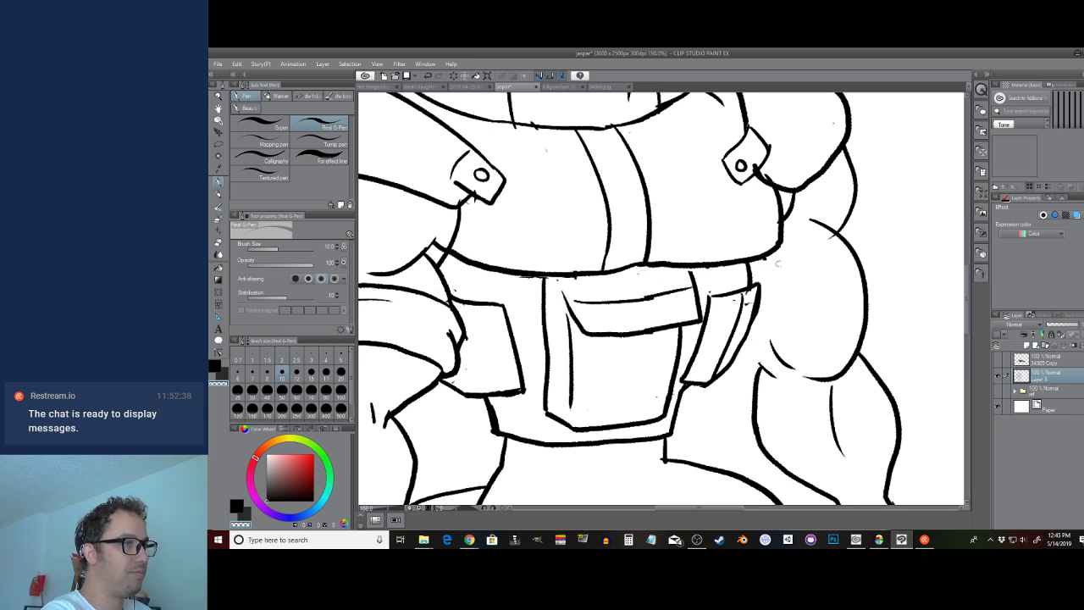
{"action": "key", "text": "c"}
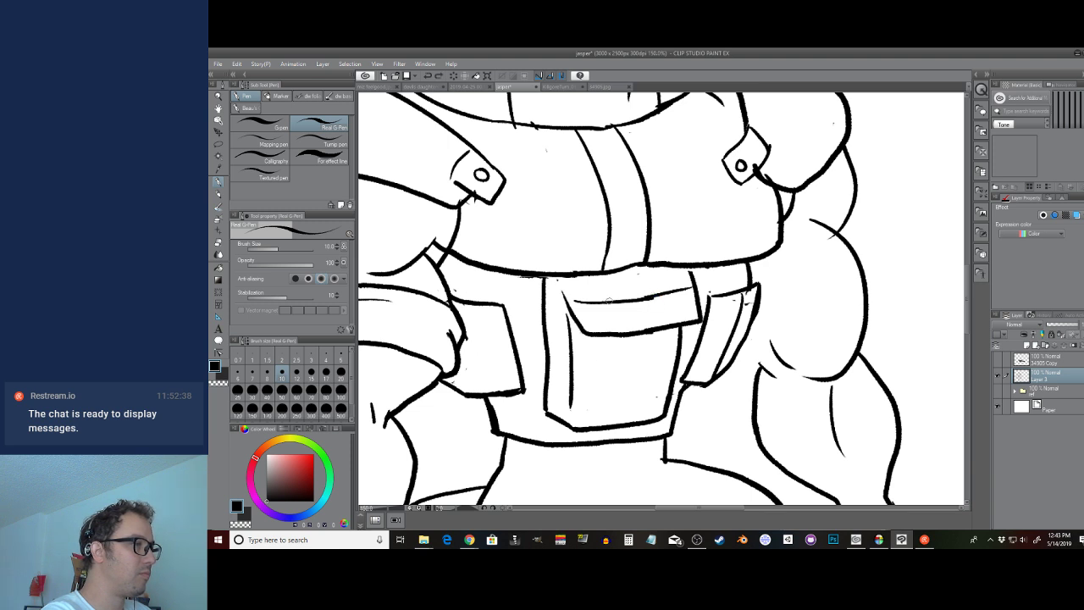
Erase the stray line ends around the wrist and knuckles of the armband arm's fist
{"action": "scroll", "coordinate": [601, 377], "scroll_direction": "down", "scroll_amount": 5}
{"action": "scroll", "coordinate": [601, 382], "scroll_direction": "down", "scroll_amount": 4}
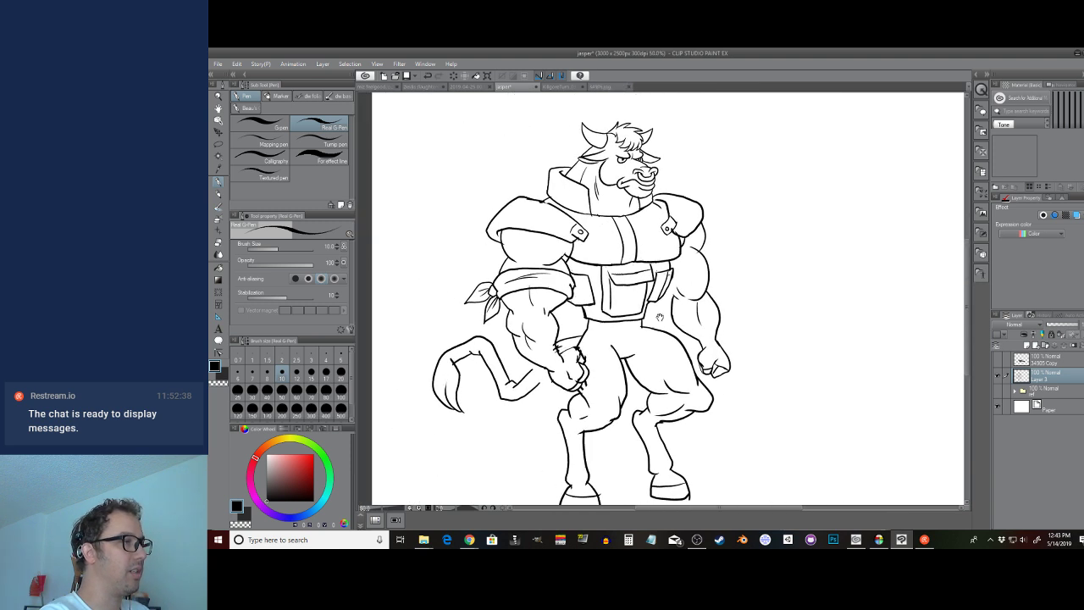
{"action": "scroll", "coordinate": [678, 305], "scroll_direction": "up", "scroll_amount": 2}
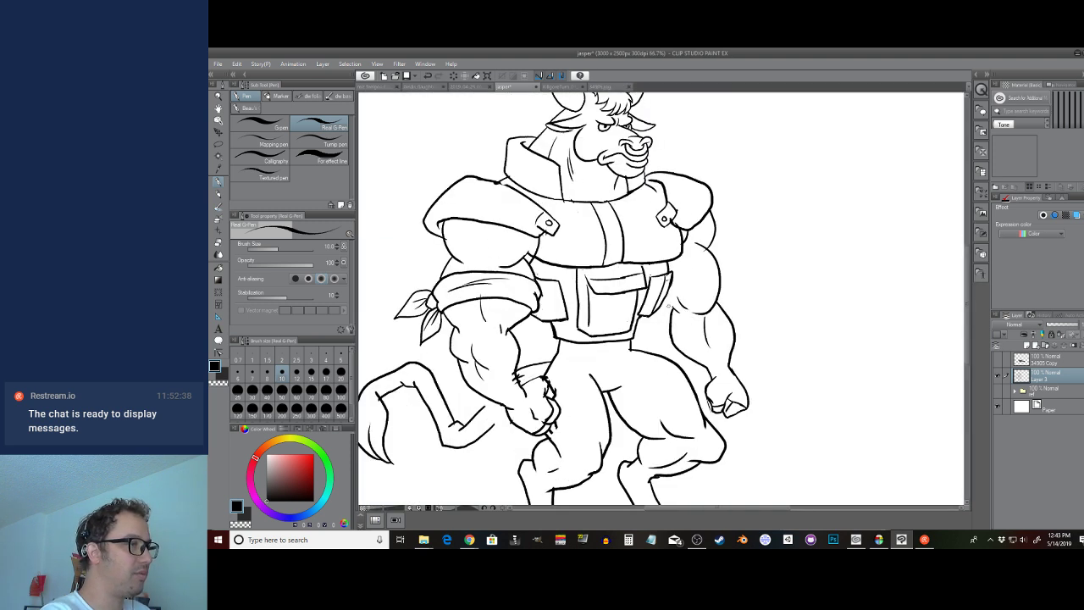
{"action": "scroll", "coordinate": [533, 383], "scroll_direction": "up", "scroll_amount": 2}
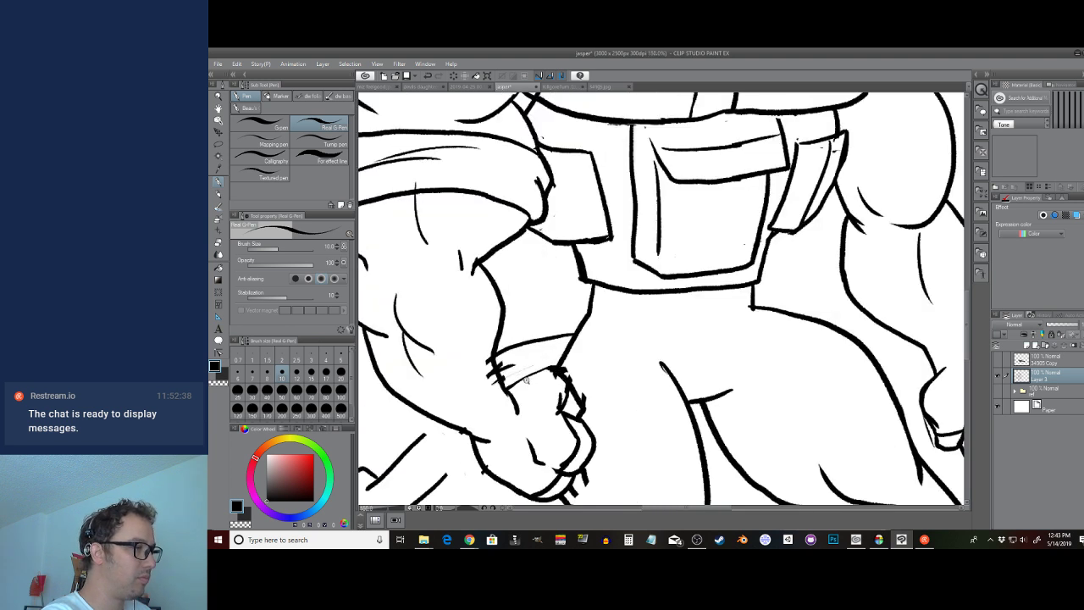
{"action": "left_click_drag", "start_coordinate": [485, 362], "coordinate": [505, 381]}
{"action": "left_click_drag", "start_coordinate": [571, 366], "coordinate": [587, 406]}
{"action": "left_click_drag", "start_coordinate": [586, 398], "coordinate": [591, 413]}
{"action": "left_click_drag", "start_coordinate": [588, 477], "coordinate": [595, 387]}
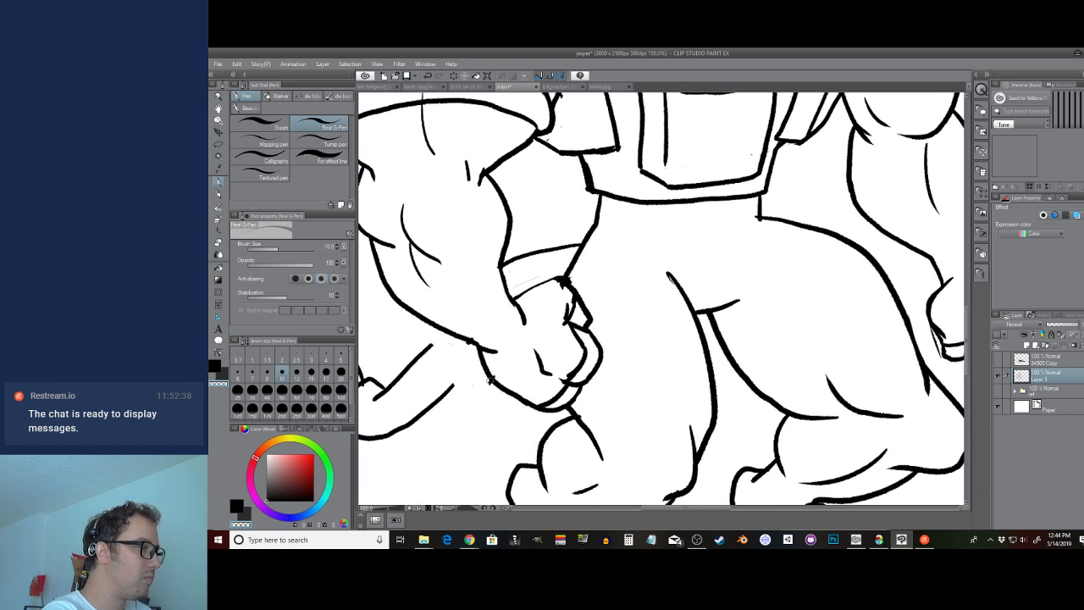
Extend the tail's outlines to the armband forearm and tidy the lines around the wrist
{"action": "left_click_drag", "start_coordinate": [514, 320], "coordinate": [635, 298]}
{"action": "mouse_move", "coordinate": [681, 261]}
{"action": "left_mouse_down"}
{"action": "mouse_move", "coordinate": [627, 280]}
{"action": "mouse_move", "coordinate": [654, 254]}
{"action": "mouse_move", "coordinate": [631, 269]}
{"action": "left_mouse_up"}
{"action": "key", "text": "c"}
{"action": "key", "text": "c"}
{"action": "mouse_move", "coordinate": [551, 312]}
{"action": "left_mouse_down"}
{"action": "mouse_move", "coordinate": [539, 335]}
{"action": "mouse_move", "coordinate": [582, 343]}
{"action": "mouse_move", "coordinate": [552, 385]}
{"action": "left_mouse_up"}
{"action": "key", "text": "ctrl+z"}
{"action": "key", "text": "ctrl+z"}
{"action": "scroll", "coordinate": [610, 328], "scroll_direction": "down", "scroll_amount": 5}
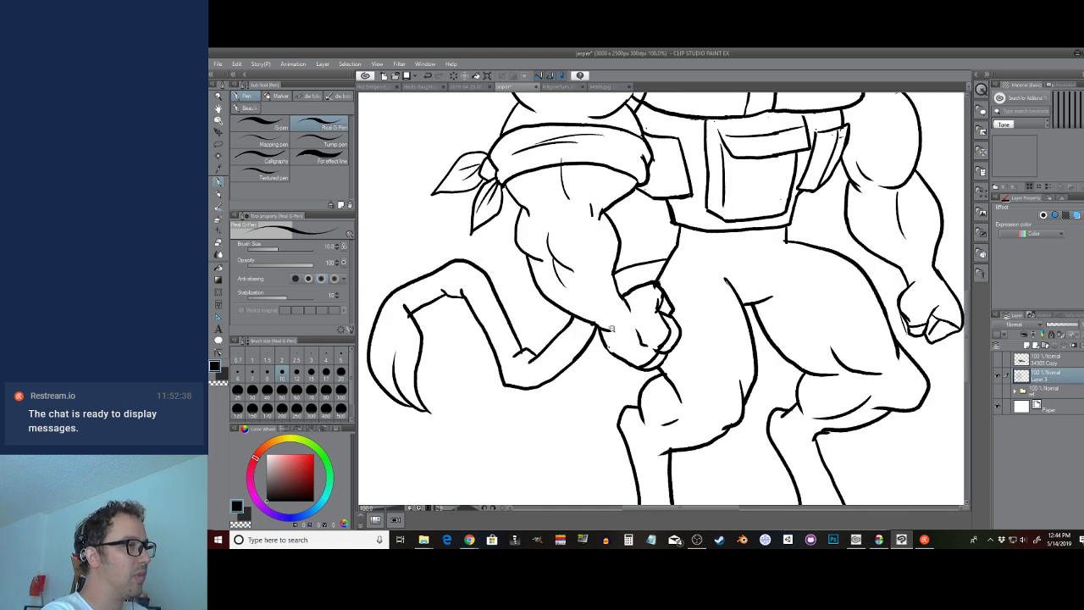
Create a new layer beneath the line art and switch to the Fill tool that refers to other layers
{"action": "left_click", "coordinate": [1033, 346]}
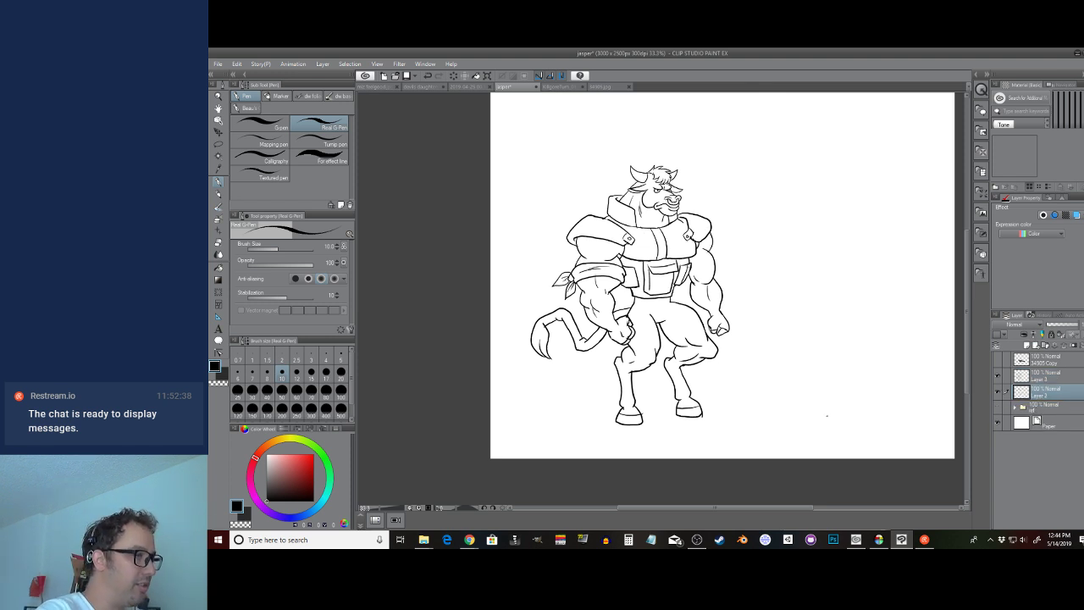
{"action": "key", "text": "g"}
{"action": "left_click_drag", "start_coordinate": [688, 288], "coordinate": [648, 310]}
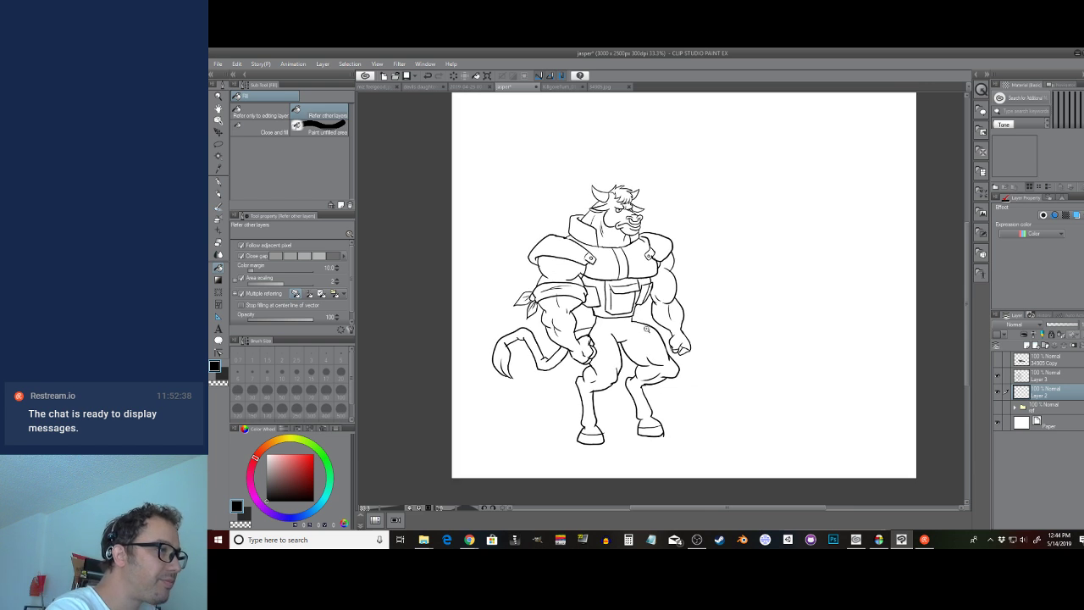
{"action": "scroll", "coordinate": [647, 330], "scroll_direction": "up", "scroll_amount": 1}
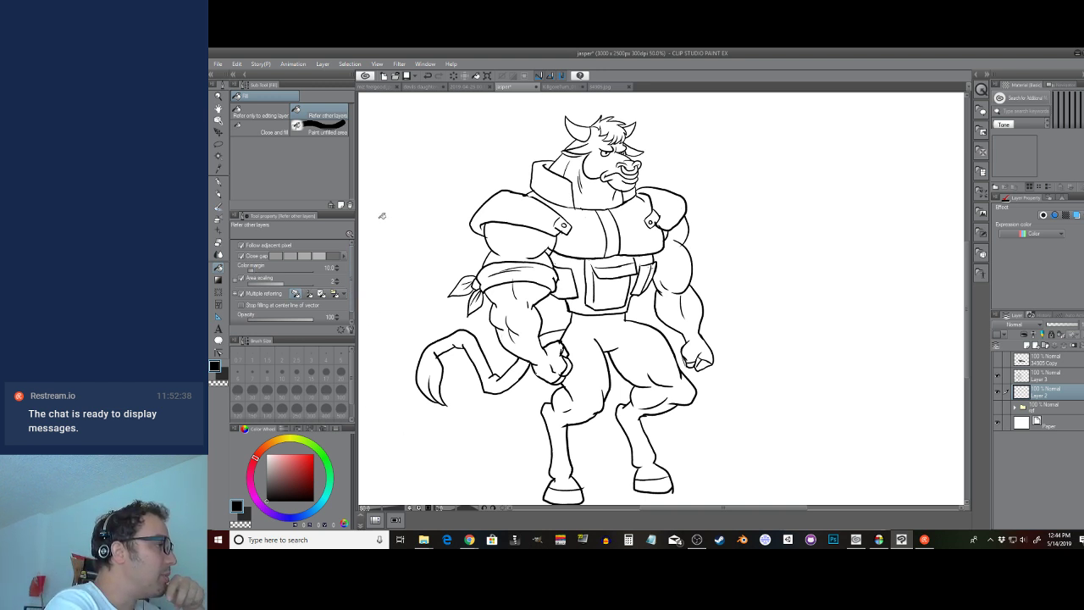
Choose a medium brown and fill the armband arm, neck, face, ears and muzzle
{"action": "left_click_drag", "start_coordinate": [268, 448], "coordinate": [295, 470]}
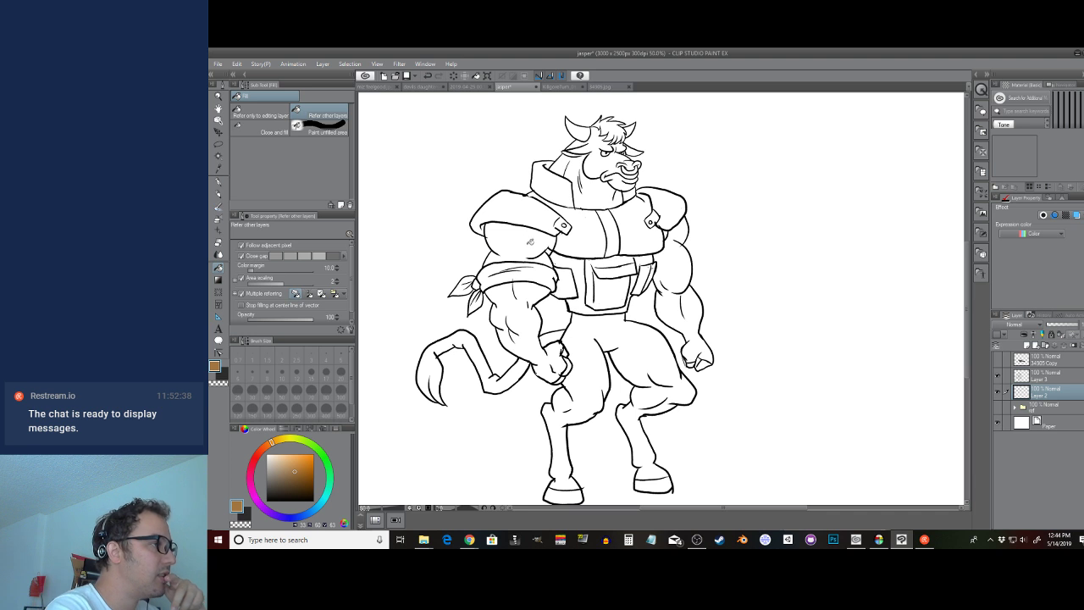
{"action": "left_click", "coordinate": [529, 241]}
{"action": "left_click", "coordinate": [540, 287]}
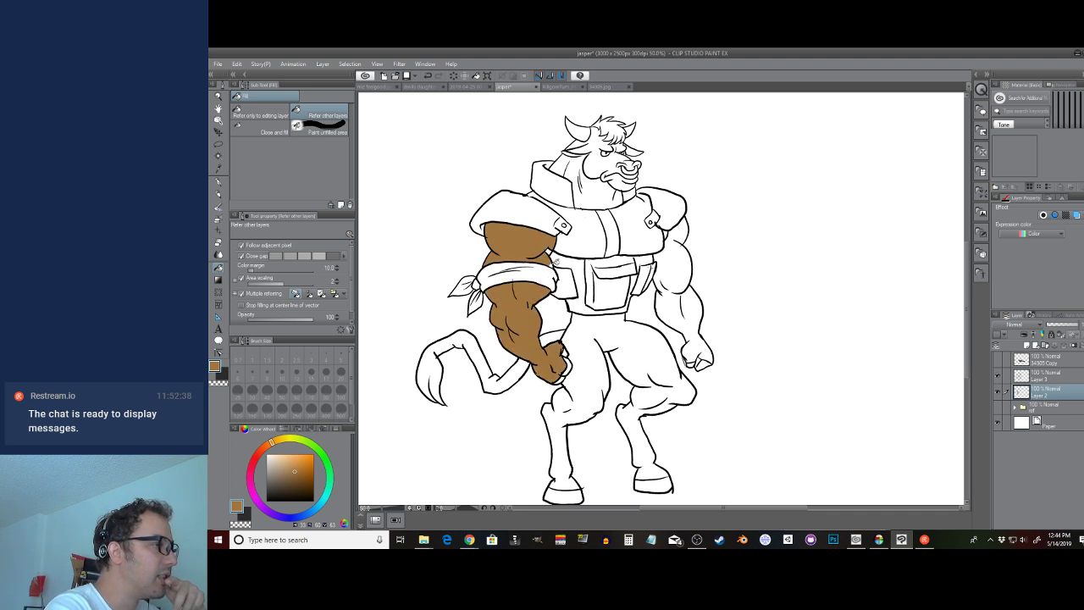
{"action": "left_click", "coordinate": [592, 191]}
{"action": "left_click", "coordinate": [600, 163]}
{"action": "left_click", "coordinate": [579, 143]}
{"action": "left_click", "coordinate": [630, 149]}
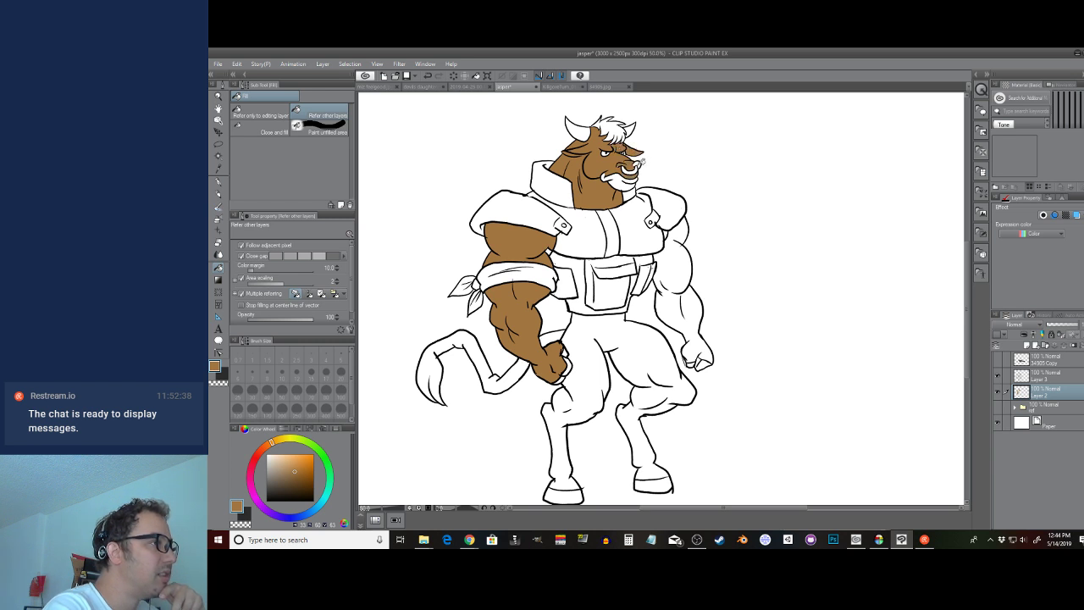
{"action": "left_click", "coordinate": [622, 177]}
Fill the other arm, both legs and the tail with the same brown
{"action": "left_click", "coordinate": [677, 236]}
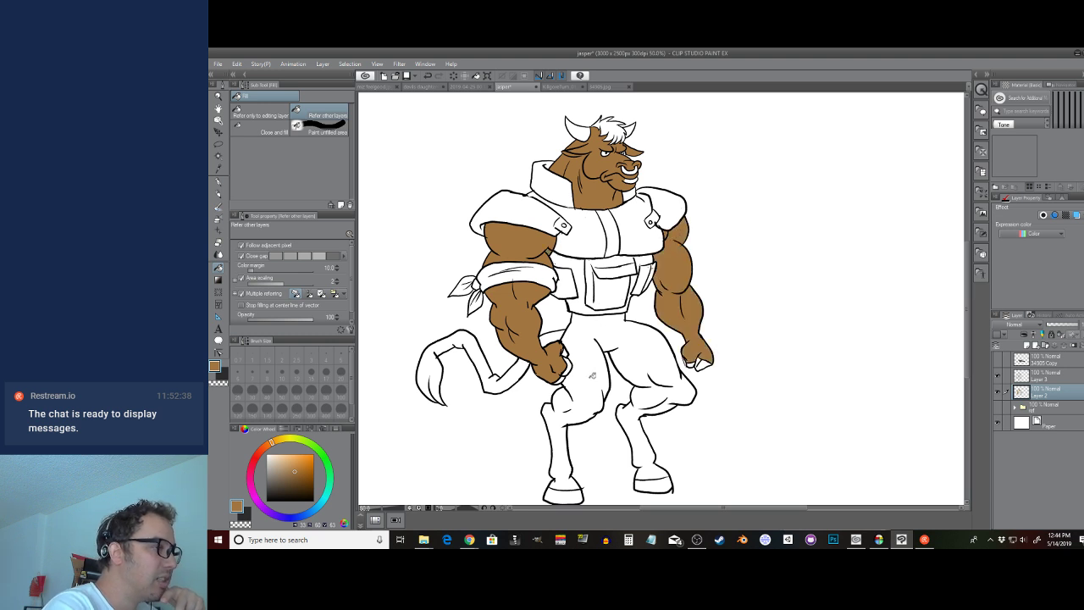
{"action": "left_click", "coordinate": [593, 376]}
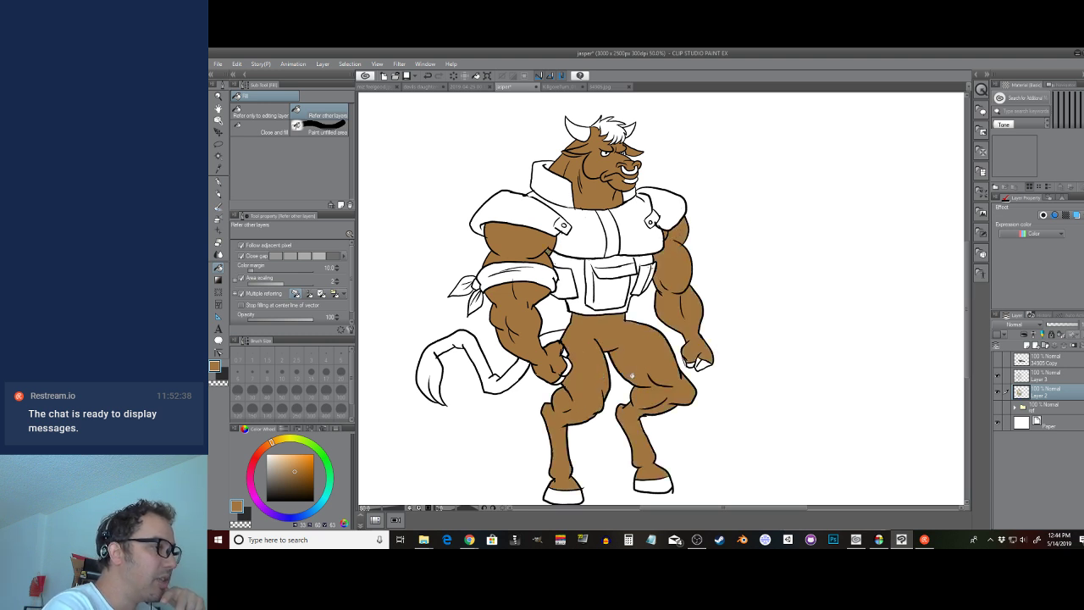
{"action": "left_click", "coordinate": [523, 373]}
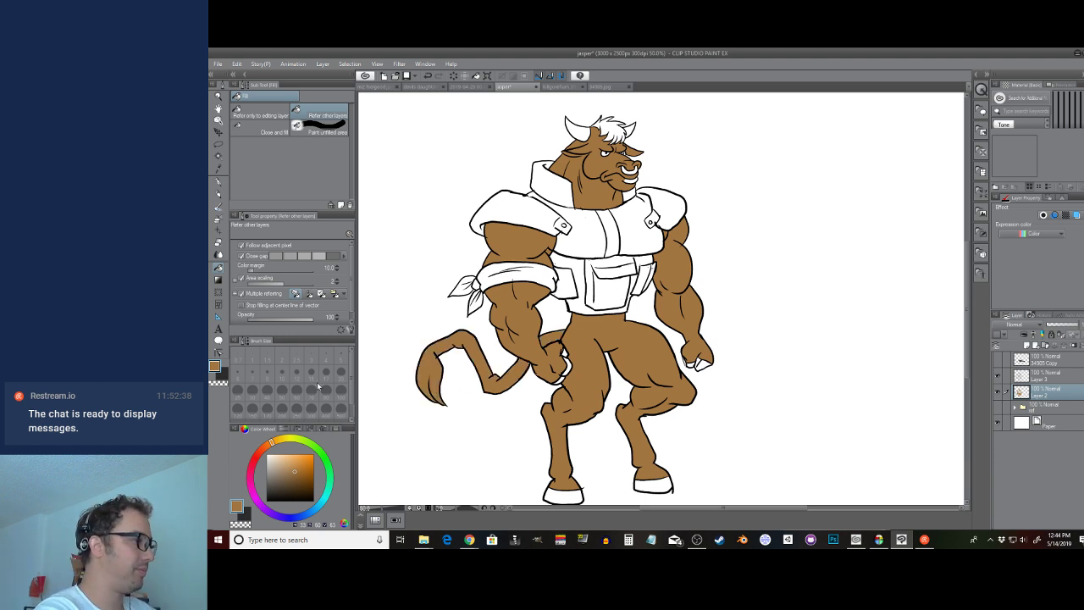
Choose a bright red and fill the armband and its knotted ends
{"action": "left_click", "coordinate": [258, 453]}
{"action": "left_click", "coordinate": [307, 466]}
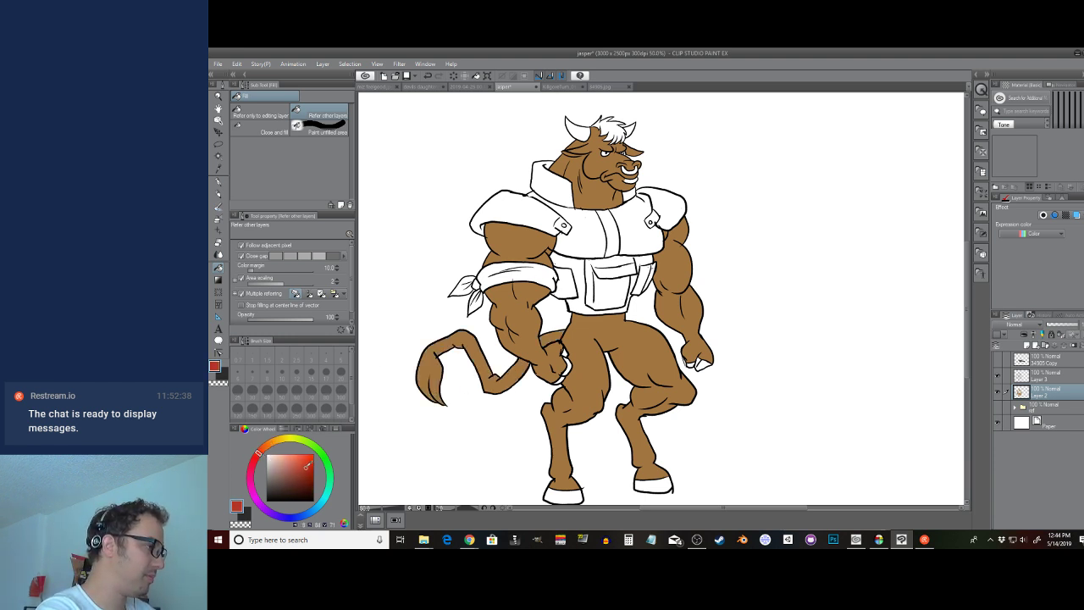
{"action": "left_click", "coordinate": [495, 271]}
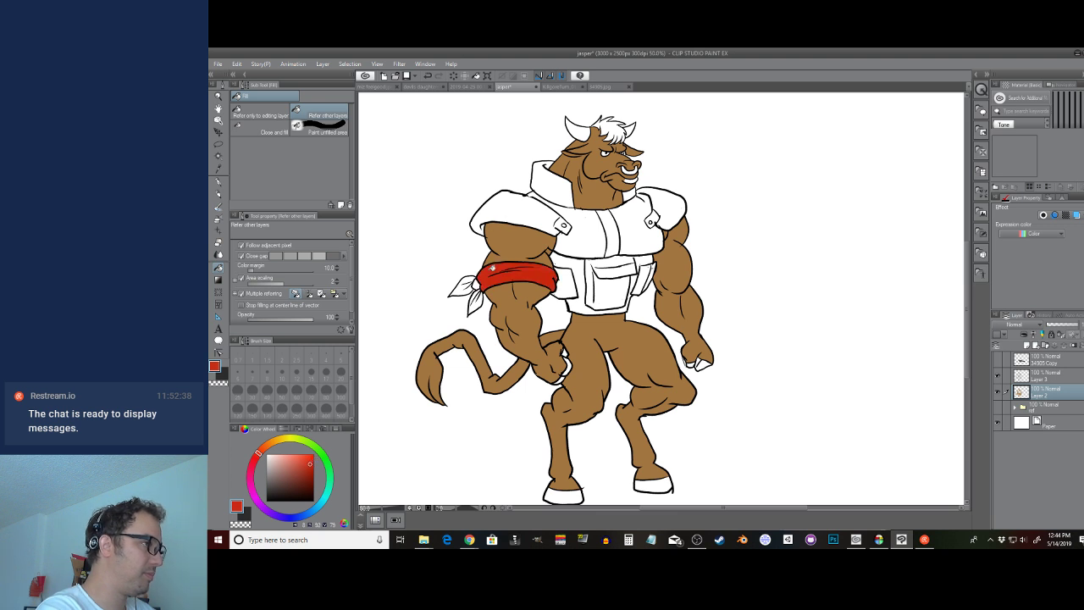
{"action": "left_click", "coordinate": [461, 286]}
{"action": "left_click", "coordinate": [474, 303]}
Choose an olive green and fill the vest's collar, shoulder pads, chest and front strip
{"action": "mouse_move", "coordinate": [326, 476]}
{"action": "left_mouse_down"}
{"action": "mouse_move", "coordinate": [326, 458]}
{"action": "mouse_move", "coordinate": [290, 477]}
{"action": "mouse_move", "coordinate": [314, 447]}
{"action": "mouse_move", "coordinate": [295, 442]}
{"action": "mouse_move", "coordinate": [294, 450]}
{"action": "left_mouse_up"}
{"action": "left_click", "coordinate": [301, 475]}
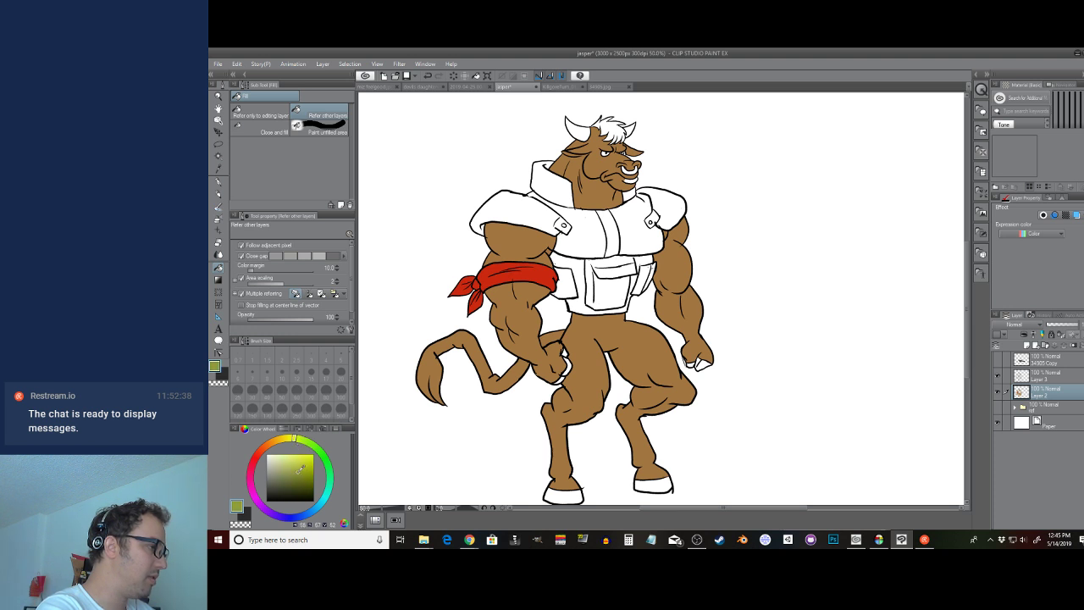
{"action": "left_click", "coordinate": [513, 212]}
{"action": "left_click", "coordinate": [576, 217]}
{"action": "left_click", "coordinate": [578, 193]}
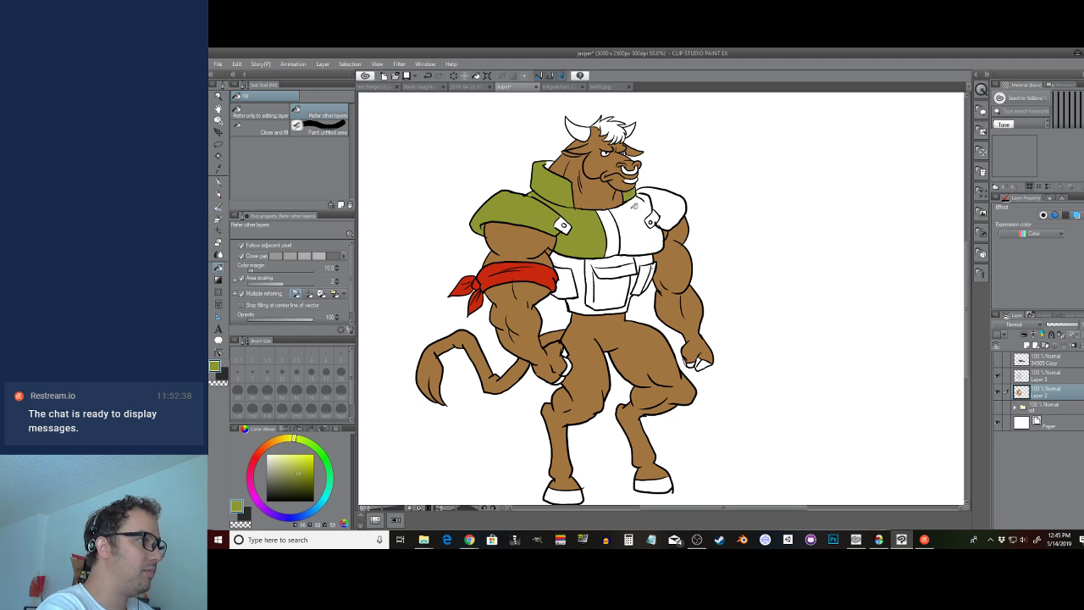
{"action": "left_click", "coordinate": [633, 206]}
{"action": "left_click", "coordinate": [664, 200]}
{"action": "left_click", "coordinate": [611, 223]}
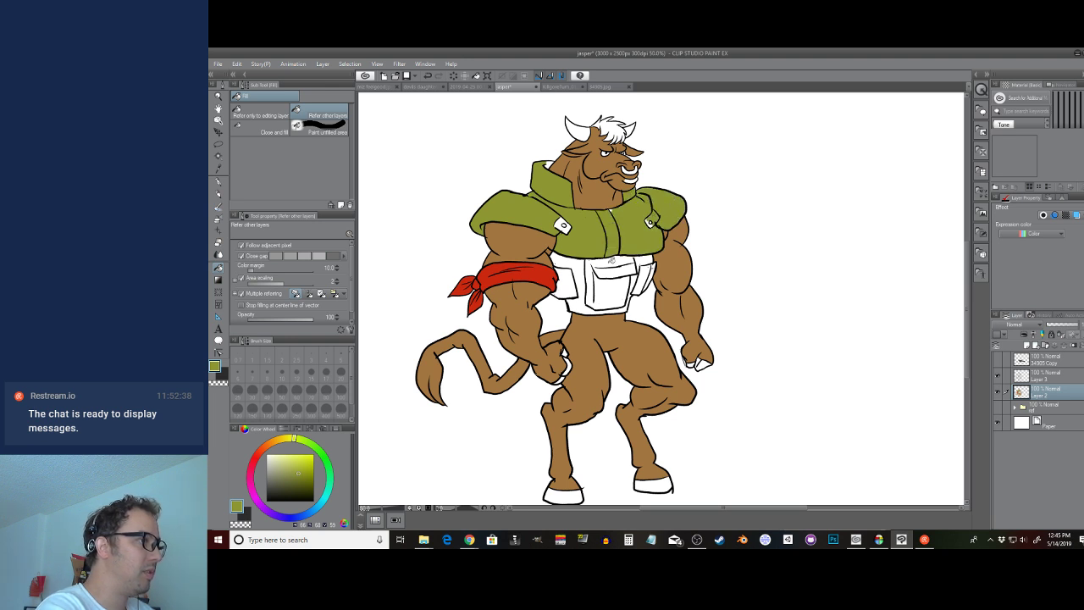
Fill the lower vest, its front and side pockets and the remaining waist section with the same olive green
{"action": "left_click", "coordinate": [617, 269]}
{"action": "left_click", "coordinate": [618, 270]}
{"action": "left_click", "coordinate": [648, 260]}
{"action": "left_click", "coordinate": [646, 278]}
{"action": "left_click", "coordinate": [653, 275]}
{"action": "left_click", "coordinate": [632, 298]}
{"action": "left_click", "coordinate": [625, 307]}
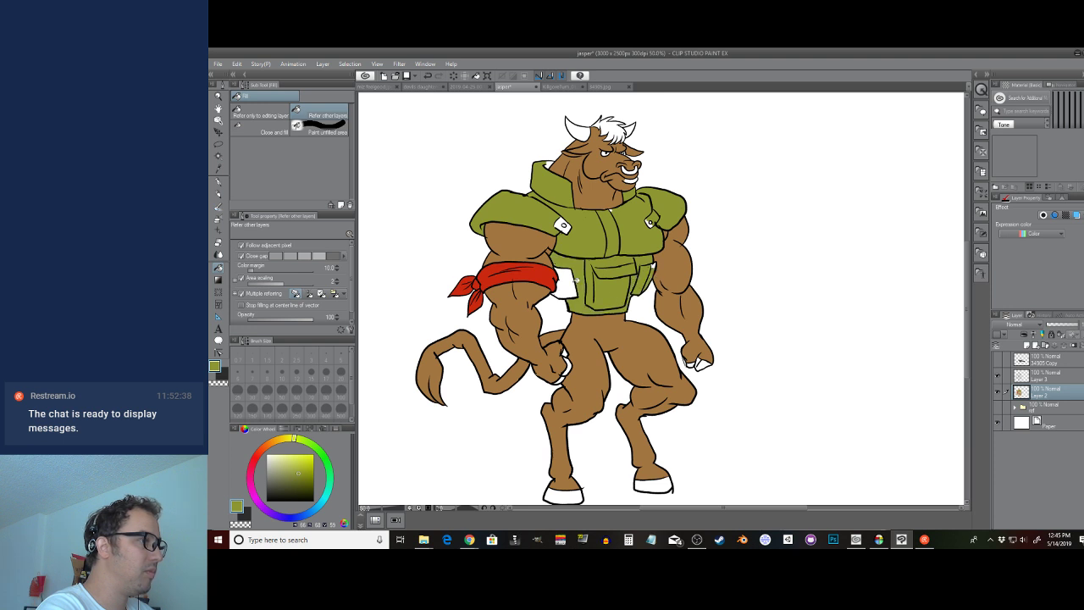
{"action": "left_click", "coordinate": [565, 282]}
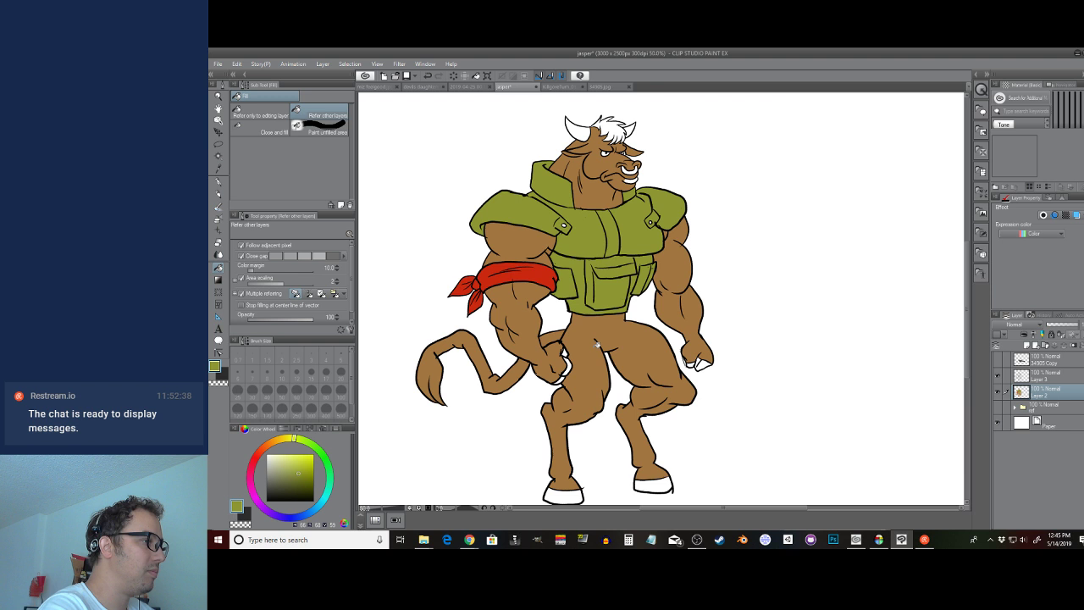
Change the drawing colour to a pale grey with an orange base hue
{"action": "left_click_drag", "start_coordinate": [578, 325], "coordinate": [563, 308]}
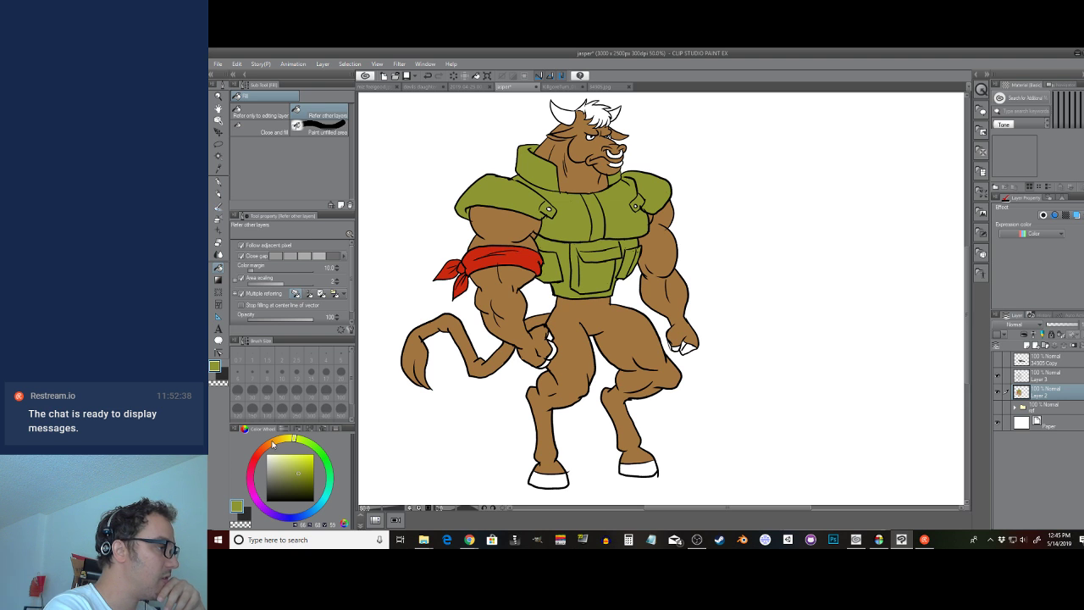
{"action": "left_click", "coordinate": [272, 444]}
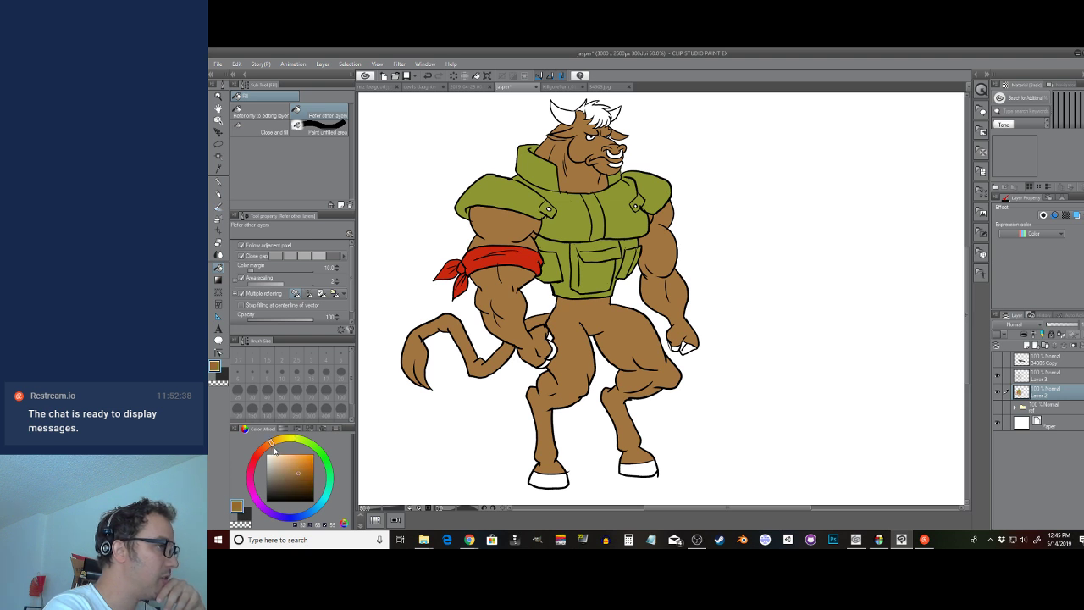
{"action": "left_click_drag", "start_coordinate": [274, 449], "coordinate": [265, 446]}
{"action": "left_click_drag", "start_coordinate": [288, 480], "coordinate": [265, 460]}
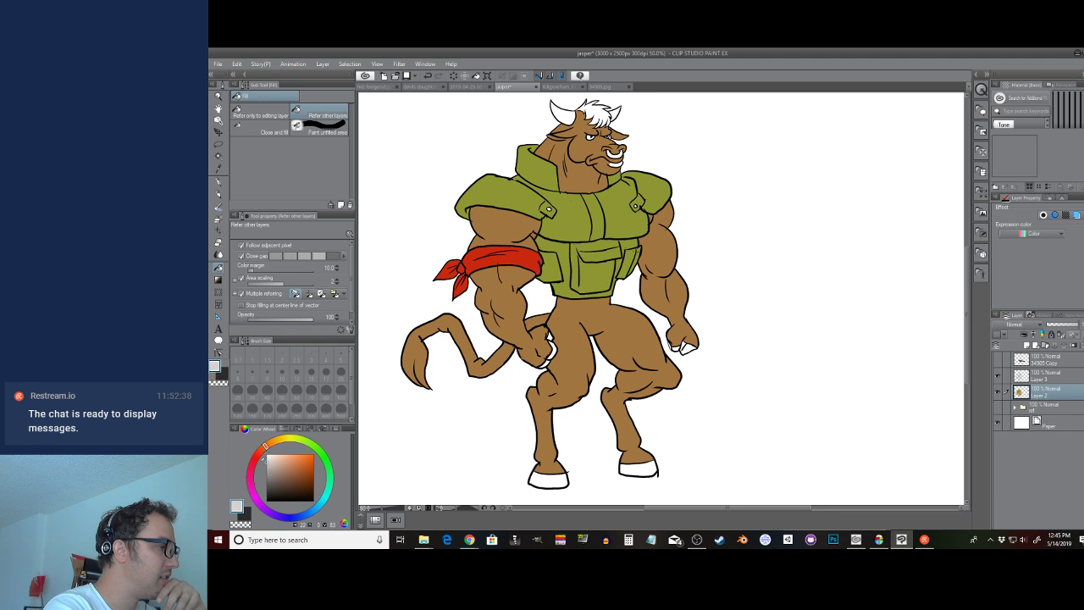
Change the Paper layer's colour from white to a medium grey
{"action": "double_click", "coordinate": [1018, 428]}
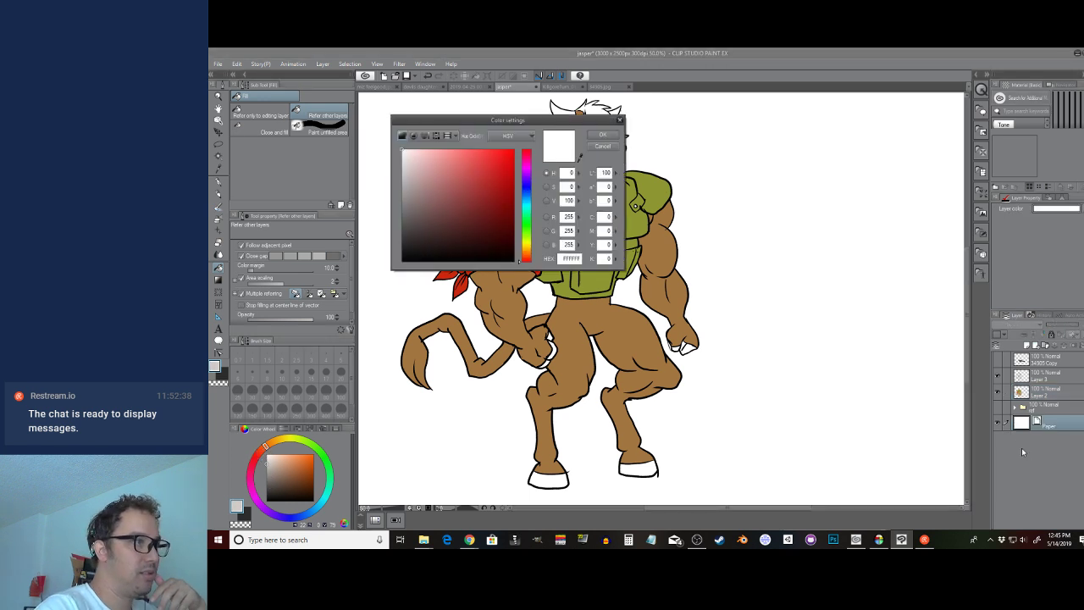
{"action": "left_click", "coordinate": [412, 185]}
{"action": "left_click", "coordinate": [603, 135]}
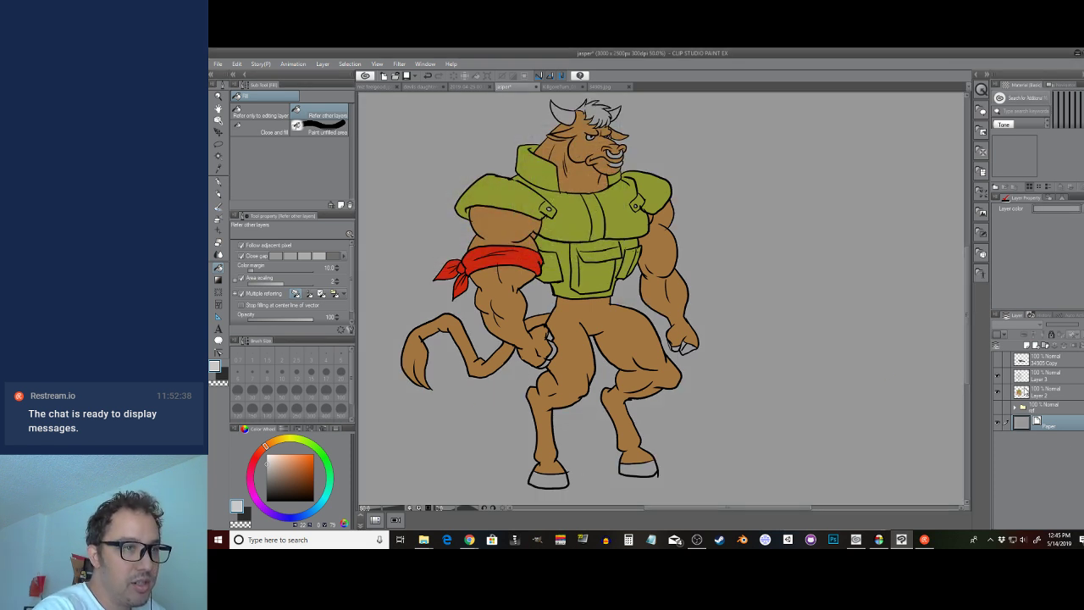
Return to the flat-colour layer, choose an off-white and refill the armband arm, both legs and the tail
{"action": "left_click", "coordinate": [1026, 393]}
{"action": "left_click", "coordinate": [266, 455]}
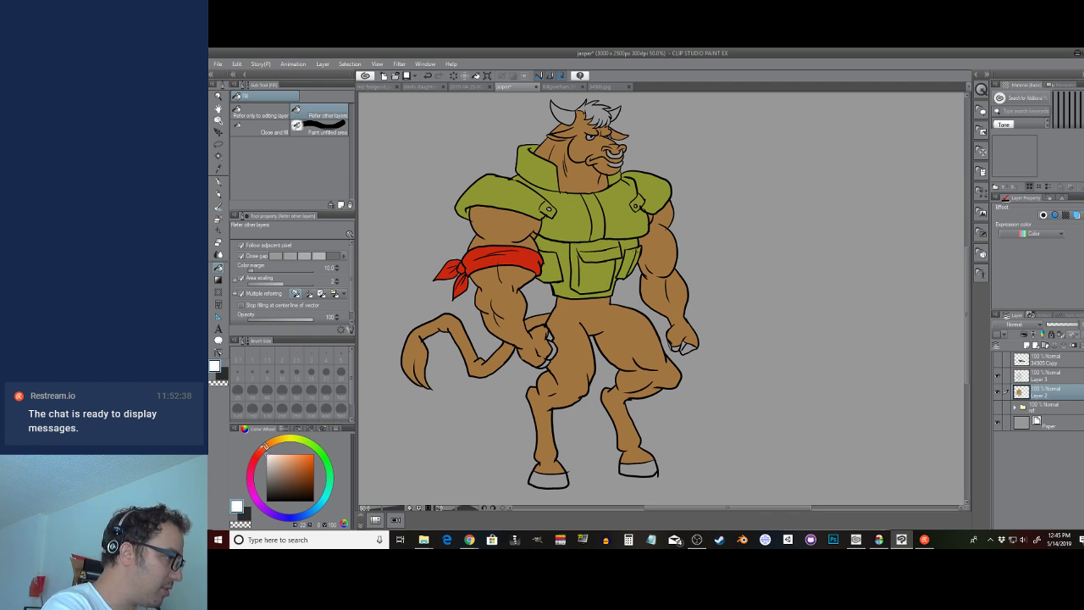
{"action": "key", "text": "x"}
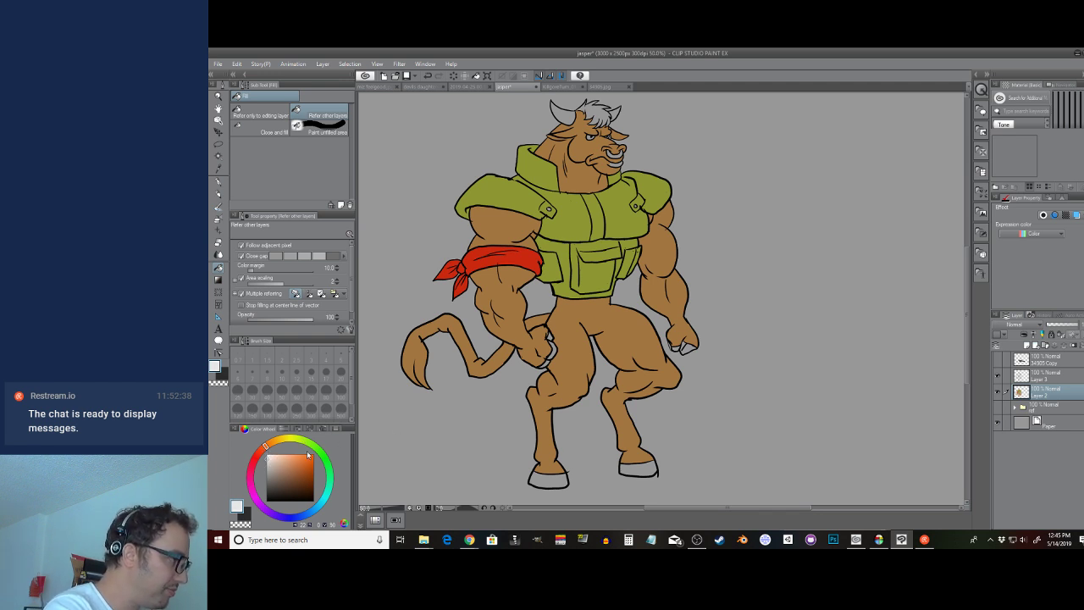
{"action": "left_click", "coordinate": [506, 228]}
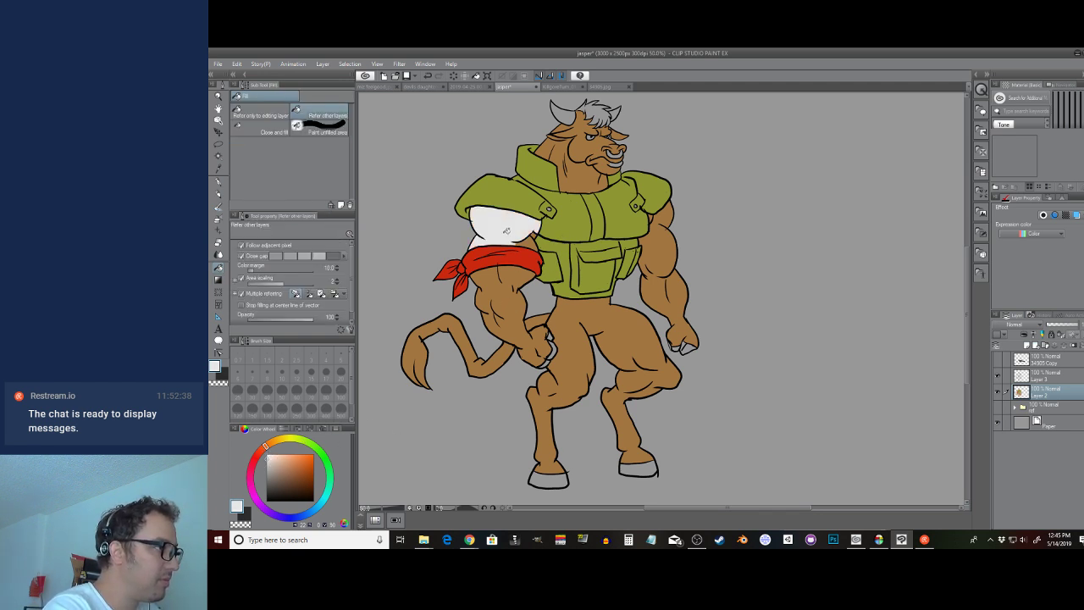
{"action": "left_click", "coordinate": [525, 276]}
{"action": "left_click", "coordinate": [532, 244]}
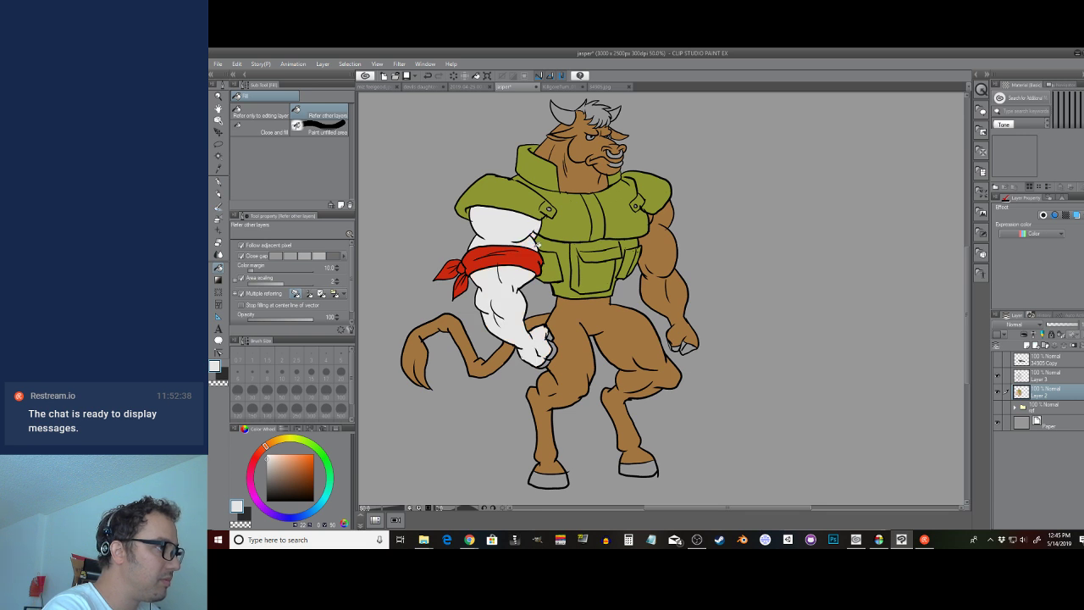
{"action": "left_click", "coordinate": [598, 321]}
{"action": "left_click", "coordinate": [537, 323]}
{"action": "left_click", "coordinate": [480, 349]}
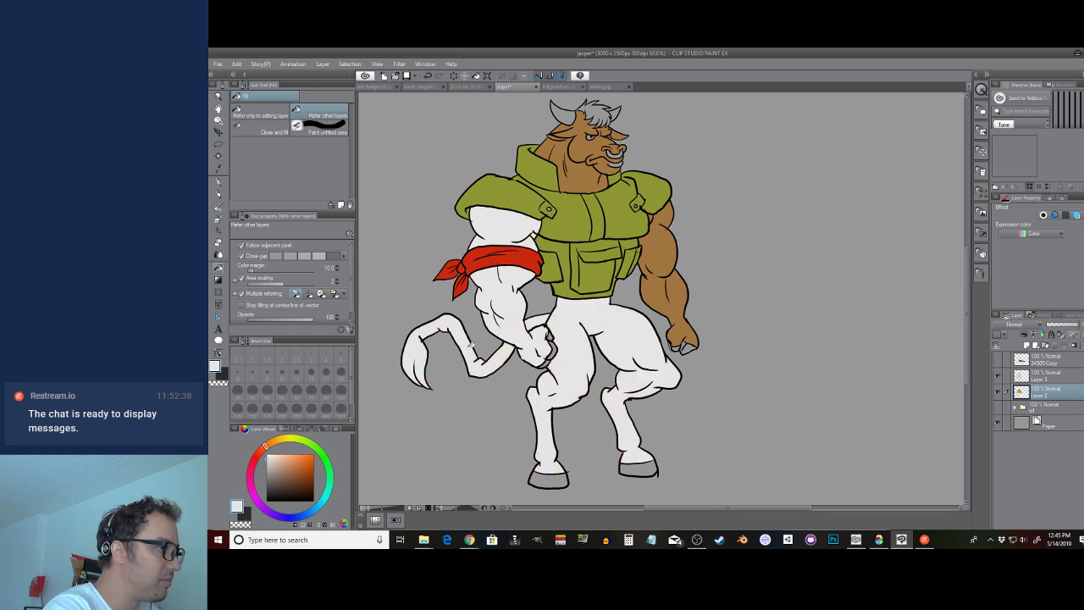
Refill the other arm, face, muzzle, far ear and neck with the same off-white
{"action": "left_click", "coordinate": [664, 283]}
{"action": "left_click", "coordinate": [596, 152]}
{"action": "left_click", "coordinate": [603, 166]}
{"action": "left_click", "coordinate": [619, 146]}
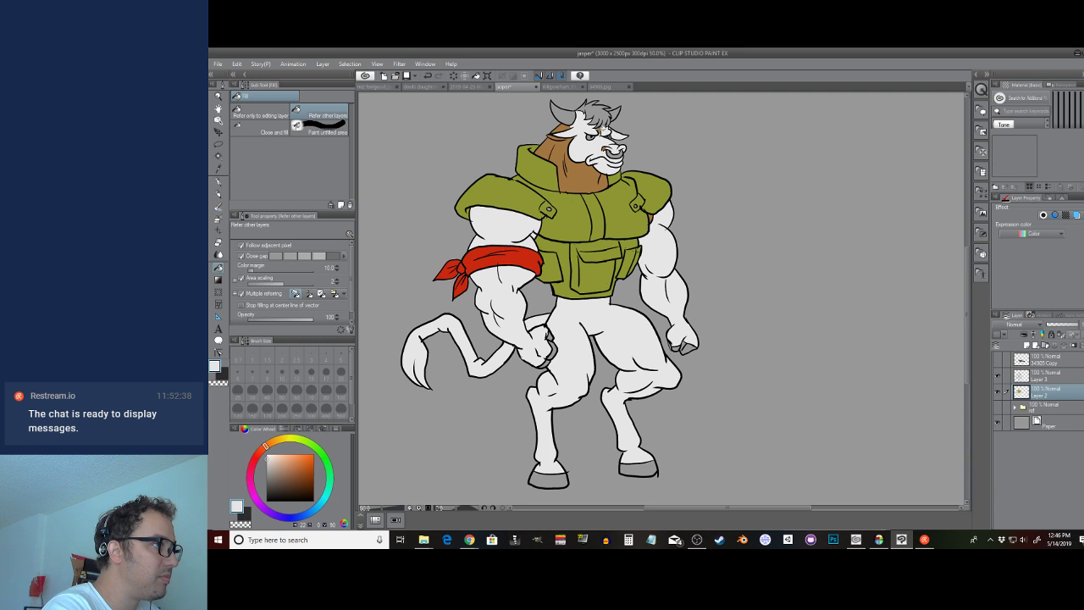
{"action": "left_click", "coordinate": [565, 149]}
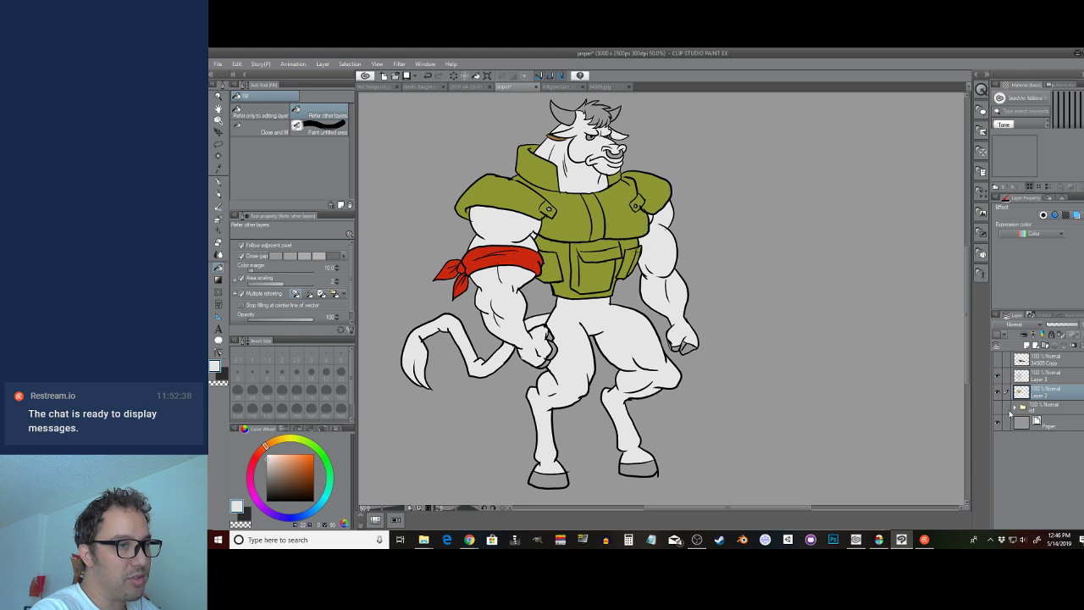
Show the reference folder to examine the coloured bull character's palette, then hide the folder again
{"action": "left_click", "coordinate": [997, 407]}
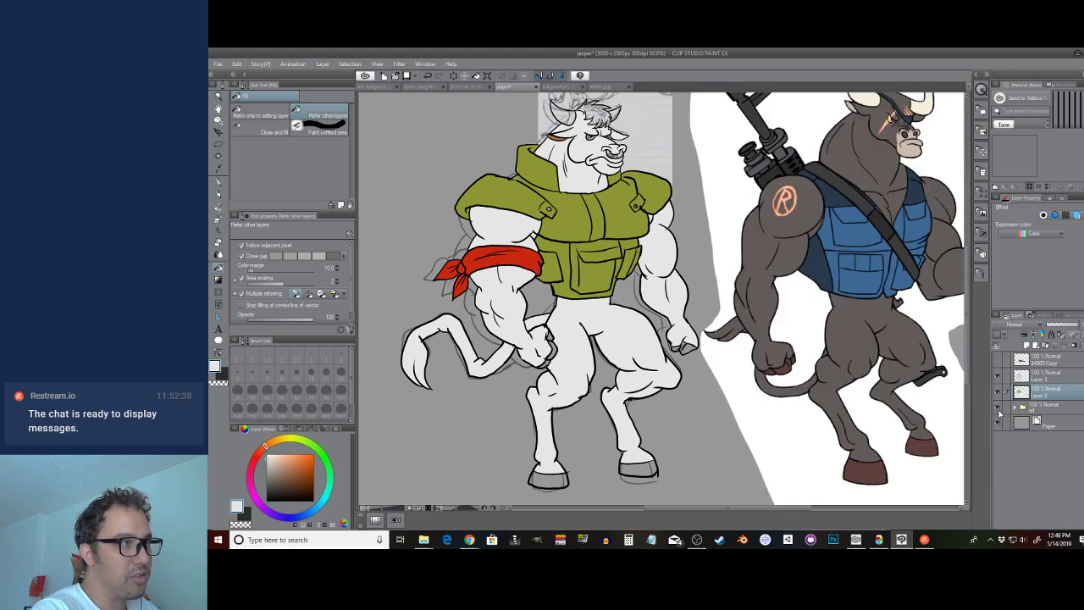
{"action": "left_click_drag", "start_coordinate": [921, 362], "coordinate": [862, 380]}
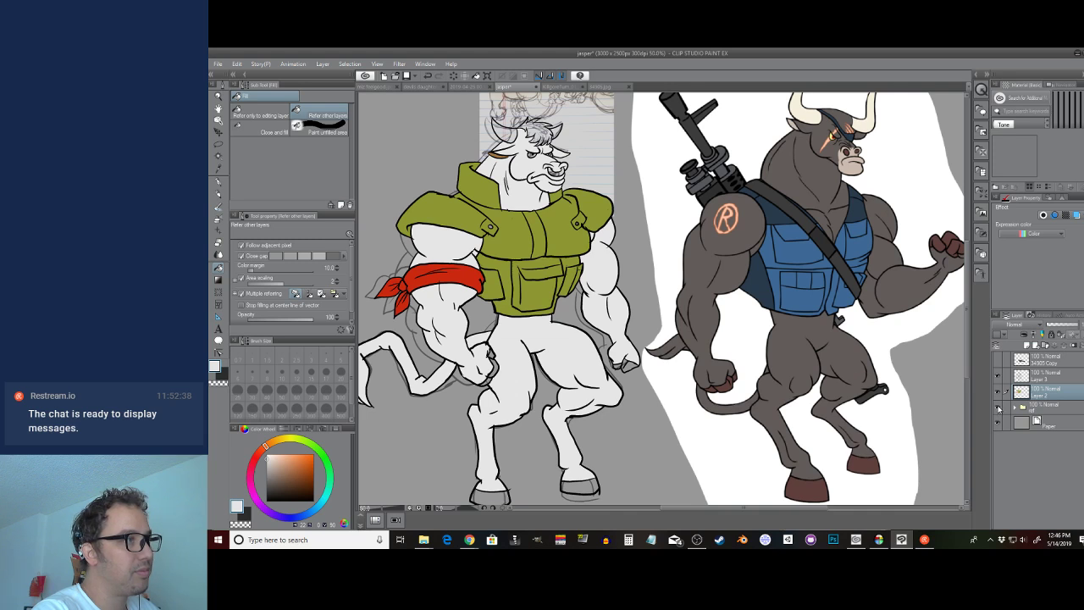
{"action": "left_click", "coordinate": [998, 408]}
Switch to the Chrome window with the armor vest photo, widen it beside the canvas and check the stream chat briefly
{"action": "mouse_move", "coordinate": [470, 537]}
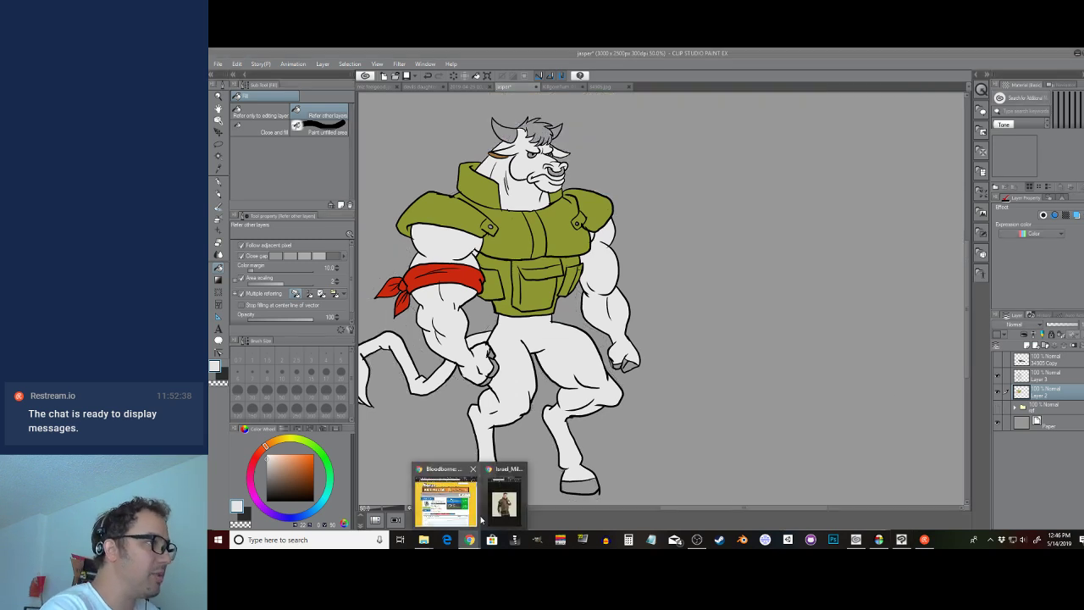
{"action": "left_click", "coordinate": [501, 500]}
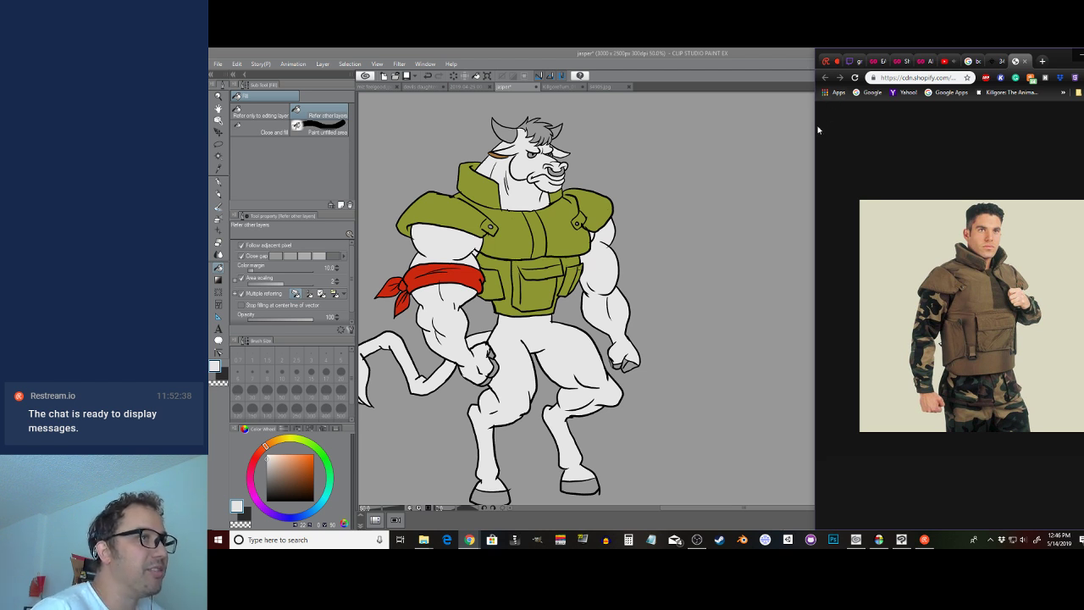
{"action": "left_click_drag", "start_coordinate": [812, 129], "coordinate": [632, 131]}
{"action": "left_click", "coordinate": [924, 539]}
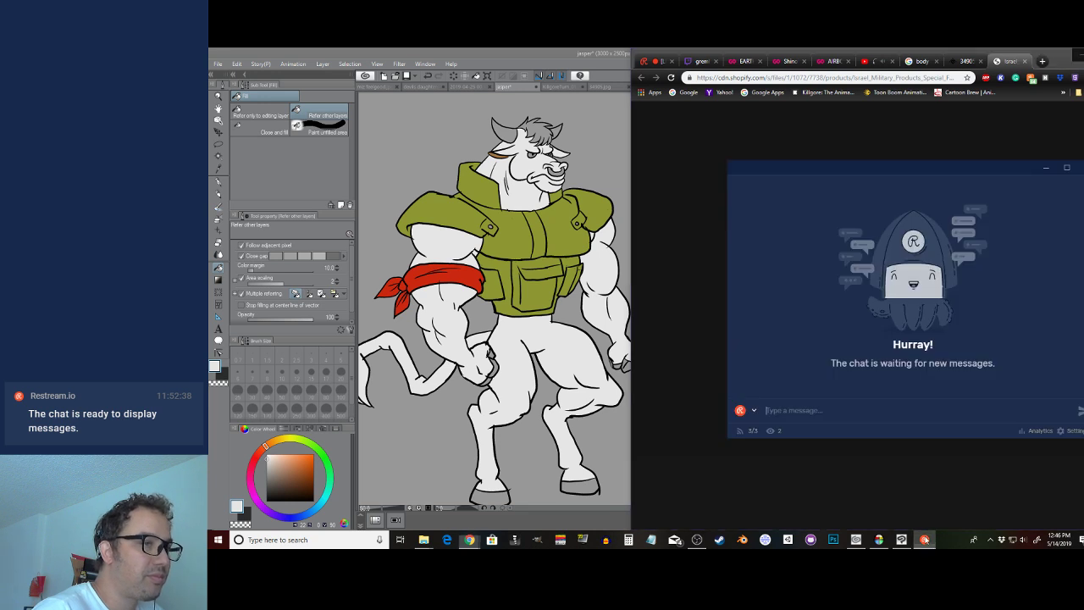
{"action": "left_click", "coordinate": [925, 540]}
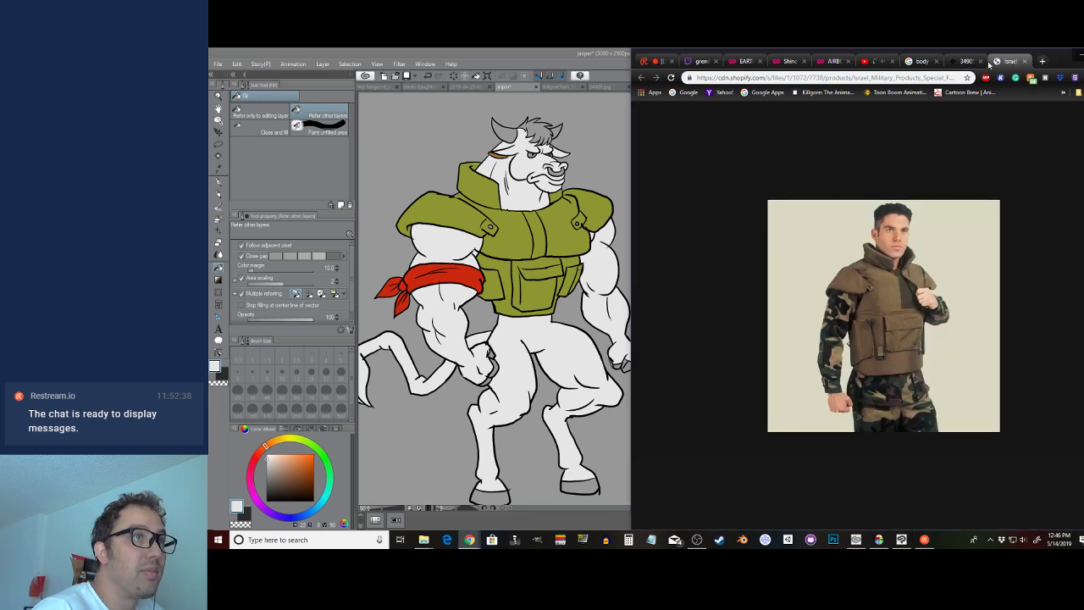
Go back to the body armor image results and search Google Images for "cow" instead
{"action": "left_click", "coordinate": [918, 62]}
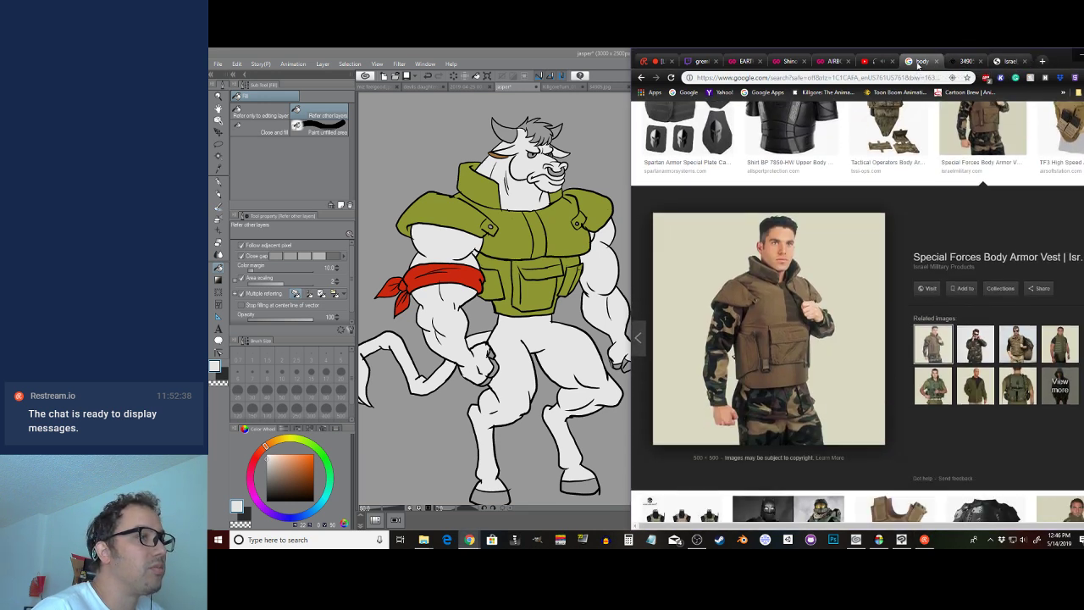
{"action": "scroll", "coordinate": [878, 271], "scroll_direction": "up", "scroll_amount": 5}
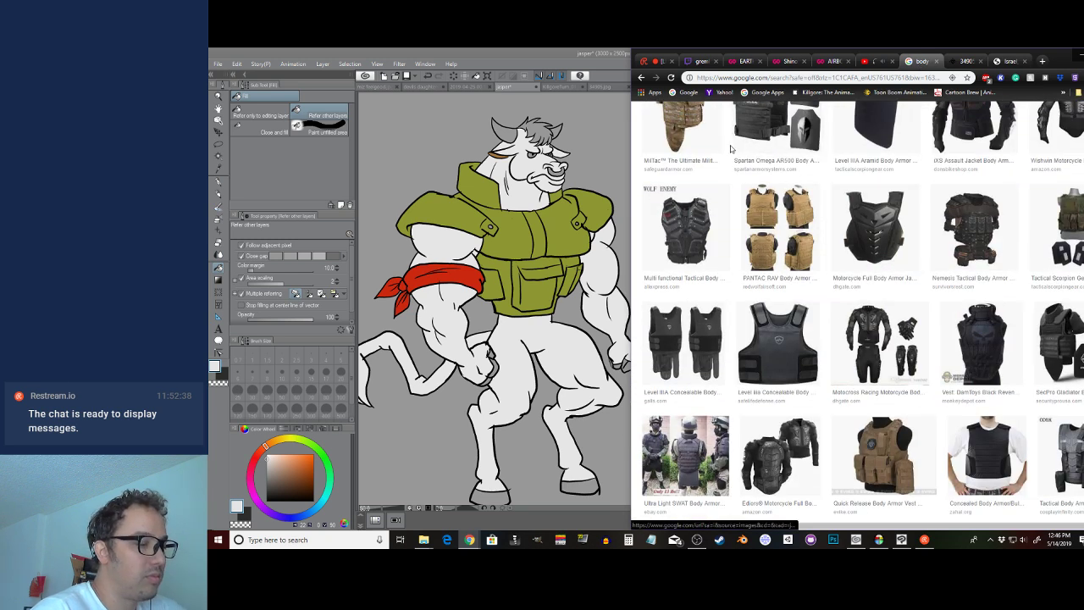
{"action": "scroll", "coordinate": [730, 149], "scroll_direction": "up", "scroll_amount": 5}
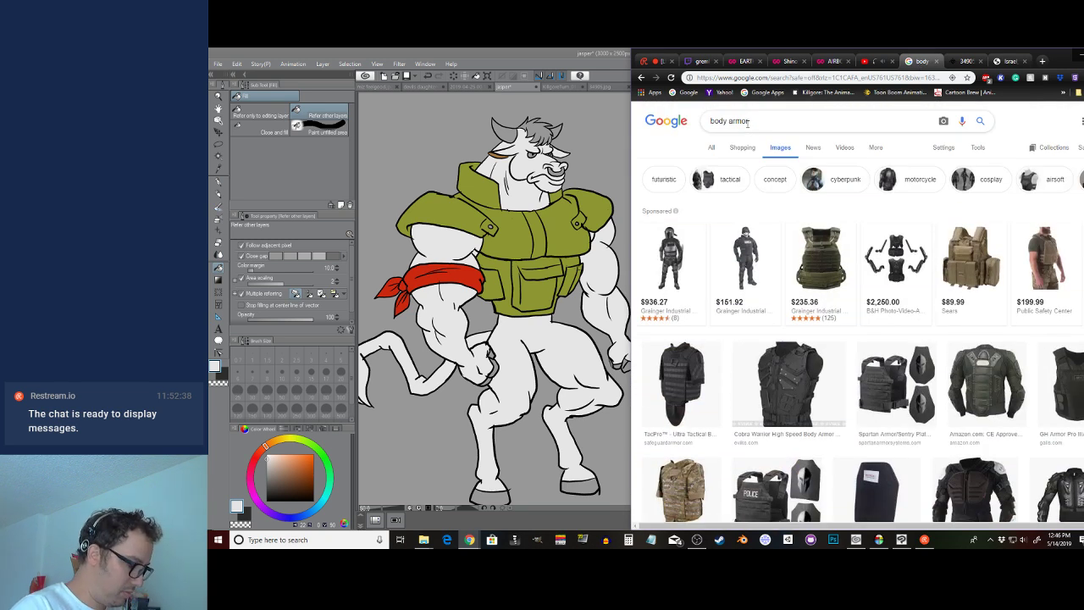
{"action": "left_click_drag", "start_coordinate": [777, 120], "coordinate": [684, 122]}
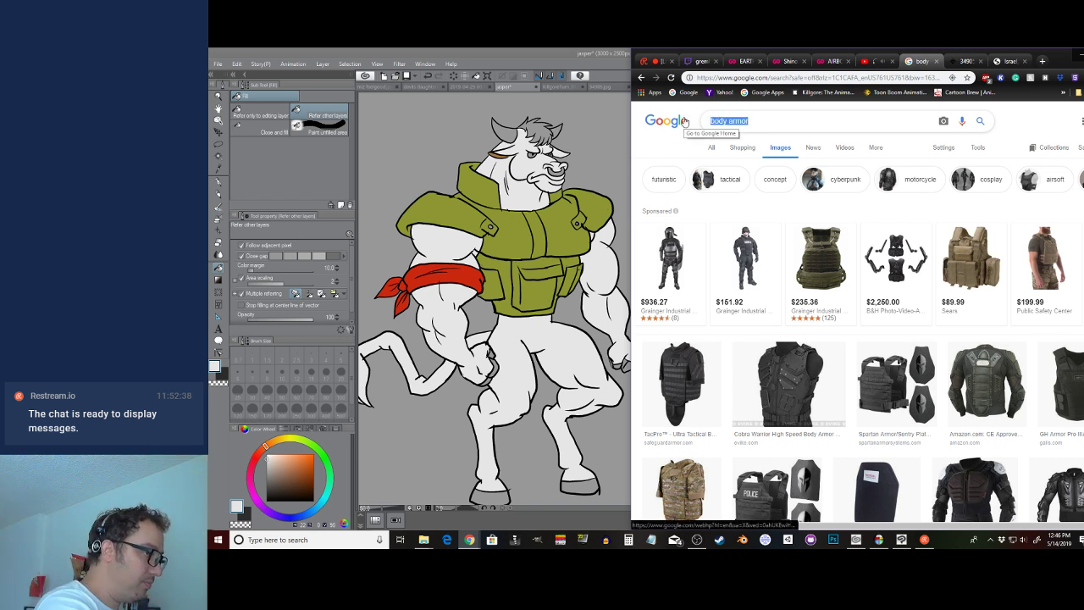
{"action": "type", "text": "cow"}
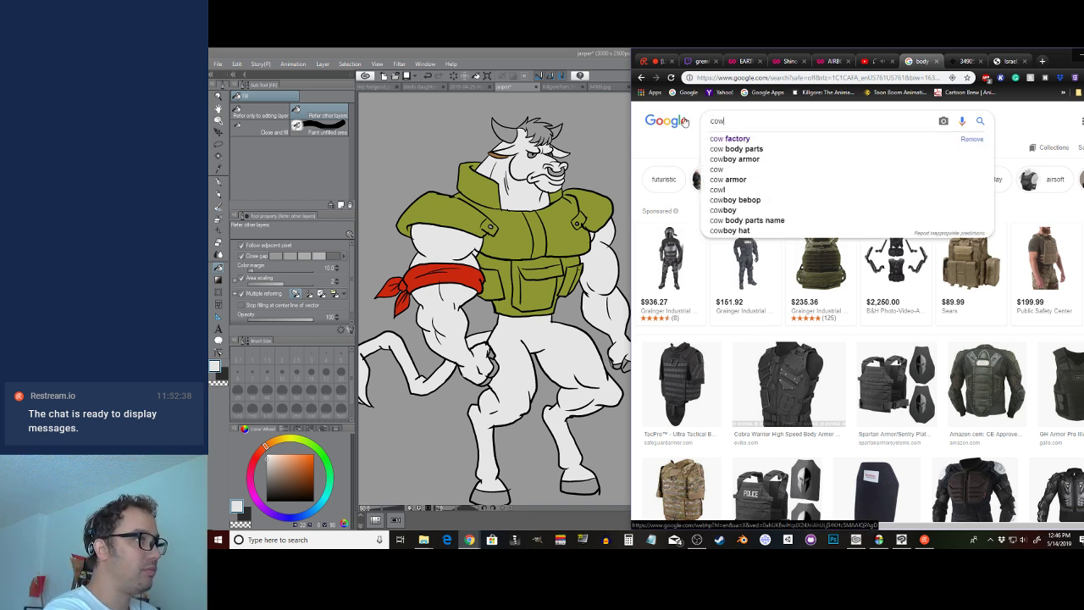
{"action": "key", "text": "Return"}
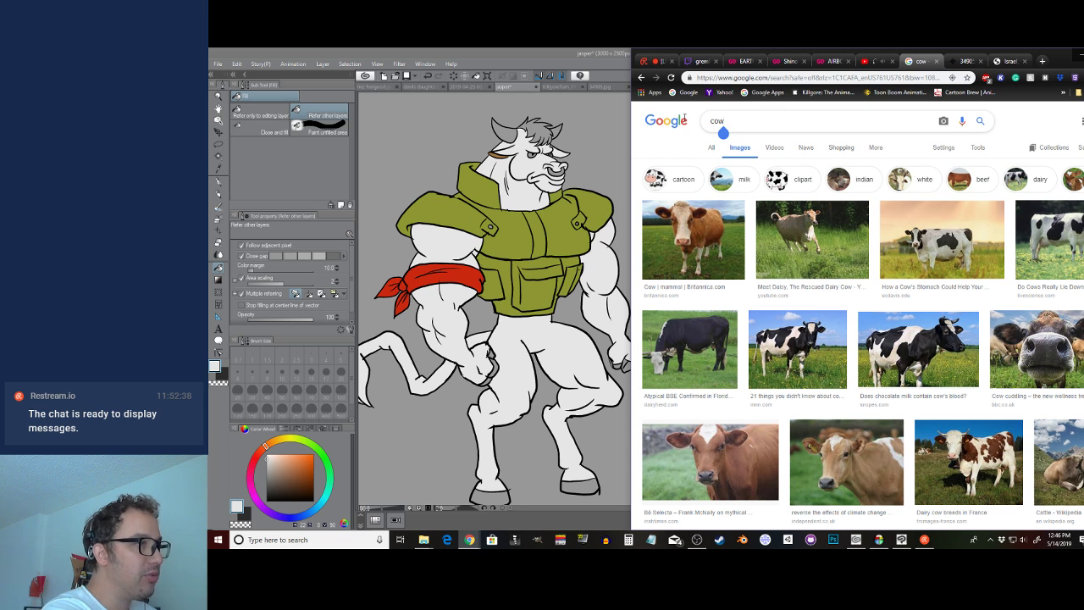
Replace the image search term with "bull" and run the search
{"action": "key", "text": "BackSpace"}
{"action": "key", "text": "BackSpace"}
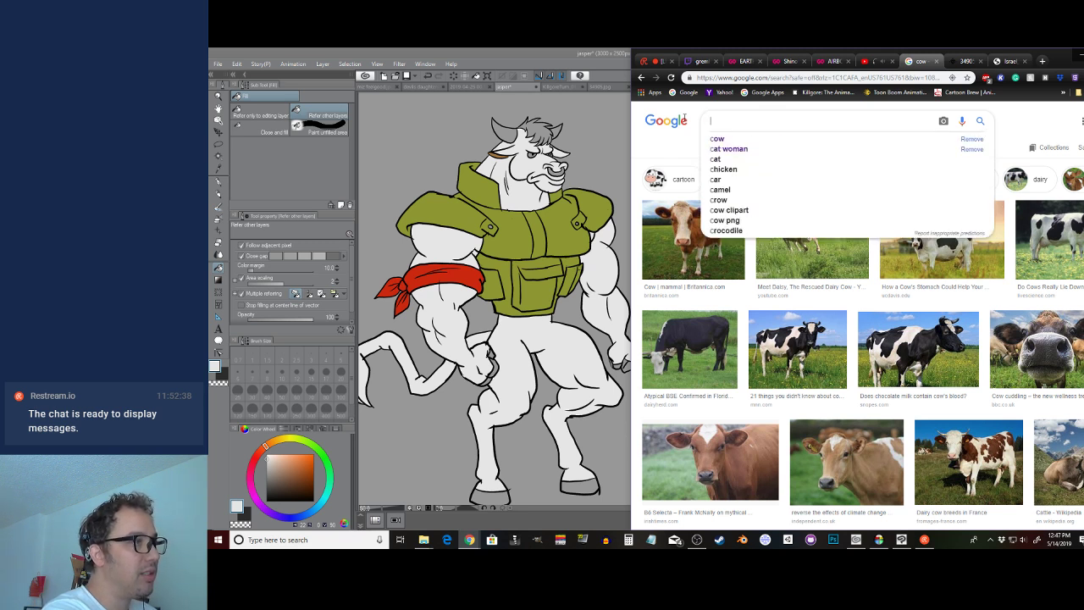
{"action": "key", "text": "BackSpace"}
{"action": "type", "text": "bull"}
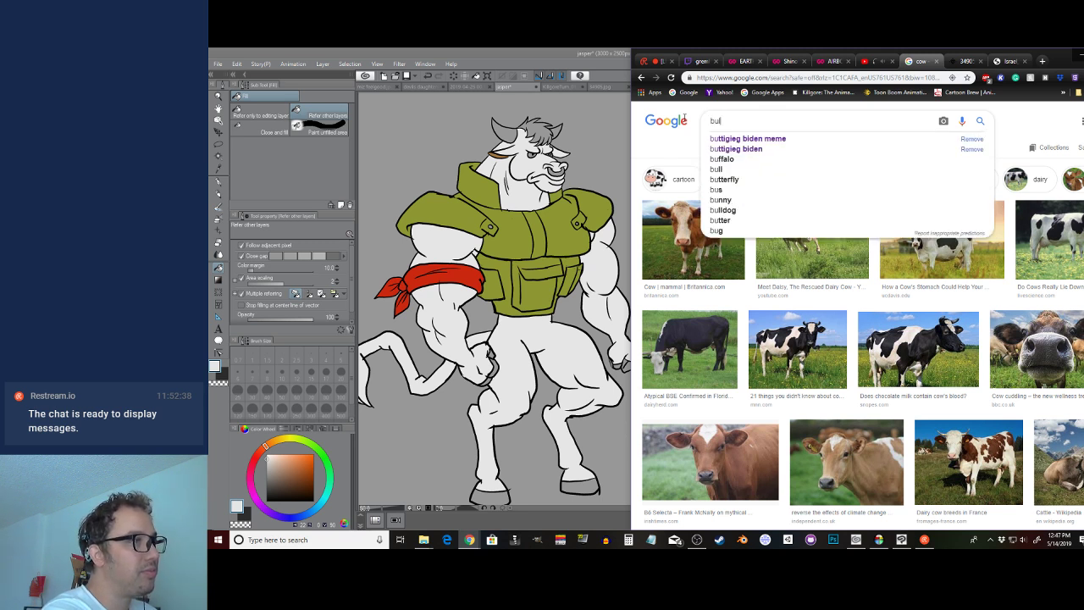
{"action": "key", "text": "Return"}
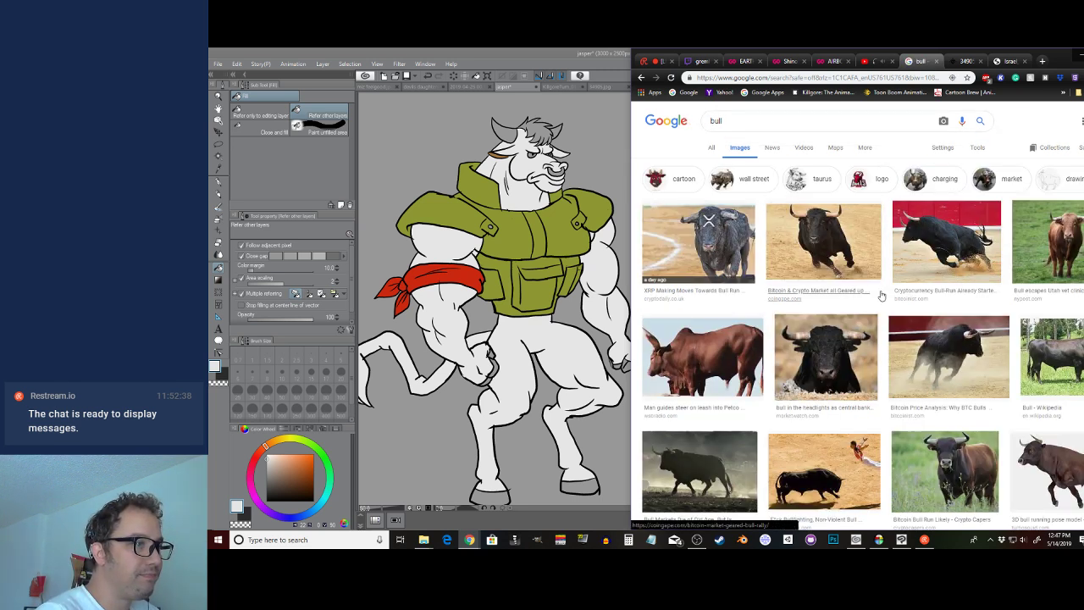
Browse the bull photos for fur colour references and open the source page of the Herb Alpert & the Tijuana Brass result
{"action": "scroll", "coordinate": [881, 295], "scroll_direction": "down", "scroll_amount": 4}
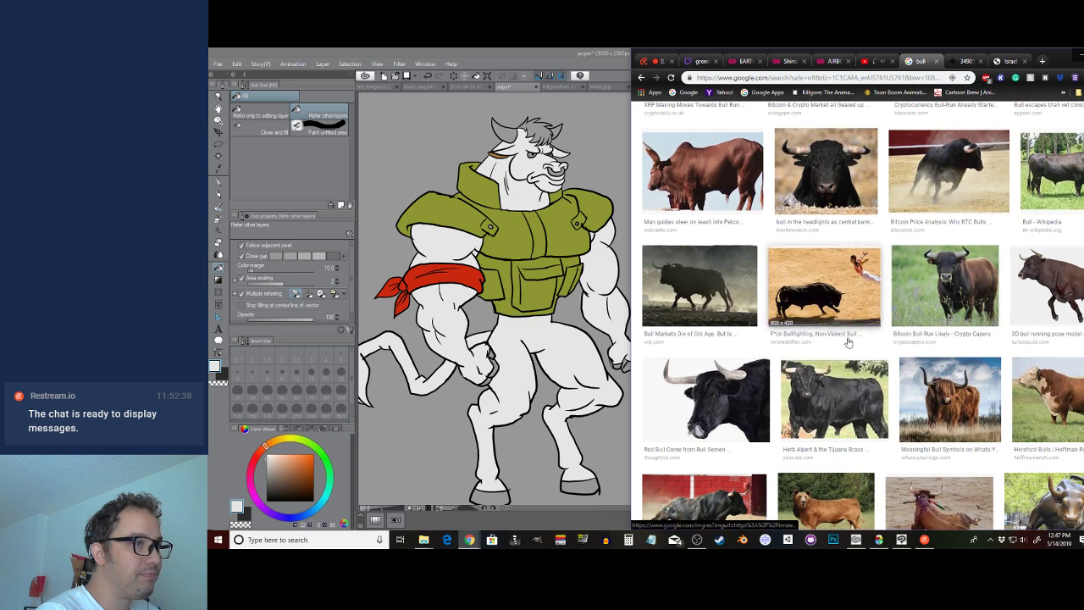
{"action": "scroll", "coordinate": [773, 398], "scroll_direction": "down", "scroll_amount": 2}
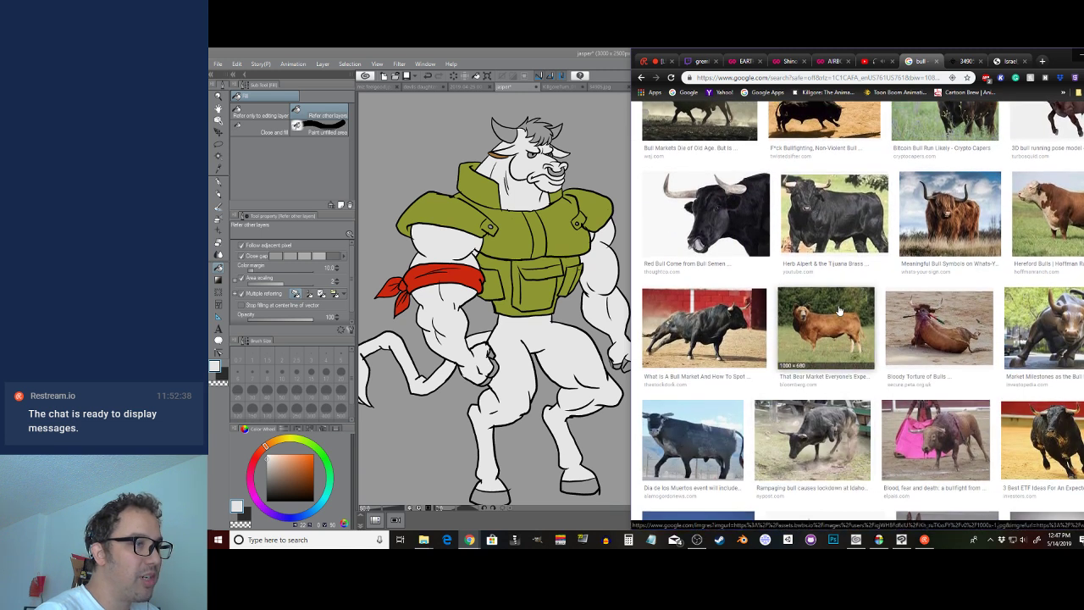
{"action": "left_click", "coordinate": [838, 360]}
{"action": "left_click", "coordinate": [846, 142]}
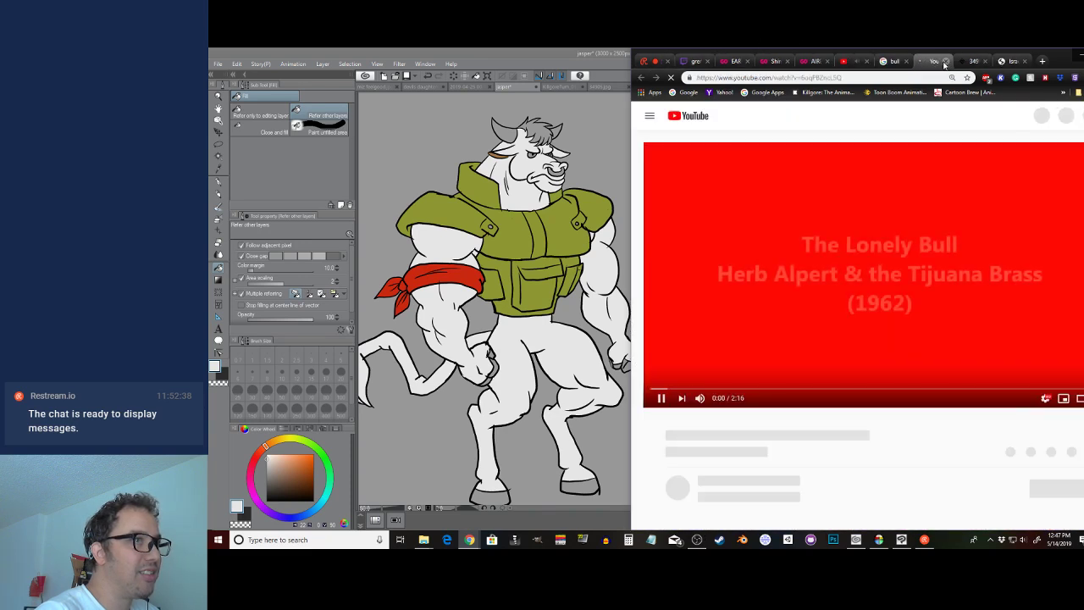
Return to the bull image results and browse the photos for fur colour patterns, enlarging the brown-and-white NZ record-price sire
{"action": "left_click", "coordinate": [643, 78]}
{"action": "scroll", "coordinate": [737, 331], "scroll_direction": "down", "scroll_amount": 5}
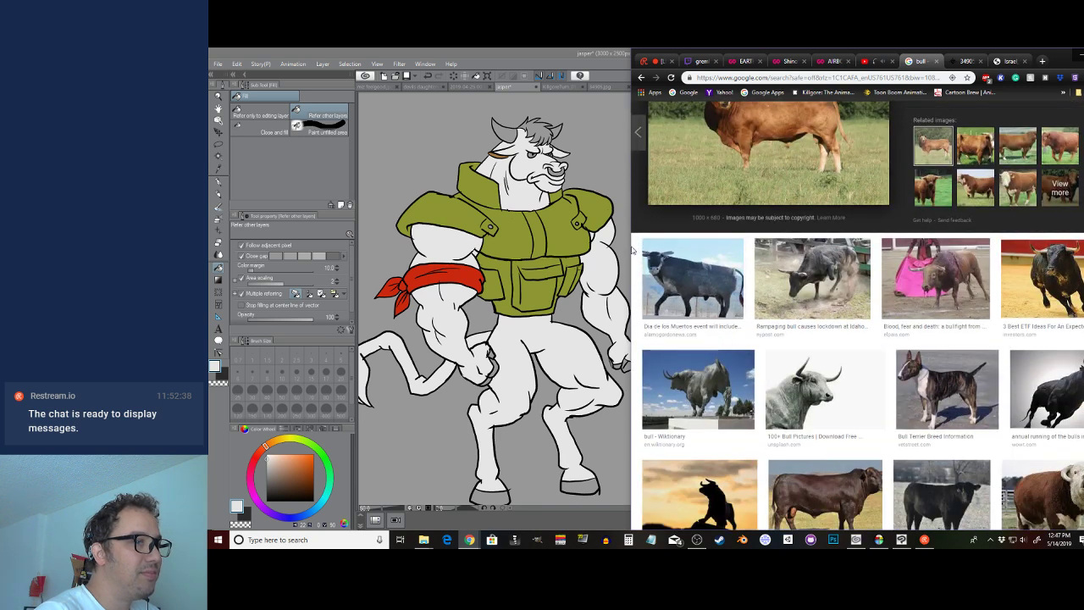
{"action": "left_click_drag", "start_coordinate": [1067, 66], "coordinate": [1029, 65]}
{"action": "scroll", "coordinate": [751, 364], "scroll_direction": "down", "scroll_amount": 2}
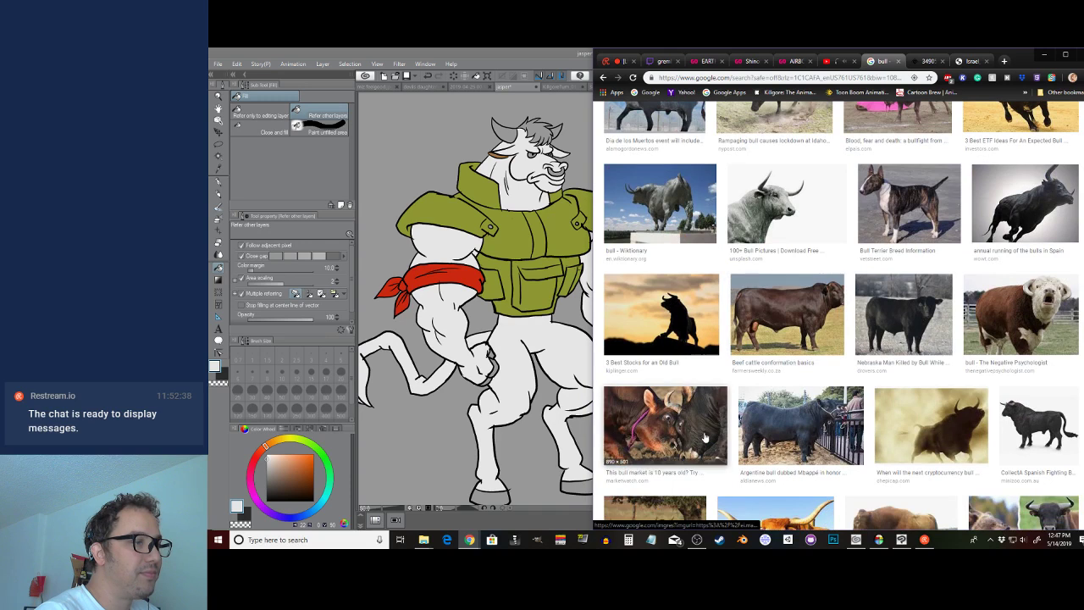
{"action": "scroll", "coordinate": [713, 427], "scroll_direction": "down", "scroll_amount": 1}
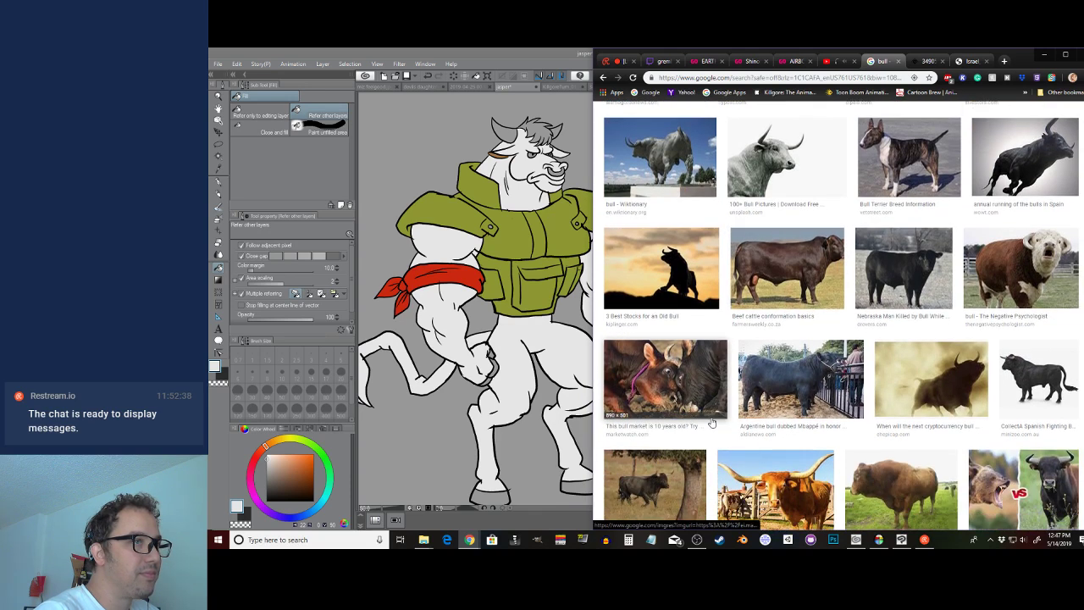
{"action": "scroll", "coordinate": [712, 424], "scroll_direction": "down", "scroll_amount": 4}
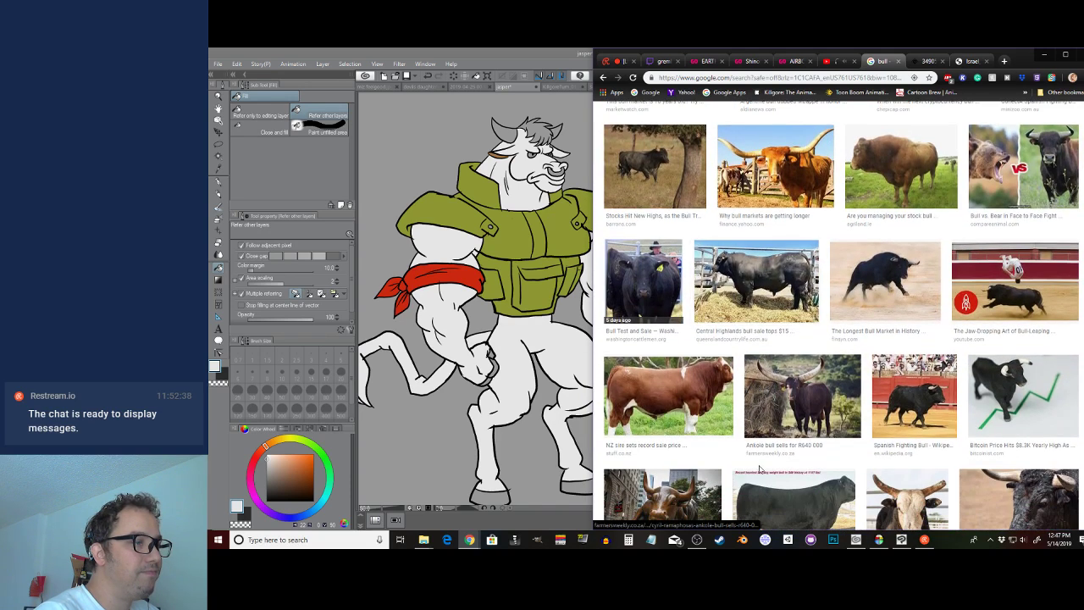
{"action": "scroll", "coordinate": [760, 470], "scroll_direction": "down", "scroll_amount": 2}
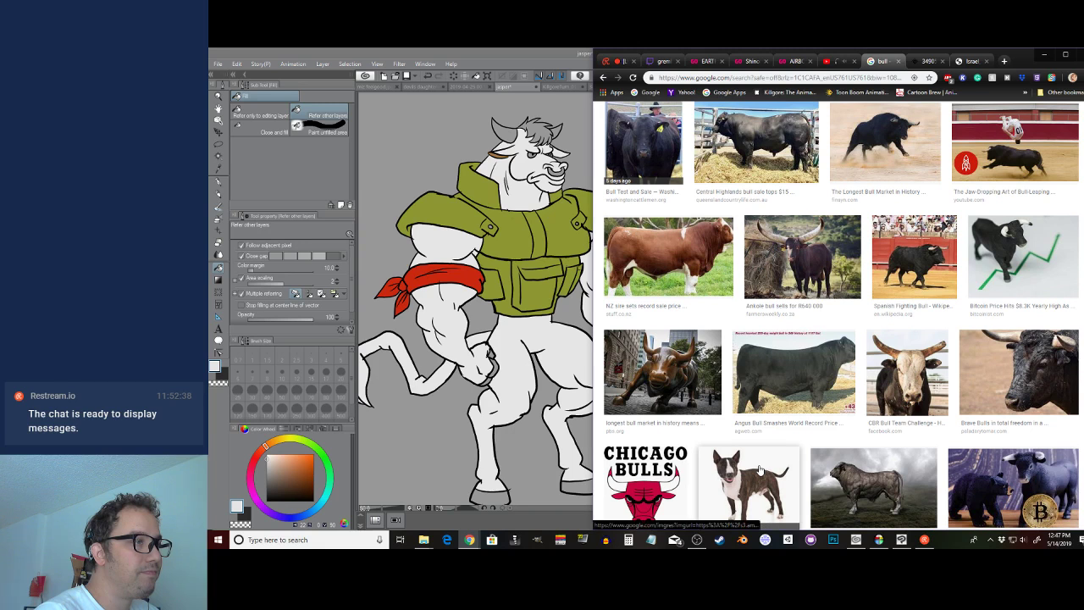
{"action": "left_click", "coordinate": [704, 310]}
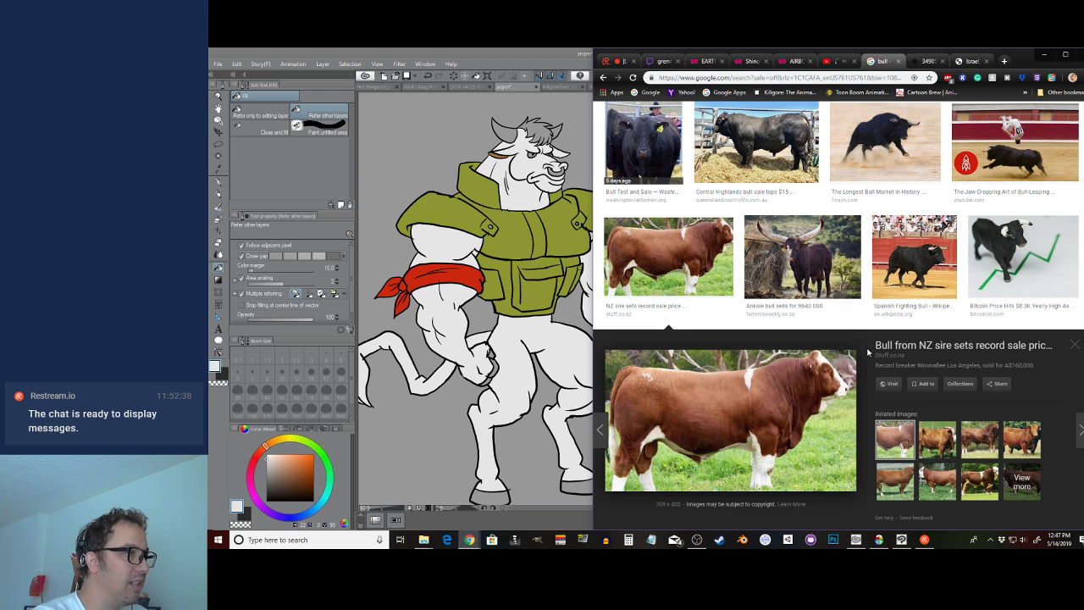
Back in Clip Studio Paint, choose an orange-brown colour, auto-select the bull's white fur areas on Layer 2 and activate the Real G-Pen
{"action": "left_click", "coordinate": [548, 55]}
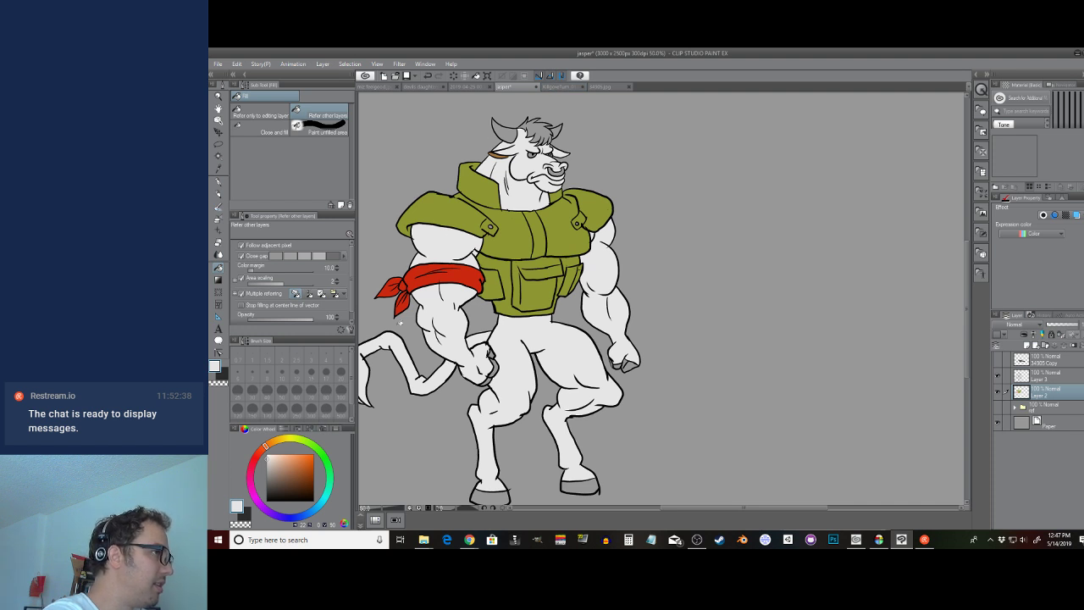
{"action": "left_click_drag", "start_coordinate": [293, 459], "coordinate": [296, 460]}
{"action": "left_click", "coordinate": [305, 465]}
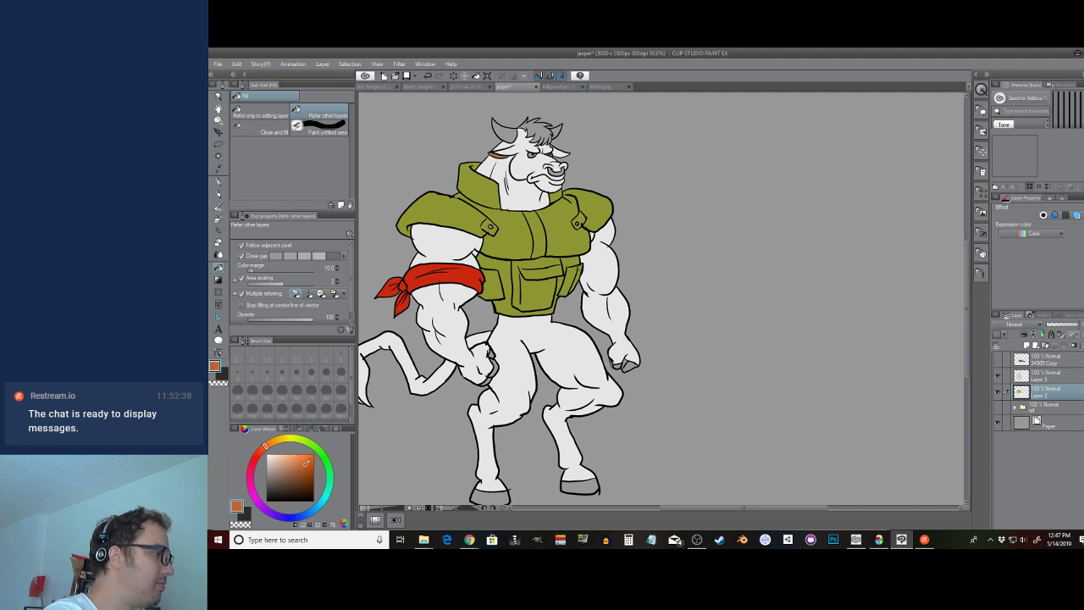
{"action": "left_click", "coordinate": [302, 468]}
{"action": "scroll", "coordinate": [530, 171], "scroll_direction": "up", "scroll_amount": 1}
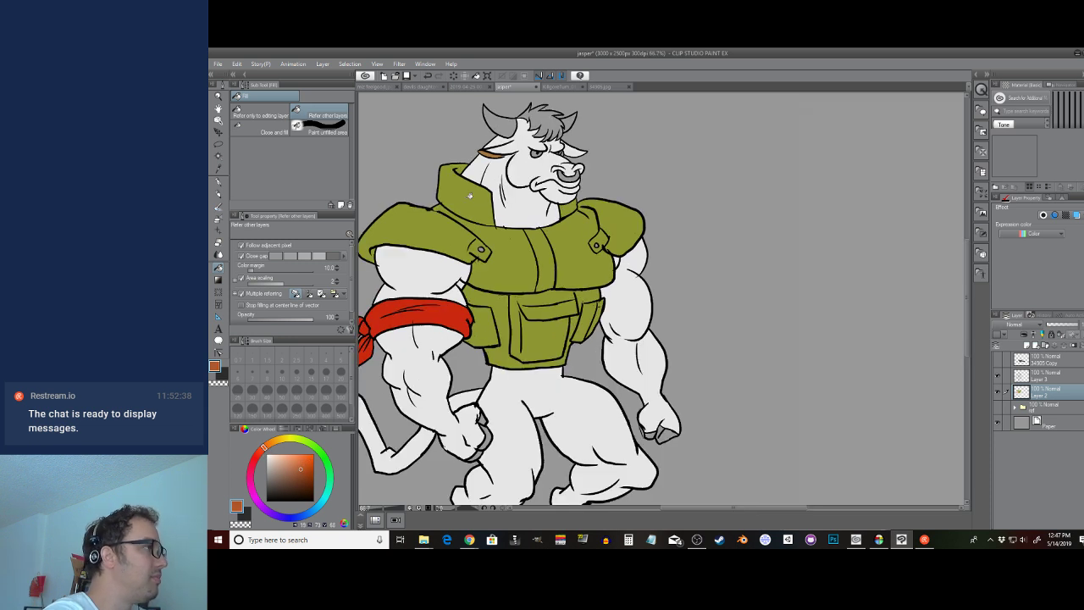
{"action": "left_click", "coordinate": [218, 155]}
{"action": "left_click", "coordinate": [529, 171]}
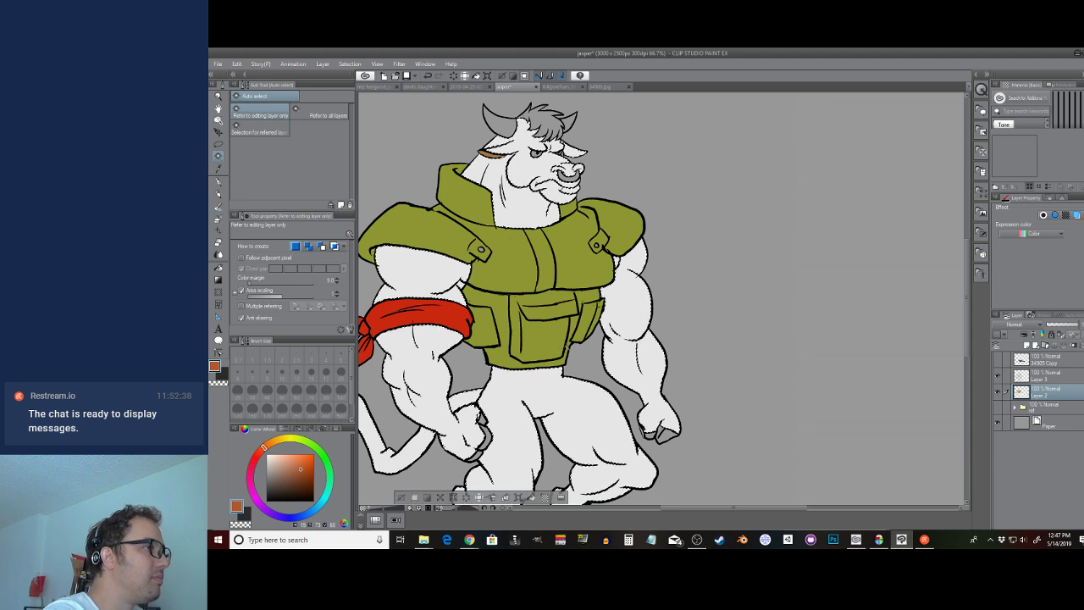
{"action": "key", "text": "p"}
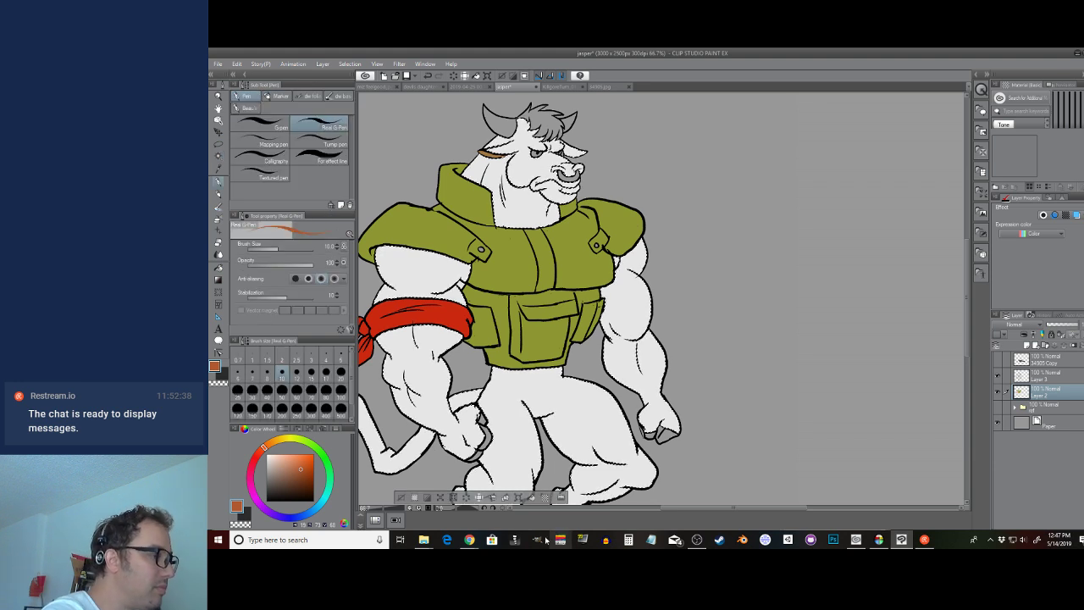
Switch to Chrome and compare the related photos of brown-and-white bulls, examining how the fur markings divide on face and legs
{"action": "mouse_move", "coordinate": [468, 540]}
{"action": "left_click", "coordinate": [499, 524]}
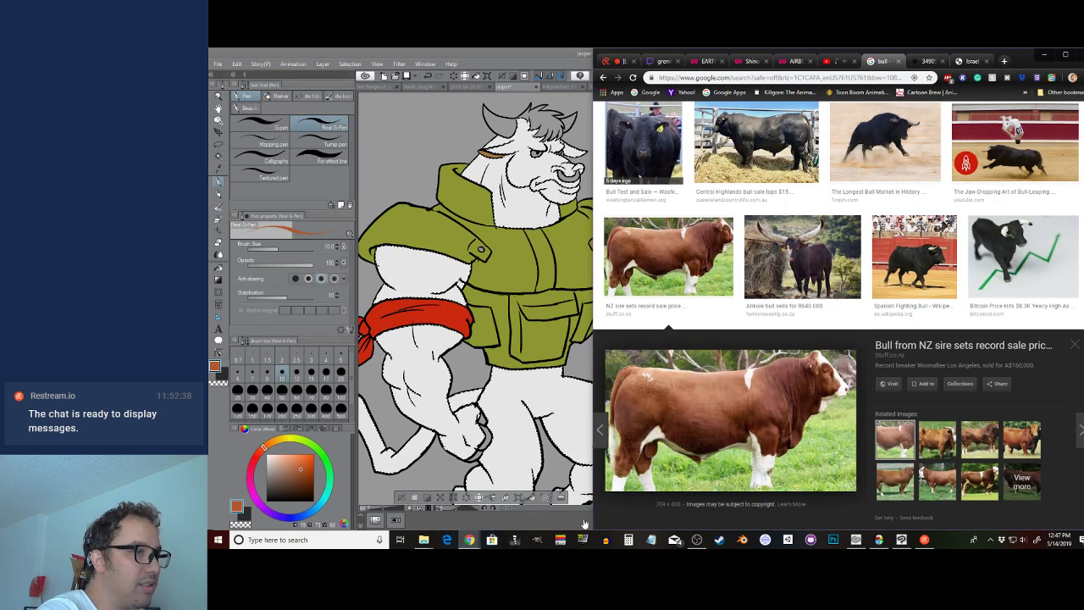
{"action": "left_click", "coordinate": [938, 443]}
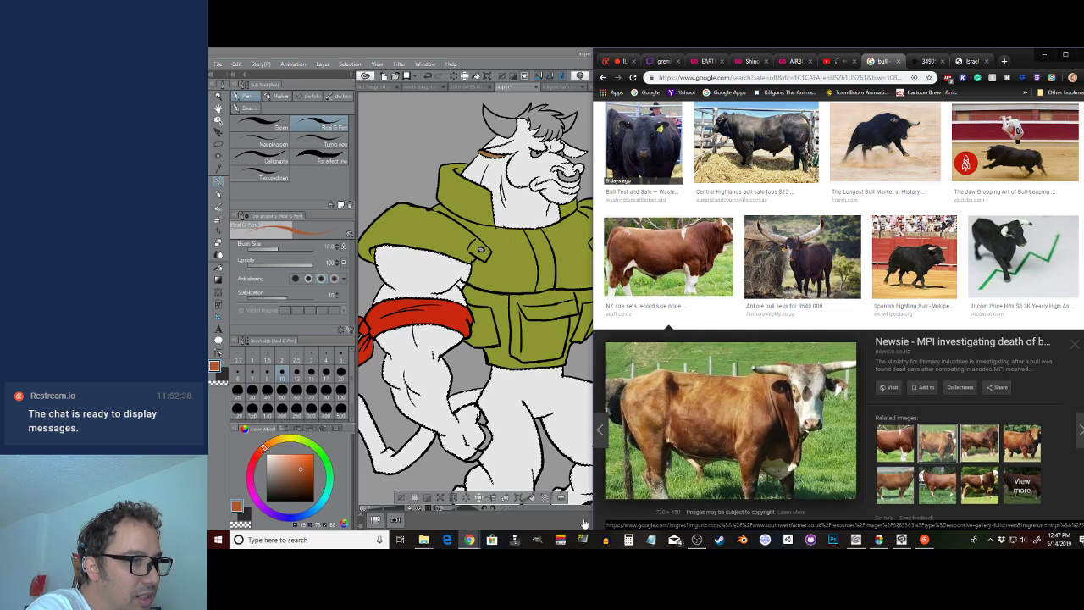
{"action": "left_click", "coordinate": [980, 443]}
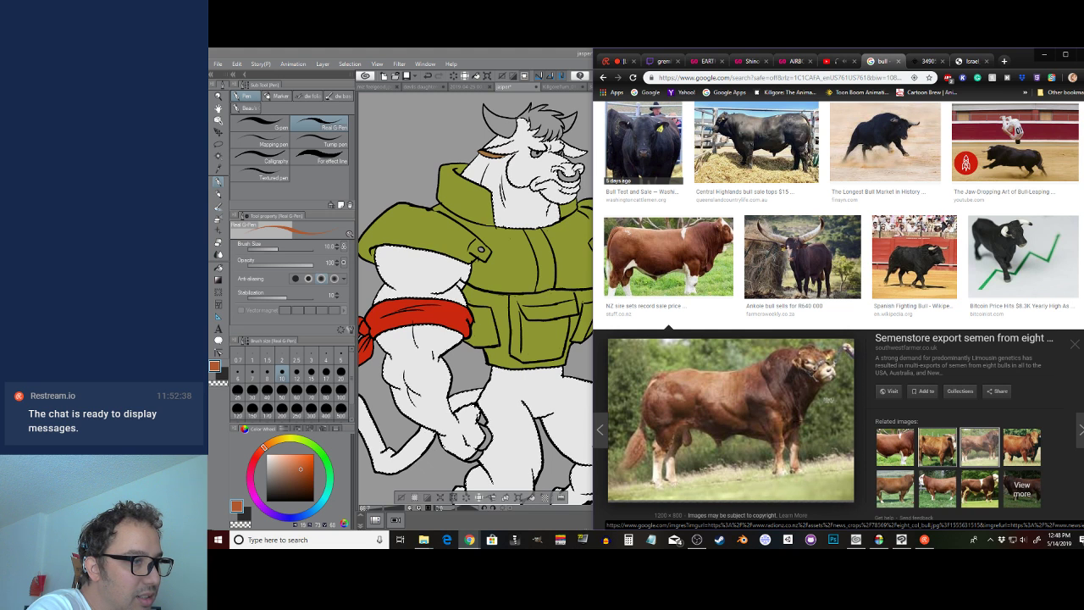
{"action": "key", "text": "Left"}
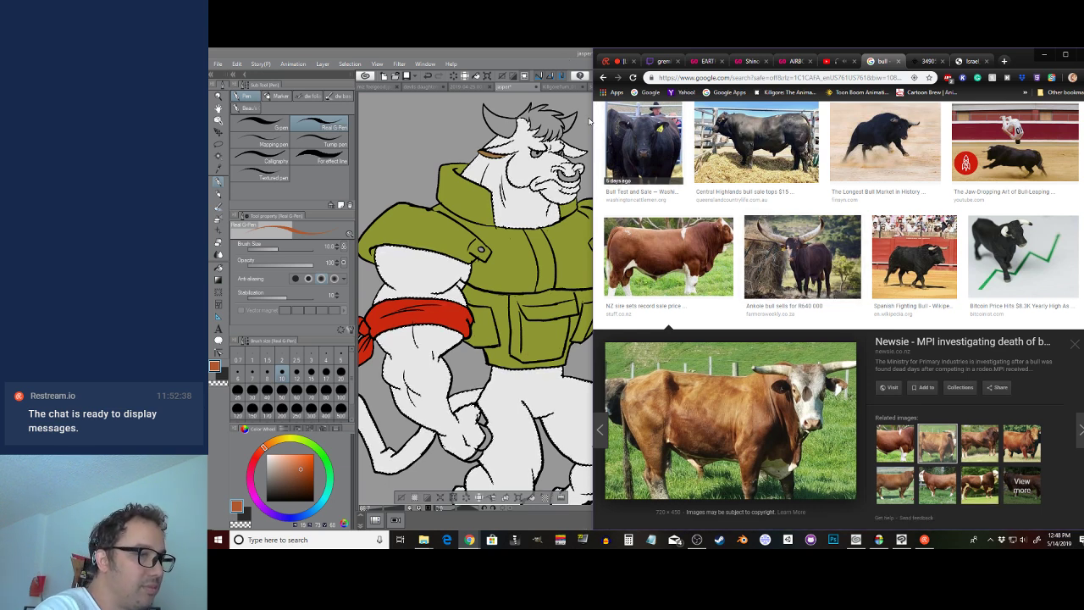
{"action": "key", "text": "Right"}
{"action": "key", "text": "Right"}
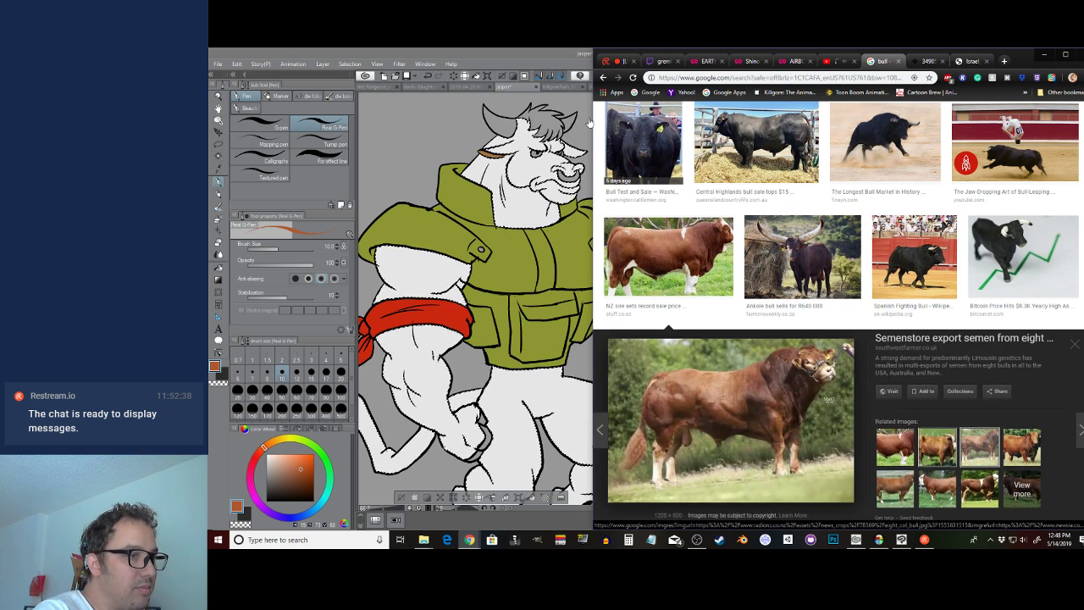
{"action": "left_click", "coordinate": [937, 447]}
{"action": "left_click", "coordinate": [937, 481]}
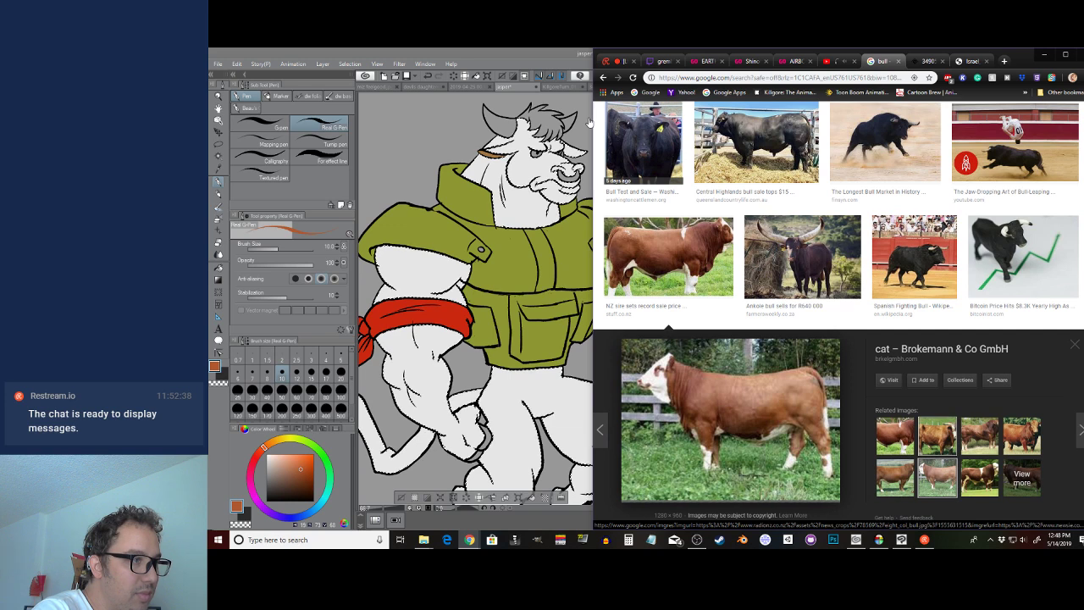
Return to the canvas and draw a wavy orange-brown boundary line from the bull's horn down the cheek to the jaw, redoing the first attempt
{"action": "left_click", "coordinate": [564, 57]}
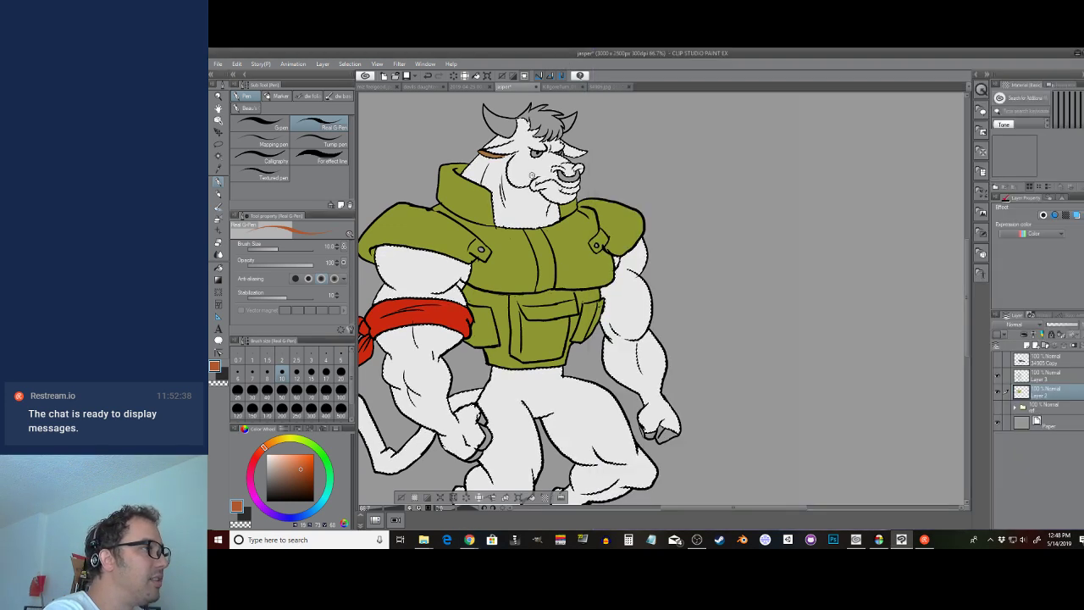
{"action": "scroll", "coordinate": [524, 296], "scroll_direction": "up", "scroll_amount": 4}
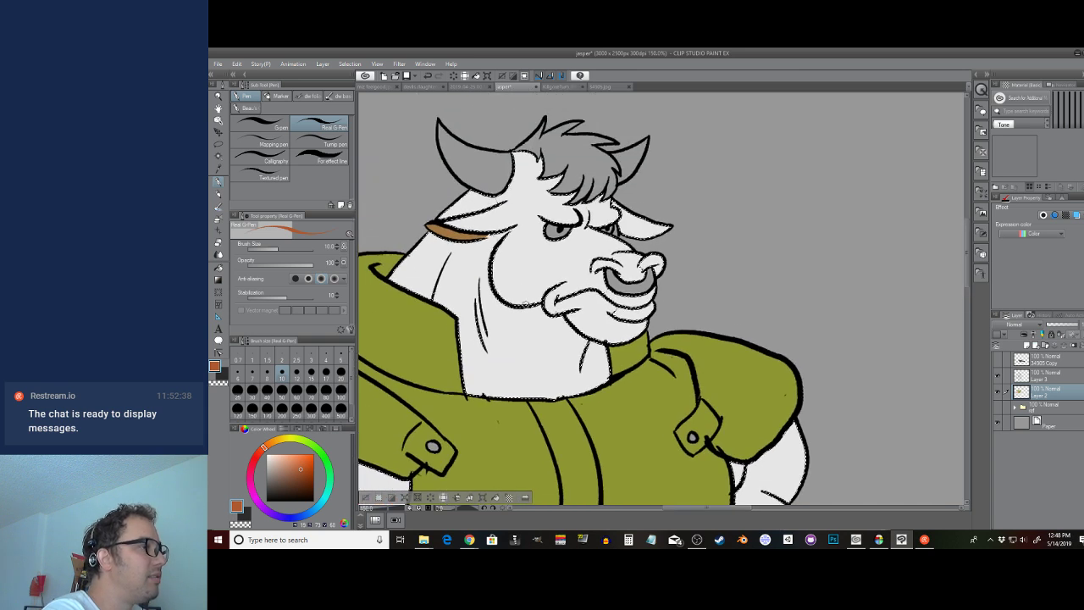
{"action": "left_click_drag", "start_coordinate": [528, 302], "coordinate": [529, 276]}
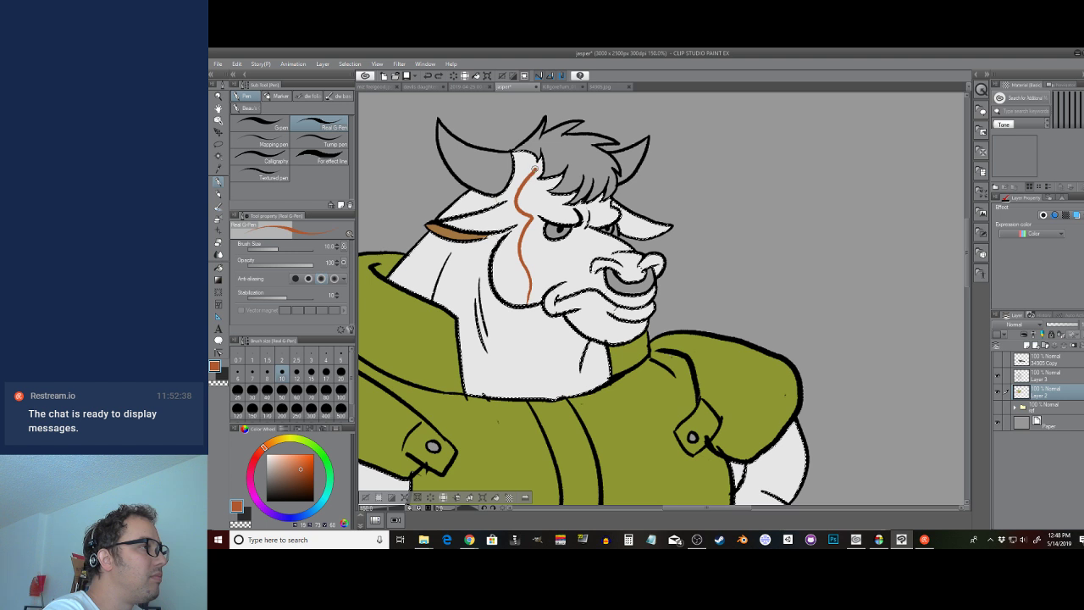
{"action": "key", "text": "ctrl+z"}
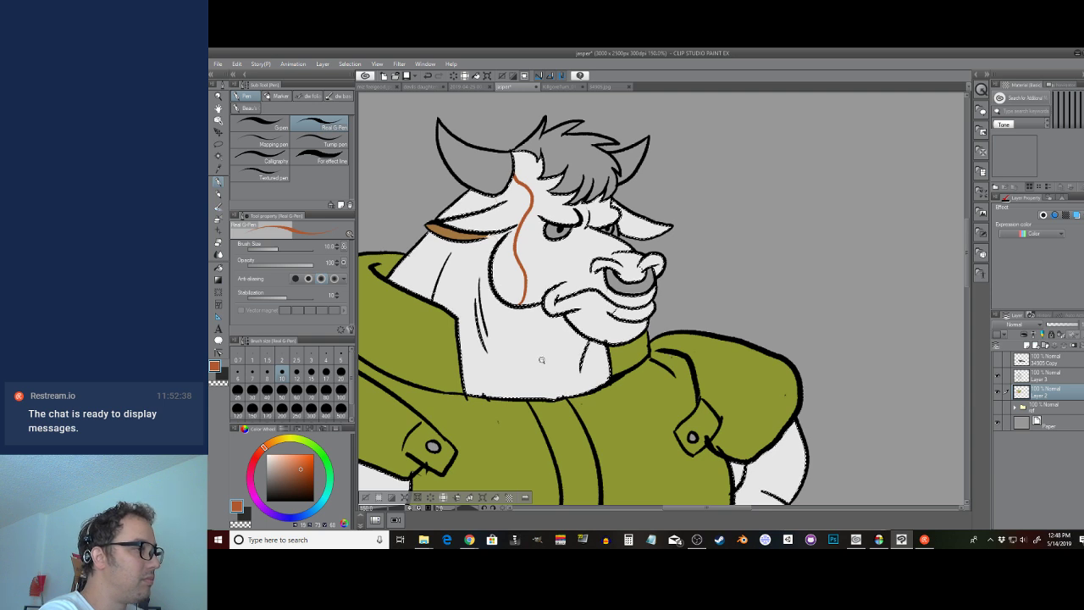
Check the Hereford-style bull photo in Chrome, return to the canvas and draw curved orange-brown boundary lines across both forearms
{"action": "scroll", "coordinate": [533, 301], "scroll_direction": "down", "scroll_amount": 5}
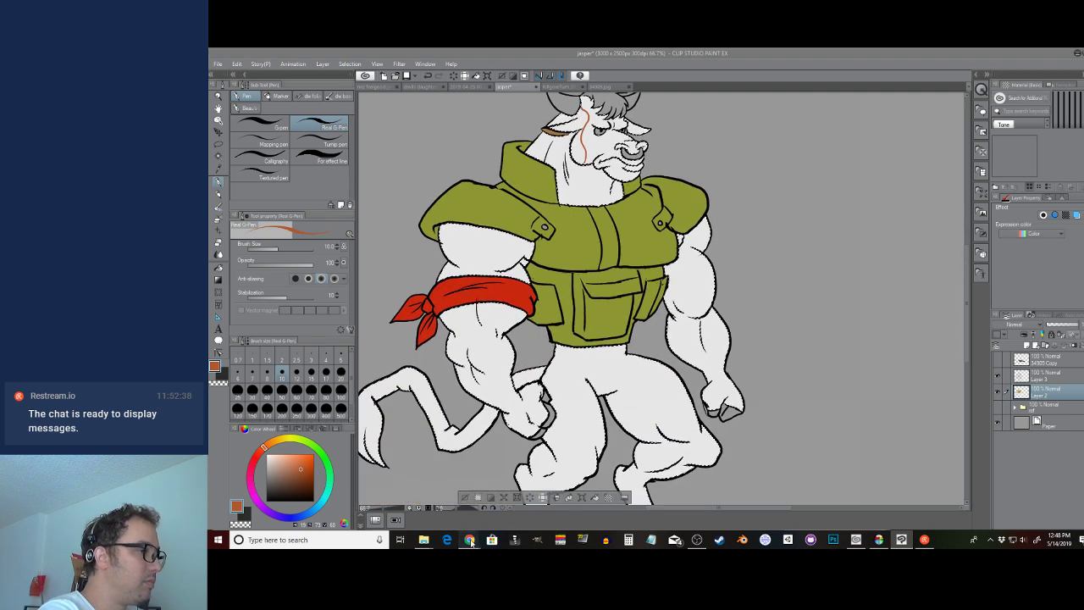
{"action": "left_click", "coordinate": [511, 513]}
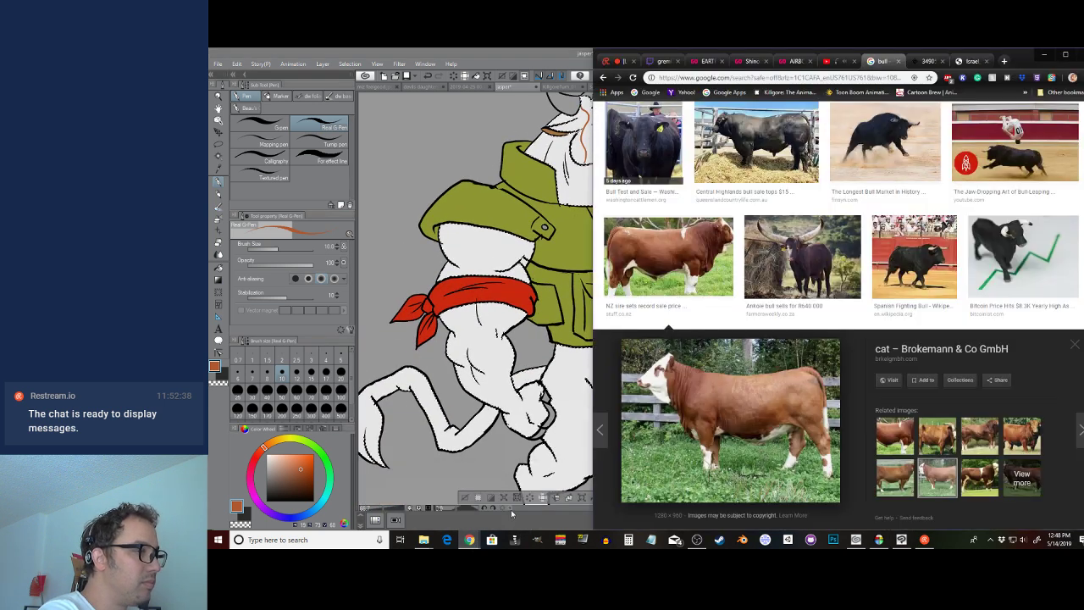
{"action": "left_click", "coordinate": [545, 57]}
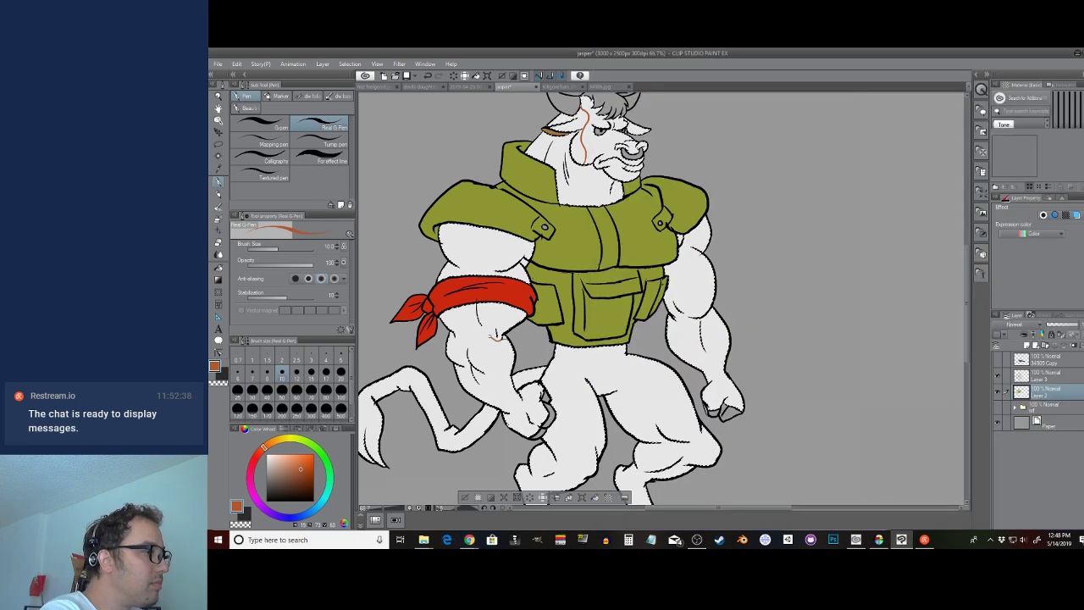
{"action": "key", "text": "ctrl+z"}
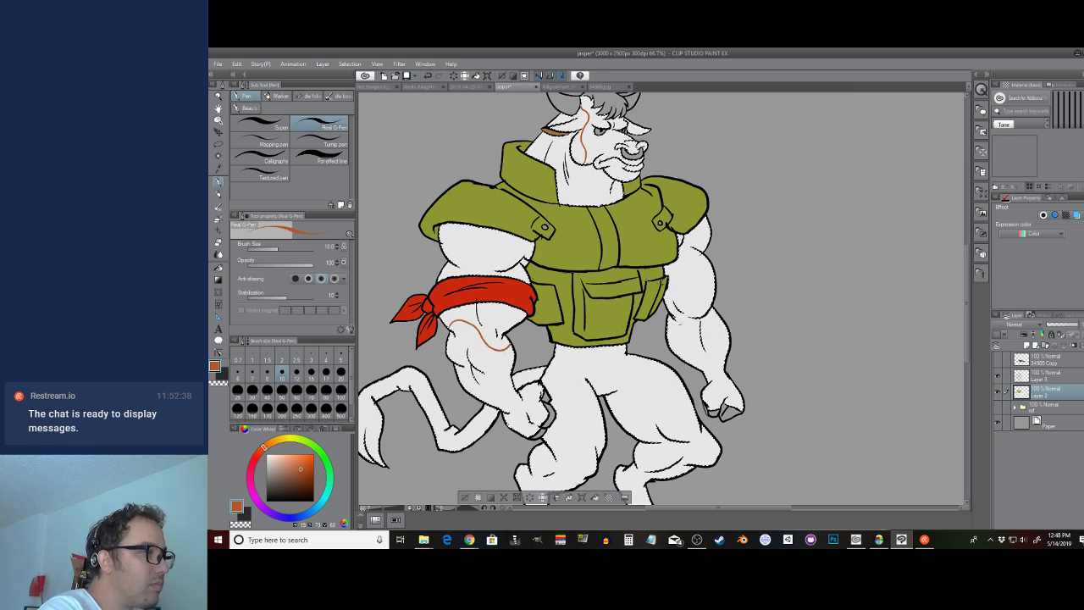
{"action": "left_click_drag", "start_coordinate": [692, 328], "coordinate": [710, 312]}
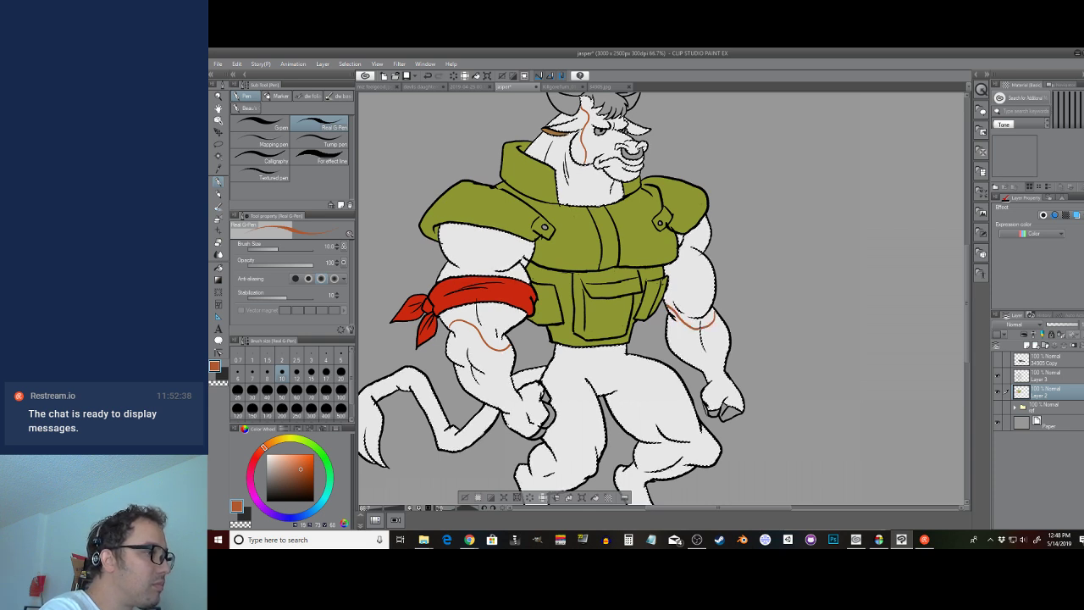
Recheck the bull photo, outline a spot on the forearm below the bandana, and draw wavy boundary lines and oval spots on both lower legs
{"action": "left_click_drag", "start_coordinate": [567, 419], "coordinate": [583, 339]}
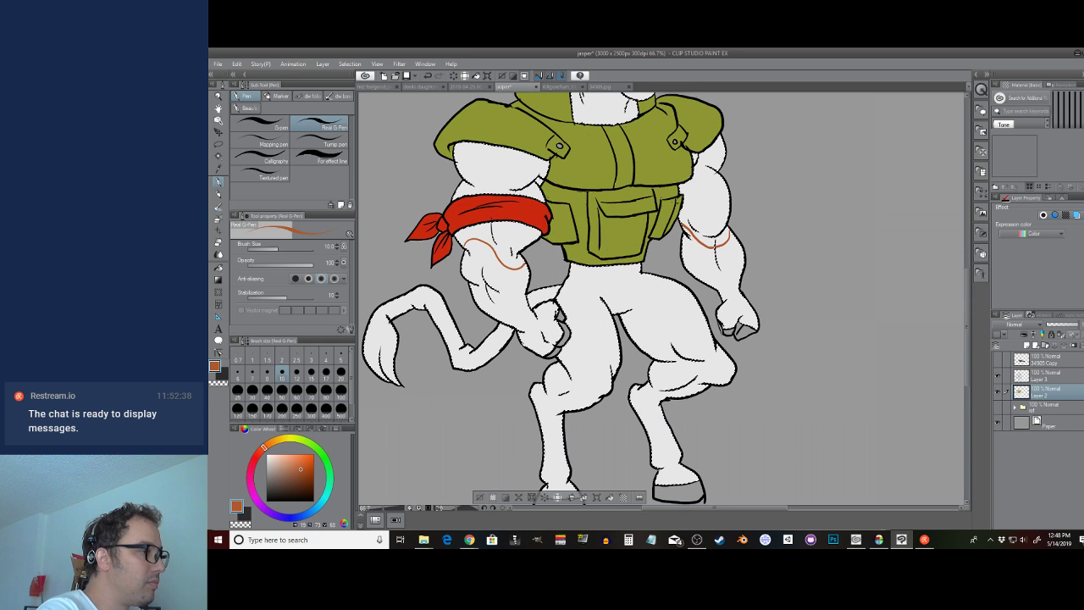
{"action": "mouse_move", "coordinate": [469, 540]}
{"action": "left_click", "coordinate": [441, 498]}
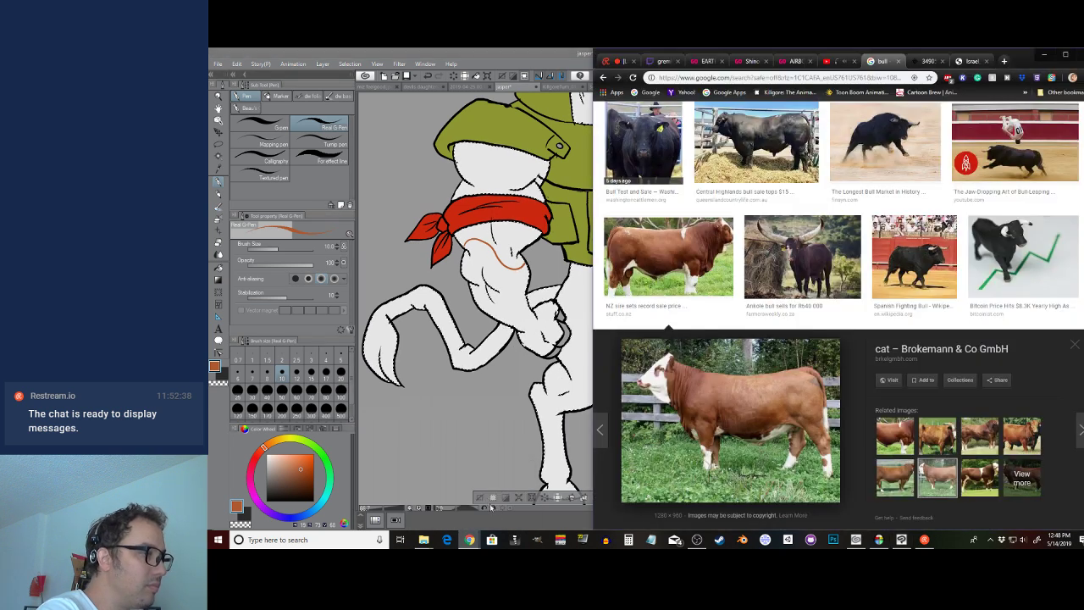
{"action": "left_click", "coordinate": [222, 451]}
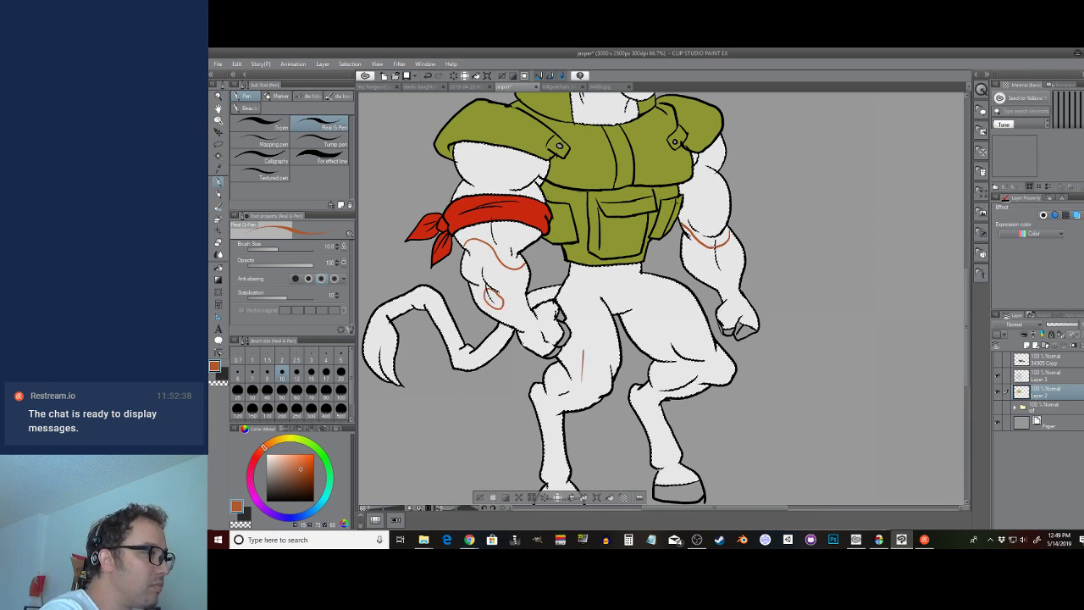
{"action": "scroll", "coordinate": [555, 378], "scroll_direction": "down", "scroll_amount": 2}
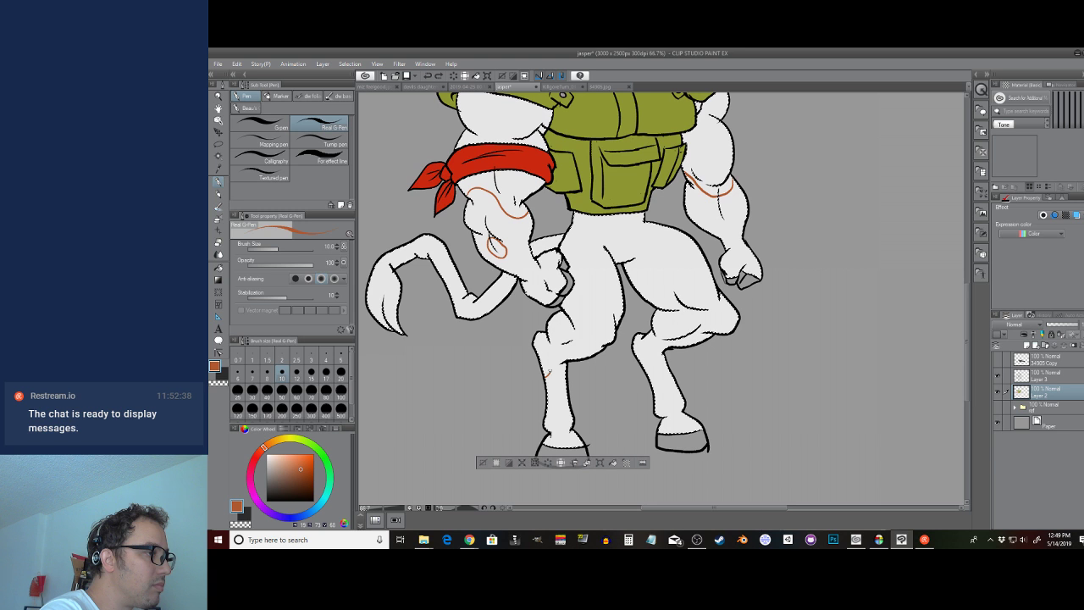
{"action": "left_click_drag", "start_coordinate": [565, 392], "coordinate": [559, 384]}
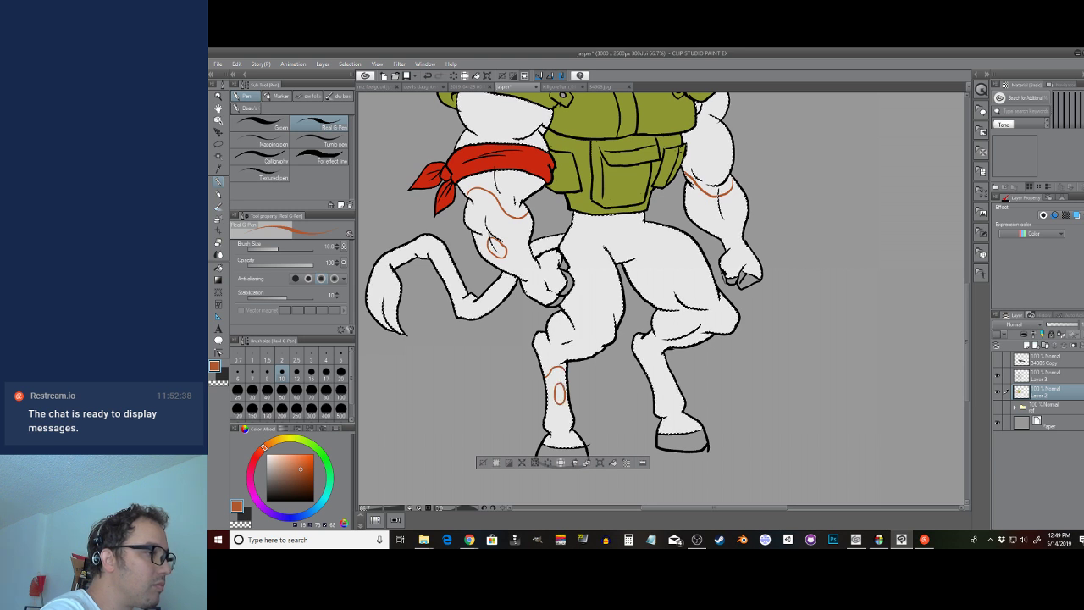
{"action": "left_click_drag", "start_coordinate": [665, 359], "coordinate": [655, 359]}
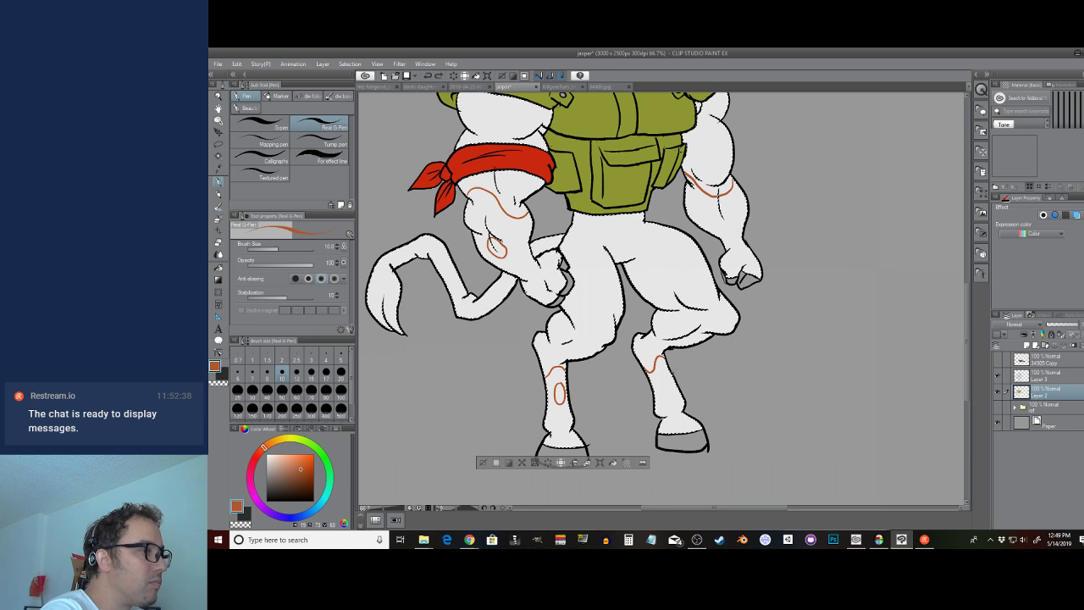
Outline orange-brown patches around both eyes and draw a boundary line from the nose across the muzzle to the mouth corner
{"action": "left_click_drag", "start_coordinate": [755, 220], "coordinate": [710, 290]}
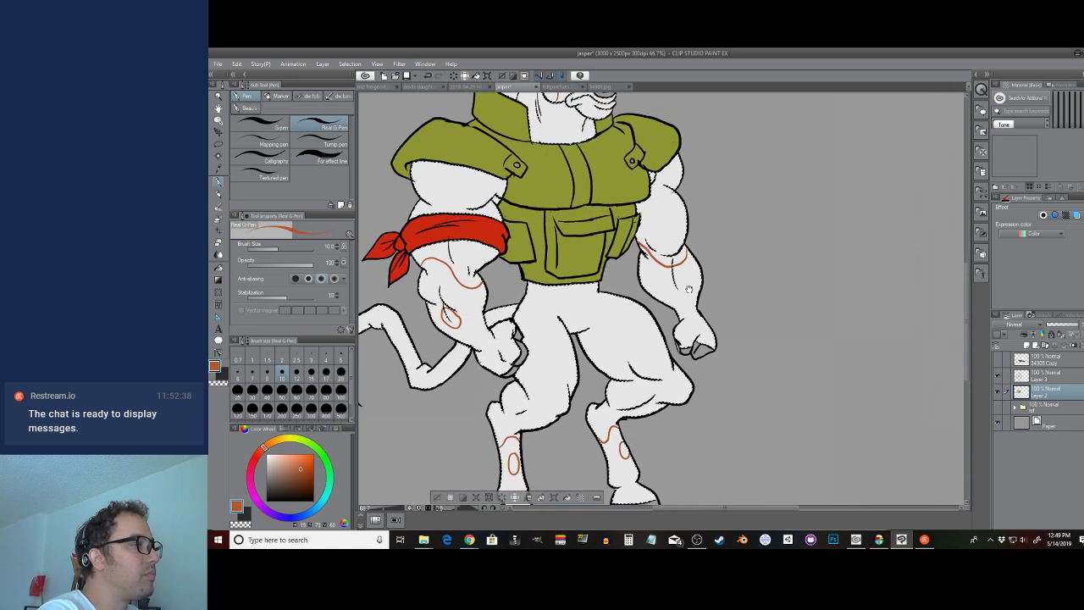
{"action": "left_click_drag", "start_coordinate": [614, 135], "coordinate": [685, 300]}
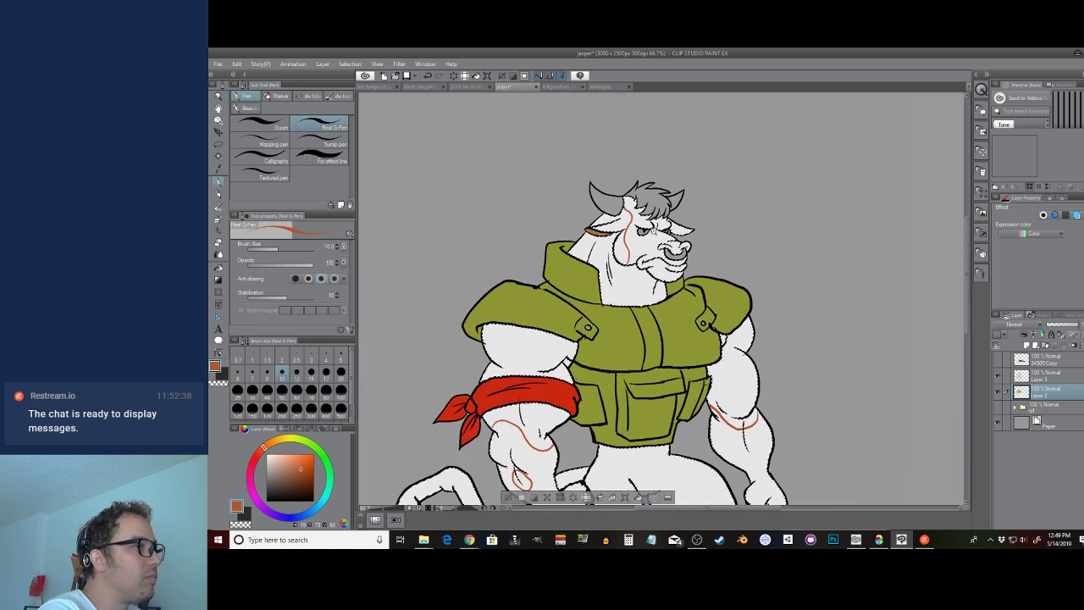
{"action": "double_click", "coordinate": [653, 234]}
{"action": "scroll", "coordinate": [653, 234], "scroll_direction": "up", "scroll_amount": 1}
{"action": "key", "text": "ctrl+z"}
{"action": "mouse_move", "coordinate": [647, 227]}
{"action": "left_mouse_down"}
{"action": "mouse_move", "coordinate": [610, 200]}
{"action": "mouse_move", "coordinate": [604, 212]}
{"action": "mouse_move", "coordinate": [637, 216]}
{"action": "mouse_move", "coordinate": [641, 230]}
{"action": "mouse_move", "coordinate": [676, 225]}
{"action": "left_mouse_up"}
{"action": "key", "text": "ctrl+z"}
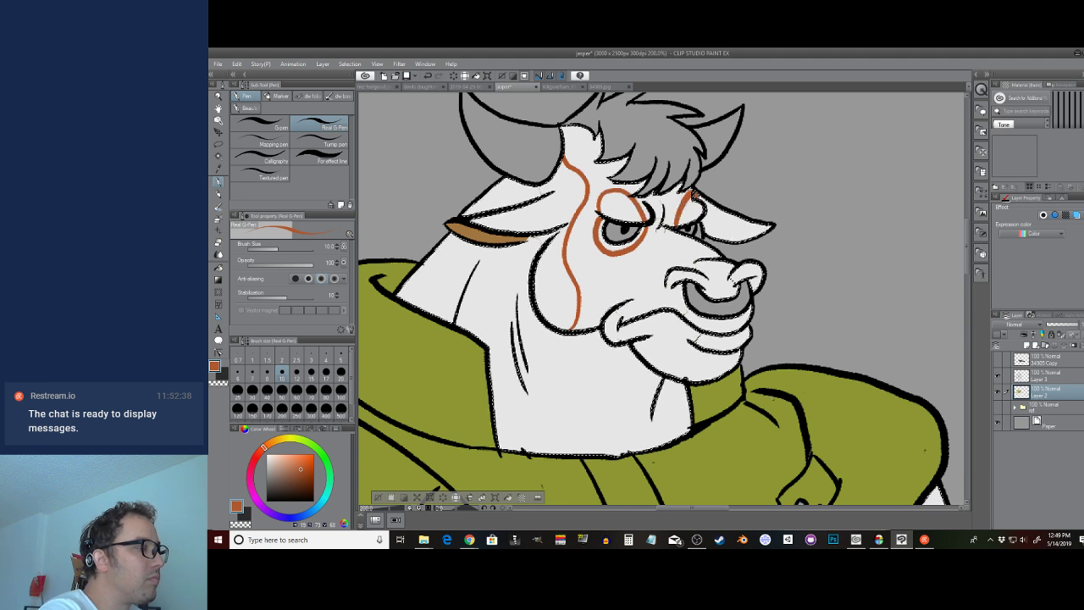
{"action": "left_click_drag", "start_coordinate": [702, 264], "coordinate": [622, 303]}
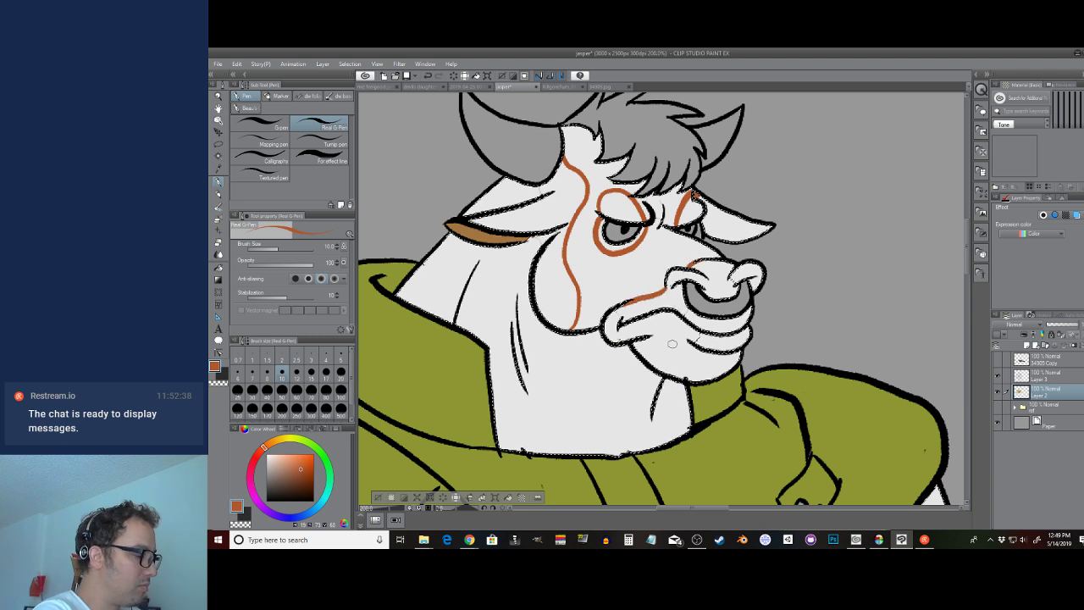
Fill the bull's muzzle, nose, lips, chin and far ear with the orange-brown fur colour
{"action": "key", "text": "g"}
{"action": "left_click", "coordinate": [677, 301]}
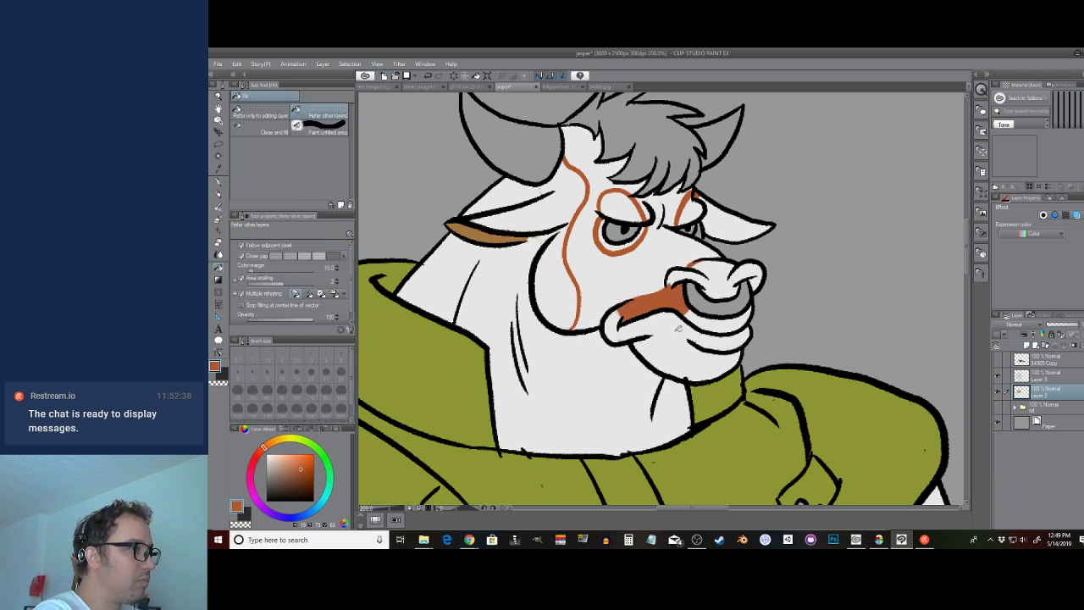
{"action": "left_click", "coordinate": [688, 334]}
{"action": "left_click", "coordinate": [719, 315]}
{"action": "left_click", "coordinate": [721, 276]}
{"action": "left_click", "coordinate": [745, 273]}
{"action": "left_click", "coordinate": [678, 277]}
{"action": "left_click", "coordinate": [718, 337]}
{"action": "left_click", "coordinate": [726, 228]}
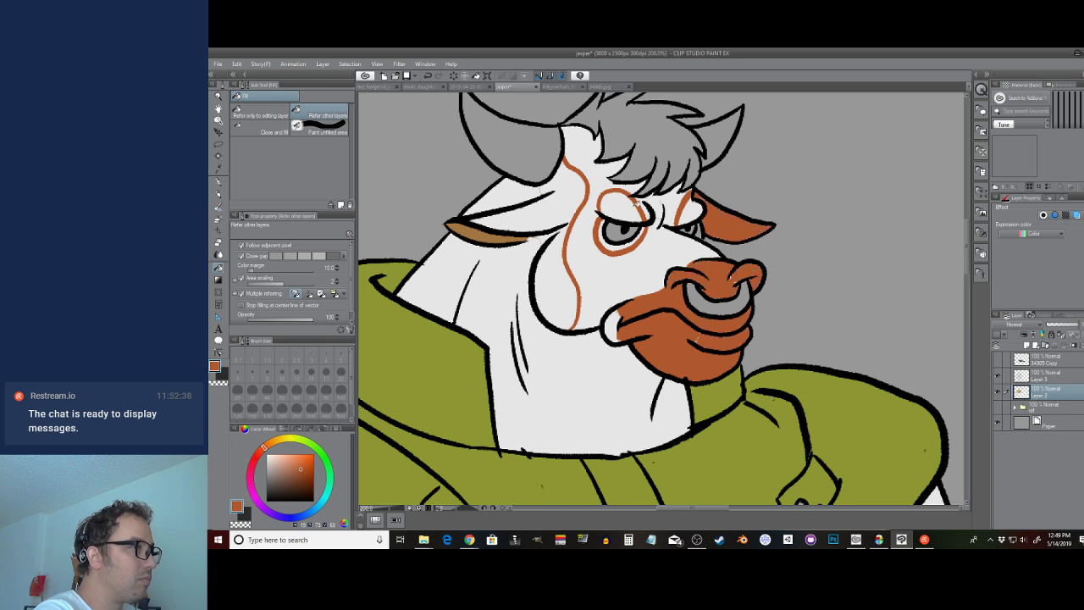
Fill both eye patches, the cheek behind the boundary line, the near ear and the neck with orange-brown
{"action": "left_click", "coordinate": [617, 203]}
{"action": "left_click", "coordinate": [613, 246]}
{"action": "left_click", "coordinate": [693, 211]}
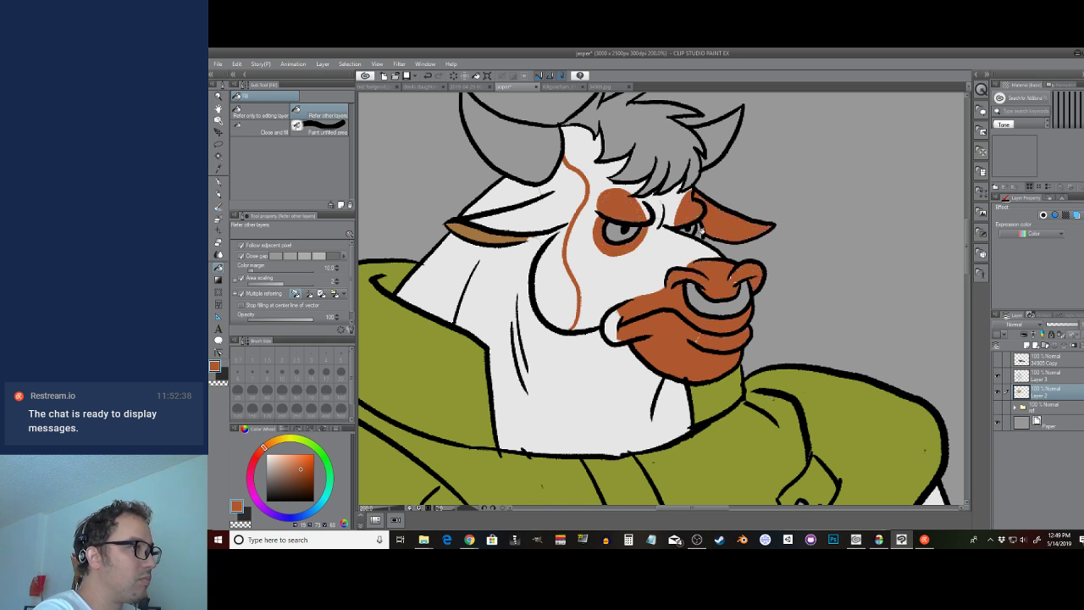
{"action": "left_click", "coordinate": [560, 269]}
{"action": "left_click", "coordinate": [569, 203]}
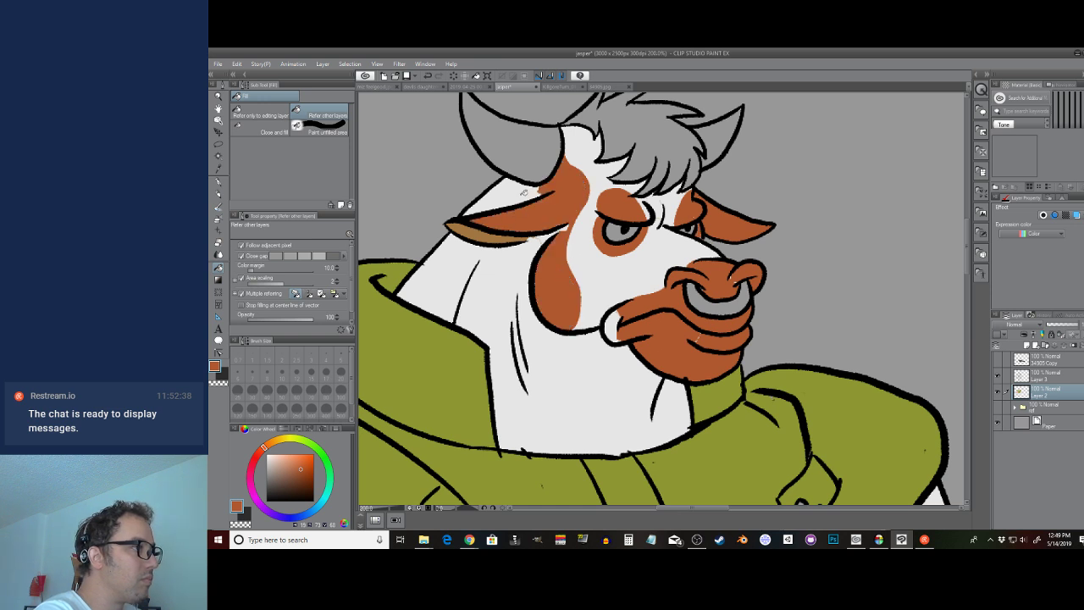
{"action": "left_click", "coordinate": [525, 195]}
{"action": "left_click", "coordinate": [520, 261]}
{"action": "scroll", "coordinate": [542, 263], "scroll_direction": "down", "scroll_amount": 4}
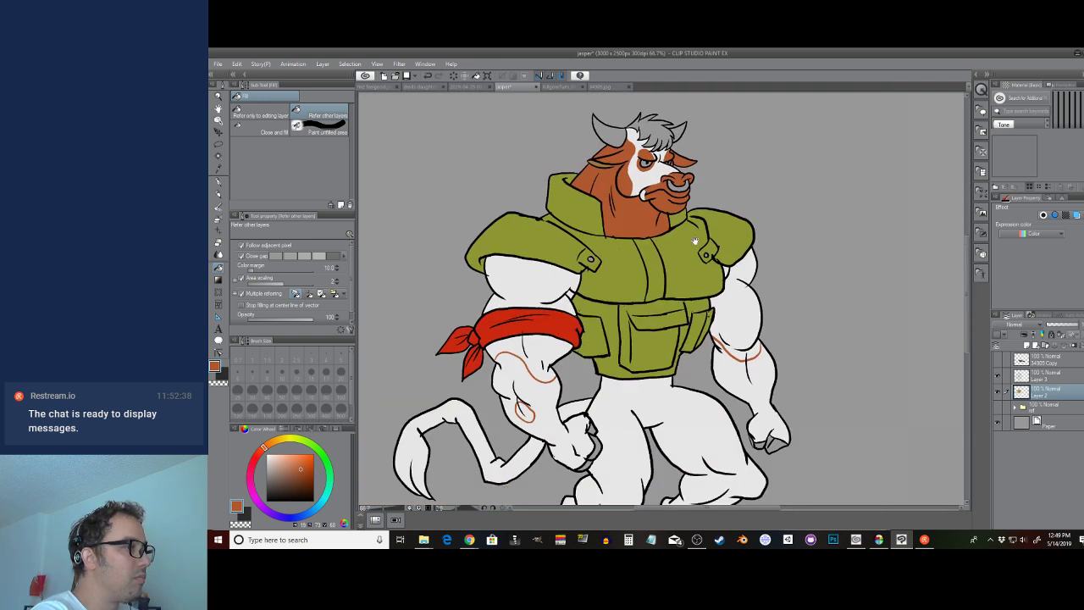
Fill both upper arms down to the wavy forearm boundaries and the forearm spot with orange-brown
{"action": "left_click", "coordinate": [554, 264]}
{"action": "left_click", "coordinate": [568, 331]}
{"action": "left_click", "coordinate": [585, 282]}
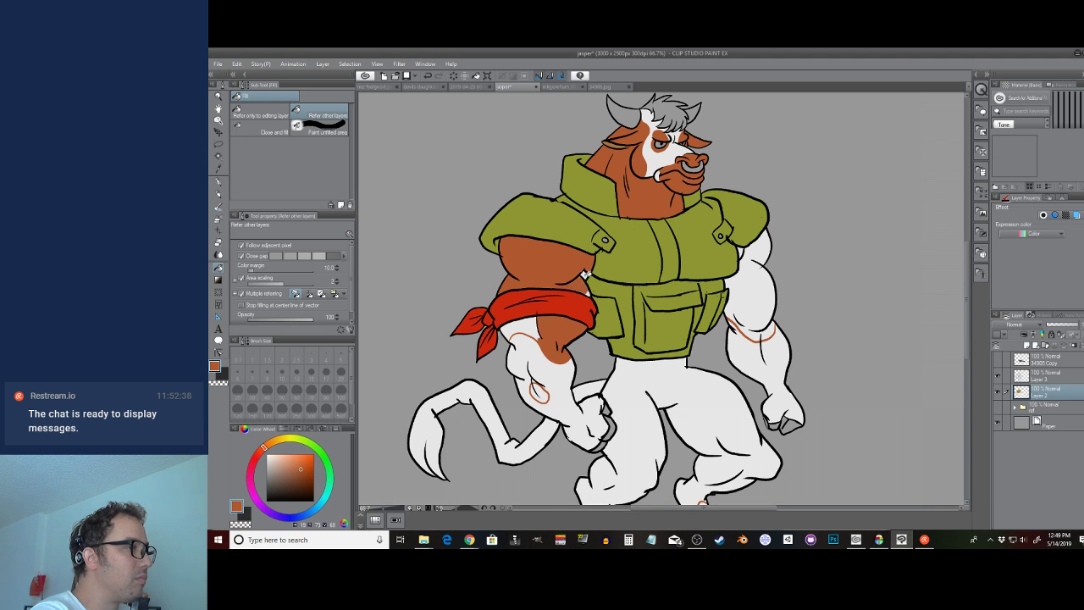
{"action": "left_click", "coordinate": [530, 332]}
{"action": "left_click", "coordinate": [541, 393]}
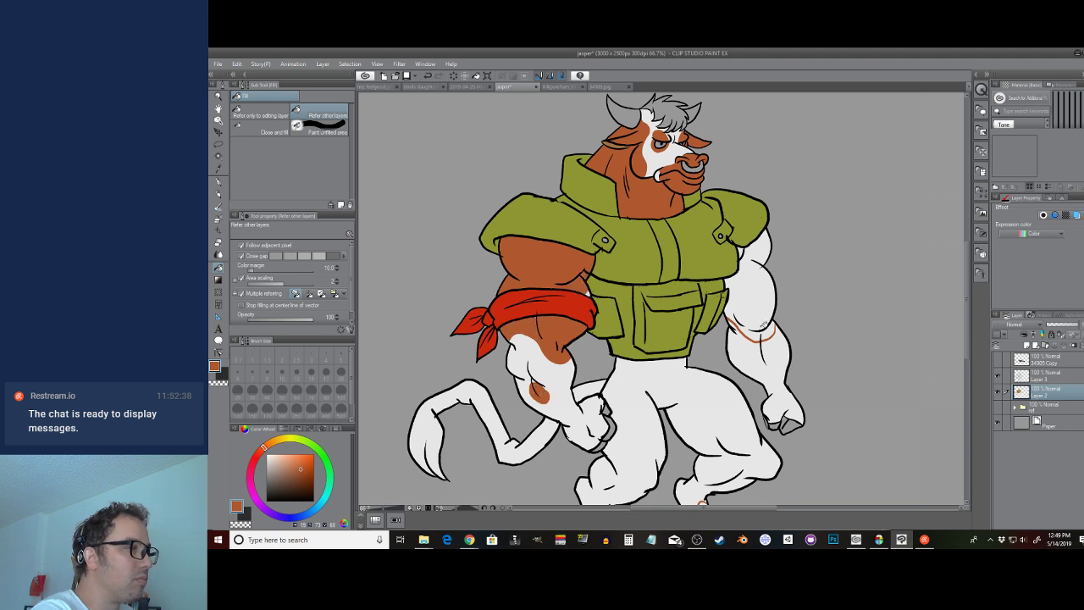
{"action": "left_click", "coordinate": [762, 323]}
{"action": "left_click", "coordinate": [758, 330]}
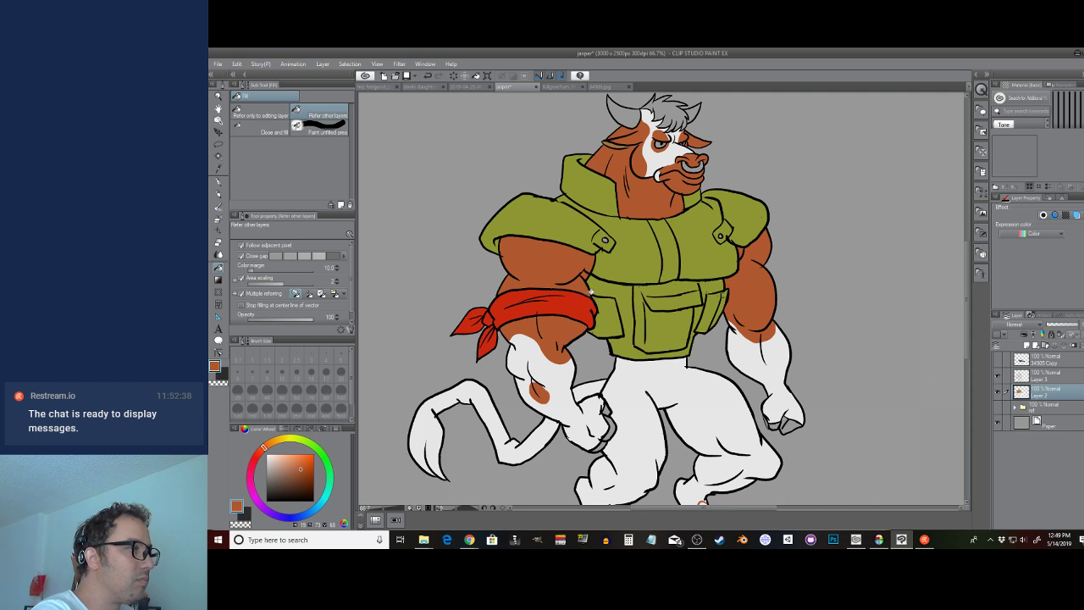
Fill the waist, thighs, lower-leg spots and the base of the tail with orange-brown
{"action": "left_click", "coordinate": [650, 374]}
{"action": "left_click_drag", "start_coordinate": [656, 437], "coordinate": [620, 269]}
{"action": "left_click", "coordinate": [677, 358]}
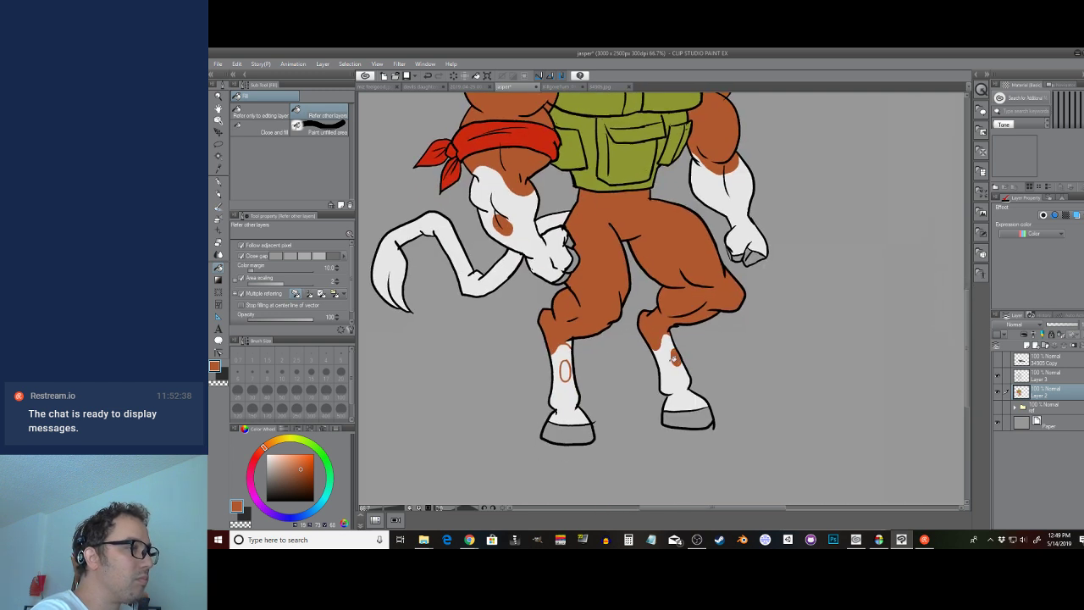
{"action": "left_click_drag", "start_coordinate": [570, 363], "coordinate": [571, 359]}
{"action": "left_click_drag", "start_coordinate": [576, 290], "coordinate": [632, 358]}
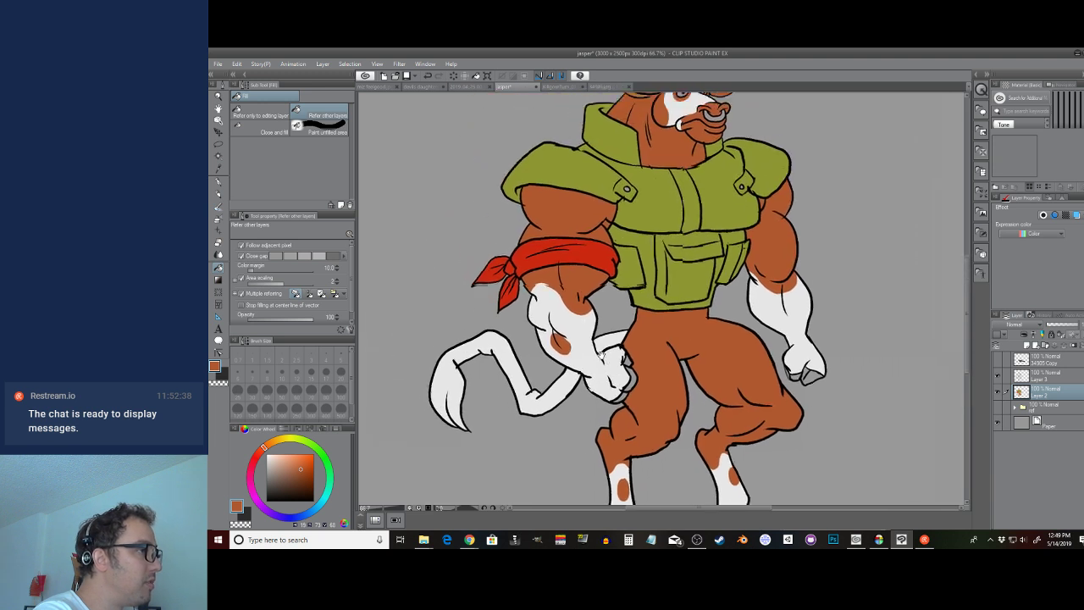
{"action": "left_click_drag", "start_coordinate": [646, 315], "coordinate": [623, 479]}
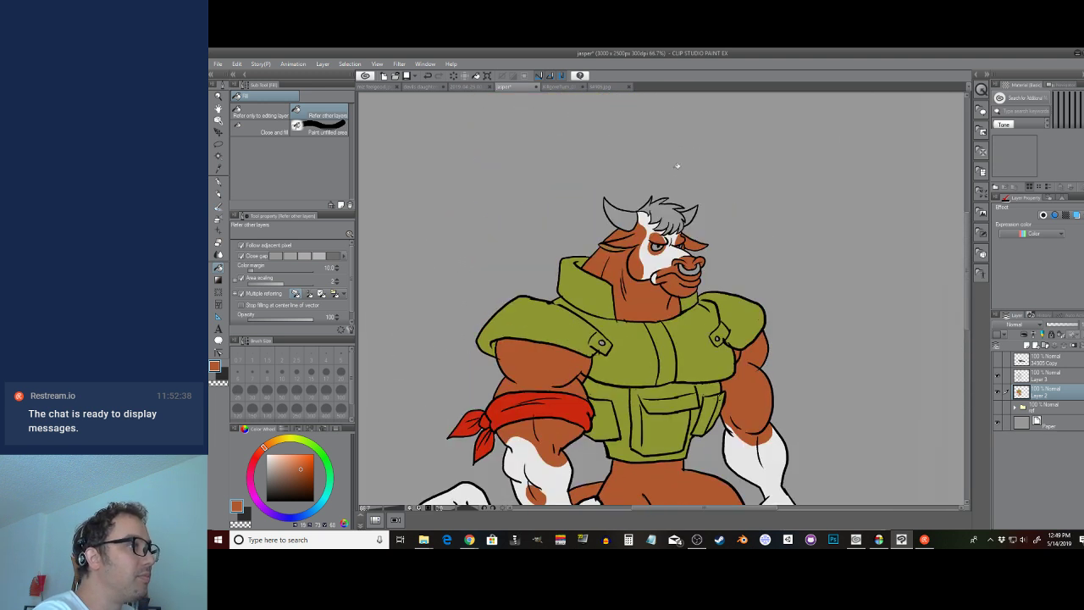
Fill the bull's hair tuft with a darker shade of the orange-brown fur colour
{"action": "left_click_drag", "start_coordinate": [671, 216], "coordinate": [654, 203]}
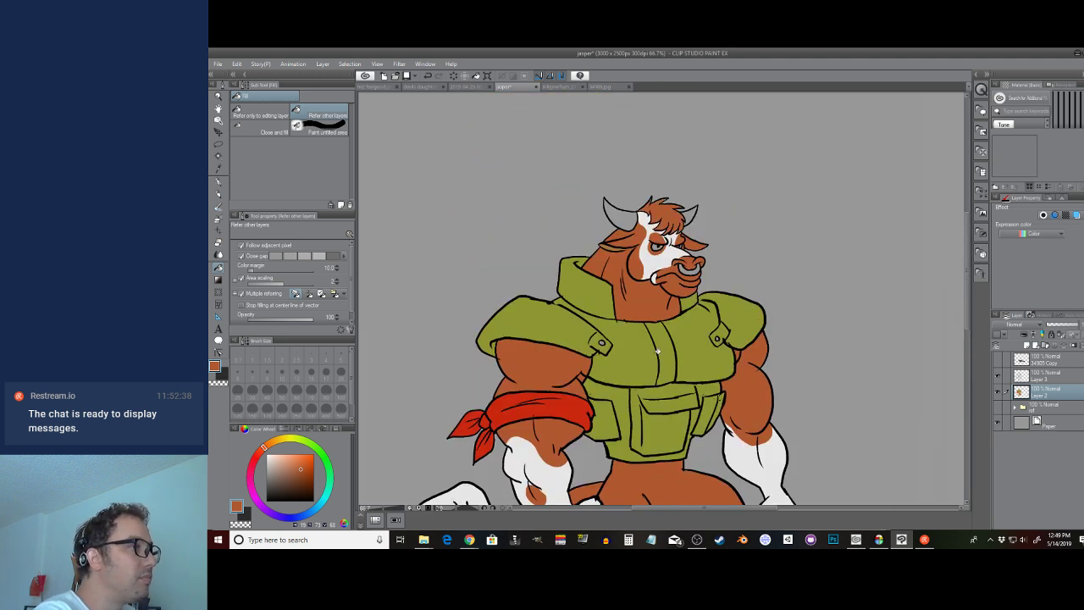
{"action": "left_click_drag", "start_coordinate": [301, 469], "coordinate": [307, 478]}
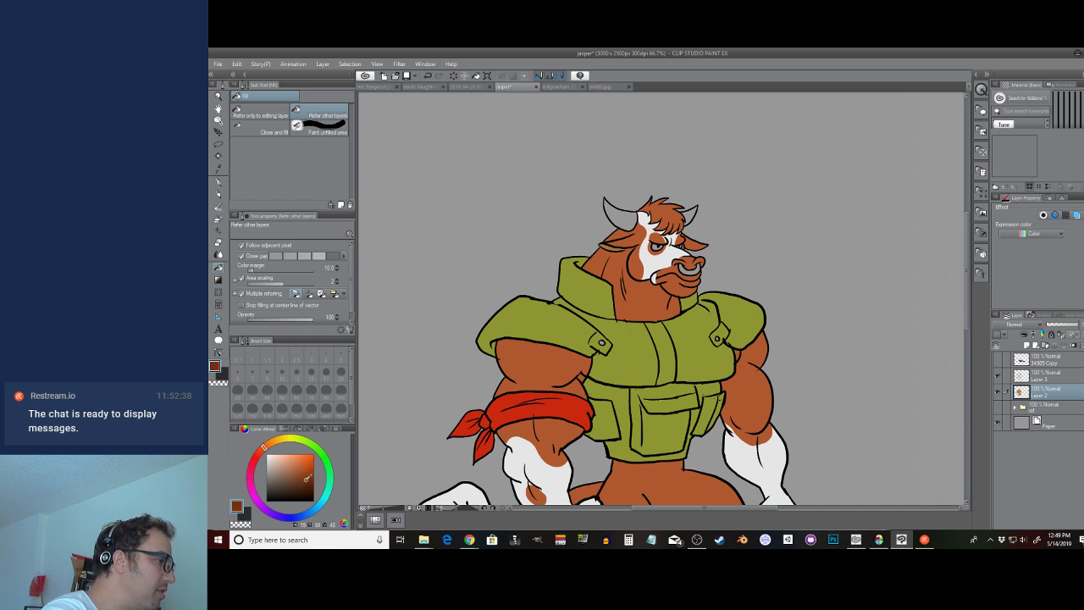
{"action": "left_click", "coordinate": [672, 218]}
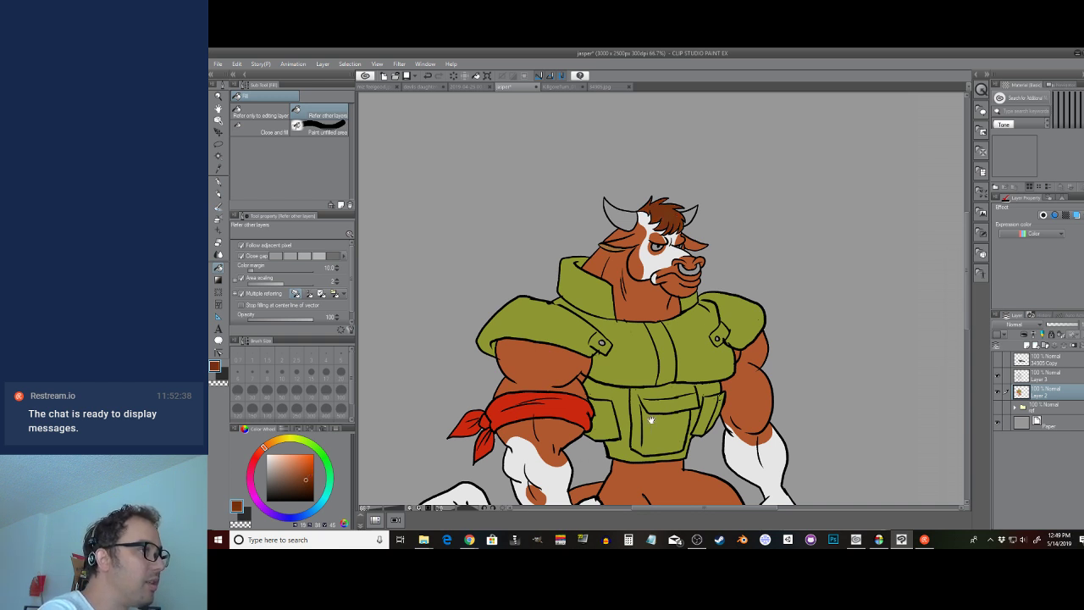
Choose a pale yellow and fill both of the bull's horns with it
{"action": "left_click_drag", "start_coordinate": [643, 430], "coordinate": [650, 349]}
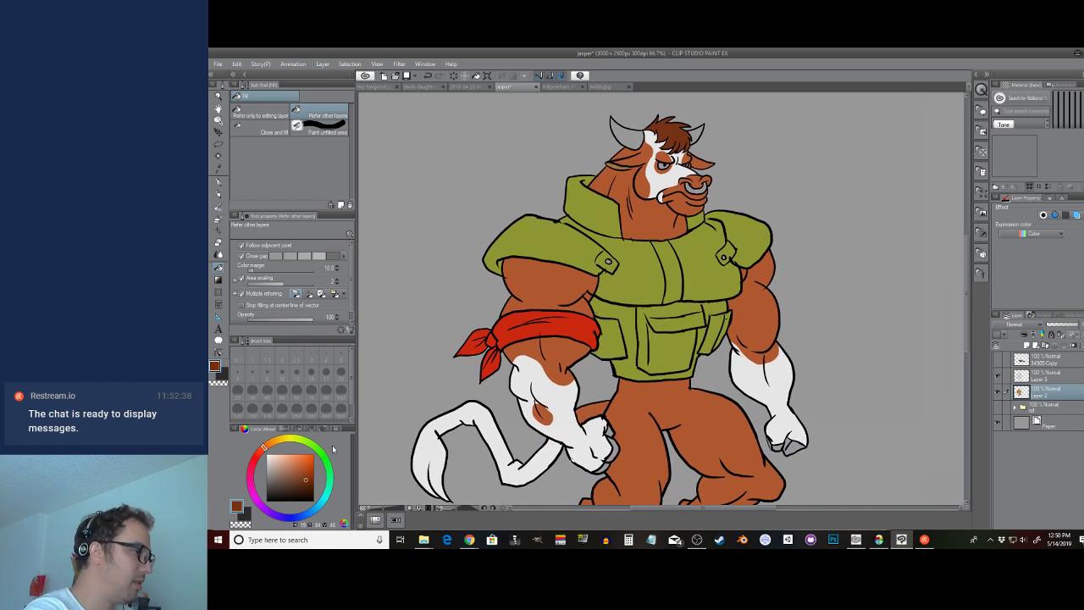
{"action": "left_click_drag", "start_coordinate": [281, 451], "coordinate": [286, 446]}
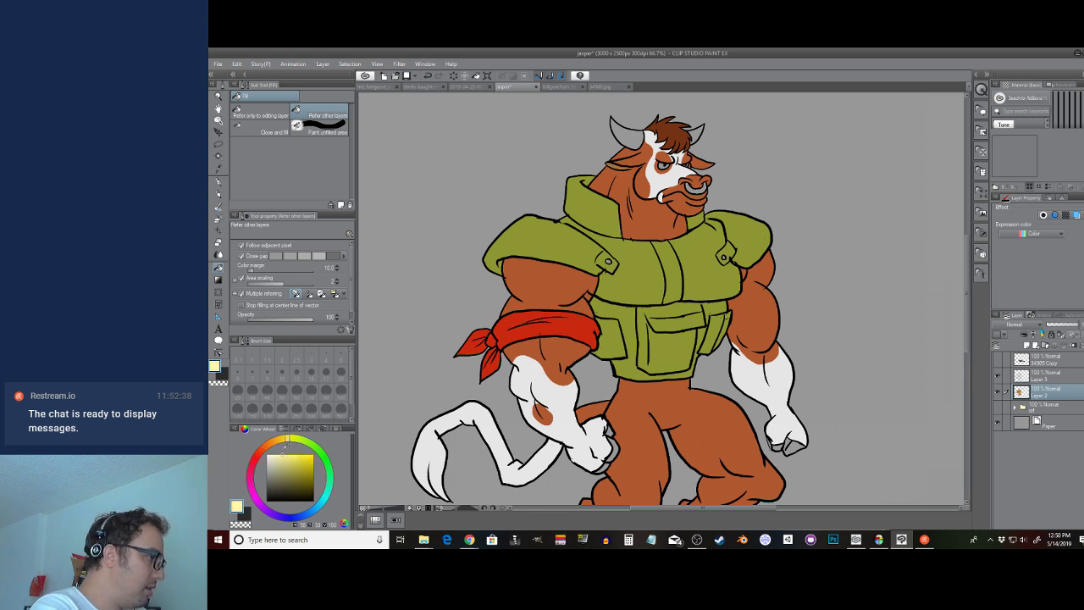
{"action": "left_click", "coordinate": [637, 135]}
{"action": "left_click", "coordinate": [696, 134]}
Choose a near-white grey and draw a highlight along the lower curve of the nose ring with the Real G-Pen
{"action": "left_click", "coordinate": [263, 463]}
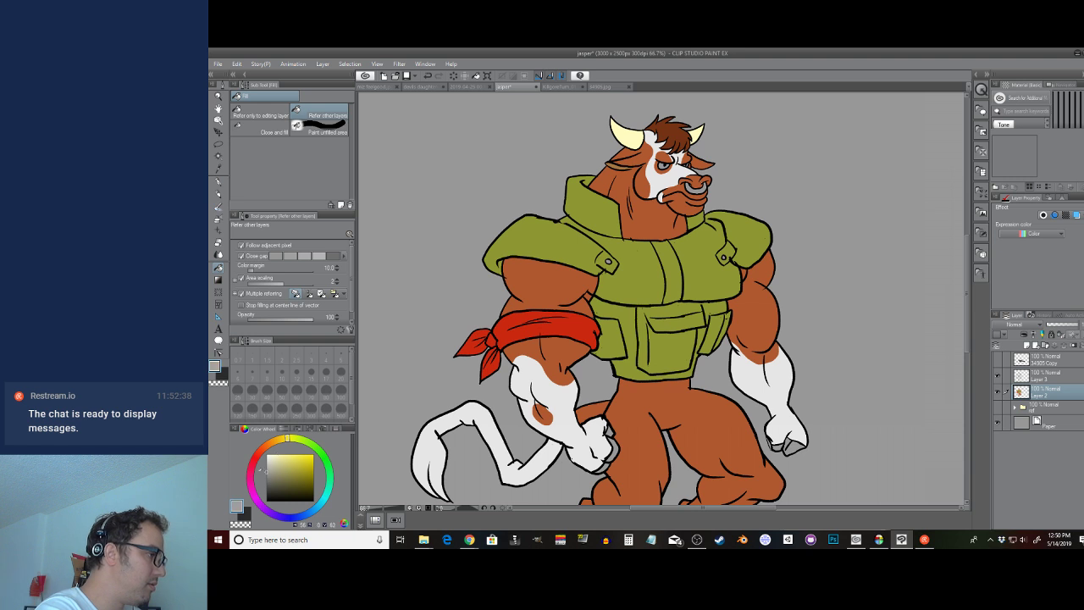
{"action": "left_click", "coordinate": [267, 462]}
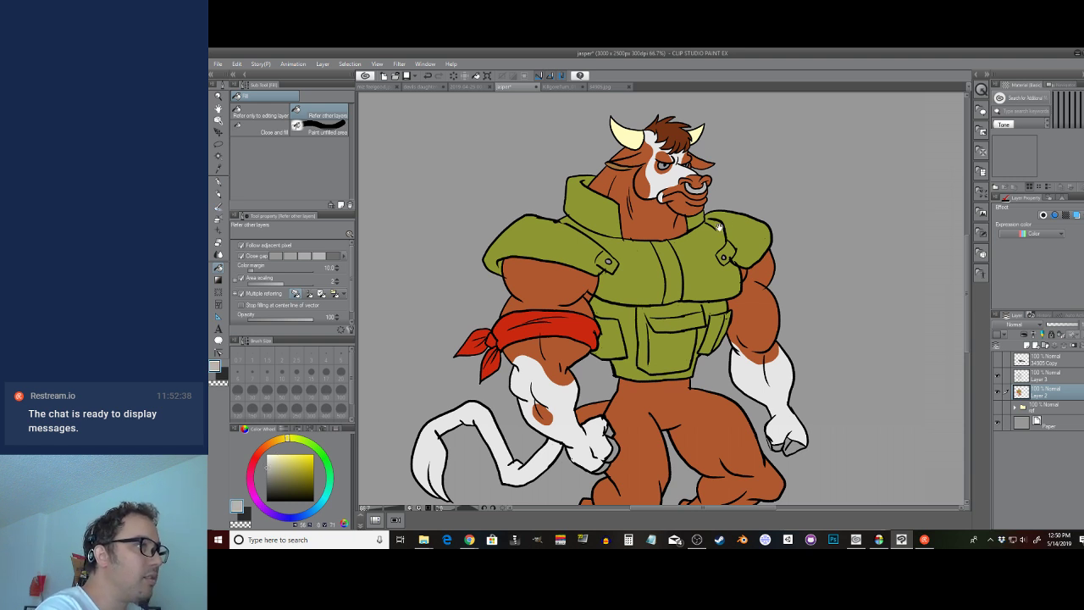
{"action": "scroll", "coordinate": [705, 190], "scroll_direction": "up", "scroll_amount": 2}
{"action": "scroll", "coordinate": [702, 186], "scroll_direction": "up", "scroll_amount": 2}
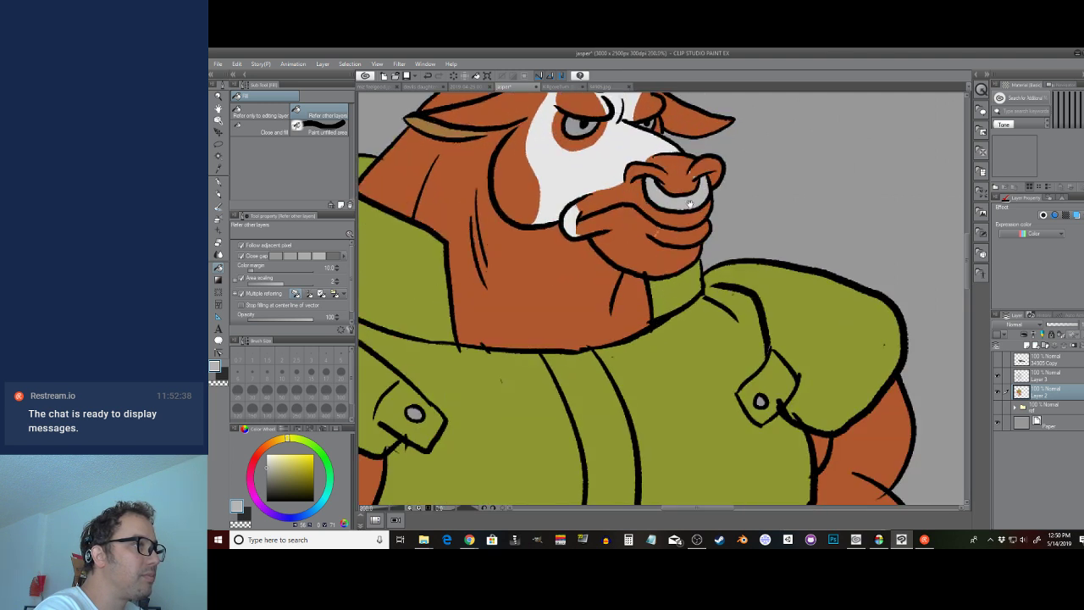
{"action": "key", "text": "p"}
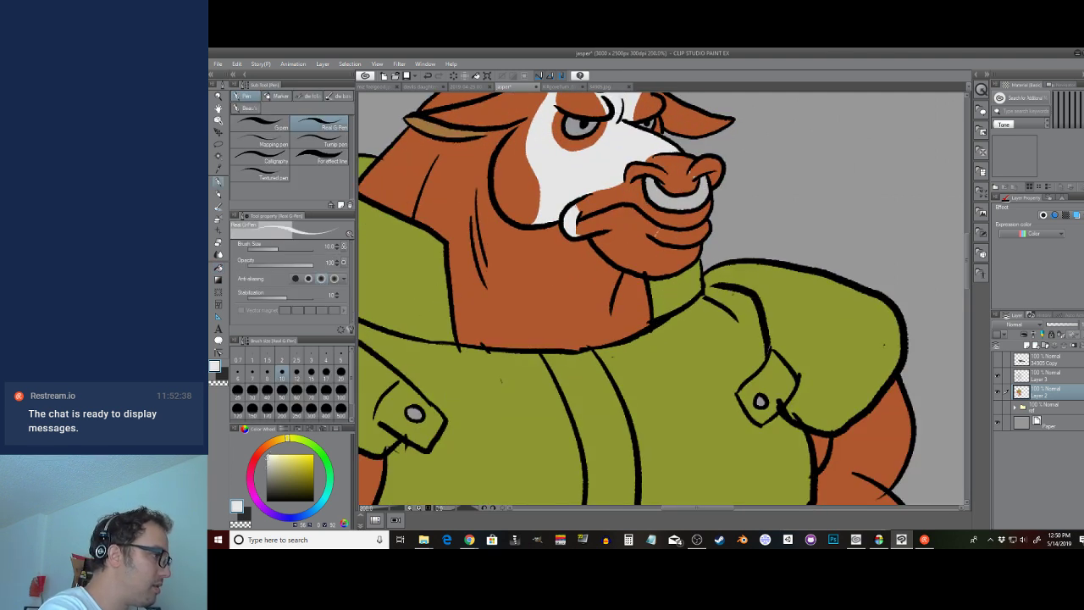
{"action": "left_click_drag", "start_coordinate": [702, 194], "coordinate": [672, 203]}
{"action": "key", "text": "ctrl+z"}
{"action": "key", "text": "ctrl+z"}
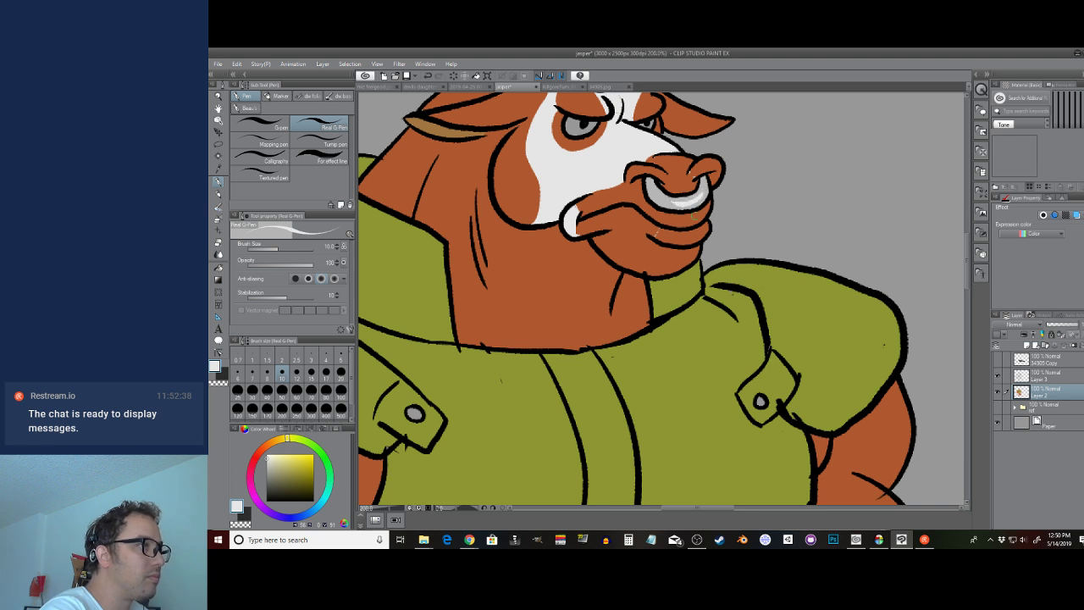
{"action": "scroll", "coordinate": [692, 243], "scroll_direction": "down", "scroll_amount": 3}
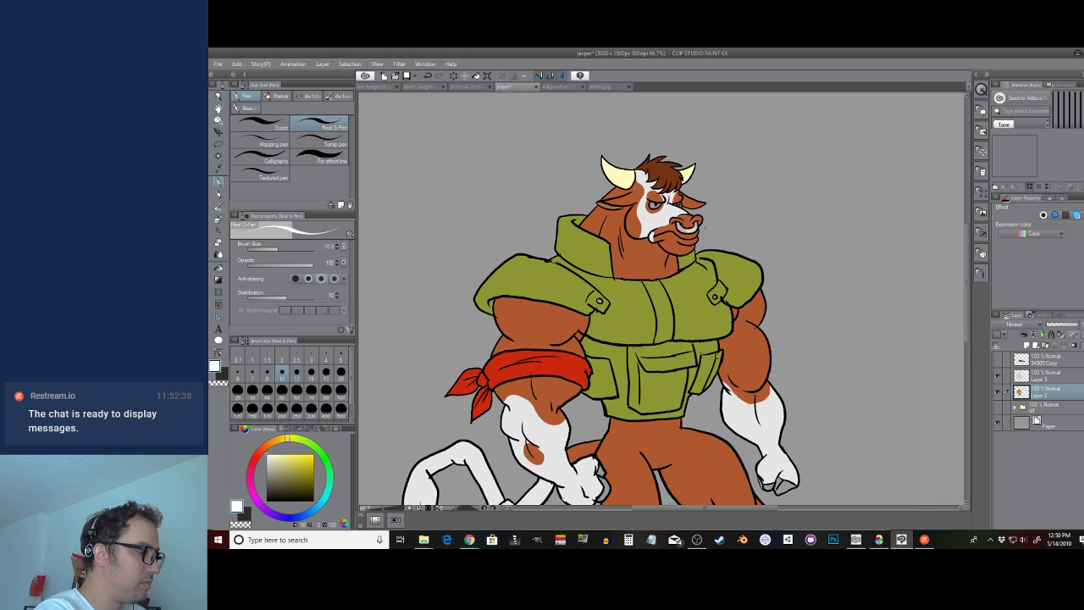
Sample the horns' pale yellow and fill the whites of both eyes with it
{"action": "key", "text": "g"}
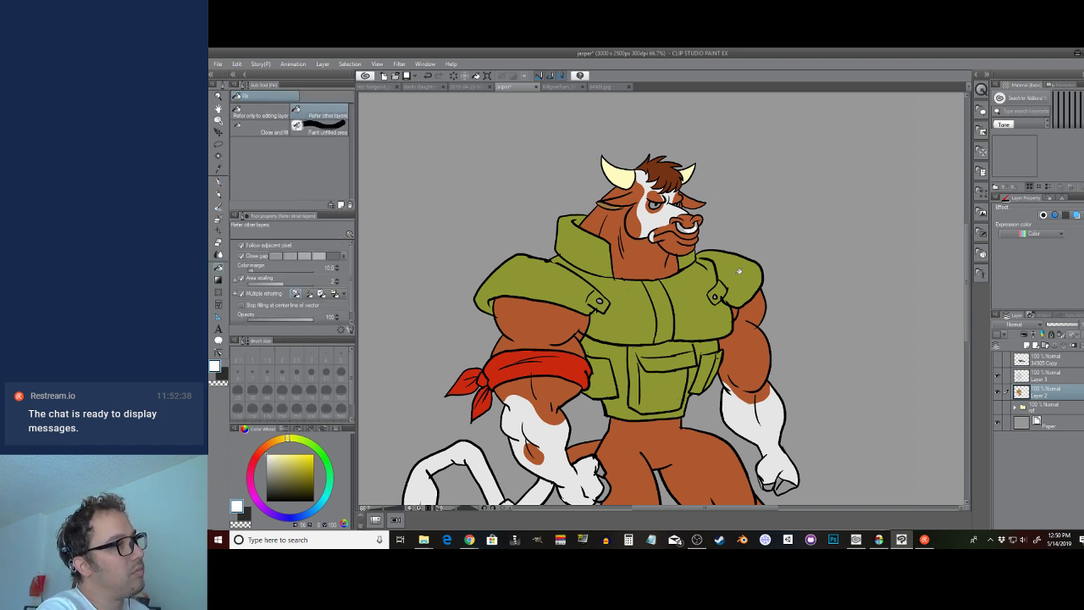
{"action": "key", "text": "ctrl+z"}
{"action": "scroll", "coordinate": [671, 194], "scroll_direction": "up", "scroll_amount": 3}
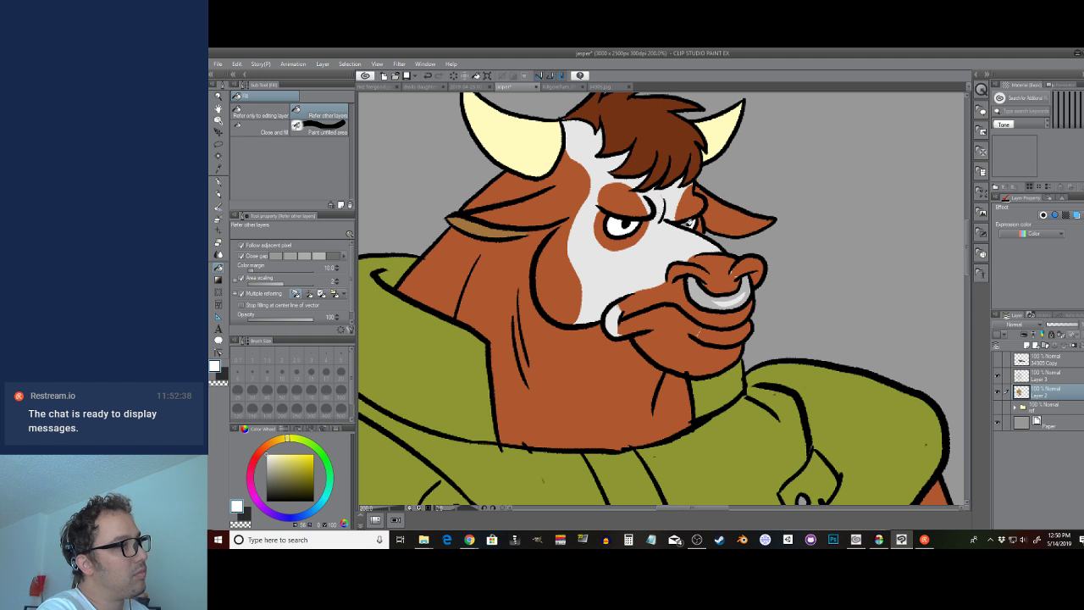
{"action": "key", "text": "i"}
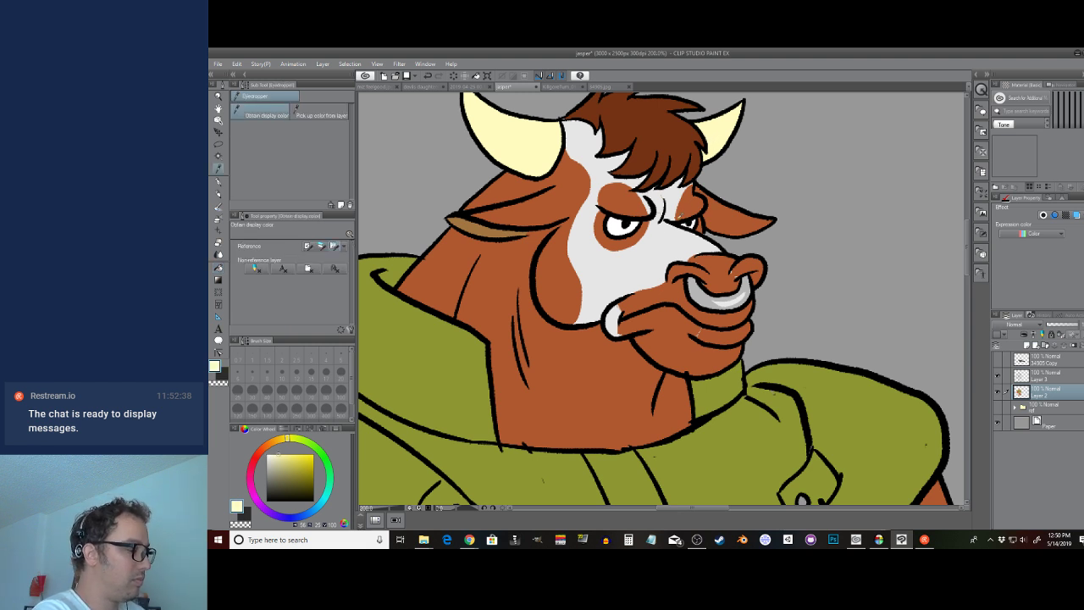
{"action": "key", "text": "g"}
{"action": "left_click", "coordinate": [634, 225]}
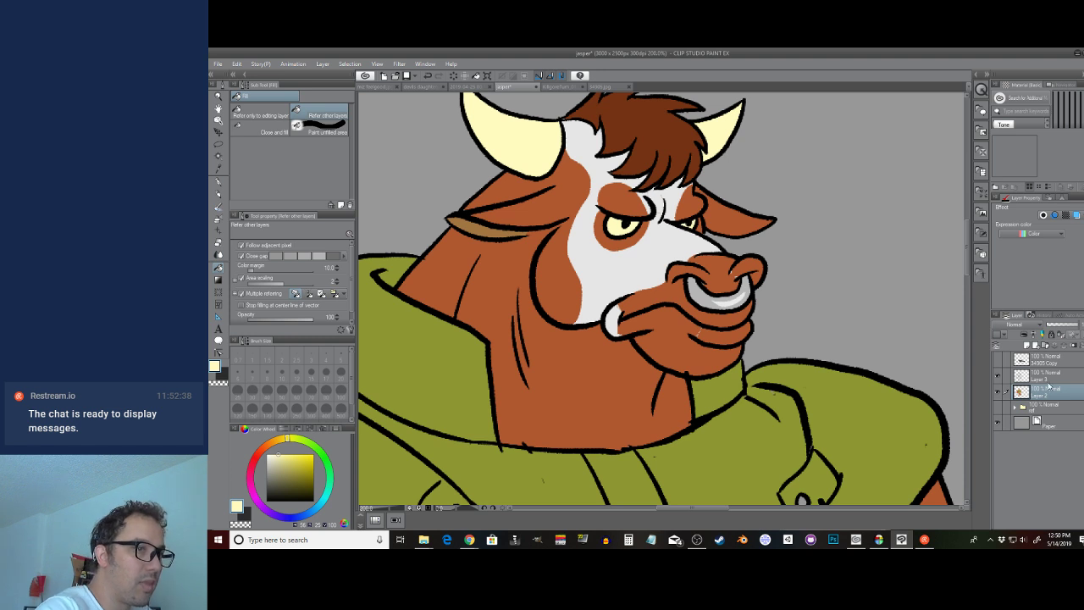
On Layer 3, paint a small bright red iris in the near eye with the Real G-Pen
{"action": "left_click", "coordinate": [1020, 375]}
{"action": "left_click", "coordinate": [998, 376]}
{"action": "left_click", "coordinate": [998, 377]}
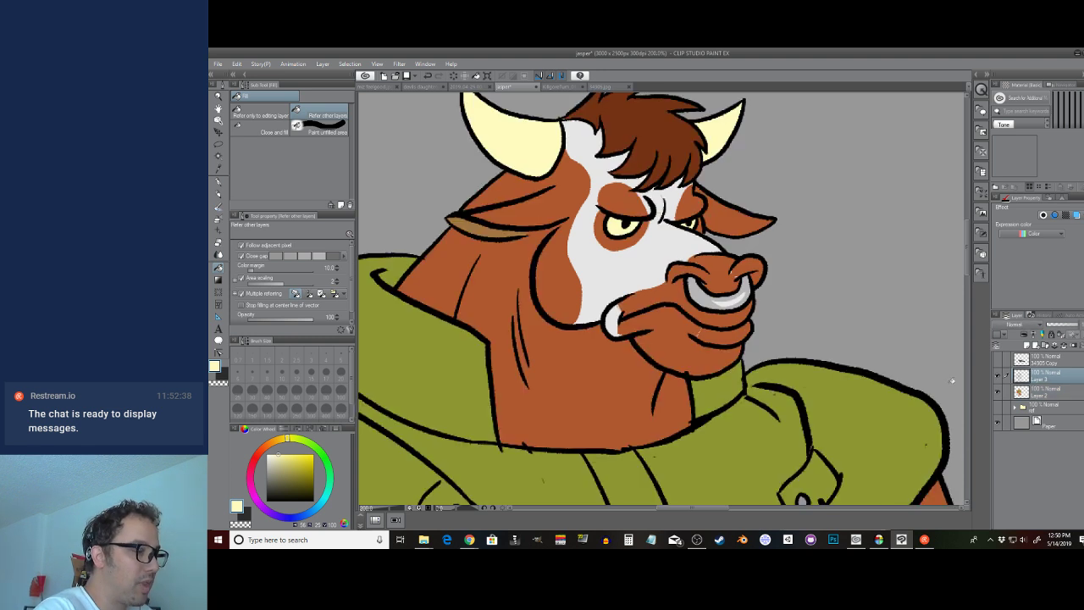
{"action": "key", "text": "p"}
{"action": "left_click", "coordinate": [258, 456]}
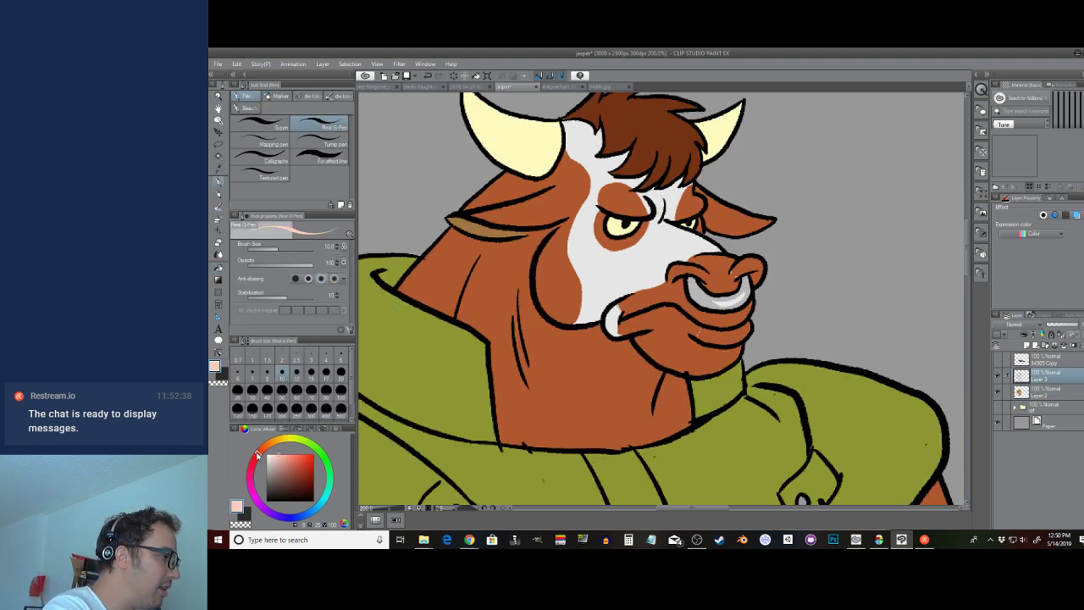
{"action": "left_click", "coordinate": [313, 455]}
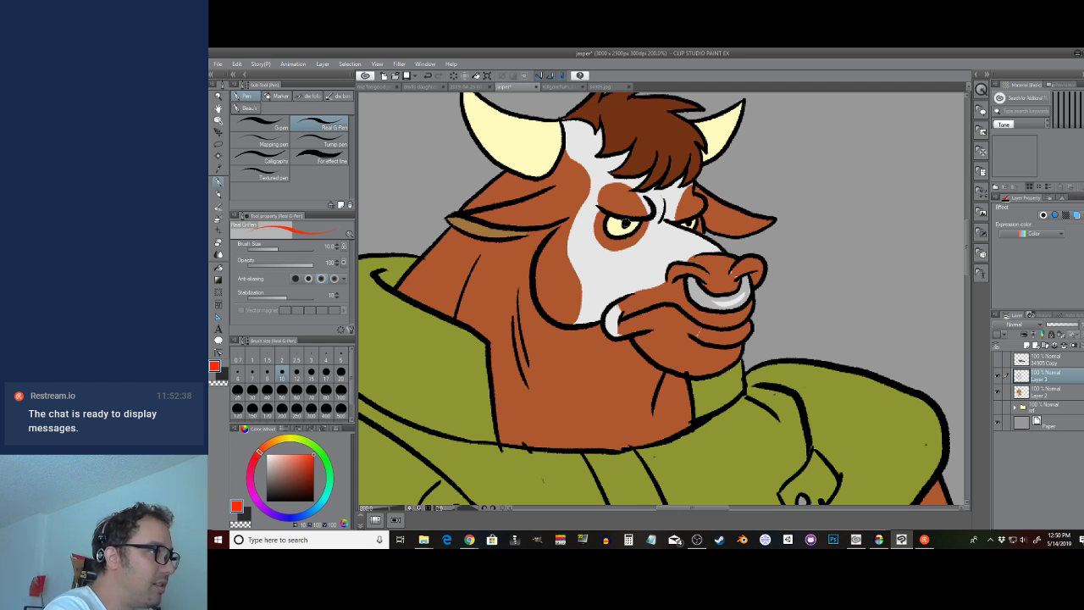
{"action": "left_click_drag", "start_coordinate": [625, 222], "coordinate": [624, 225]}
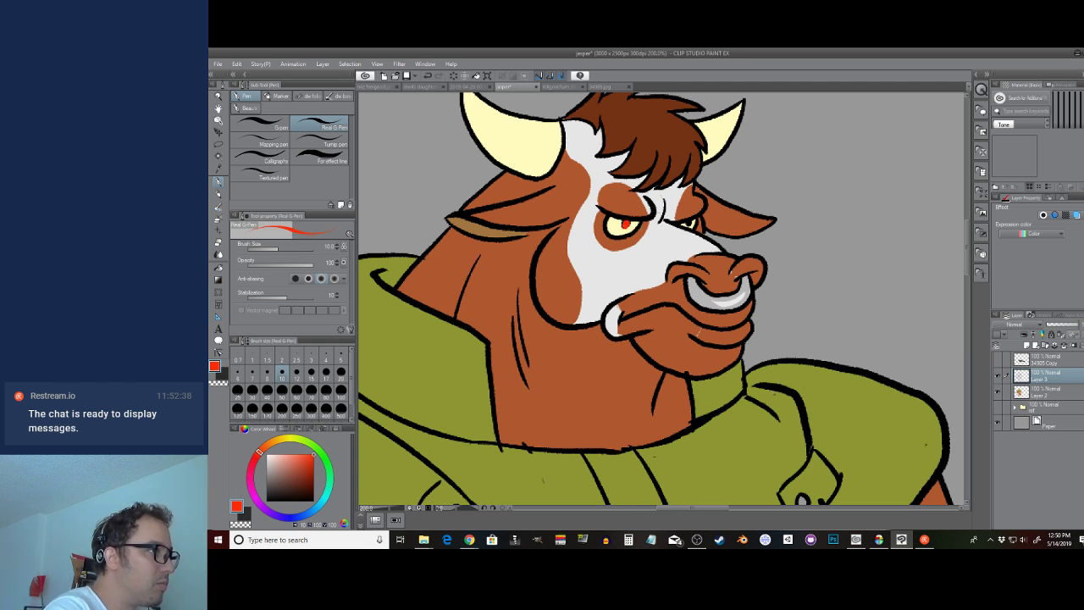
{"action": "key", "text": "ctrl+z"}
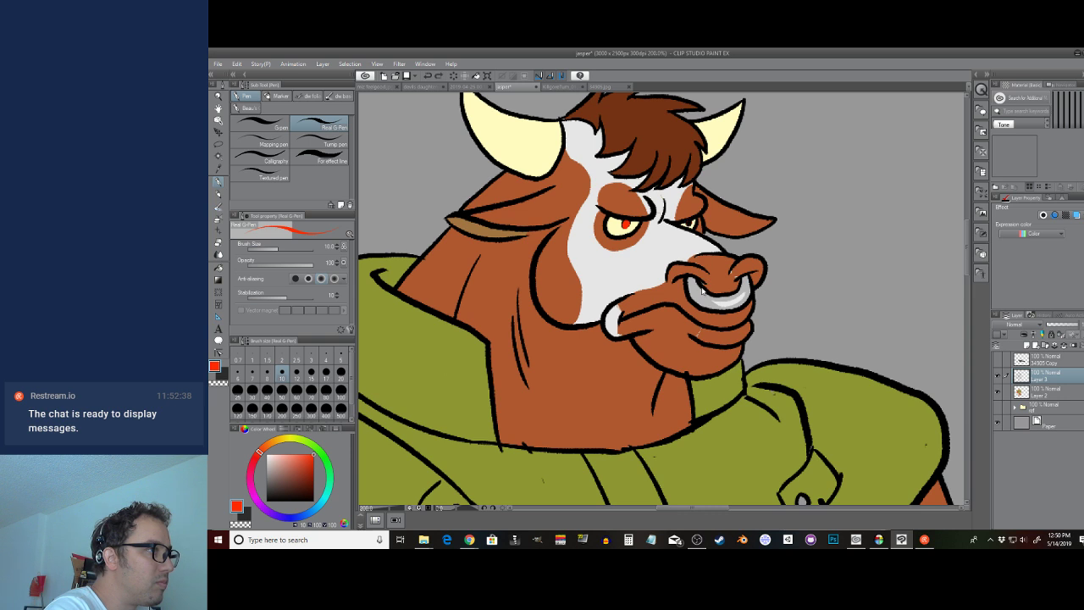
Paint a small bright red iris in the bull's far eye with the Real G-Pen
{"action": "left_click_drag", "start_coordinate": [696, 224], "coordinate": [689, 223]}
{"action": "scroll", "coordinate": [688, 303], "scroll_direction": "down", "scroll_amount": 3}
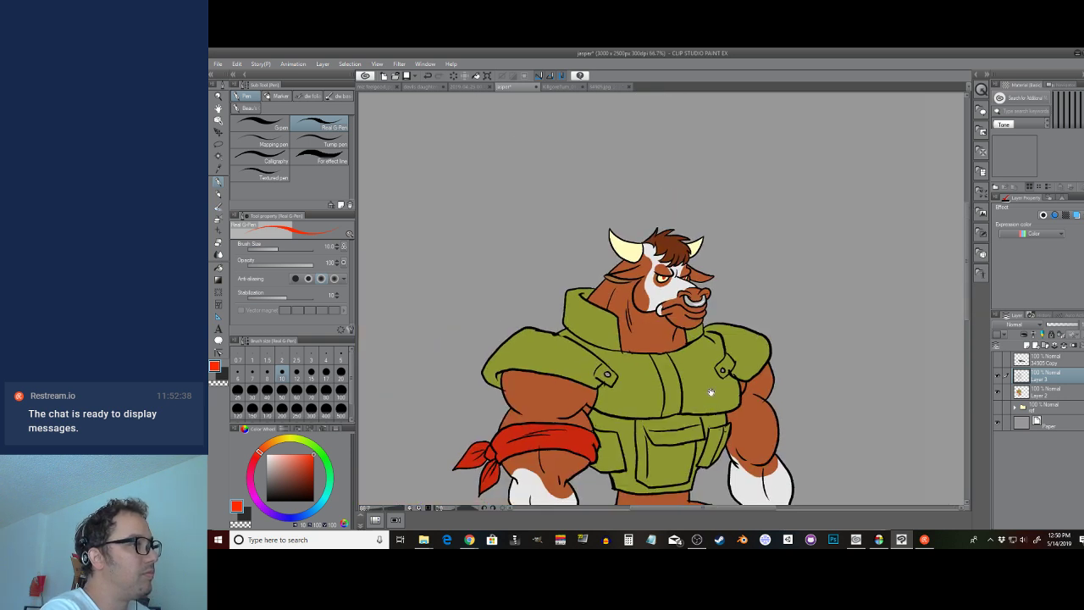
{"action": "scroll", "coordinate": [679, 322], "scroll_direction": "down", "scroll_amount": 1}
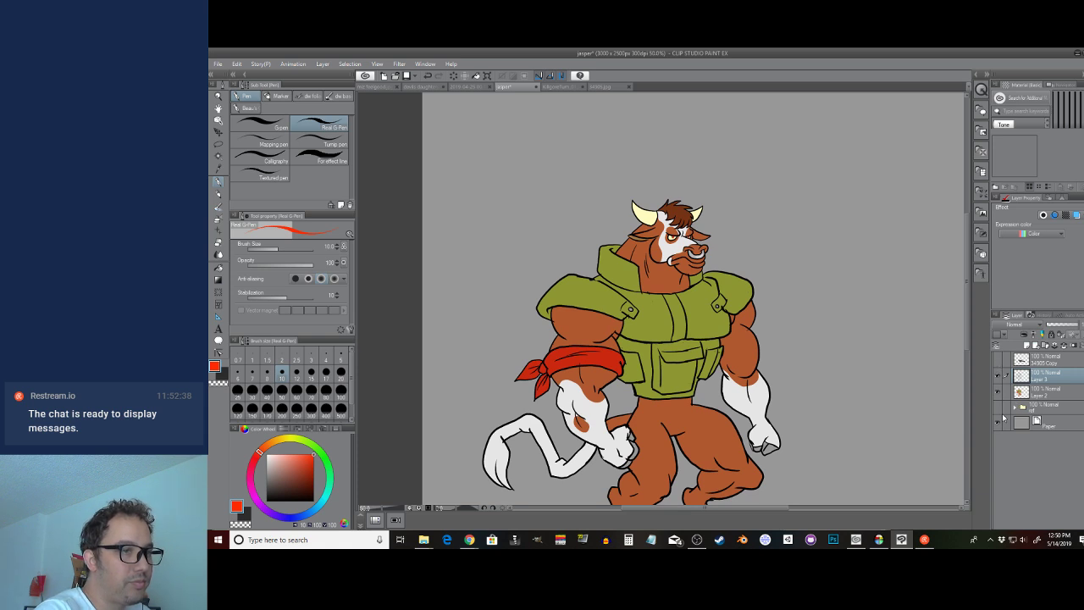
Show the reference folder and sample the dark red iris colour from the grey reference bull's eye
{"action": "left_click", "coordinate": [998, 408]}
{"action": "mouse_move", "coordinate": [877, 358]}
{"action": "left_mouse_down"}
{"action": "mouse_move", "coordinate": [669, 392]}
{"action": "mouse_move", "coordinate": [695, 426]}
{"action": "left_mouse_up"}
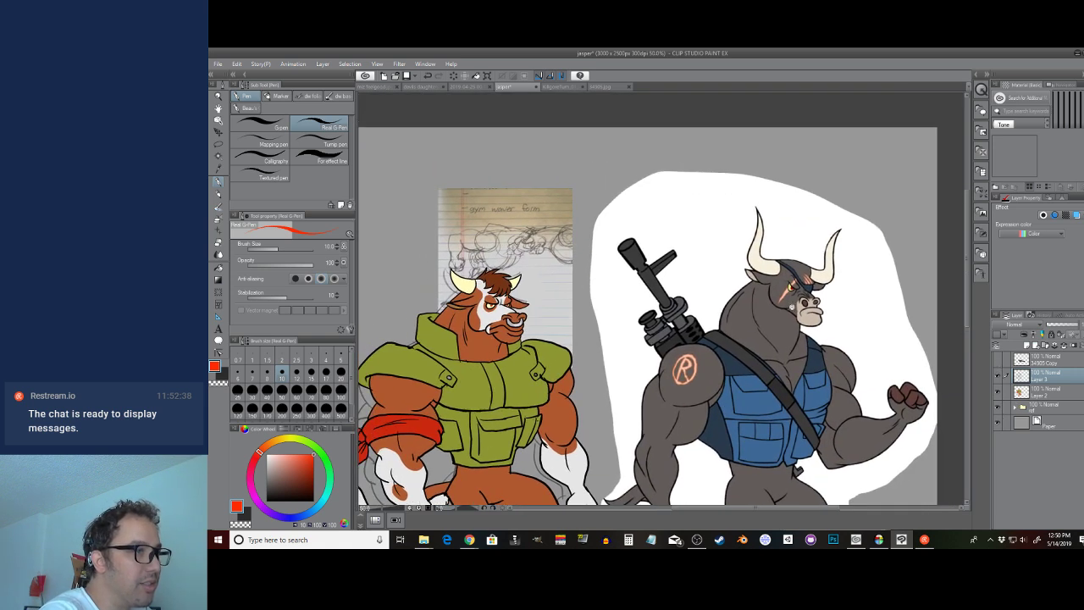
{"action": "scroll", "coordinate": [794, 306], "scroll_direction": "up", "scroll_amount": 3}
{"action": "scroll", "coordinate": [698, 387], "scroll_direction": "down", "scroll_amount": 2}
{"action": "left_click_drag", "start_coordinate": [471, 490], "coordinate": [693, 294]}
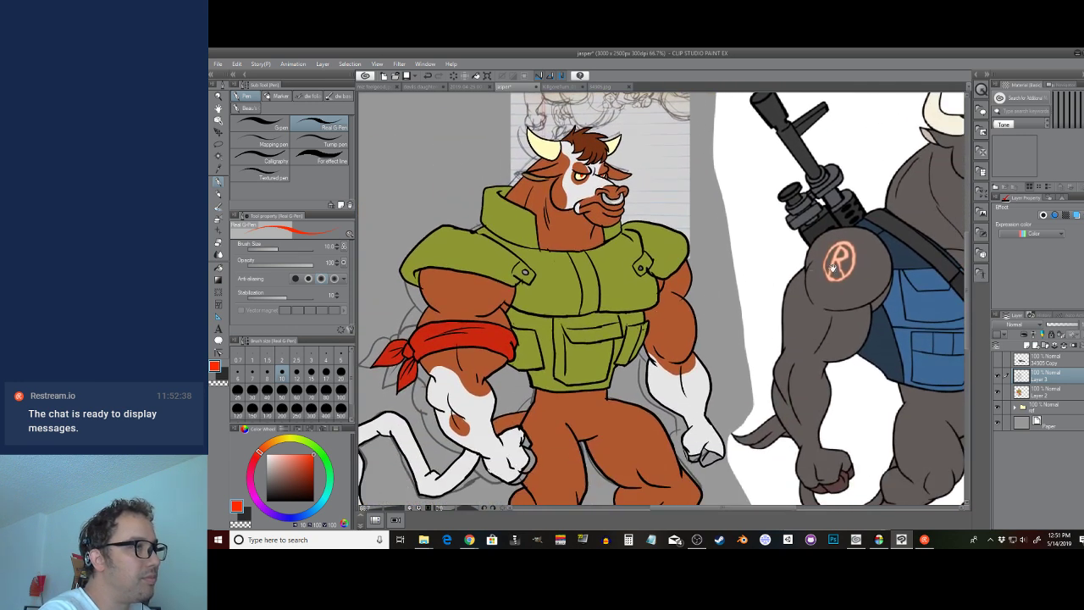
{"action": "left_click_drag", "start_coordinate": [832, 264], "coordinate": [623, 366]}
{"action": "scroll", "coordinate": [760, 272], "scroll_direction": "up", "scroll_amount": 1}
{"action": "scroll", "coordinate": [770, 251], "scroll_direction": "up", "scroll_amount": 1}
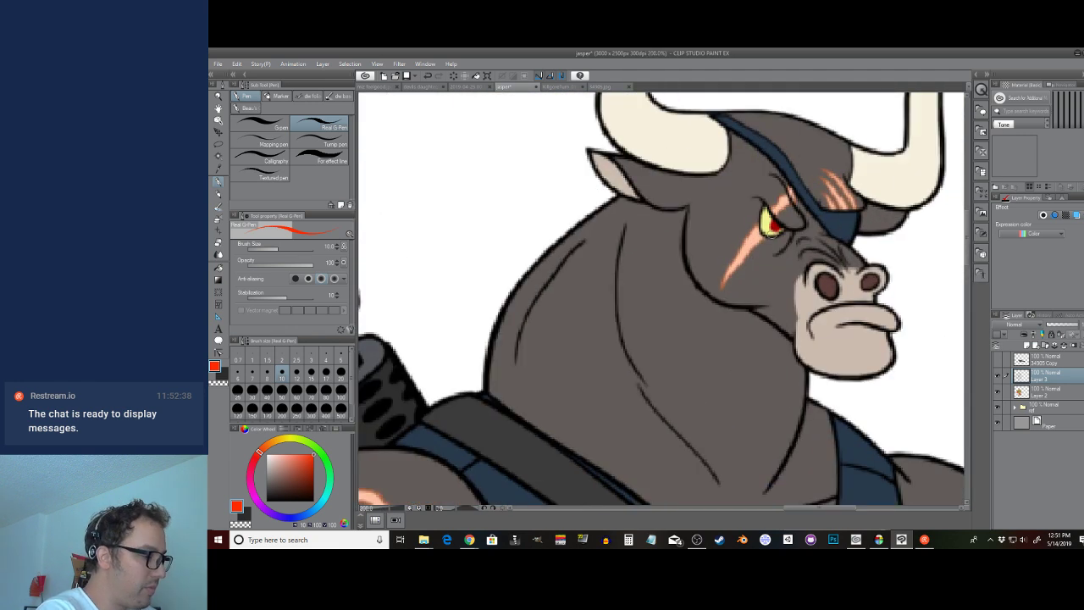
{"action": "key", "text": "i"}
{"action": "left_click", "coordinate": [777, 223]}
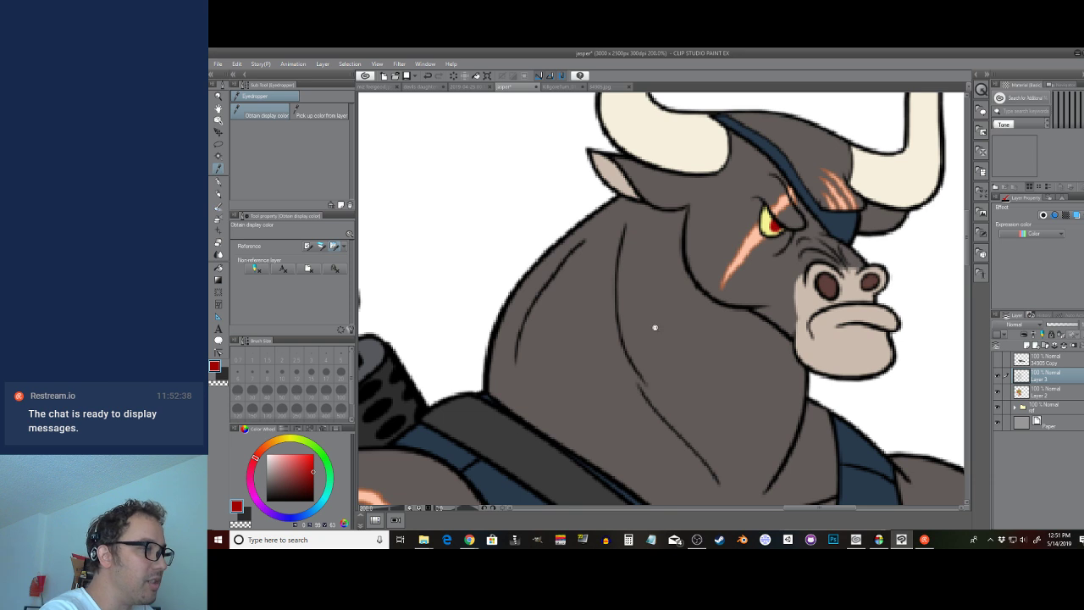
Recolour the brown bull's irises with the sampled dark red using the Fill tool
{"action": "scroll", "coordinate": [655, 326], "scroll_direction": "down", "scroll_amount": 1}
{"action": "scroll", "coordinate": [656, 326], "scroll_direction": "down", "scroll_amount": 2}
{"action": "left_click_drag", "start_coordinate": [380, 349], "coordinate": [643, 317]}
{"action": "scroll", "coordinate": [547, 285], "scroll_direction": "up", "scroll_amount": 2}
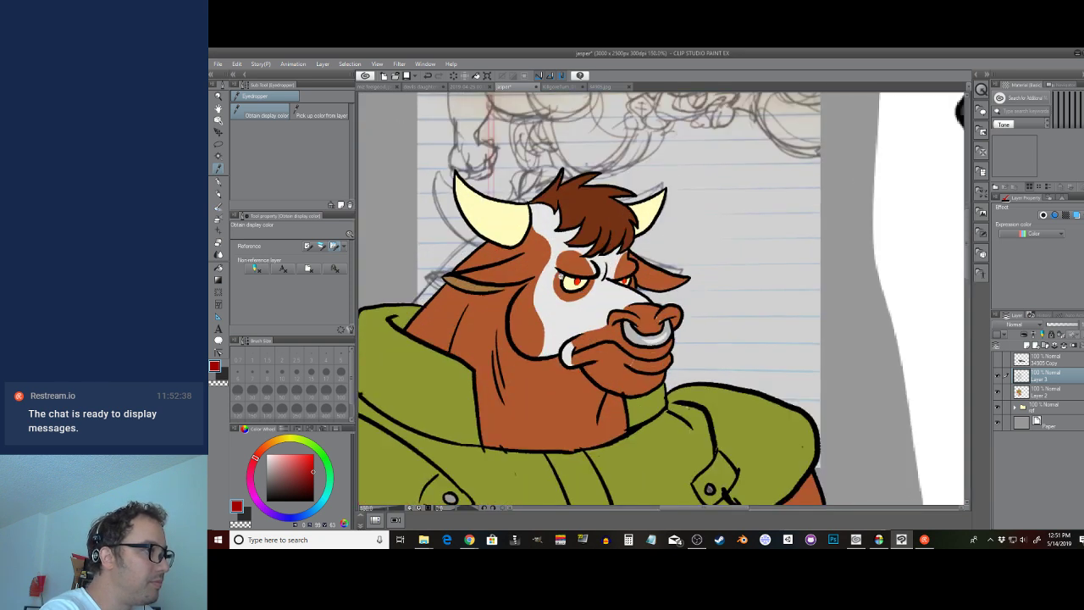
{"action": "key", "text": "g"}
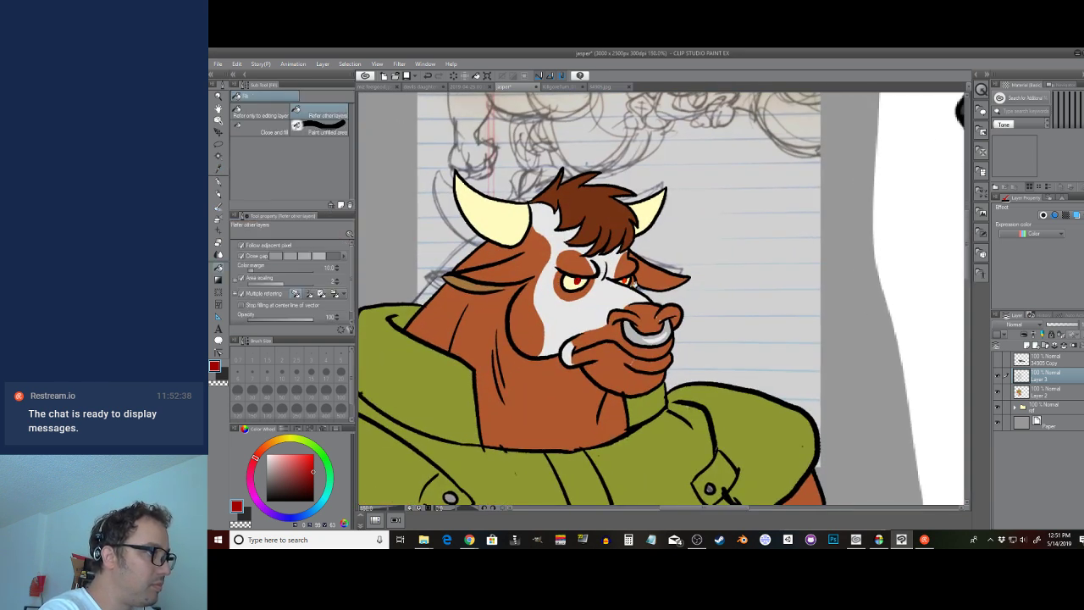
Compare the brown bull with the full reference artwork, and hide the reference folder
{"action": "scroll", "coordinate": [644, 364], "scroll_direction": "down", "scroll_amount": 3}
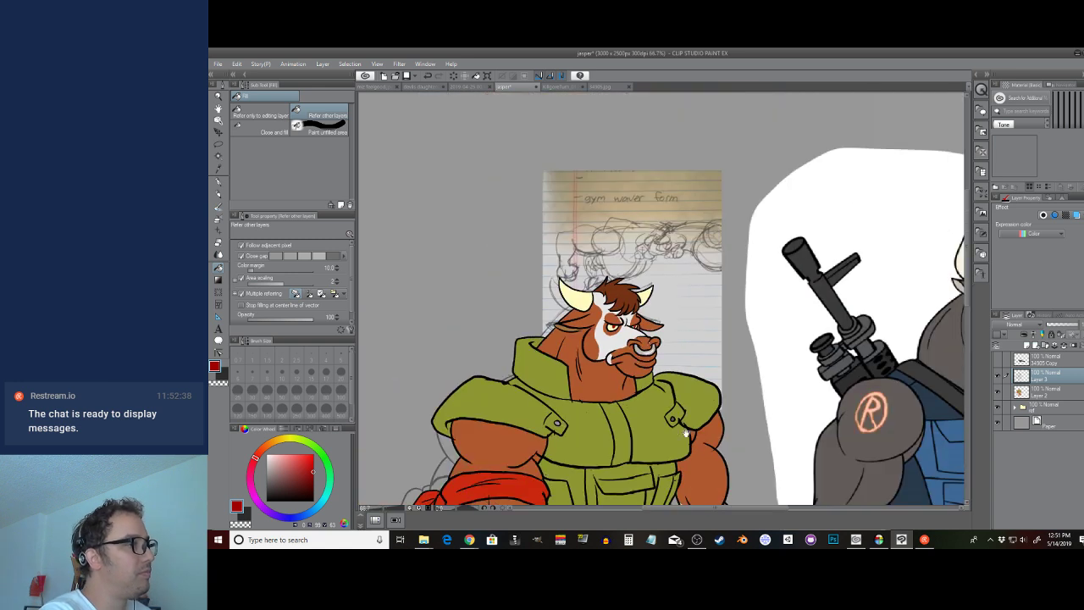
{"action": "scroll", "coordinate": [677, 295], "scroll_direction": "down", "scroll_amount": 3}
{"action": "scroll", "coordinate": [679, 294], "scroll_direction": "down", "scroll_amount": 3}
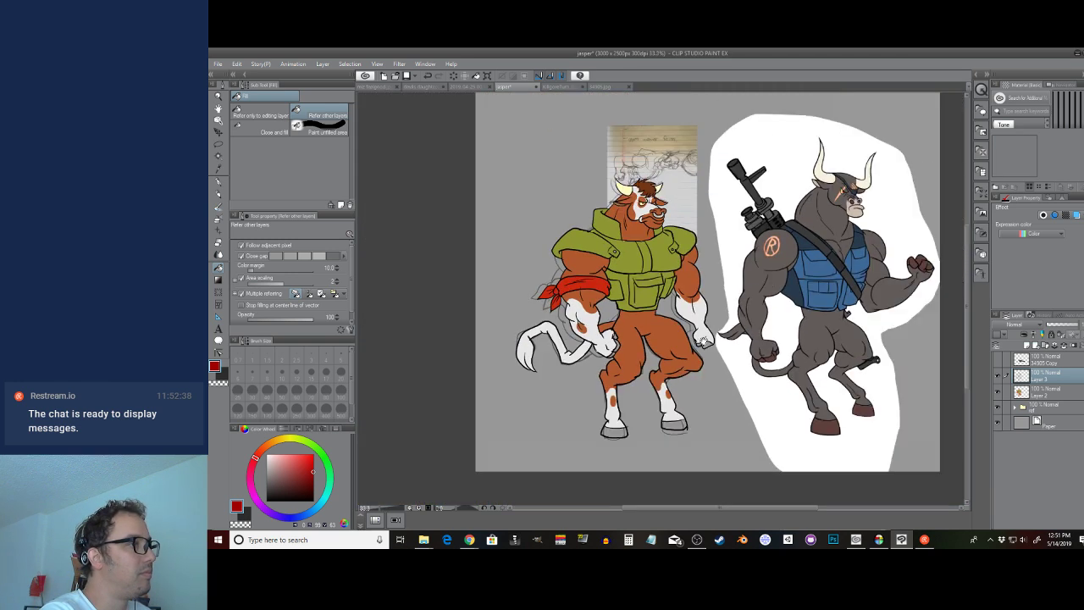
{"action": "left_click_drag", "start_coordinate": [695, 354], "coordinate": [697, 352]}
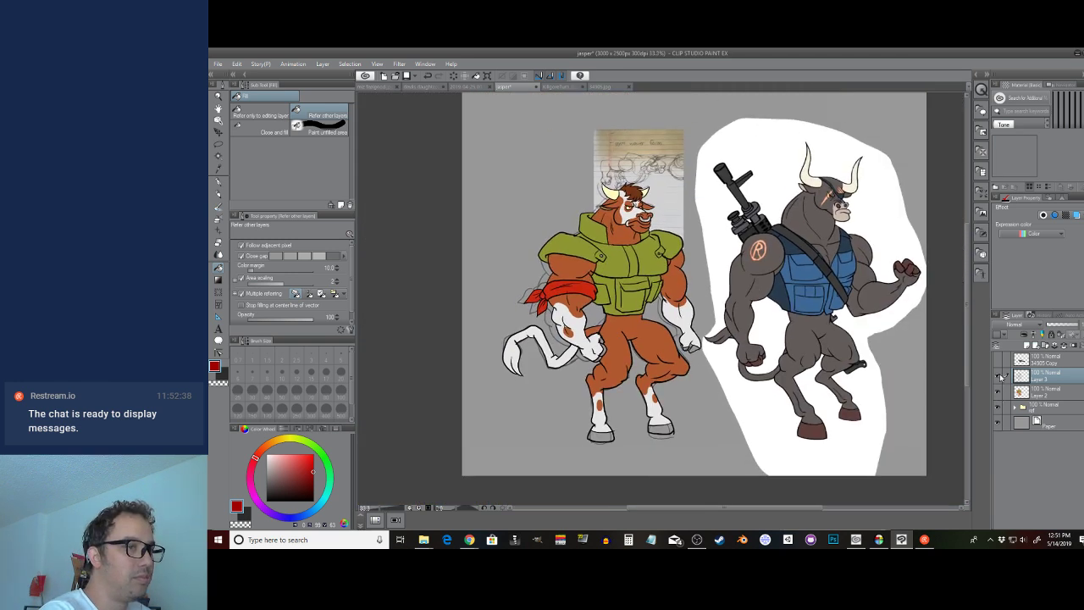
{"action": "left_click", "coordinate": [998, 409]}
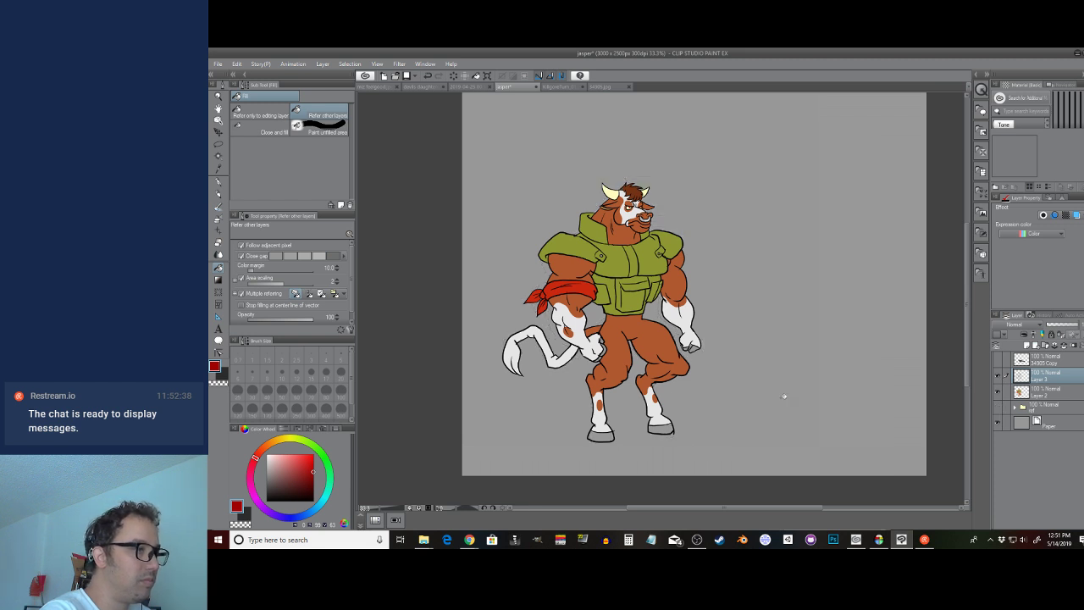
{"action": "scroll", "coordinate": [613, 334], "scroll_direction": "up", "scroll_amount": 1}
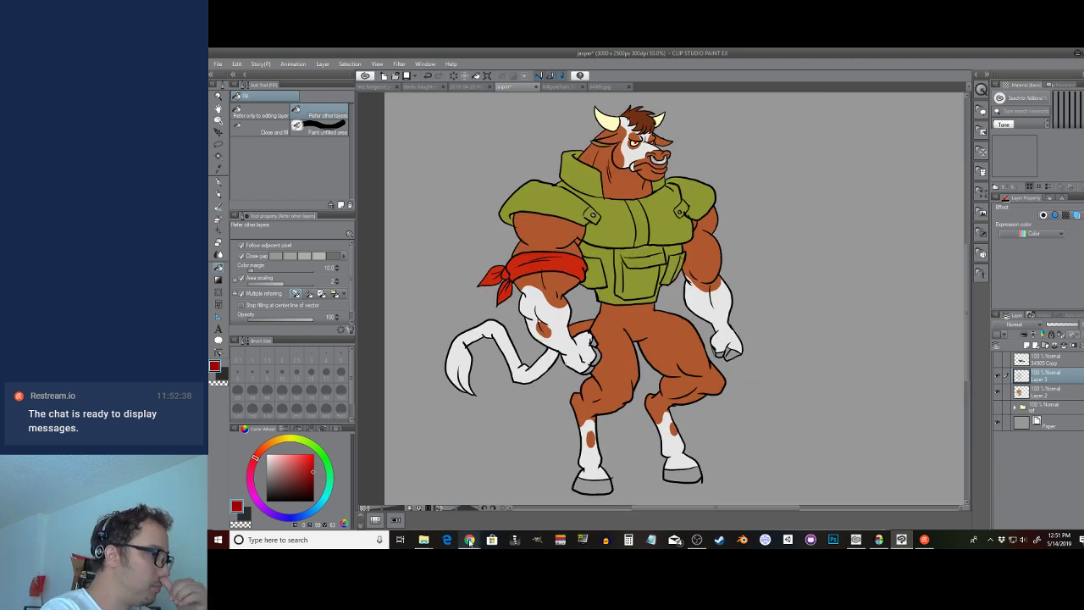
Switch to Chrome, examine several bull photos in the image search results, and return to Clip Studio Paint
{"action": "mouse_move", "coordinate": [470, 542]}
{"action": "left_click", "coordinate": [496, 506]}
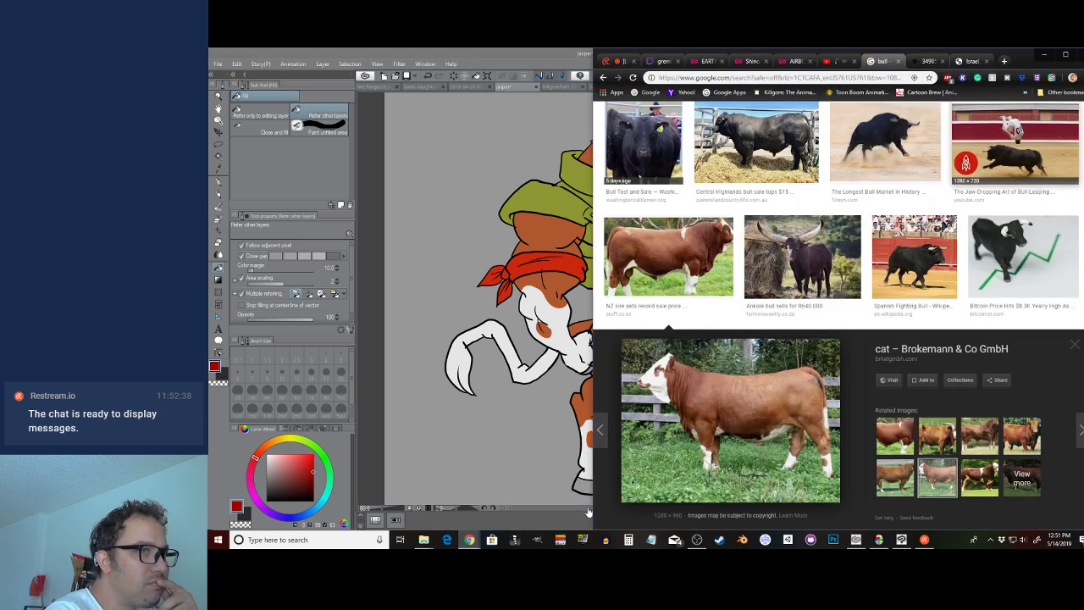
{"action": "left_click", "coordinate": [885, 140]}
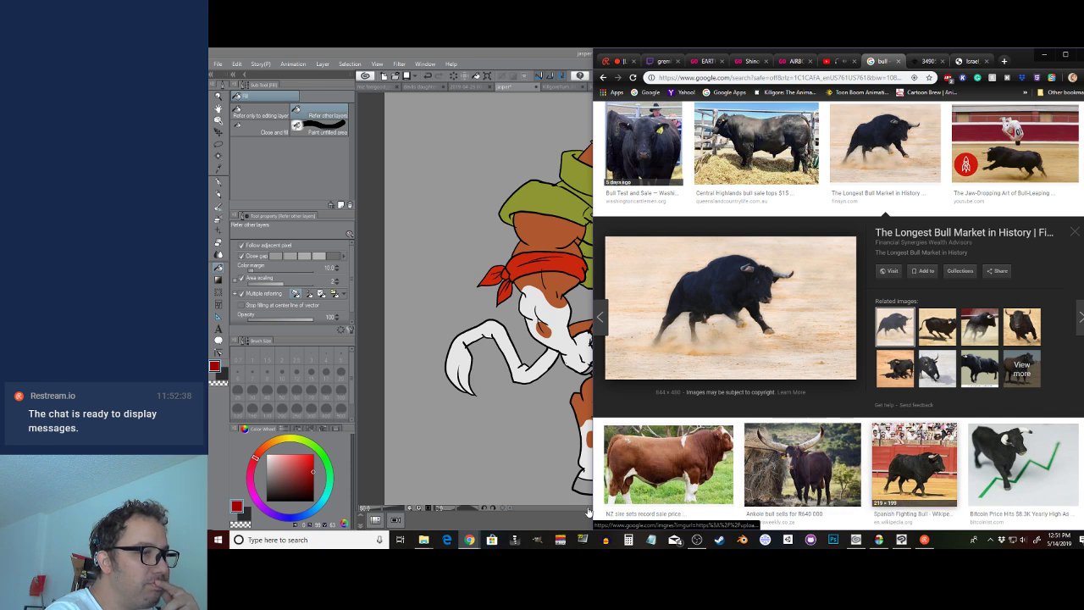
{"action": "left_click", "coordinate": [803, 464]}
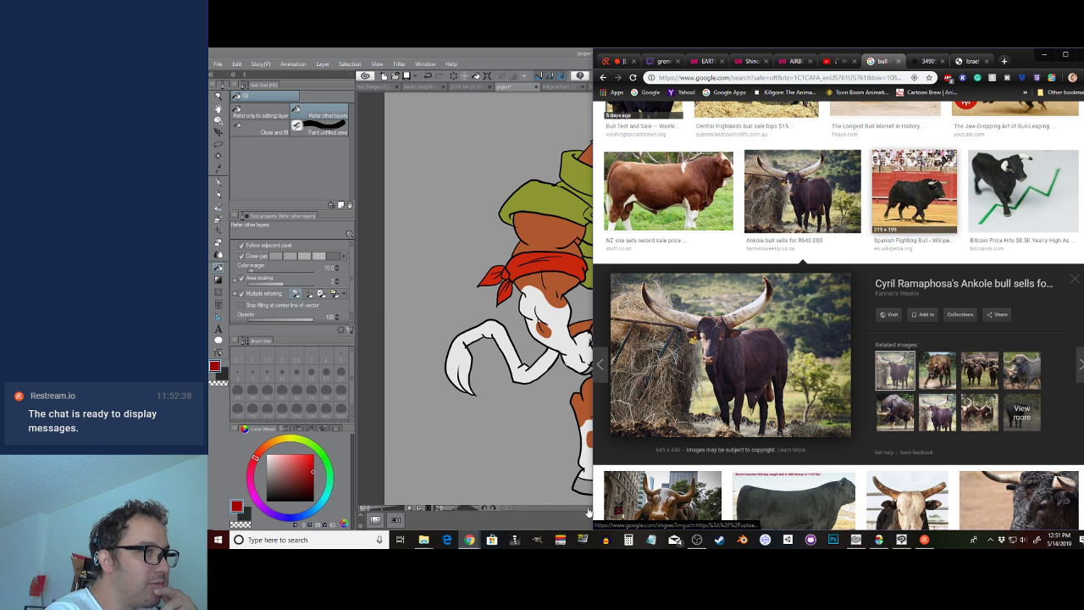
{"action": "key", "text": "Right"}
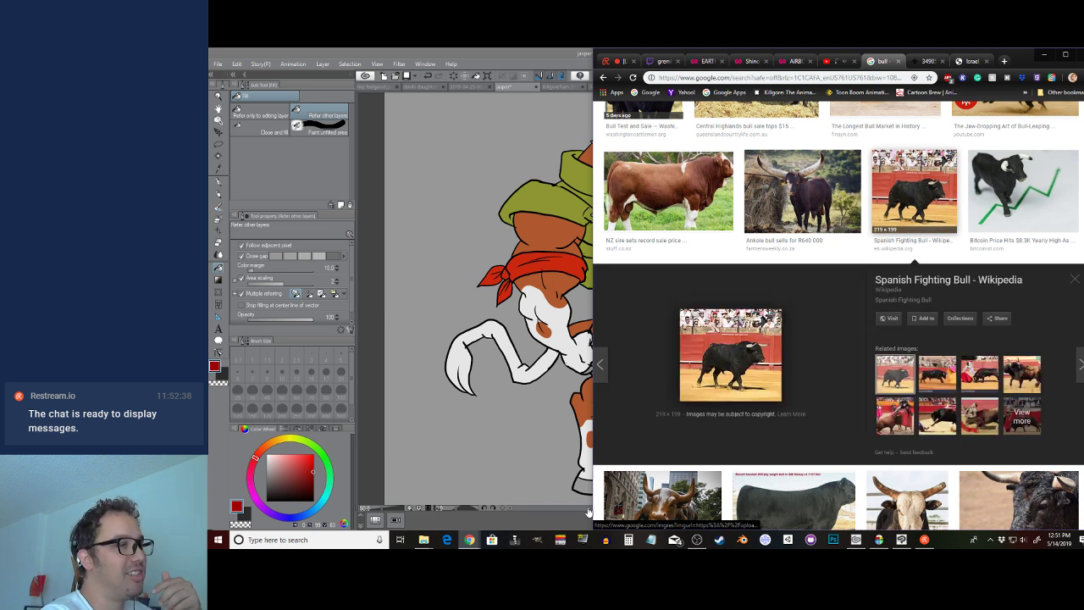
{"action": "left_click", "coordinate": [566, 63]}
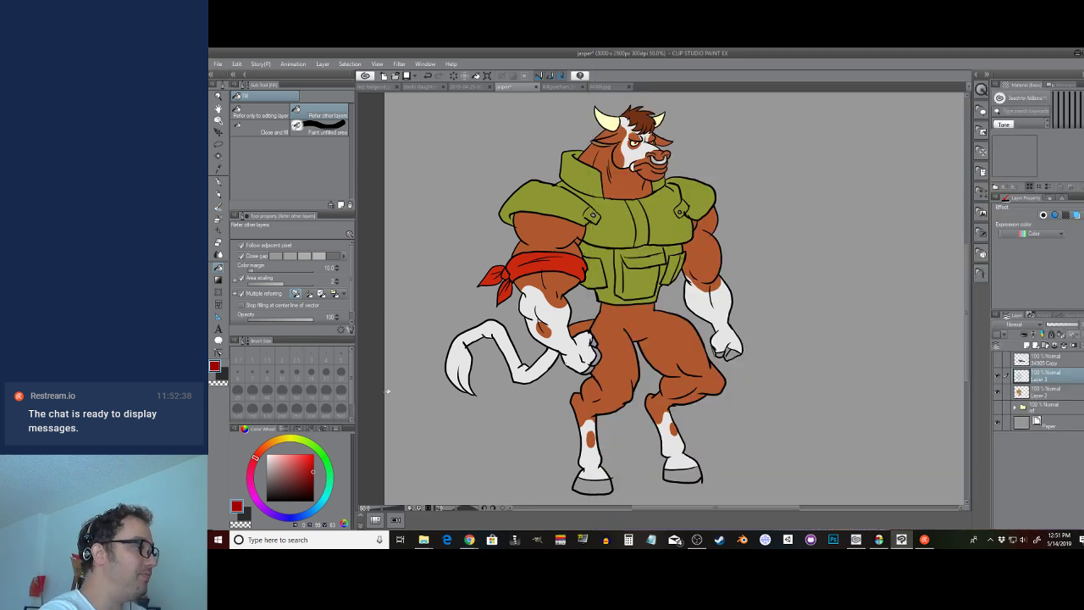
Try filling the hoof-like fingertips of the hand beside the tail with a muted yellow on Layer 3
{"action": "left_click", "coordinate": [288, 440]}
{"action": "left_click_drag", "start_coordinate": [292, 465], "coordinate": [286, 468]}
{"action": "left_click", "coordinate": [597, 357]}
{"action": "key", "text": "ctrl+z"}
On Layer 2, choose a muted tan and fill both hooves and the hoof-like fingertips of both hands
{"action": "left_click", "coordinate": [1027, 396]}
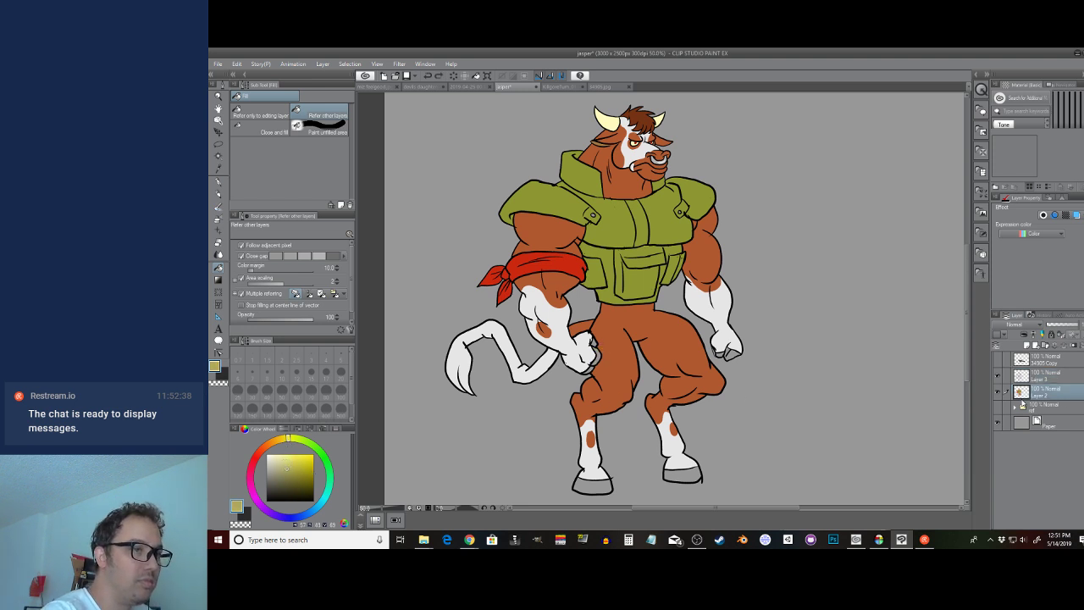
{"action": "left_click", "coordinate": [284, 446]}
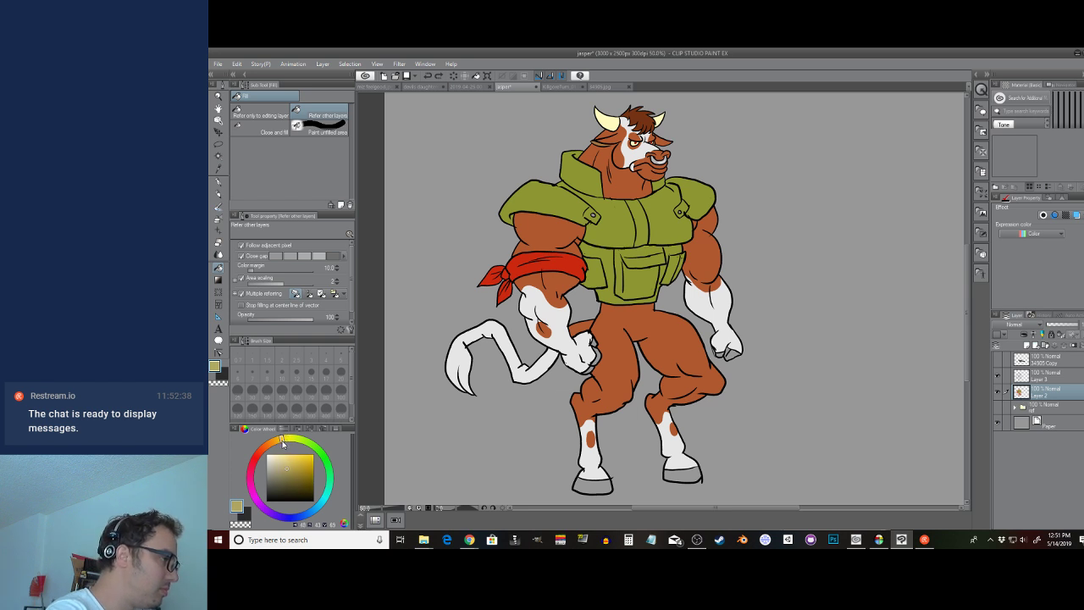
{"action": "left_click_drag", "start_coordinate": [293, 465], "coordinate": [293, 468]}
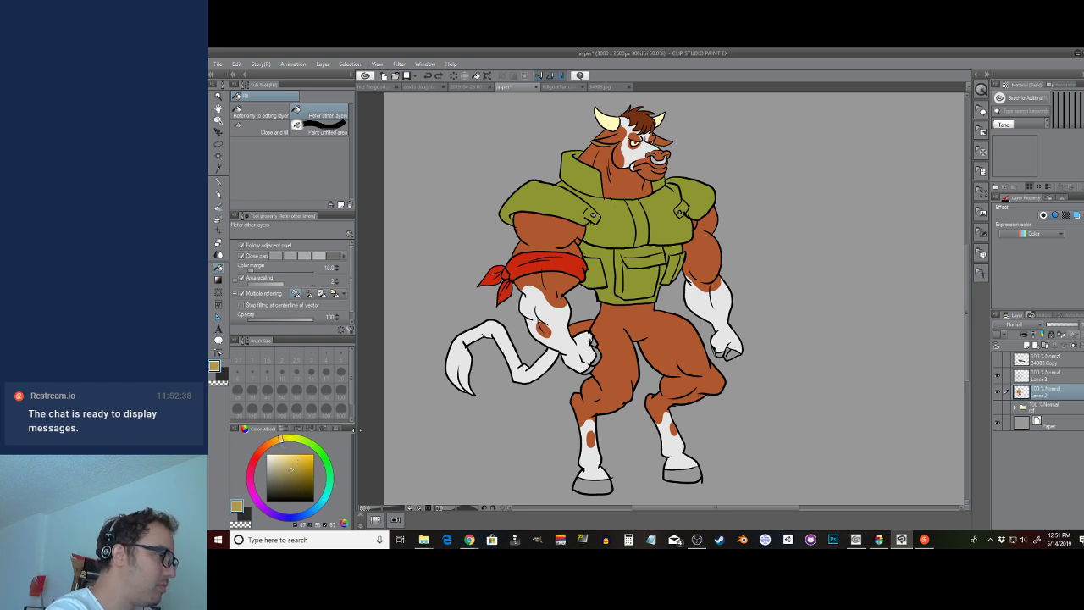
{"action": "left_click", "coordinate": [286, 461]}
{"action": "left_click", "coordinate": [289, 464]}
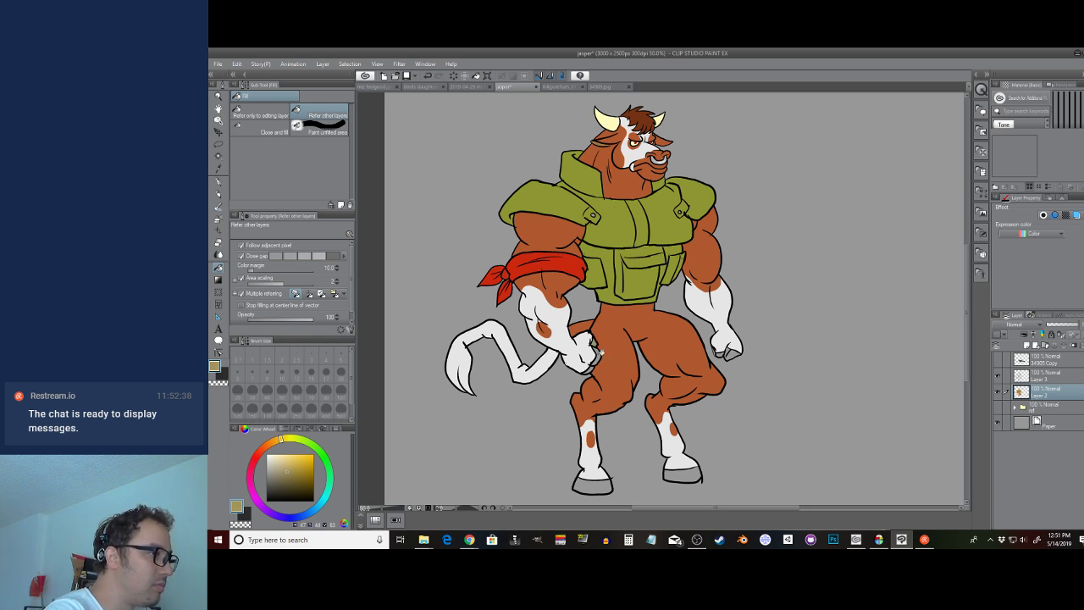
{"action": "left_click", "coordinate": [601, 484]}
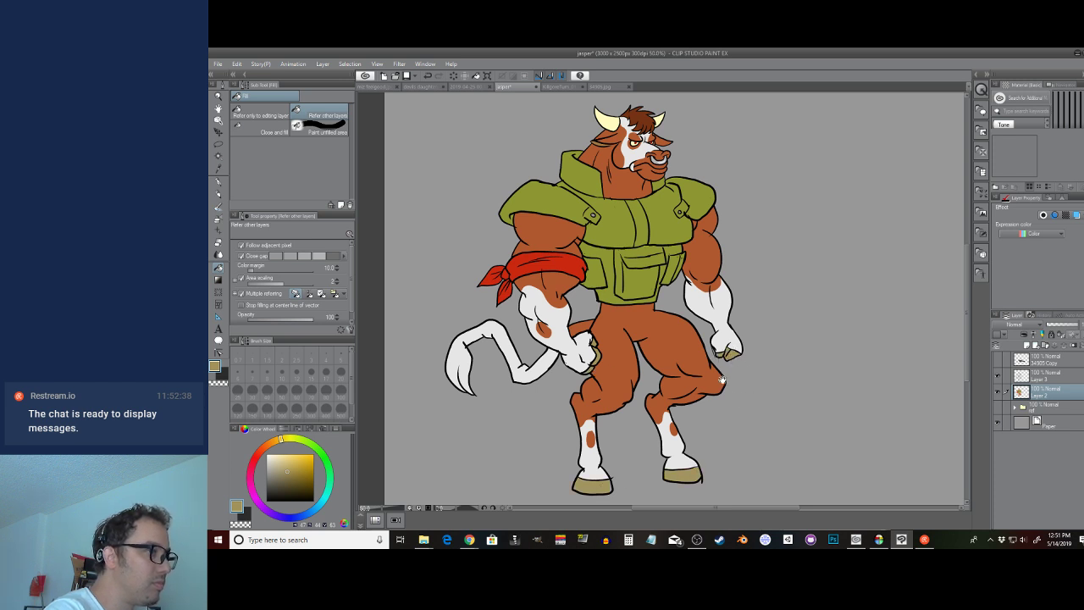
{"action": "scroll", "coordinate": [725, 373], "scroll_direction": "up", "scroll_amount": 2}
{"action": "scroll", "coordinate": [722, 374], "scroll_direction": "down", "scroll_amount": 2}
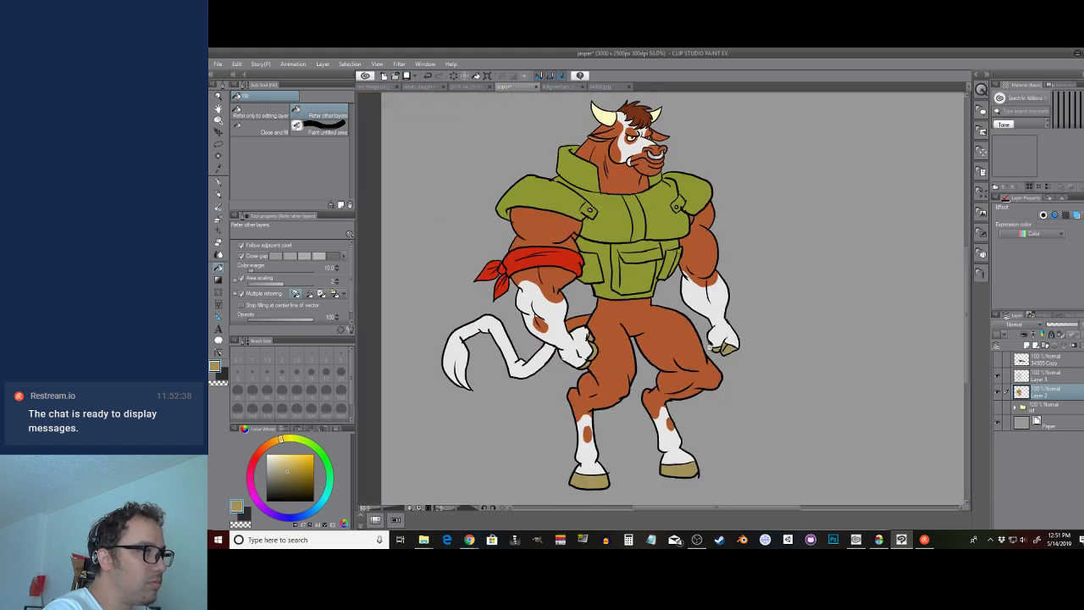
{"action": "scroll", "coordinate": [723, 278], "scroll_direction": "down", "scroll_amount": 1}
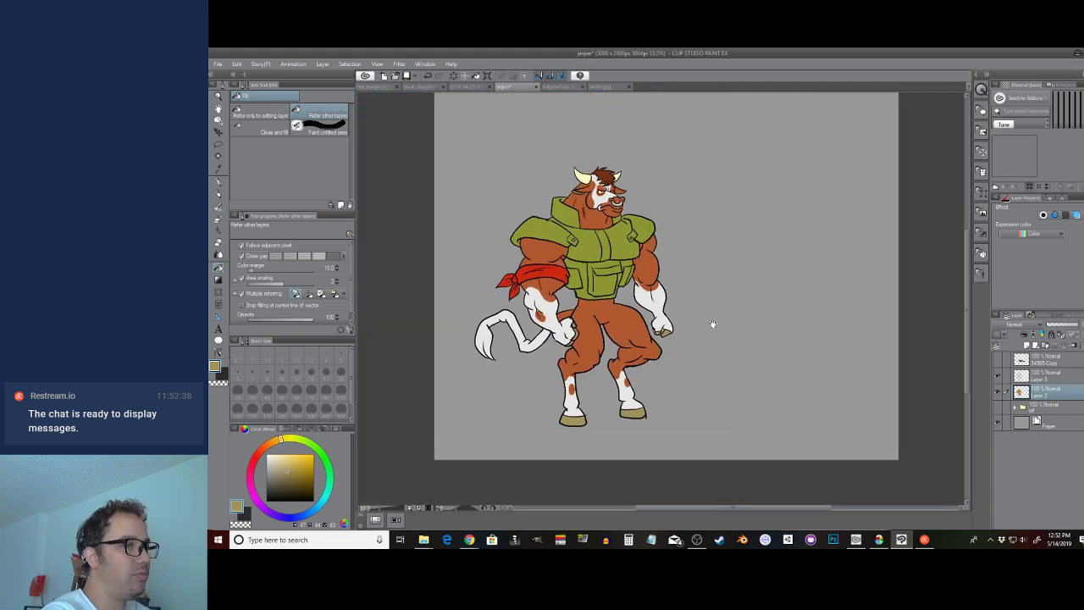
Expand the reference folder, move the grey reference bull's layer out below it, and make that layer visible
{"action": "left_click", "coordinate": [1014, 406]}
{"action": "left_click", "coordinate": [1032, 457]}
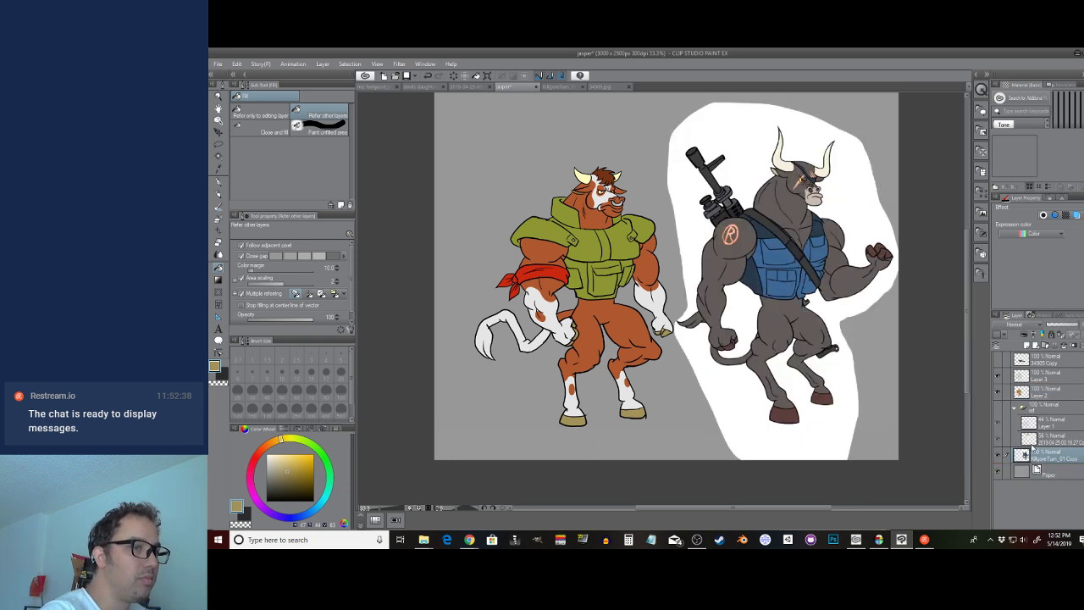
Try Convert brightness to opacity on the grey reference bull's layer
{"action": "left_click", "coordinate": [238, 66]}
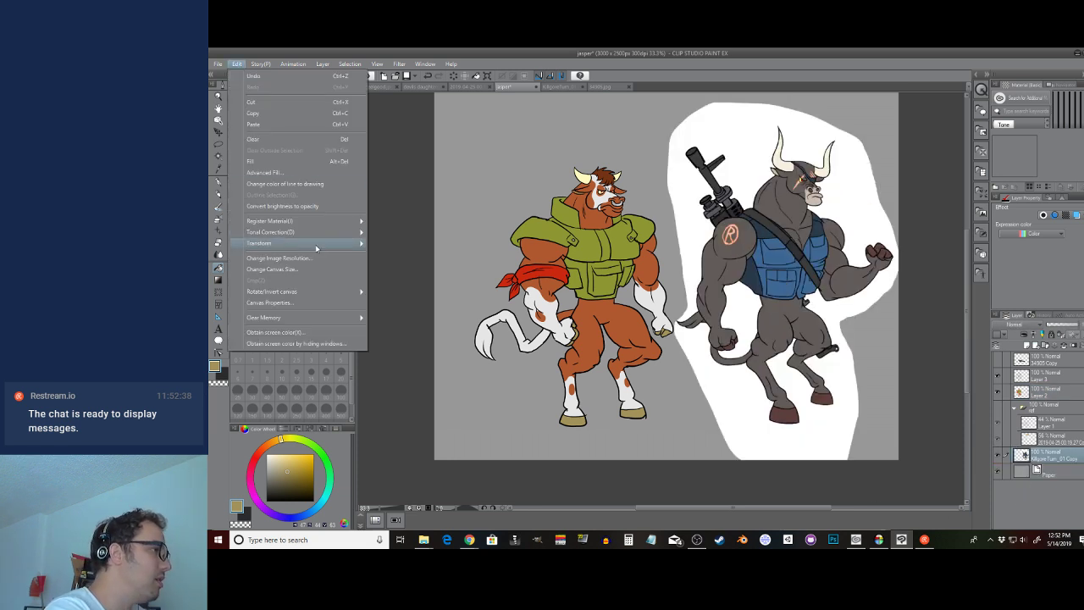
{"action": "mouse_move", "coordinate": [319, 235]}
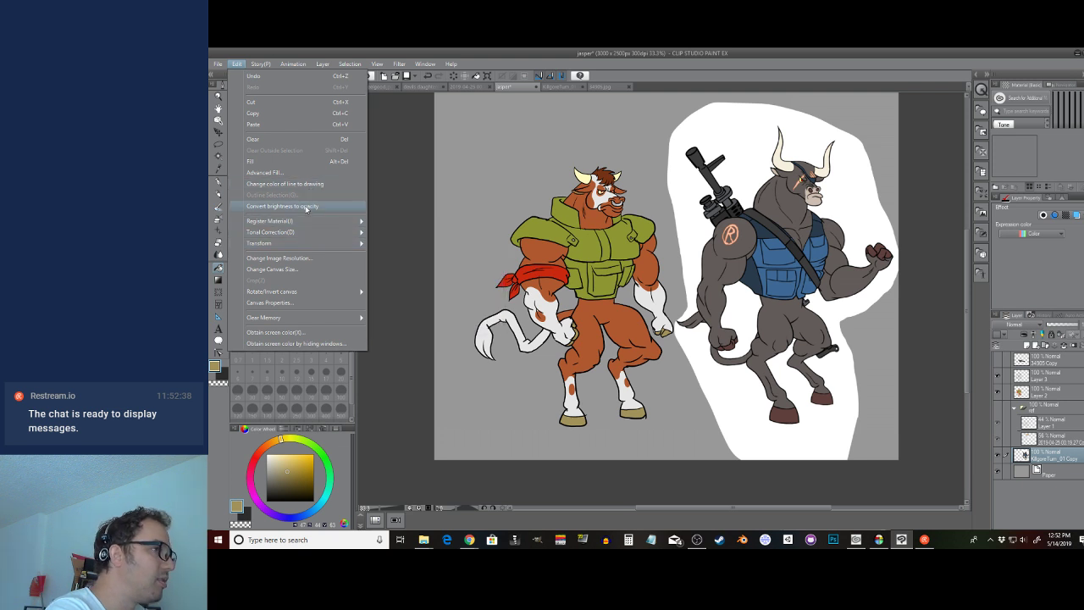
{"action": "left_click", "coordinate": [306, 208]}
{"action": "key", "text": "ctrl+z"}
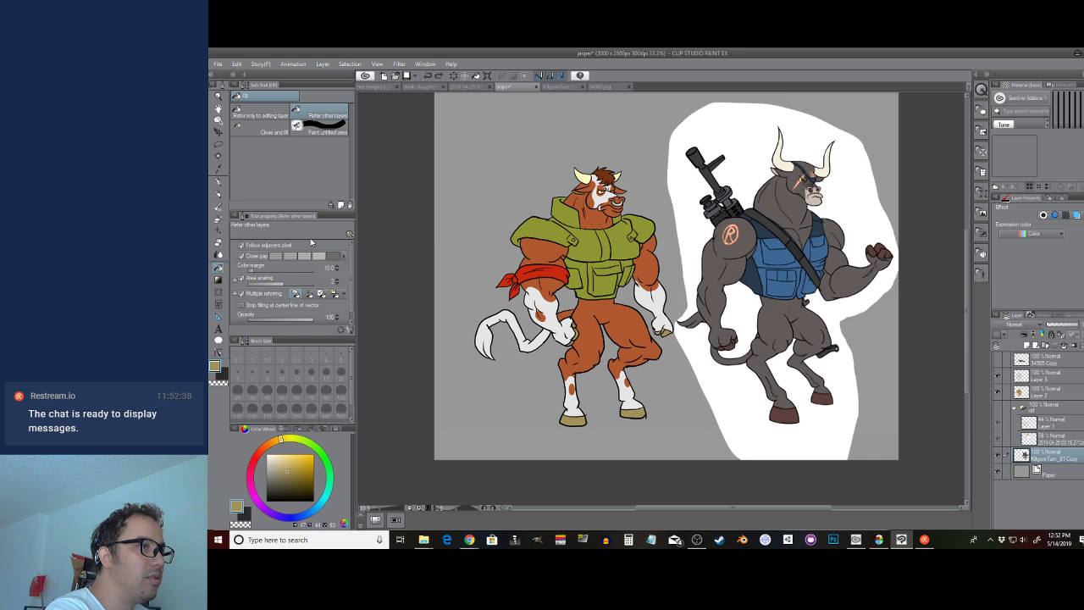
Auto-select the white background around the grey reference bull, delete it and clear the selection
{"action": "left_click", "coordinate": [217, 156]}
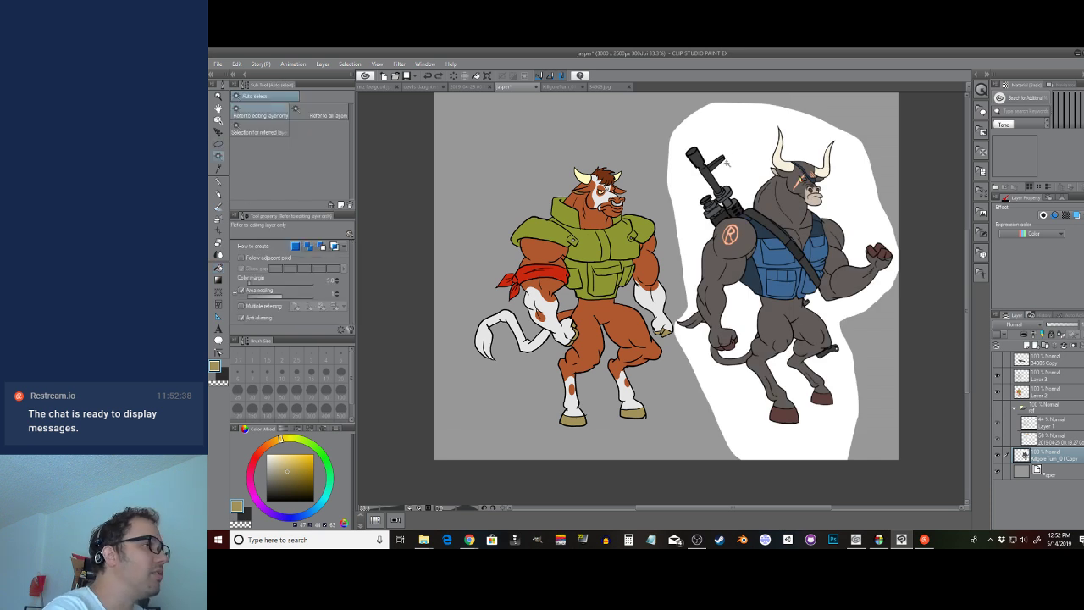
{"action": "left_click", "coordinate": [742, 183]}
{"action": "key", "text": "Delete"}
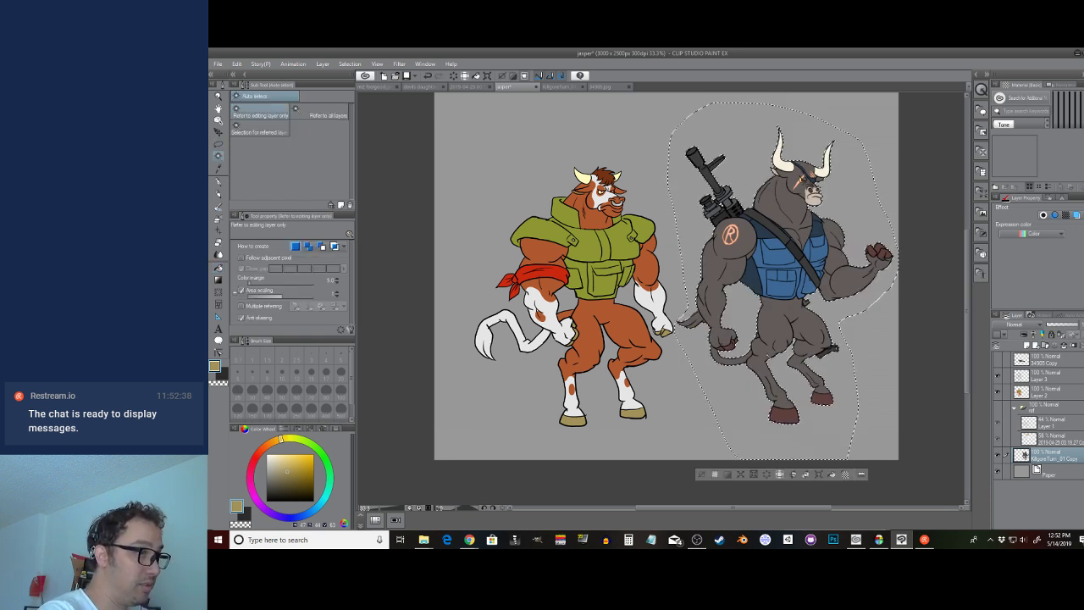
{"action": "key", "text": "ctrl+d"}
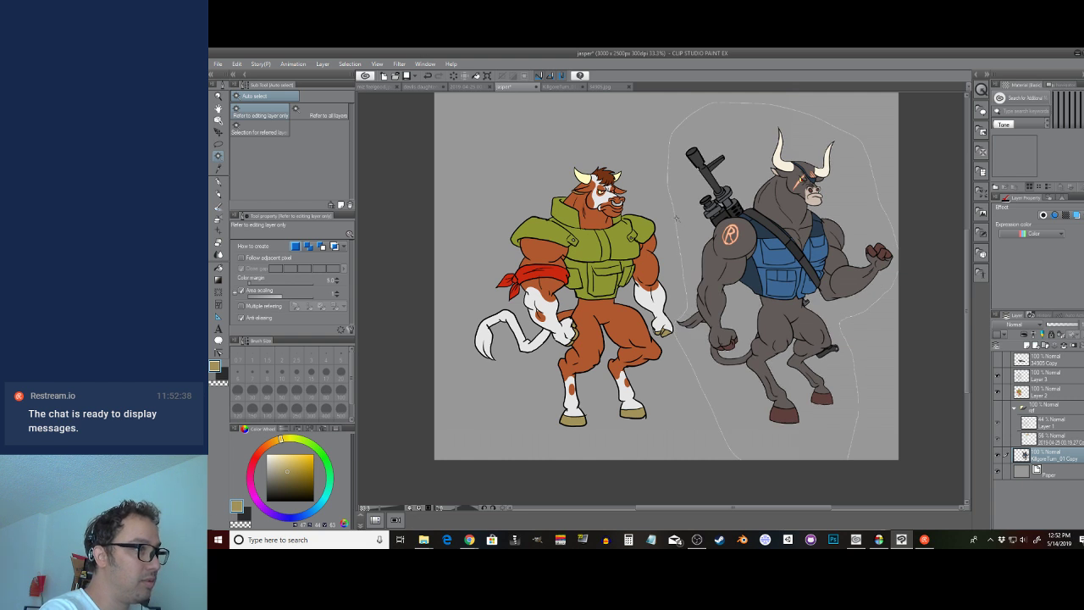
{"action": "left_click", "coordinate": [675, 217]}
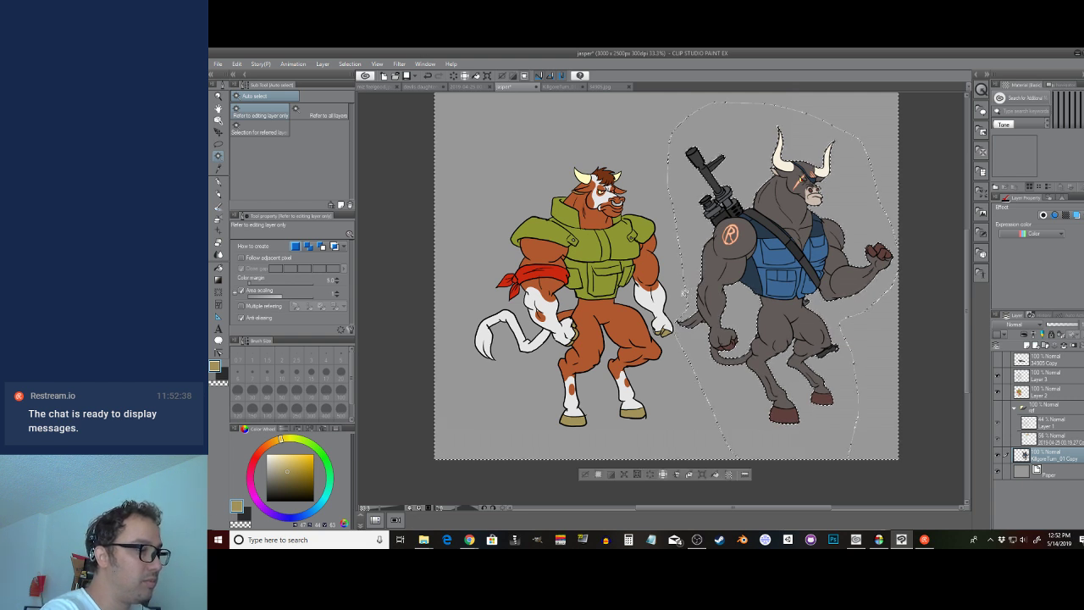
{"action": "key", "text": "ctrl+d"}
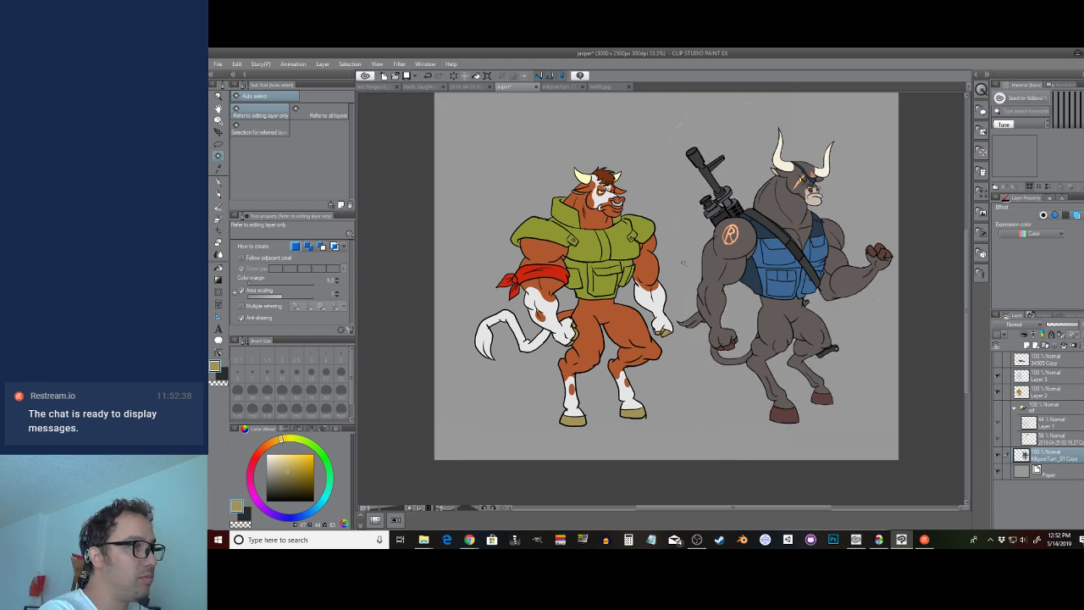
{"action": "left_click", "coordinate": [683, 263]}
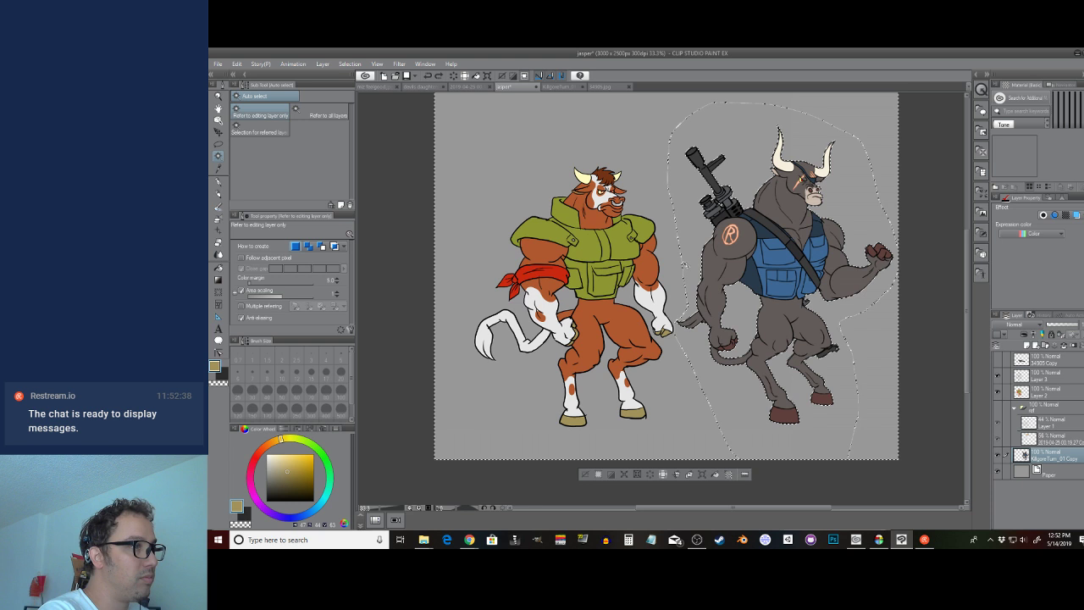
Lasso the faint leftover outline around the grey bull's upper body, delete it and clear the selection
{"action": "left_click", "coordinate": [218, 144]}
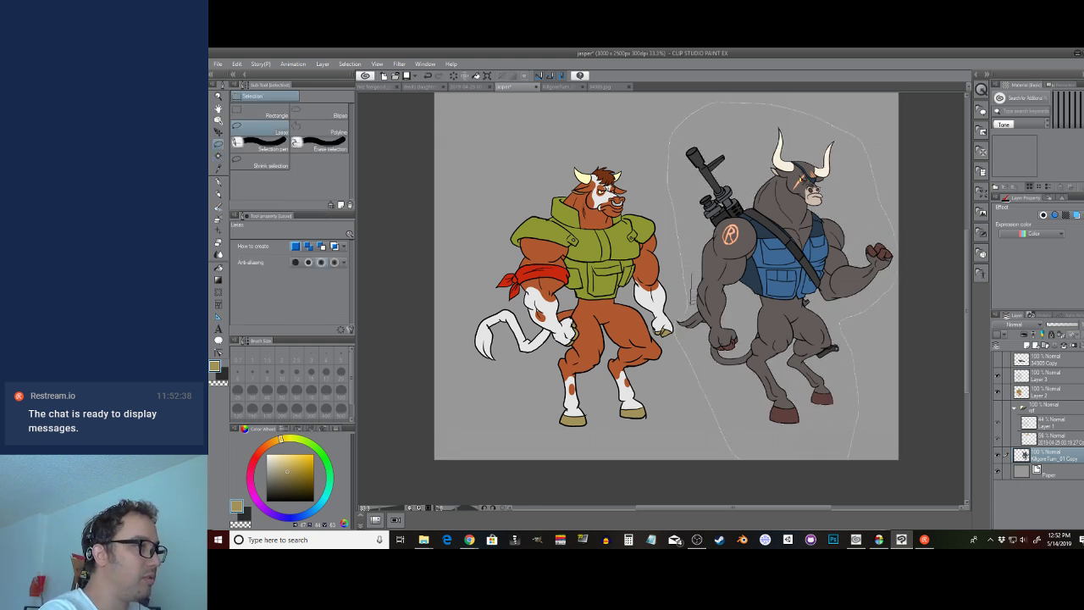
{"action": "mouse_move", "coordinate": [645, 283]}
{"action": "left_mouse_down"}
{"action": "mouse_move", "coordinate": [696, 85]}
{"action": "mouse_move", "coordinate": [888, 252]}
{"action": "mouse_move", "coordinate": [905, 408]}
{"action": "mouse_move", "coordinate": [838, 440]}
{"action": "mouse_move", "coordinate": [890, 404]}
{"action": "left_mouse_up"}
{"action": "mouse_move", "coordinate": [894, 366]}
{"action": "left_mouse_down"}
{"action": "mouse_move", "coordinate": [840, 250]}
{"action": "mouse_move", "coordinate": [761, 227]}
{"action": "mouse_move", "coordinate": [683, 248]}
{"action": "left_mouse_up"}
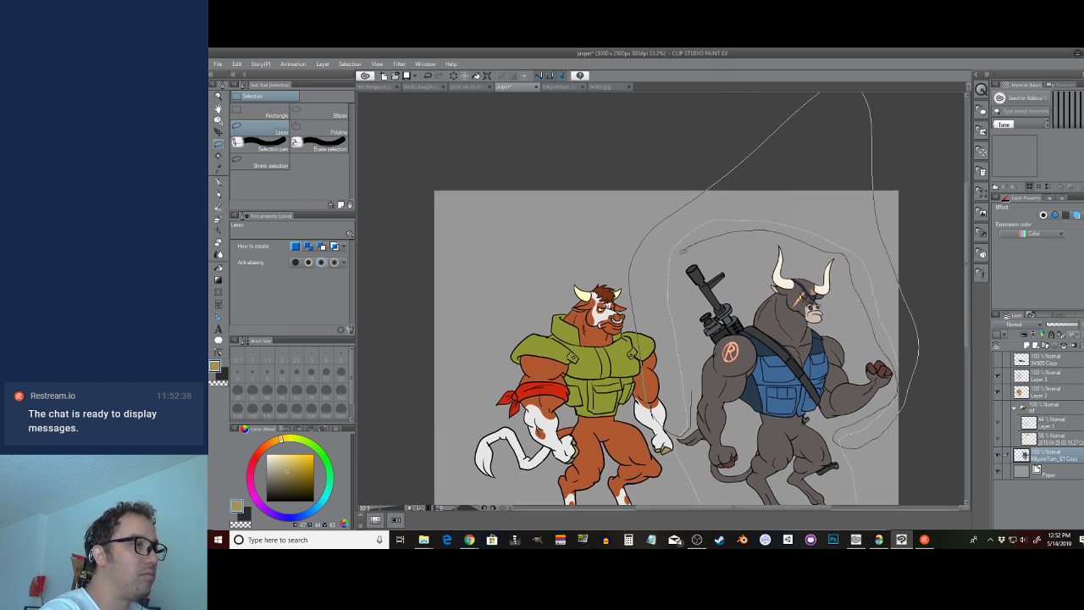
{"action": "left_click_drag", "start_coordinate": [680, 318], "coordinate": [681, 321]}
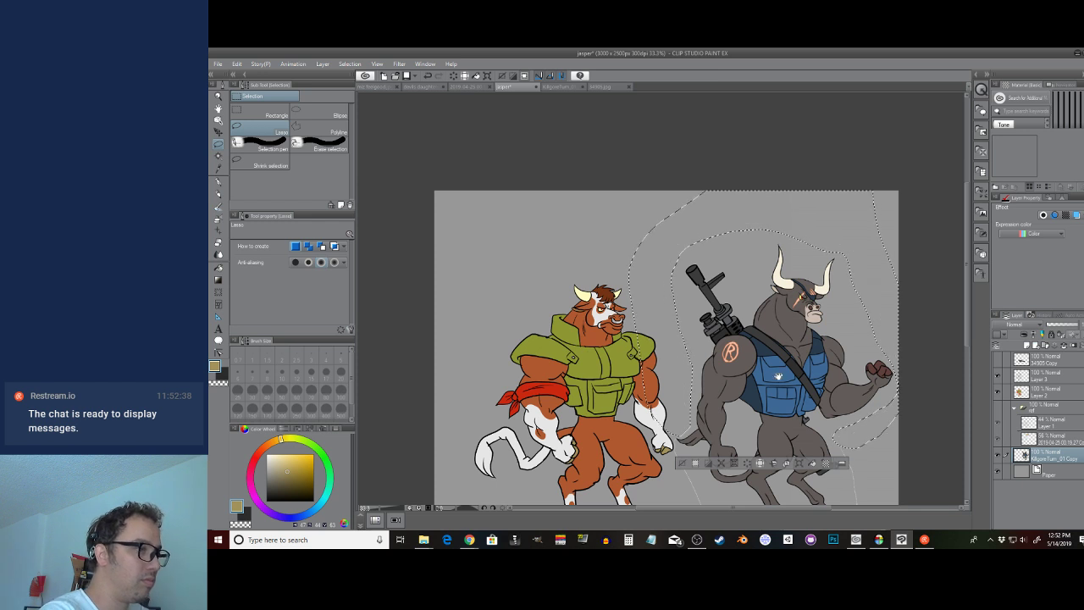
{"action": "scroll", "coordinate": [684, 330], "scroll_direction": "down", "scroll_amount": 5}
{"action": "key", "text": "ctrl+d"}
Lasso the remaining stray outline beside the grey bull's lower body, delete it and clear the selection
{"action": "mouse_move", "coordinate": [627, 251]}
{"action": "left_mouse_down"}
{"action": "mouse_move", "coordinate": [651, 386]}
{"action": "mouse_move", "coordinate": [850, 383]}
{"action": "mouse_move", "coordinate": [825, 253]}
{"action": "mouse_move", "coordinate": [801, 241]}
{"action": "mouse_move", "coordinate": [804, 350]}
{"action": "mouse_move", "coordinate": [759, 373]}
{"action": "mouse_move", "coordinate": [680, 310]}
{"action": "left_mouse_up"}
{"action": "mouse_move", "coordinate": [647, 264]}
{"action": "left_mouse_down"}
{"action": "mouse_move", "coordinate": [635, 370]}
{"action": "mouse_move", "coordinate": [639, 346]}
{"action": "left_mouse_up"}
{"action": "key", "text": "ctrl+d"}
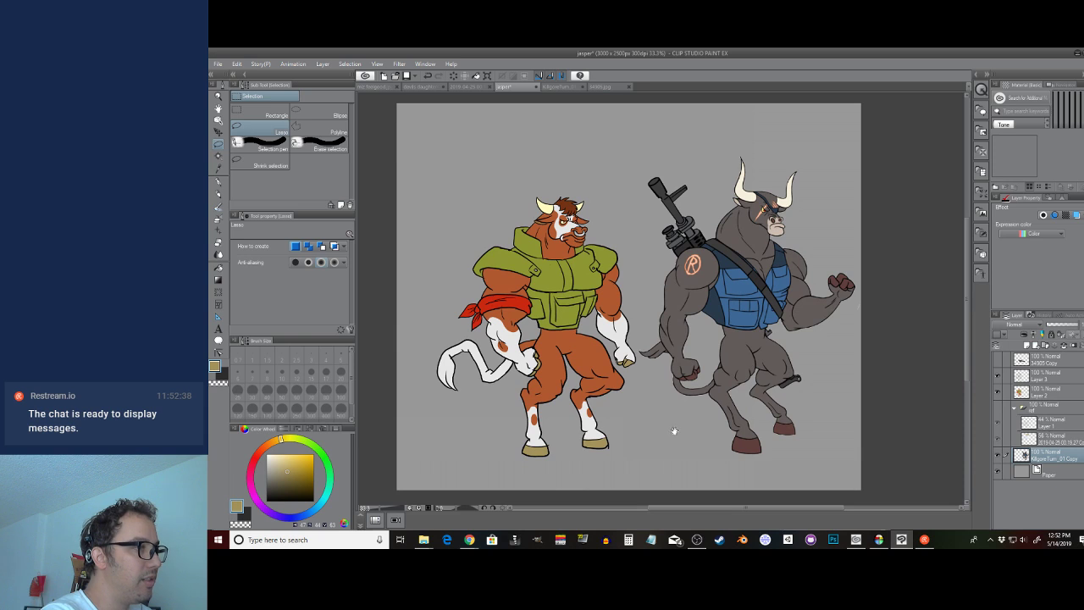
{"action": "scroll", "coordinate": [665, 418], "scroll_direction": "up", "scroll_amount": 3}
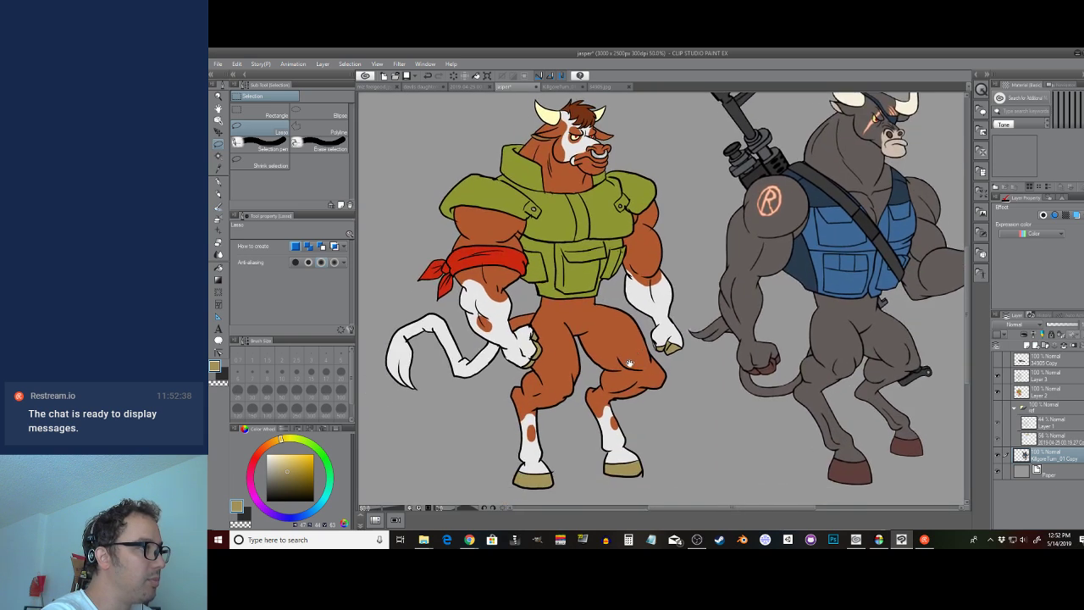
{"action": "scroll", "coordinate": [615, 297], "scroll_direction": "down", "scroll_amount": 2}
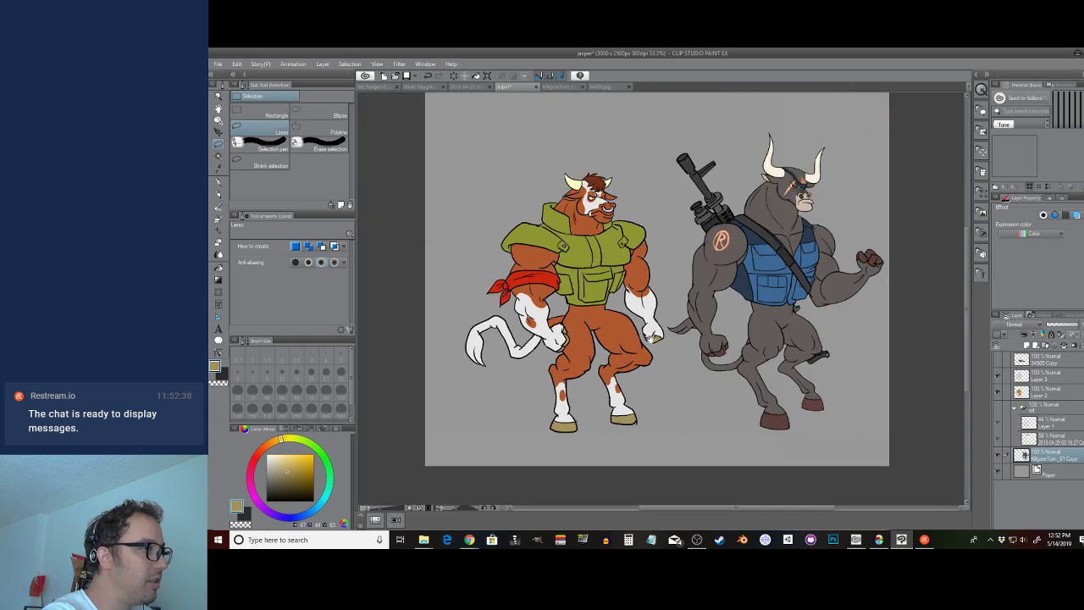
Add the text JASPER above the brown-and-white bull on top of all layers and colour it black
{"action": "left_click", "coordinate": [1021, 360]}
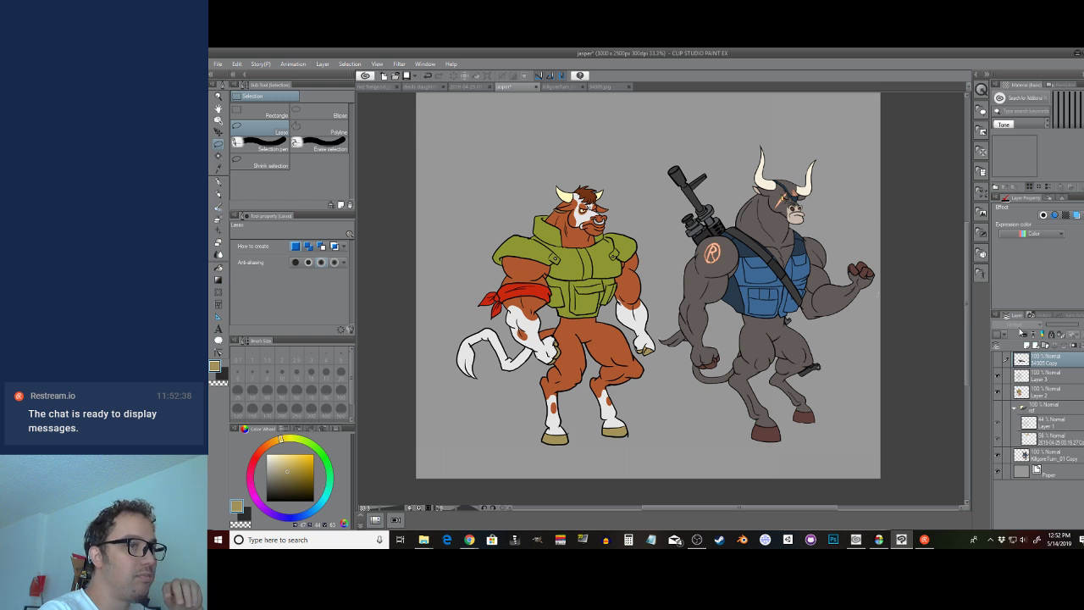
{"action": "key", "text": "t"}
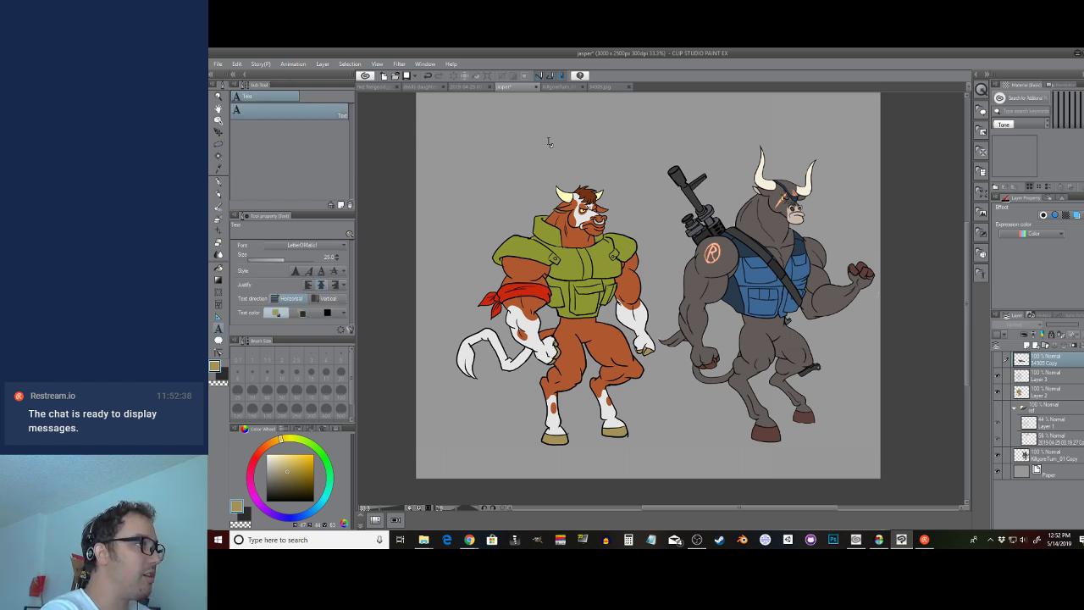
{"action": "left_click", "coordinate": [548, 142]}
{"action": "type", "text": "JASPER"}
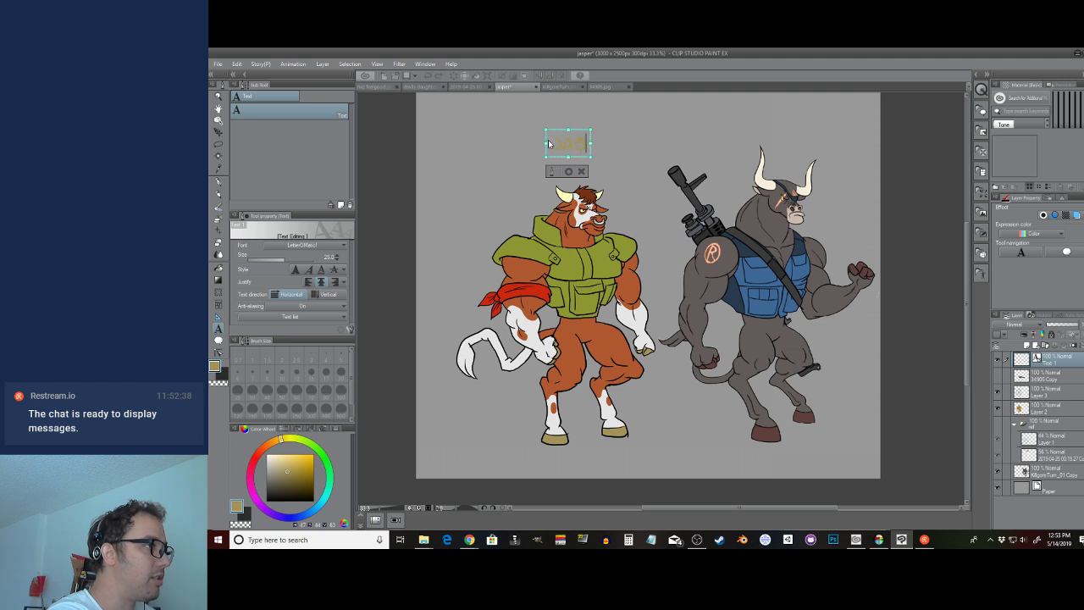
{"action": "key", "text": "ctrl+a"}
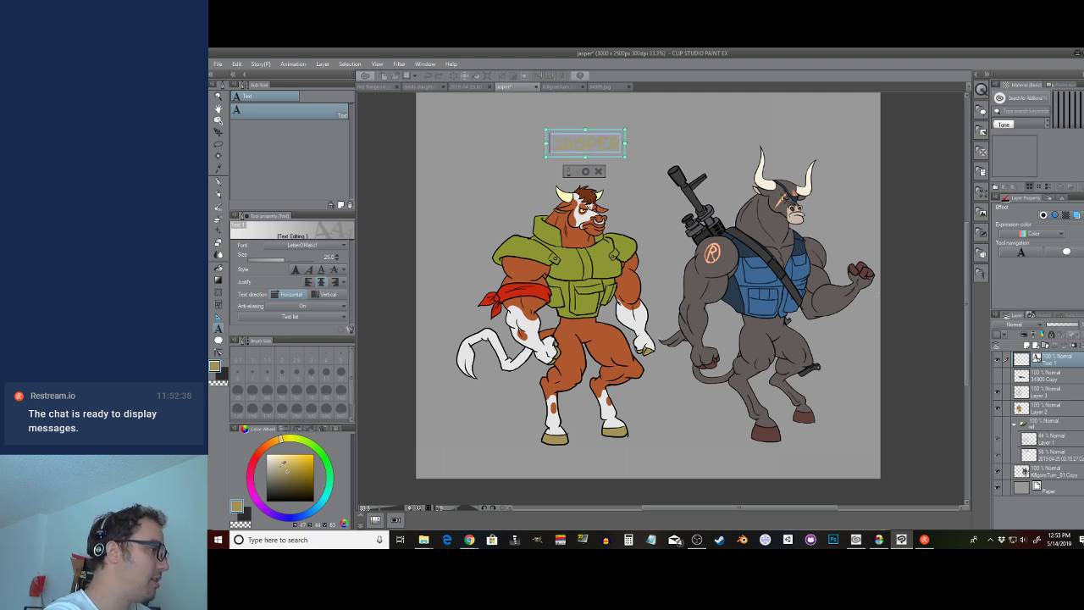
{"action": "left_click_drag", "start_coordinate": [274, 493], "coordinate": [228, 535]}
Reposition the JASPER title slightly to the left above the brown-and-white bull
{"action": "left_click", "coordinate": [218, 120]}
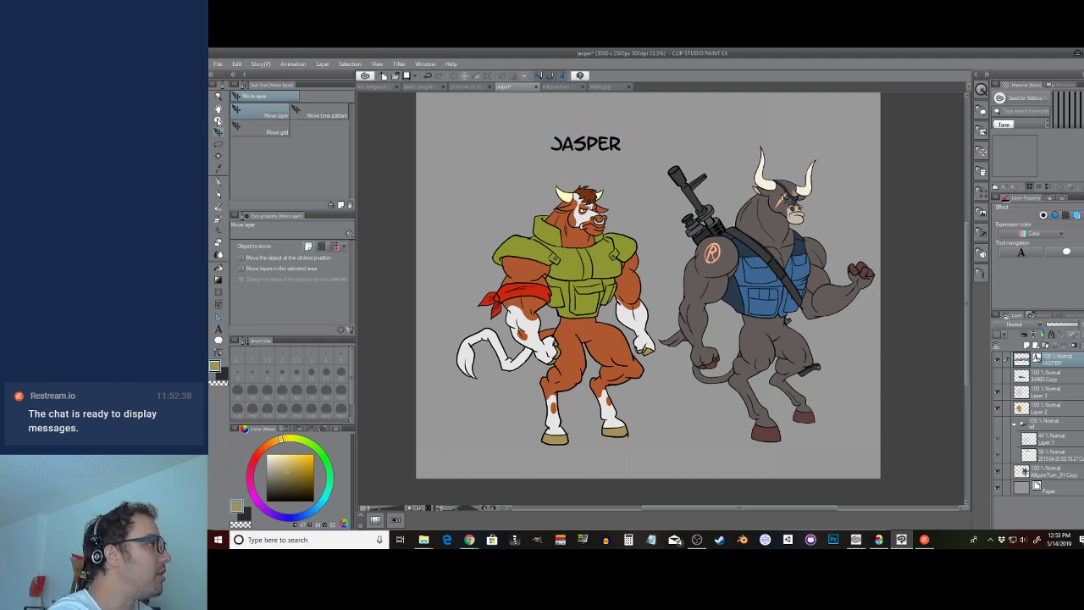
{"action": "left_click_drag", "start_coordinate": [657, 235], "coordinate": [597, 252]}
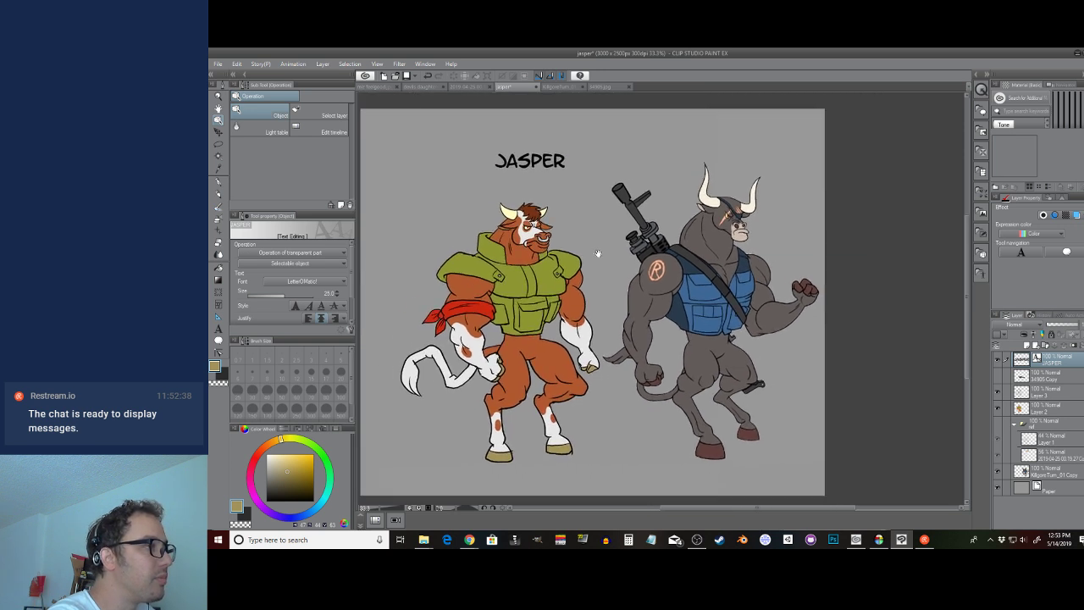
{"action": "left_click", "coordinate": [536, 161]}
{"action": "left_click_drag", "start_coordinate": [536, 161], "coordinate": [536, 163]}
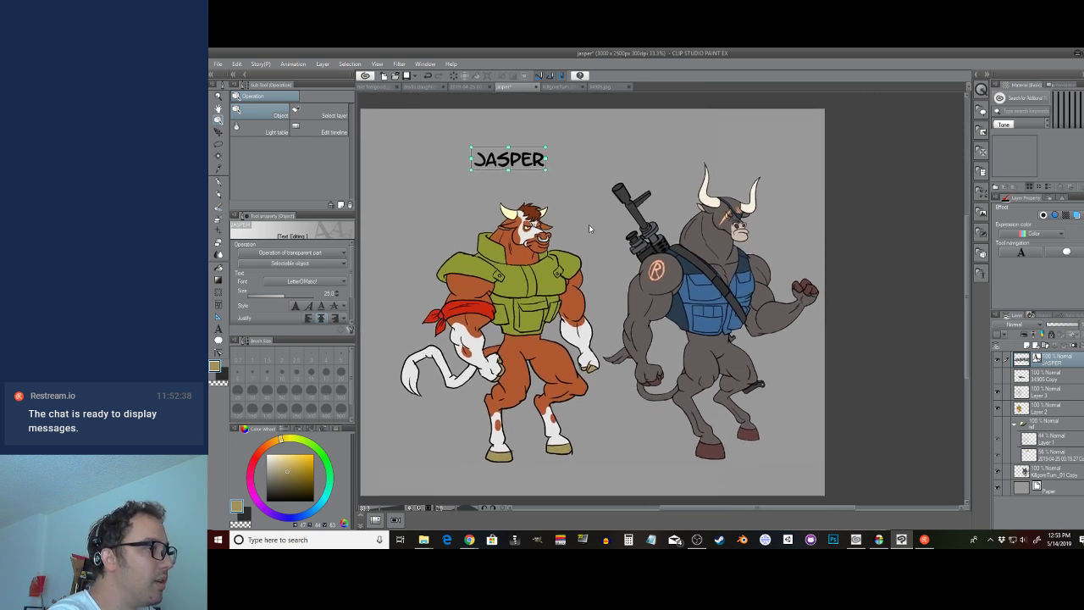
Switch to File Explorer and check the rough and 01_rough folders of the #2 Matador project
{"action": "mouse_move", "coordinate": [425, 536]}
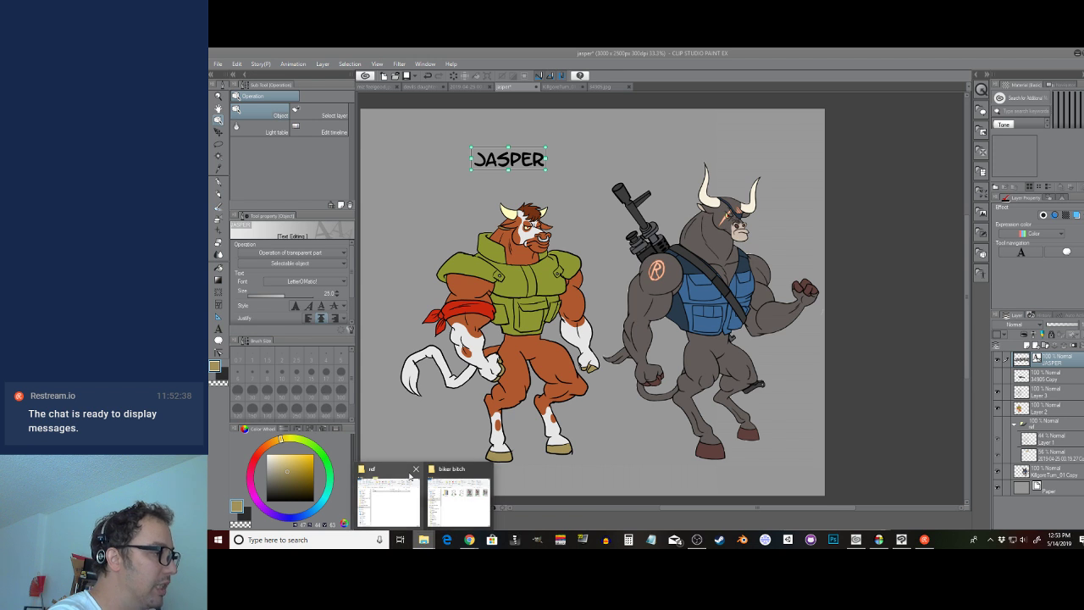
{"action": "left_click", "coordinate": [466, 513]}
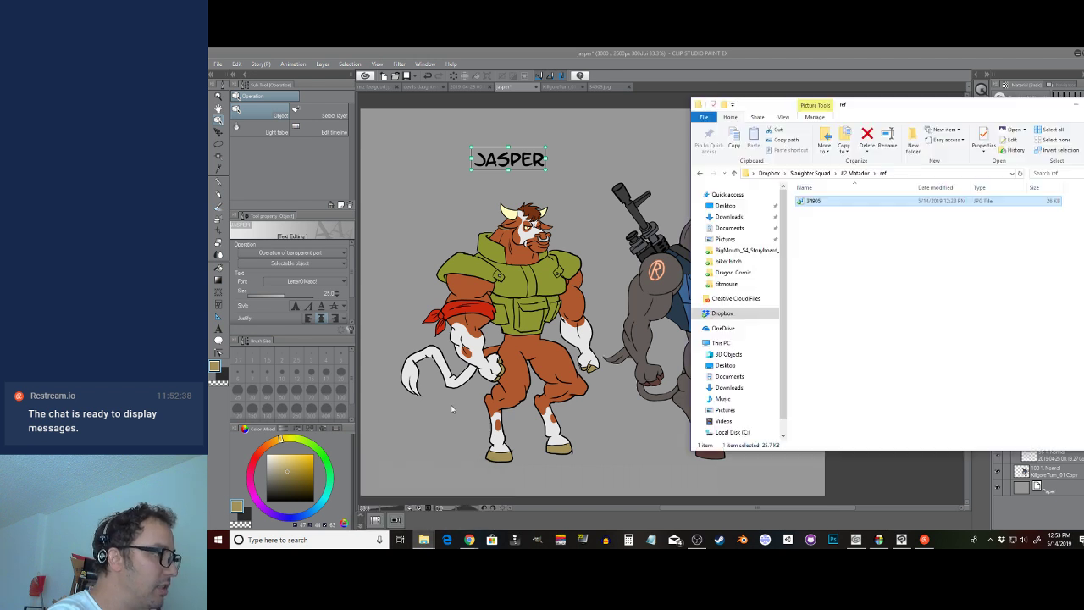
{"action": "left_click", "coordinate": [855, 173]}
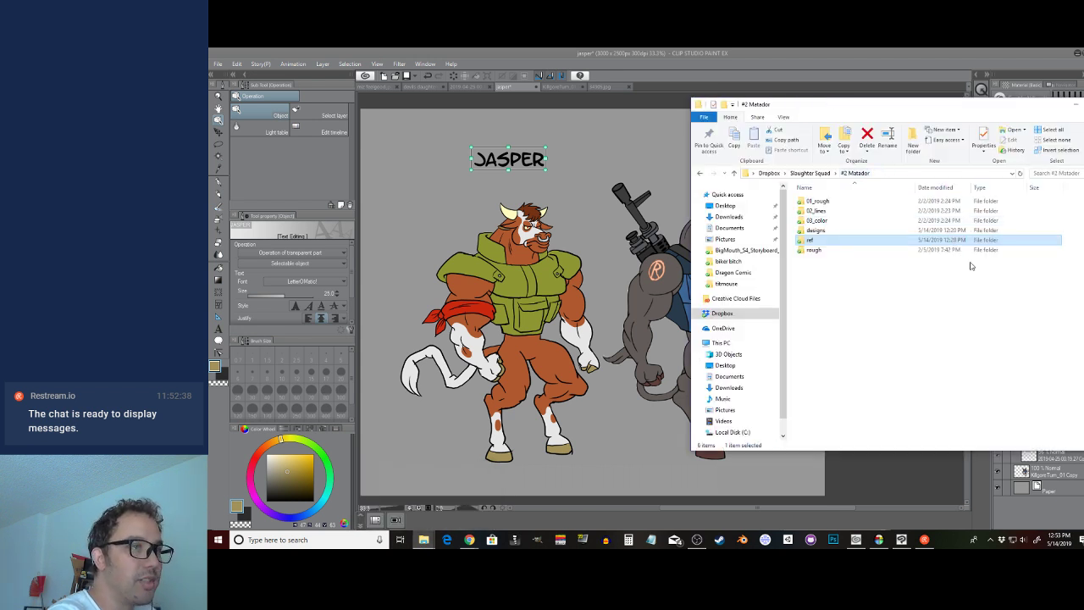
{"action": "double_click", "coordinate": [813, 250]}
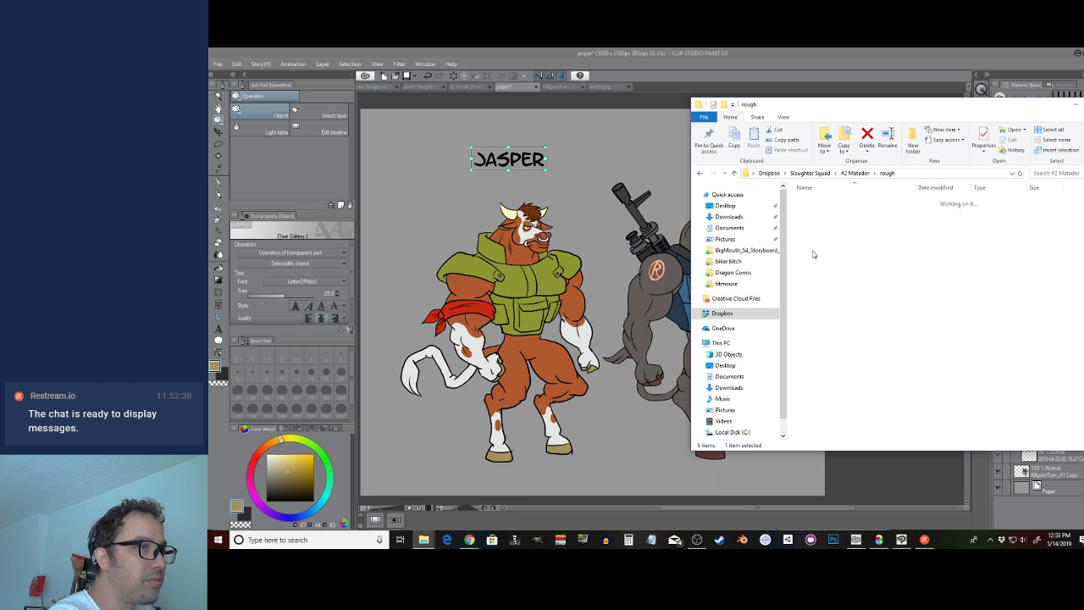
{"action": "left_click", "coordinate": [857, 173]}
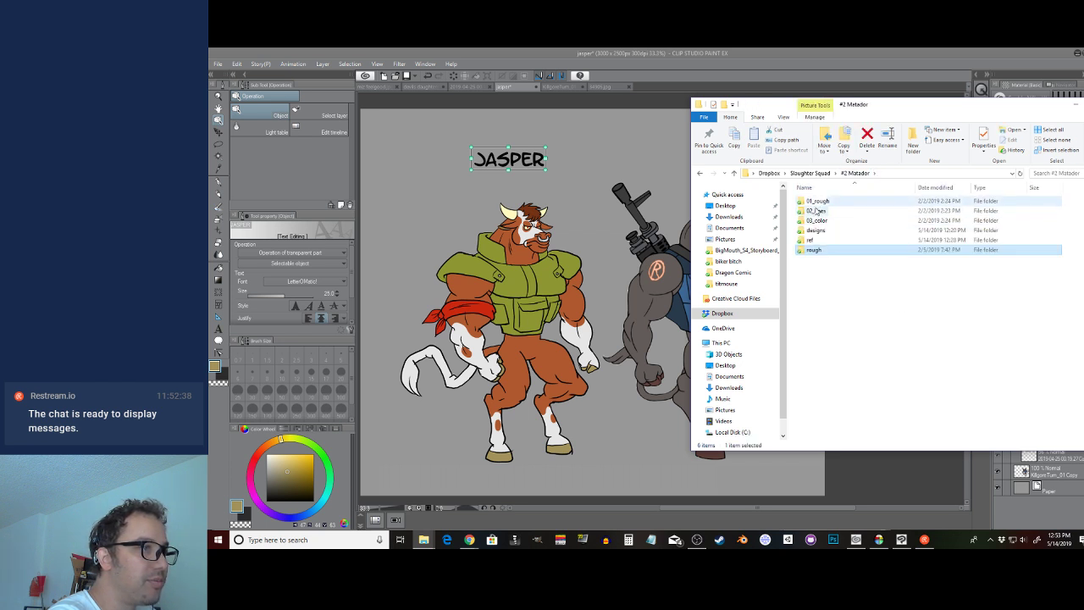
{"action": "double_click", "coordinate": [847, 200]}
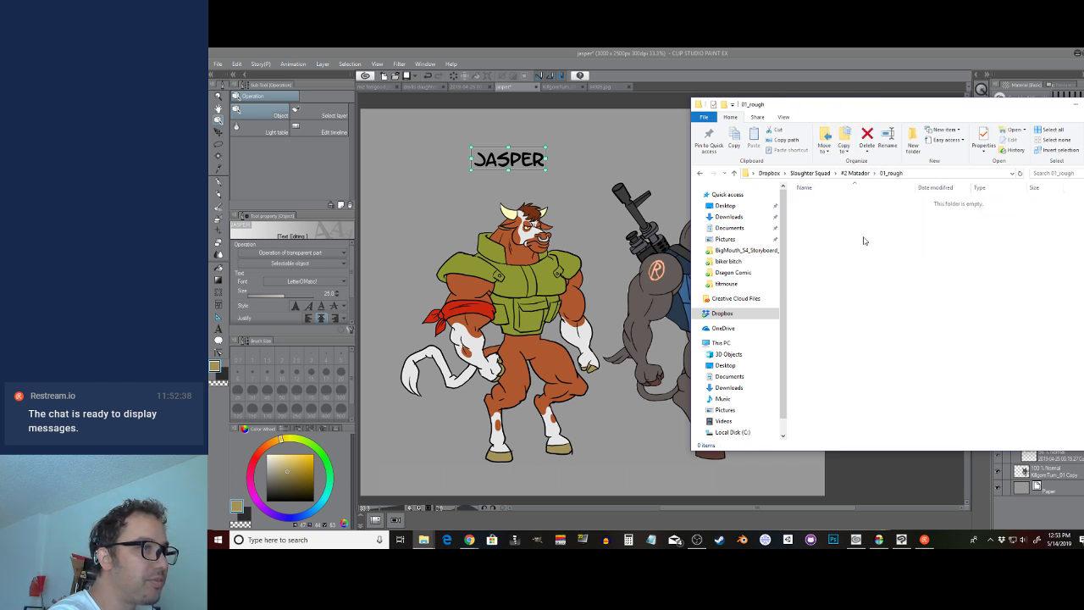
{"action": "left_click", "coordinate": [856, 173]}
Open the bull head sketch from the sketches folder in Slaughter Squad's ref folder and dismiss the drawing tools
{"action": "left_click", "coordinate": [813, 174]}
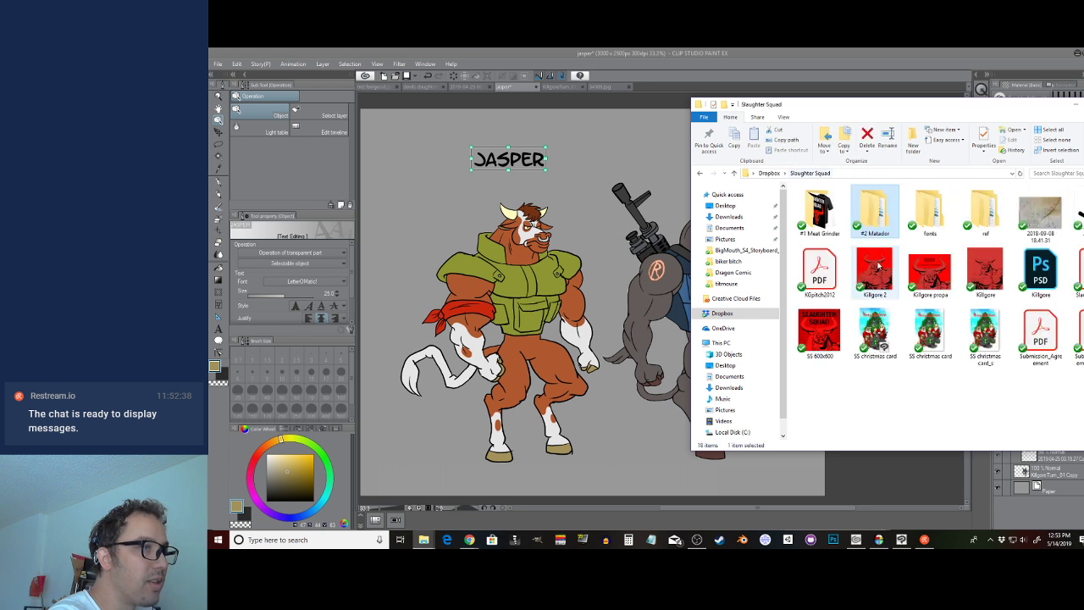
{"action": "double_click", "coordinate": [984, 218]}
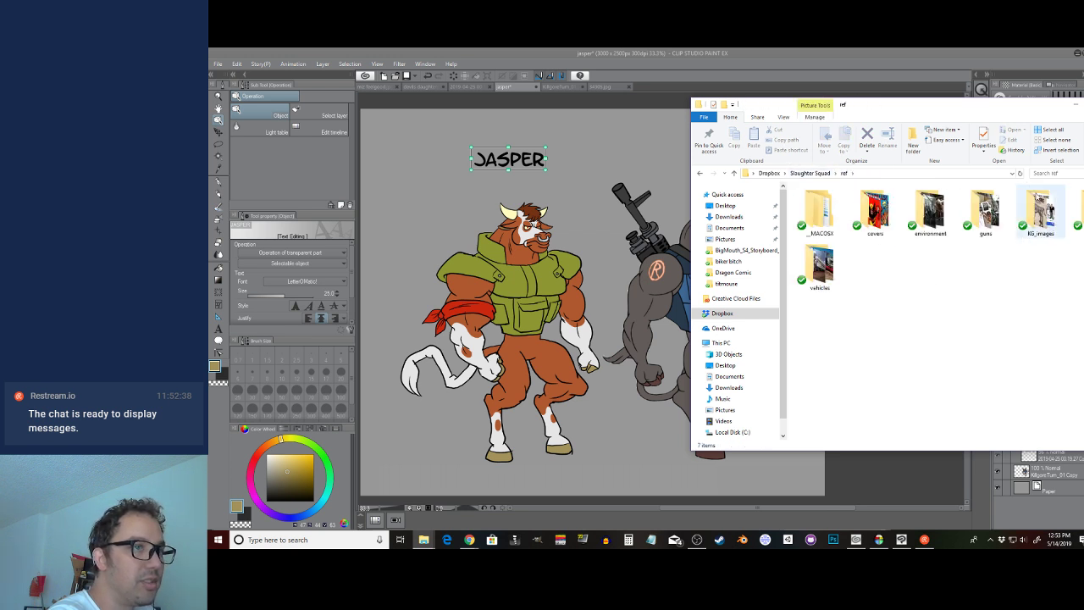
{"action": "double_click", "coordinate": [1076, 210]}
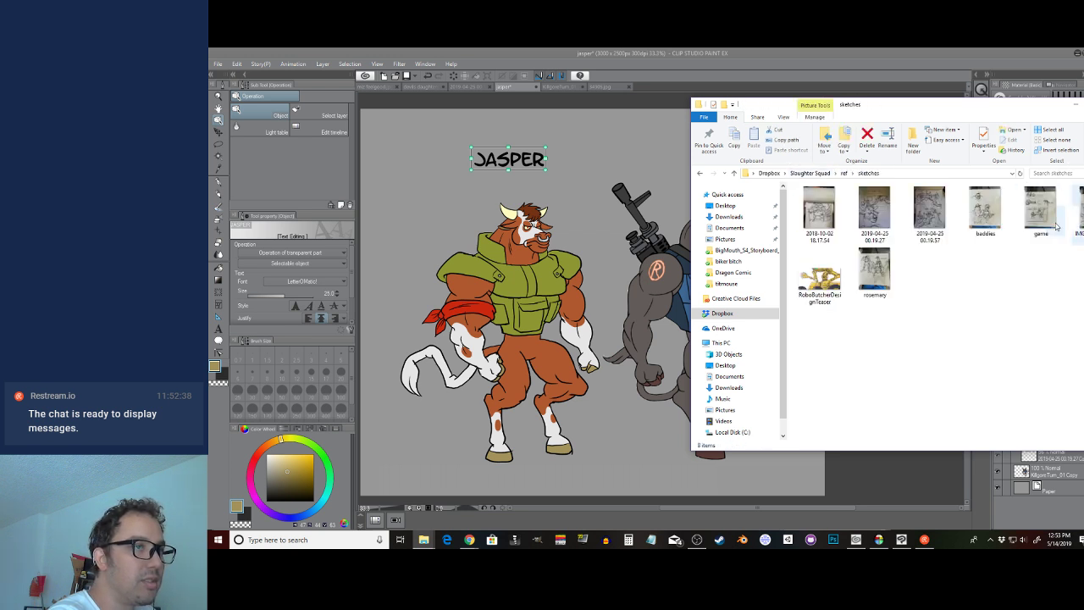
{"action": "double_click", "coordinate": [874, 214]}
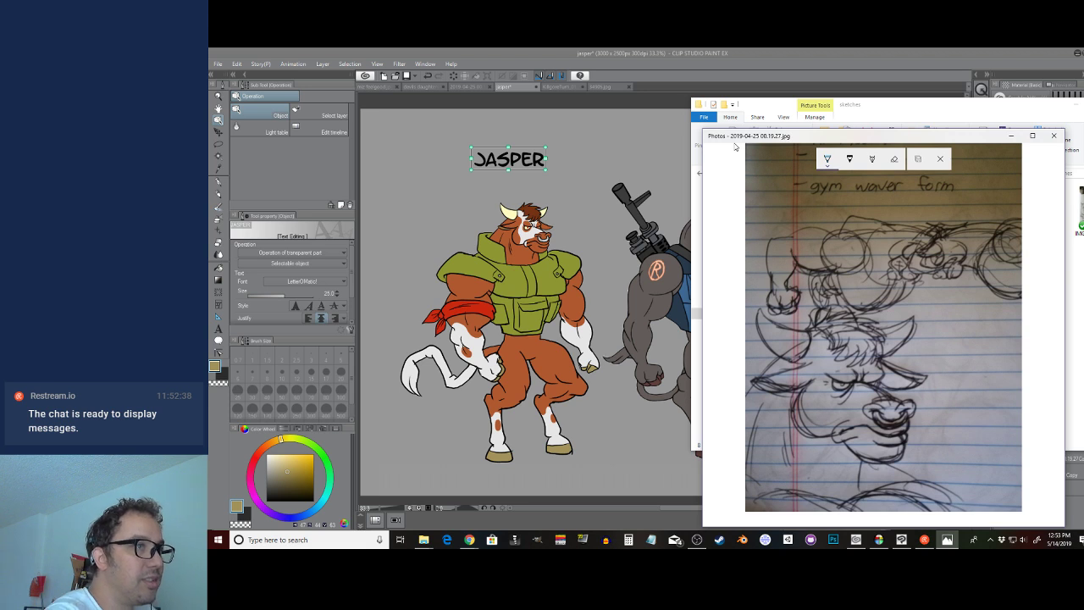
{"action": "left_click", "coordinate": [941, 159]}
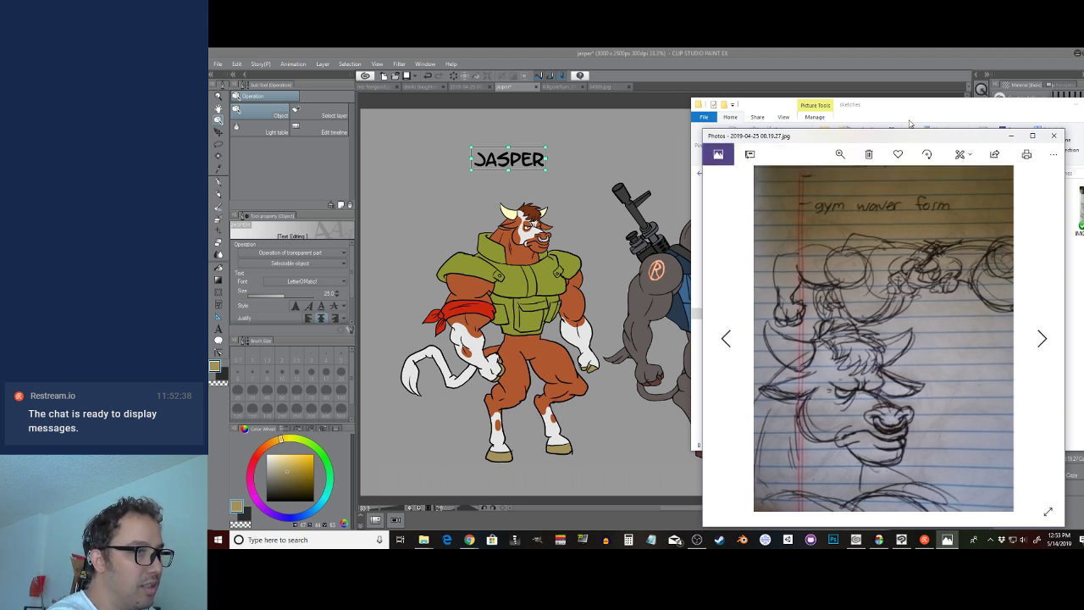
Look through the following sketch photos, then close the photo viewer
{"action": "key", "text": "Right"}
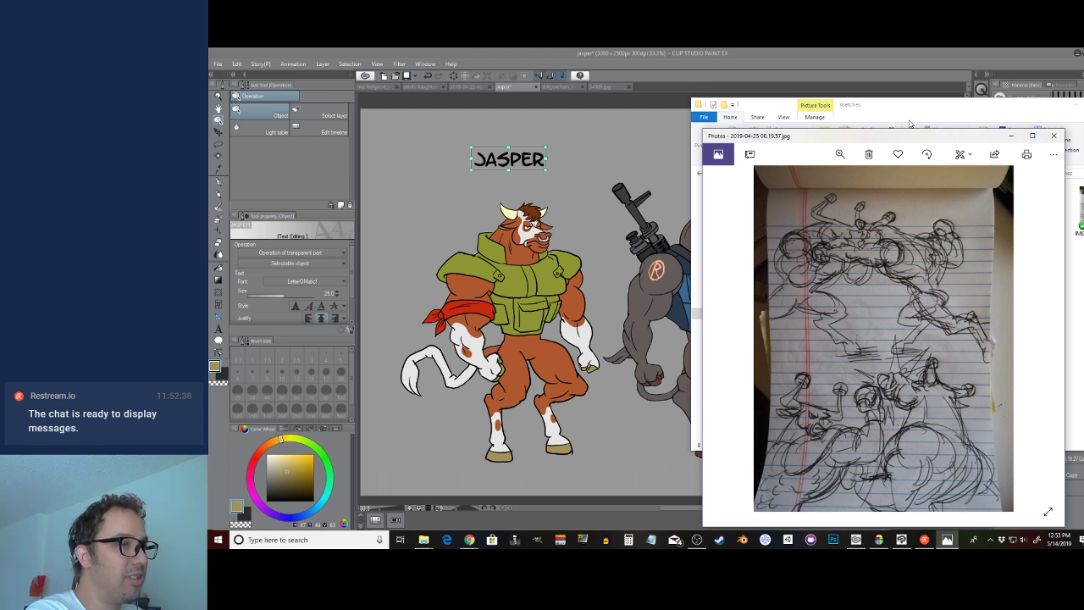
{"action": "key", "text": "Right"}
{"action": "key", "text": "Right"}
{"action": "key", "text": "Right"}
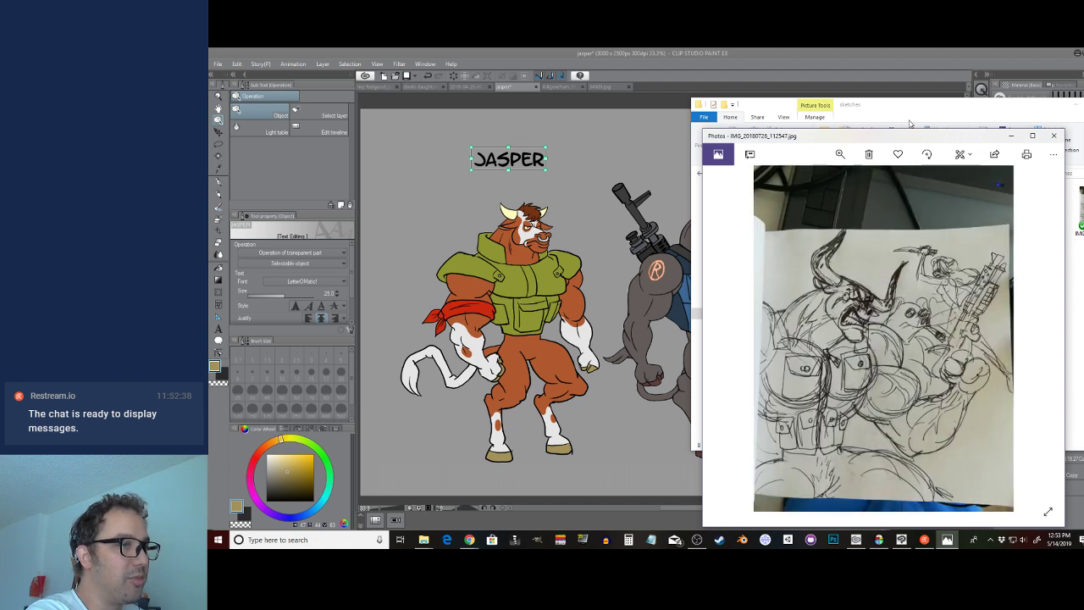
{"action": "key", "text": "Right"}
{"action": "left_click", "coordinate": [1054, 136]}
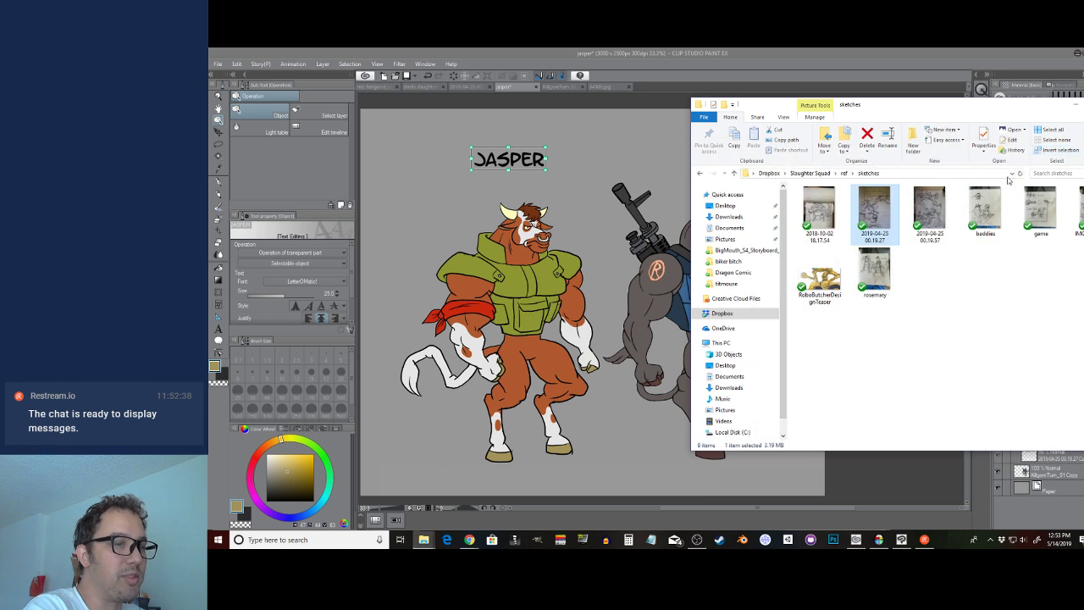
Switch to Chrome to check the Restream channel dashboard, then return to Clip Studio Paint
{"action": "mouse_move", "coordinate": [469, 539]}
{"action": "left_click", "coordinate": [505, 512]}
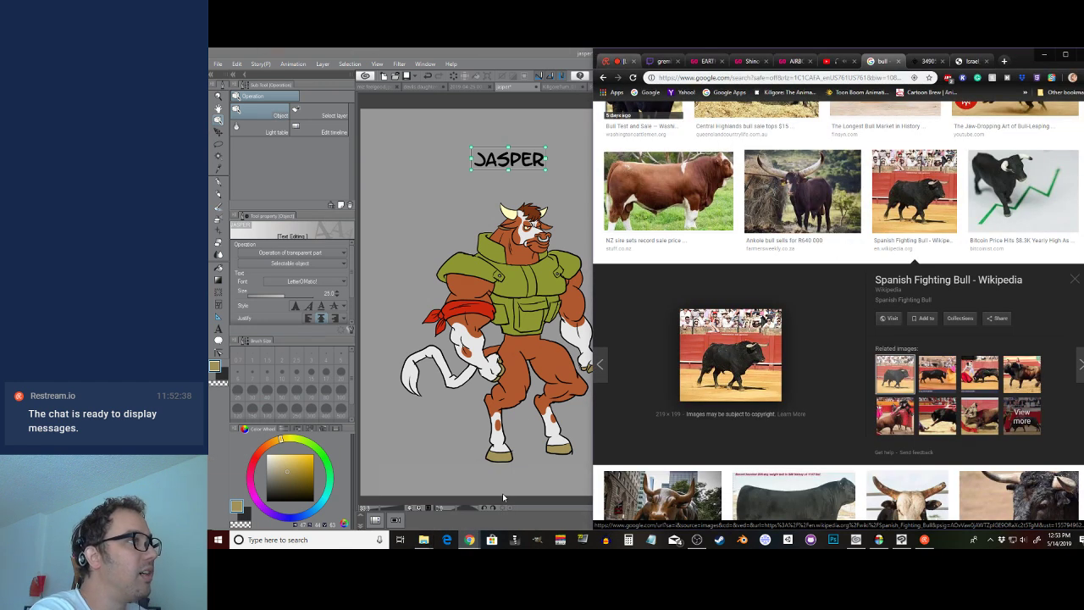
{"action": "key", "text": "ctrl+1"}
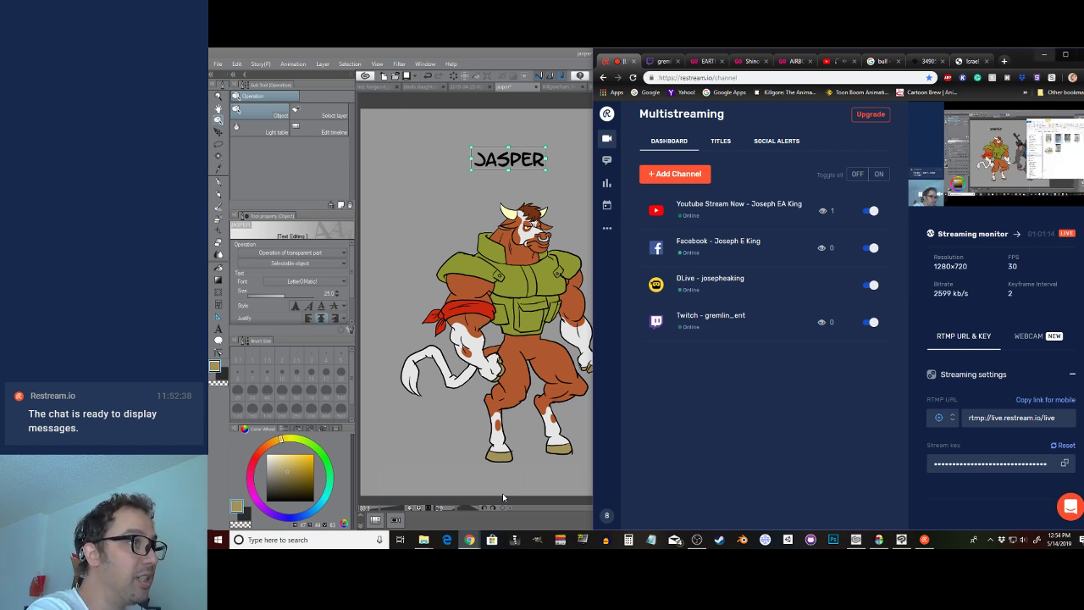
{"action": "key", "text": "alt+Tab"}
{"action": "left_click", "coordinate": [1044, 54]}
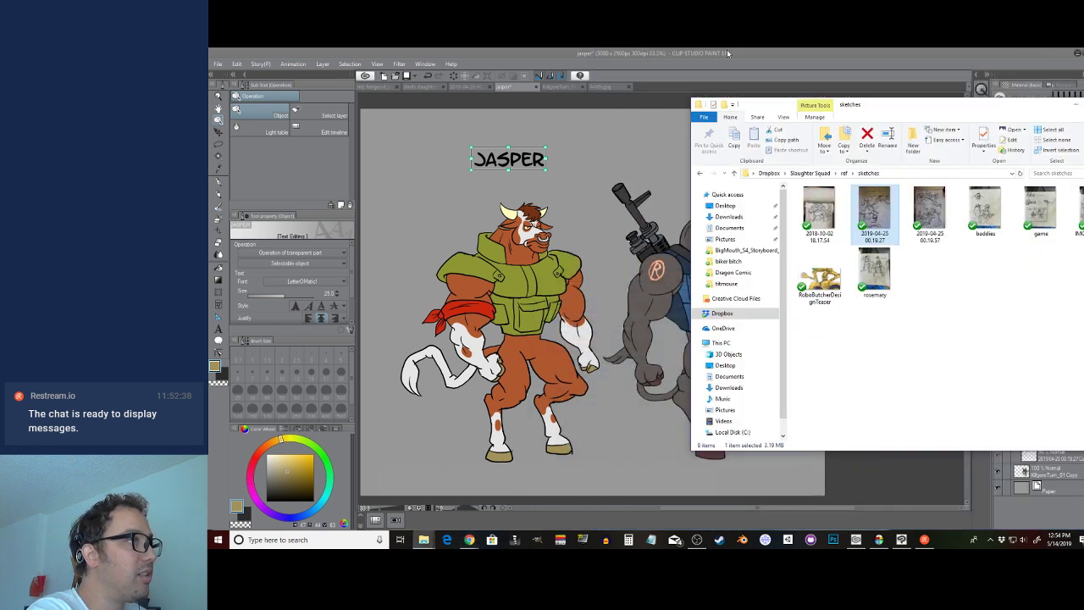
{"action": "left_click", "coordinate": [756, 61]}
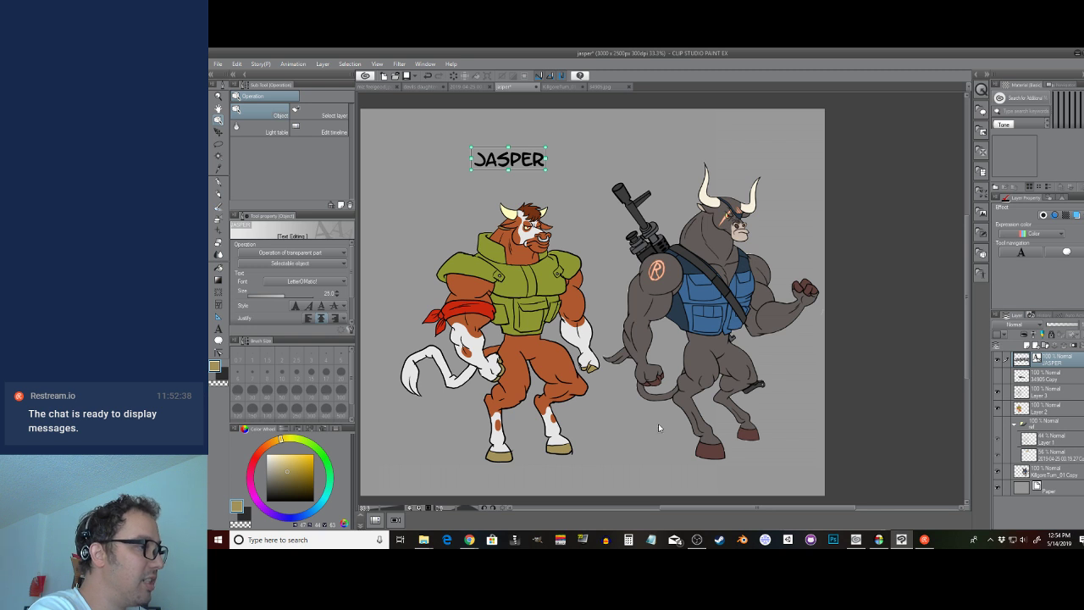
Shrink the Clip Studio Paint window, shift the Explorer window aside and open momma.png from the desktop
{"action": "key", "text": "space"}
{"action": "mouse_move", "coordinate": [646, 450]}
{"action": "left_mouse_down"}
{"action": "mouse_move", "coordinate": [639, 443]}
{"action": "mouse_move", "coordinate": [658, 434]}
{"action": "left_mouse_up"}
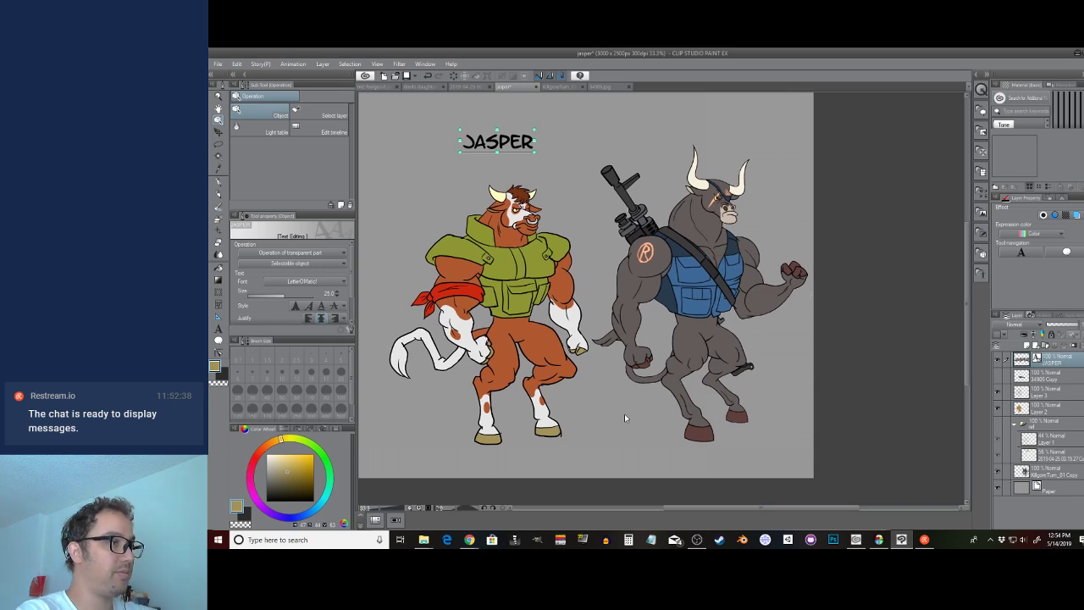
{"action": "left_click", "coordinate": [1068, 68]}
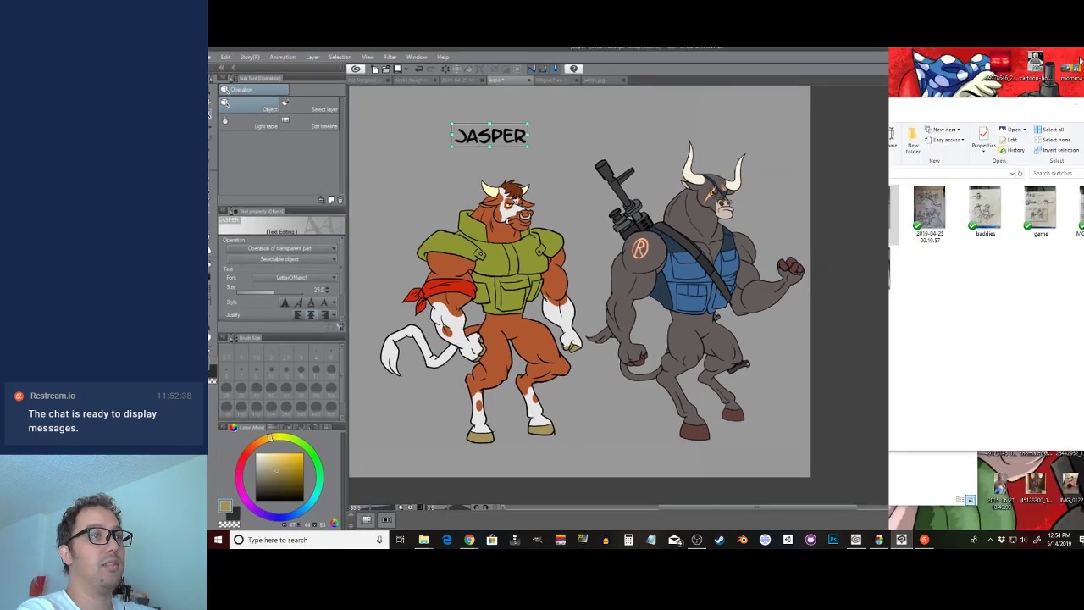
{"action": "left_click", "coordinate": [985, 108]}
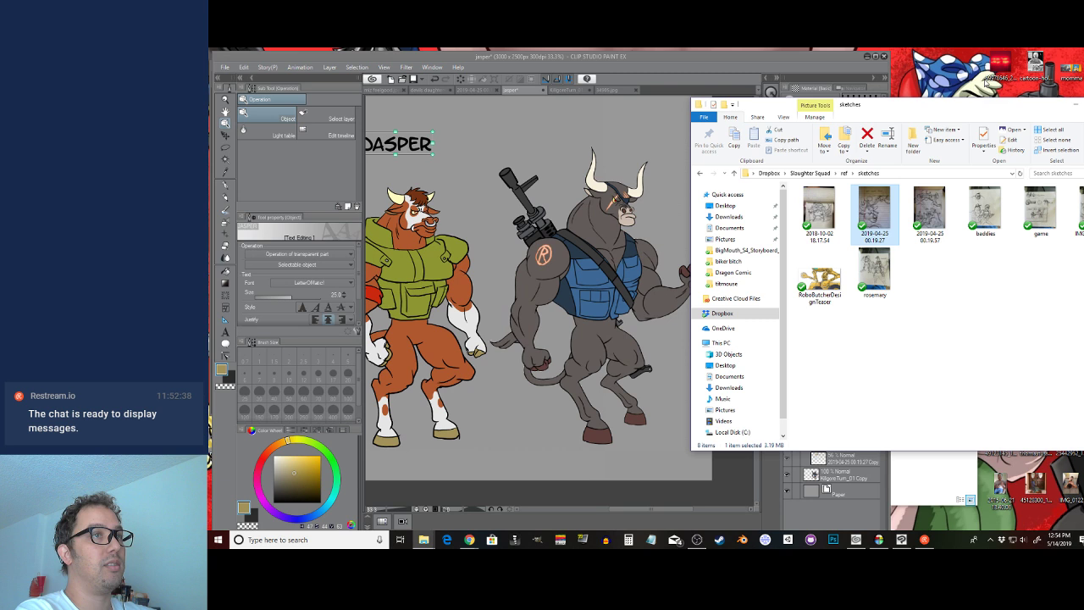
{"action": "left_click_drag", "start_coordinate": [1002, 113], "coordinate": [1002, 102]}
{"action": "double_click", "coordinate": [1074, 74]}
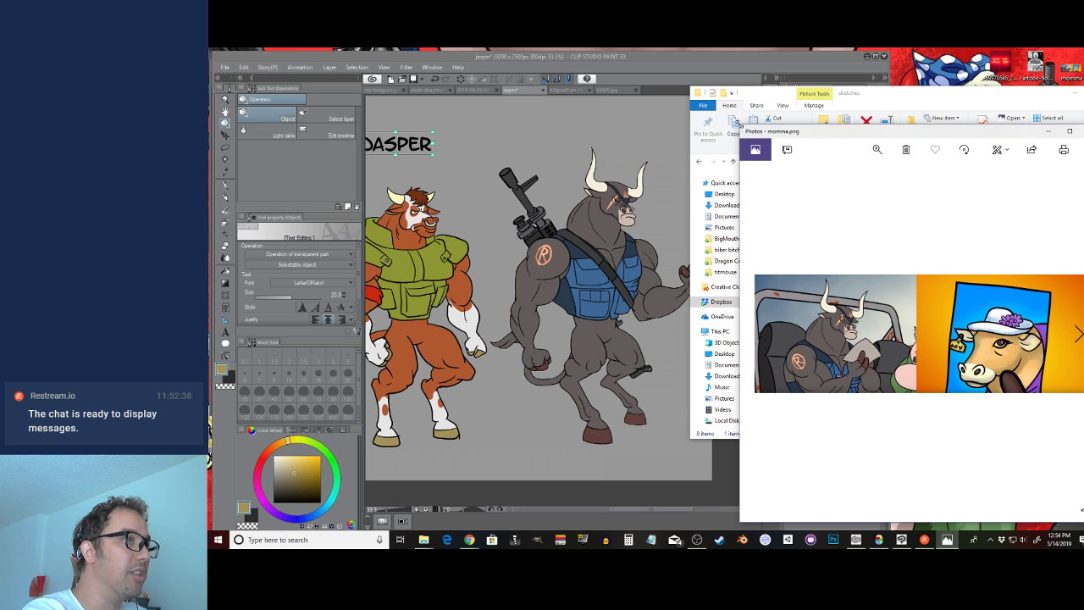
Maximize the momma.png viewer and dismiss its drawing tools to view the picture
{"action": "left_click_drag", "start_coordinate": [742, 126], "coordinate": [415, 64]}
{"action": "double_click", "coordinate": [879, 55]}
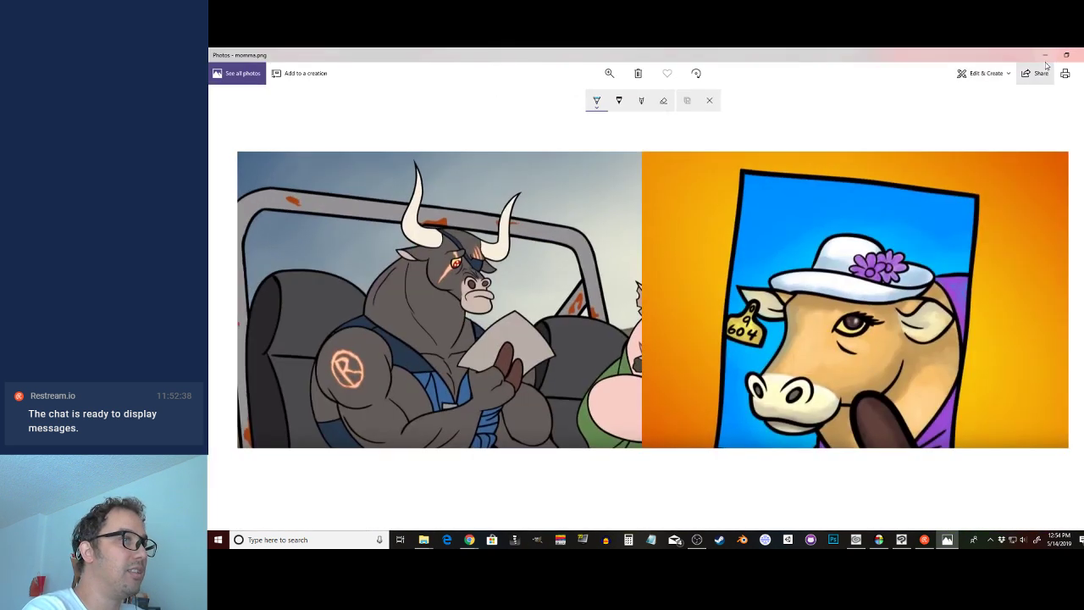
{"action": "left_click", "coordinate": [709, 101]}
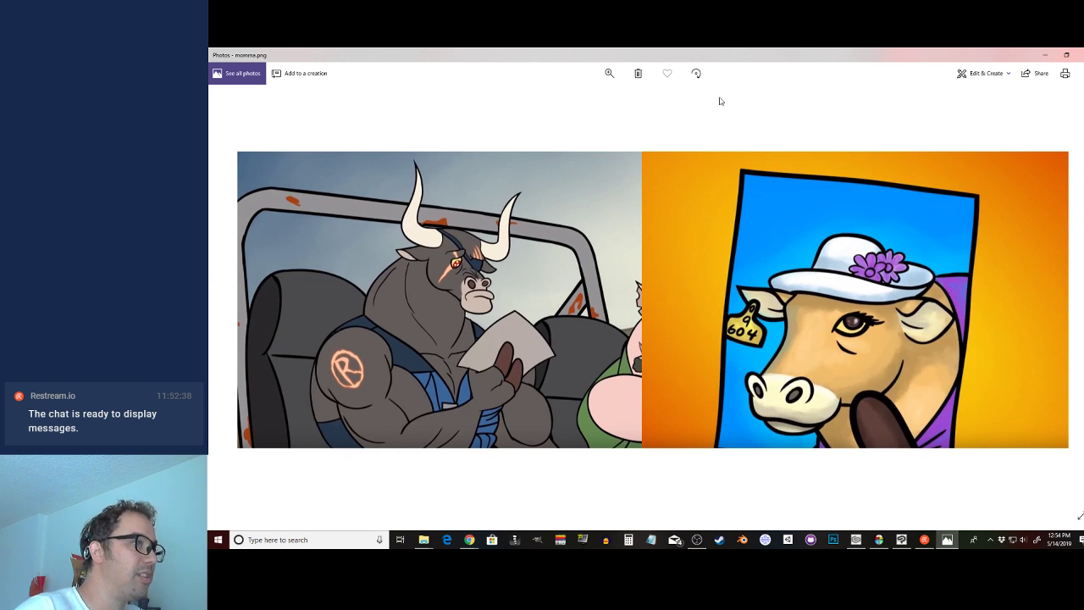